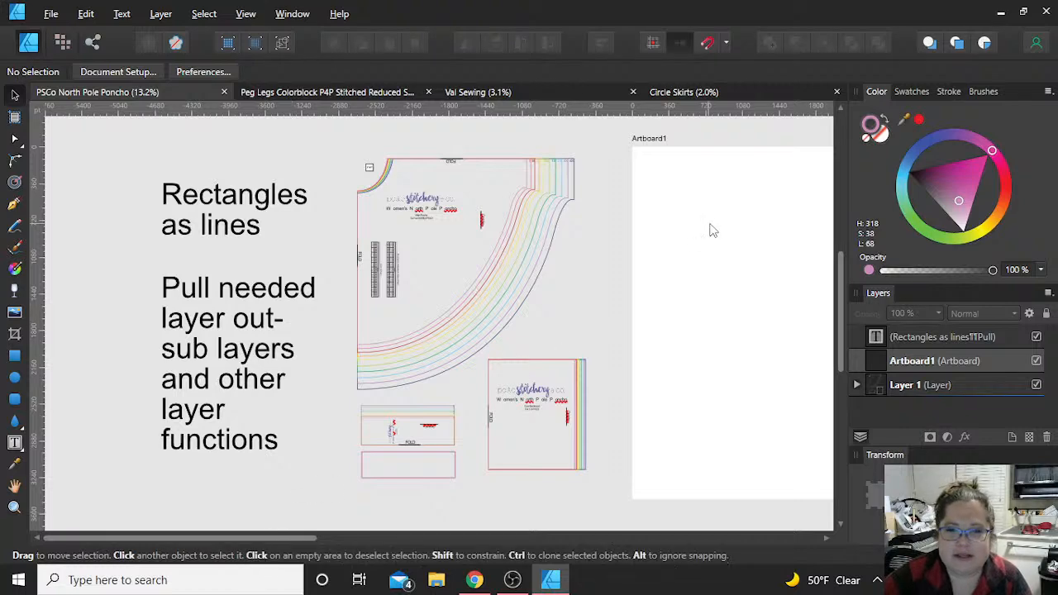
Step: Delete the existing artboard and draw a new one about 3298 by 3524 pt beside the pattern pieces
{"action": "left_click", "coordinate": [716, 180]}
{"action": "key", "text": "Delete"}
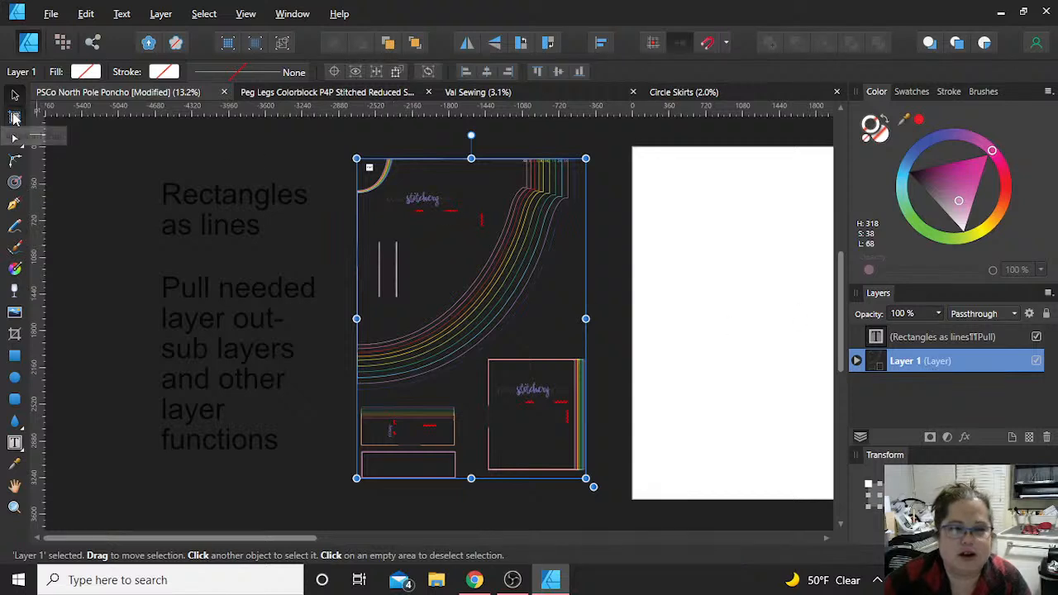
{"action": "left_click", "coordinate": [14, 118]}
{"action": "left_click_drag", "start_coordinate": [635, 149], "coordinate": [774, 510]}
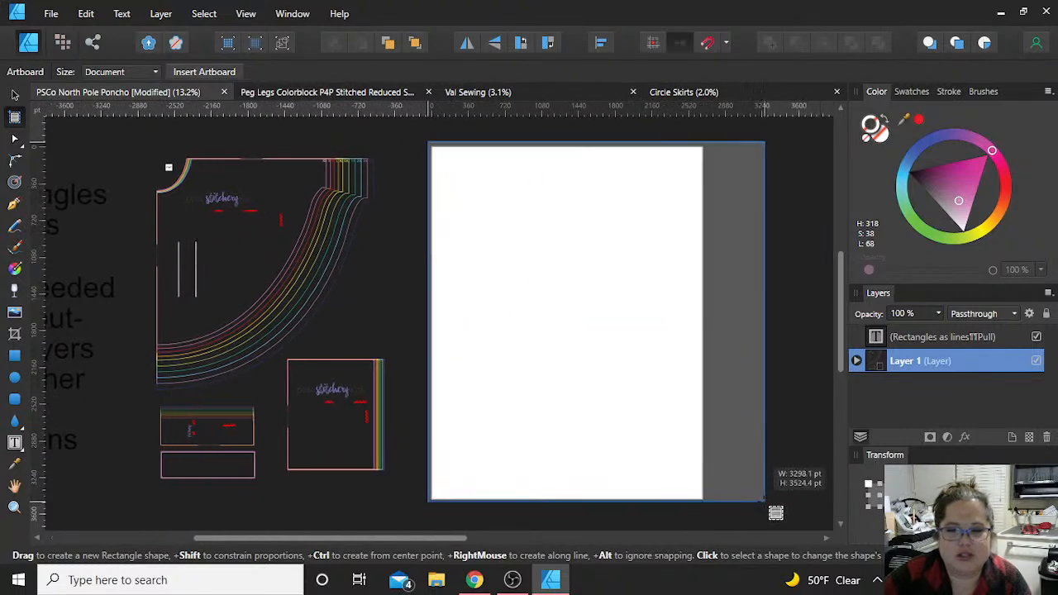
{"action": "scroll", "coordinate": [354, 299], "scroll_direction": "down", "scroll_amount": 1}
{"action": "scroll", "coordinate": [355, 300], "scroll_direction": "left", "scroll_amount": 7}
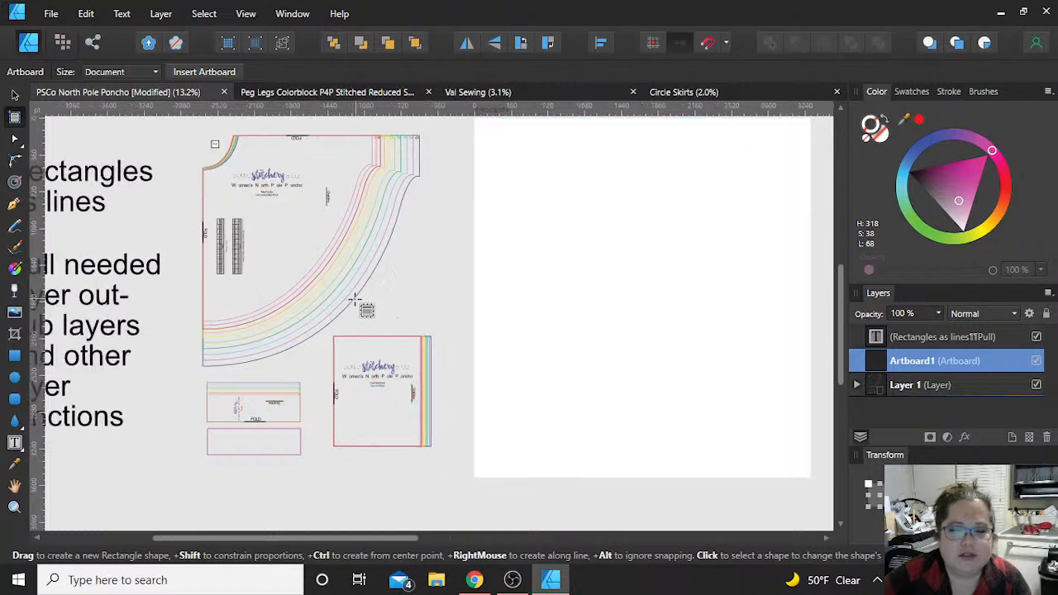
{"action": "scroll", "coordinate": [353, 299], "scroll_direction": "up", "scroll_amount": 3}
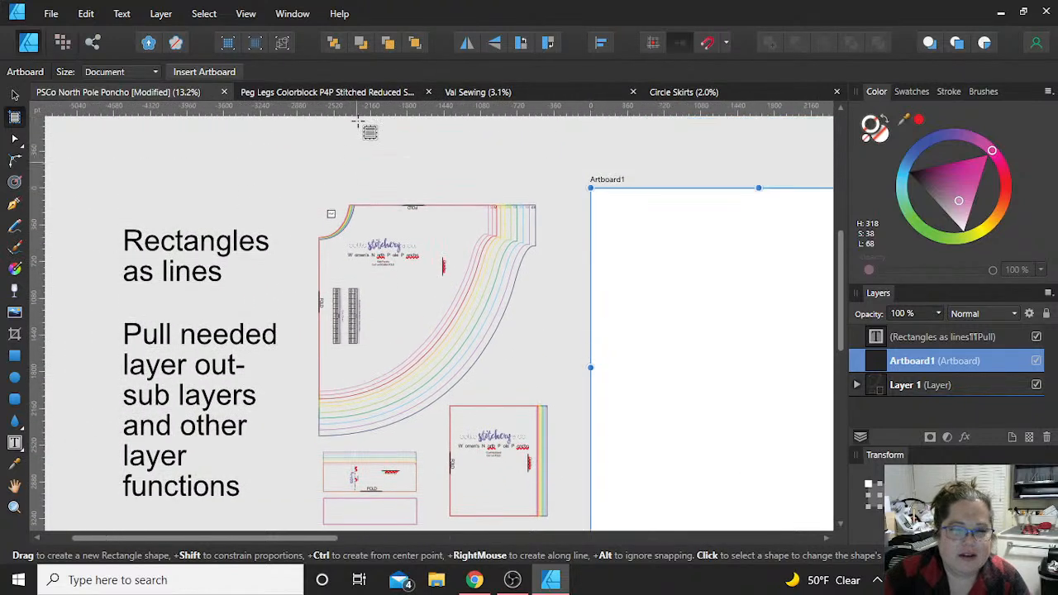
{"action": "left_click", "coordinate": [15, 96]}
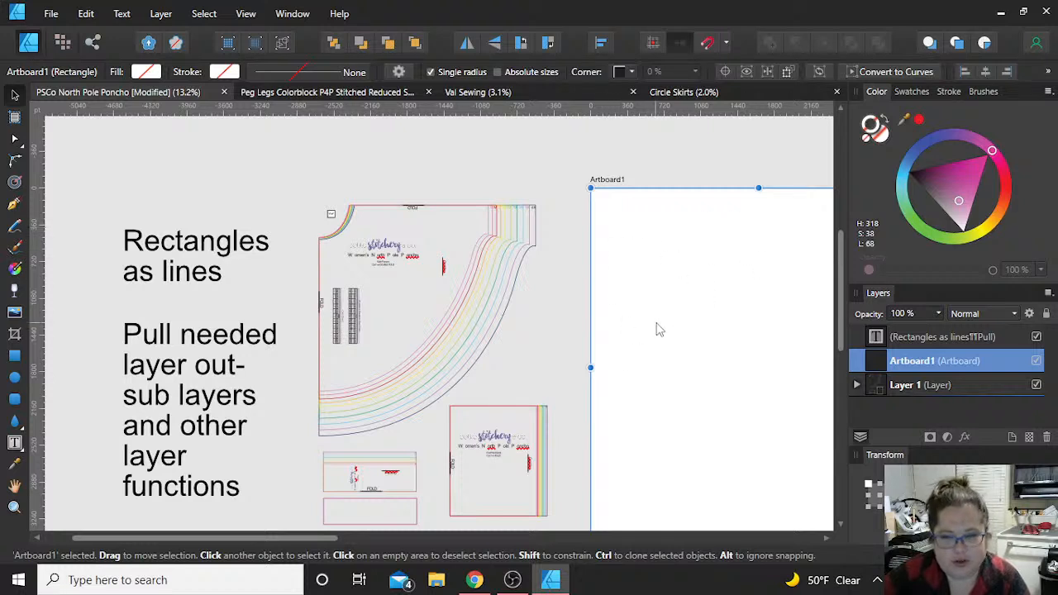
Step: Rename the new artboard XS to match the smallest pattern size
{"action": "double_click", "coordinate": [930, 362]}
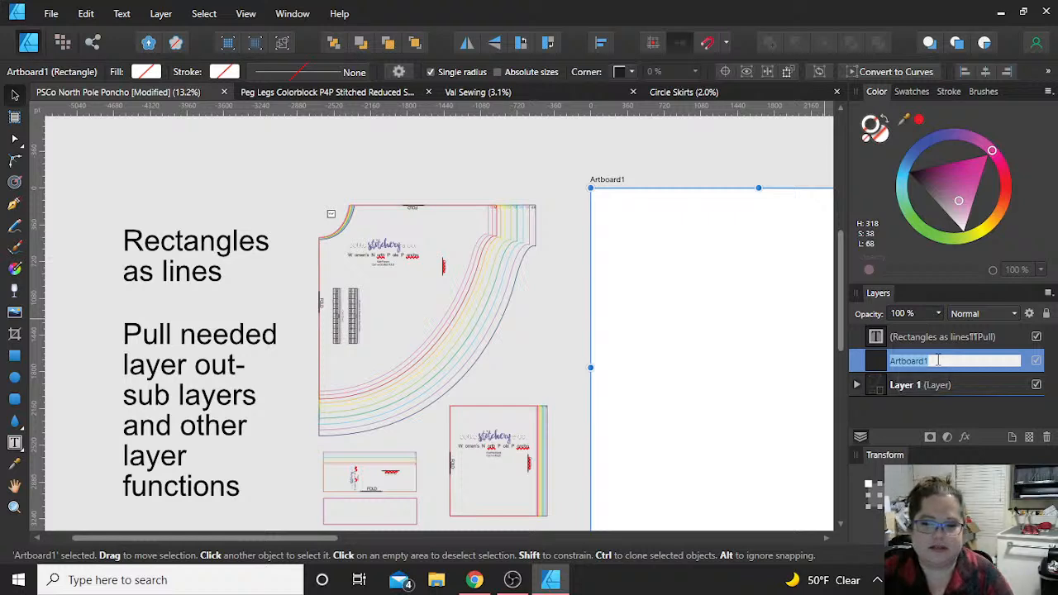
{"action": "scroll", "coordinate": [514, 280], "scroll_direction": "up", "scroll_amount": 6}
{"action": "scroll", "coordinate": [515, 273], "scroll_direction": "up", "scroll_amount": 1}
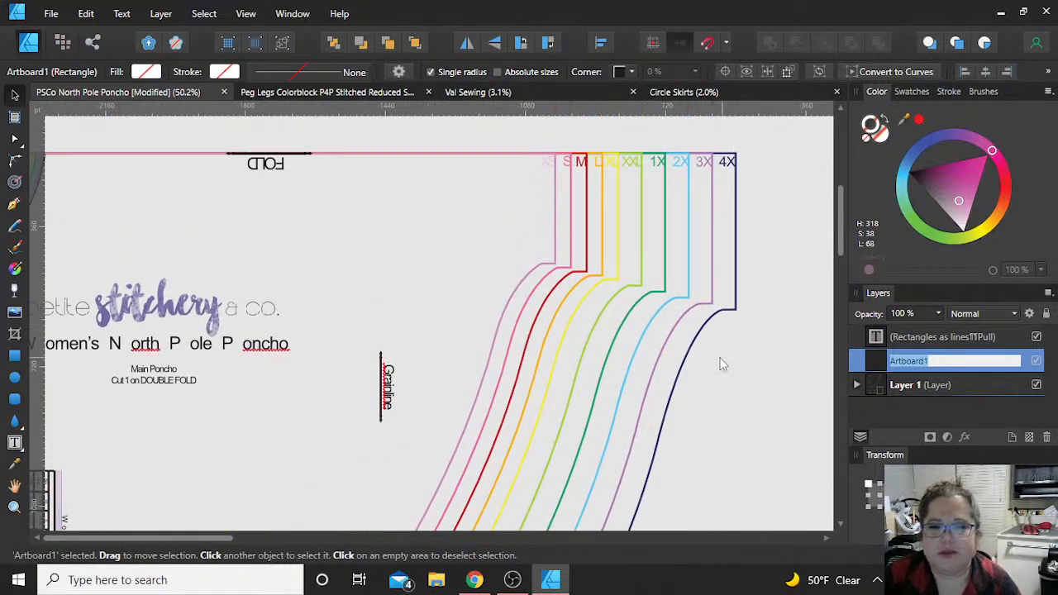
{"action": "scroll", "coordinate": [727, 364], "scroll_direction": "down", "scroll_amount": 4}
{"action": "type", "text": "S"}
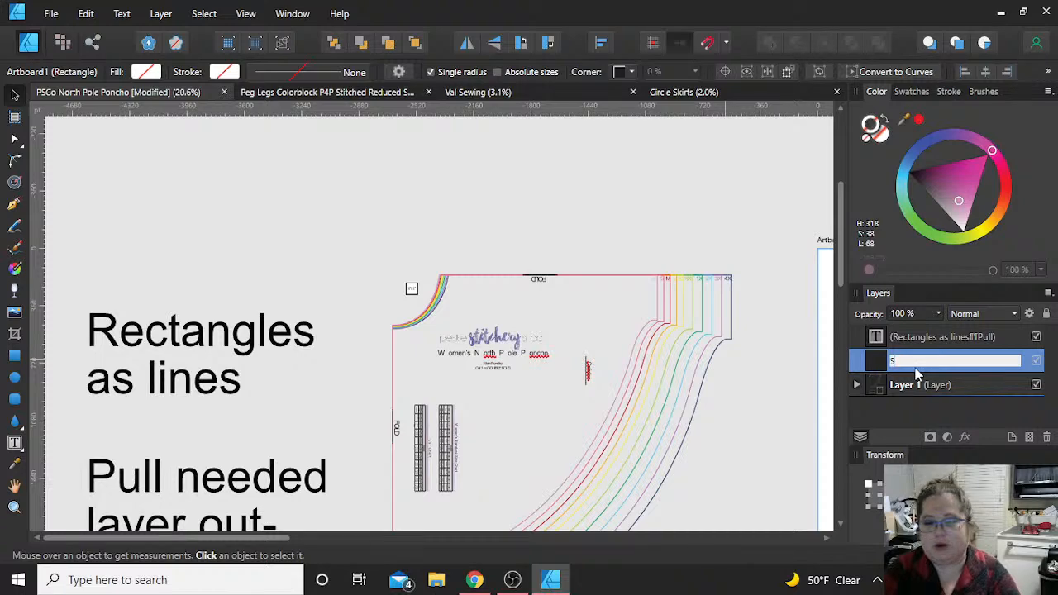
{"action": "key", "text": "BackSpace"}
{"action": "type", "text": "XS4"}
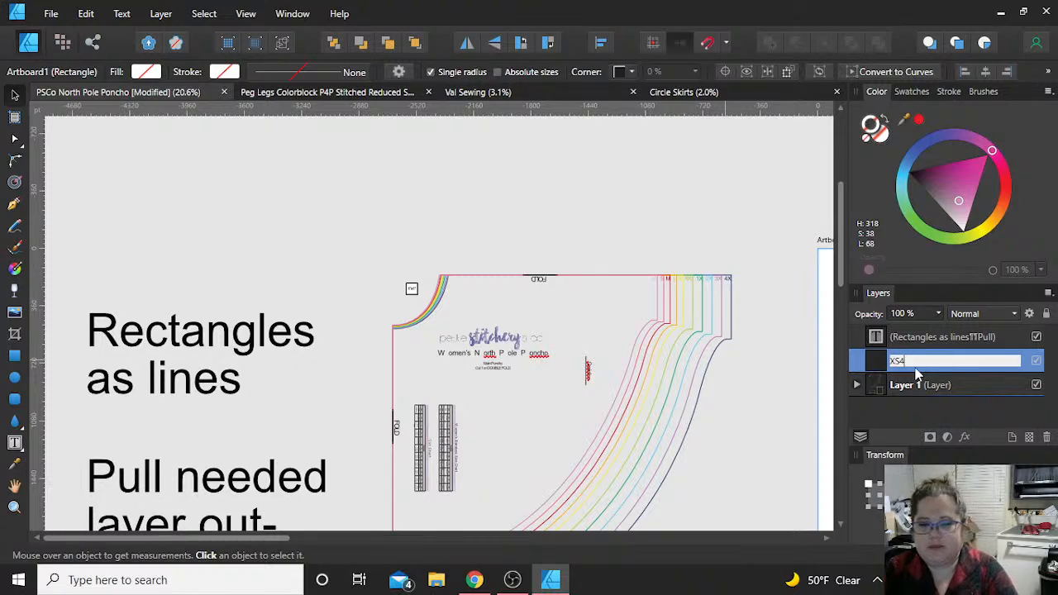
{"action": "key", "text": "BackSpace"}
{"action": "key", "text": "Return"}
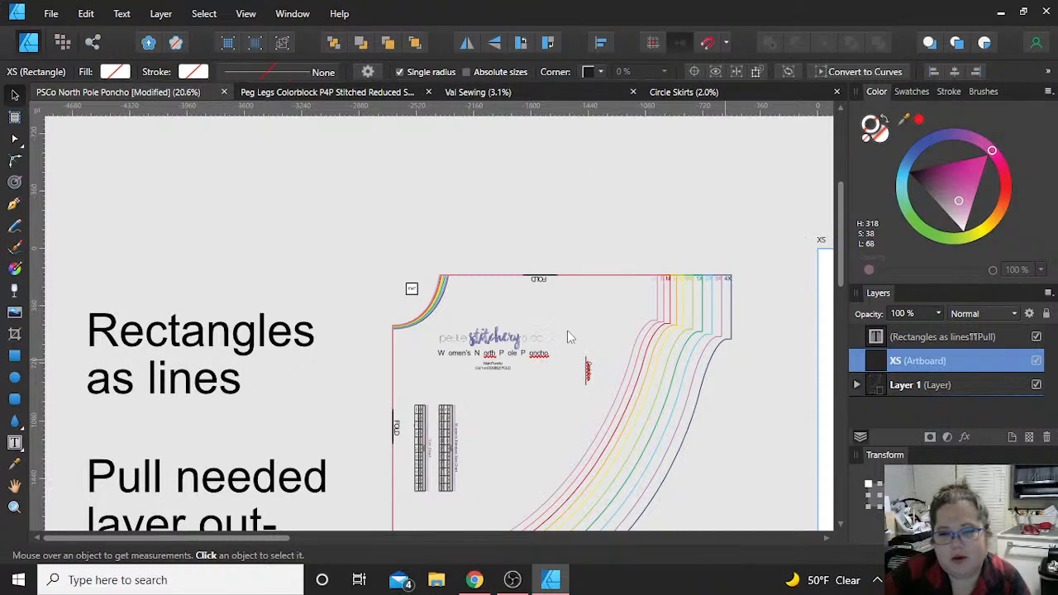
Step: Expand Layer 1 and examine the curves, groups and text objects it contains, including the size chart group
{"action": "scroll", "coordinate": [570, 331], "scroll_direction": "down", "scroll_amount": 1}
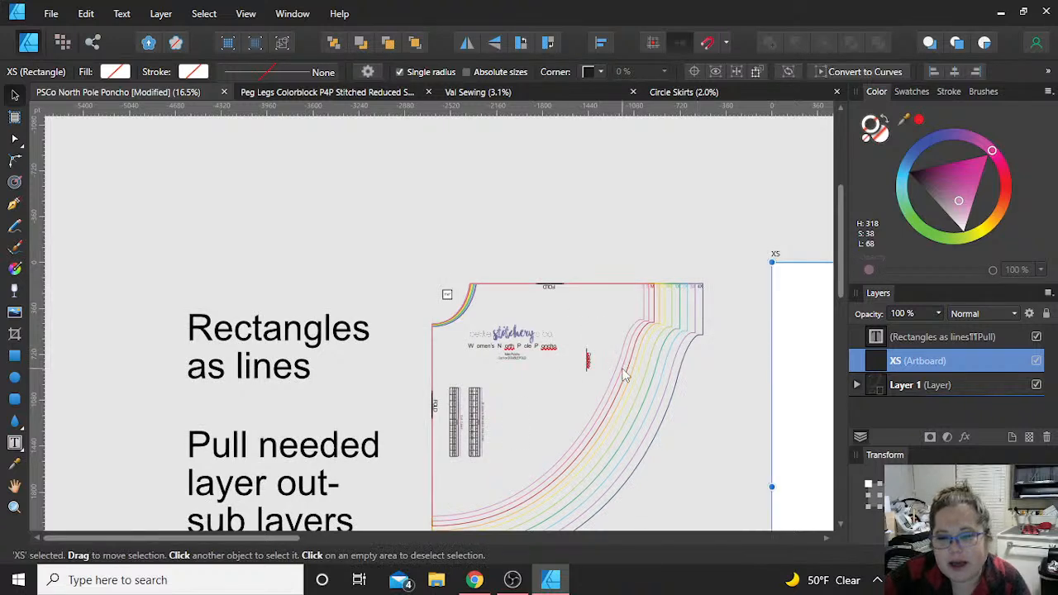
{"action": "scroll", "coordinate": [628, 371], "scroll_direction": "right", "scroll_amount": 3}
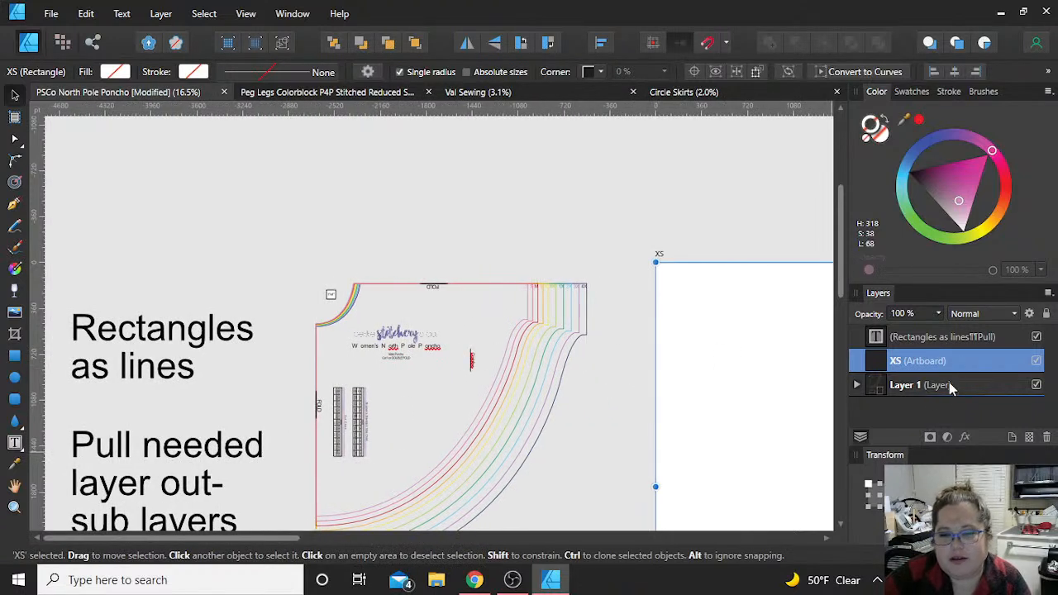
{"action": "left_click", "coordinate": [858, 384]}
{"action": "scroll", "coordinate": [930, 395], "scroll_direction": "down", "scroll_amount": 5}
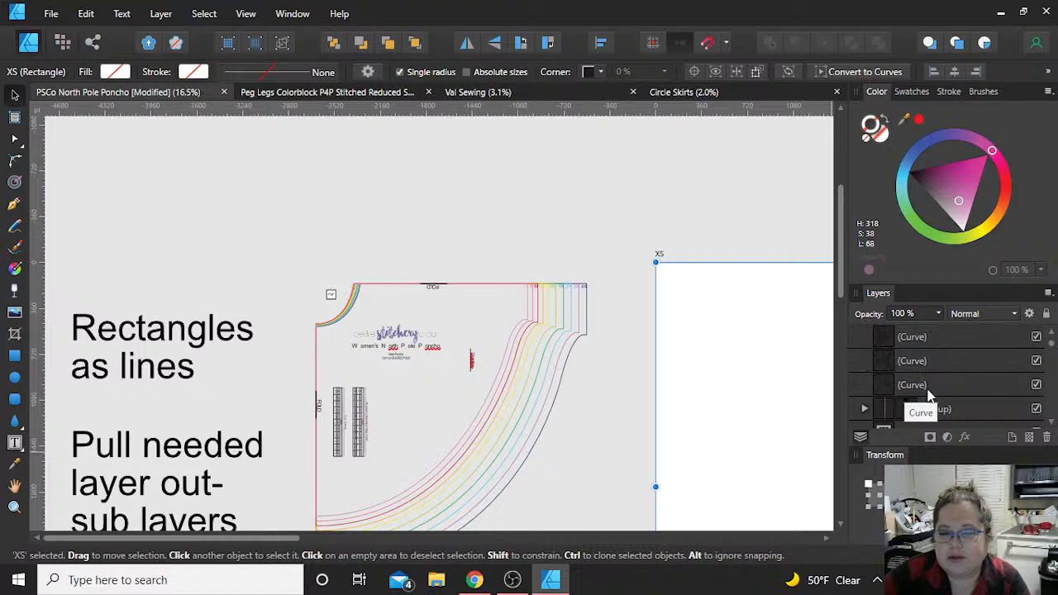
{"action": "scroll", "coordinate": [934, 395], "scroll_direction": "up", "scroll_amount": 2}
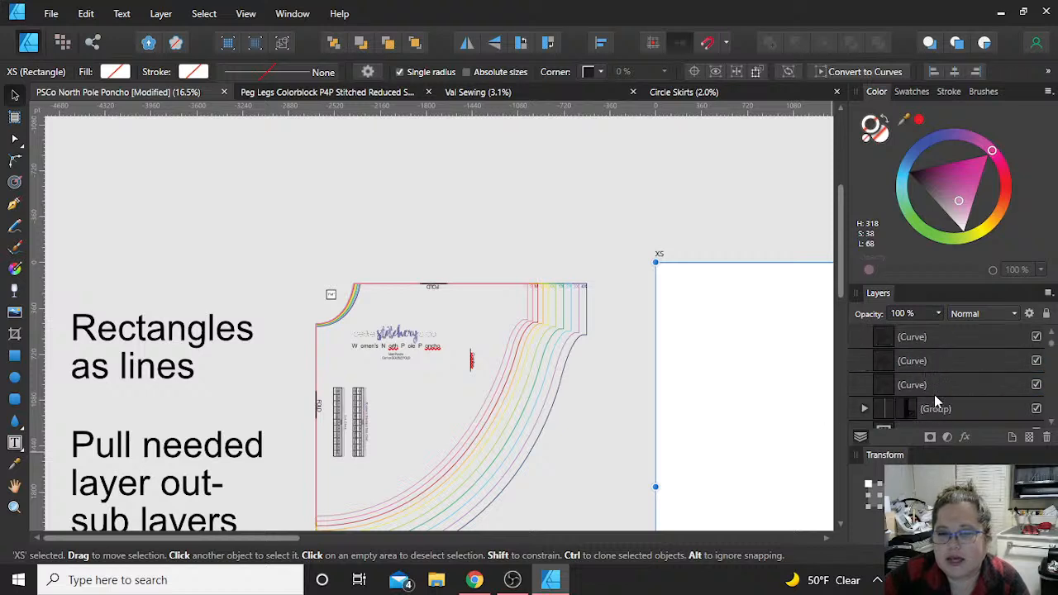
{"action": "scroll", "coordinate": [947, 393], "scroll_direction": "up", "scroll_amount": 2}
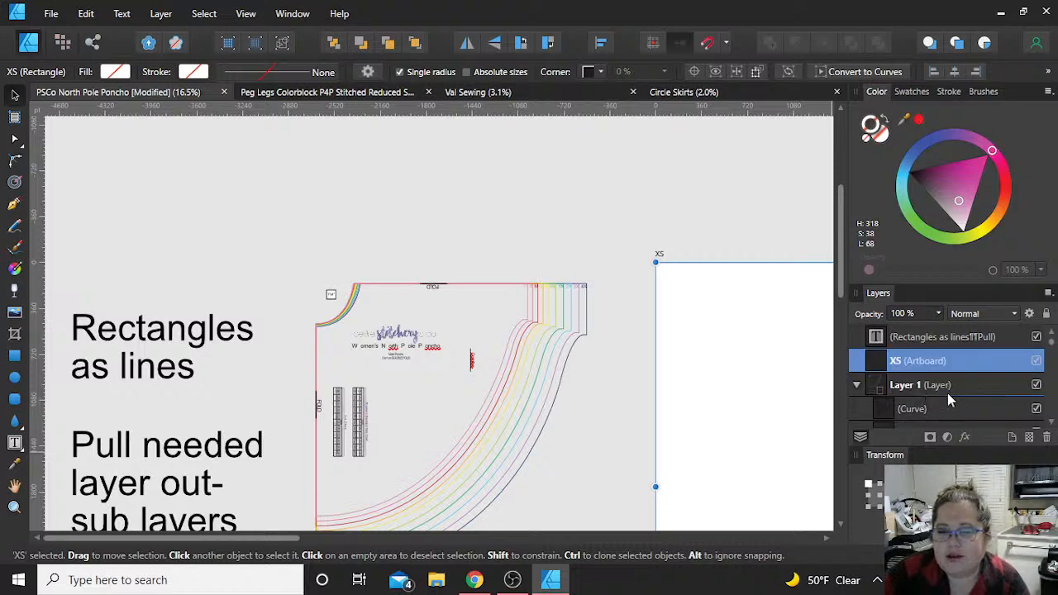
{"action": "scroll", "coordinate": [947, 392], "scroll_direction": "down", "scroll_amount": 4}
{"action": "left_click", "coordinate": [966, 337]}
{"action": "left_click", "coordinate": [967, 339]}
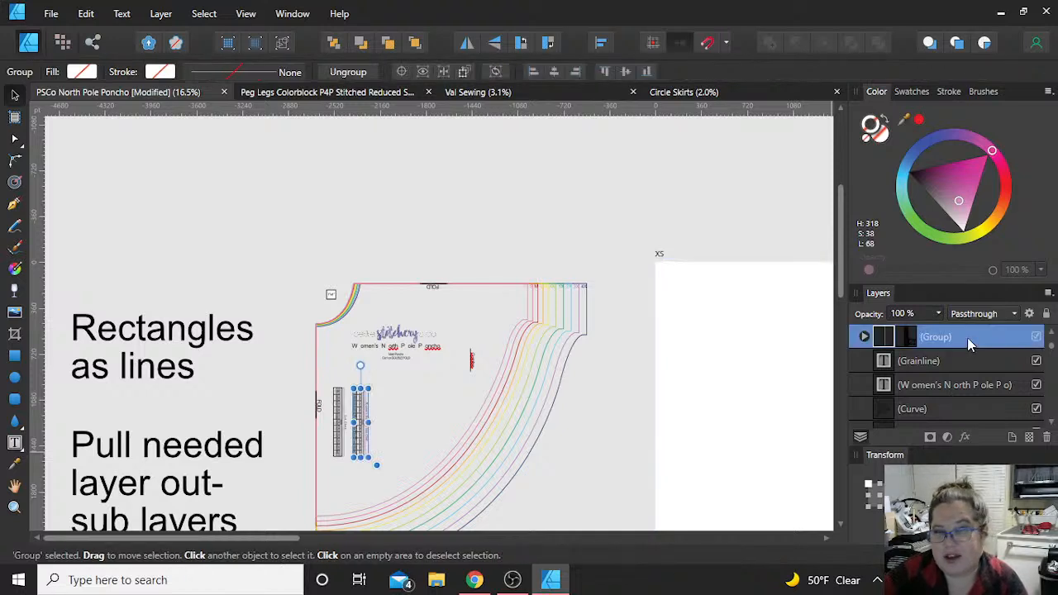
{"action": "scroll", "coordinate": [973, 385], "scroll_direction": "up", "scroll_amount": 4}
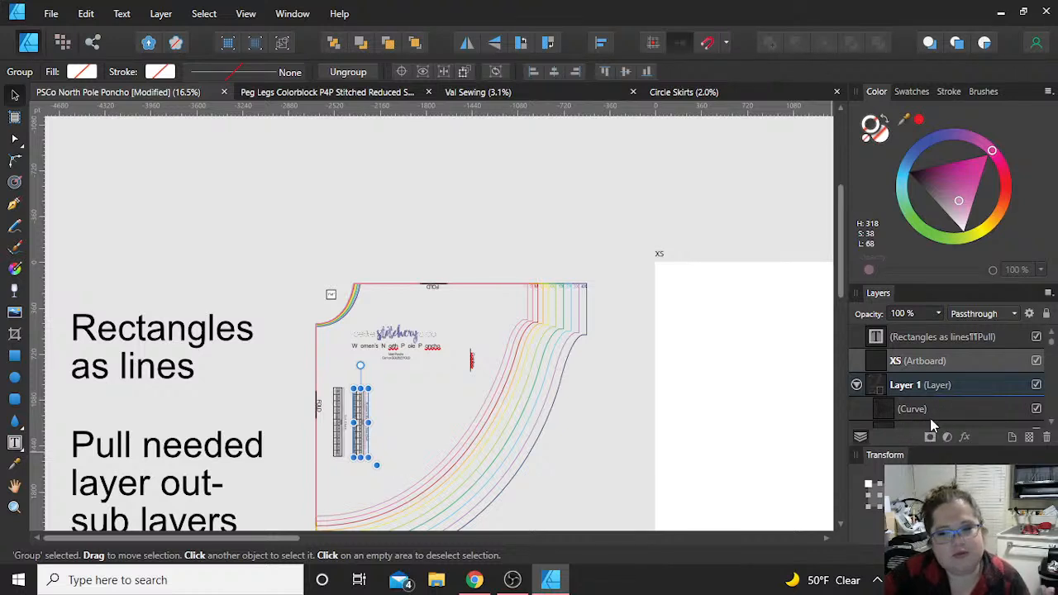
{"action": "scroll", "coordinate": [934, 416], "scroll_direction": "down", "scroll_amount": 3}
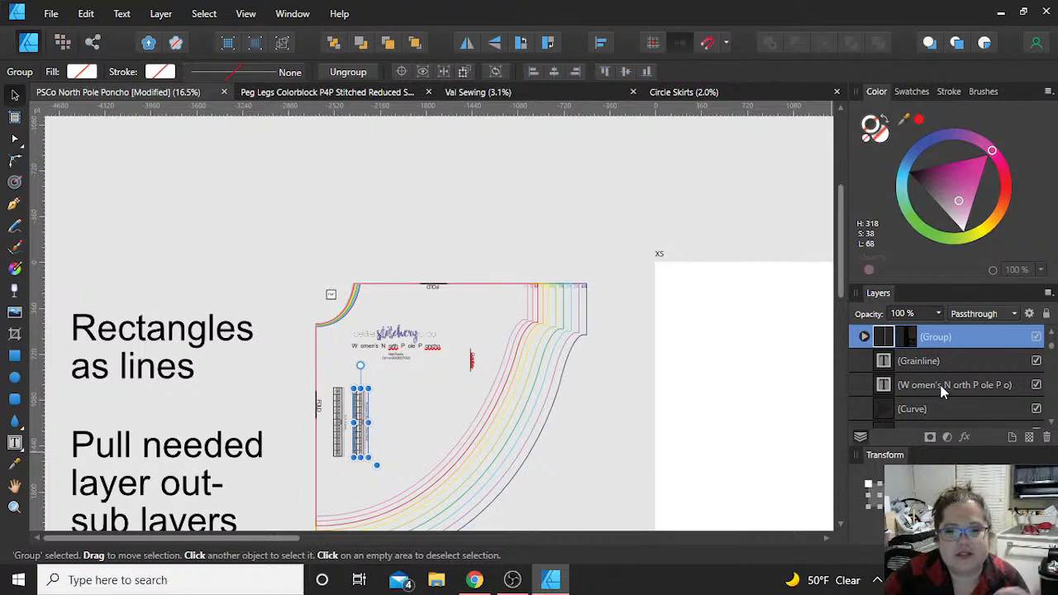
{"action": "scroll", "coordinate": [945, 360], "scroll_direction": "up", "scroll_amount": 3}
{"action": "left_click", "coordinate": [939, 361]}
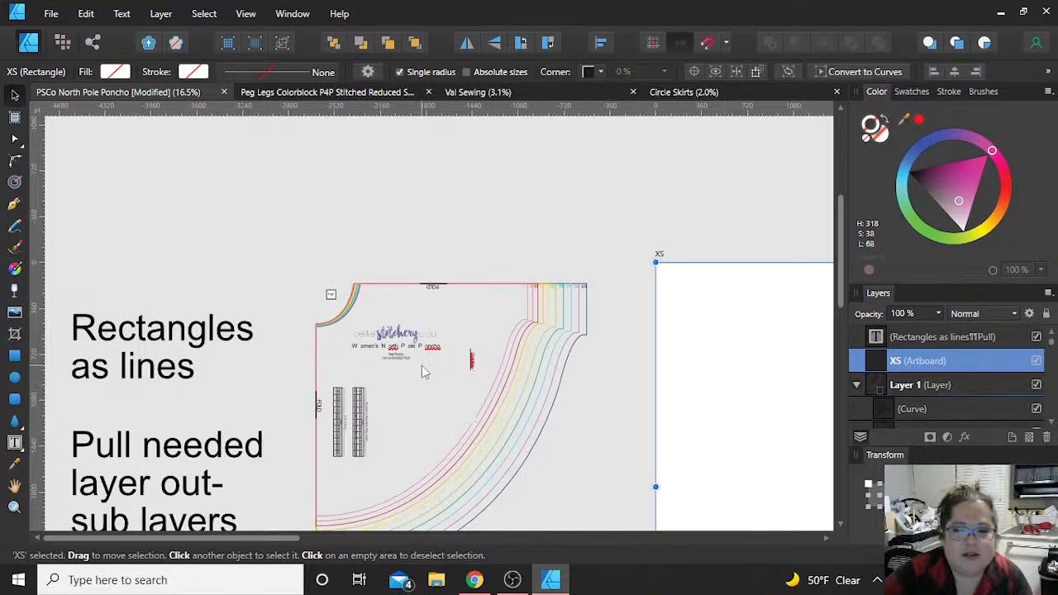
Step: Cut the innermost XS outline of the main poncho piece and paste it into the XS artboard
{"action": "scroll", "coordinate": [423, 369], "scroll_direction": "down", "scroll_amount": 3}
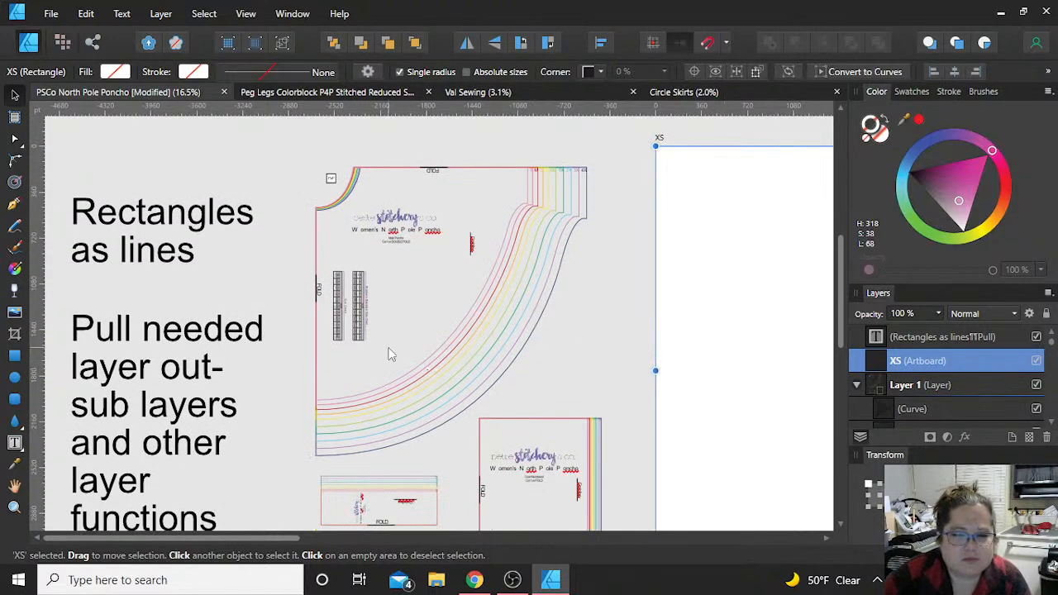
{"action": "scroll", "coordinate": [380, 374], "scroll_direction": "up", "scroll_amount": 2}
{"action": "scroll", "coordinate": [380, 373], "scroll_direction": "up", "scroll_amount": 2}
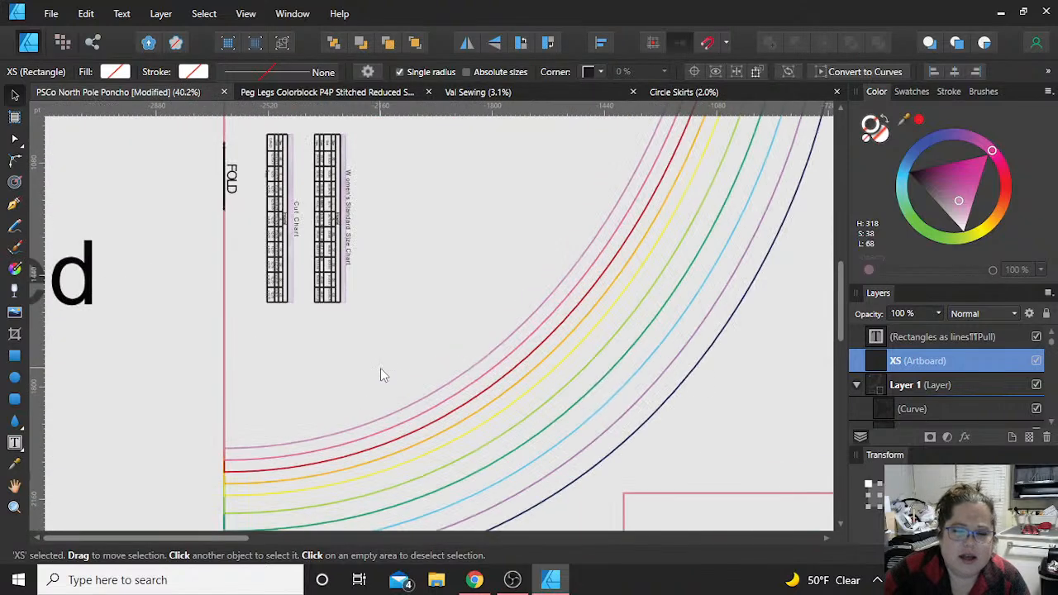
{"action": "left_click", "coordinate": [418, 408]}
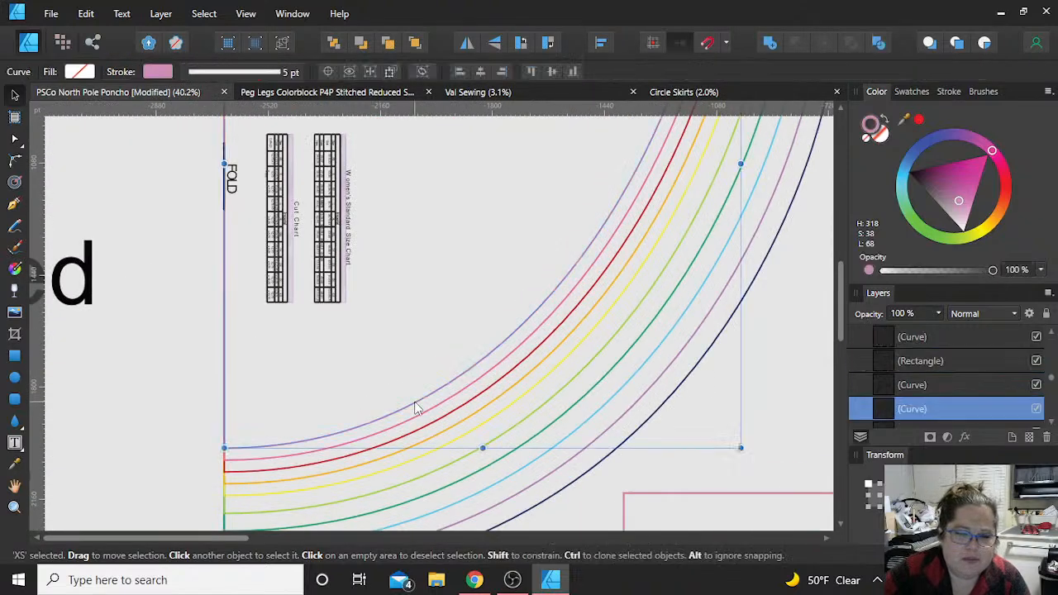
{"action": "scroll", "coordinate": [417, 407], "scroll_direction": "down", "scroll_amount": 4}
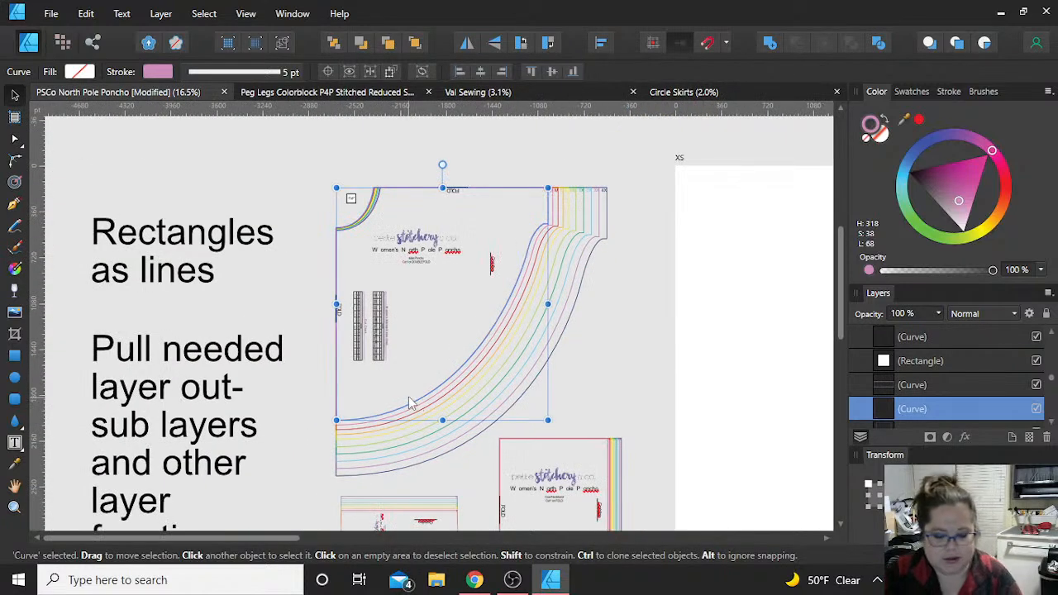
{"action": "key", "text": "ctrl+x"}
{"action": "key", "text": "Delete"}
{"action": "scroll", "coordinate": [934, 373], "scroll_direction": "up", "scroll_amount": 6}
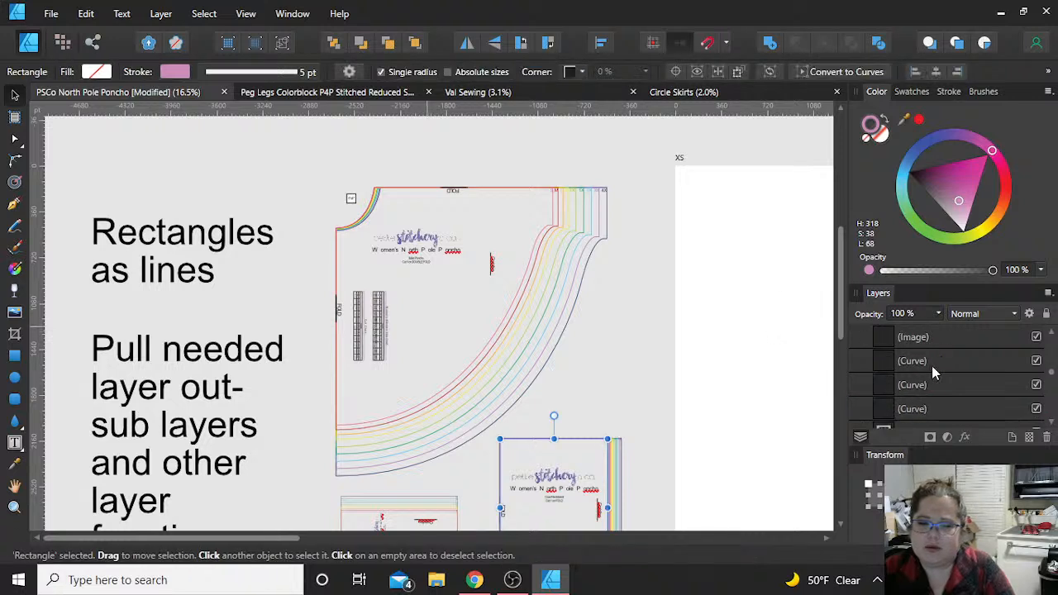
{"action": "scroll", "coordinate": [931, 365], "scroll_direction": "up", "scroll_amount": 5}
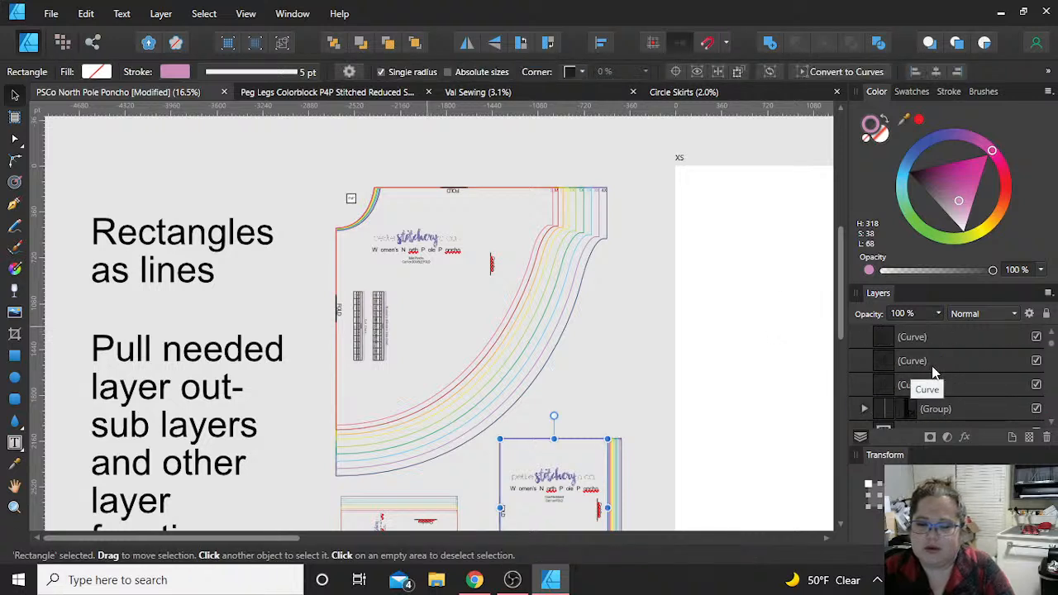
{"action": "left_click", "coordinate": [932, 366]}
{"action": "key", "text": "ctrl+v"}
{"action": "left_click", "coordinate": [719, 296]}
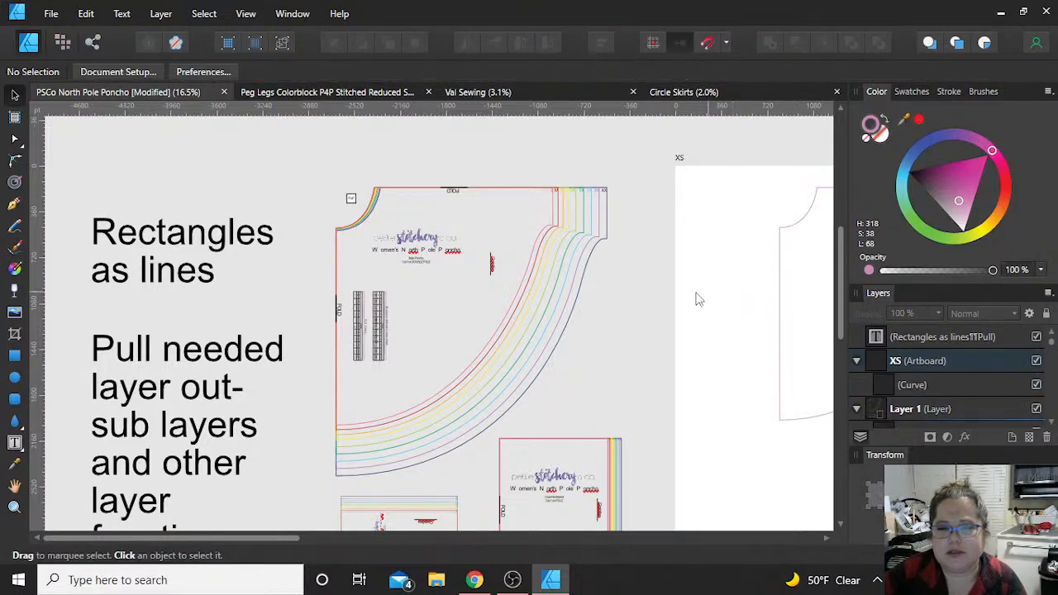
Step: Paste the XS cowl neckband rectangle and move it onto the XS artboard below the poncho outline
{"action": "scroll", "coordinate": [616, 361], "scroll_direction": "down", "scroll_amount": 2}
{"action": "scroll", "coordinate": [616, 361], "scroll_direction": "down", "scroll_amount": 1}
{"action": "scroll", "coordinate": [494, 417], "scroll_direction": "up", "scroll_amount": 6, "text": "ctrl"}
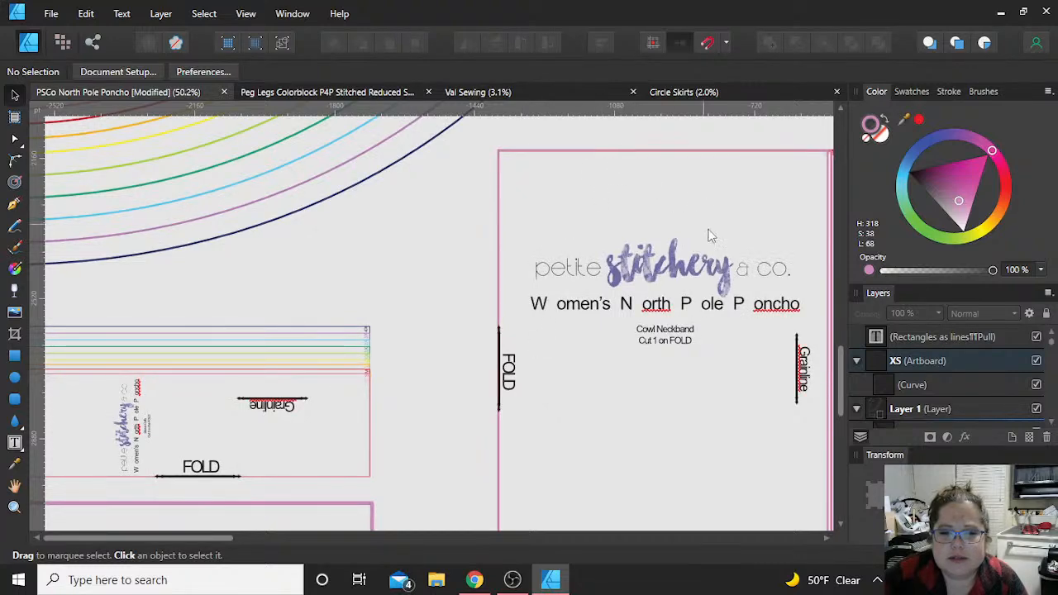
{"action": "scroll", "coordinate": [715, 233], "scroll_direction": "up", "scroll_amount": 5, "text": "ctrl"}
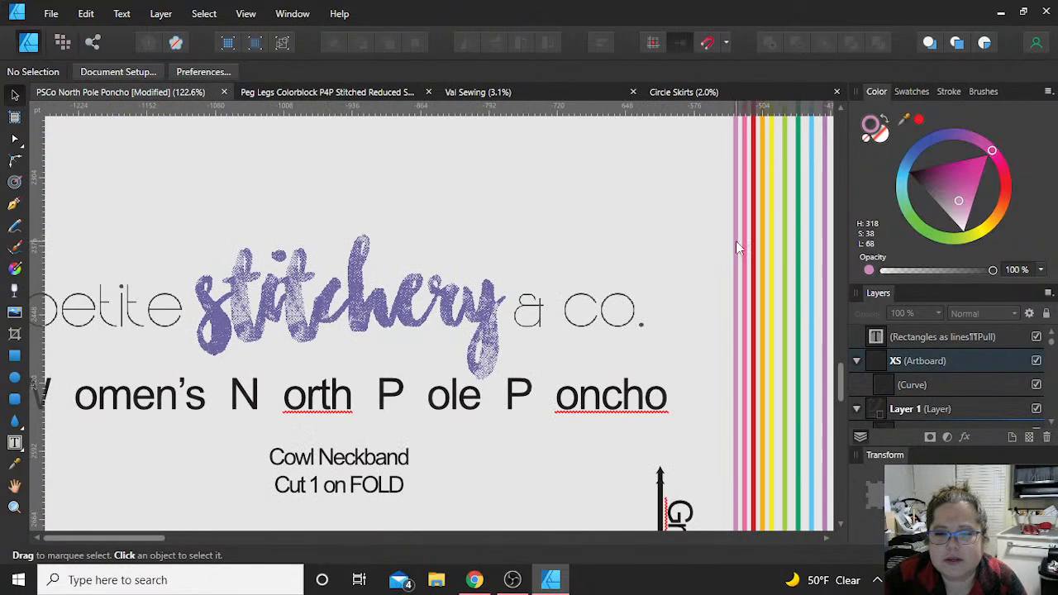
{"action": "left_click", "coordinate": [738, 244]}
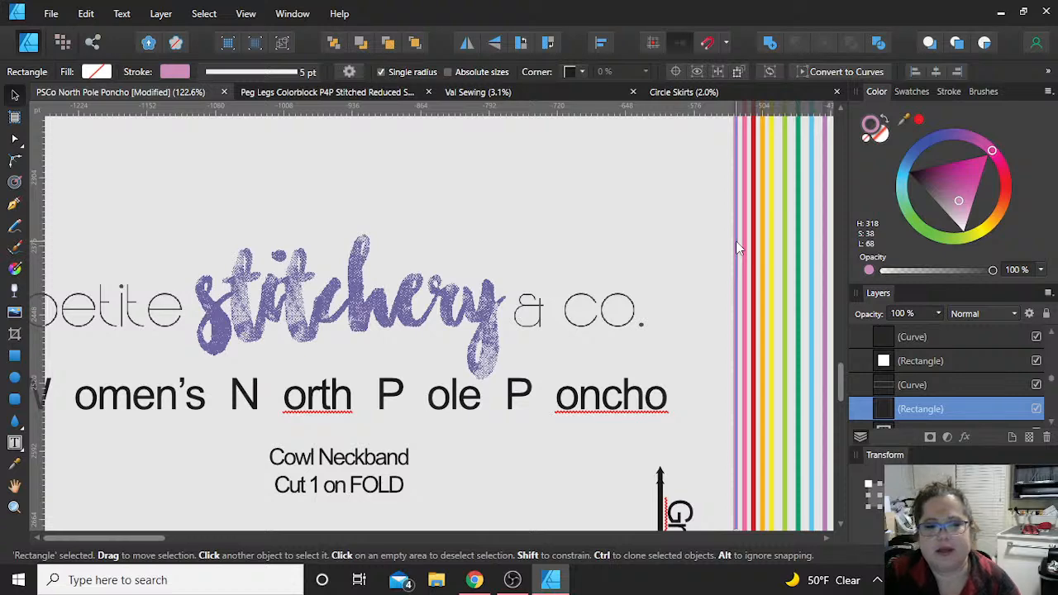
{"action": "scroll", "coordinate": [736, 242], "scroll_direction": "down", "scroll_amount": 6, "text": "ctrl"}
{"action": "scroll", "coordinate": [736, 242], "scroll_direction": "right", "scroll_amount": 6}
{"action": "left_click", "coordinate": [737, 242]}
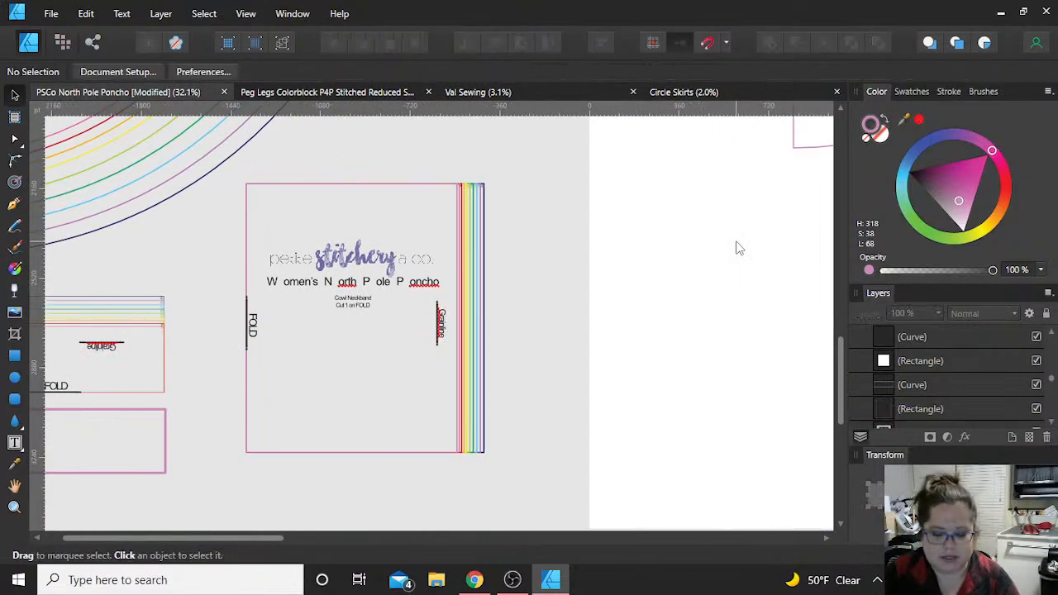
{"action": "key", "text": "ctrl+v"}
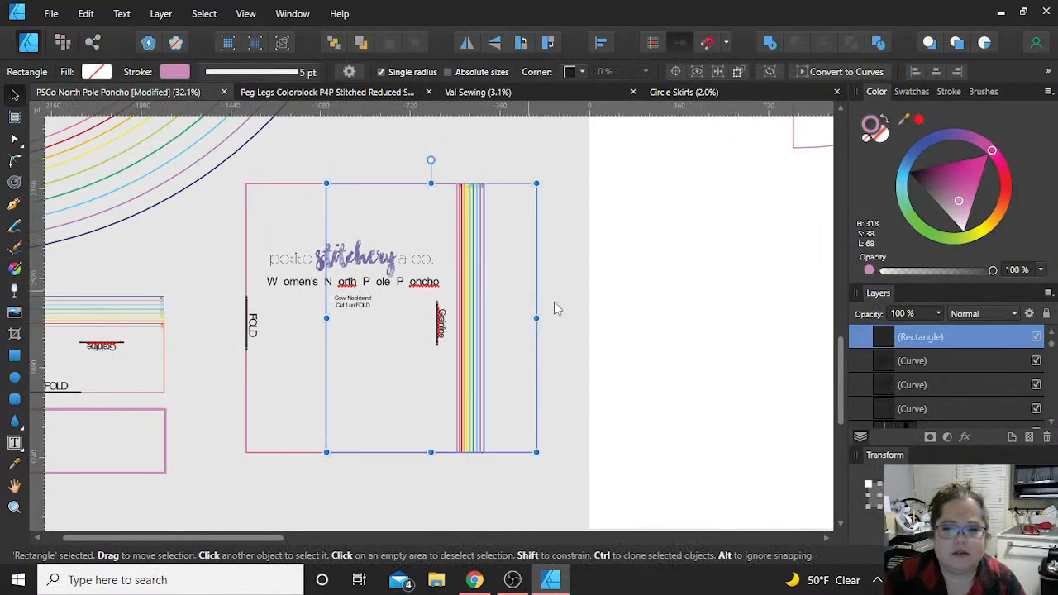
{"action": "left_click_drag", "start_coordinate": [538, 278], "coordinate": [823, 279]}
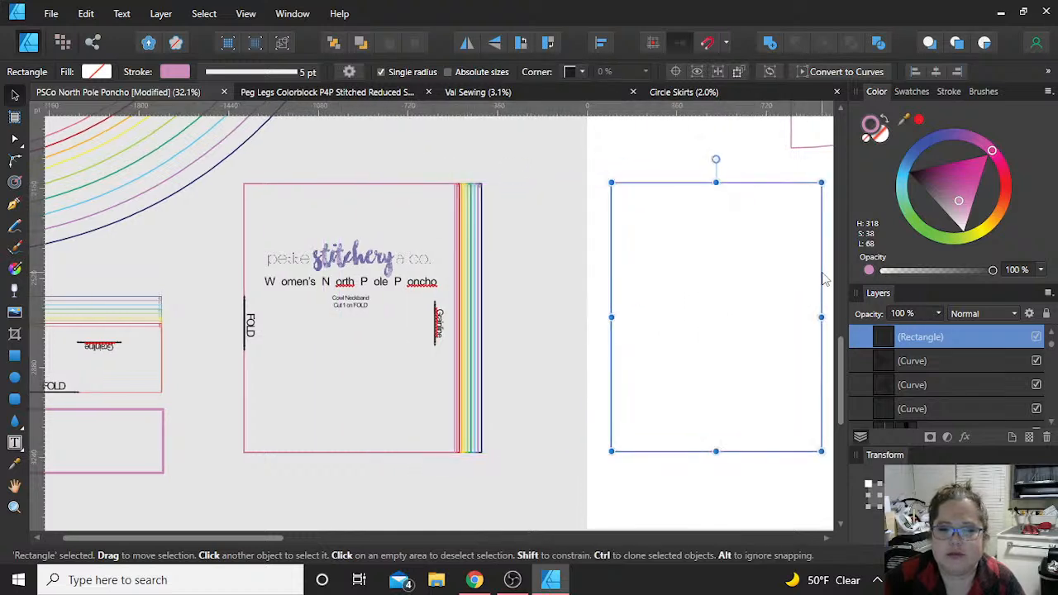
{"action": "left_click", "coordinate": [567, 319]}
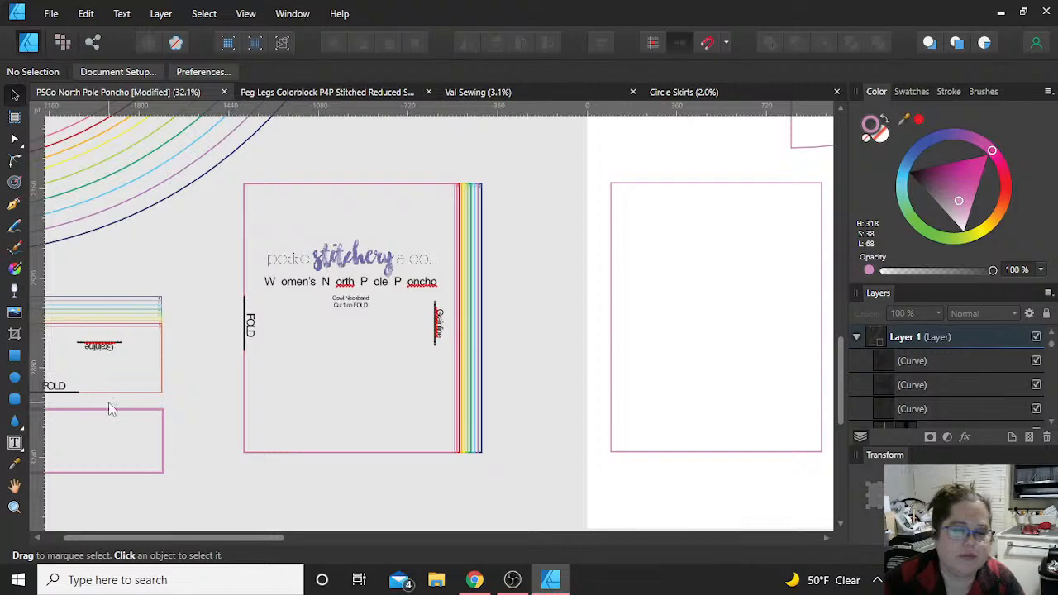
Step: Move the XS outline of the short fold rectangle from beneath its nested sizes onto the XS artboard
{"action": "scroll", "coordinate": [111, 405], "scroll_direction": "up", "scroll_amount": 5}
{"action": "scroll", "coordinate": [114, 409], "scroll_direction": "left", "scroll_amount": 5}
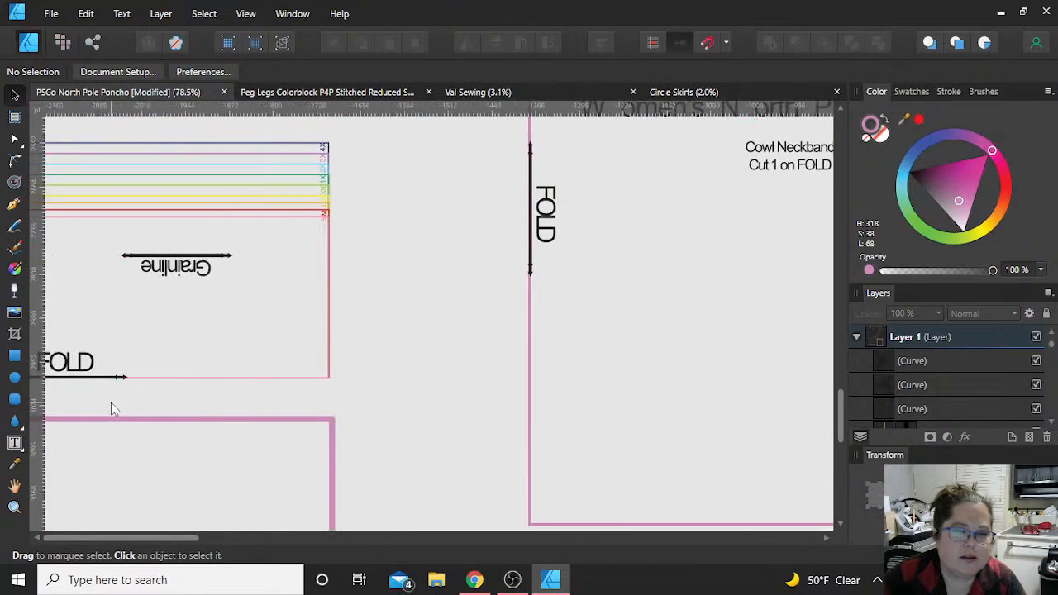
{"action": "scroll", "coordinate": [327, 423], "scroll_direction": "down", "scroll_amount": 3}
{"action": "scroll", "coordinate": [328, 422], "scroll_direction": "down", "scroll_amount": 1}
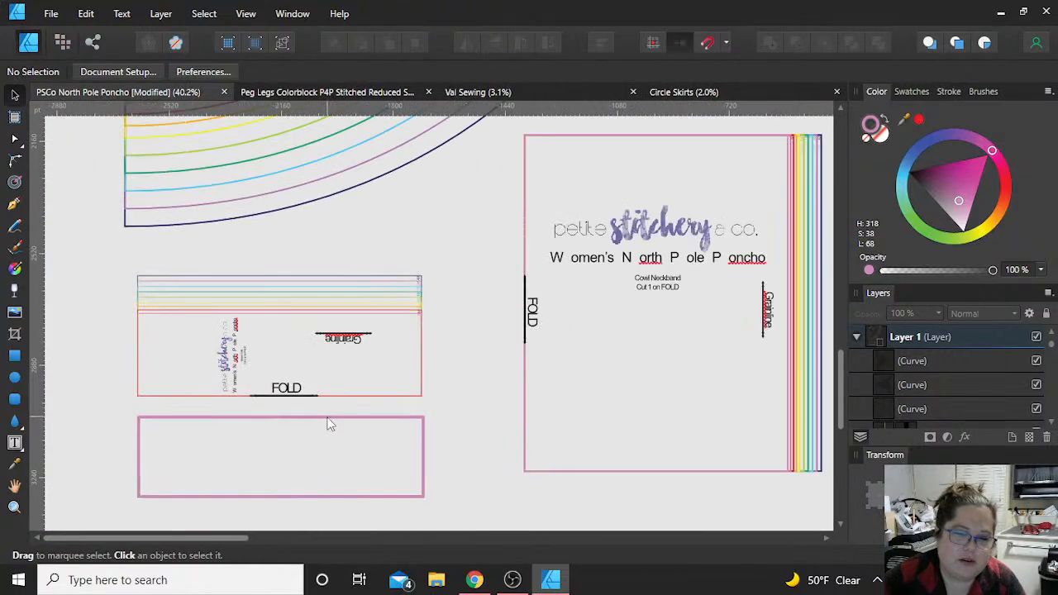
{"action": "left_click", "coordinate": [329, 424]}
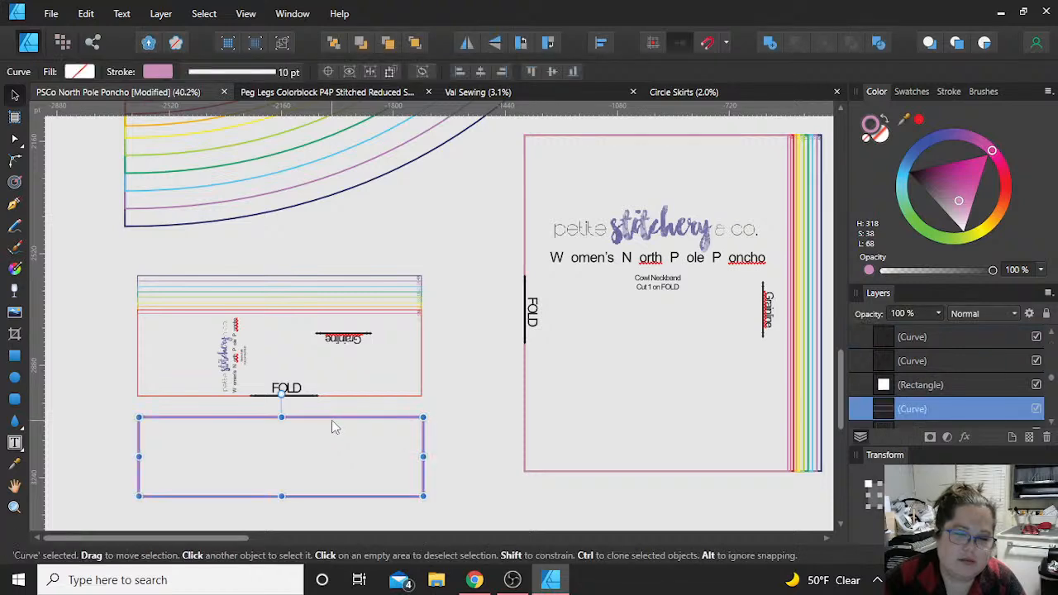
{"action": "scroll", "coordinate": [330, 422], "scroll_direction": "down", "scroll_amount": 2}
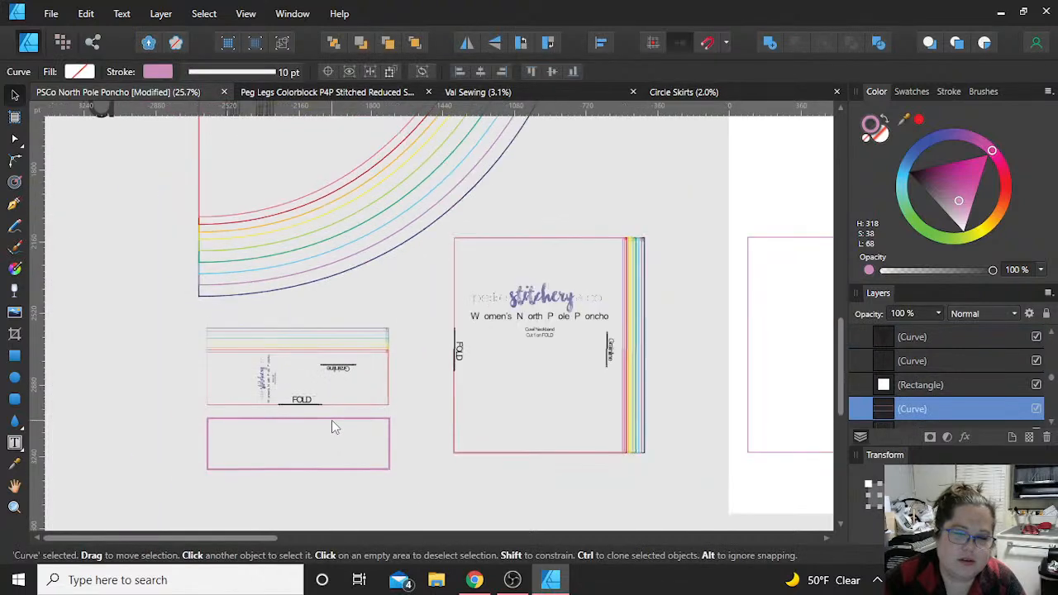
{"action": "left_click", "coordinate": [776, 209]}
{"action": "key", "text": "ctrl+v"}
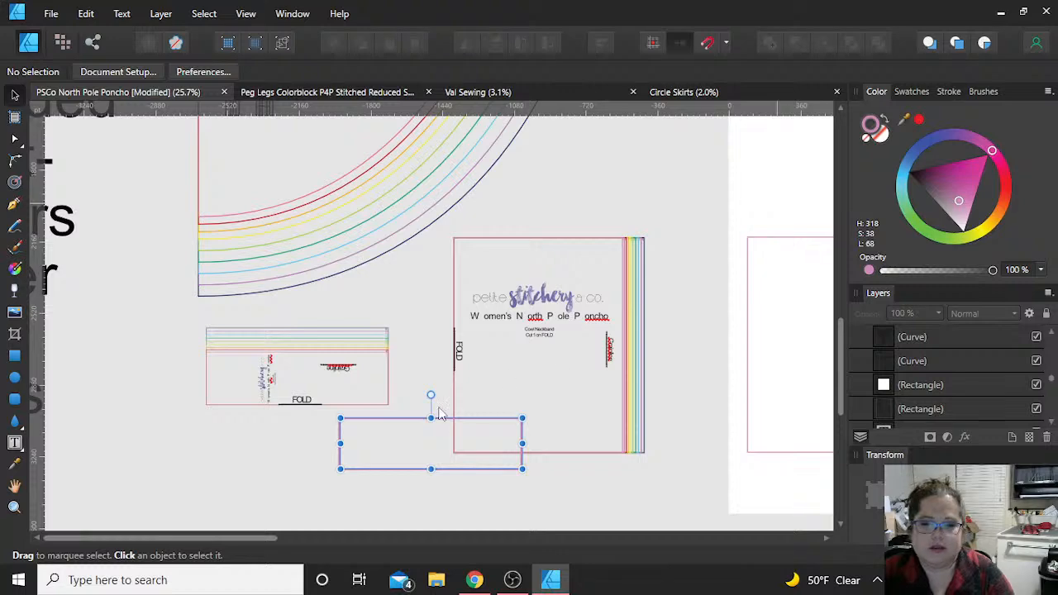
{"action": "left_click_drag", "start_coordinate": [445, 426], "coordinate": [847, 180]}
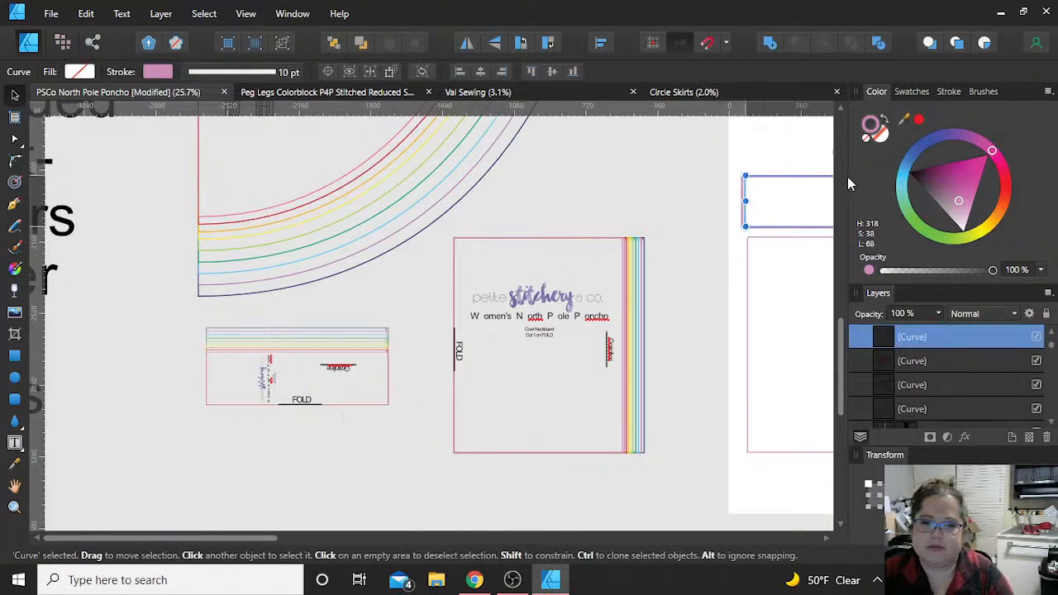
{"action": "left_click", "coordinate": [782, 286]}
Step: Reposition the short XS rectangle below the poncho outline, beside the XS cowl neckband rectangle
{"action": "scroll", "coordinate": [782, 286], "scroll_direction": "down", "scroll_amount": 3}
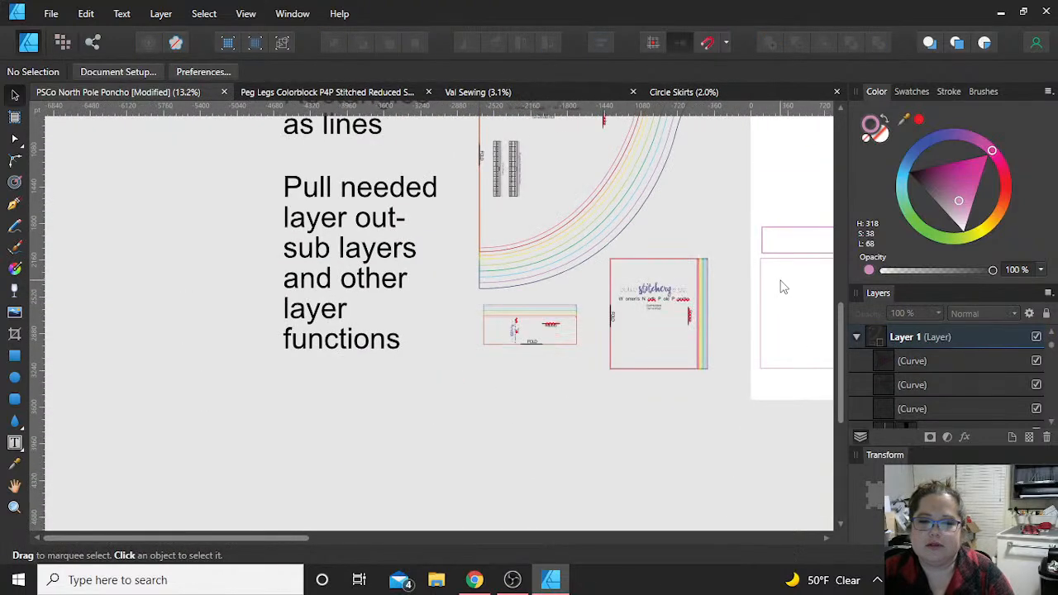
{"action": "scroll", "coordinate": [781, 285], "scroll_direction": "right", "scroll_amount": 3}
{"action": "scroll", "coordinate": [783, 286], "scroll_direction": "up", "scroll_amount": 2}
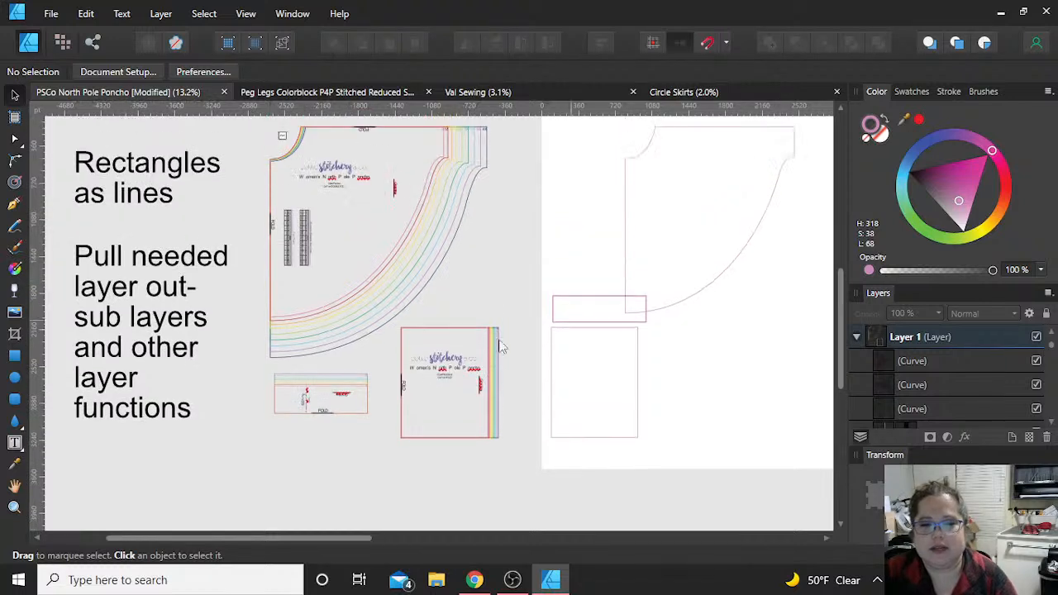
{"action": "left_click", "coordinate": [591, 307]}
{"action": "left_click_drag", "start_coordinate": [592, 307], "coordinate": [730, 369]}
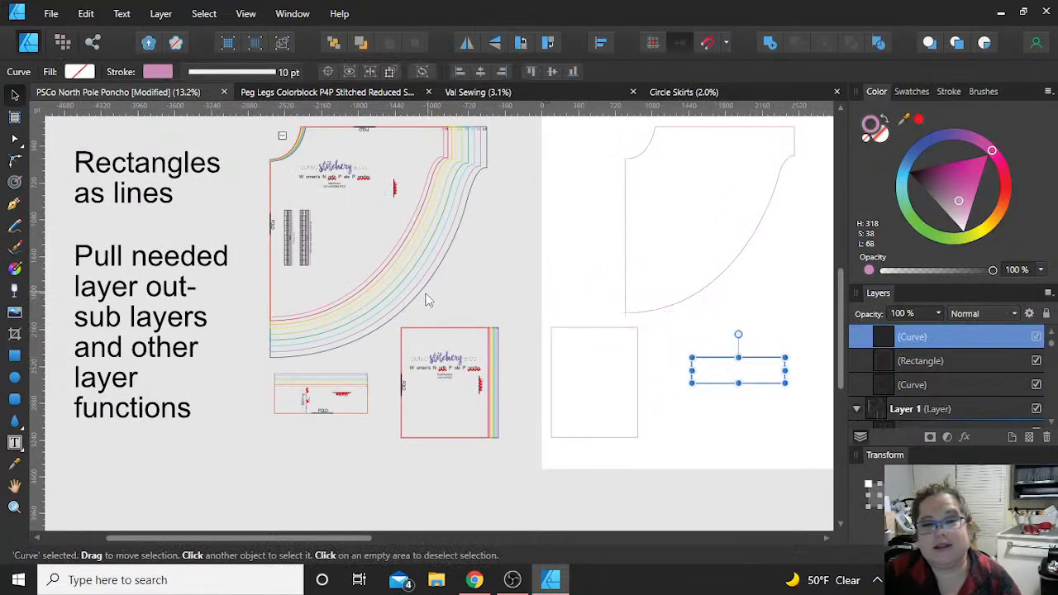
{"action": "left_click", "coordinate": [536, 266]}
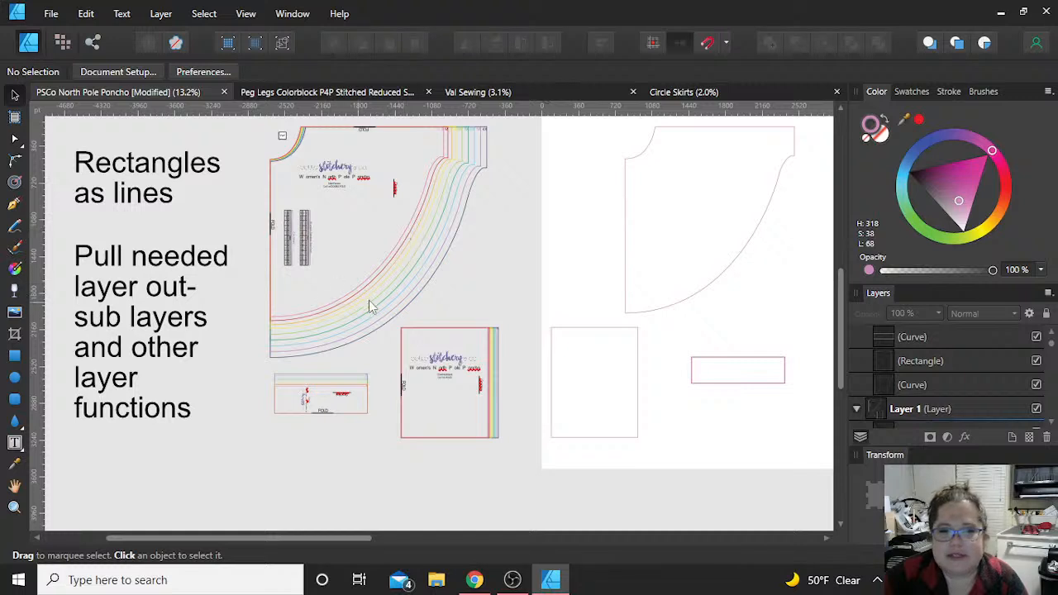
Step: Add a new layer inside the XS artboard and name it Words
{"action": "scroll", "coordinate": [763, 312], "scroll_direction": "up", "scroll_amount": 1}
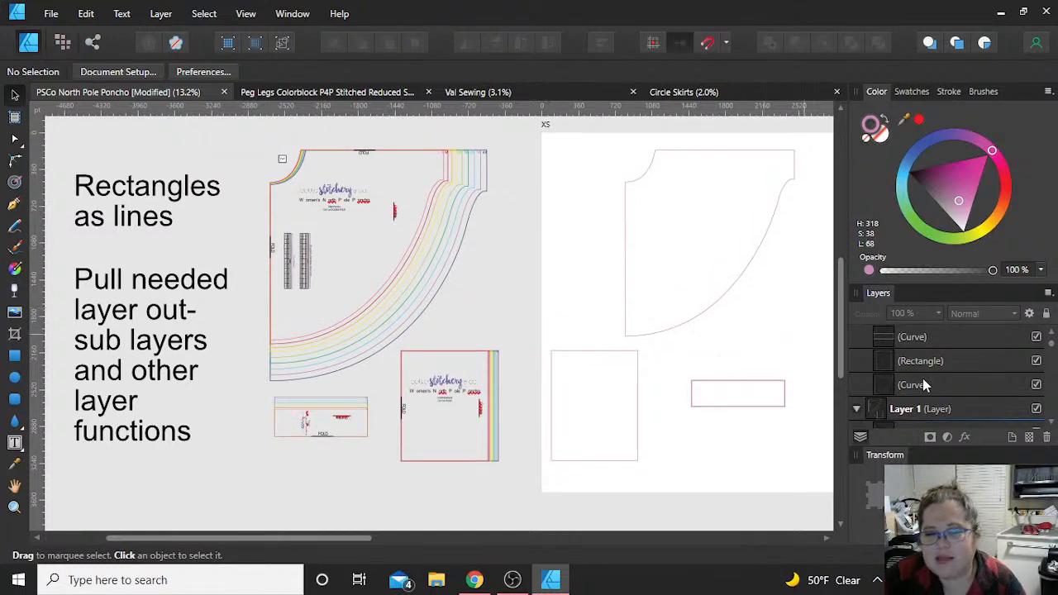
{"action": "scroll", "coordinate": [935, 416], "scroll_direction": "down", "scroll_amount": 1}
{"action": "scroll", "coordinate": [936, 414], "scroll_direction": "up", "scroll_amount": 2}
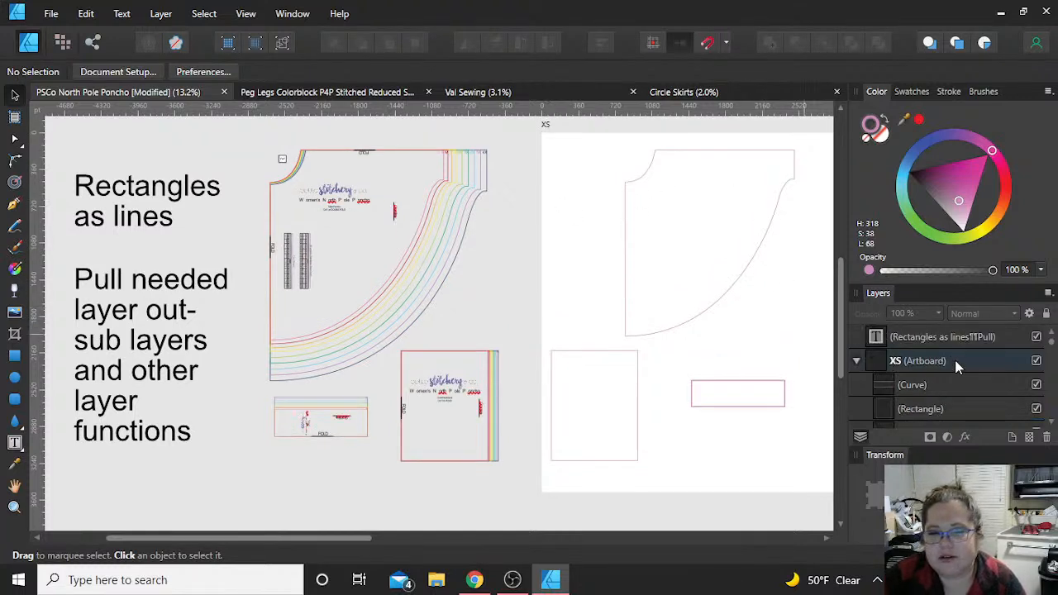
{"action": "left_click", "coordinate": [857, 363]}
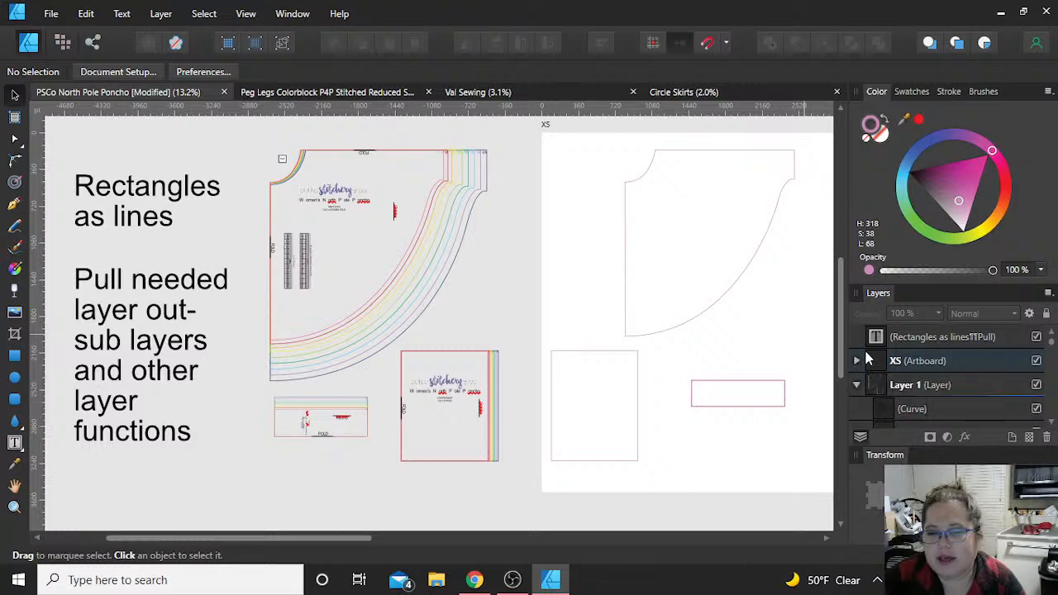
{"action": "left_click", "coordinate": [932, 360]}
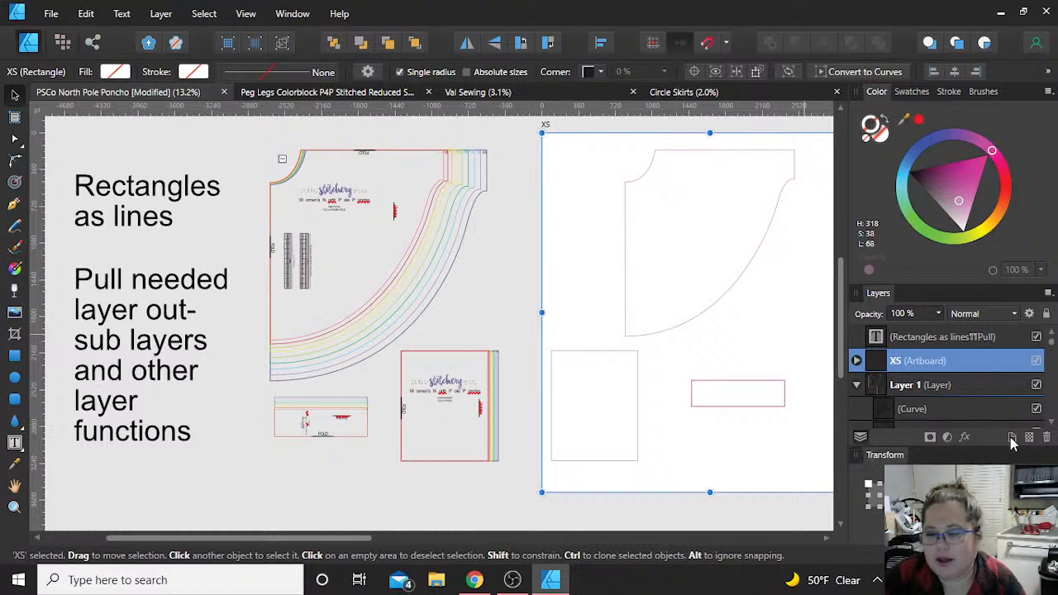
{"action": "left_click", "coordinate": [944, 394]}
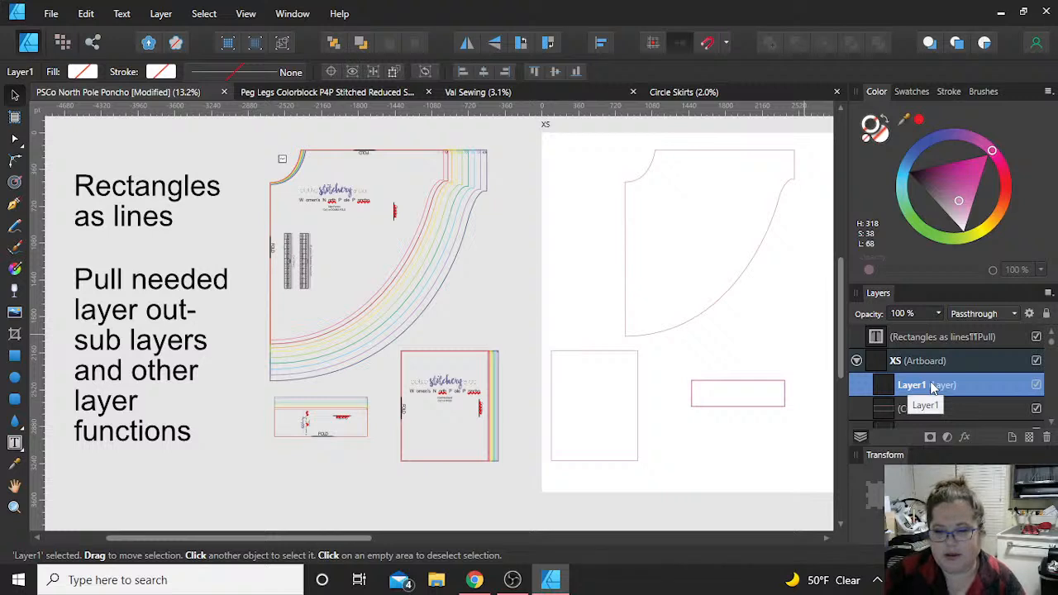
{"action": "double_click", "coordinate": [931, 384]}
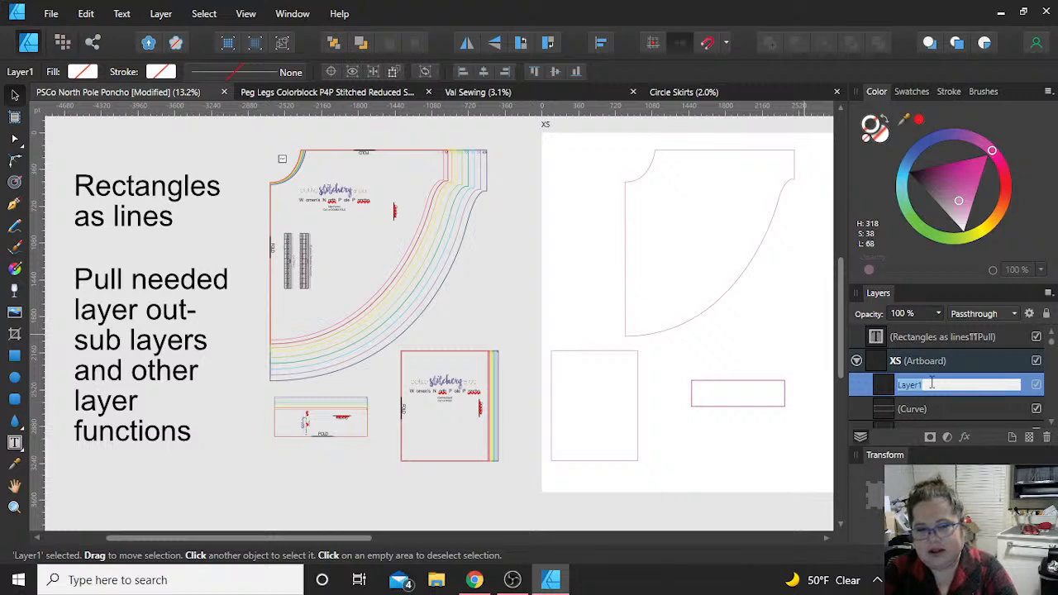
{"action": "type", "text": "Words"}
{"action": "key", "text": "Return"}
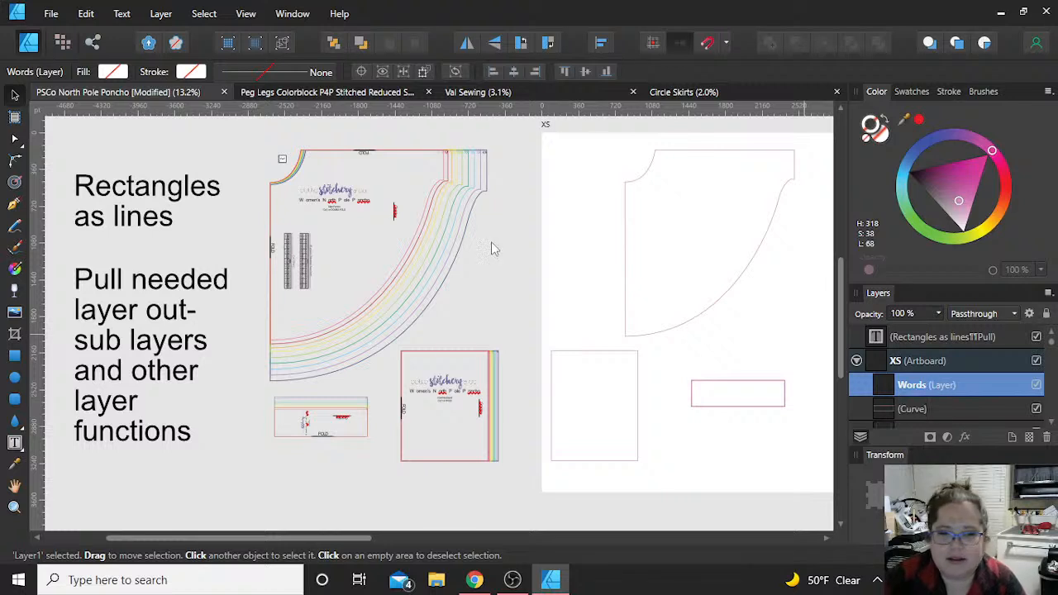
Step: Move the logo image from the nested poncho piece into the XS poncho outline and nest it in the Words layer
{"action": "left_click", "coordinate": [361, 233]}
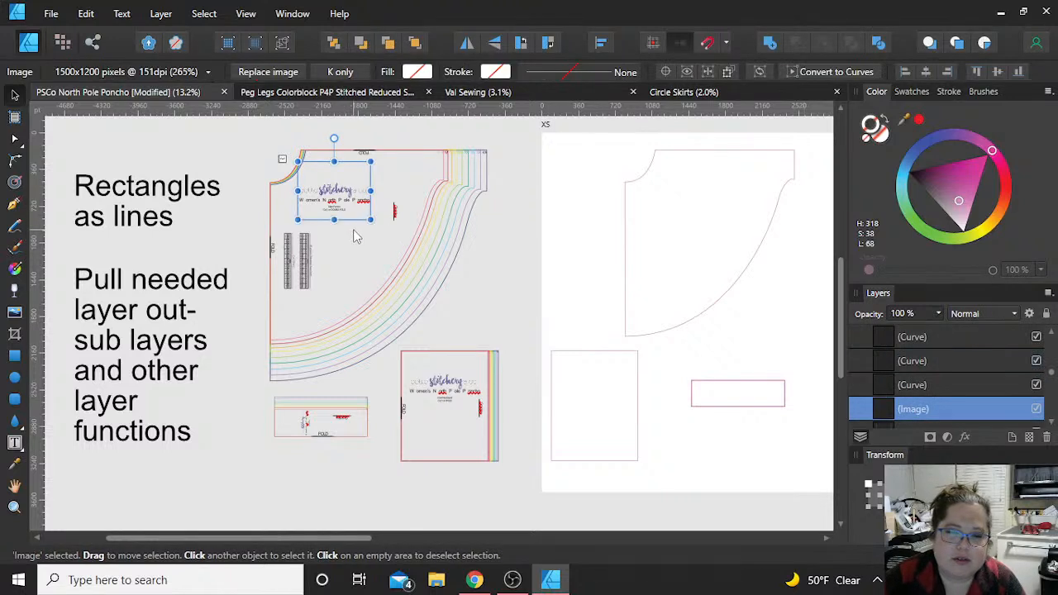
{"action": "left_click_drag", "start_coordinate": [355, 234], "coordinate": [694, 208]}
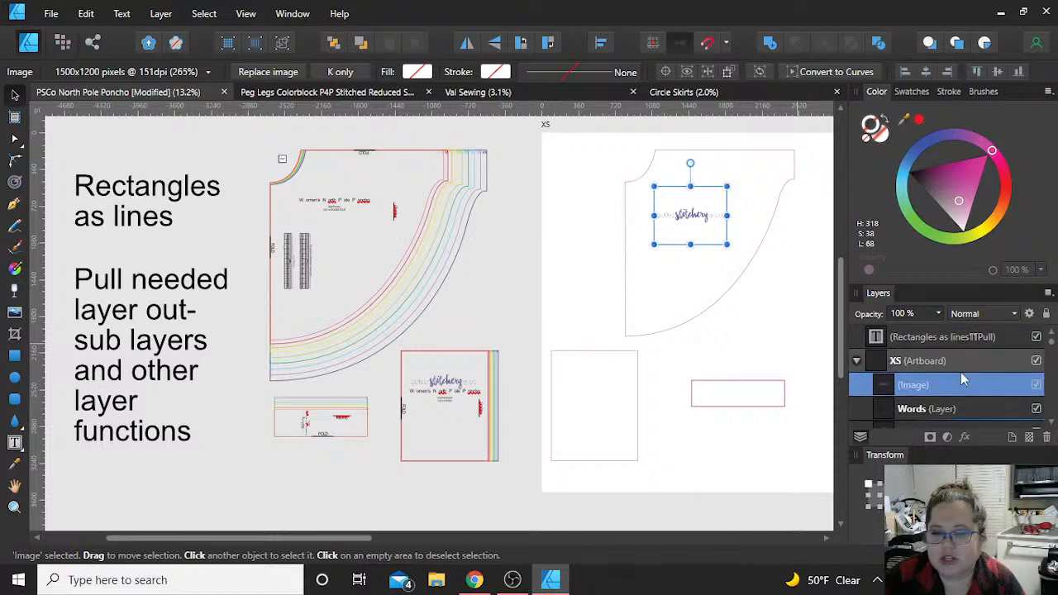
{"action": "double_click", "coordinate": [946, 385]}
{"action": "left_click", "coordinate": [861, 394]}
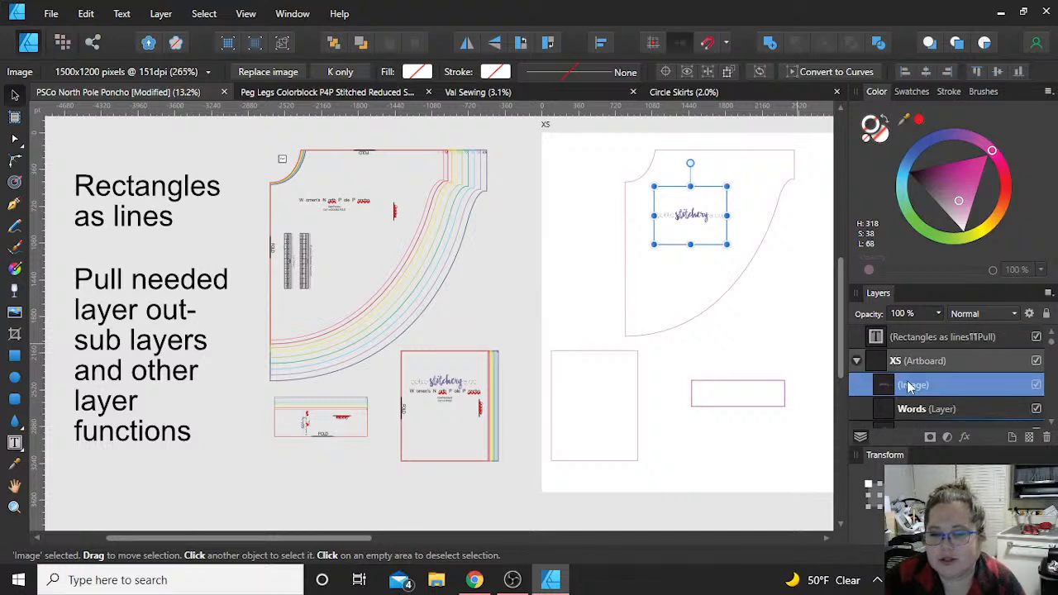
{"action": "left_click", "coordinate": [931, 388]}
{"action": "left_click_drag", "start_coordinate": [931, 389], "coordinate": [927, 412]}
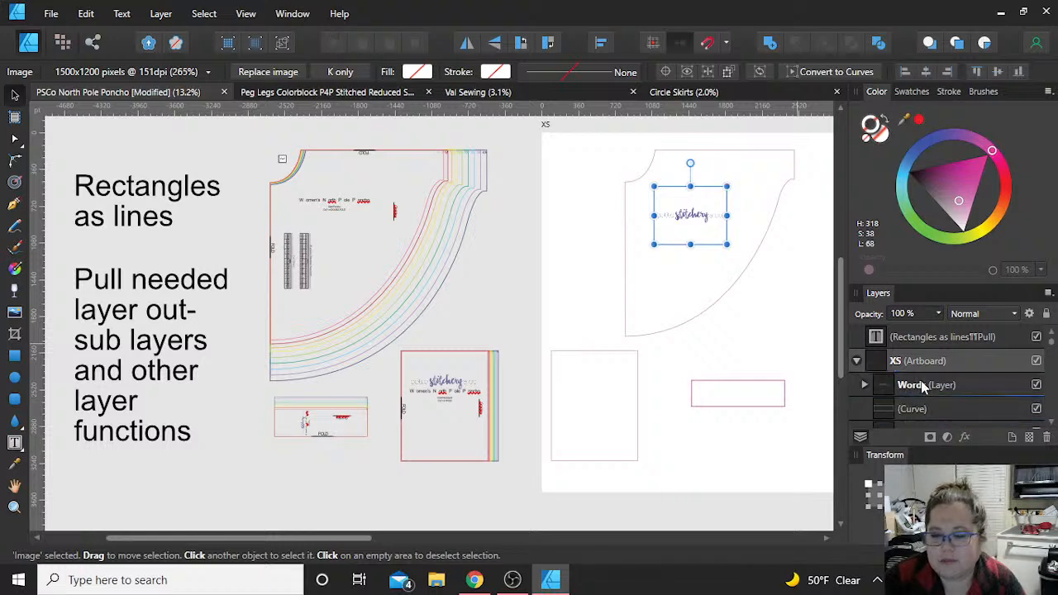
{"action": "left_click", "coordinate": [863, 384]}
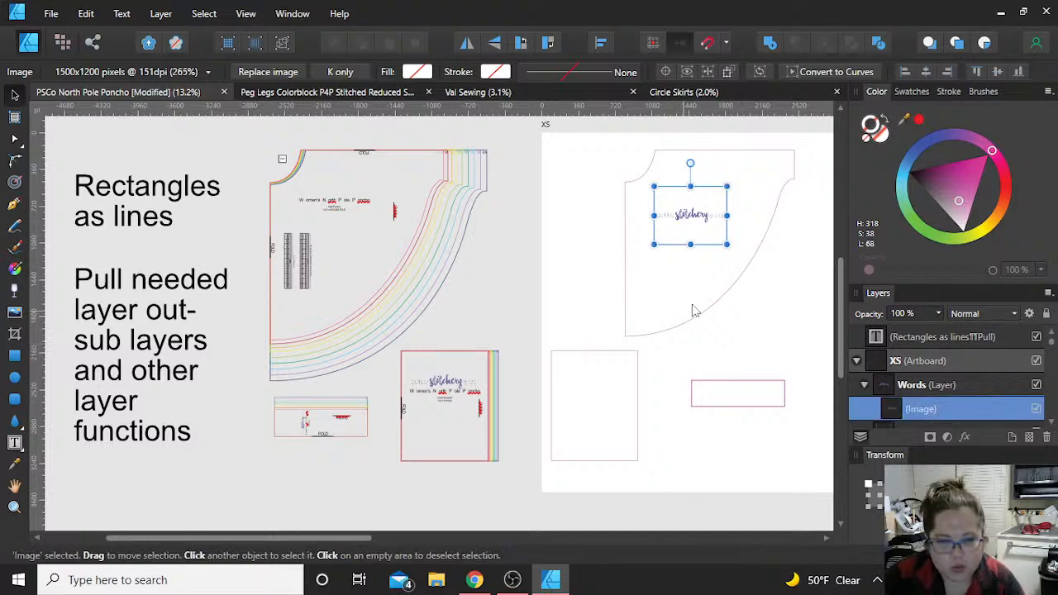
Step: Cut the size charts and vertical FOLD marker from the nested poncho, paste them into the Words layer, and place them below the XS logo
{"action": "left_click", "coordinate": [931, 392]}
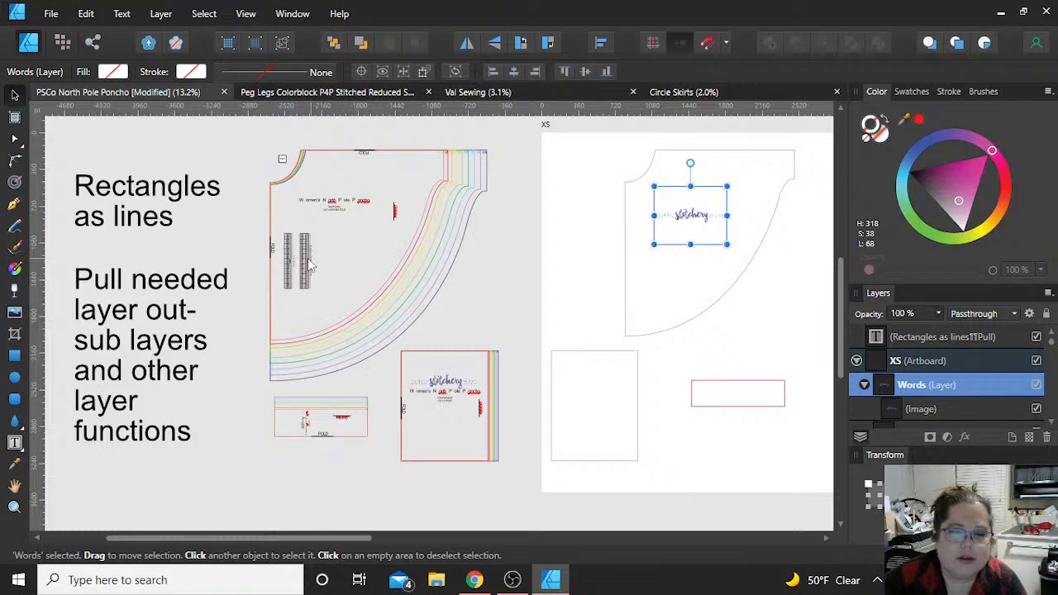
{"action": "left_click_drag", "start_coordinate": [338, 295], "coordinate": [248, 221]}
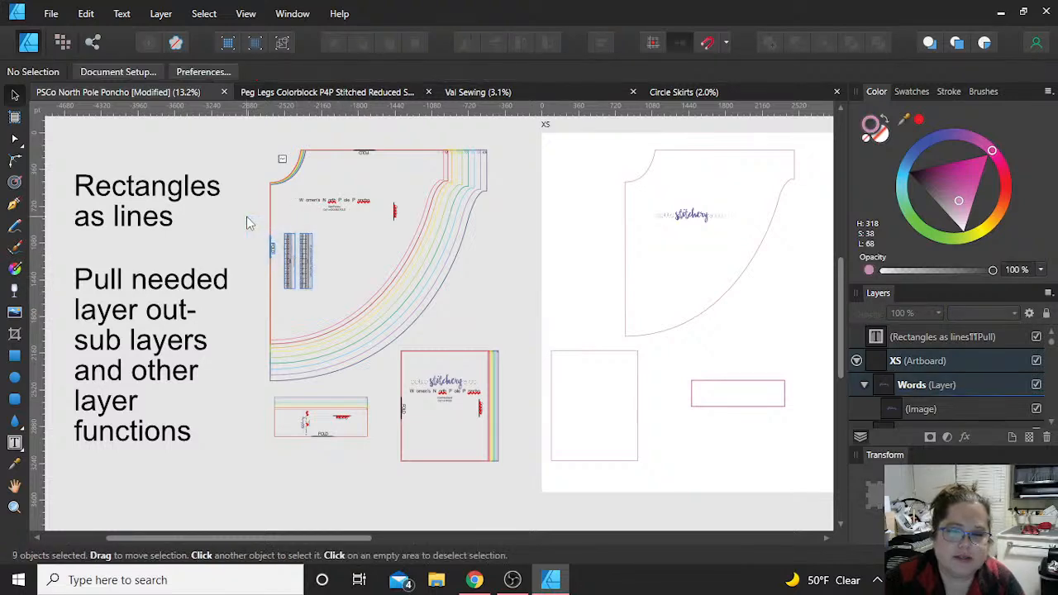
{"action": "key", "text": "ctrl+x"}
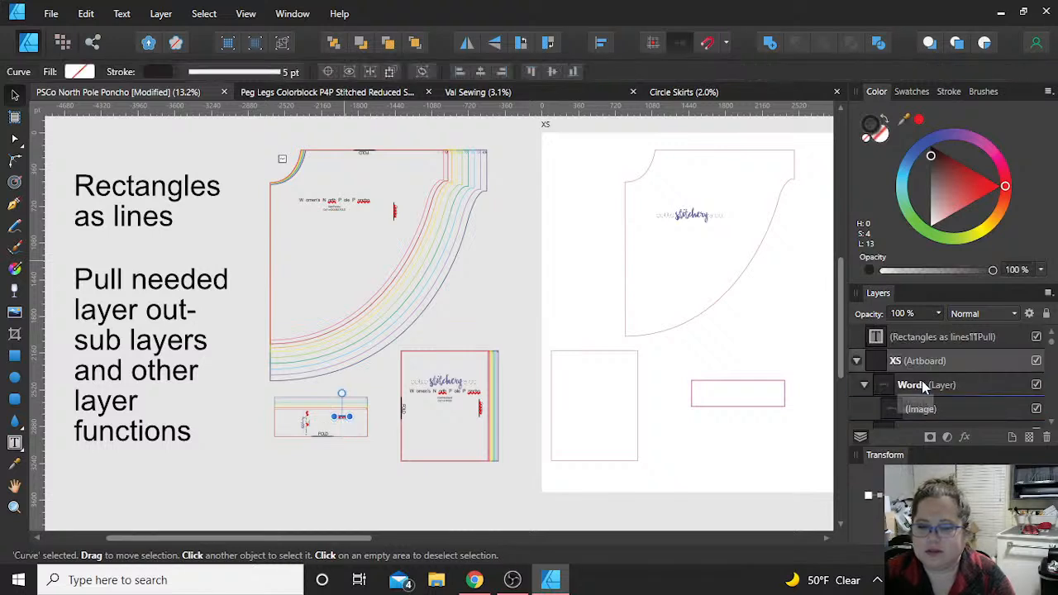
{"action": "left_click", "coordinate": [912, 388]}
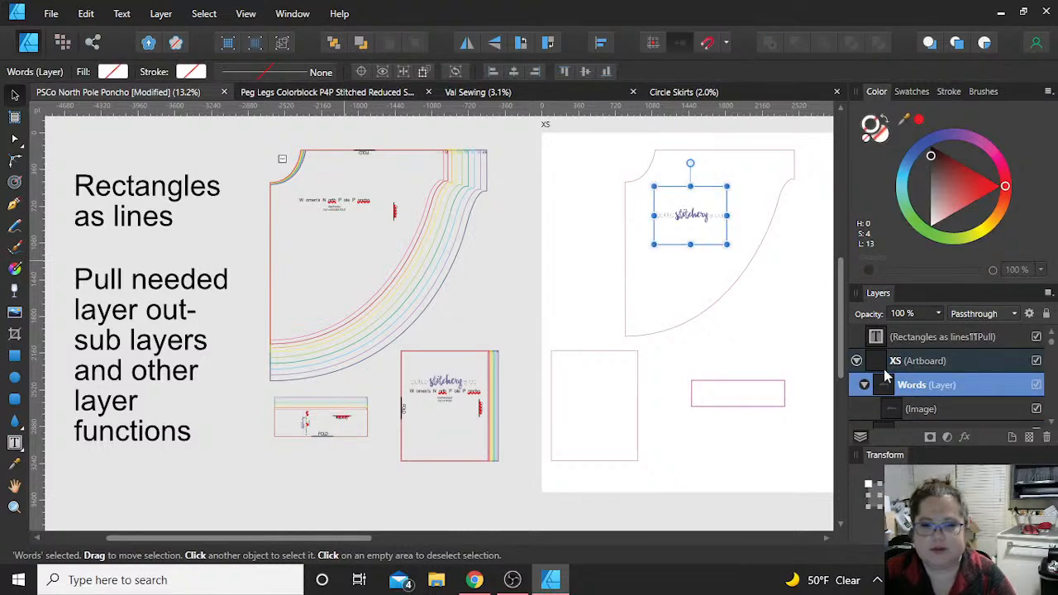
{"action": "key", "text": "ctrl+v"}
{"action": "left_click_drag", "start_coordinate": [708, 270], "coordinate": [668, 272]}
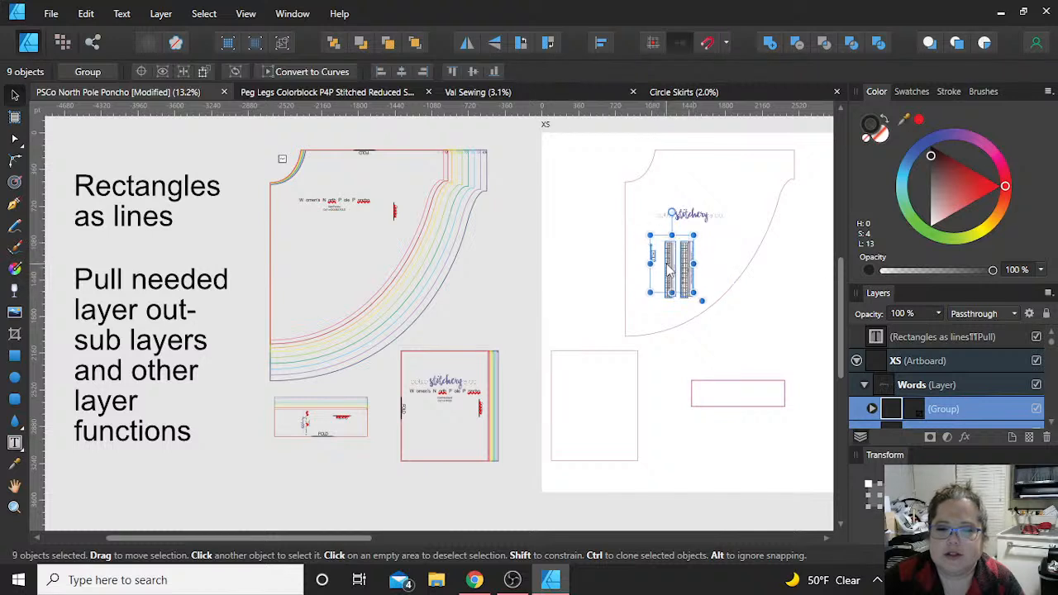
{"action": "left_click", "coordinate": [598, 224]}
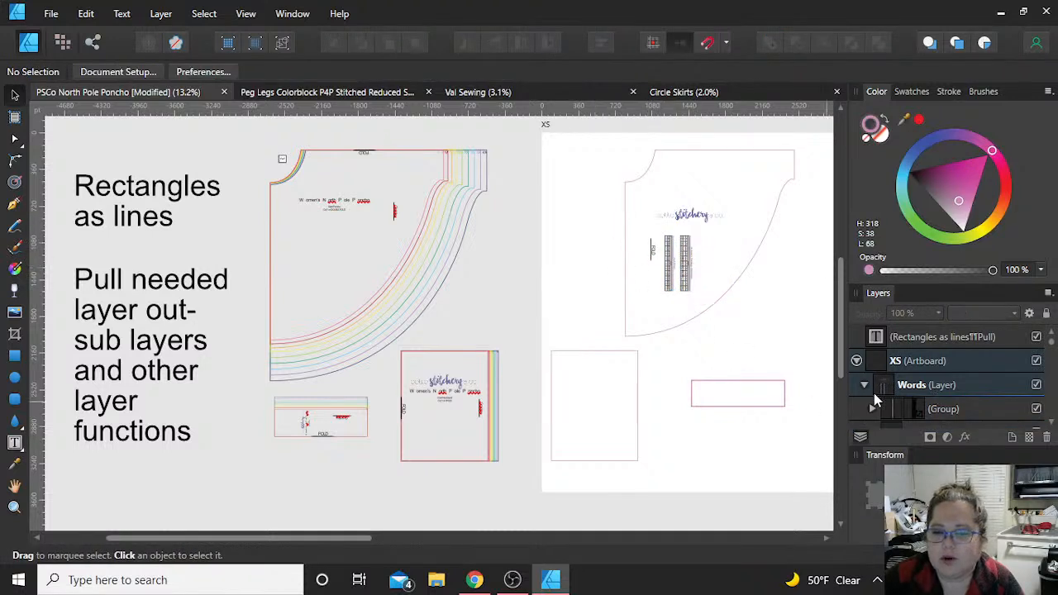
Step: Collapse the Words layer and toggle its visibility off and back on to check what it contains
{"action": "scroll", "coordinate": [954, 408], "scroll_direction": "down", "scroll_amount": 2}
{"action": "scroll", "coordinate": [955, 409], "scroll_direction": "up", "scroll_amount": 2}
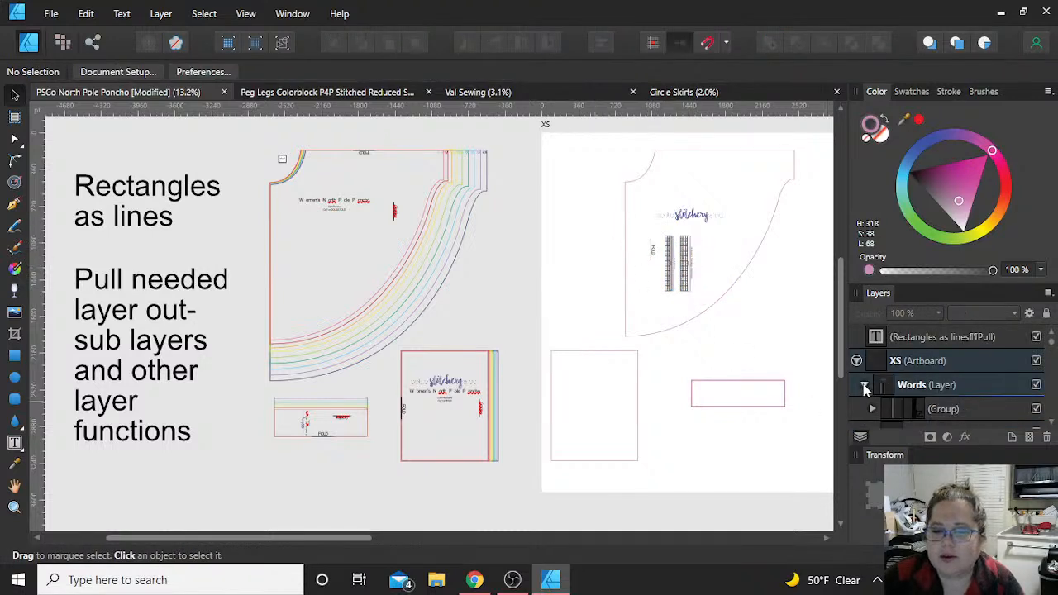
{"action": "left_click", "coordinate": [863, 384]}
{"action": "left_click", "coordinate": [1036, 386]}
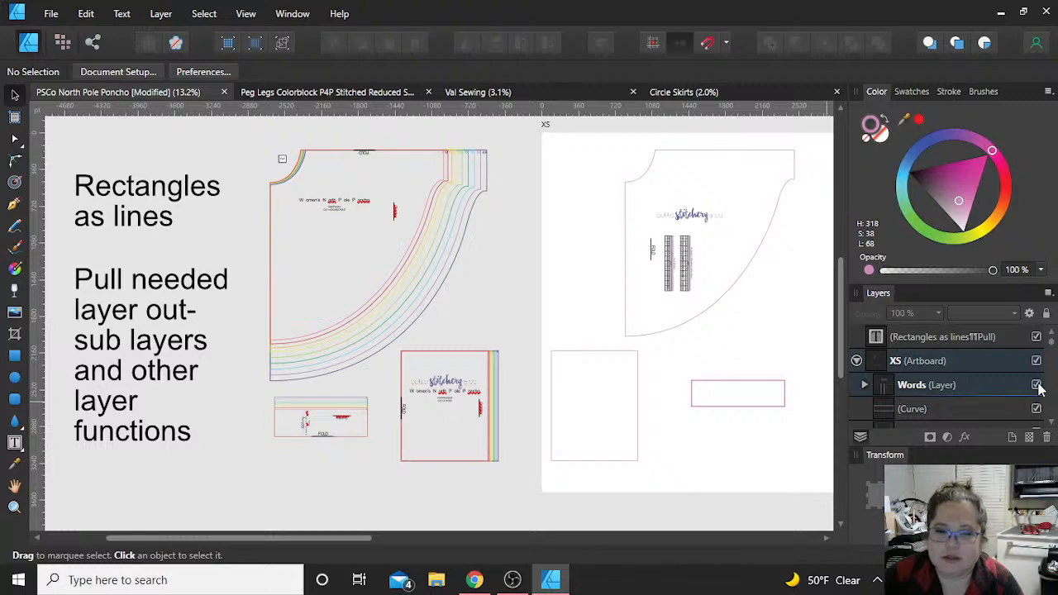
{"action": "left_click", "coordinate": [1036, 385]}
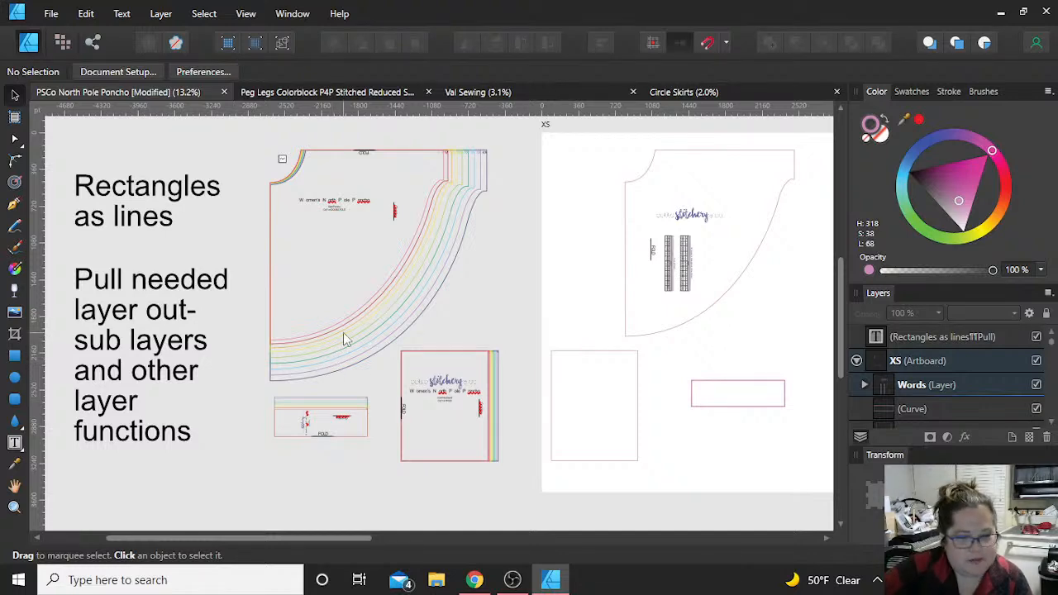
Step: Try moving the lower-left corner node of the XS poncho outline, and undo the node move
{"action": "scroll", "coordinate": [325, 449], "scroll_direction": "up", "scroll_amount": 4}
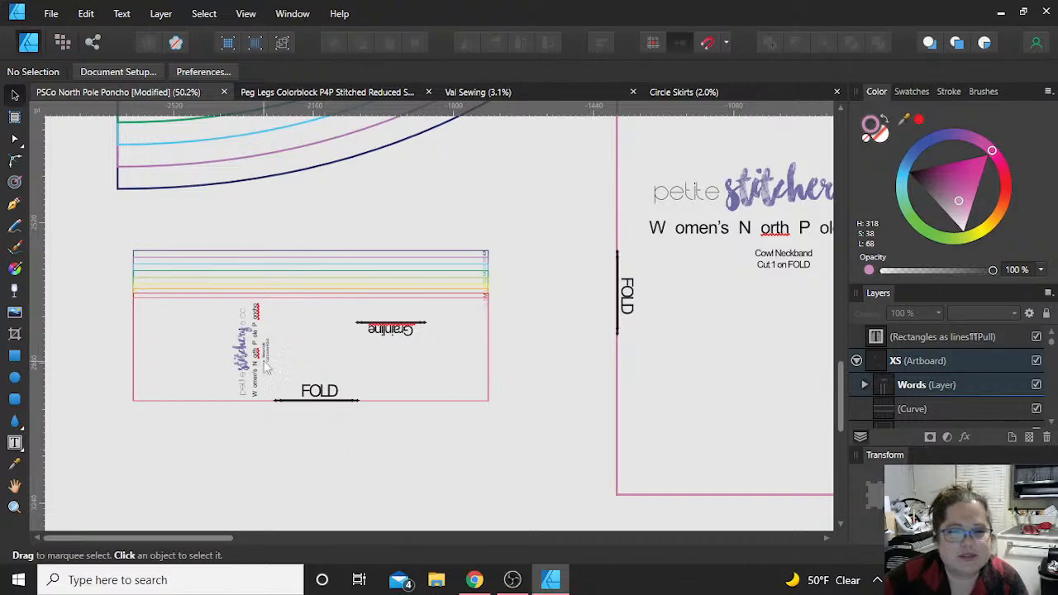
{"action": "scroll", "coordinate": [254, 312], "scroll_direction": "down", "scroll_amount": 4}
{"action": "left_click", "coordinate": [581, 227]}
{"action": "scroll", "coordinate": [581, 223], "scroll_direction": "up", "scroll_amount": 2}
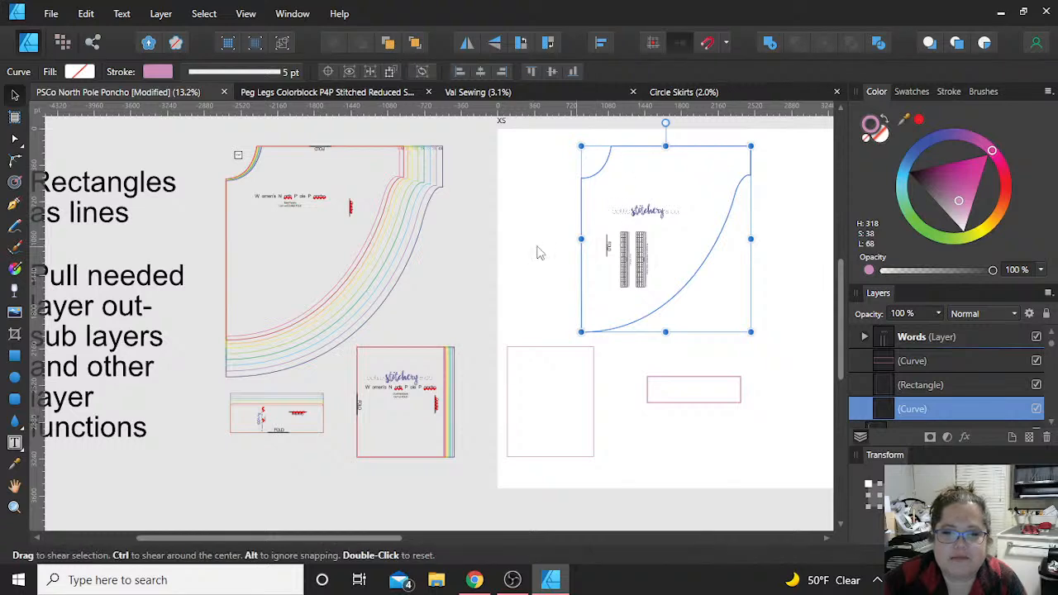
{"action": "double_click", "coordinate": [582, 209]}
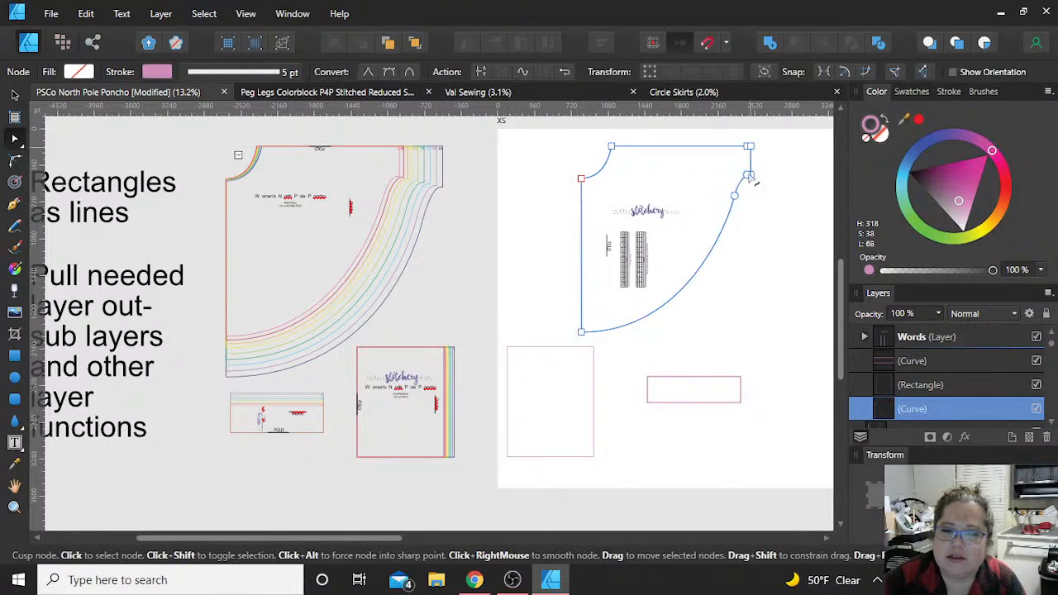
{"action": "left_click_drag", "start_coordinate": [581, 333], "coordinate": [569, 285]}
{"action": "key", "text": "ctrl+z"}
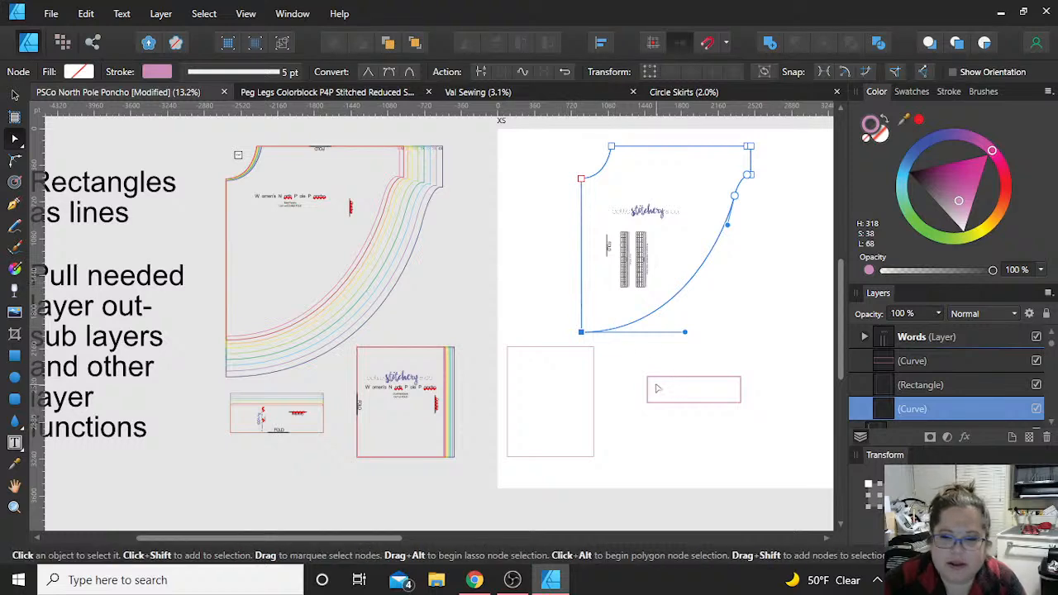
Step: Convert the large XS rectangle to curves and split it into upper and lower halves at new nodes midway along its sides
{"action": "left_click", "coordinate": [569, 349]}
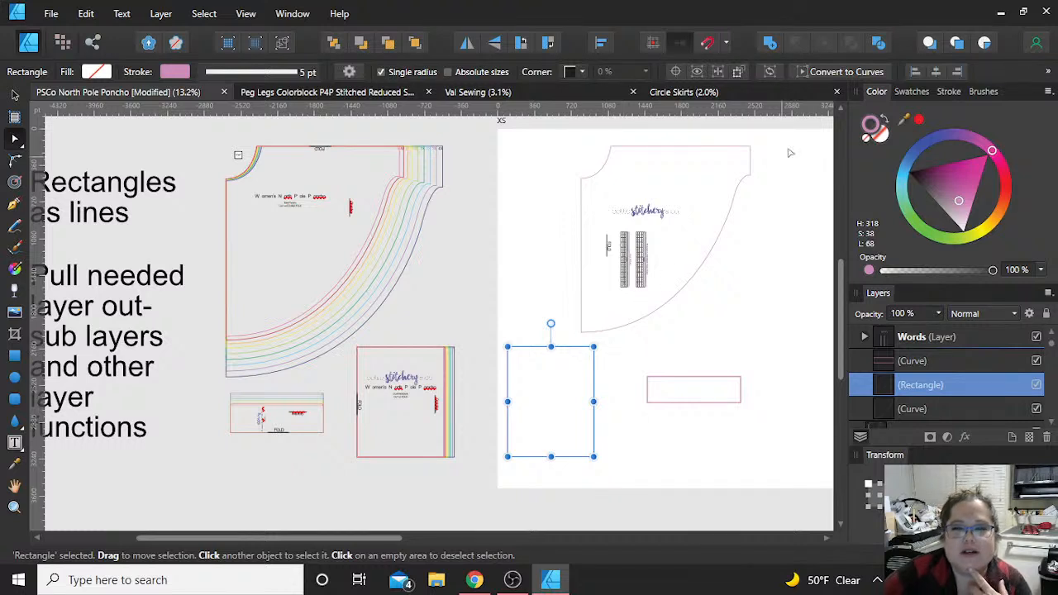
{"action": "left_click", "coordinate": [833, 76]}
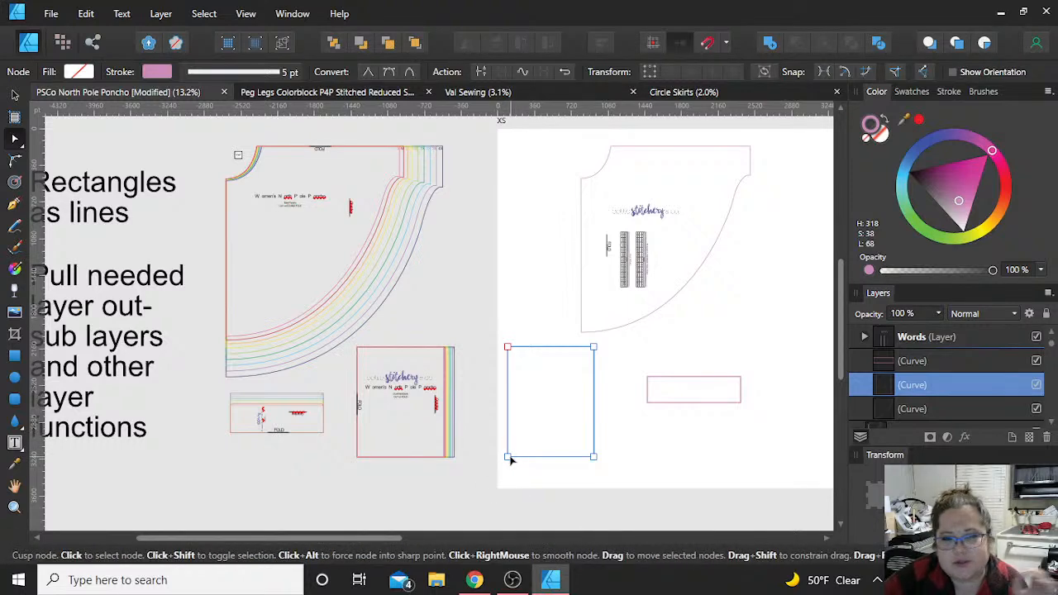
{"action": "left_click", "coordinate": [507, 404]}
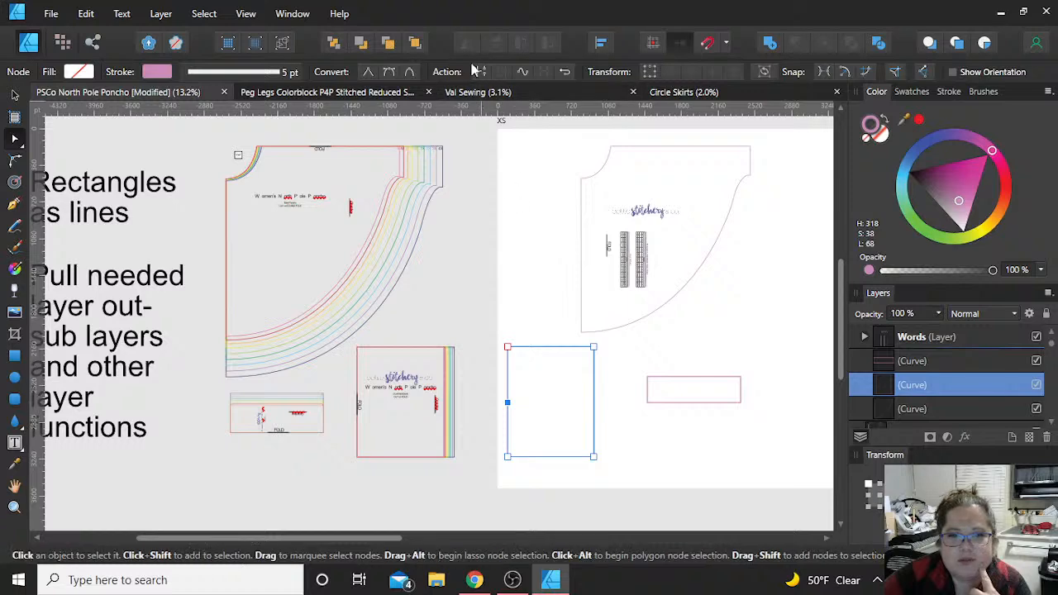
{"action": "left_click", "coordinate": [595, 405]}
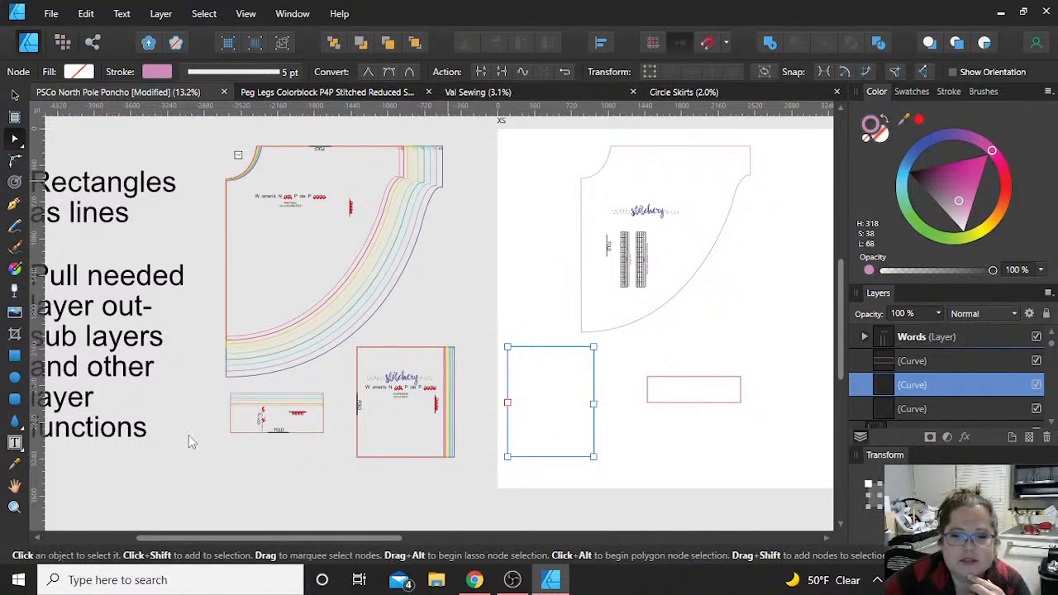
Step: Move both halves of the split rectangle slightly down on the XS artboard and check the nodes of the upper half
{"action": "left_click", "coordinate": [16, 96]}
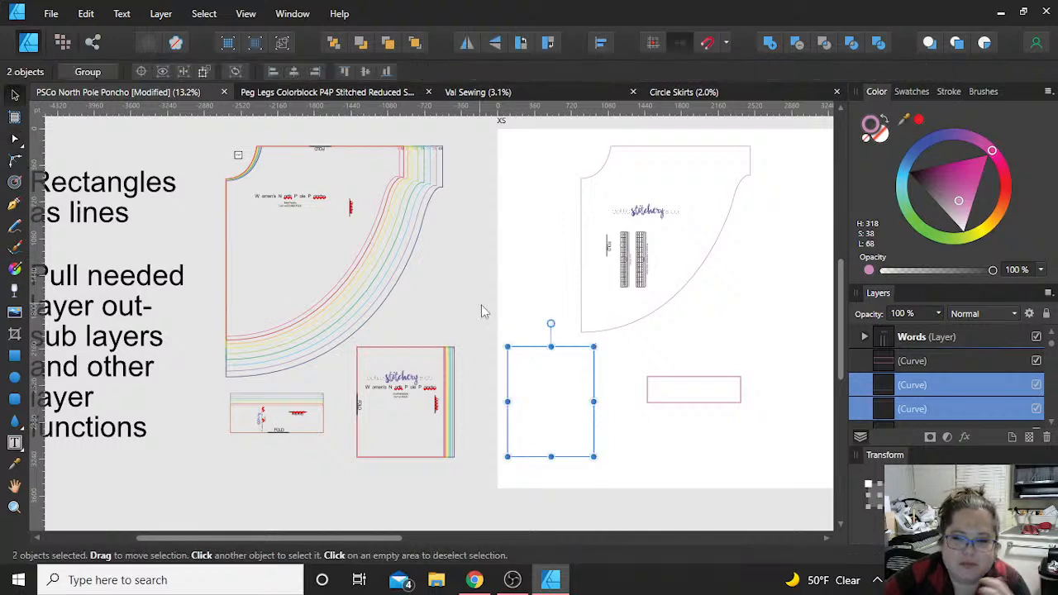
{"action": "mouse_move", "coordinate": [531, 353]}
{"action": "left_mouse_down"}
{"action": "mouse_move", "coordinate": [532, 300]}
{"action": "mouse_move", "coordinate": [520, 377]}
{"action": "mouse_move", "coordinate": [531, 366]}
{"action": "left_mouse_up"}
{"action": "left_click", "coordinate": [535, 369]}
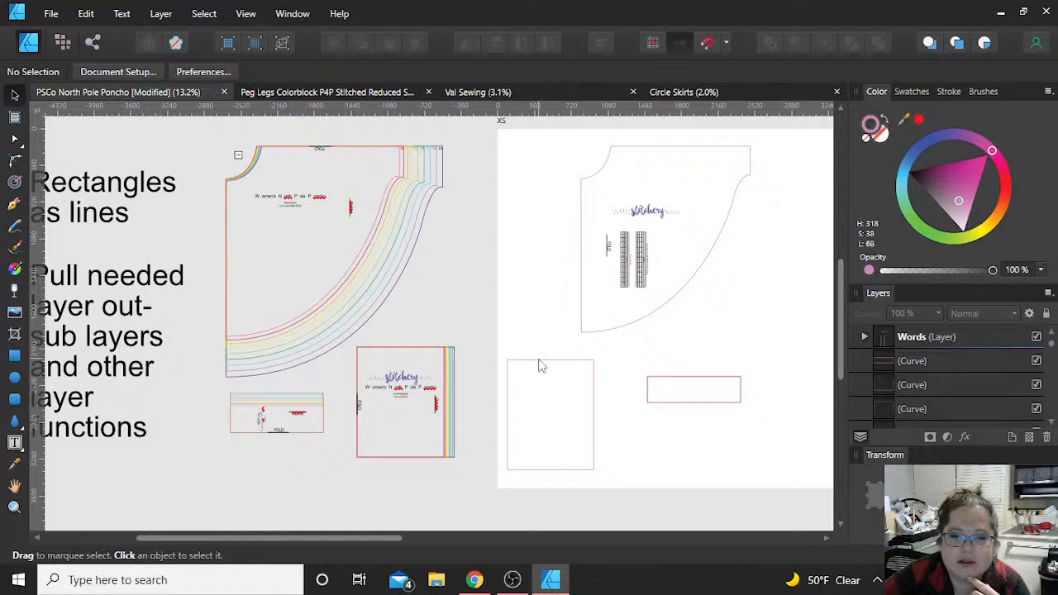
{"action": "left_click", "coordinate": [541, 362]}
{"action": "key", "text": "a"}
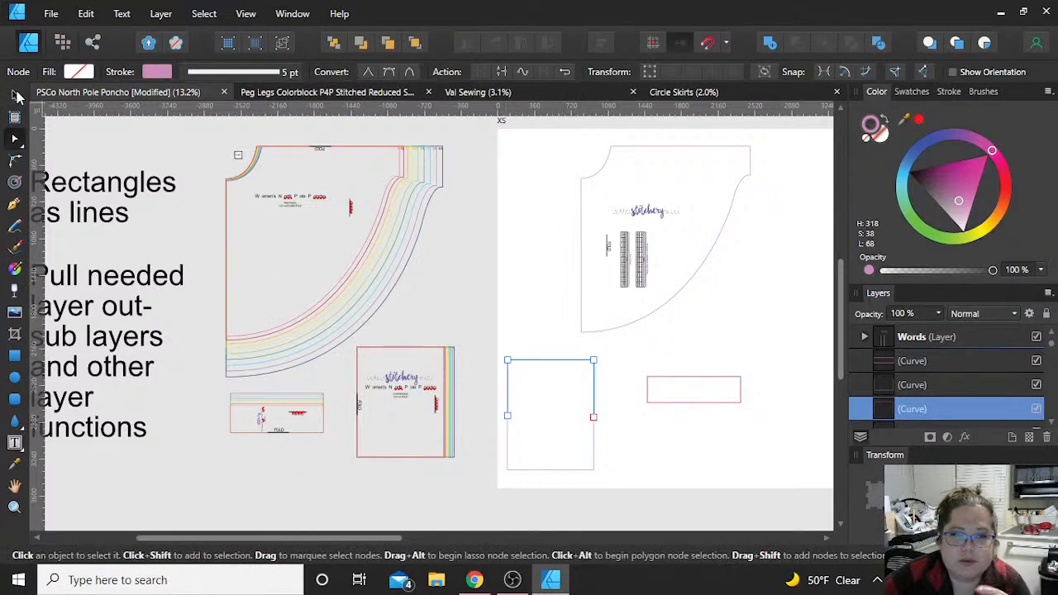
{"action": "left_click", "coordinate": [627, 357]}
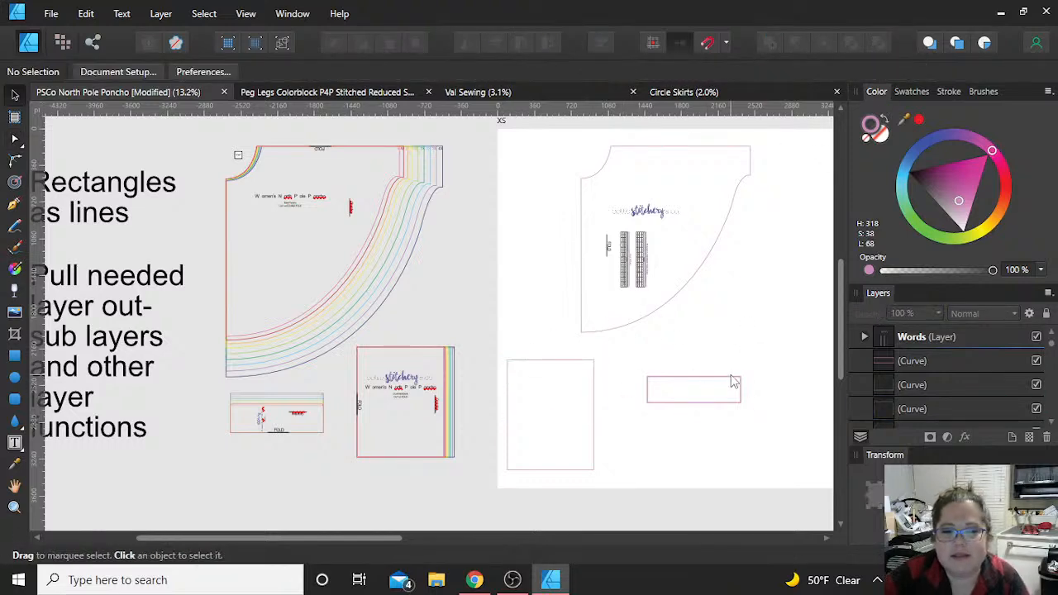
Step: Select the pink outline of the smallest size on the nested sleeve cuff piece and show its nodes
{"action": "left_click", "coordinate": [735, 383]}
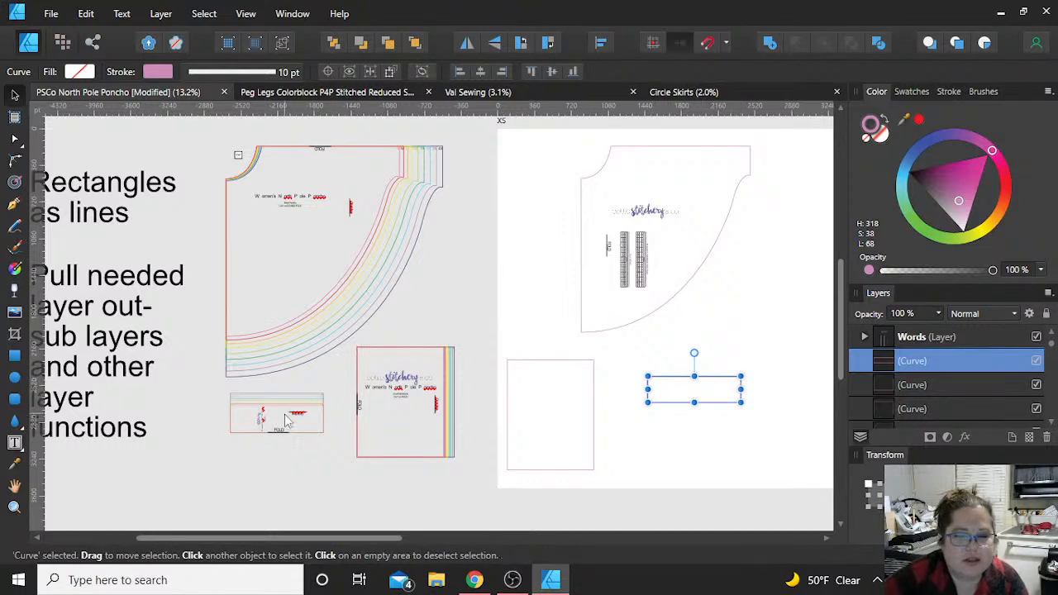
{"action": "scroll", "coordinate": [286, 419], "scroll_direction": "up", "scroll_amount": 5}
{"action": "scroll", "coordinate": [286, 419], "scroll_direction": "up", "scroll_amount": 6}
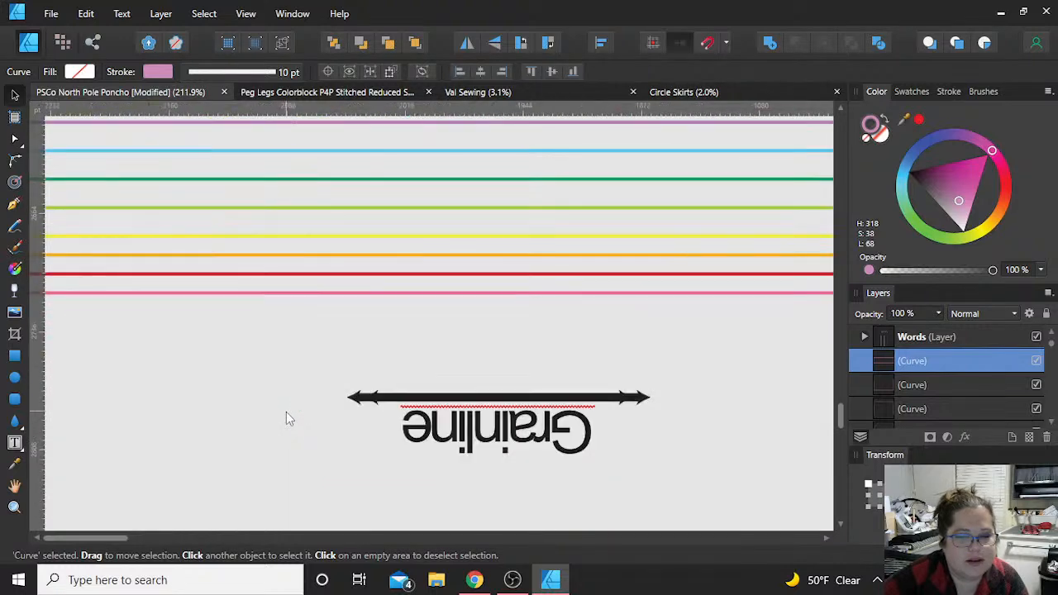
{"action": "left_click", "coordinate": [323, 293]}
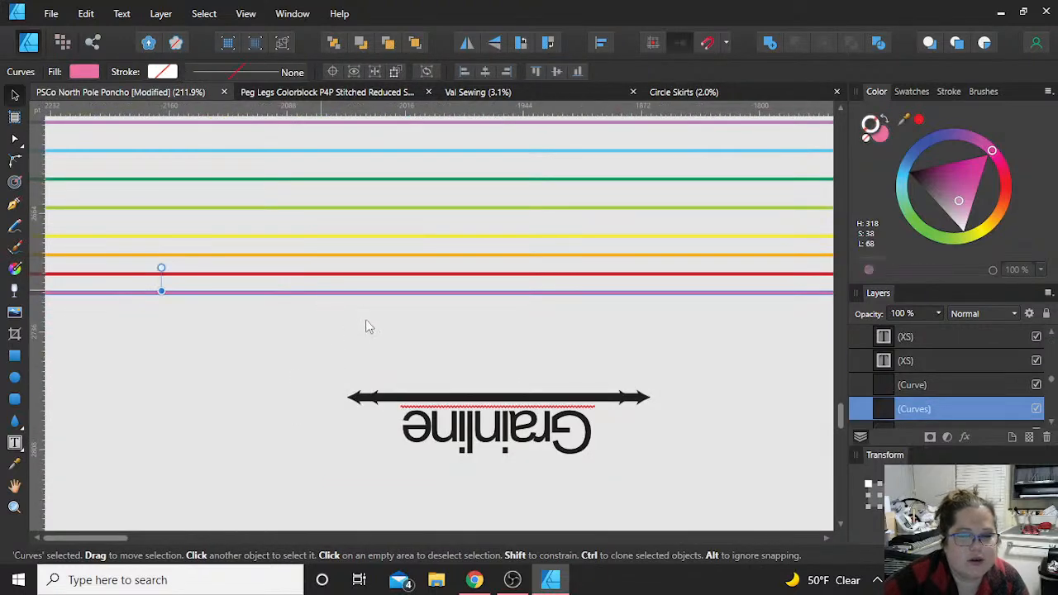
{"action": "key", "text": "a"}
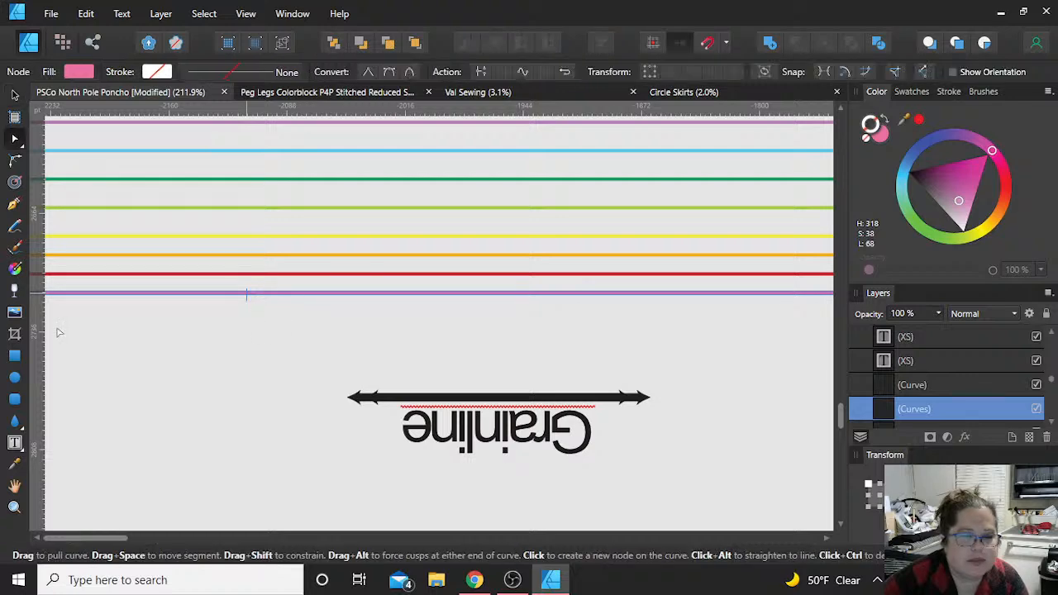
{"action": "scroll", "coordinate": [89, 330], "scroll_direction": "down", "scroll_amount": 4}
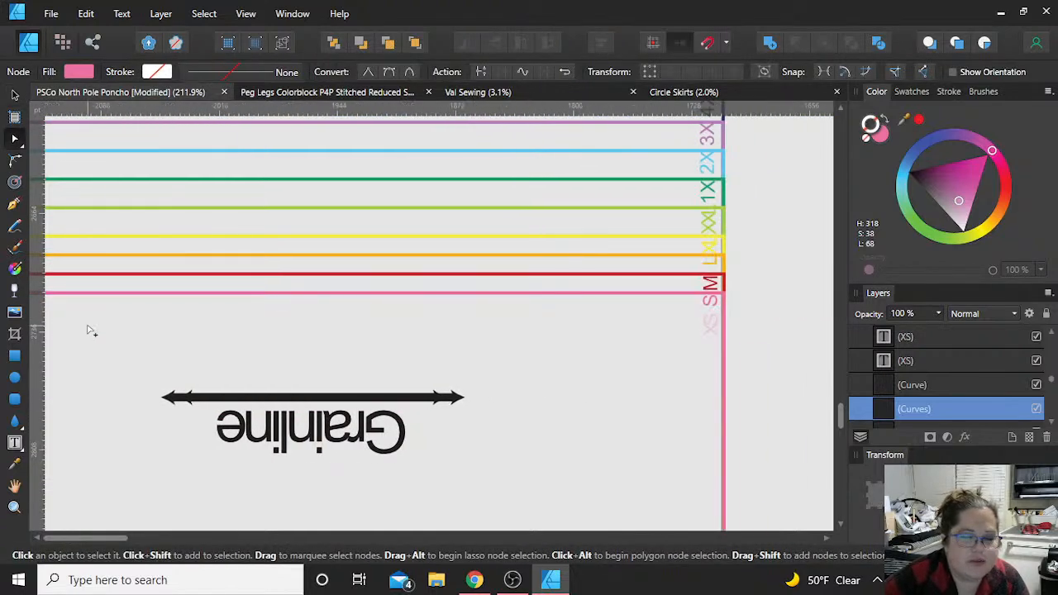
{"action": "scroll", "coordinate": [89, 330], "scroll_direction": "down", "scroll_amount": 3}
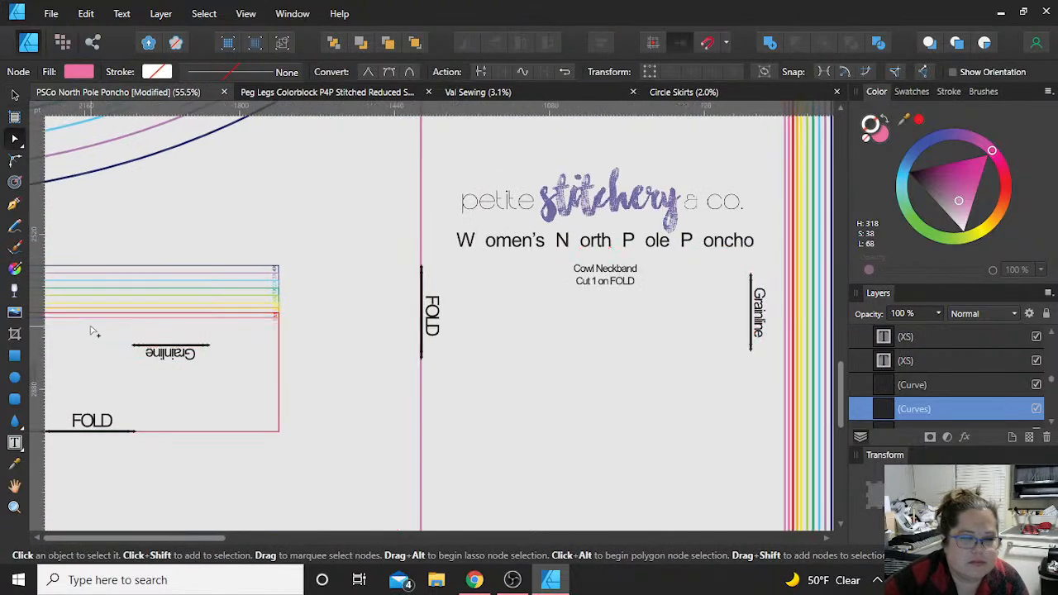
{"action": "left_click", "coordinate": [92, 329]}
{"action": "scroll", "coordinate": [90, 329], "scroll_direction": "left", "scroll_amount": 2}
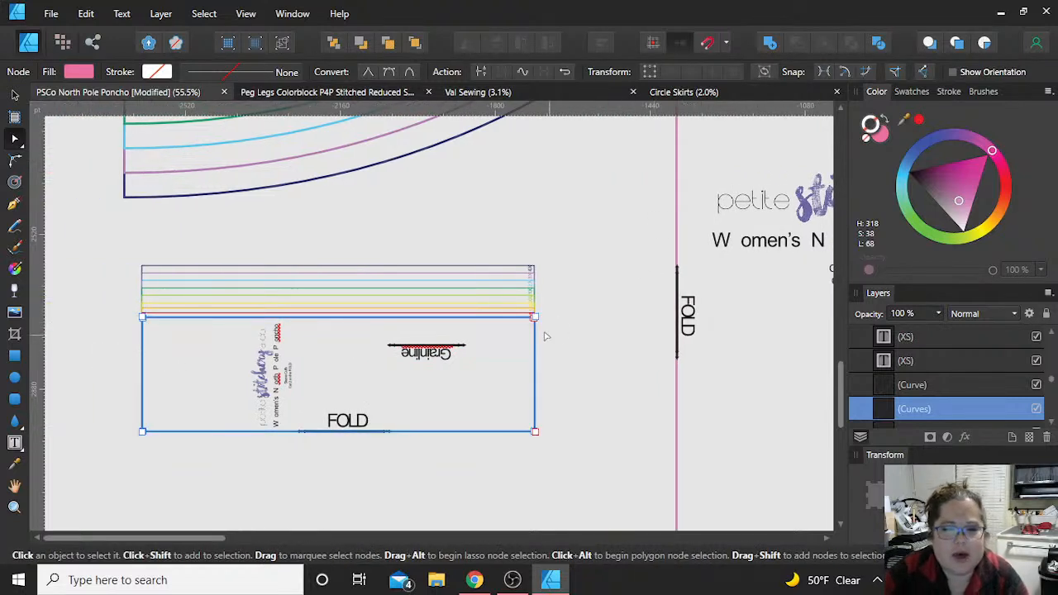
Step: Try pulling the two right-hand corner nodes of the pink cuff outline outward, and undo both node moves
{"action": "left_click_drag", "start_coordinate": [535, 318], "coordinate": [580, 264]}
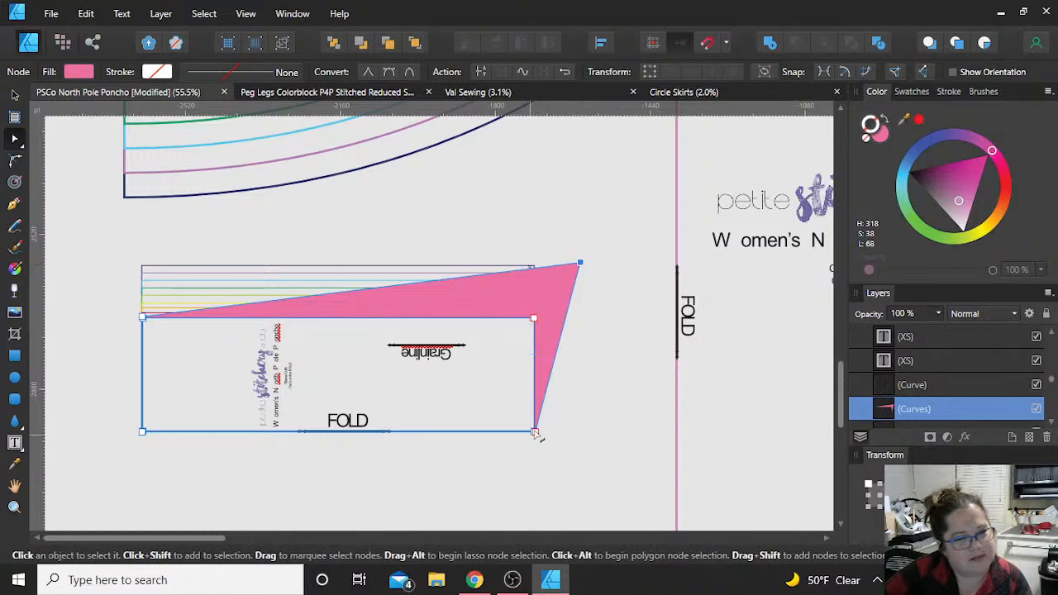
{"action": "left_click_drag", "start_coordinate": [536, 431], "coordinate": [577, 465]}
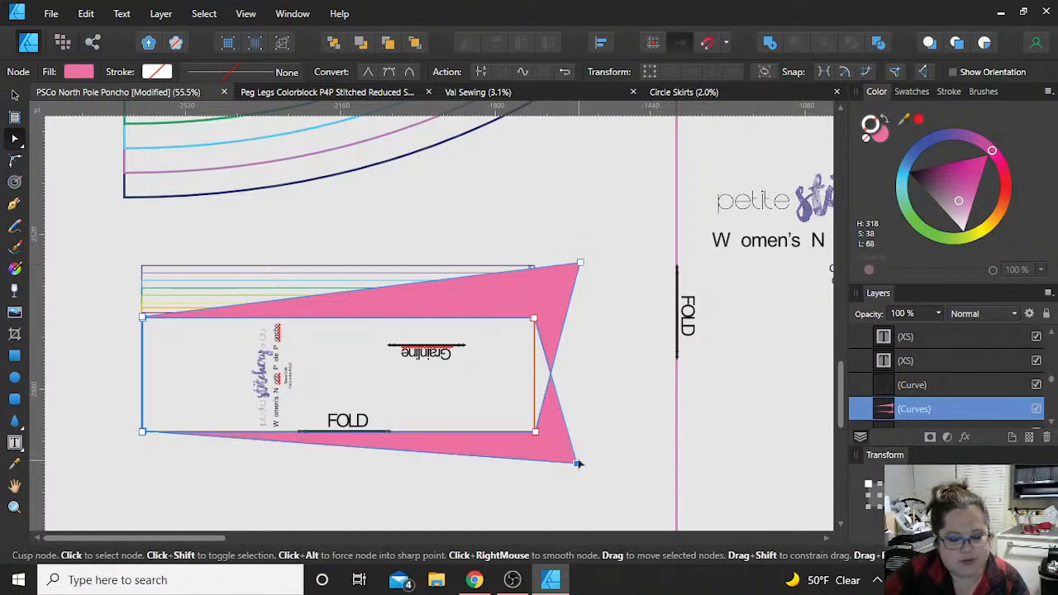
{"action": "key", "text": "ctrl+z"}
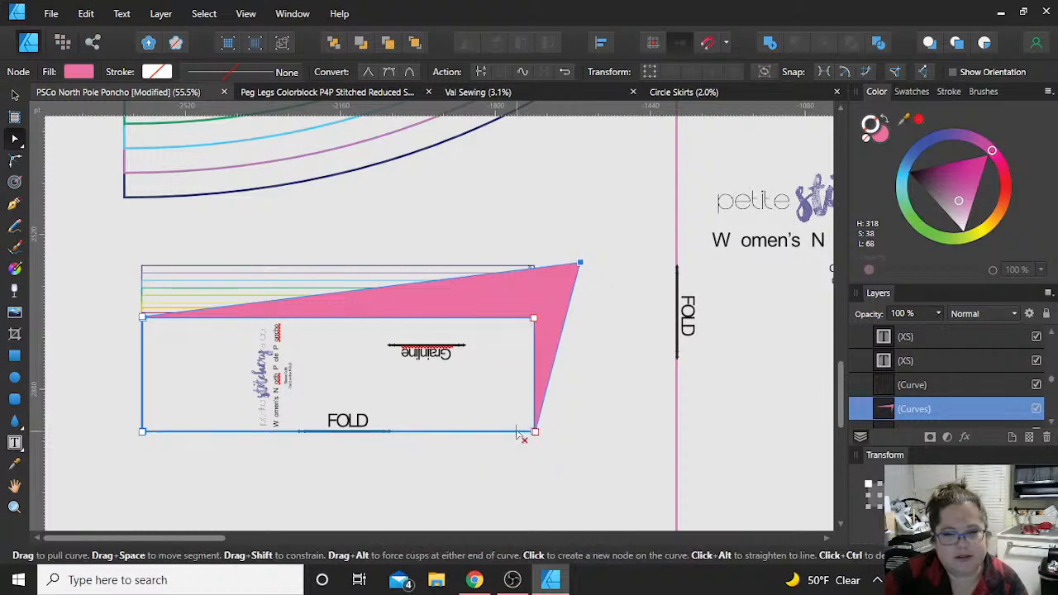
{"action": "key", "text": "ctrl+z"}
Step: Delete the inner corner nodes at the lower-right and upper-right corners of the pink sleeve cuff outline
{"action": "scroll", "coordinate": [529, 432], "scroll_direction": "up", "scroll_amount": 10}
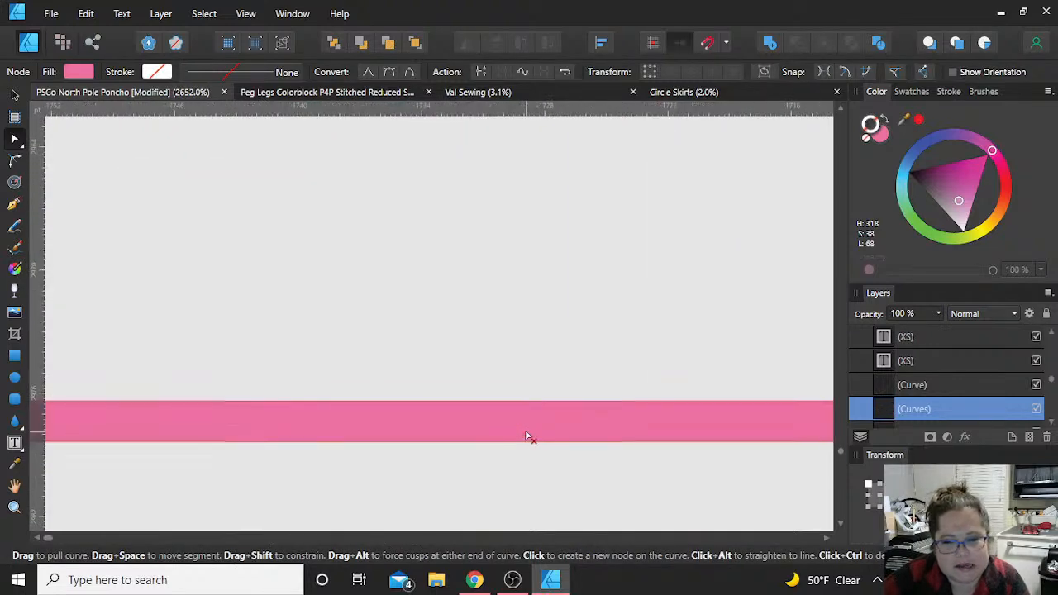
{"action": "scroll", "coordinate": [620, 392], "scroll_direction": "right", "scroll_amount": 5}
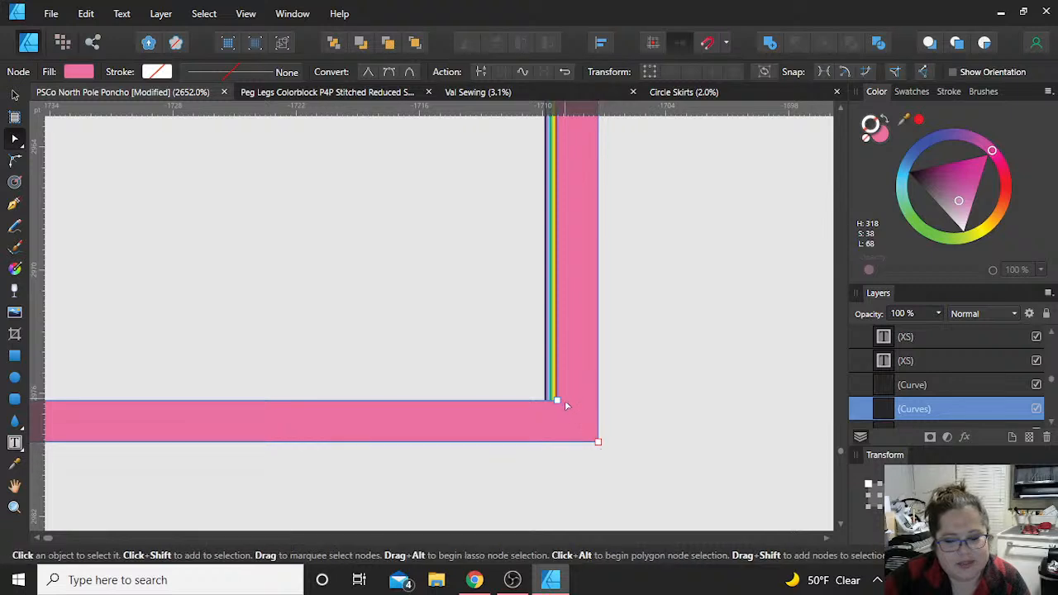
{"action": "scroll", "coordinate": [564, 401], "scroll_direction": "up", "scroll_amount": 3}
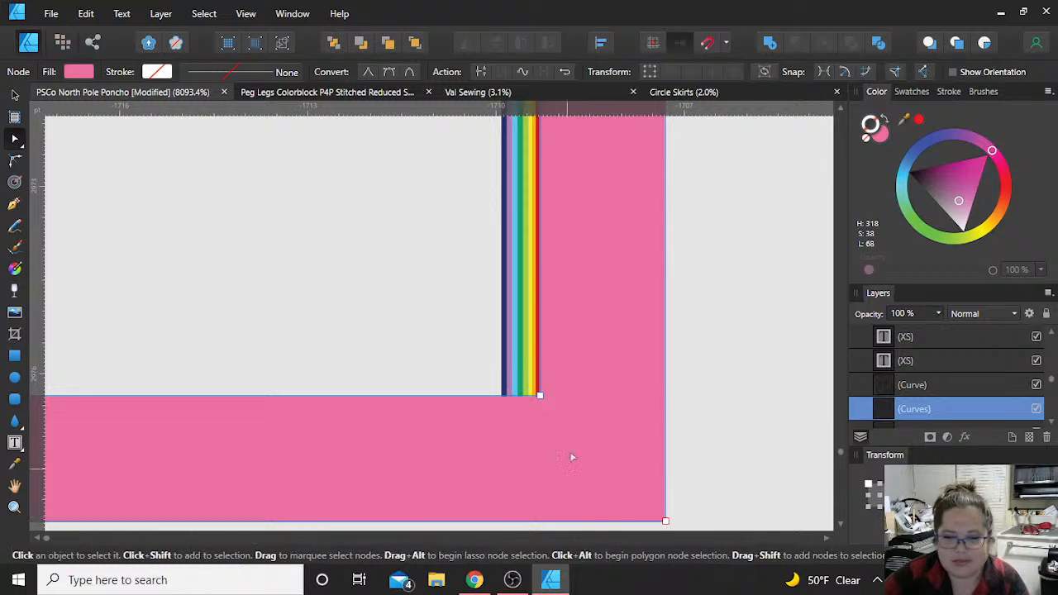
{"action": "scroll", "coordinate": [570, 463], "scroll_direction": "down", "scroll_amount": 2}
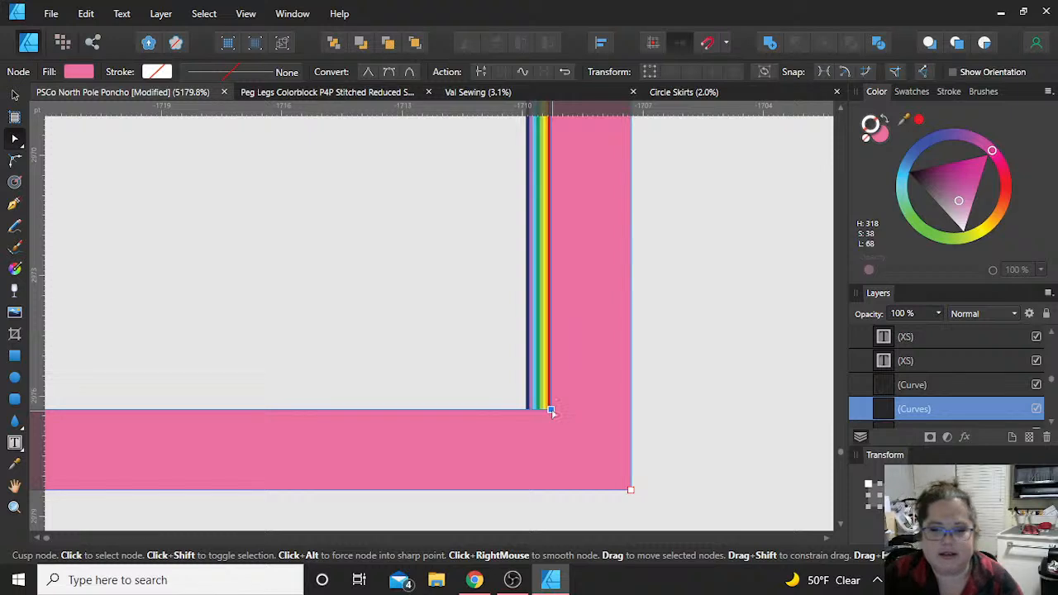
{"action": "scroll", "coordinate": [551, 411], "scroll_direction": "down", "scroll_amount": 6}
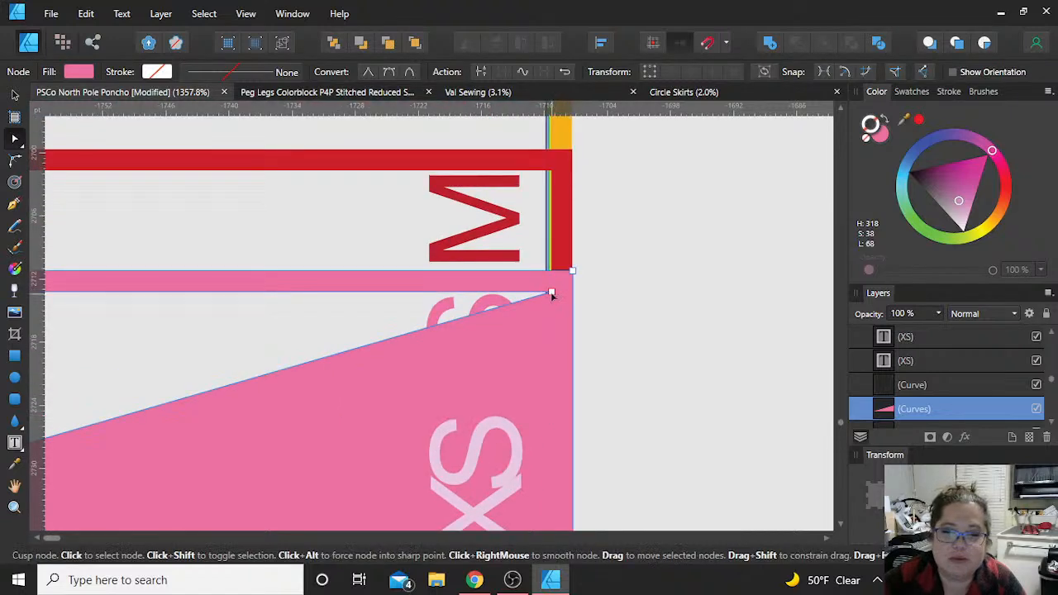
{"action": "key", "text": "Delete"}
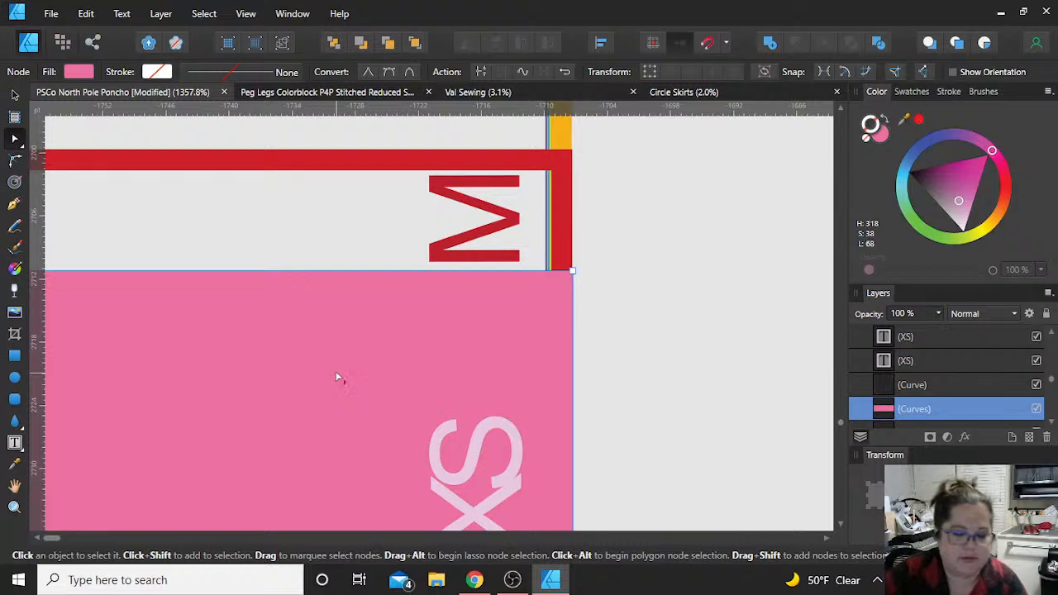
Step: Delete the remaining inner path at the cuff's upper-left corner, leaving only the outer outline
{"action": "scroll", "coordinate": [337, 376], "scroll_direction": "left", "scroll_amount": 7}
{"action": "scroll", "coordinate": [337, 376], "scroll_direction": "left", "scroll_amount": 10}
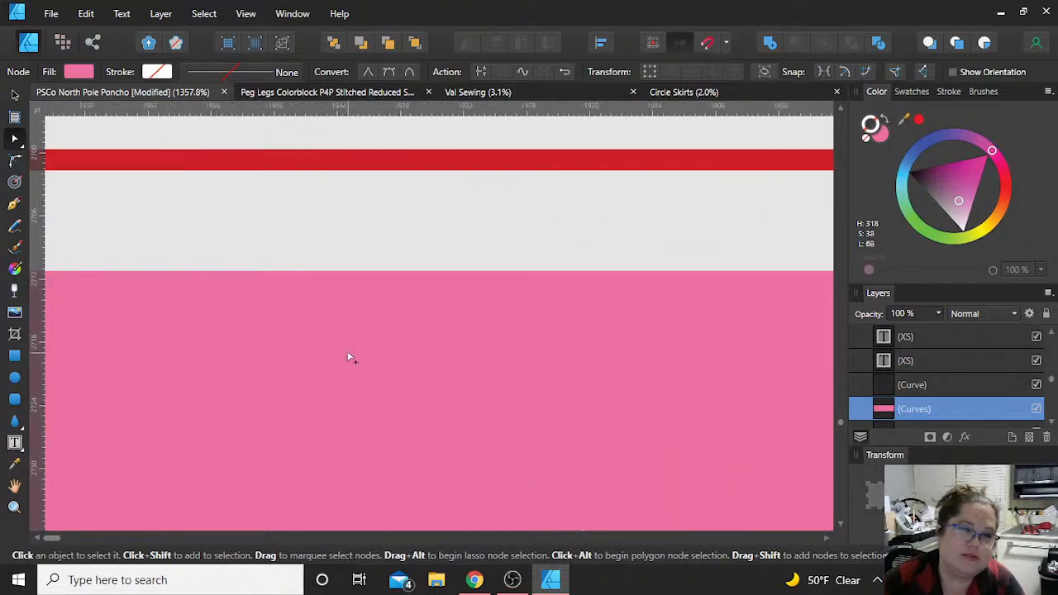
{"action": "scroll", "coordinate": [348, 357], "scroll_direction": "left", "scroll_amount": 15}
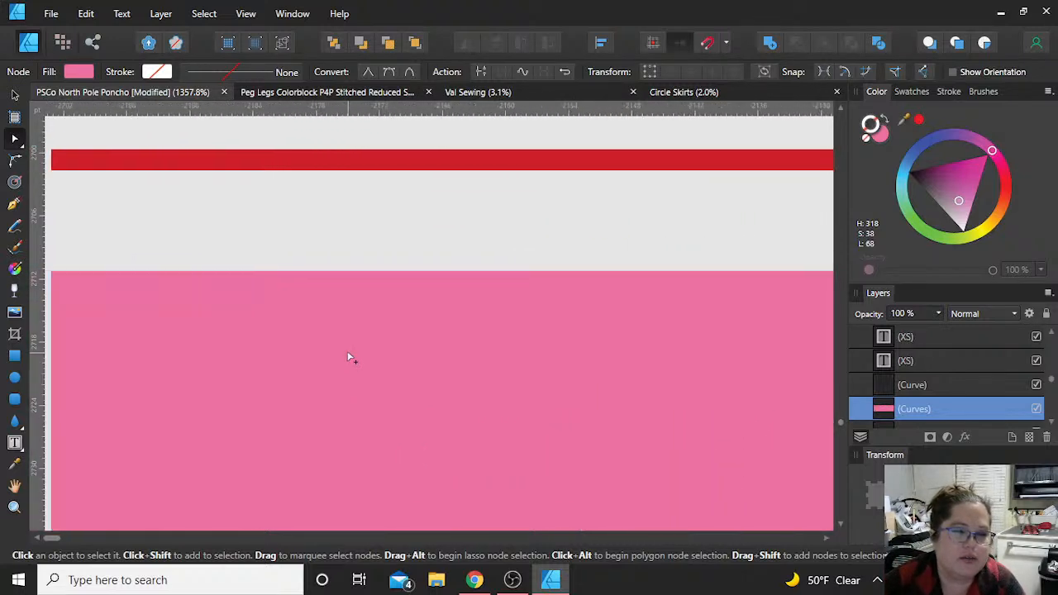
{"action": "scroll", "coordinate": [348, 357], "scroll_direction": "left", "scroll_amount": 15}
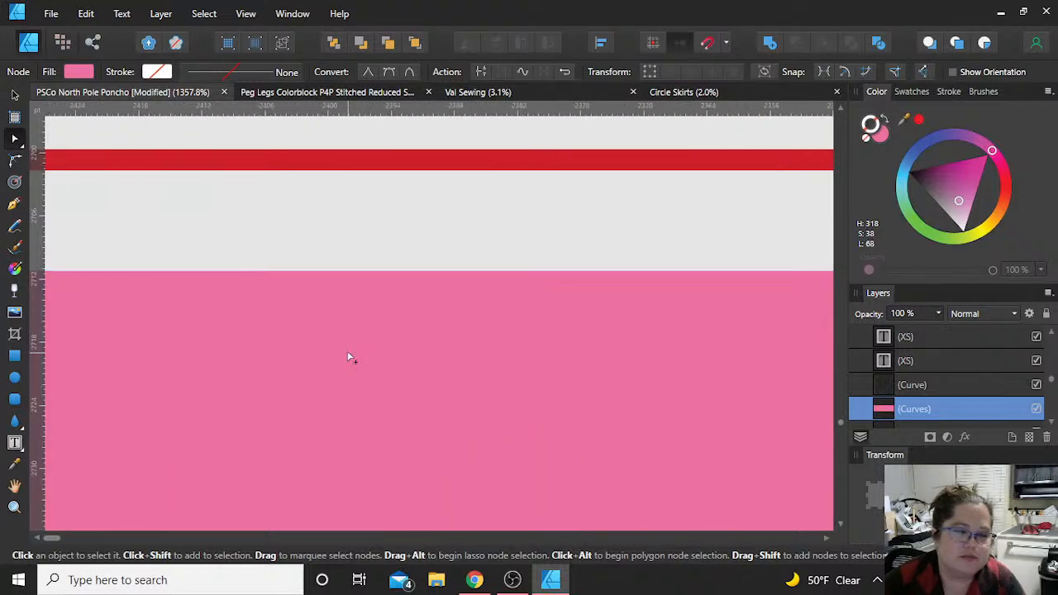
{"action": "scroll", "coordinate": [348, 357], "scroll_direction": "left", "scroll_amount": 12}
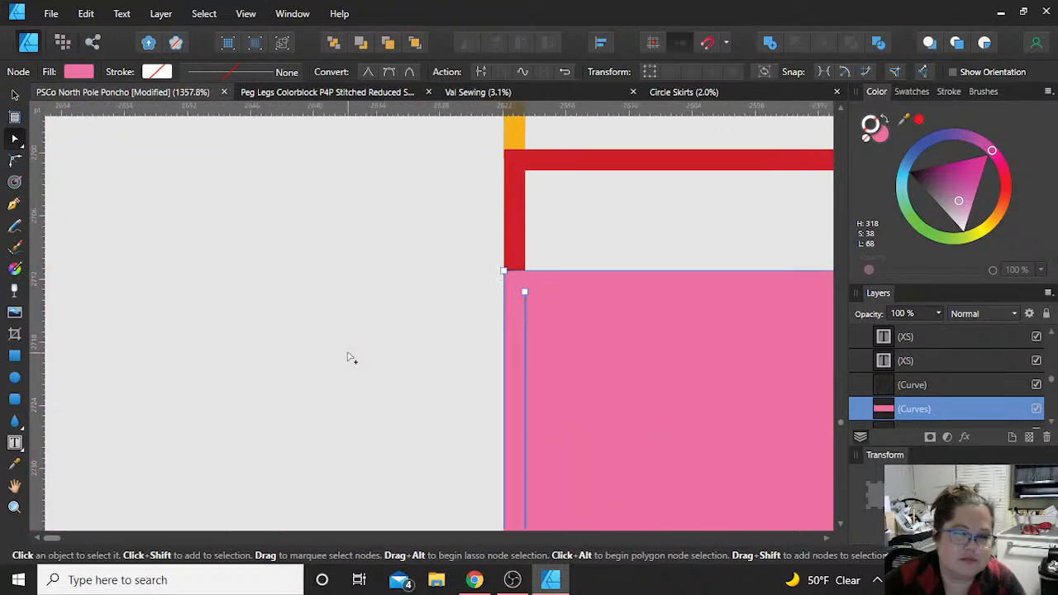
{"action": "left_click", "coordinate": [524, 293]}
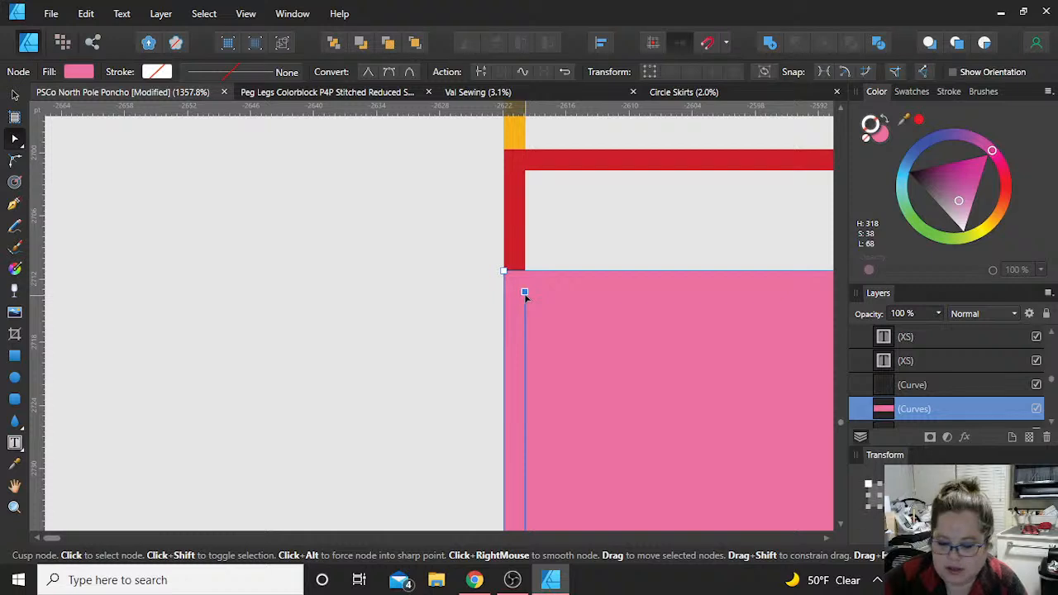
{"action": "key", "text": "Delete"}
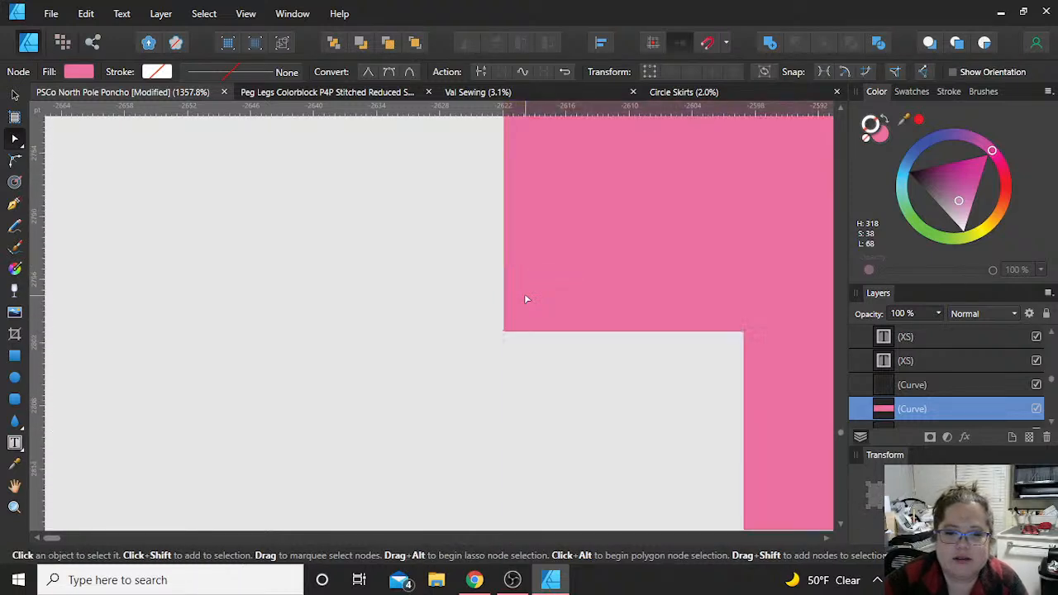
Step: Check the filled pink cuff shape for leftover inner nodes and select it as a whole object
{"action": "scroll", "coordinate": [524, 293], "scroll_direction": "down", "scroll_amount": 10}
{"action": "scroll", "coordinate": [524, 293], "scroll_direction": "up", "scroll_amount": 2}
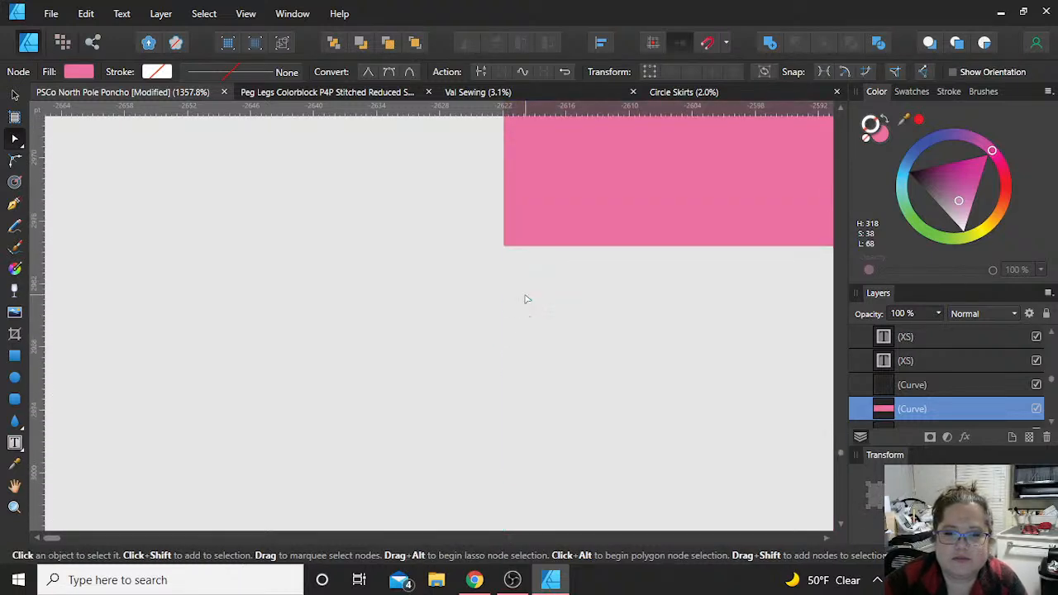
{"action": "scroll", "coordinate": [542, 333], "scroll_direction": "down", "scroll_amount": 5}
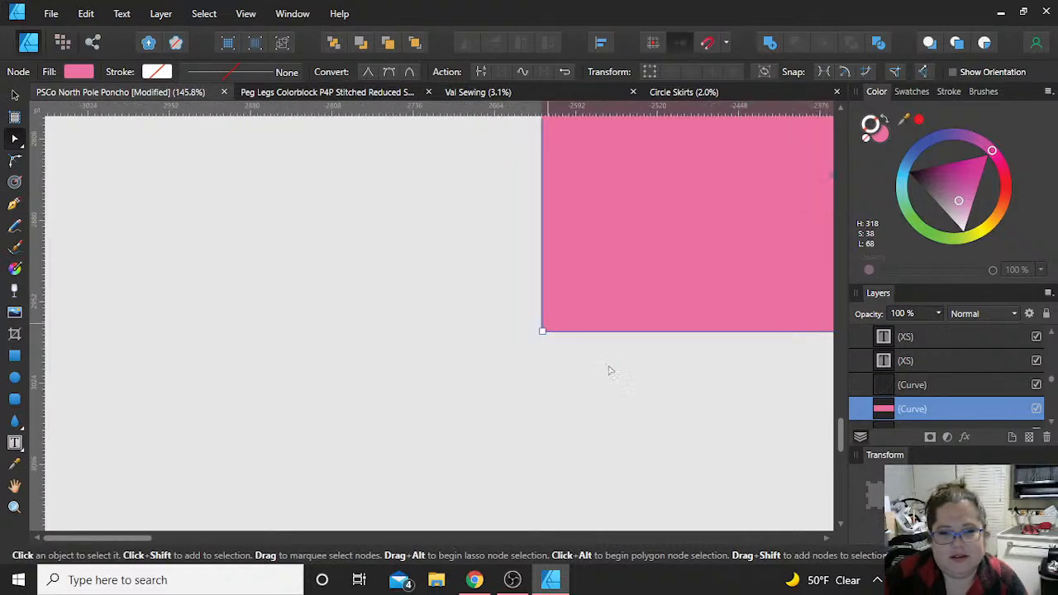
{"action": "scroll", "coordinate": [628, 386], "scroll_direction": "down", "scroll_amount": 5}
{"action": "scroll", "coordinate": [628, 386], "scroll_direction": "right", "scroll_amount": 8}
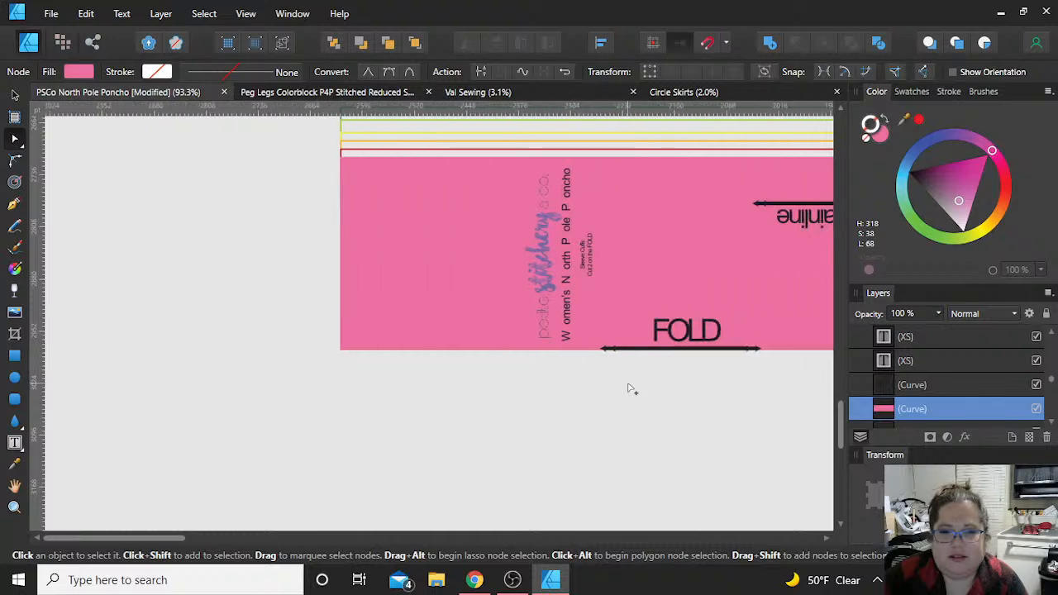
{"action": "scroll", "coordinate": [628, 388], "scroll_direction": "down", "scroll_amount": 3}
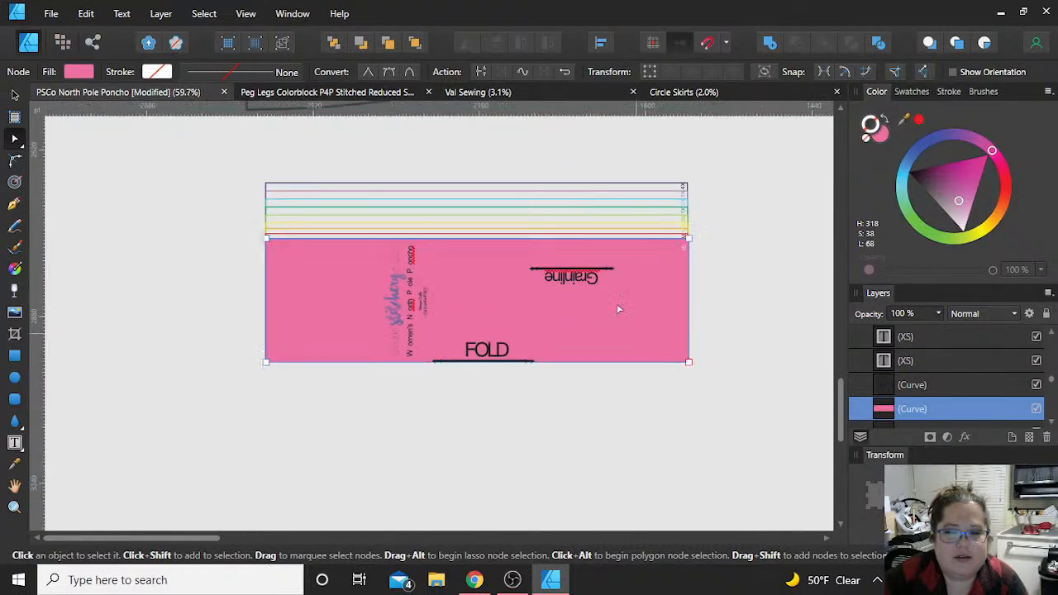
{"action": "left_click", "coordinate": [15, 97]}
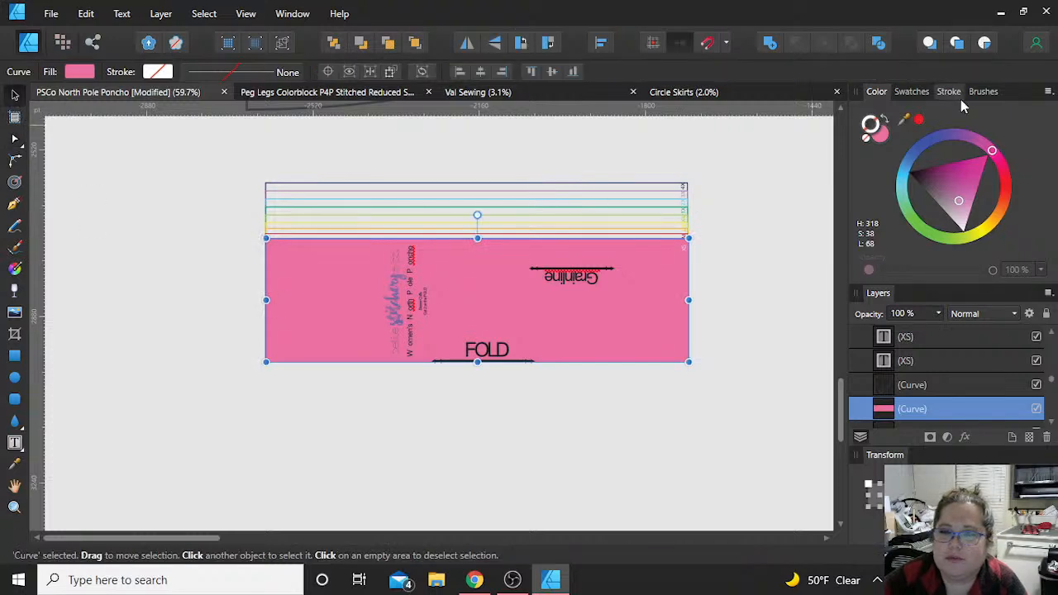
Step: Swap the cuff shape's pink fill to its stroke and set the stroke width to 10 pt
{"action": "left_click", "coordinate": [888, 122]}
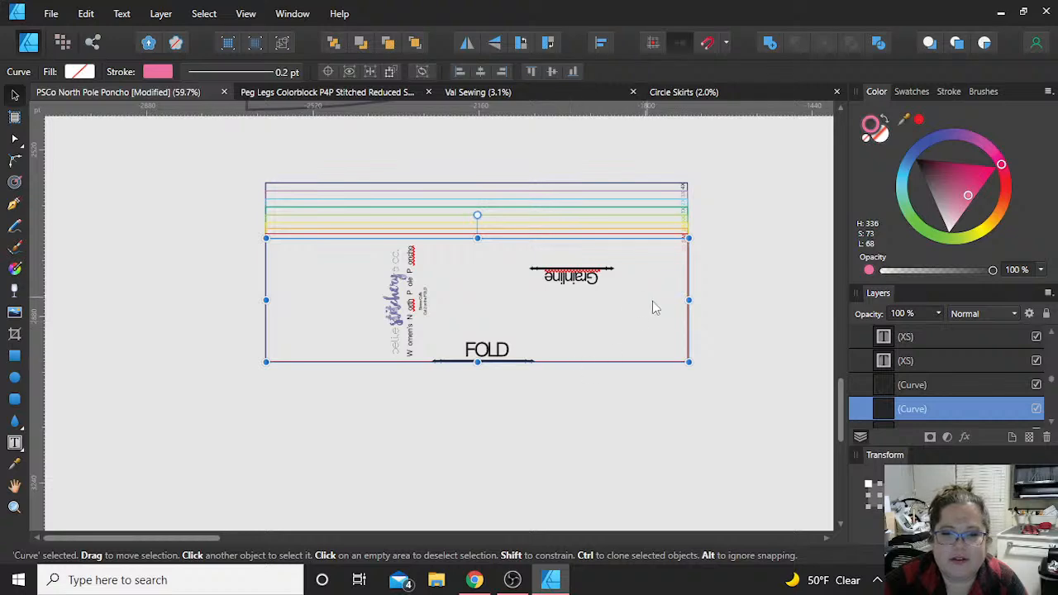
{"action": "scroll", "coordinate": [653, 305], "scroll_direction": "up", "scroll_amount": 3}
{"action": "scroll", "coordinate": [775, 314], "scroll_direction": "up", "scroll_amount": 2}
{"action": "scroll", "coordinate": [774, 312], "scroll_direction": "down", "scroll_amount": 5}
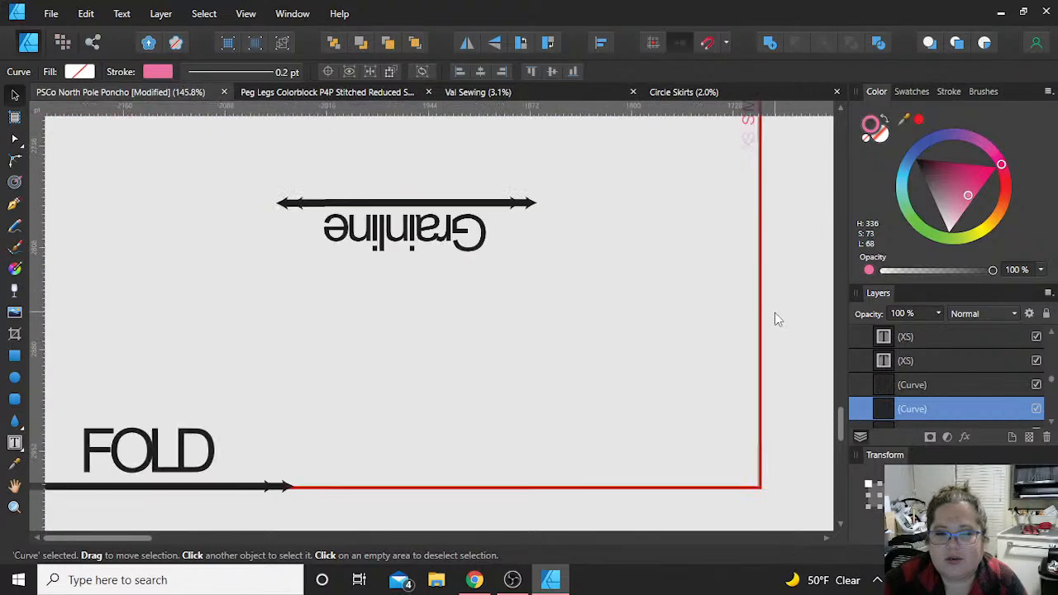
{"action": "left_click", "coordinate": [947, 92]}
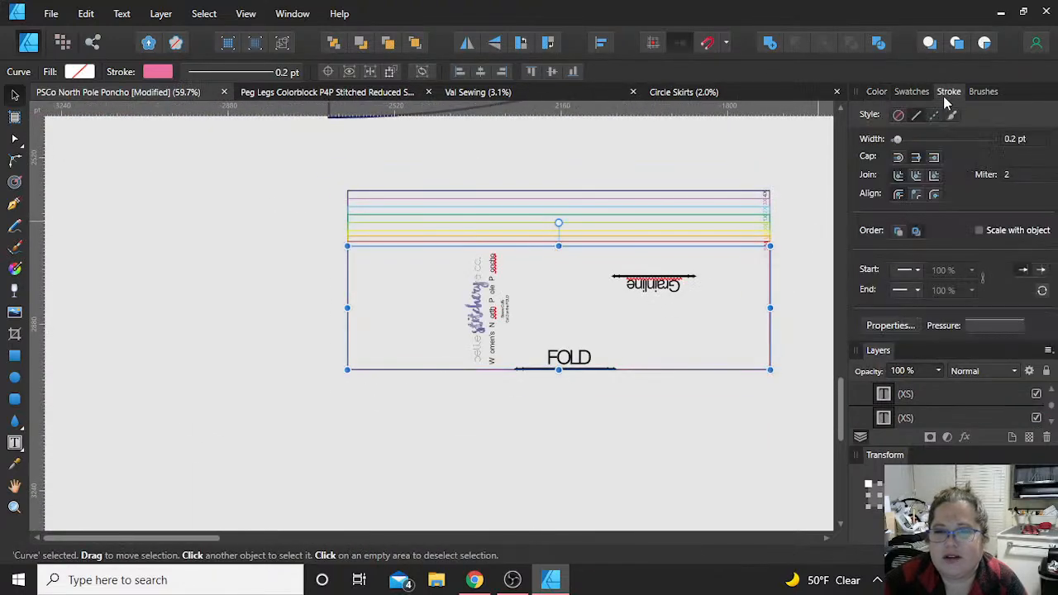
{"action": "left_click", "coordinate": [1009, 139]}
{"action": "type", "text": "10"}
{"action": "key", "text": "Return"}
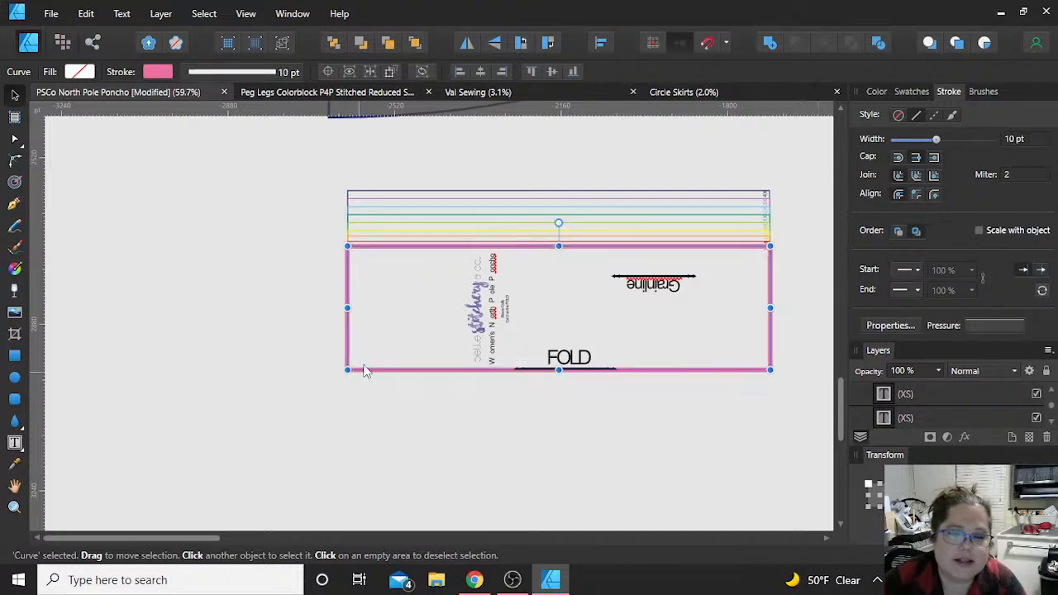
Step: Move the pink cuff outline down from the orange one, test pulling its lower-left corner node outward, and undo the node move
{"action": "left_click_drag", "start_coordinate": [379, 376], "coordinate": [374, 412]}
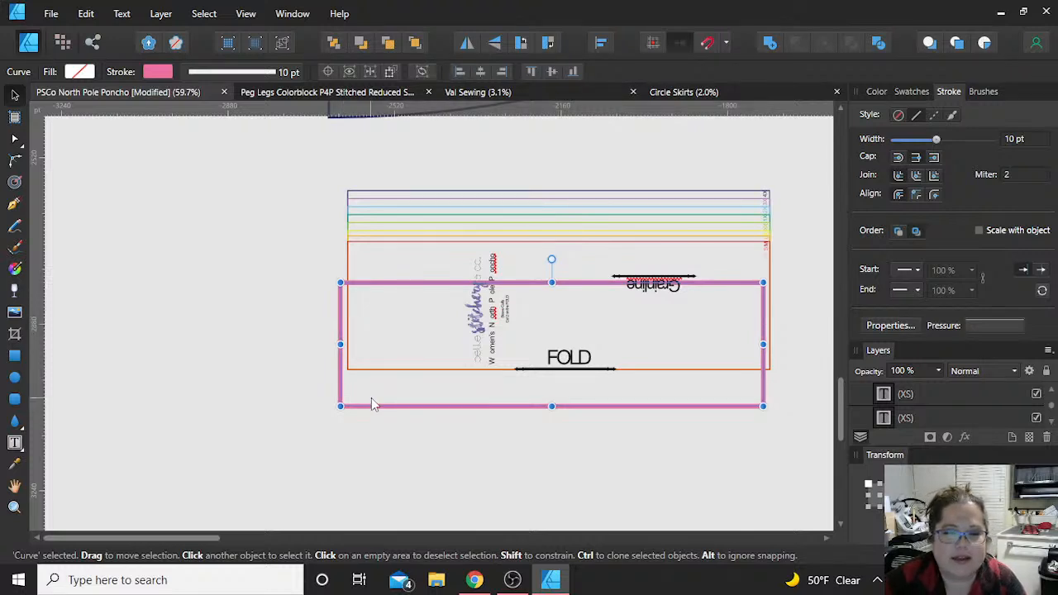
{"action": "double_click", "coordinate": [379, 406]}
{"action": "left_click_drag", "start_coordinate": [340, 406], "coordinate": [261, 437]}
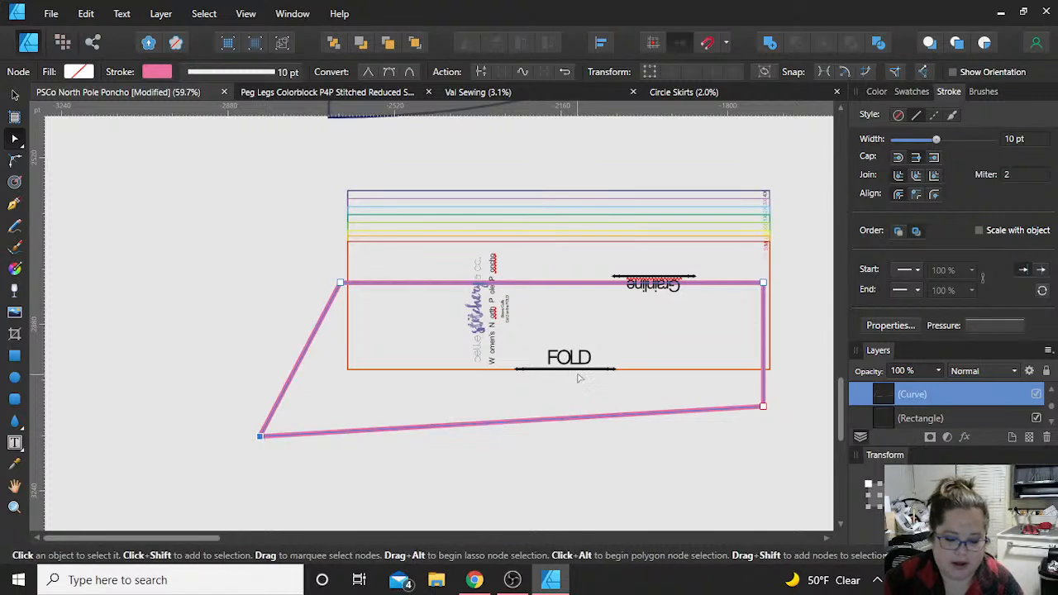
{"action": "key", "text": "ctrl+z"}
{"action": "left_click", "coordinate": [266, 354]}
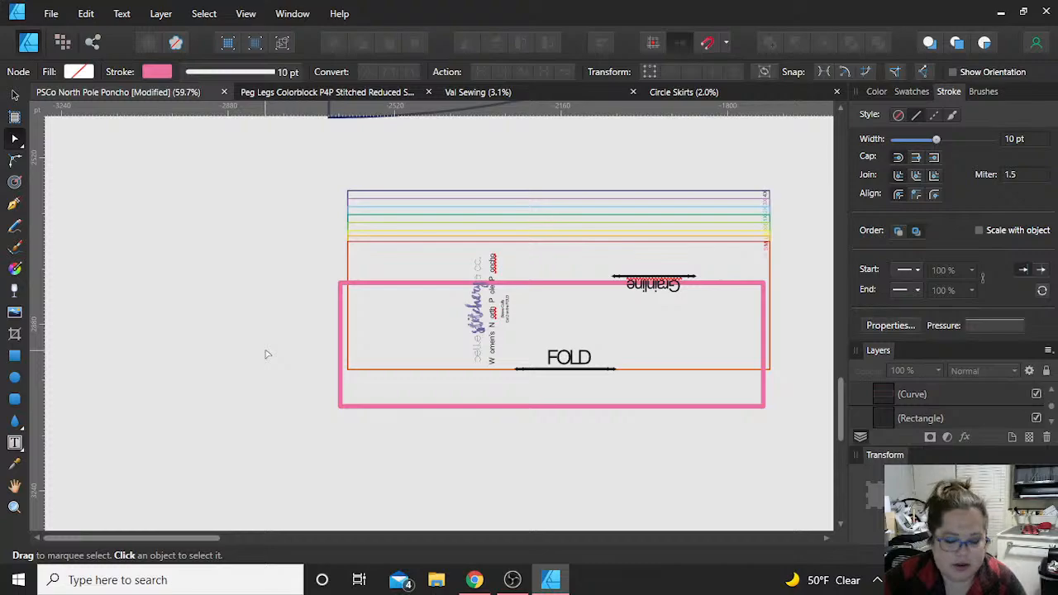
{"action": "key", "text": "alt+Tab"}
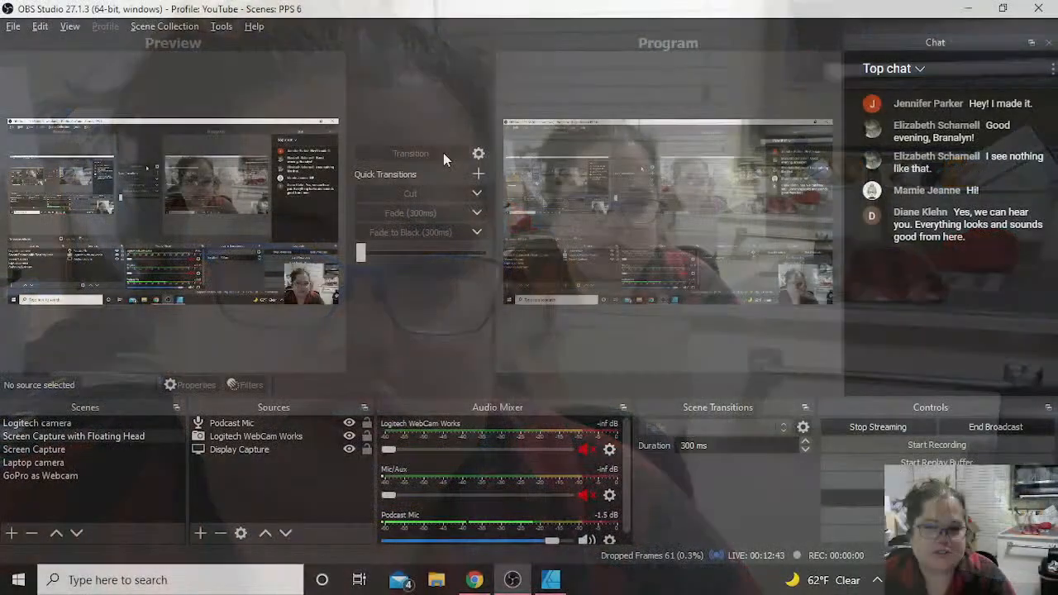
{"action": "key", "text": "alt+Tab"}
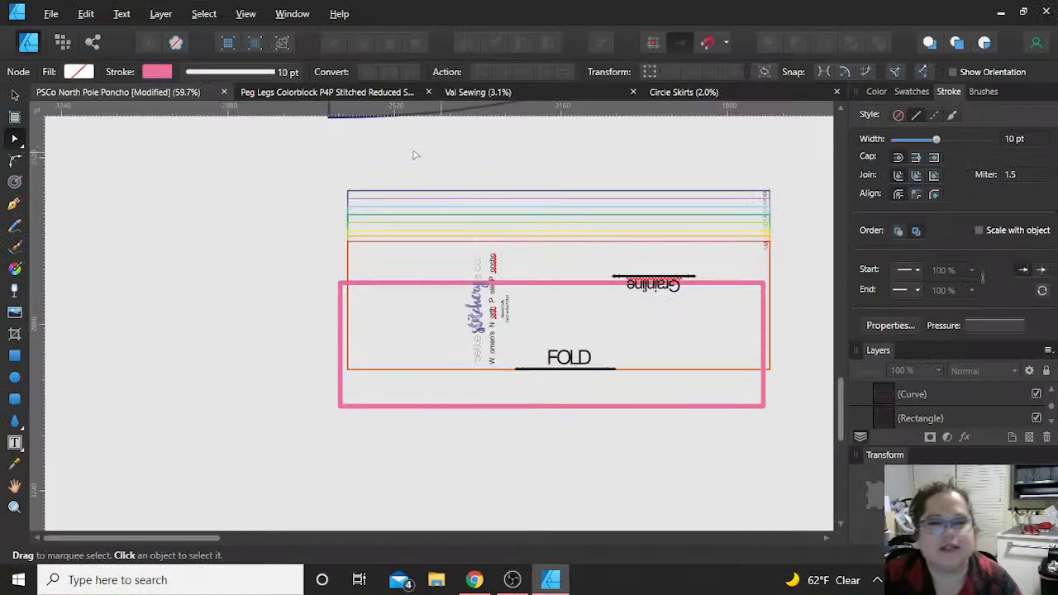
Step: Close the PSCo North Pole Poncho document without saving its changes and switch to the Peg Legs Colorblock document
{"action": "left_click", "coordinate": [224, 91]}
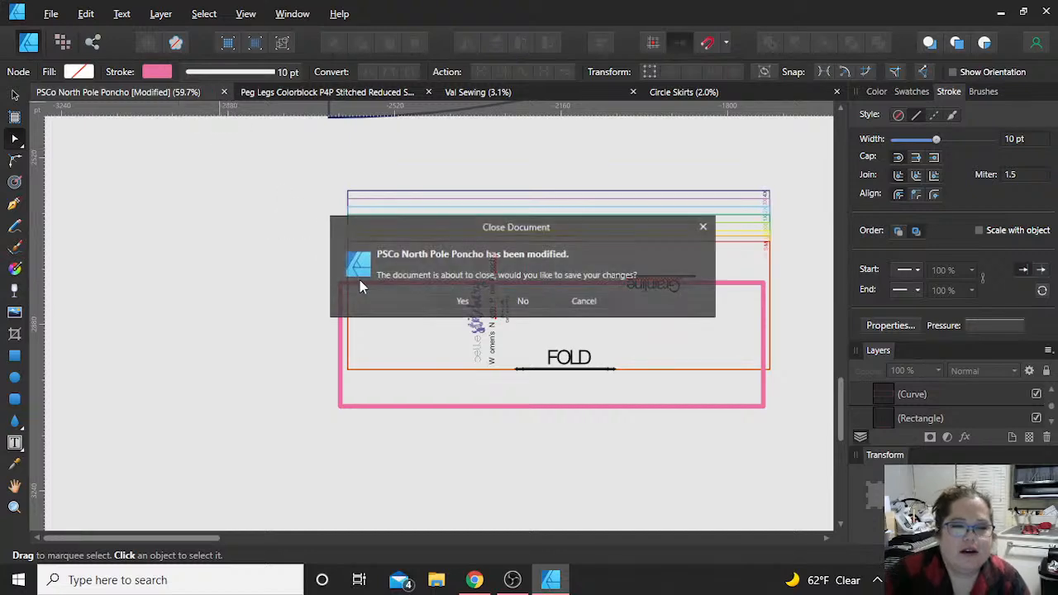
{"action": "left_click", "coordinate": [522, 301]}
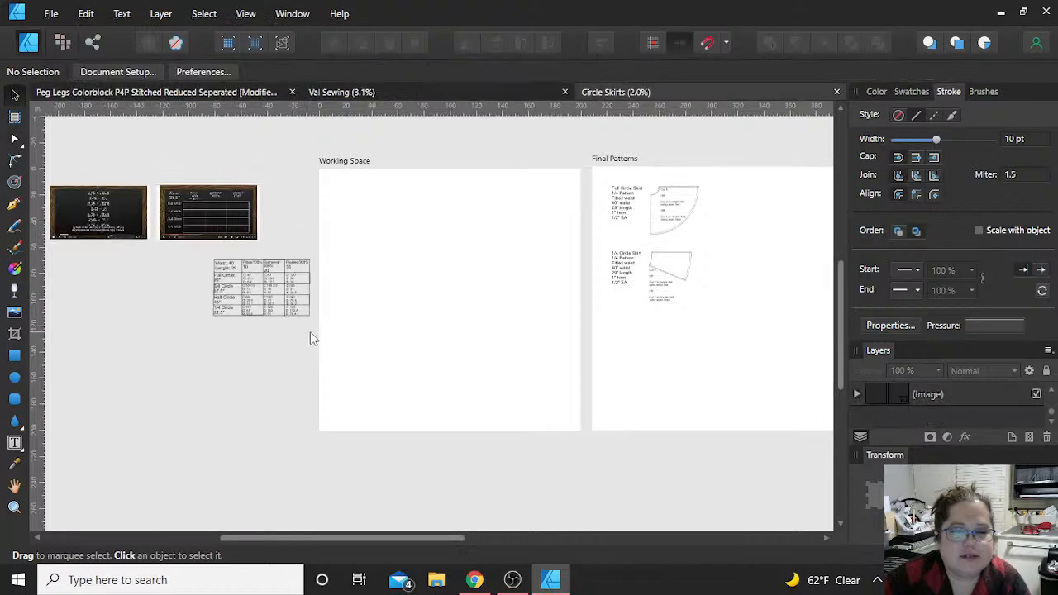
{"action": "left_click", "coordinate": [218, 93]}
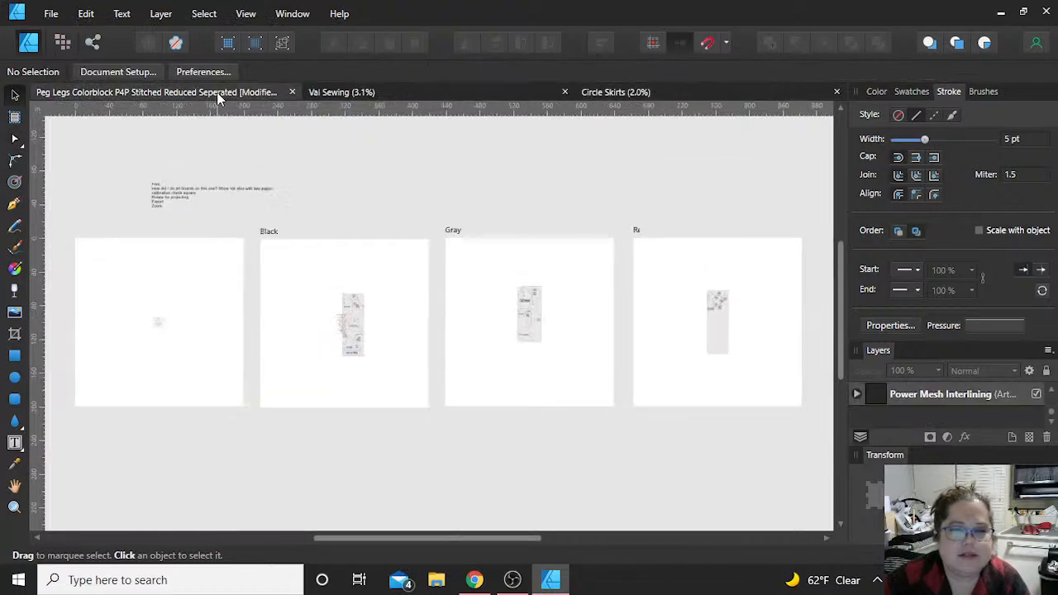
Step: Review the notes above the artboards and compare the Power Mesh Interlining, Black, Gray and Red artboards
{"action": "scroll", "coordinate": [198, 205], "scroll_direction": "up", "scroll_amount": 4}
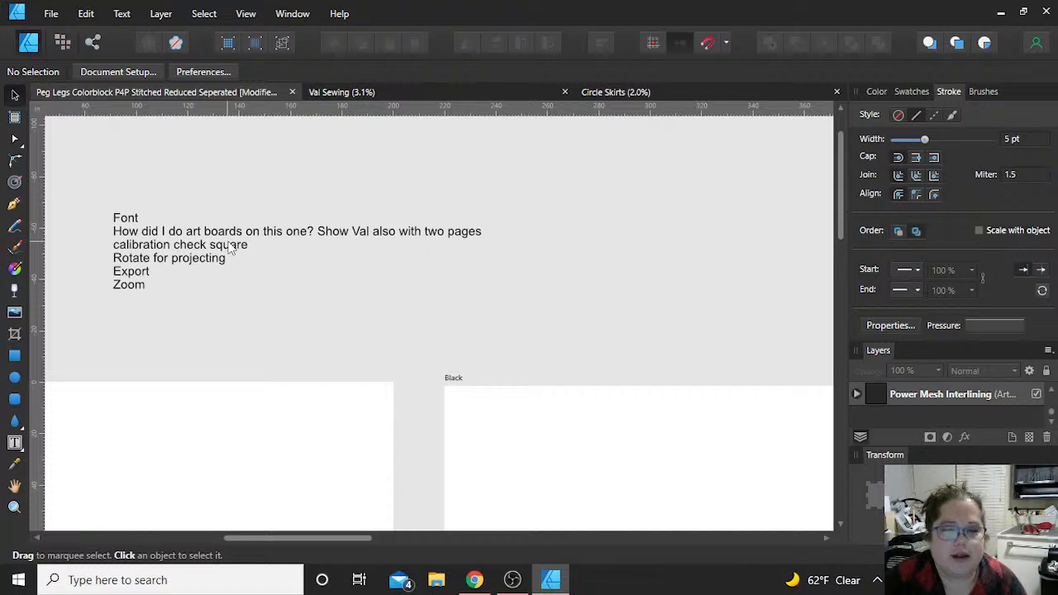
{"action": "scroll", "coordinate": [231, 248], "scroll_direction": "left", "scroll_amount": 6}
{"action": "scroll", "coordinate": [232, 248], "scroll_direction": "down", "scroll_amount": 2}
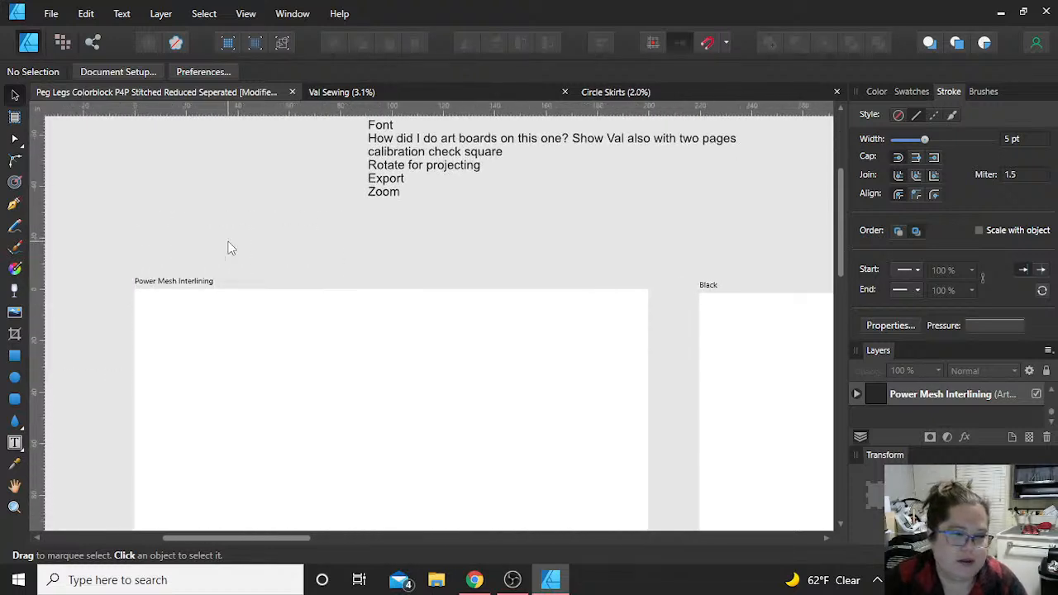
{"action": "scroll", "coordinate": [232, 248], "scroll_direction": "down", "scroll_amount": 1}
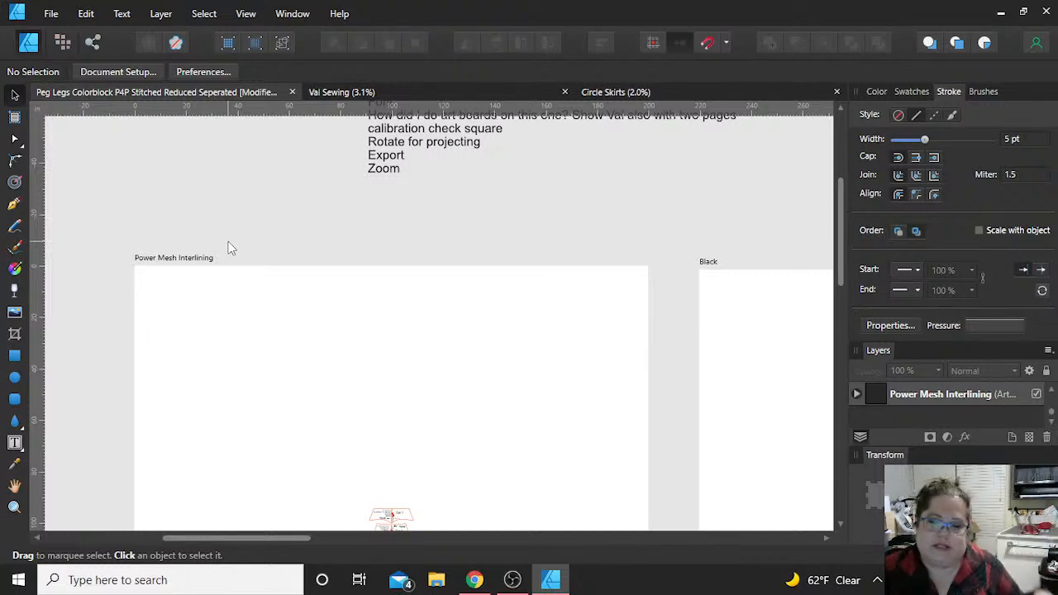
{"action": "scroll", "coordinate": [231, 248], "scroll_direction": "down", "scroll_amount": 4}
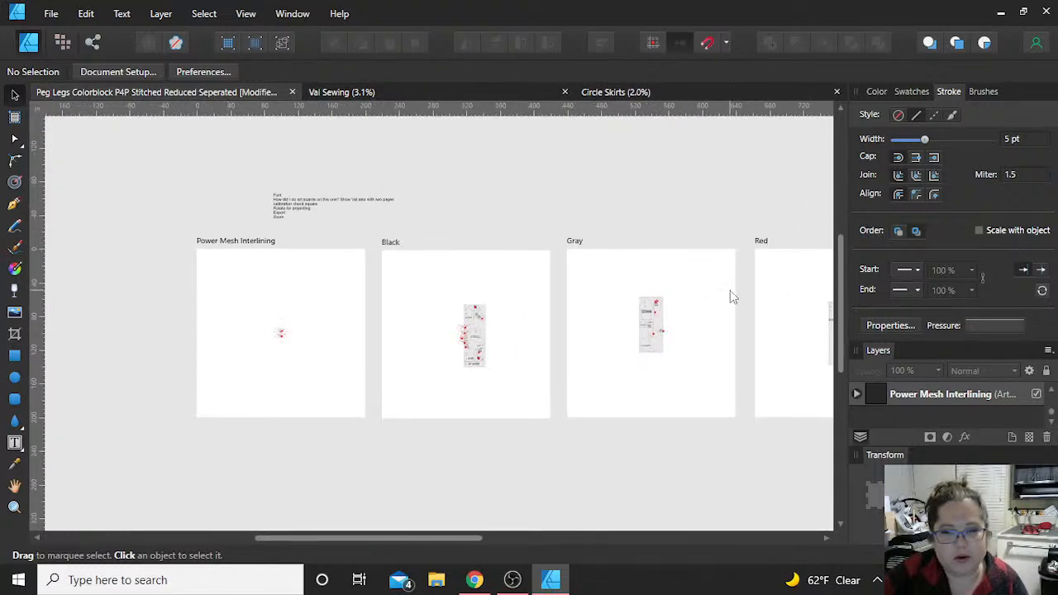
{"action": "scroll", "coordinate": [730, 290], "scroll_direction": "right", "scroll_amount": 3}
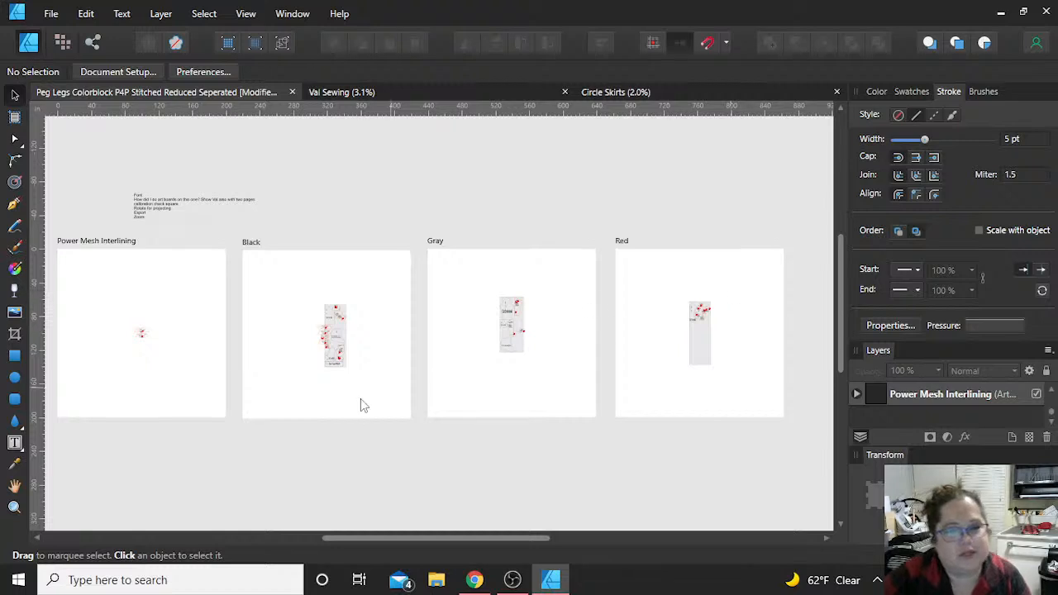
{"action": "scroll", "coordinate": [189, 366], "scroll_direction": "up", "scroll_amount": 2}
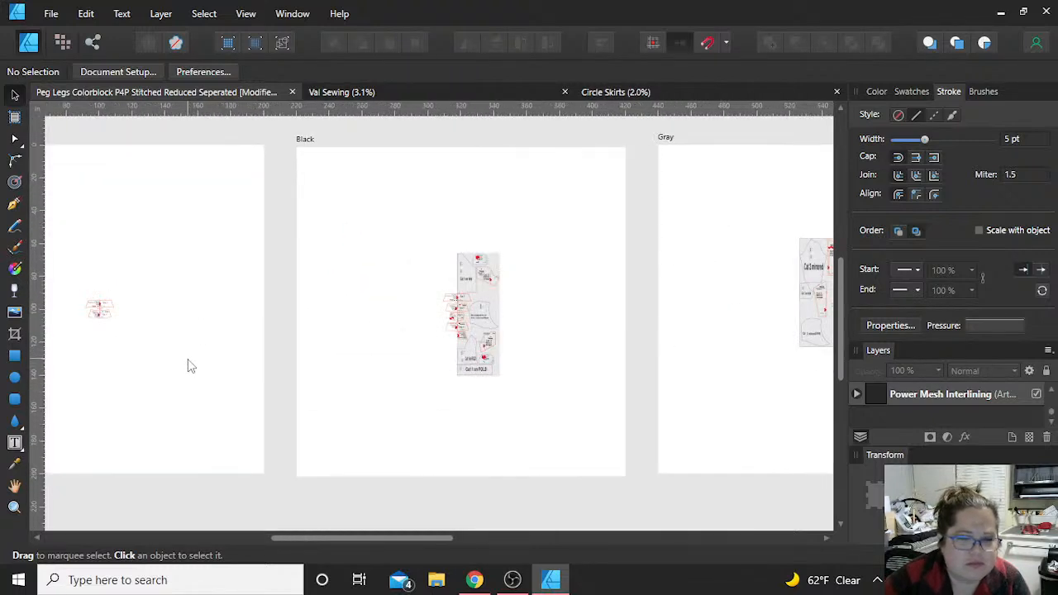
{"action": "scroll", "coordinate": [190, 366], "scroll_direction": "left", "scroll_amount": 4}
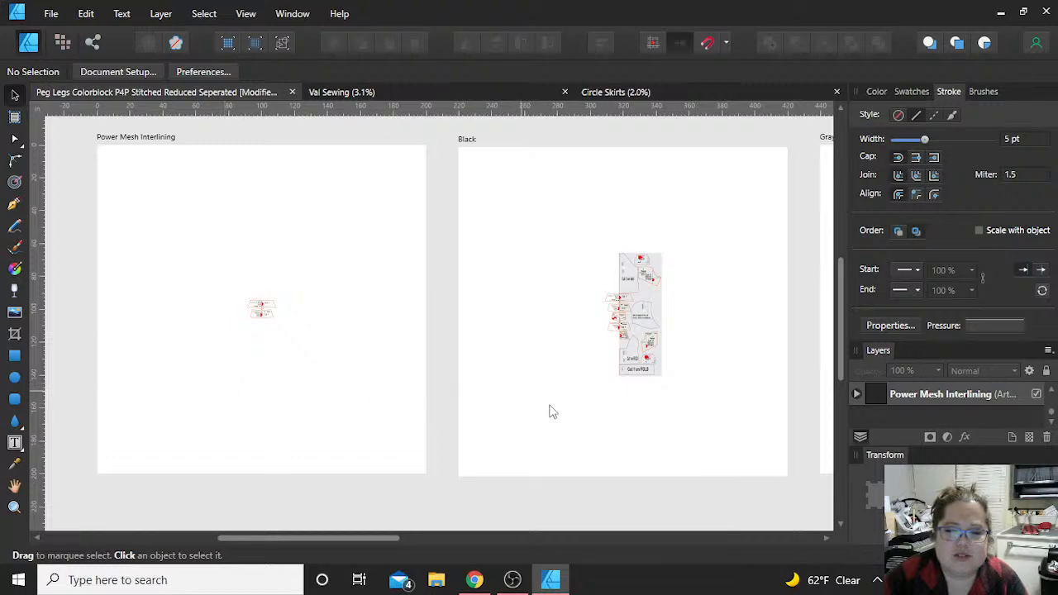
Step: Examine the bottom band and thumbhole cuff pieces at the lower end of the Black artboard's layout, selecting each to see its extent
{"action": "scroll", "coordinate": [686, 384], "scroll_direction": "up", "scroll_amount": 5}
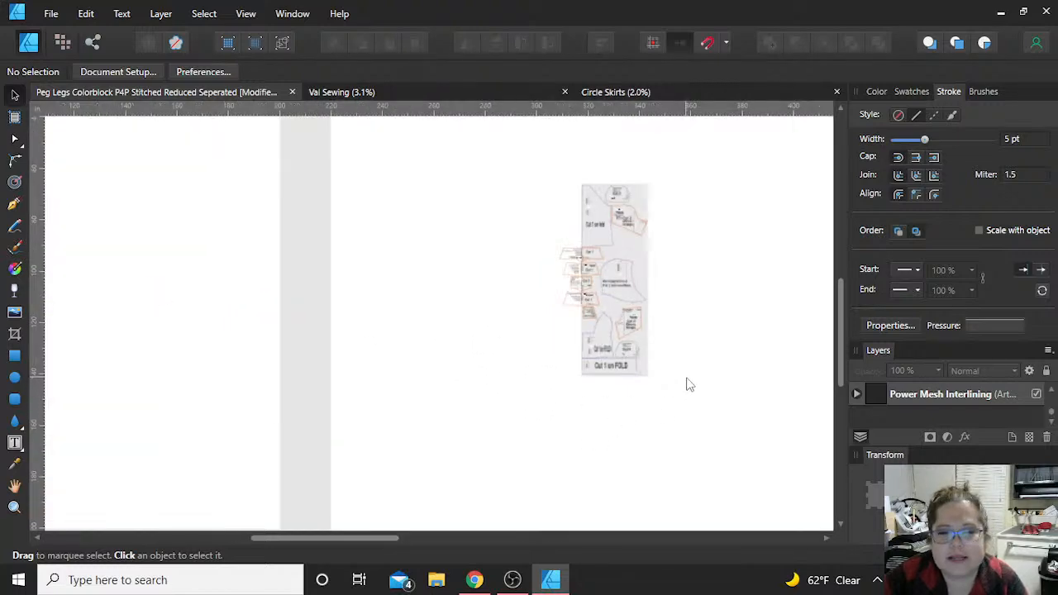
{"action": "scroll", "coordinate": [597, 402], "scroll_direction": "up", "scroll_amount": 5}
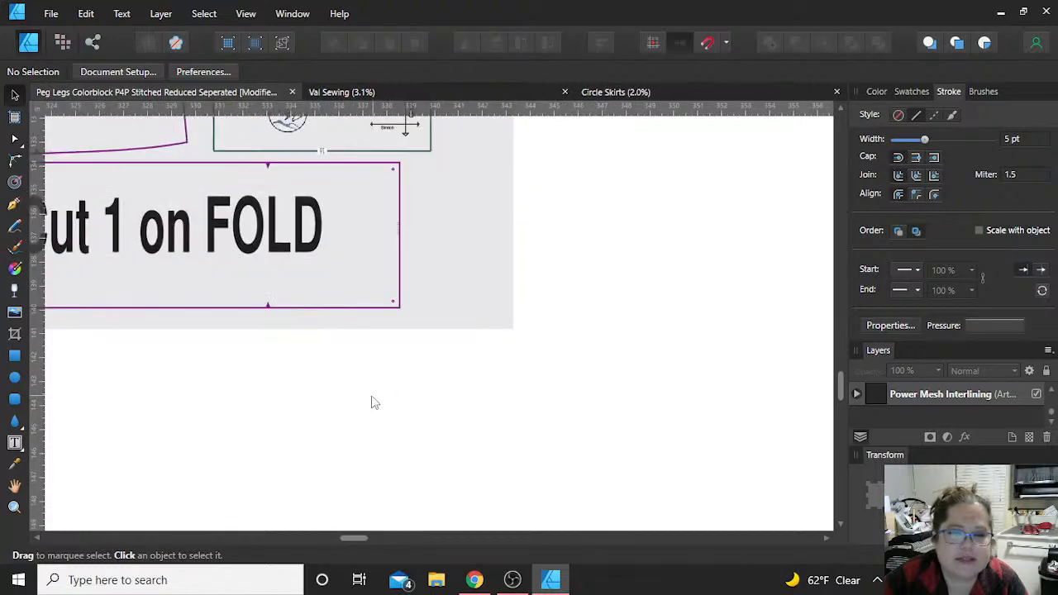
{"action": "scroll", "coordinate": [370, 395], "scroll_direction": "left", "scroll_amount": 5}
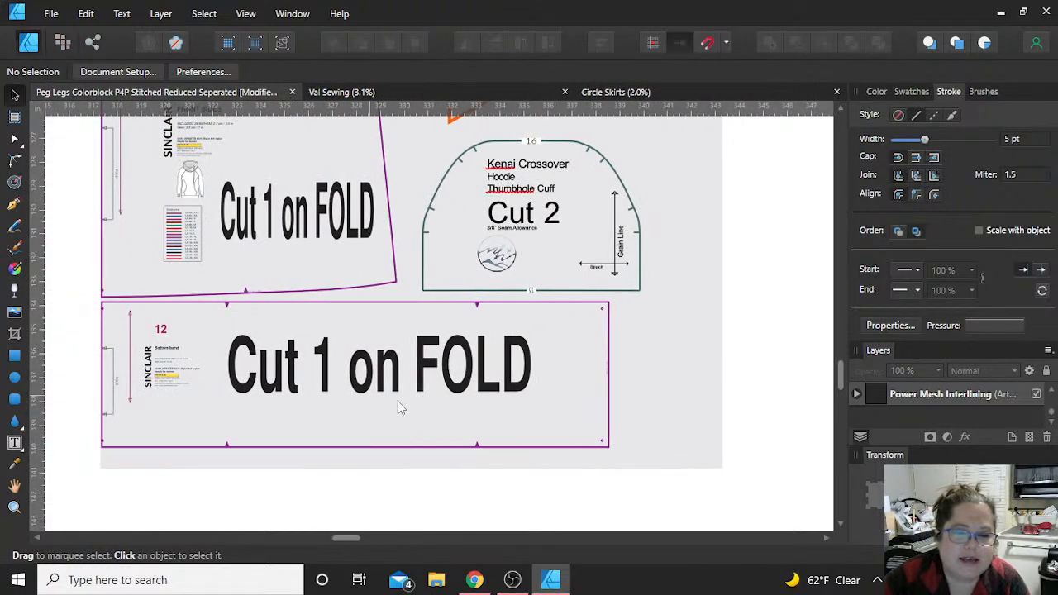
{"action": "scroll", "coordinate": [467, 340], "scroll_direction": "up", "scroll_amount": 1}
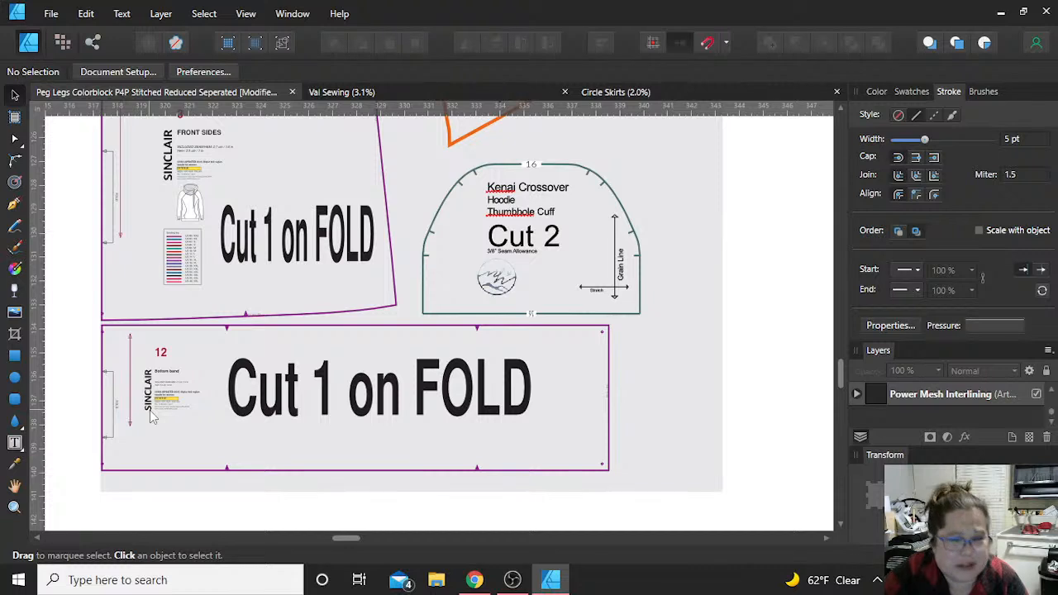
{"action": "left_click", "coordinate": [254, 409]}
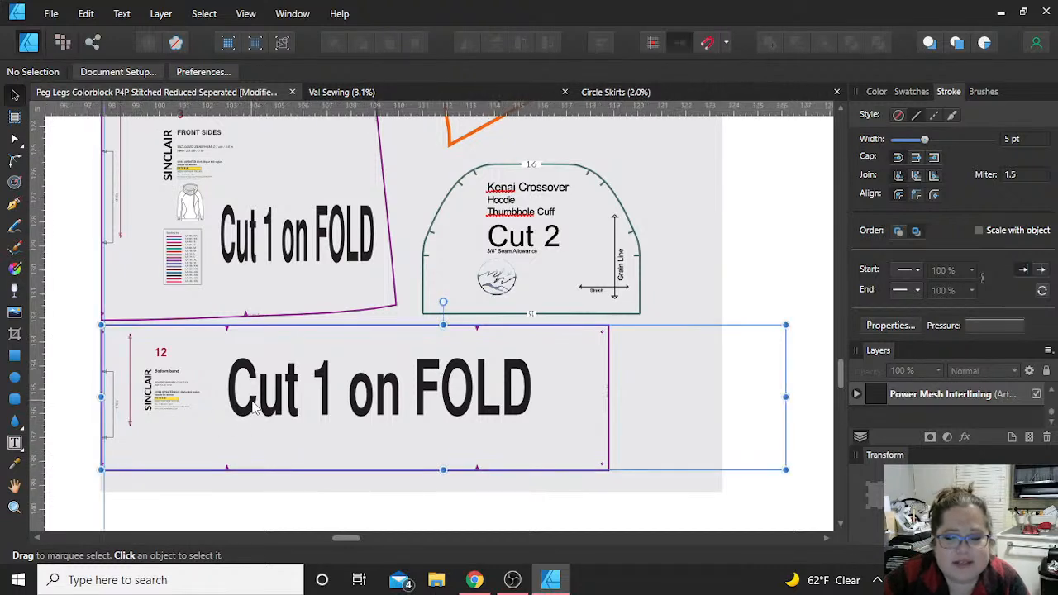
{"action": "left_click", "coordinate": [61, 421]}
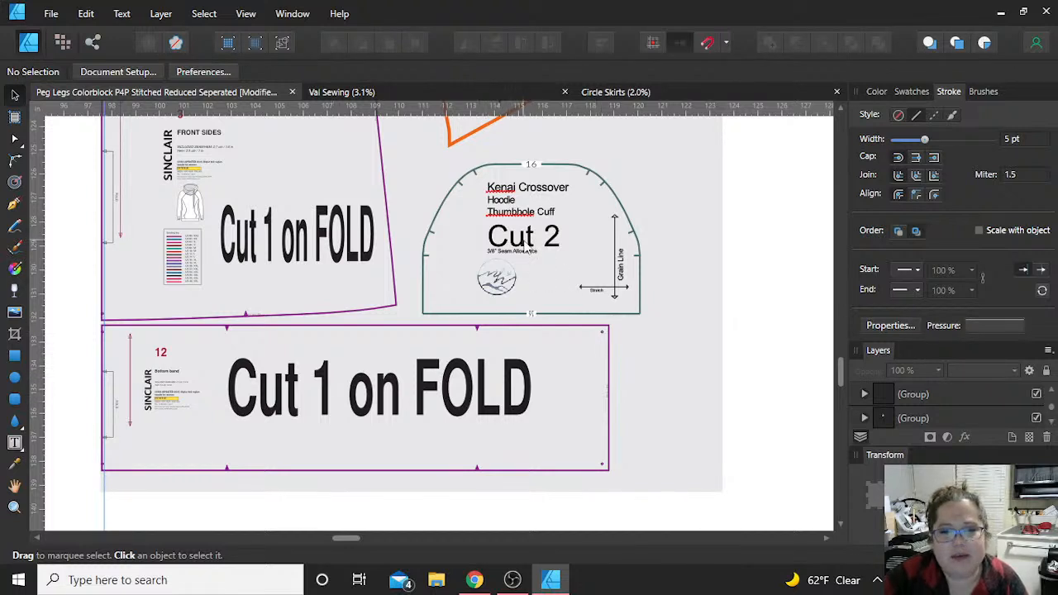
{"action": "scroll", "coordinate": [525, 247], "scroll_direction": "up", "scroll_amount": 3}
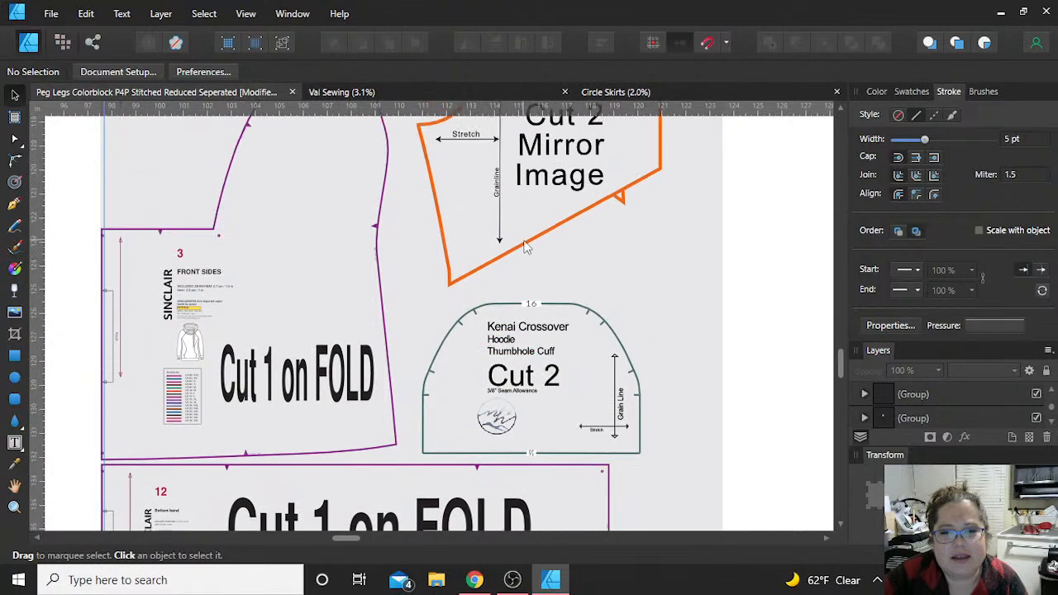
{"action": "left_click", "coordinate": [504, 395]}
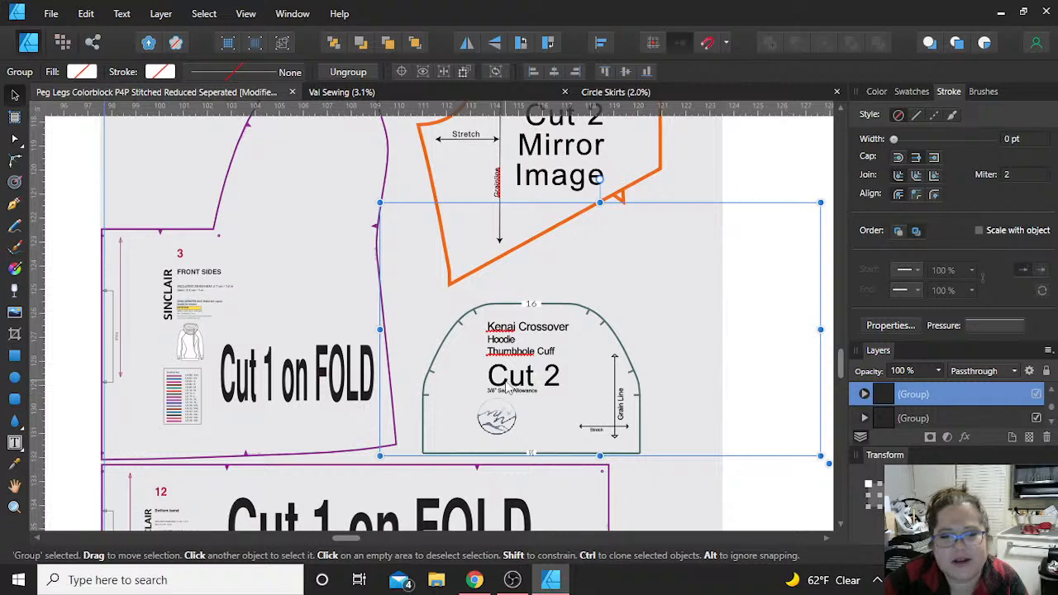
{"action": "left_click", "coordinate": [589, 244]}
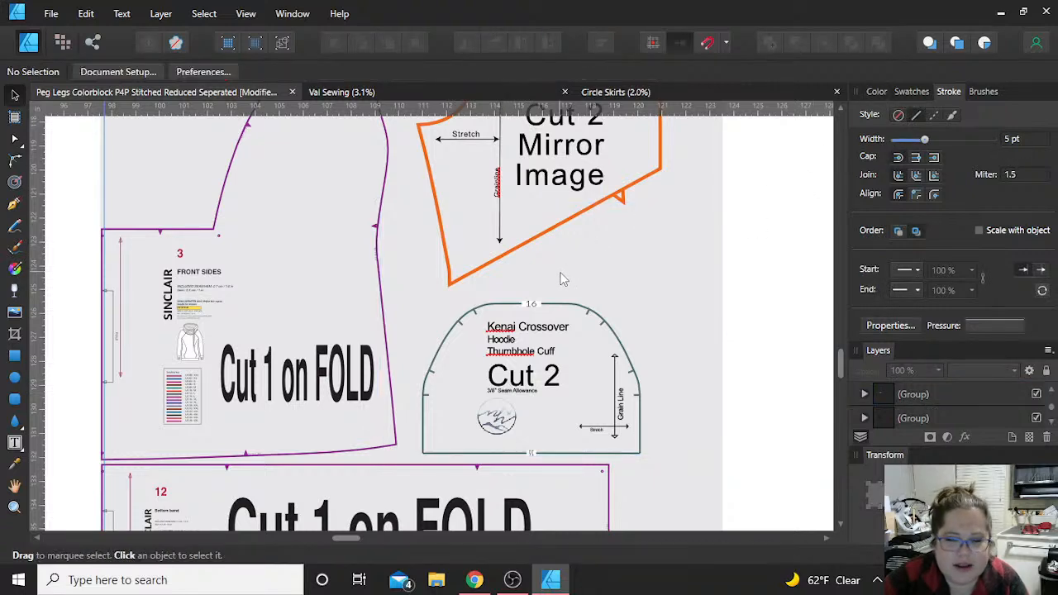
Step: Examine how the Front-1, overlapped hood and Contour V Band pieces are arranged along the fold guide on the Black artboard
{"action": "scroll", "coordinate": [560, 279], "scroll_direction": "up", "scroll_amount": 2}
{"action": "scroll", "coordinate": [560, 280], "scroll_direction": "down", "scroll_amount": 3}
{"action": "scroll", "coordinate": [562, 277], "scroll_direction": "up", "scroll_amount": 3}
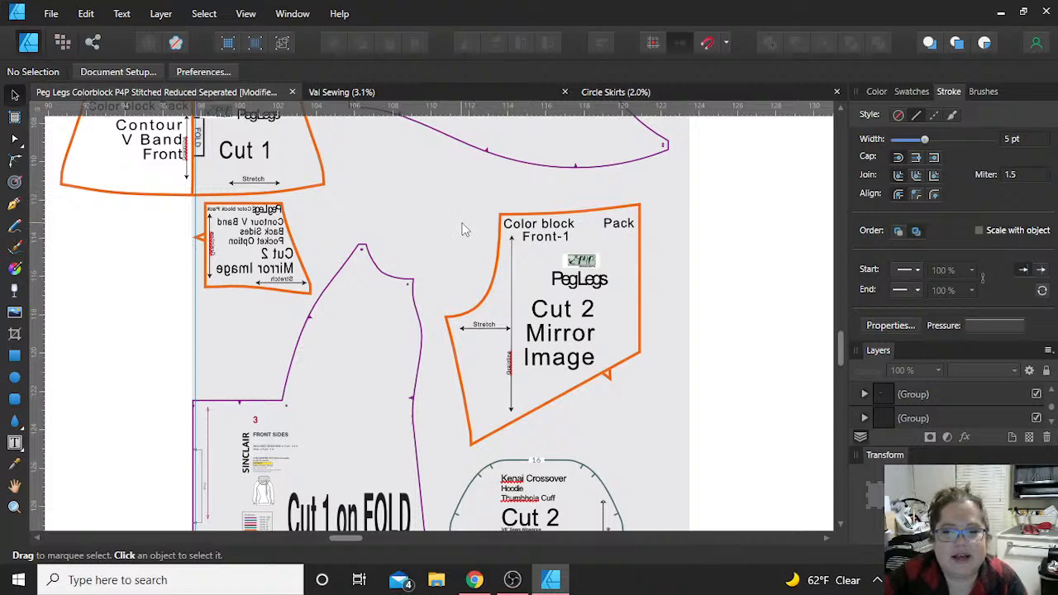
{"action": "scroll", "coordinate": [463, 230], "scroll_direction": "up", "scroll_amount": 5}
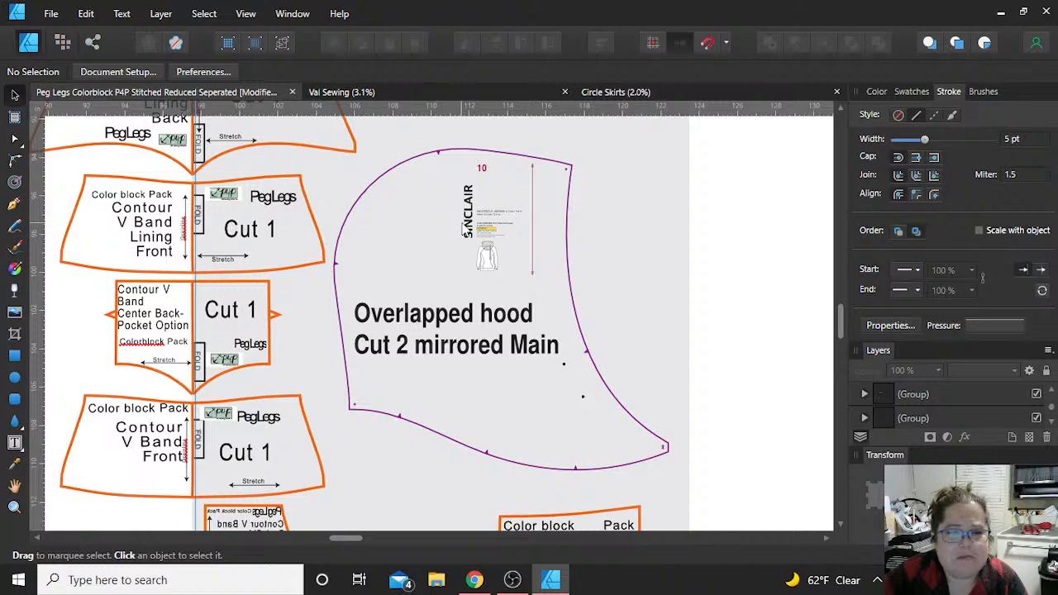
{"action": "scroll", "coordinate": [295, 395], "scroll_direction": "down", "scroll_amount": 2}
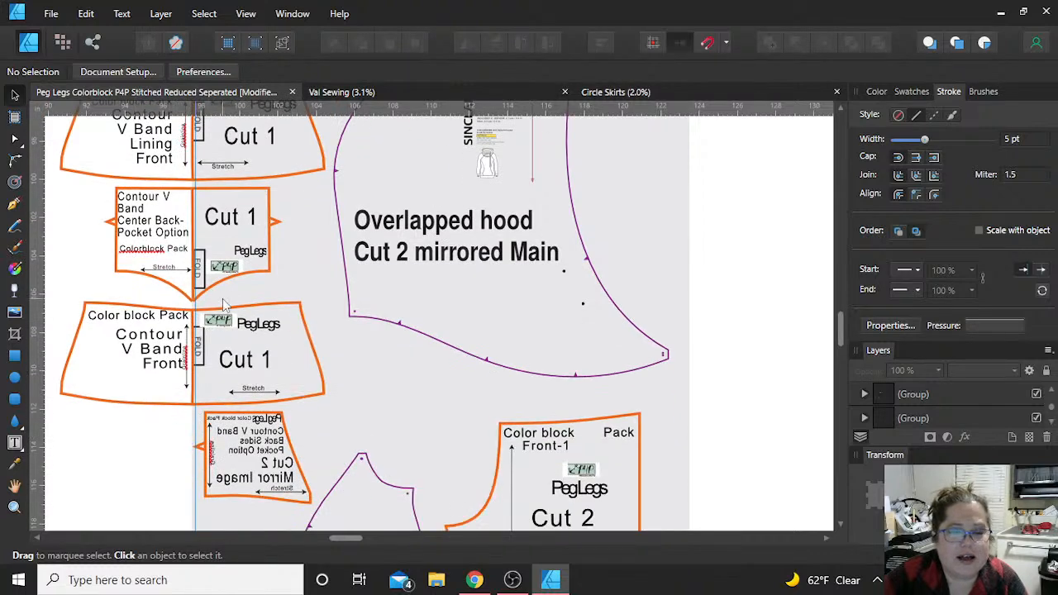
{"action": "scroll", "coordinate": [234, 335], "scroll_direction": "down", "scroll_amount": 3}
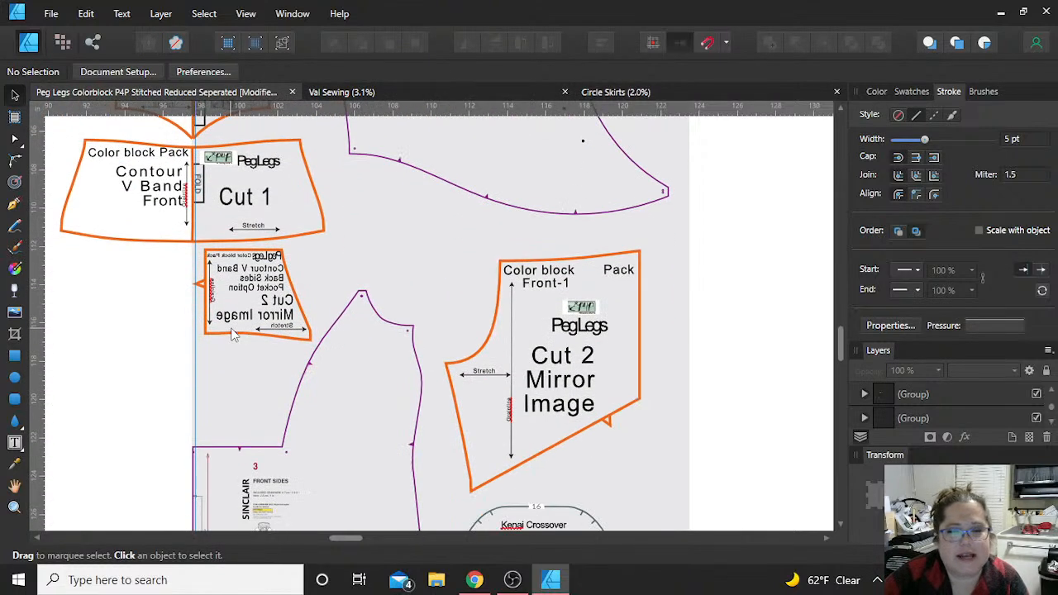
{"action": "scroll", "coordinate": [234, 335], "scroll_direction": "up", "scroll_amount": 5}
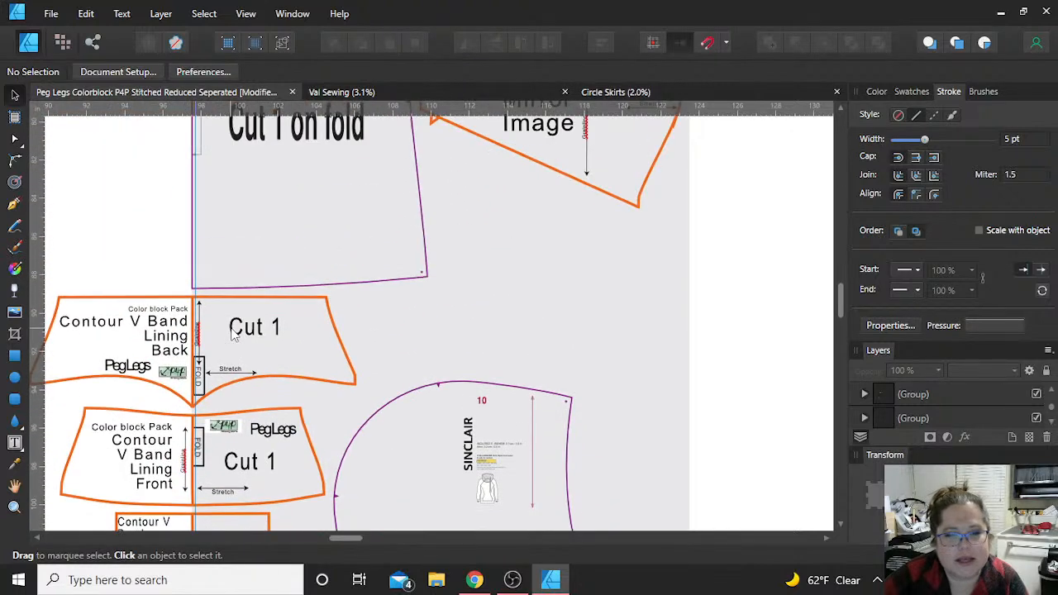
{"action": "scroll", "coordinate": [197, 347], "scroll_direction": "up", "scroll_amount": 5}
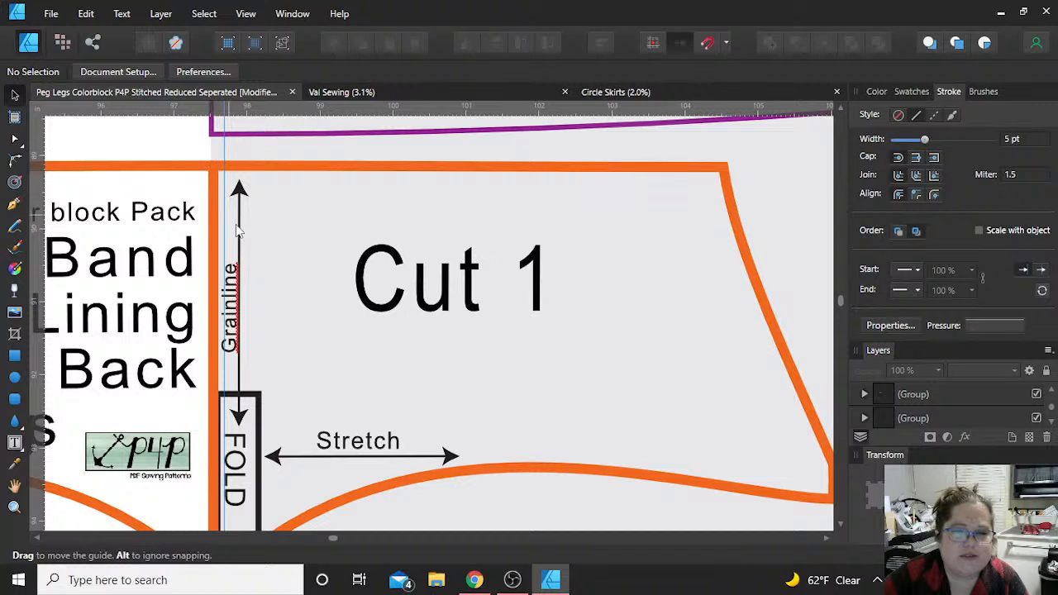
{"action": "scroll", "coordinate": [243, 243], "scroll_direction": "down", "scroll_amount": 5}
{"action": "scroll", "coordinate": [244, 248], "scroll_direction": "down", "scroll_amount": 4}
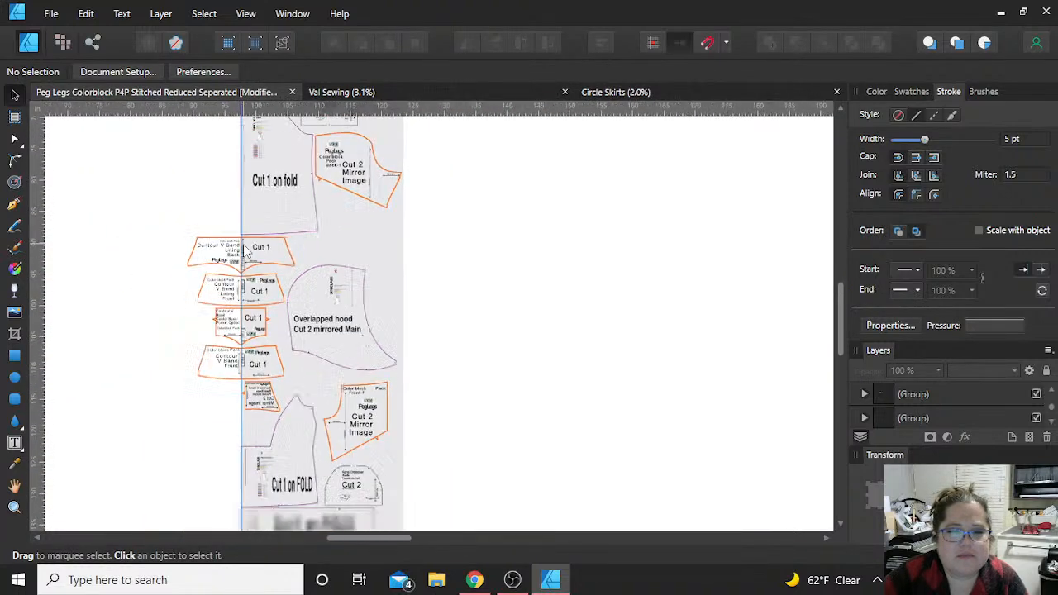
Step: Examine how the on-fold pieces and Contour V Bands line up along the fold guide over the Black artboard's full layout
{"action": "scroll", "coordinate": [354, 287], "scroll_direction": "up", "scroll_amount": 5}
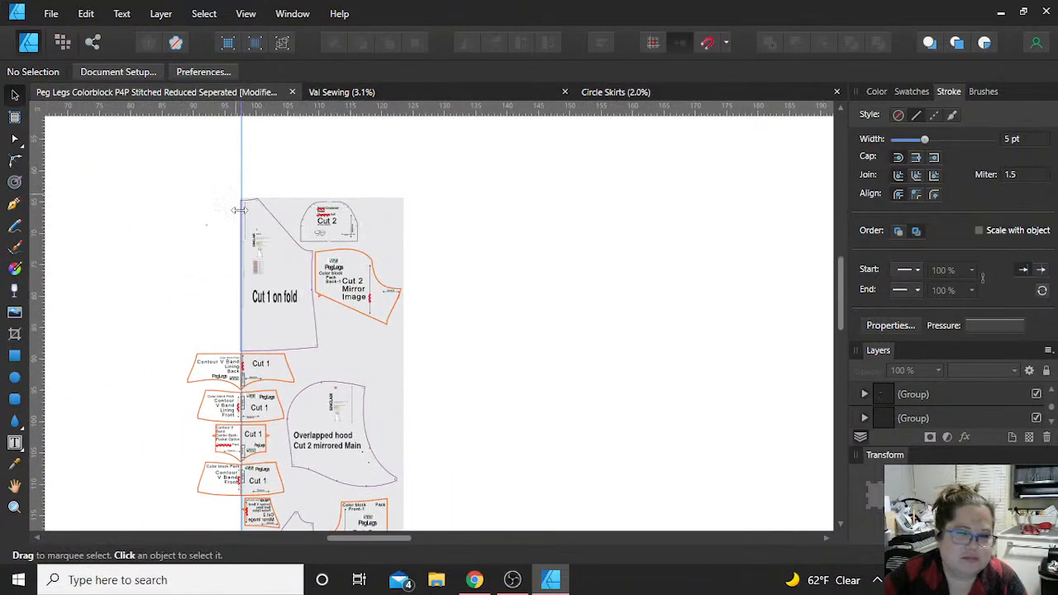
{"action": "scroll", "coordinate": [237, 208], "scroll_direction": "down", "scroll_amount": 2}
{"action": "scroll", "coordinate": [237, 190], "scroll_direction": "up", "scroll_amount": 3}
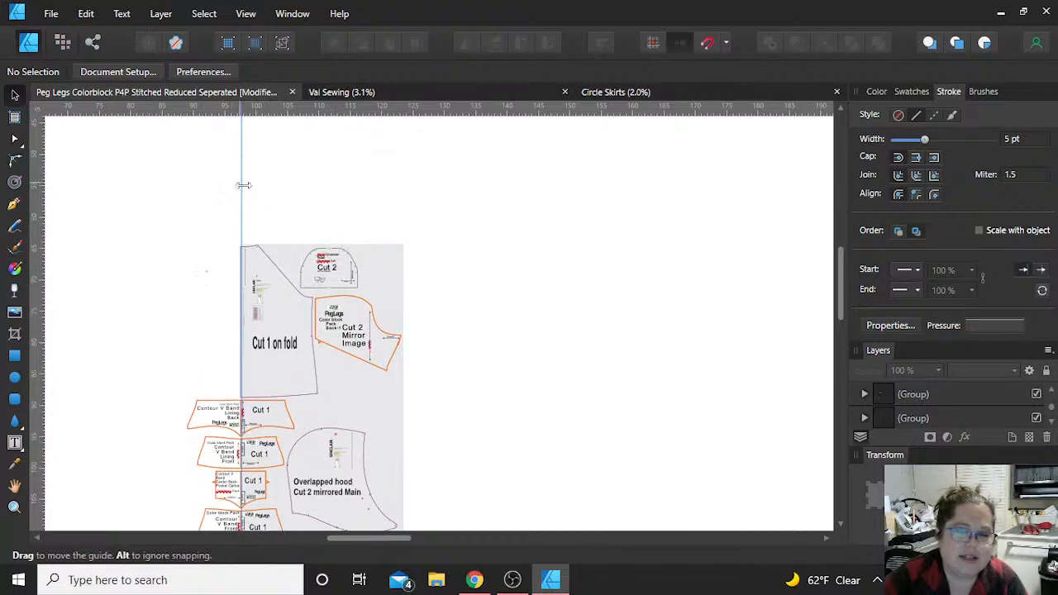
{"action": "scroll", "coordinate": [408, 301], "scroll_direction": "down", "scroll_amount": 5}
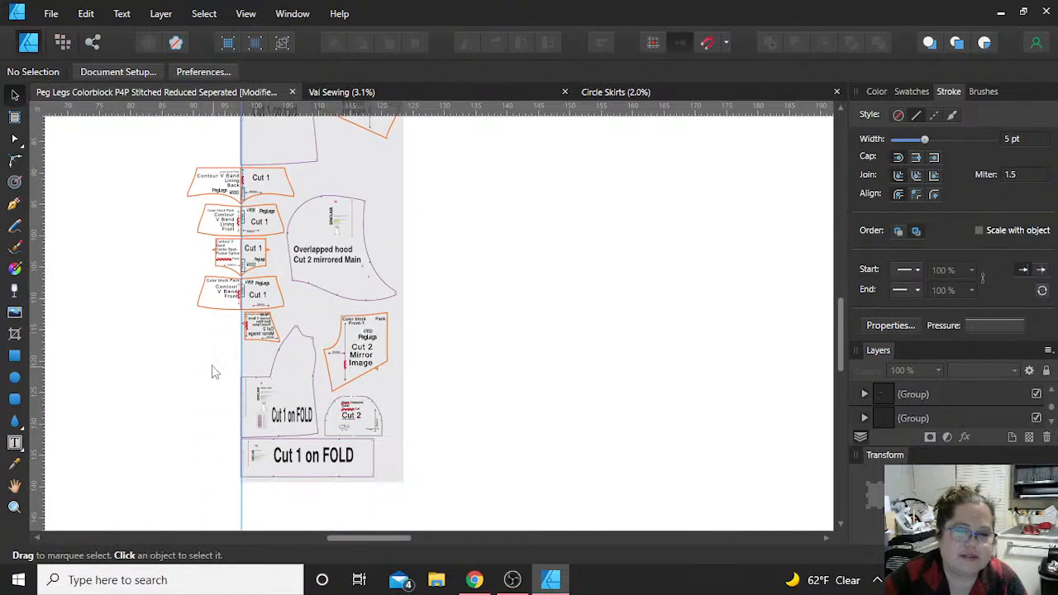
{"action": "scroll", "coordinate": [212, 364], "scroll_direction": "down", "scroll_amount": 4}
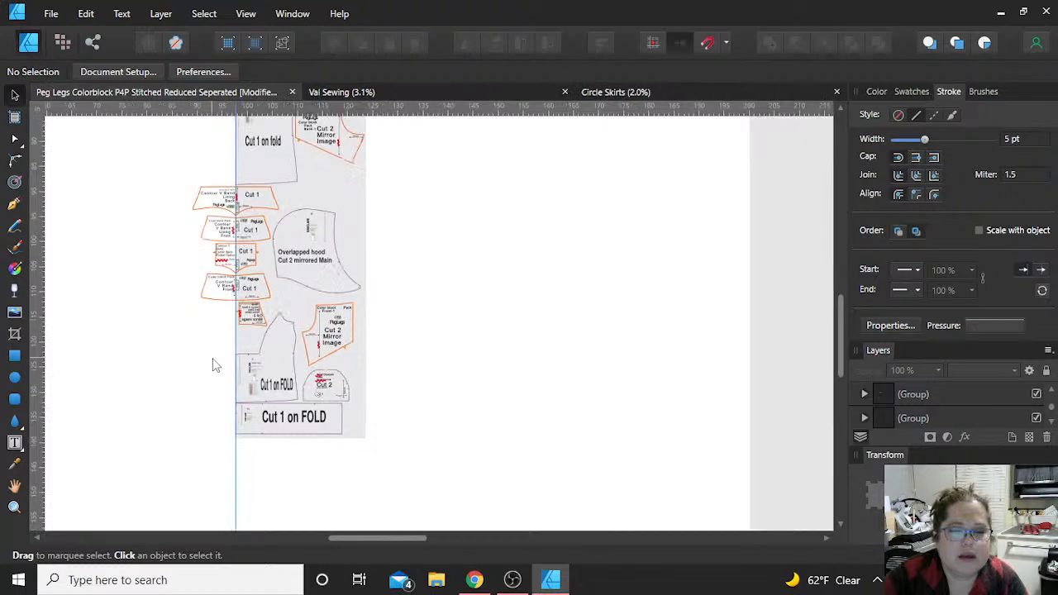
{"action": "scroll", "coordinate": [213, 365], "scroll_direction": "down", "scroll_amount": 1}
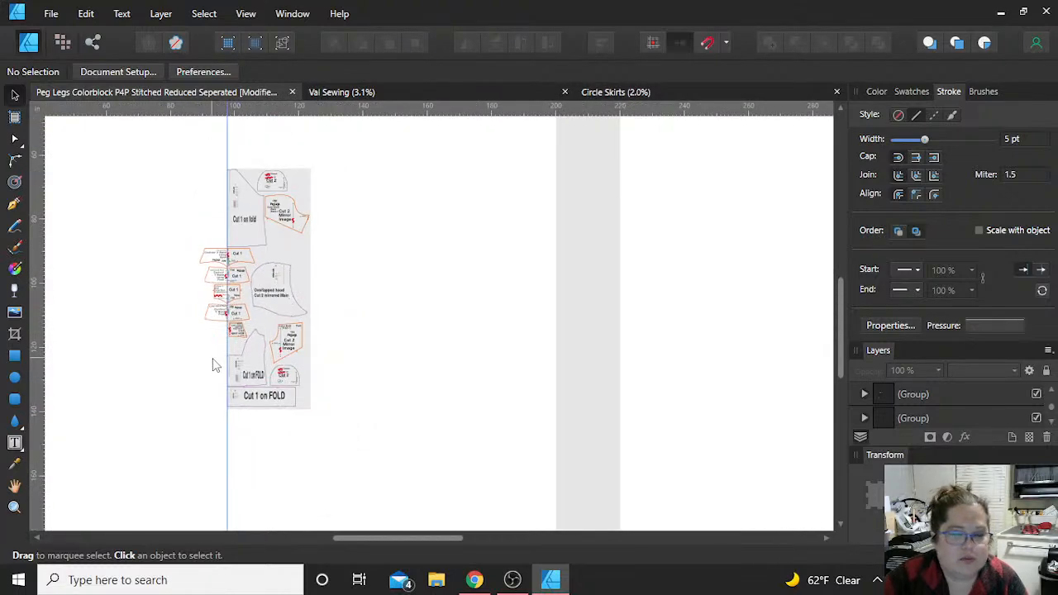
{"action": "scroll", "coordinate": [355, 331], "scroll_direction": "up", "scroll_amount": 2}
{"action": "scroll", "coordinate": [278, 307], "scroll_direction": "up", "scroll_amount": 4}
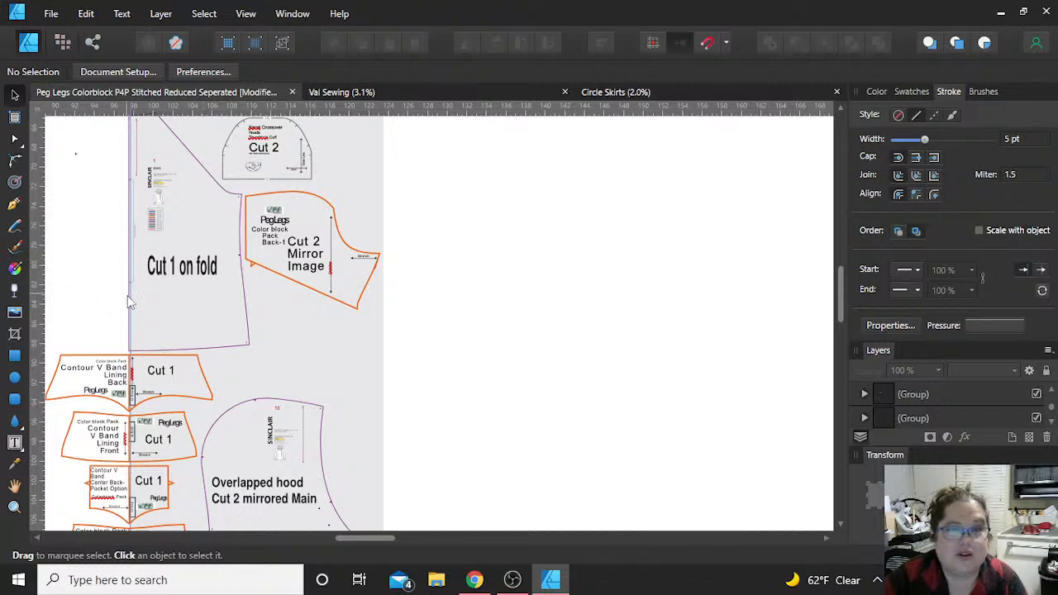
Step: Try to enlarge a single letter of the "Cut 1 on fold" label on the large piece, and undo the changes
{"action": "left_click", "coordinate": [168, 277]}
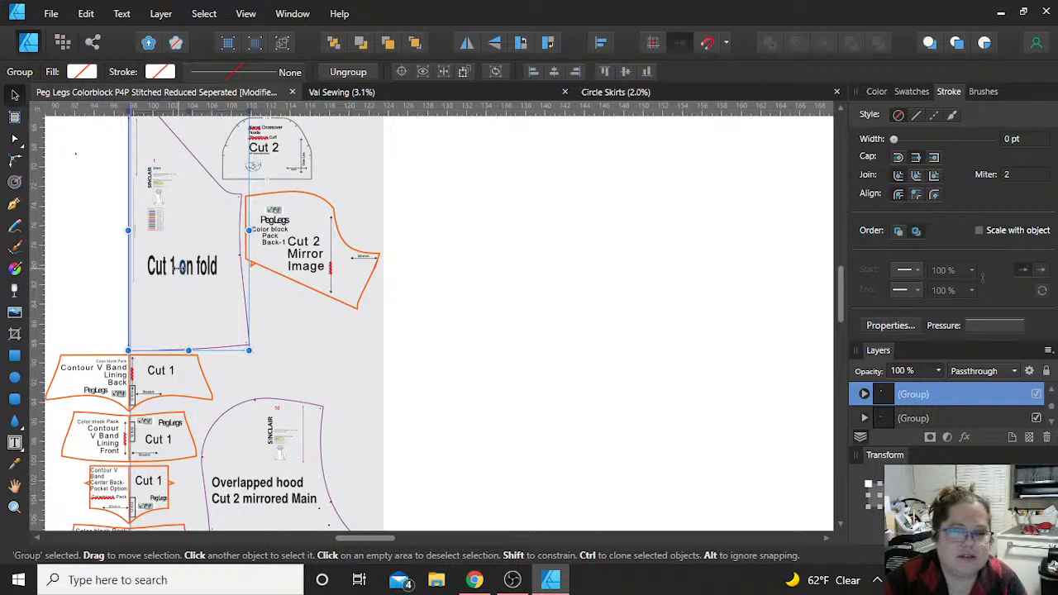
{"action": "double_click", "coordinate": [180, 269]}
{"action": "scroll", "coordinate": [185, 296], "scroll_direction": "up", "scroll_amount": 5}
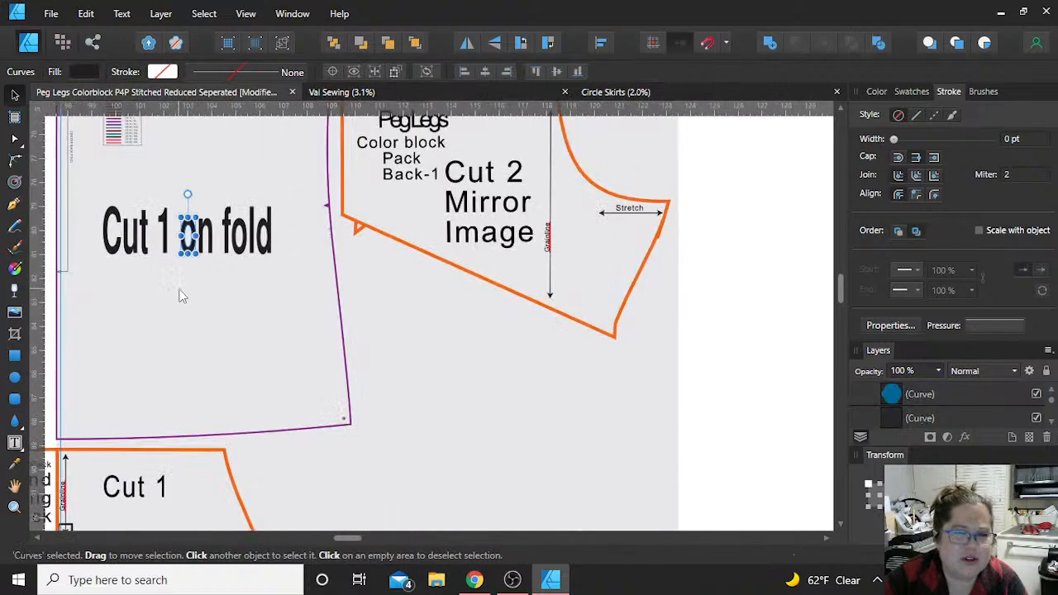
{"action": "left_click", "coordinate": [190, 227]}
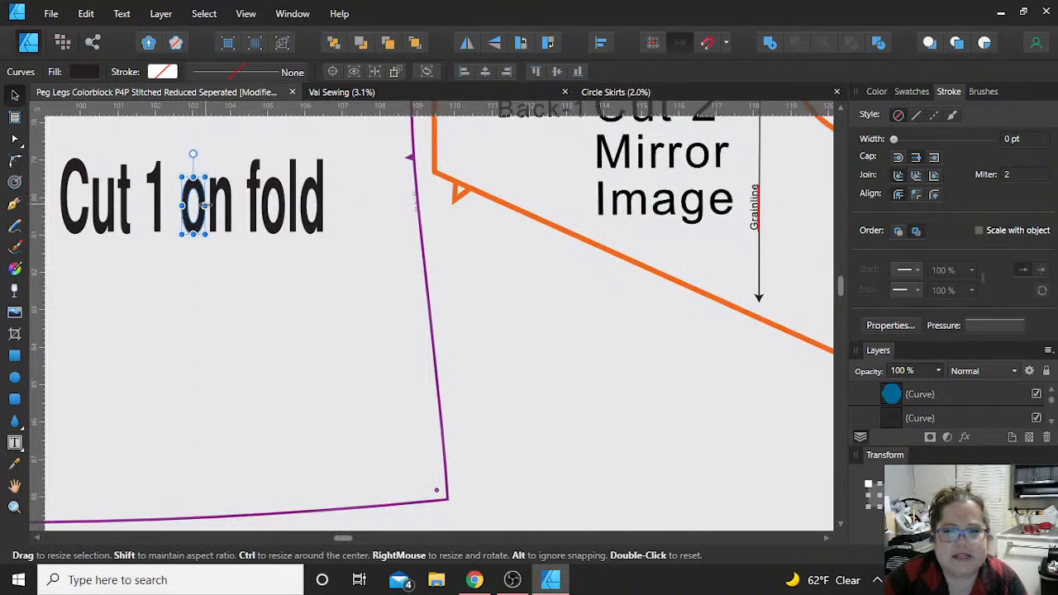
{"action": "left_click_drag", "start_coordinate": [205, 234], "coordinate": [263, 303]}
{"action": "key", "text": "ctrl+z"}
{"action": "scroll", "coordinate": [196, 281], "scroll_direction": "up", "scroll_amount": 2}
{"action": "scroll", "coordinate": [196, 281], "scroll_direction": "down", "scroll_amount": 3}
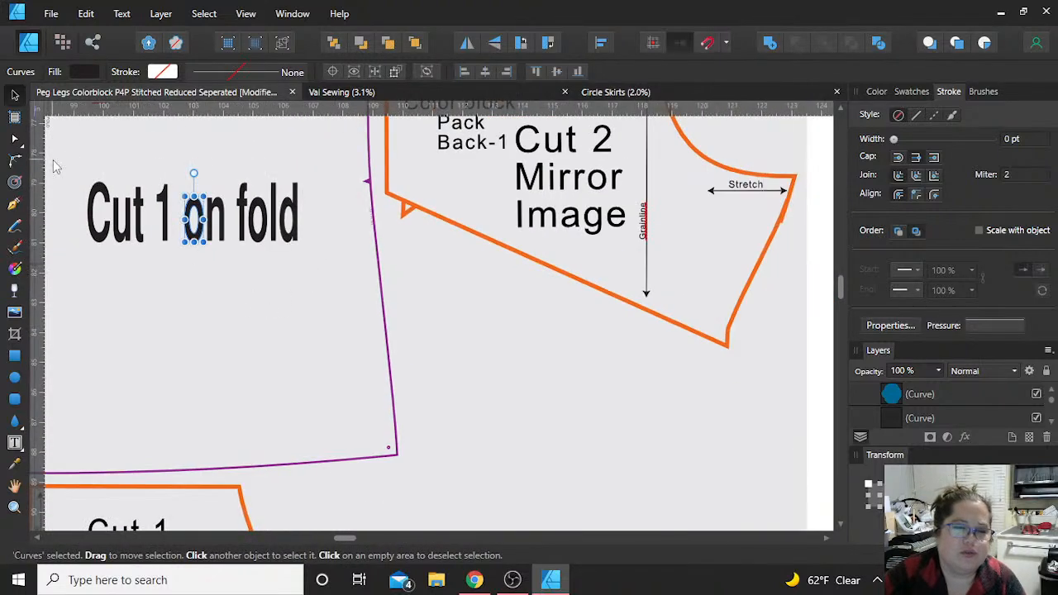
{"action": "left_click", "coordinate": [72, 173]}
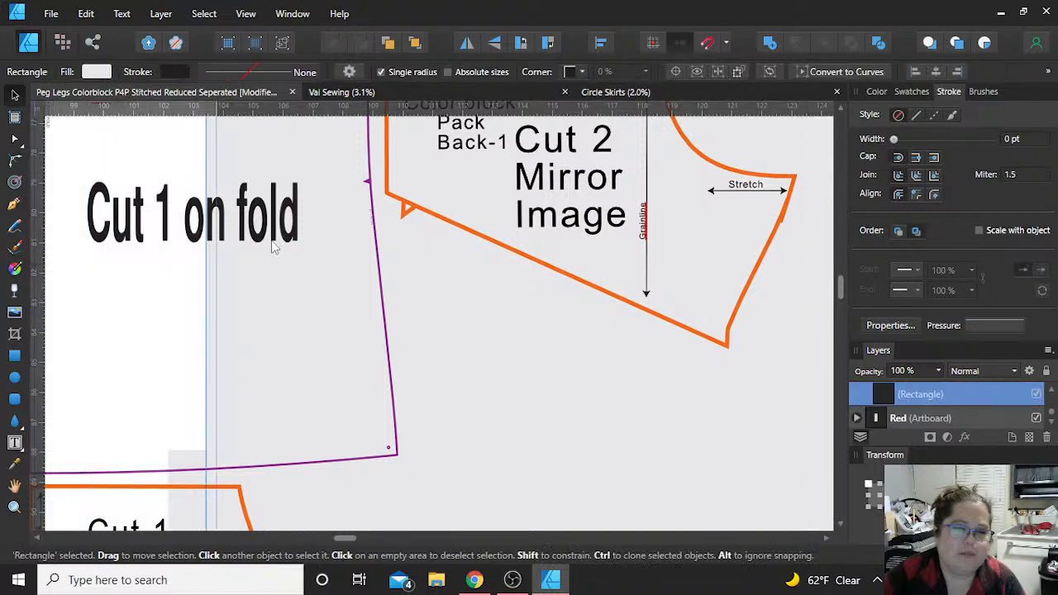
{"action": "key", "text": "ctrl+z"}
Step: Select a single letter of the "Cut 1 on fold" label and shift the gray background rectangle about 13 in right of the fold guide
{"action": "left_click", "coordinate": [264, 236]}
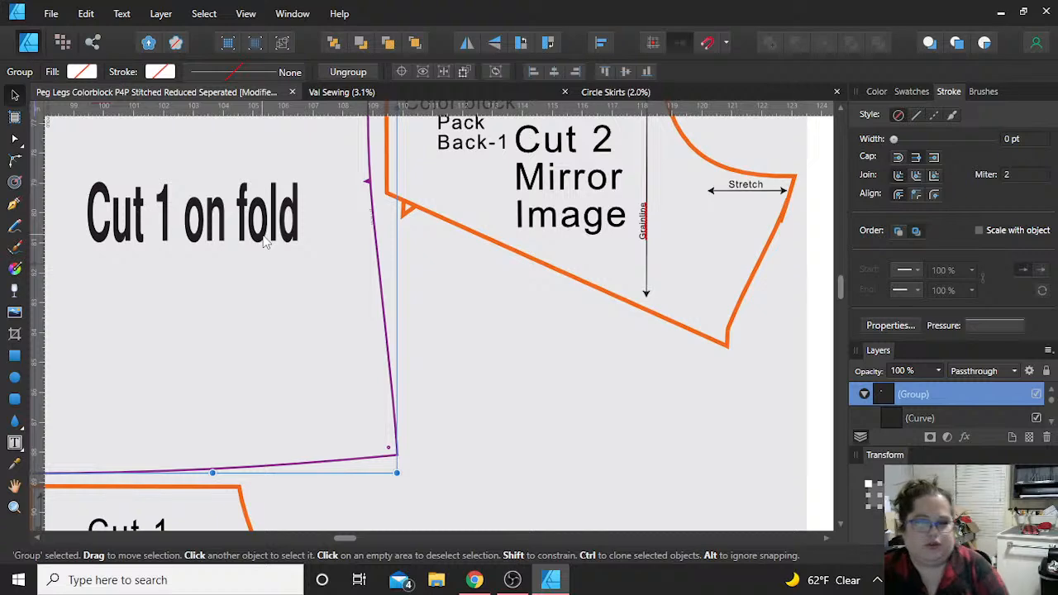
{"action": "double_click", "coordinate": [267, 233]}
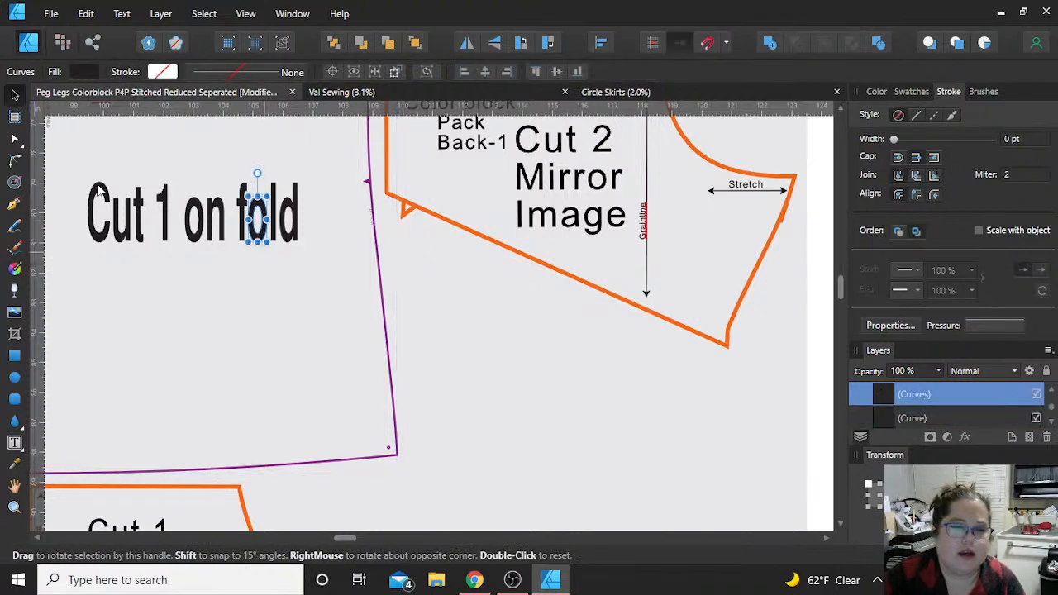
{"action": "left_click_drag", "start_coordinate": [83, 166], "coordinate": [516, 186]}
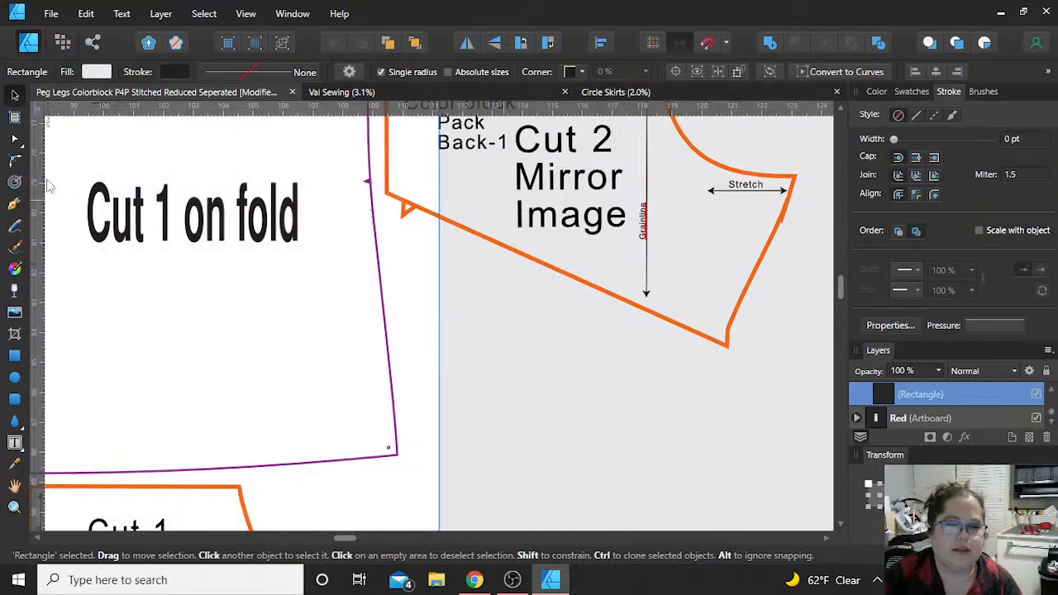
{"action": "left_click_drag", "start_coordinate": [71, 161], "coordinate": [297, 240]}
Step: Ungroup the Back-1 piece's text repeatedly until the "Color block Pack Back-1" label is a separate editable text object
{"action": "scroll", "coordinate": [331, 256], "scroll_direction": "up", "scroll_amount": 3}
{"action": "left_click", "coordinate": [468, 273]}
{"action": "key", "text": "ctrl+g"}
{"action": "key", "text": "ctrl+shift+g"}
{"action": "left_click", "coordinate": [466, 271]}
{"action": "key", "text": "ctrl+shift+g"}
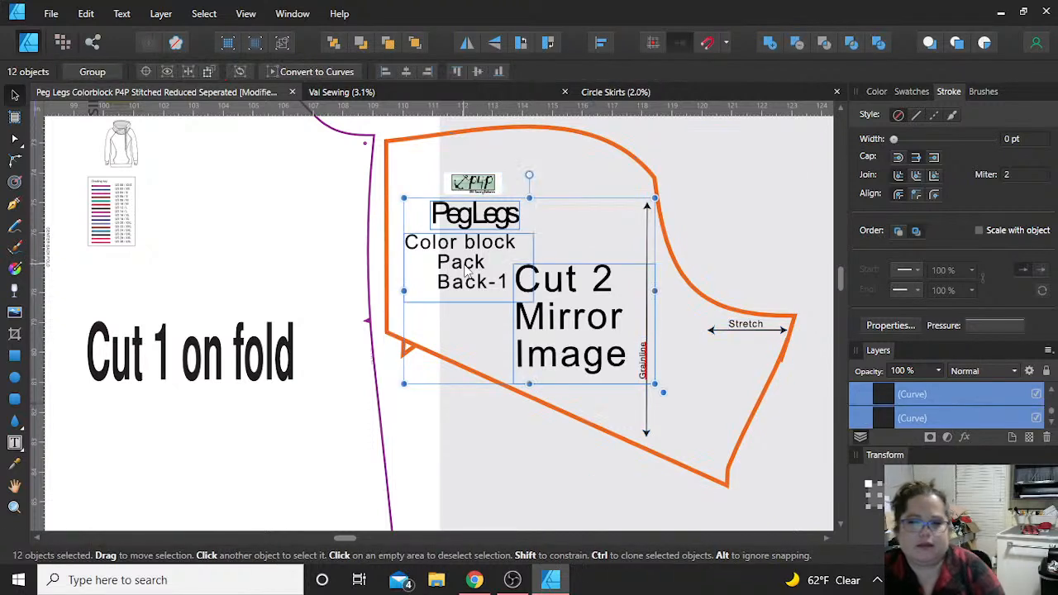
{"action": "left_click", "coordinate": [467, 271]}
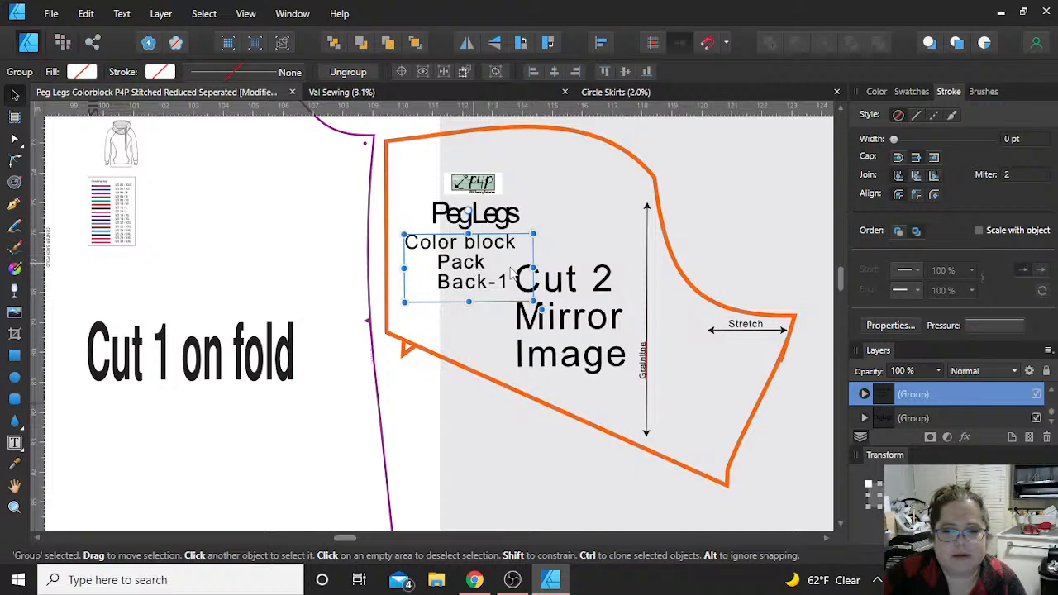
{"action": "key", "text": "ctrl+shift+g"}
{"action": "left_click", "coordinate": [512, 269]}
{"action": "left_click", "coordinate": [428, 251]}
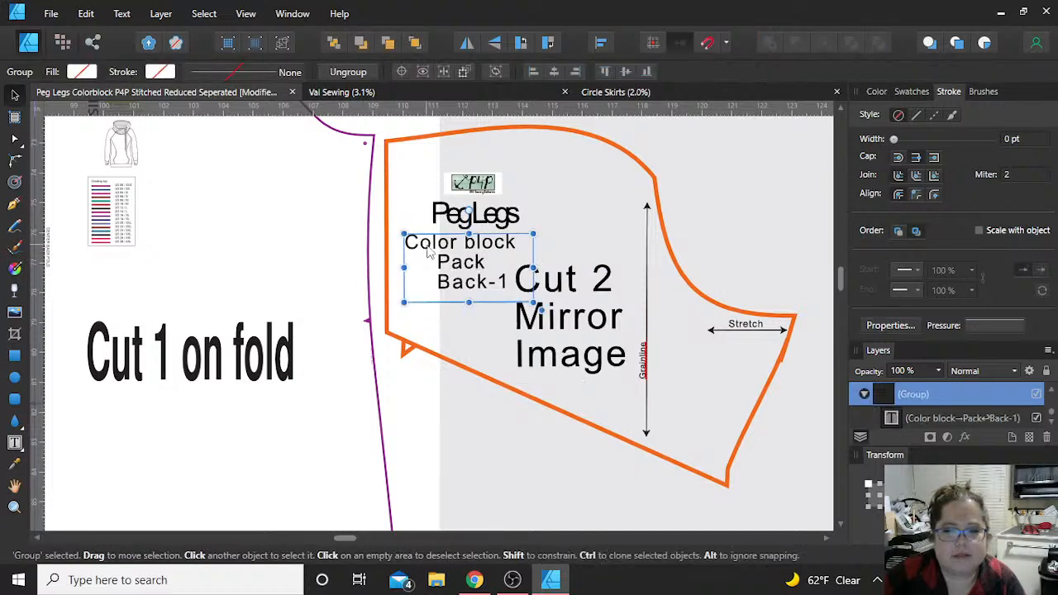
{"action": "key", "text": "ctrl+shift+g"}
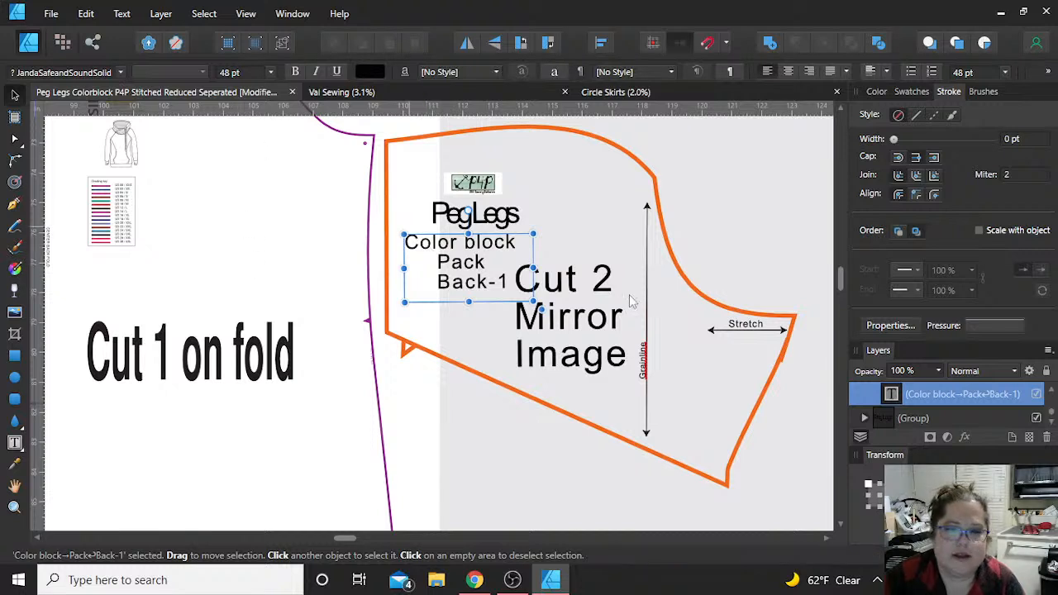
Step: Try a 144 pt font size on the "Color block Pack Back-1" label, enlarge its text frame and move it off the piece
{"action": "left_click", "coordinate": [269, 72]}
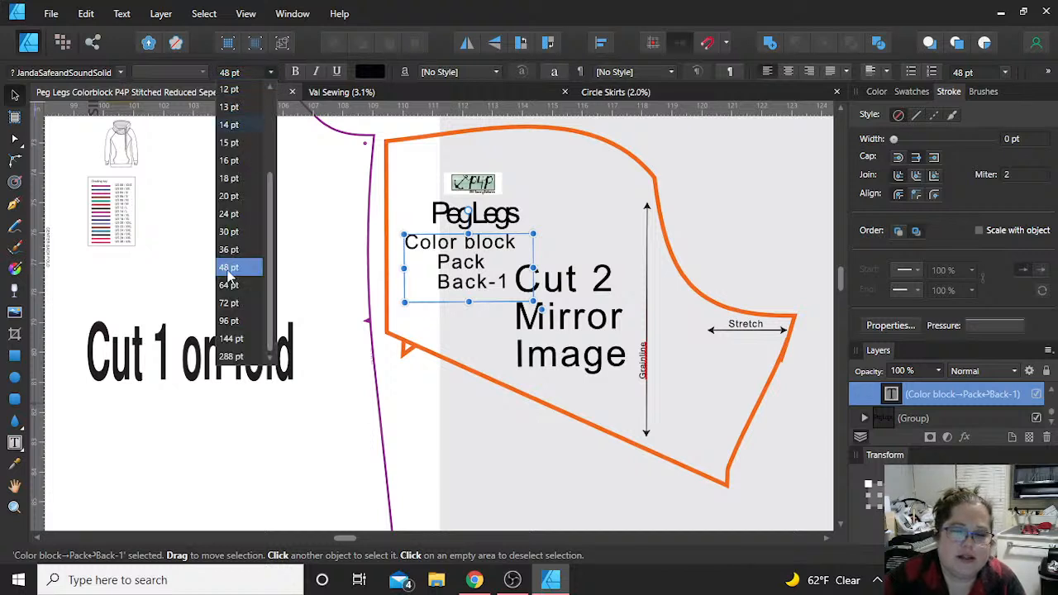
{"action": "left_click", "coordinate": [230, 338]}
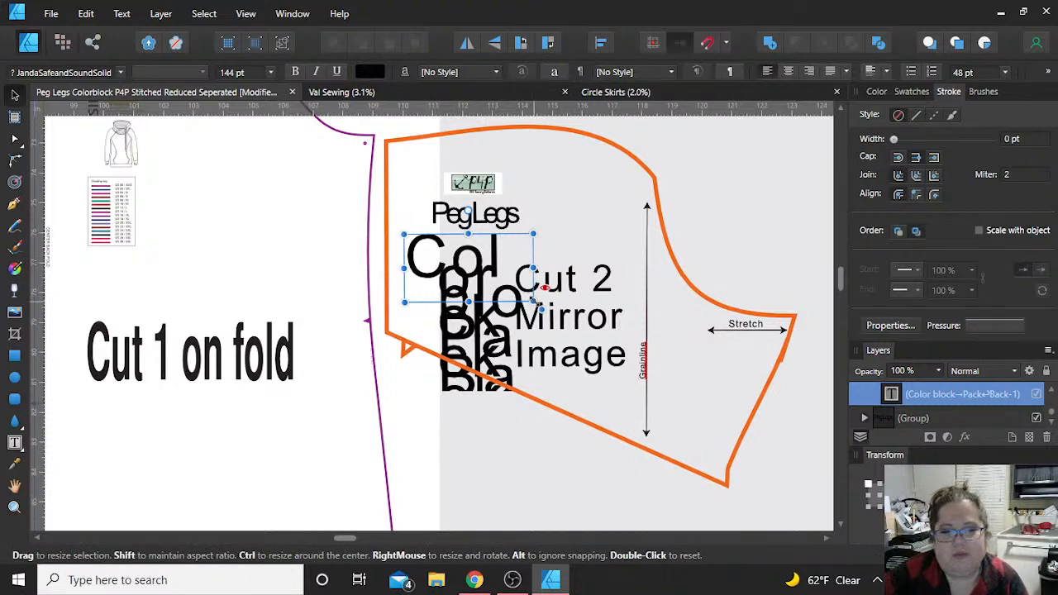
{"action": "left_click_drag", "start_coordinate": [535, 301], "coordinate": [659, 376]}
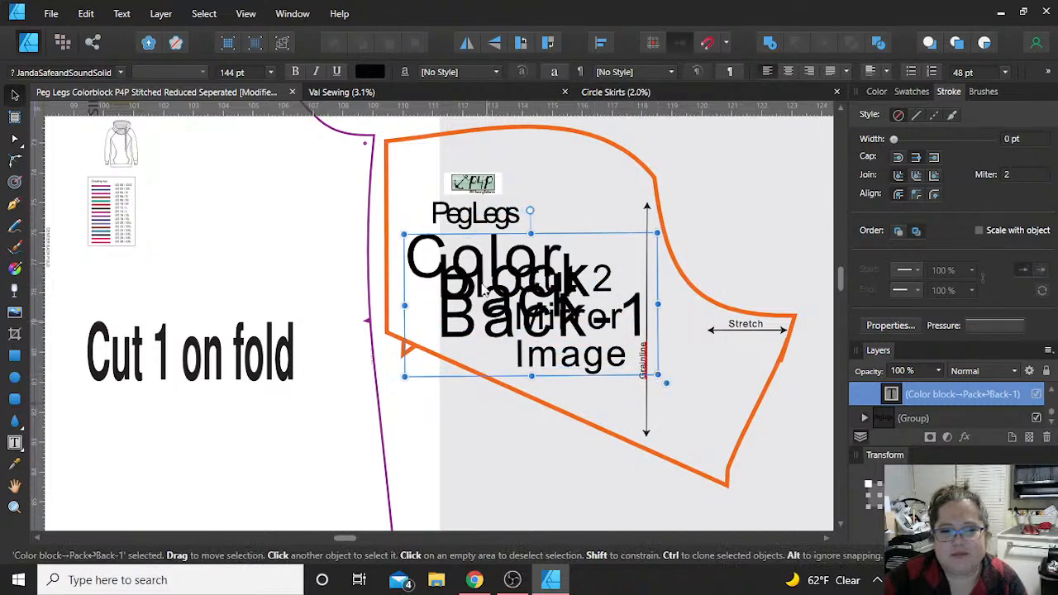
{"action": "left_click_drag", "start_coordinate": [505, 275], "coordinate": [276, 192]}
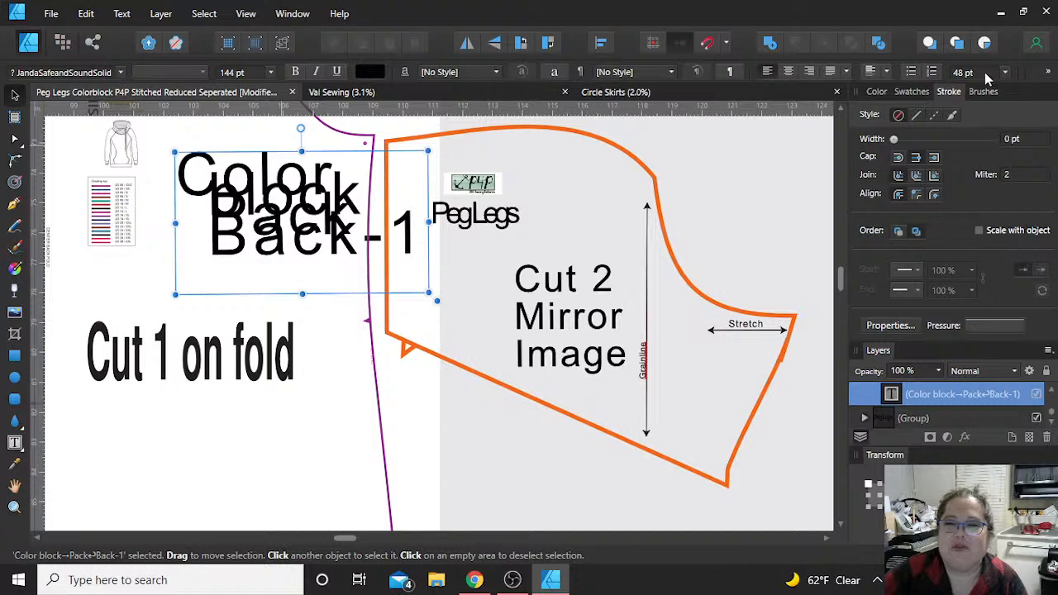
Step: Try a paragraph leading of 144 pt on the enlarged label and move its frame slightly up
{"action": "left_click", "coordinate": [985, 72]}
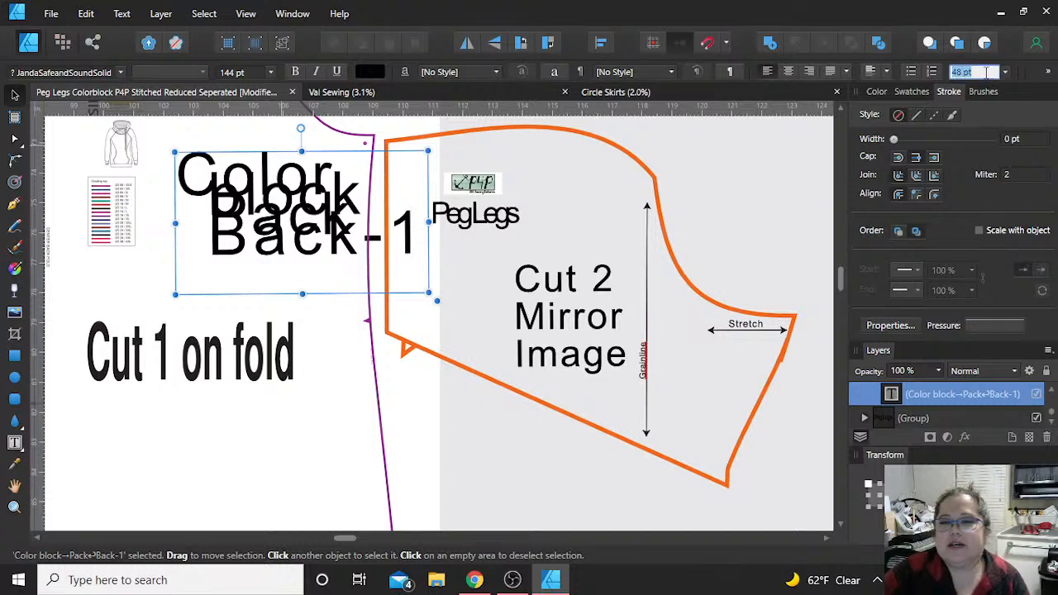
{"action": "type", "text": "144"}
{"action": "key", "text": "Return"}
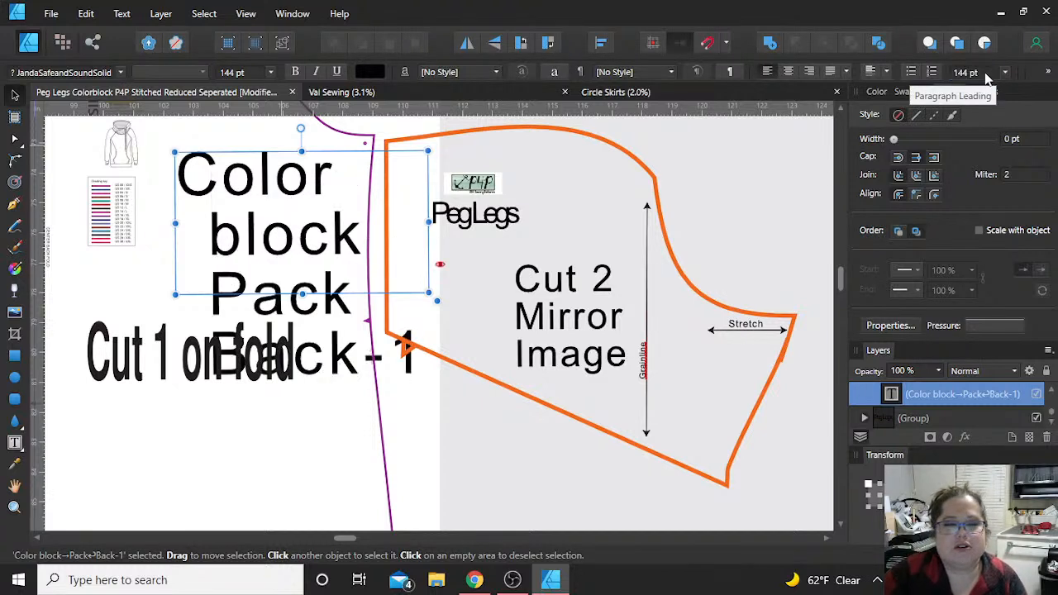
{"action": "left_click_drag", "start_coordinate": [275, 217], "coordinate": [256, 166]}
Step: Undo the move, leading and font size changes made to the "Color block Pack Back-1" label
{"action": "key", "text": "ctrl+z"}
{"action": "key", "text": "ctrl+z"}
{"action": "key", "text": "ctrl+z"}
{"action": "key", "text": "ctrl+z"}
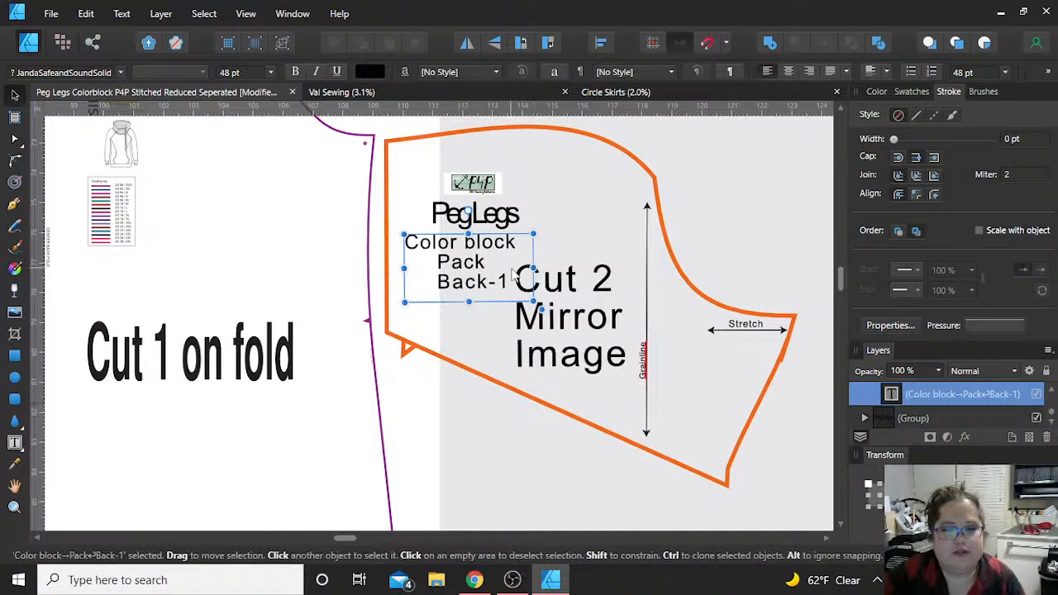
Step: Review the topic notes above the Power Mesh Interlining and Black artboards to see what remains to be covered
{"action": "scroll", "coordinate": [512, 275], "scroll_direction": "down", "scroll_amount": 8}
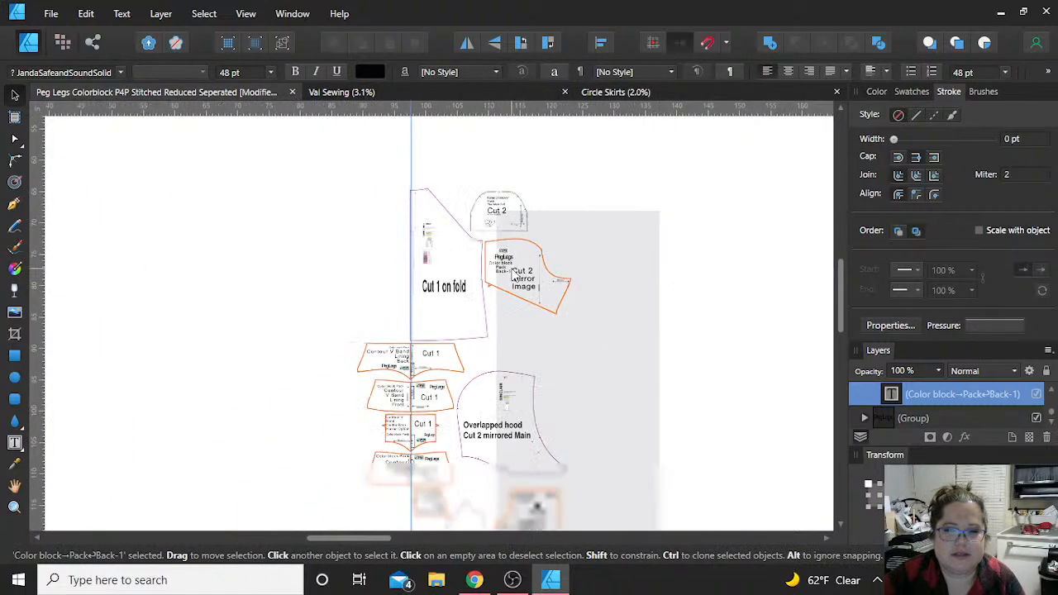
{"action": "scroll", "coordinate": [451, 285], "scroll_direction": "down", "scroll_amount": 3}
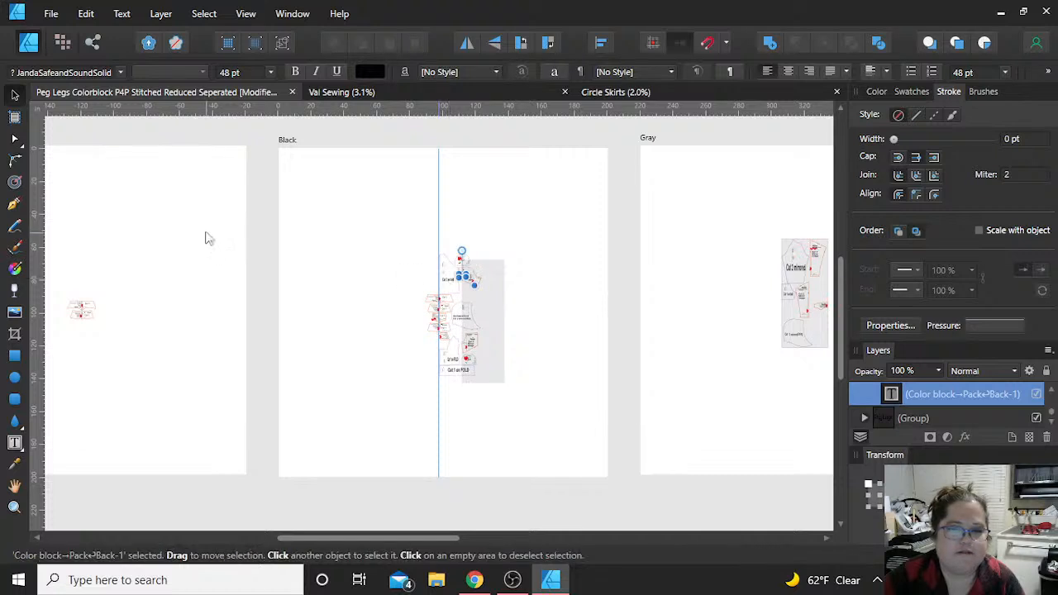
{"action": "scroll", "coordinate": [207, 238], "scroll_direction": "left", "scroll_amount": 5}
{"action": "scroll", "coordinate": [207, 237], "scroll_direction": "left", "scroll_amount": 2}
{"action": "scroll", "coordinate": [206, 236], "scroll_direction": "up", "scroll_amount": 5}
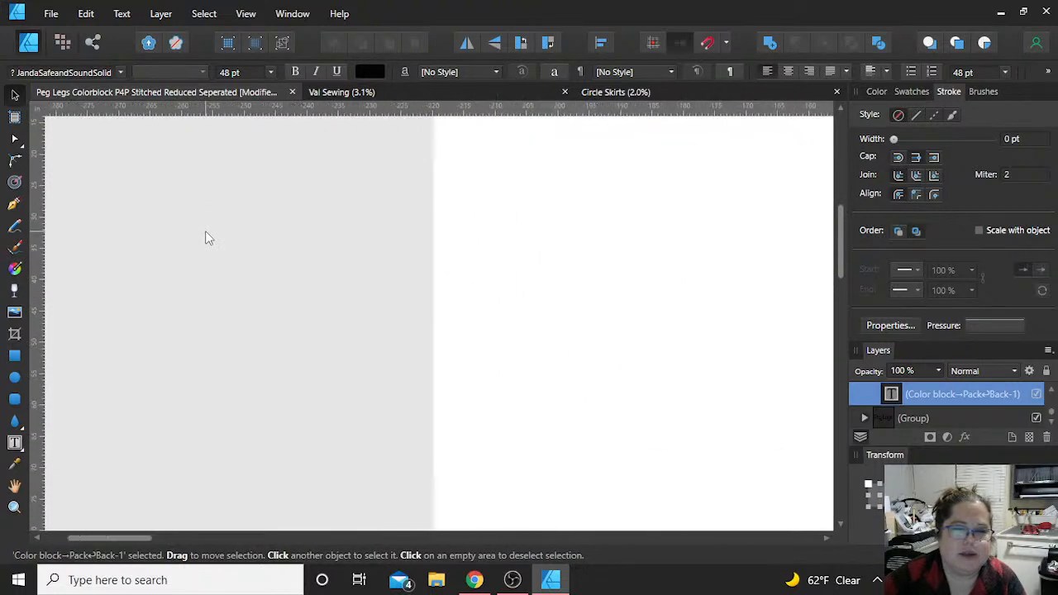
{"action": "scroll", "coordinate": [206, 237], "scroll_direction": "down", "scroll_amount": 3}
{"action": "scroll", "coordinate": [306, 251], "scroll_direction": "up", "scroll_amount": 3}
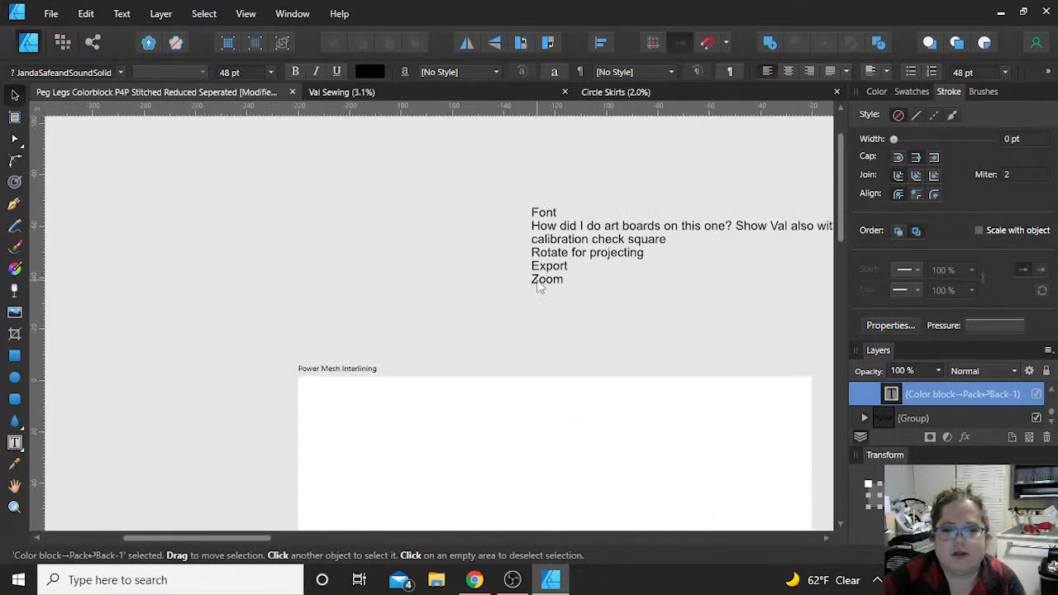
{"action": "scroll", "coordinate": [538, 281], "scroll_direction": "right", "scroll_amount": 4}
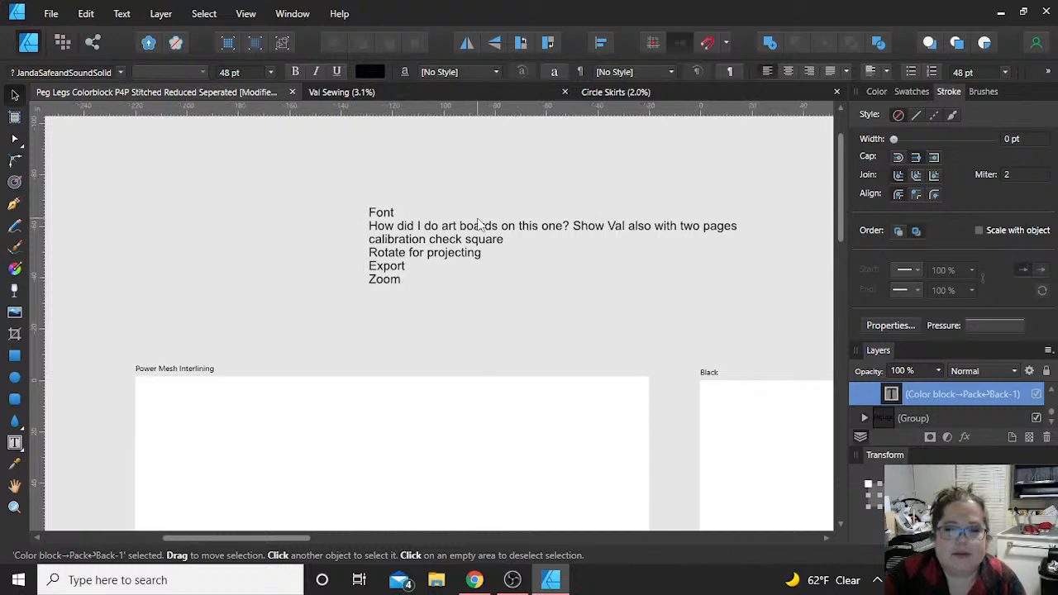
{"action": "left_click", "coordinate": [496, 237]}
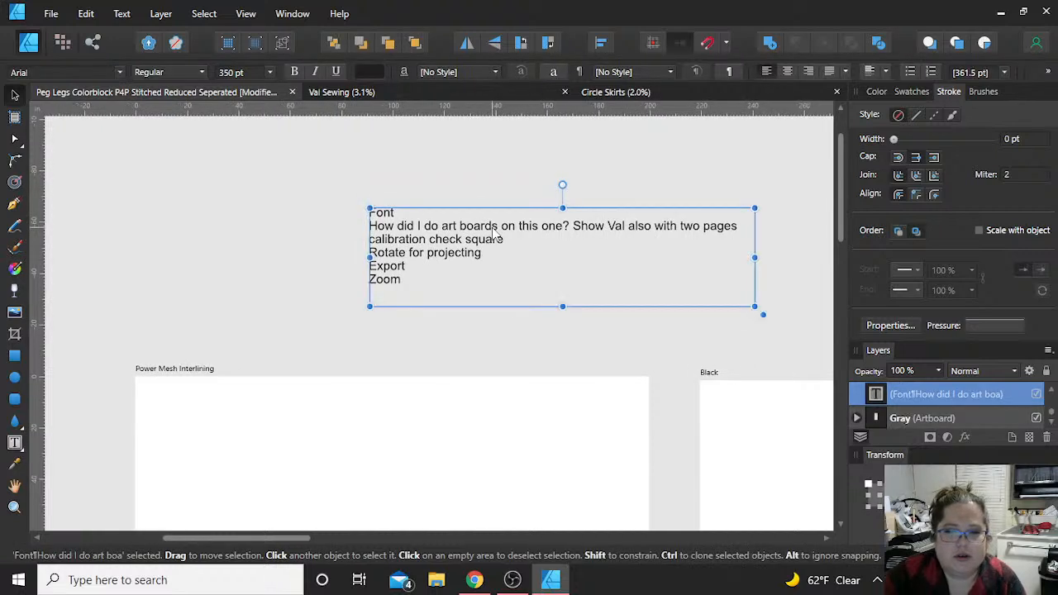
{"action": "left_click", "coordinate": [257, 237]}
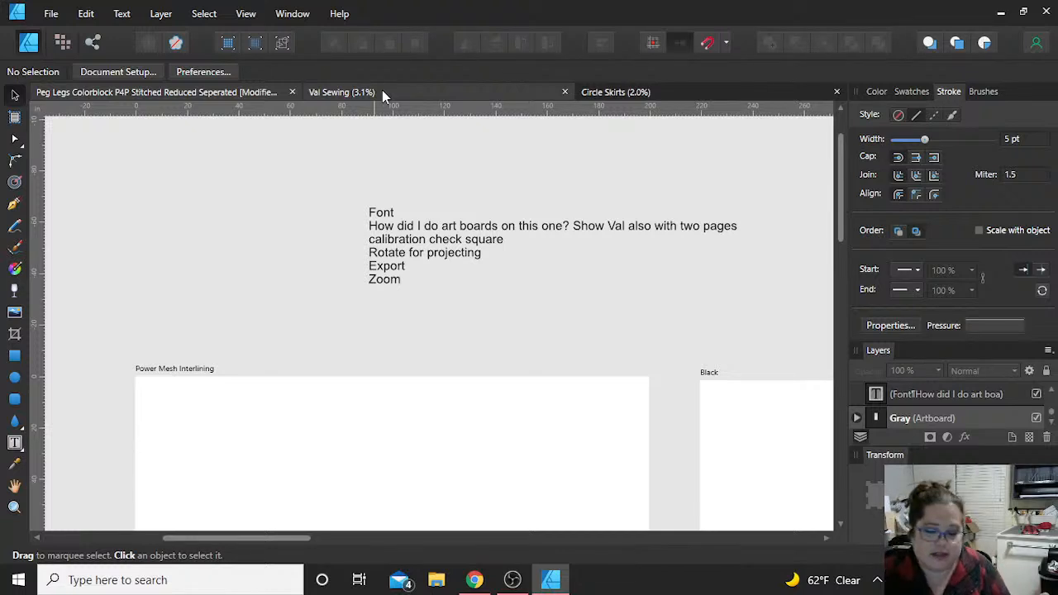
Step: Switch to the Val Sewing document and examine the 16x24 Check rectangle and the Cable layout on Page 1
{"action": "scroll", "coordinate": [288, 247], "scroll_direction": "down", "scroll_amount": 2}
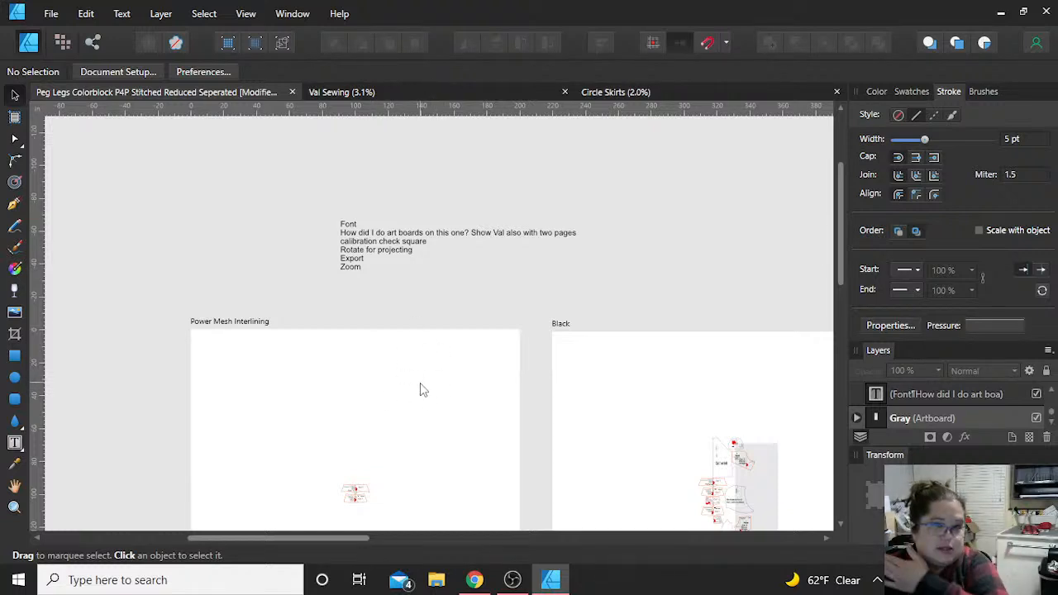
{"action": "left_click", "coordinate": [383, 93]}
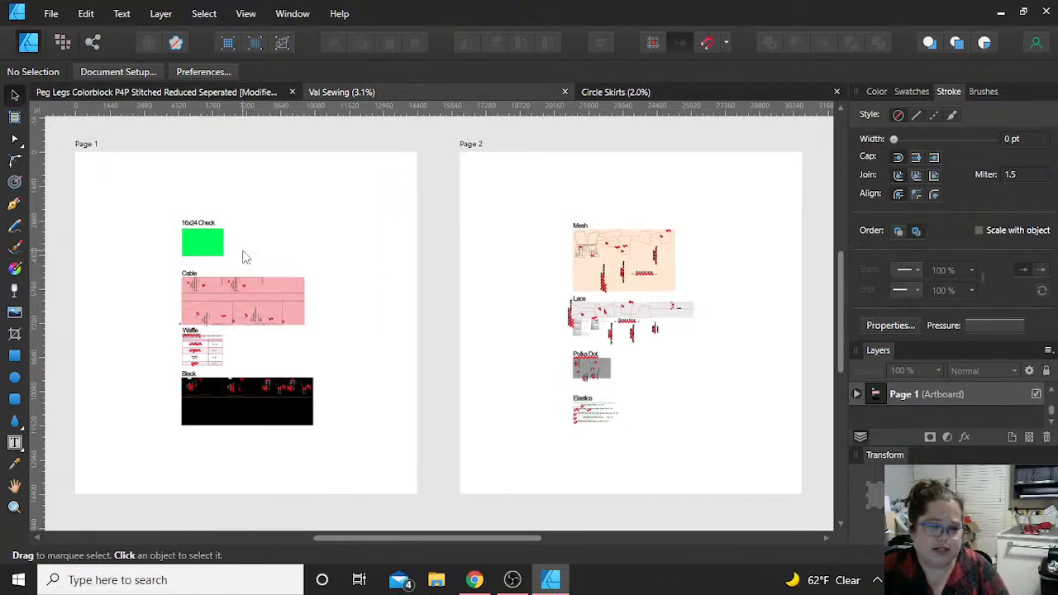
{"action": "scroll", "coordinate": [243, 255], "scroll_direction": "up", "scroll_amount": 5}
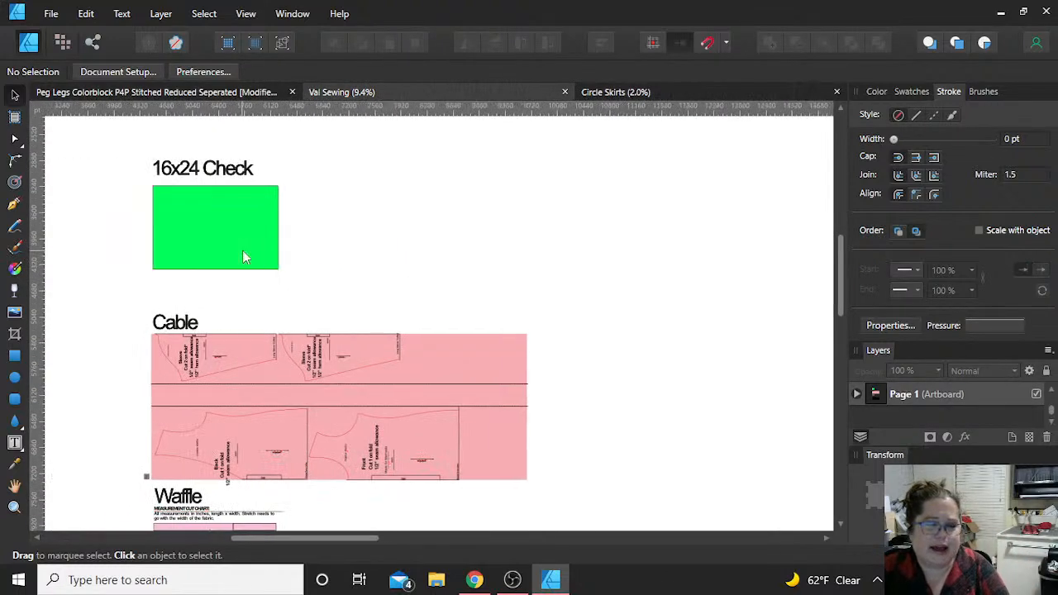
Step: Compare the Page 1 and Page 2 layouts and examine how the fabric sections align beneath the 16x24 Check label
{"action": "scroll", "coordinate": [509, 315], "scroll_direction": "down", "scroll_amount": 8}
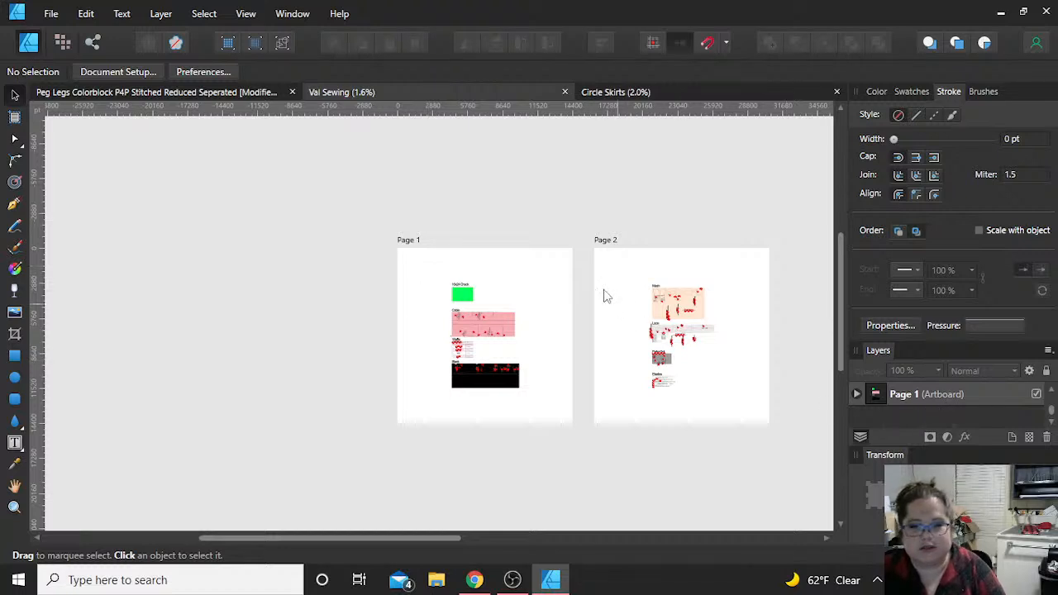
{"action": "scroll", "coordinate": [485, 335], "scroll_direction": "up", "scroll_amount": 3}
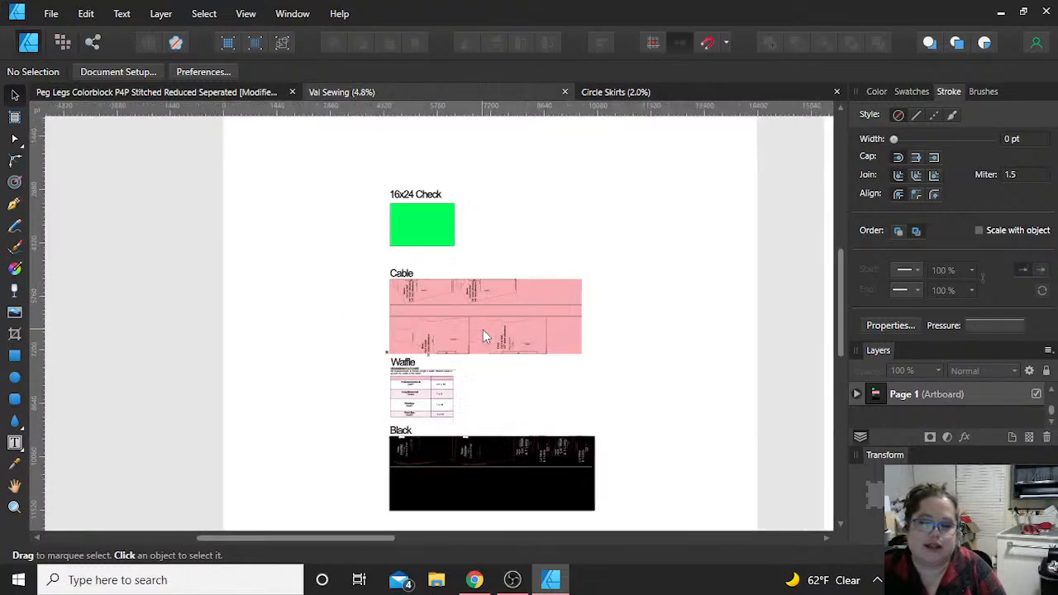
{"action": "scroll", "coordinate": [485, 335], "scroll_direction": "up", "scroll_amount": 1}
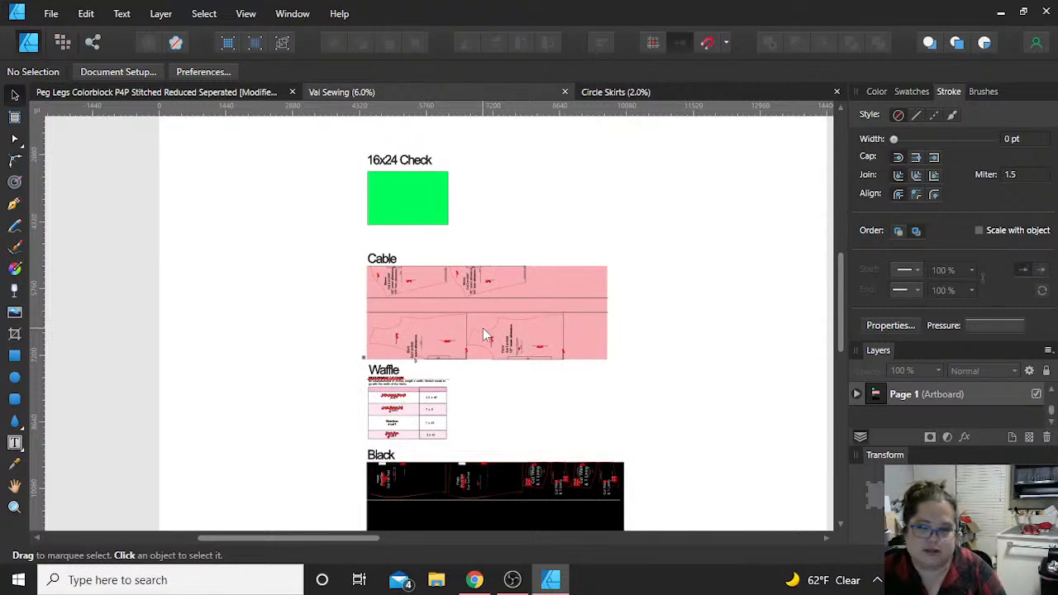
{"action": "scroll", "coordinate": [485, 335], "scroll_direction": "down", "scroll_amount": 2}
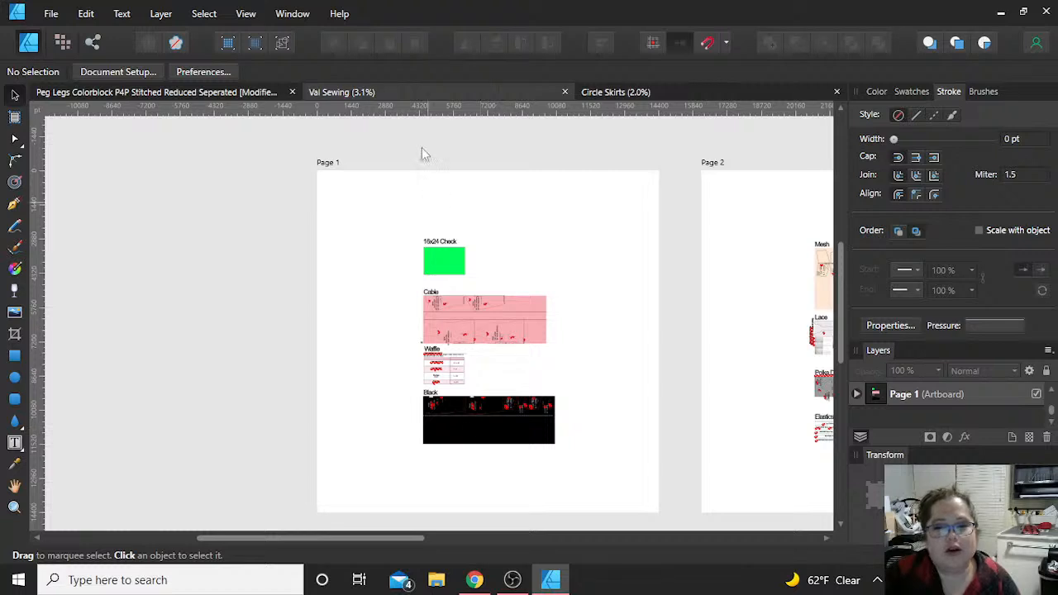
{"action": "left_click_drag", "start_coordinate": [38, 247], "coordinate": [104, 255]}
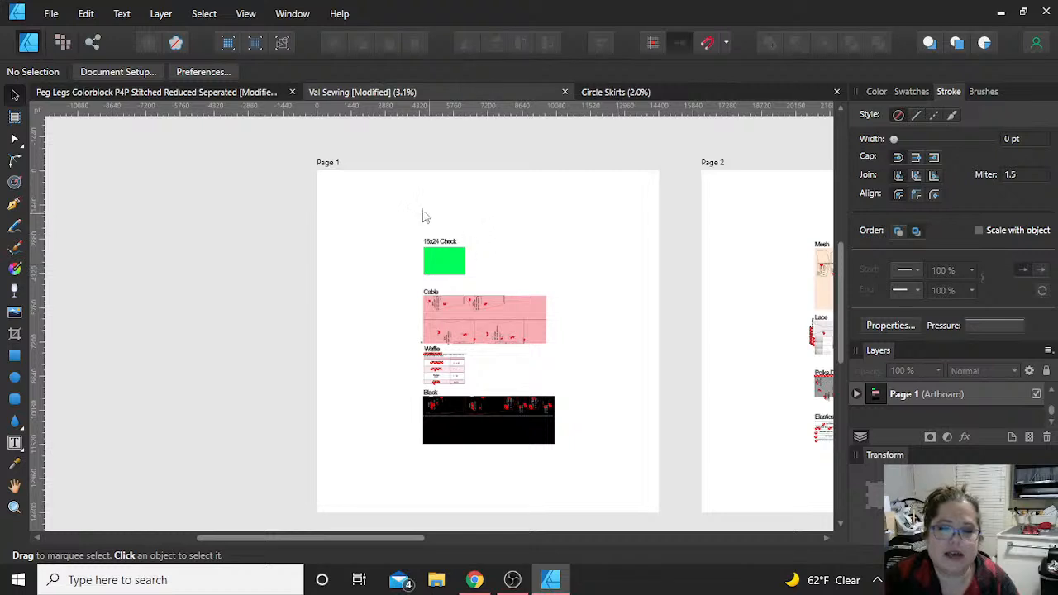
{"action": "scroll", "coordinate": [430, 235], "scroll_direction": "up", "scroll_amount": 5}
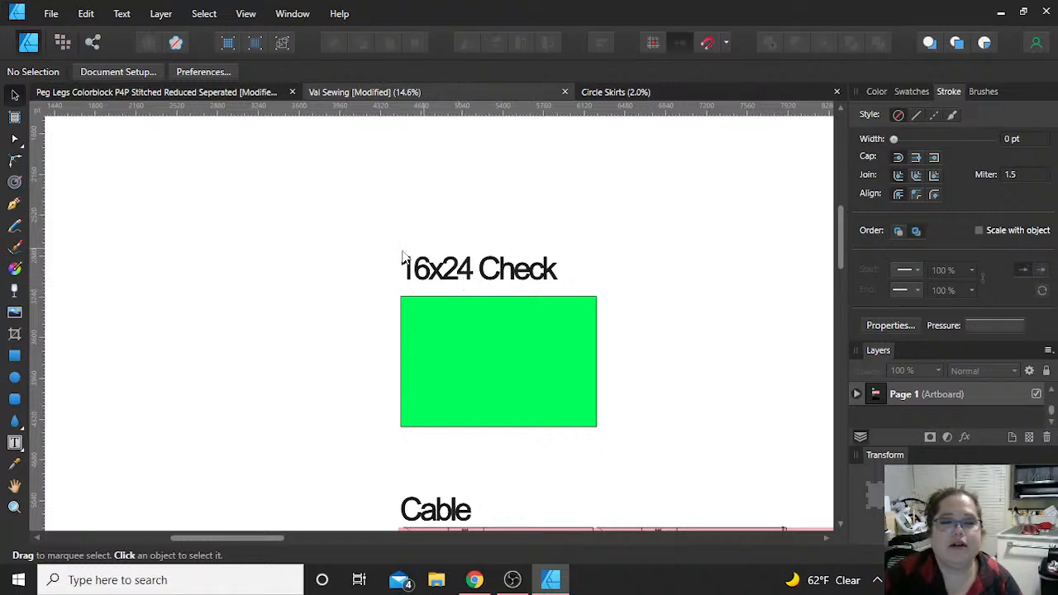
Step: Check the topic notes in the Peg Legs Colorblock document and examine the Cable, Waffle and Black layouts in Val Sewing
{"action": "left_click", "coordinate": [255, 94]}
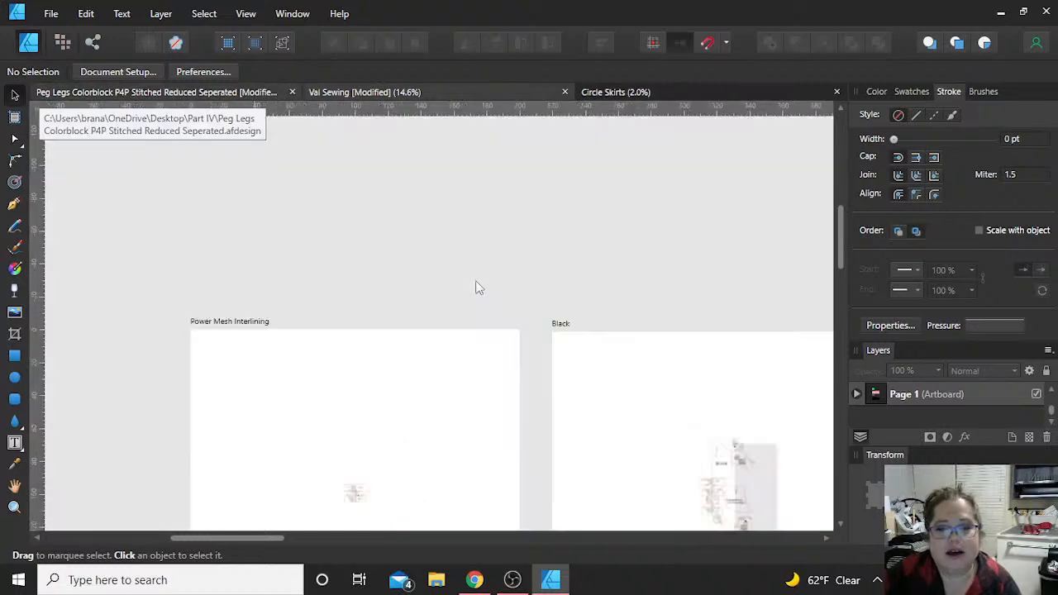
{"action": "scroll", "coordinate": [567, 438], "scroll_direction": "down", "scroll_amount": 2}
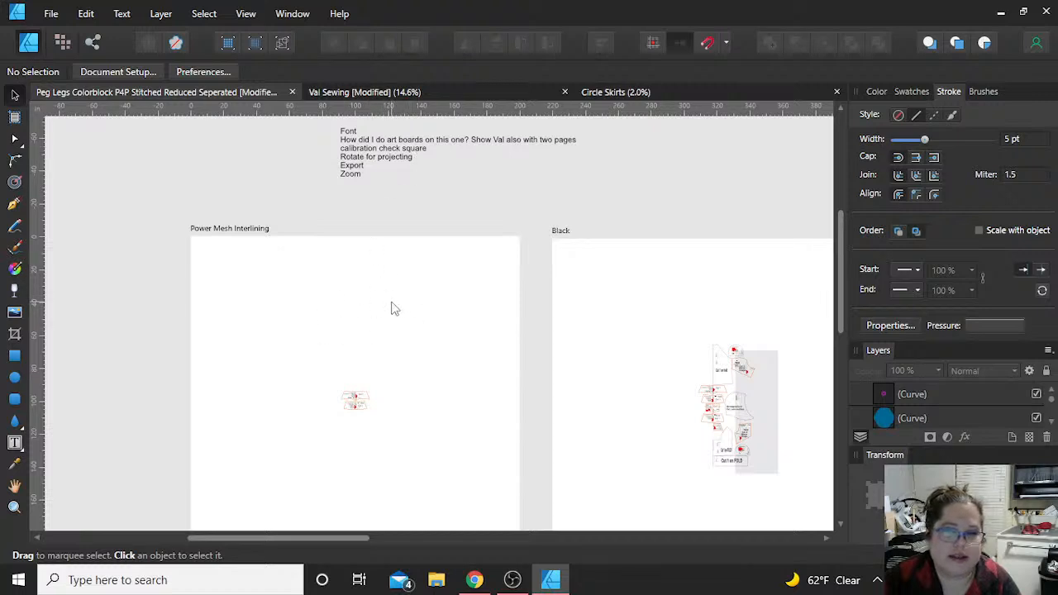
{"action": "left_click", "coordinate": [407, 94]}
{"action": "scroll", "coordinate": [545, 199], "scroll_direction": "down", "scroll_amount": 3}
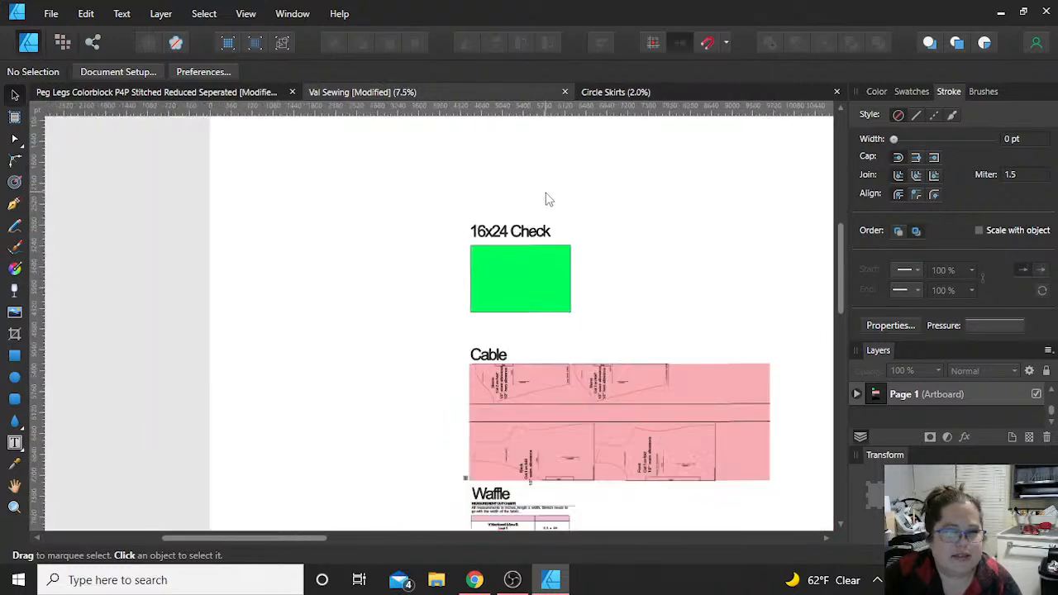
{"action": "scroll", "coordinate": [644, 220], "scroll_direction": "right", "scroll_amount": 2}
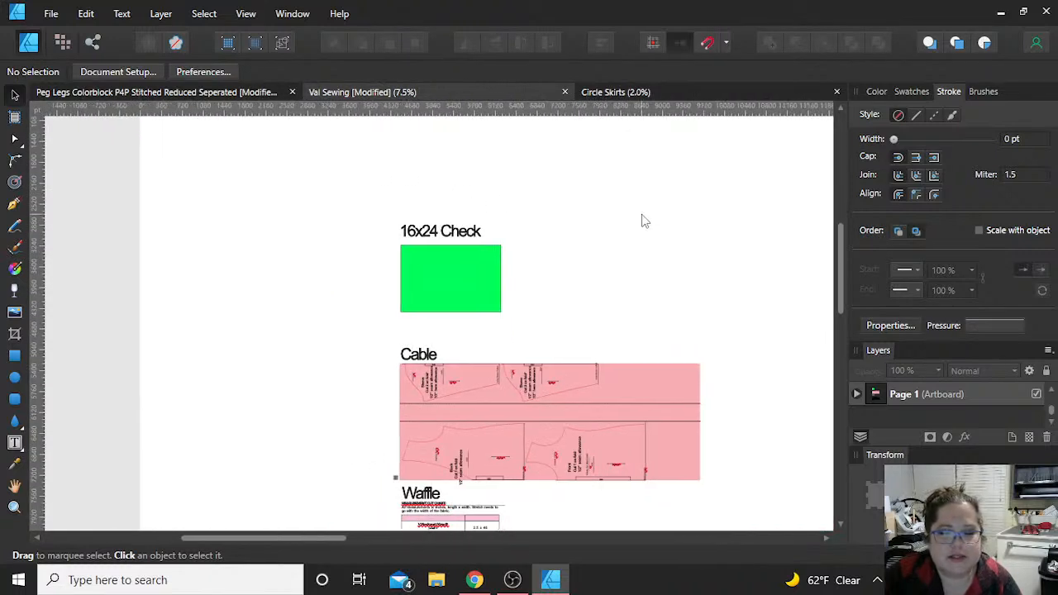
{"action": "scroll", "coordinate": [645, 221], "scroll_direction": "down", "scroll_amount": 1}
{"action": "scroll", "coordinate": [645, 221], "scroll_direction": "down", "scroll_amount": 1}
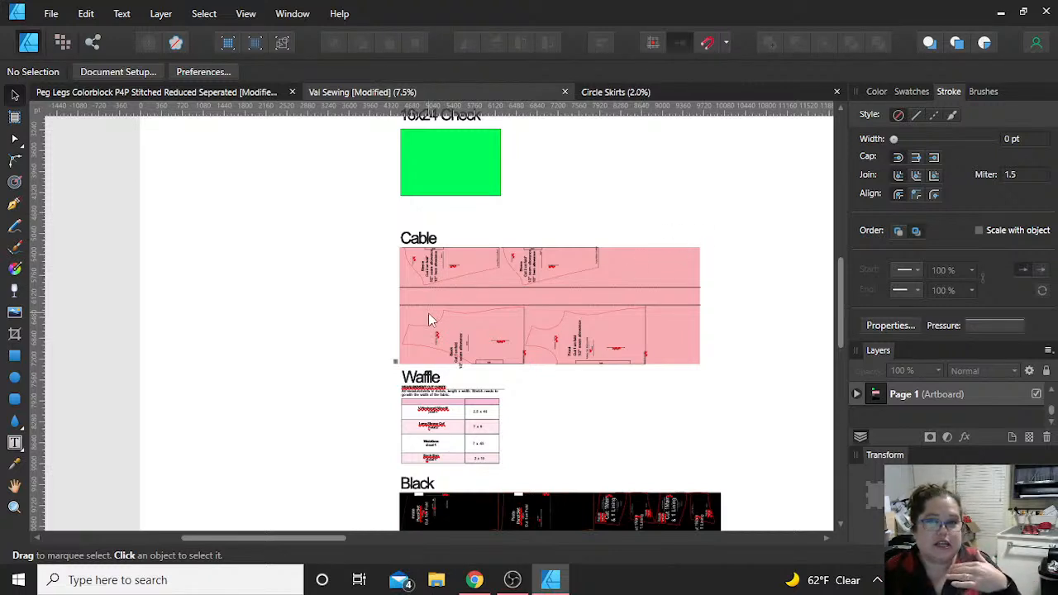
{"action": "scroll", "coordinate": [595, 228], "scroll_direction": "down", "scroll_amount": 2}
{"action": "scroll", "coordinate": [647, 174], "scroll_direction": "down", "scroll_amount": 1}
{"action": "scroll", "coordinate": [647, 176], "scroll_direction": "down", "scroll_amount": 1}
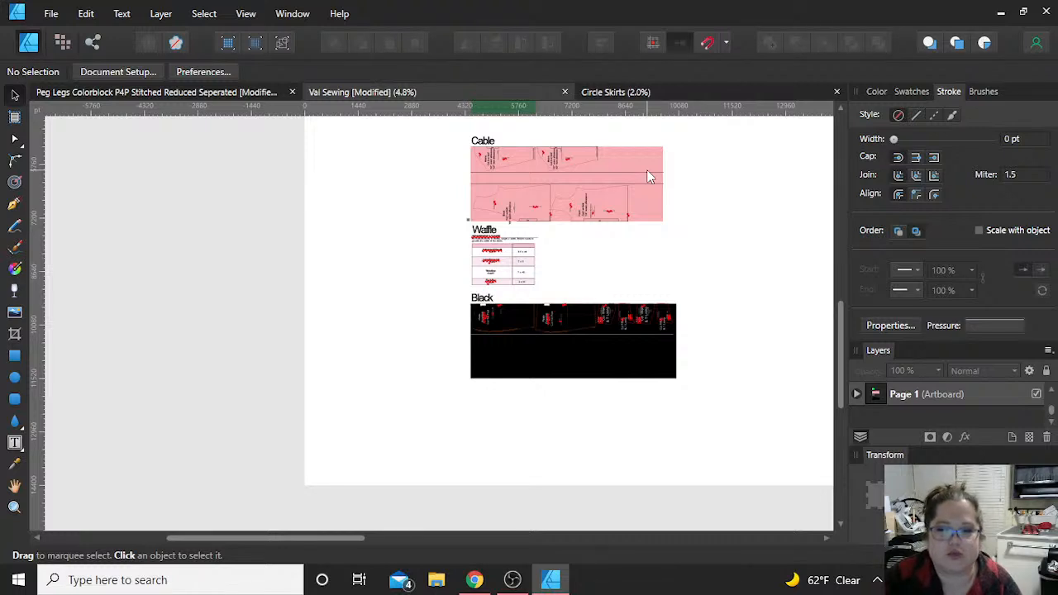
{"action": "scroll", "coordinate": [710, 258], "scroll_direction": "down", "scroll_amount": 1}
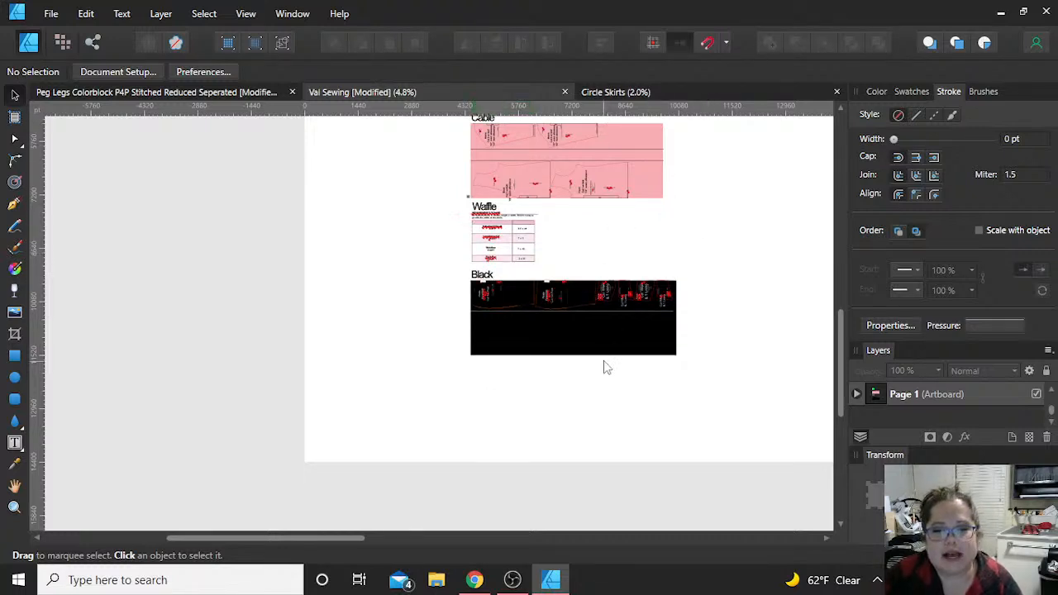
{"action": "scroll", "coordinate": [604, 366], "scroll_direction": "right", "scroll_amount": 5}
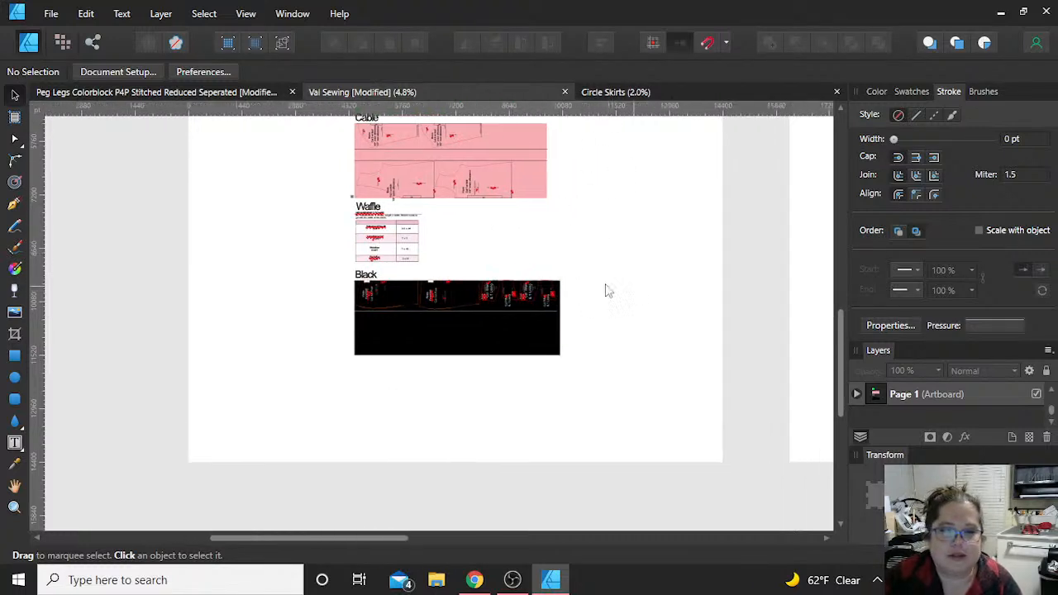
Step: In the Peg Legs Colorblock document, rotate the Gray artboard's layout 90° counterclockwise, group it and centre it vertically on the artboard
{"action": "left_click", "coordinate": [264, 91]}
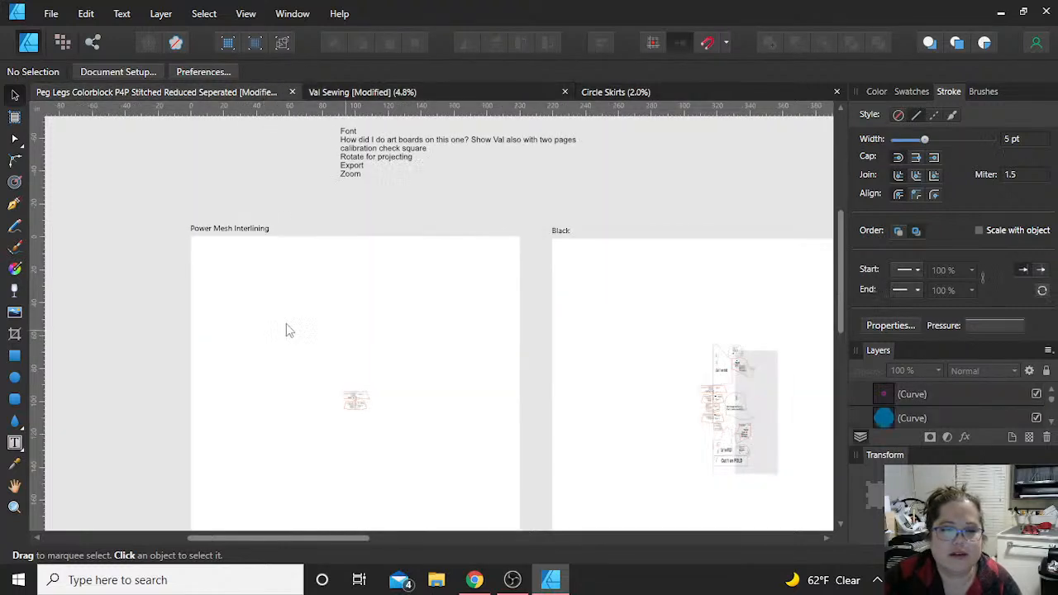
{"action": "scroll", "coordinate": [691, 321], "scroll_direction": "right", "scroll_amount": 10}
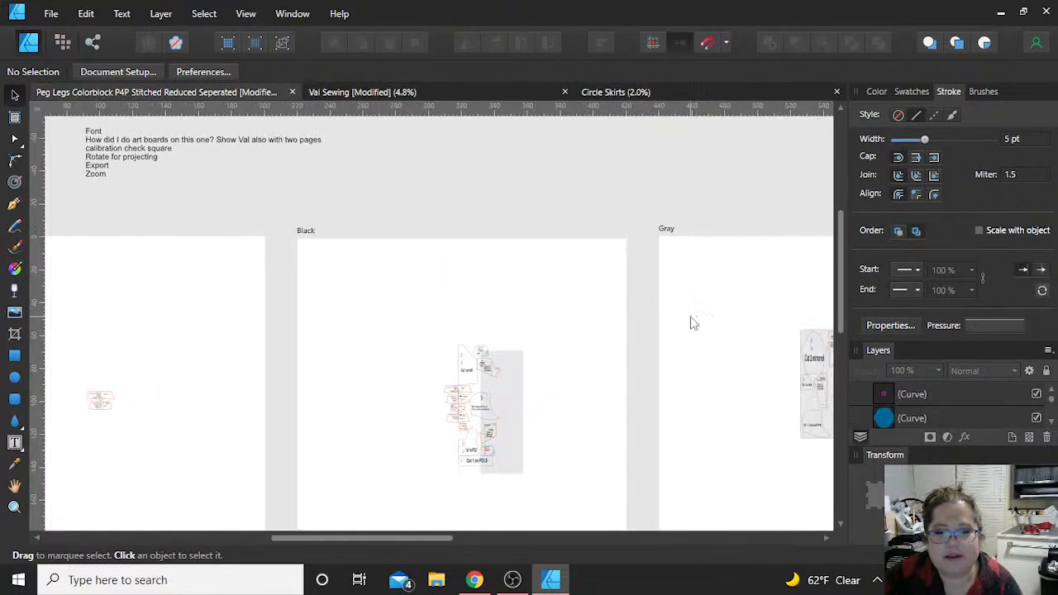
{"action": "scroll", "coordinate": [691, 320], "scroll_direction": "right", "scroll_amount": 6}
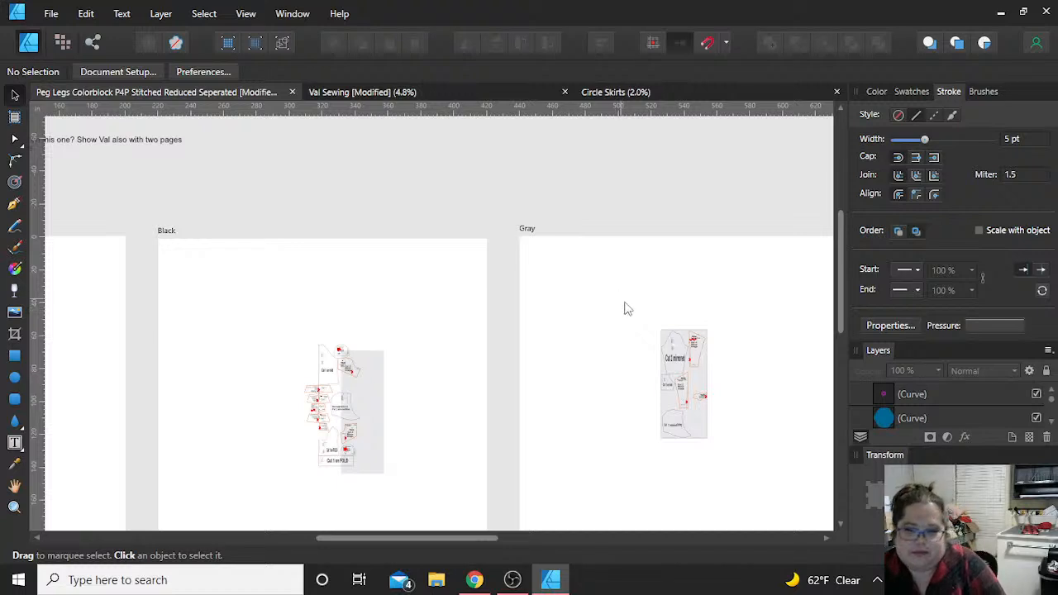
{"action": "scroll", "coordinate": [625, 307], "scroll_direction": "down", "scroll_amount": 3}
{"action": "left_click_drag", "start_coordinate": [543, 296], "coordinate": [685, 467]}
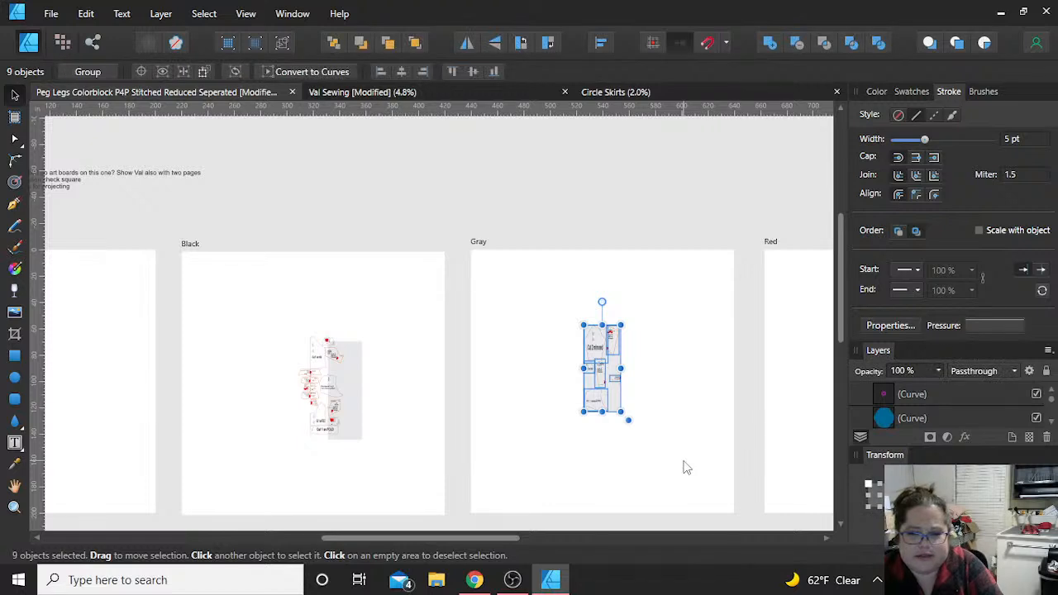
{"action": "left_click", "coordinate": [523, 45]}
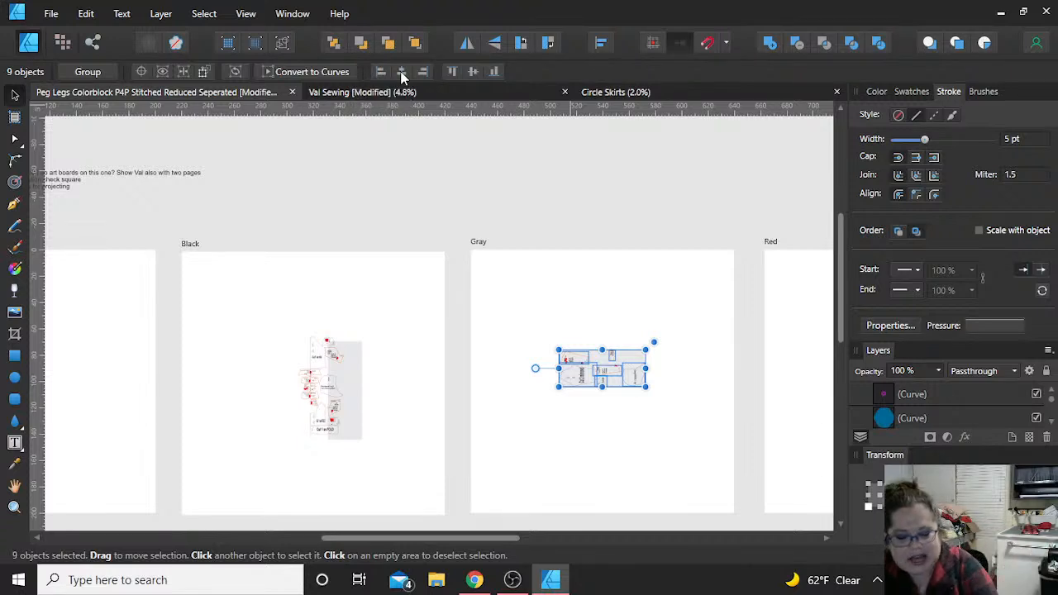
{"action": "key", "text": "ctrl+g"}
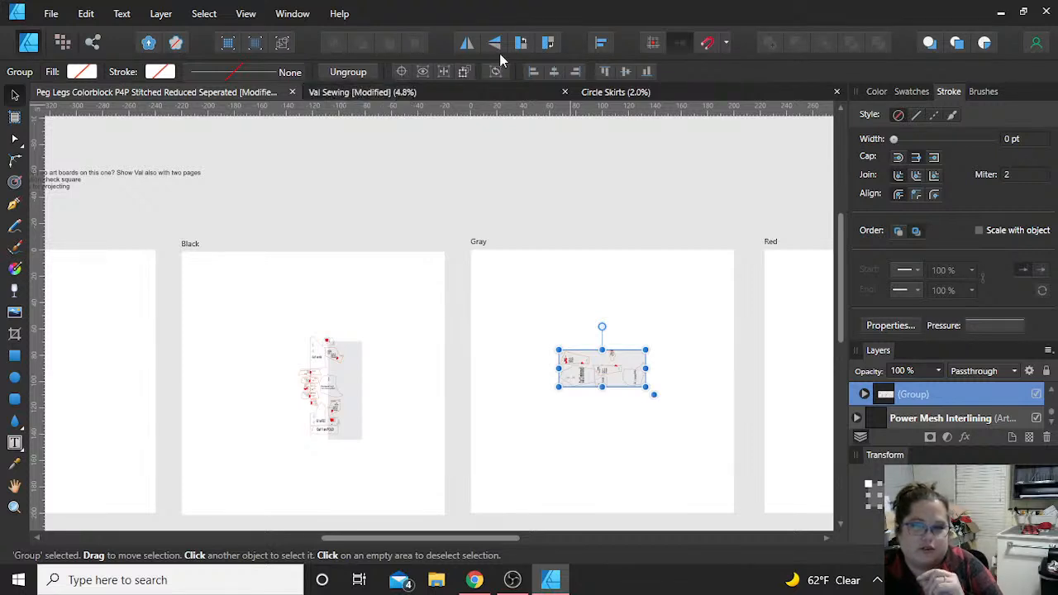
{"action": "left_click", "coordinate": [627, 72]}
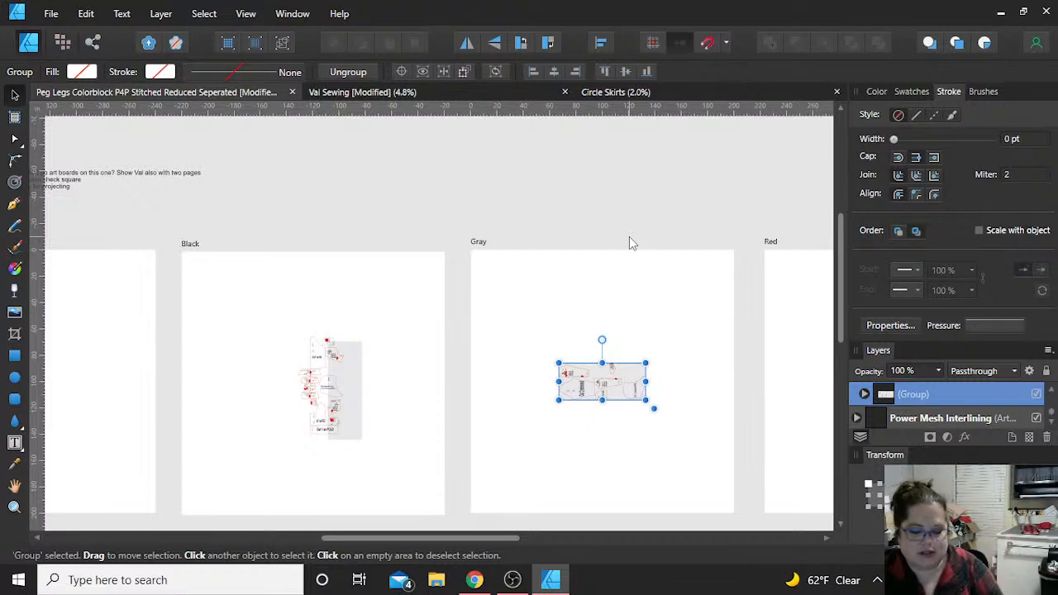
Step: Align the Red artboard's ungrouped objects to their vertical middle and horizontal centre, and remove the vertical guide from that artboard
{"action": "scroll", "coordinate": [632, 242], "scroll_direction": "down", "scroll_amount": 3}
{"action": "scroll", "coordinate": [771, 278], "scroll_direction": "left", "scroll_amount": 3}
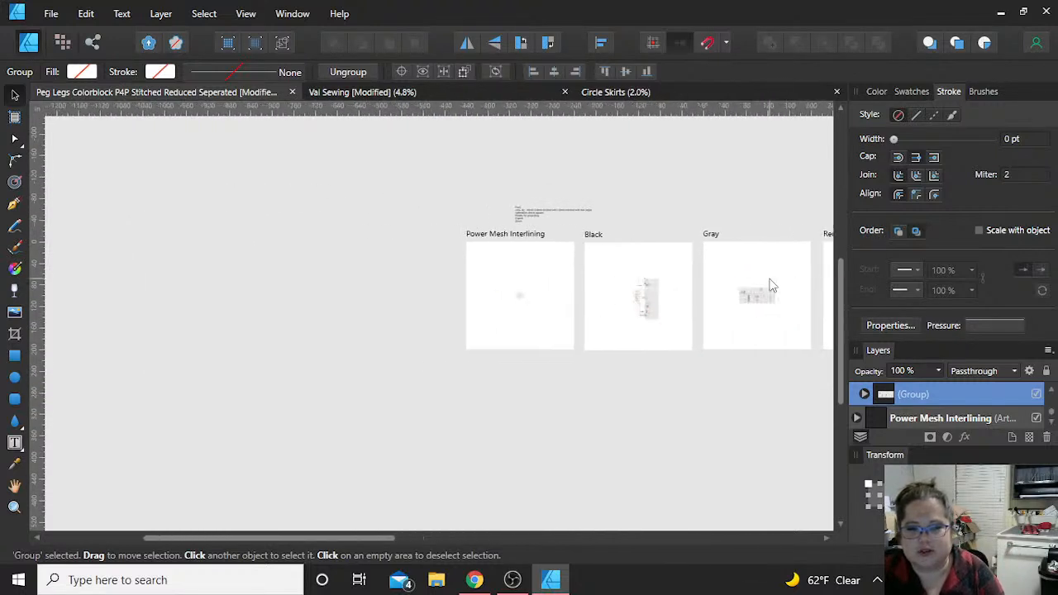
{"action": "scroll", "coordinate": [768, 285], "scroll_direction": "right", "scroll_amount": 5}
{"action": "scroll", "coordinate": [642, 345], "scroll_direction": "up", "scroll_amount": 5}
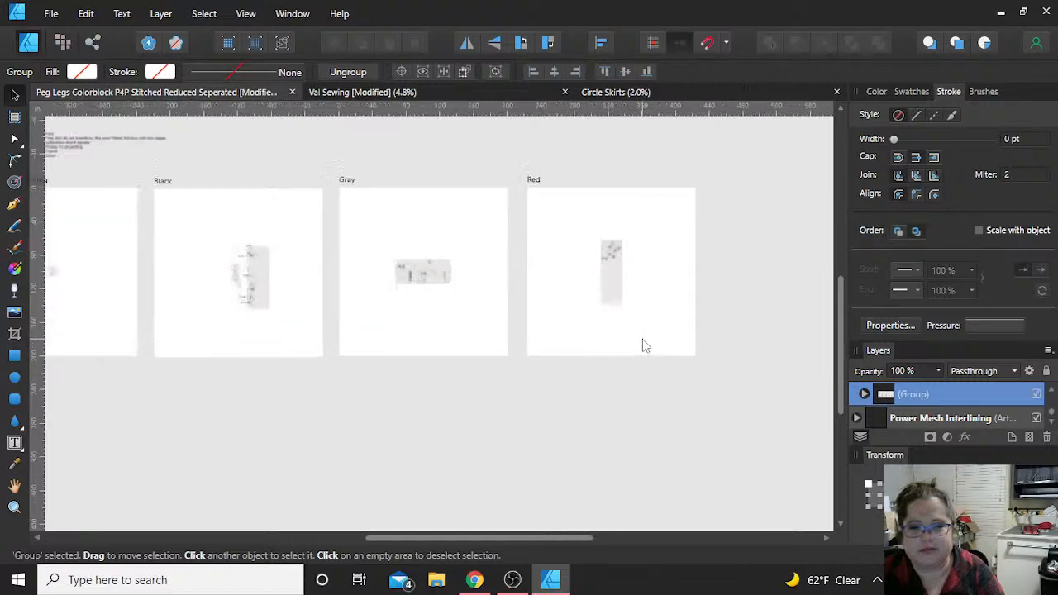
{"action": "scroll", "coordinate": [642, 345], "scroll_direction": "up", "scroll_amount": 2}
{"action": "left_click_drag", "start_coordinate": [456, 277], "coordinate": [662, 529]}
{"action": "scroll", "coordinate": [547, 212], "scroll_direction": "down", "scroll_amount": 3}
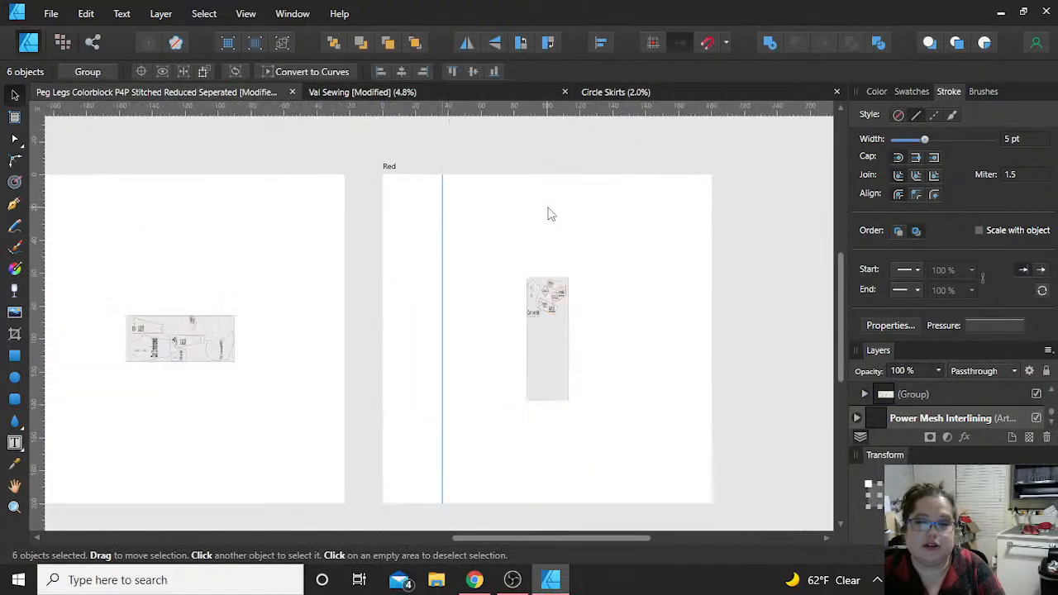
{"action": "left_click", "coordinate": [473, 72]}
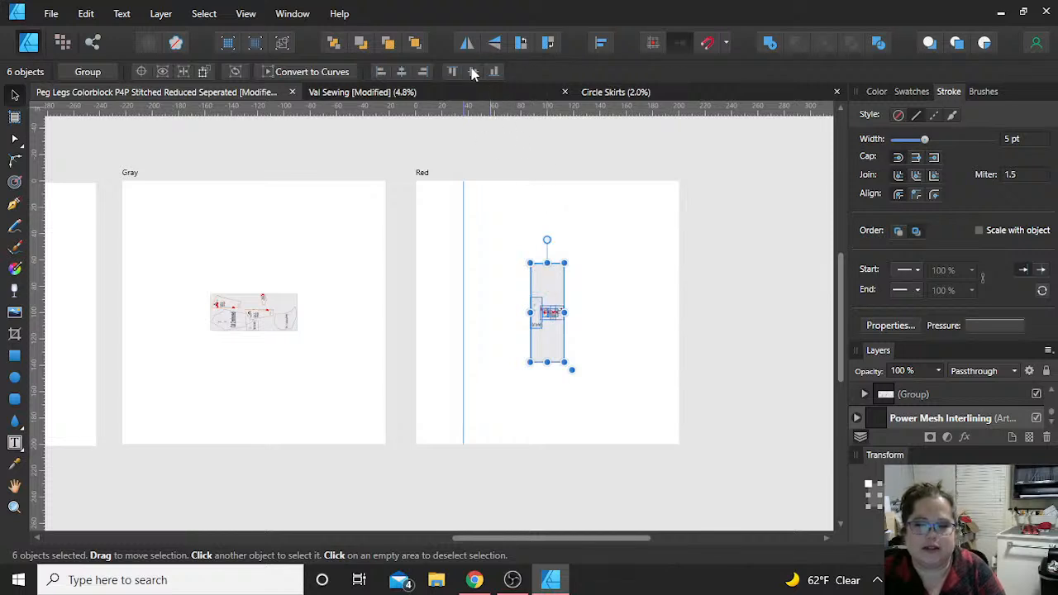
{"action": "left_click", "coordinate": [403, 72]}
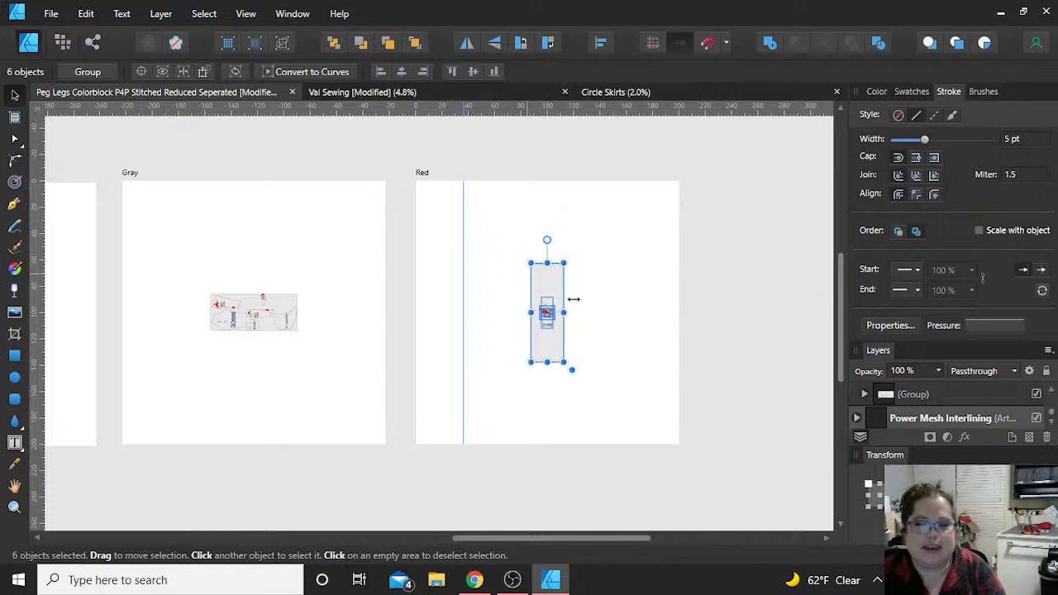
{"action": "left_click", "coordinate": [453, 260]}
{"action": "left_click_drag", "start_coordinate": [463, 259], "coordinate": [768, 213]}
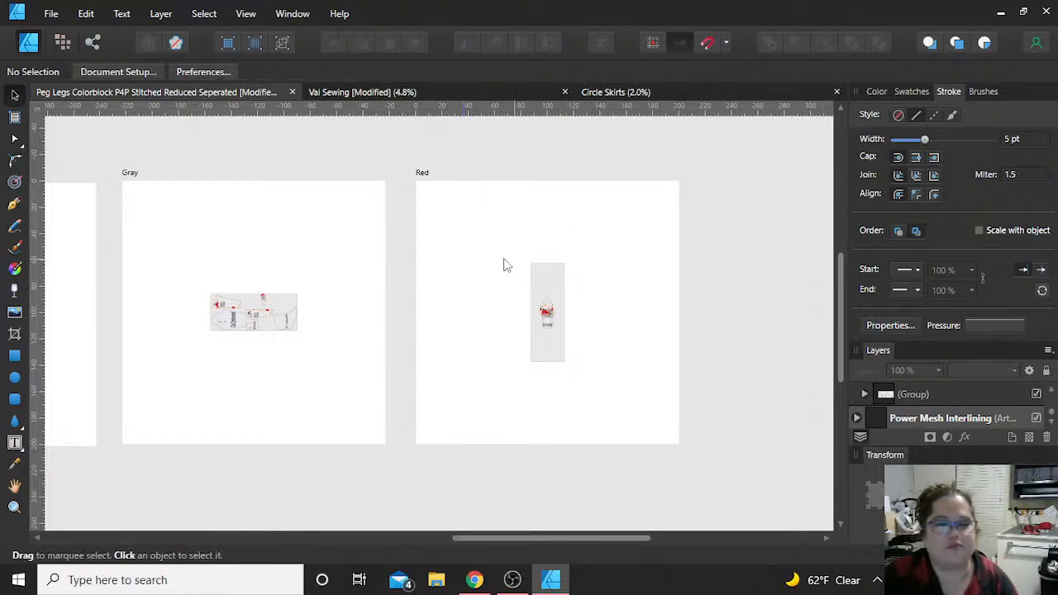
Step: Look back over the Gray, Black and Power Mesh Interlining artboards and select the topic notes text above them
{"action": "scroll", "coordinate": [218, 266], "scroll_direction": "left", "scroll_amount": 3}
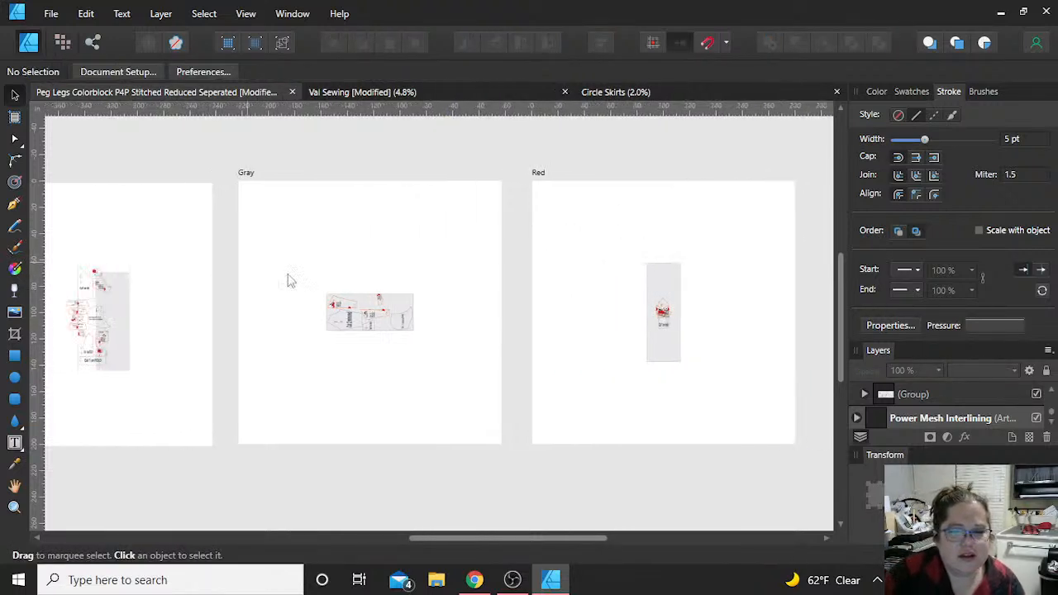
{"action": "scroll", "coordinate": [347, 284], "scroll_direction": "left", "scroll_amount": 2}
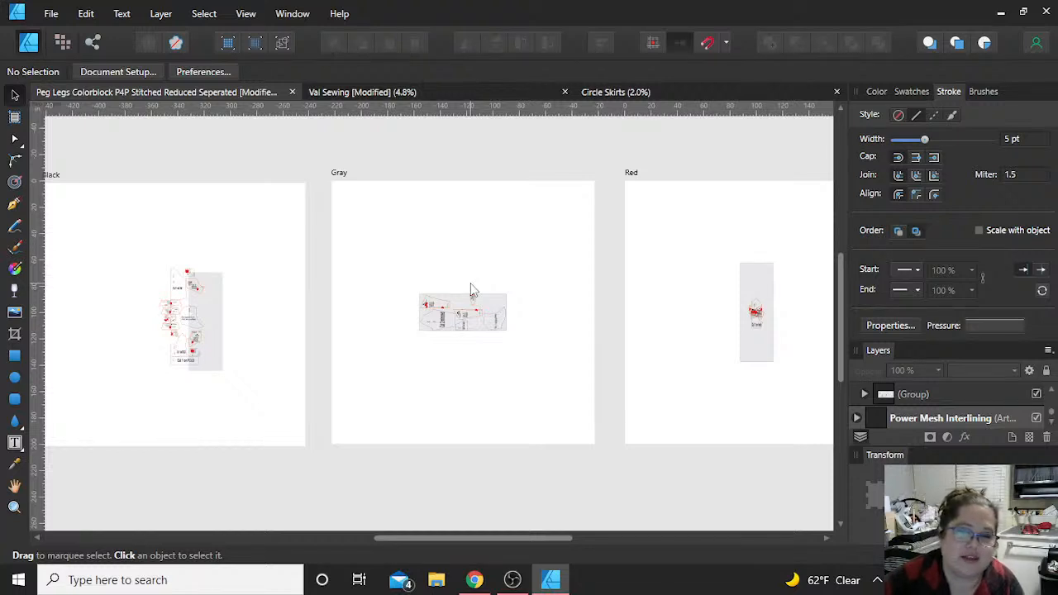
{"action": "scroll", "coordinate": [215, 170], "scroll_direction": "left", "scroll_amount": 4}
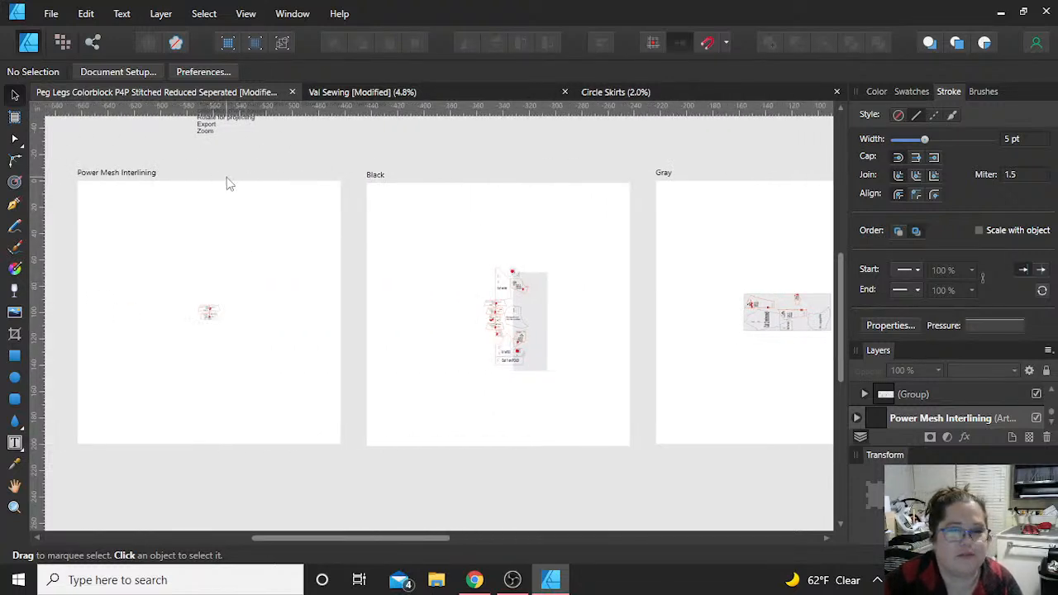
{"action": "scroll", "coordinate": [229, 180], "scroll_direction": "up", "scroll_amount": 2}
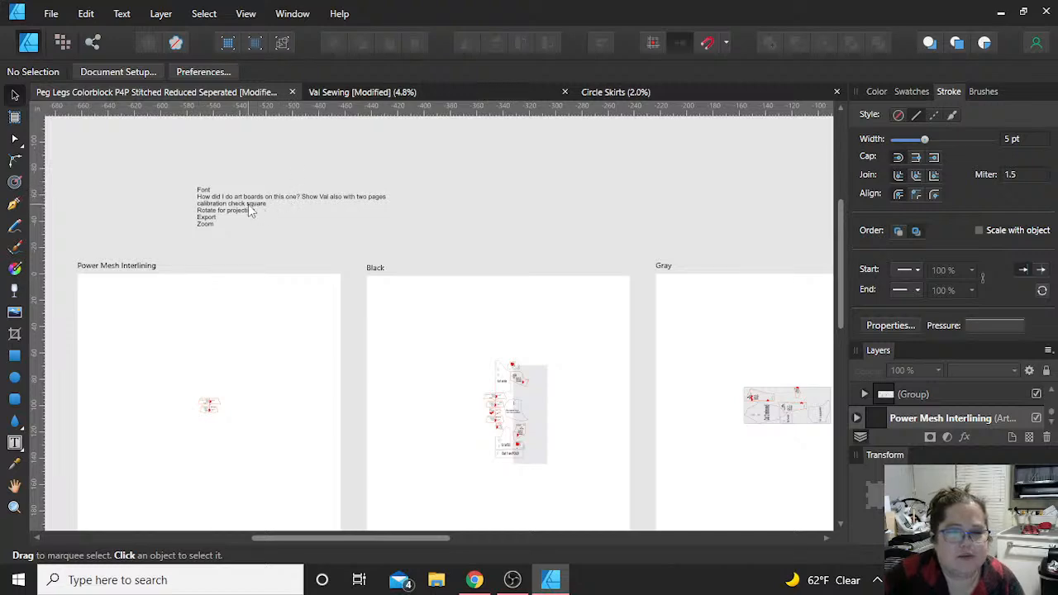
{"action": "left_click", "coordinate": [252, 212]}
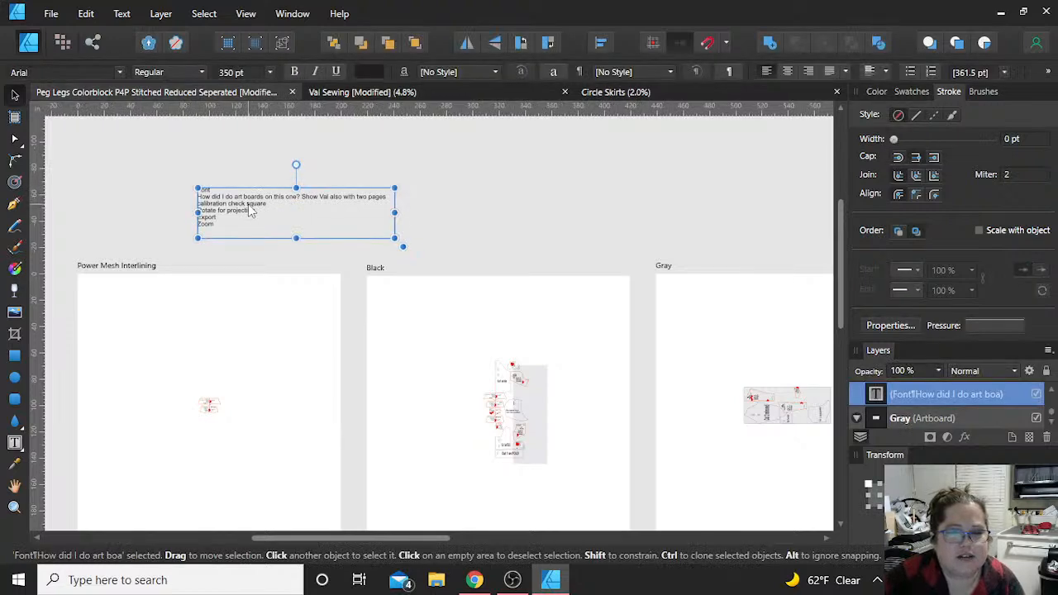
Step: Switch to the Val Sewing document, select the green 16x24 Check rectangle on Page 1, and return to the Peg Legs Colorblock document
{"action": "left_click", "coordinate": [388, 92]}
{"action": "scroll", "coordinate": [488, 194], "scroll_direction": "up", "scroll_amount": 4}
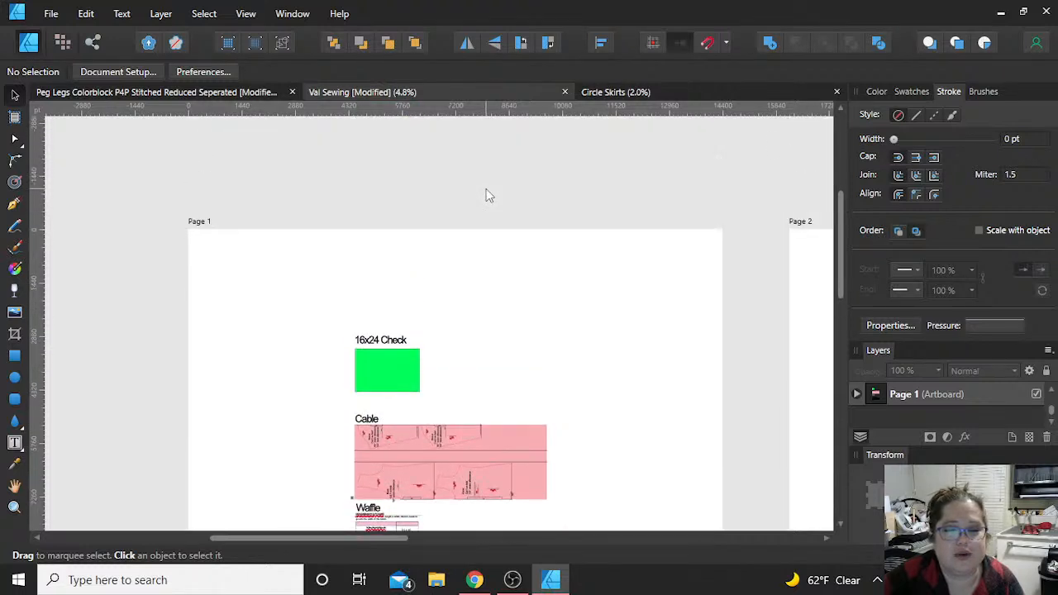
{"action": "left_click", "coordinate": [411, 370]}
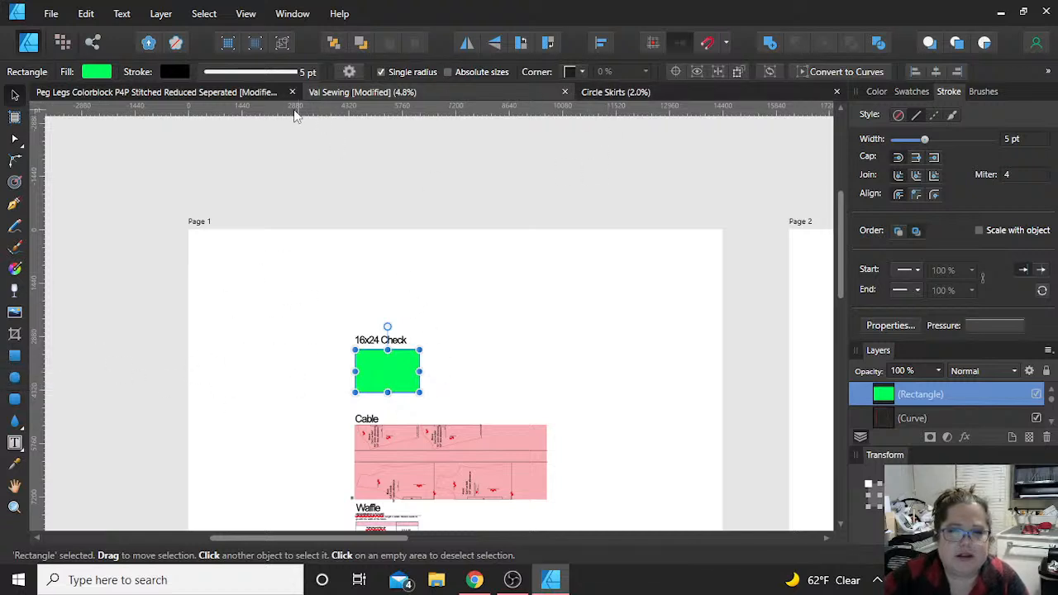
{"action": "left_click", "coordinate": [240, 94]}
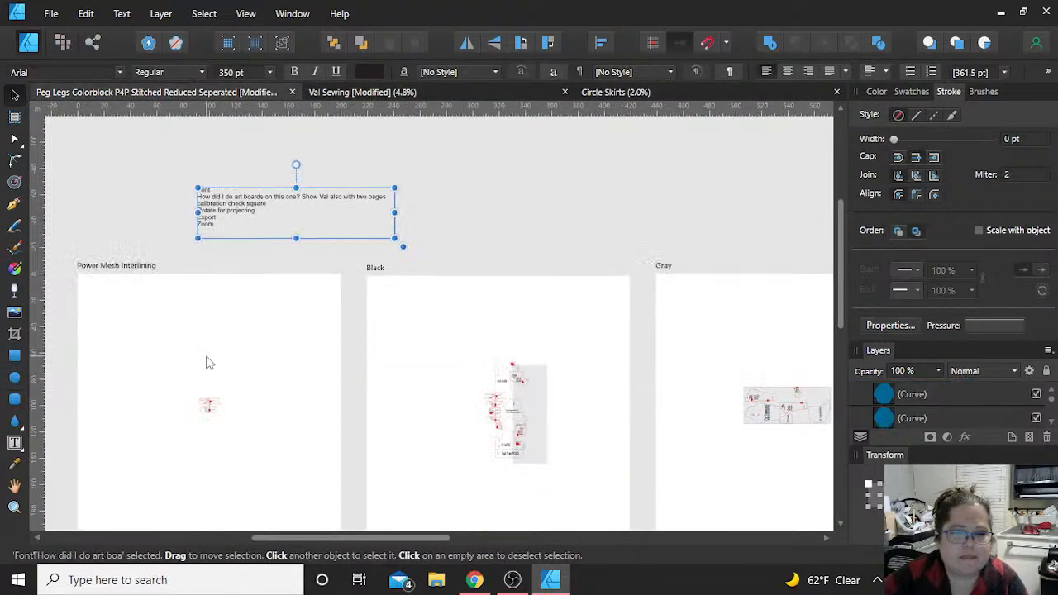
Step: Collapse the Black artboard's contents in the layer list and select the Power Mesh Interlining artboard
{"action": "scroll", "coordinate": [435, 387], "scroll_direction": "up", "scroll_amount": 3}
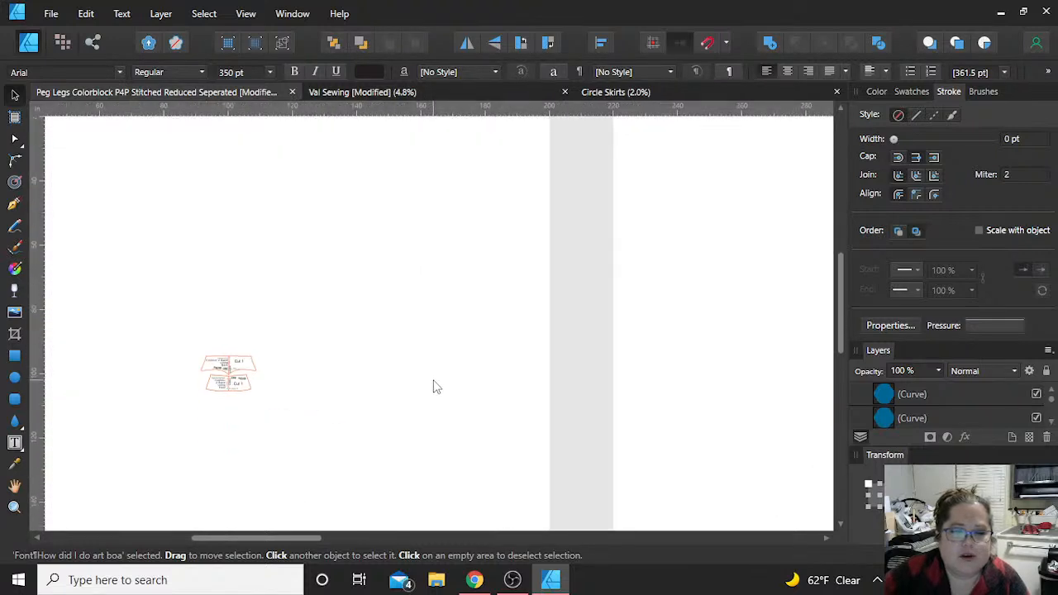
{"action": "scroll", "coordinate": [435, 387], "scroll_direction": "down", "scroll_amount": 3}
{"action": "scroll", "coordinate": [248, 265], "scroll_direction": "up", "scroll_amount": 1}
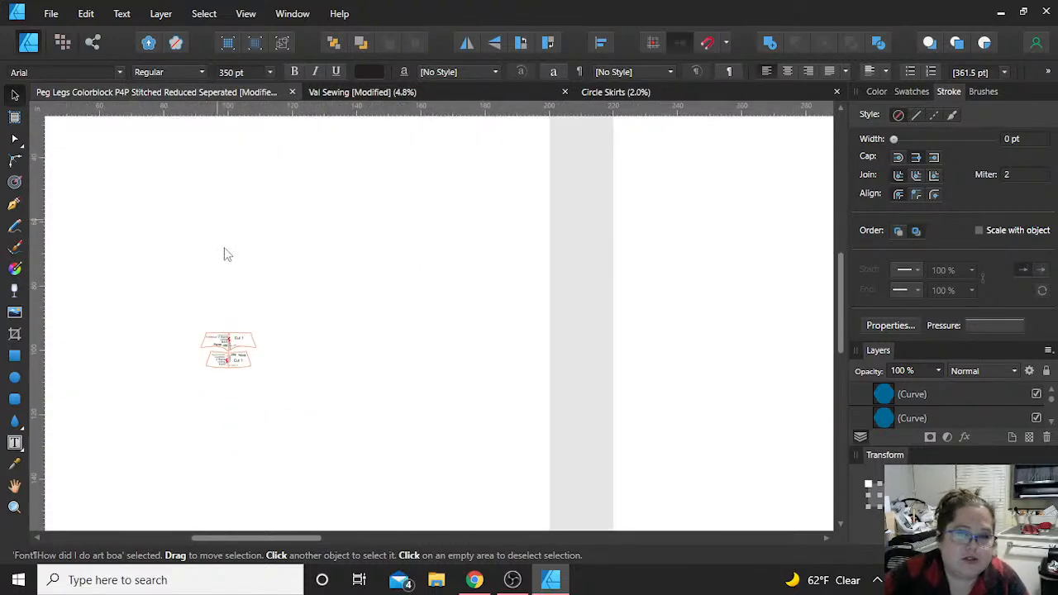
{"action": "scroll", "coordinate": [364, 309], "scroll_direction": "up", "scroll_amount": 1}
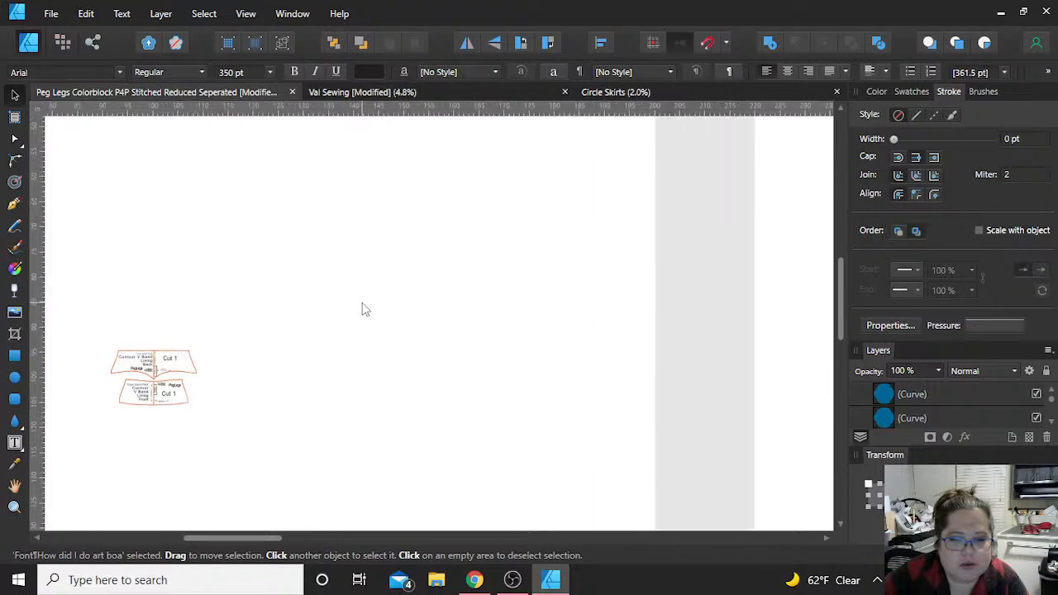
{"action": "left_click", "coordinate": [338, 386]}
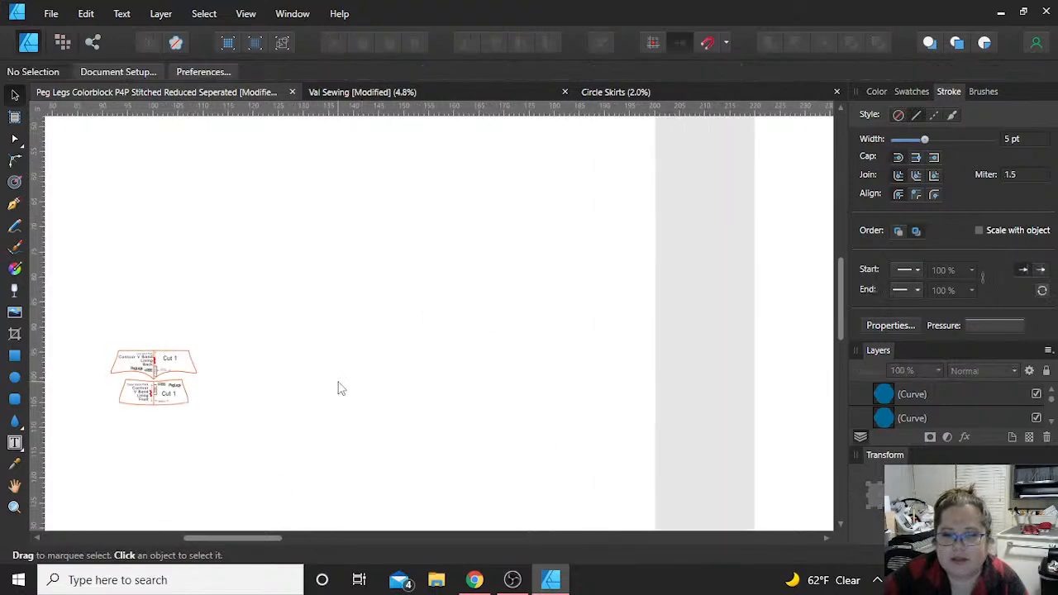
{"action": "scroll", "coordinate": [966, 425], "scroll_direction": "up", "scroll_amount": 1}
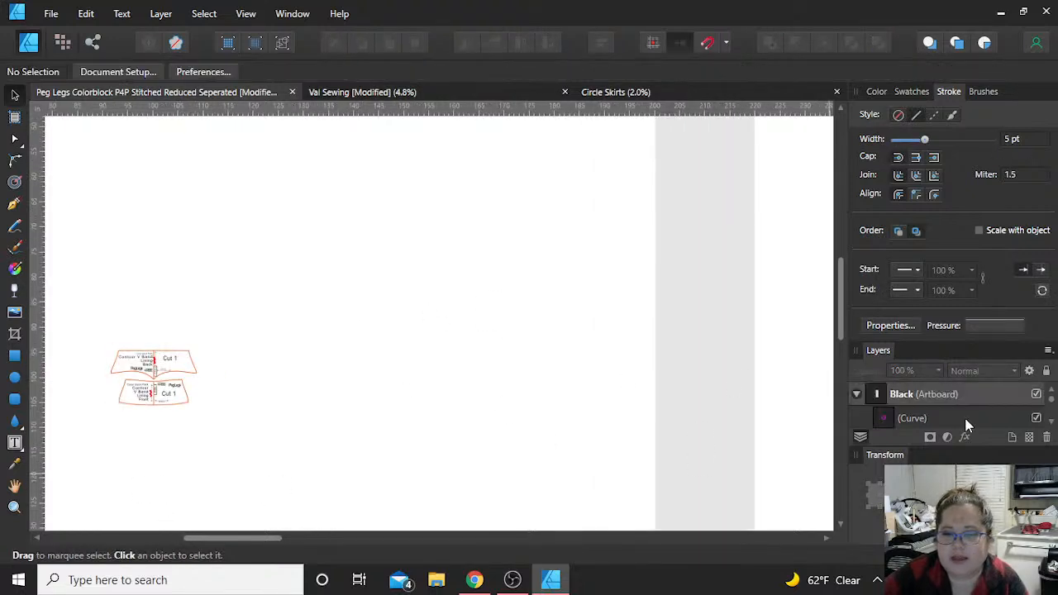
{"action": "left_click", "coordinate": [857, 394]}
{"action": "scroll", "coordinate": [962, 418], "scroll_direction": "down", "scroll_amount": 3}
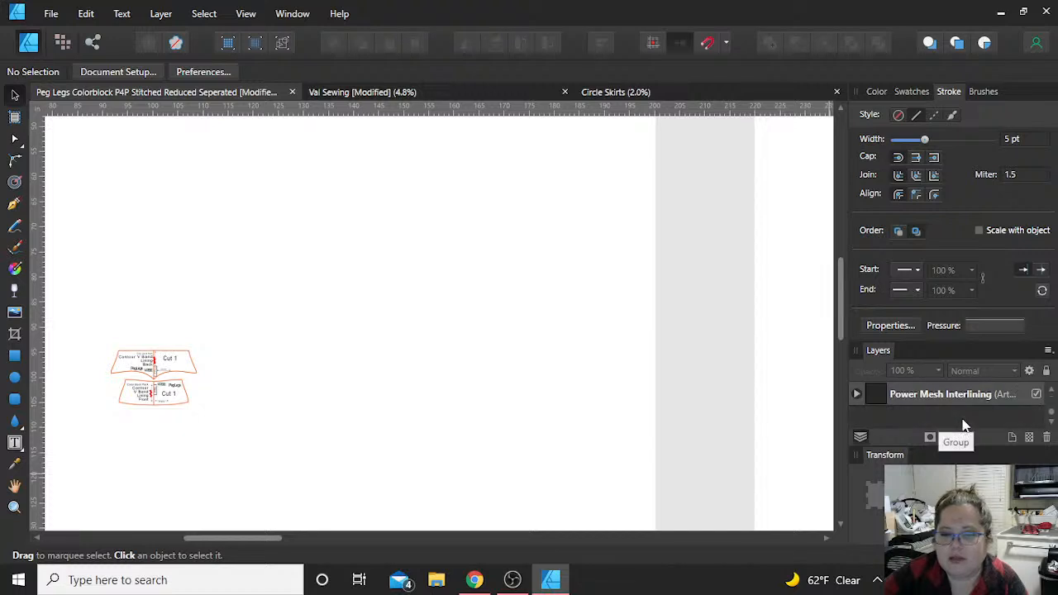
{"action": "scroll", "coordinate": [909, 401], "scroll_direction": "down", "scroll_amount": 2}
{"action": "left_click", "coordinate": [904, 395]}
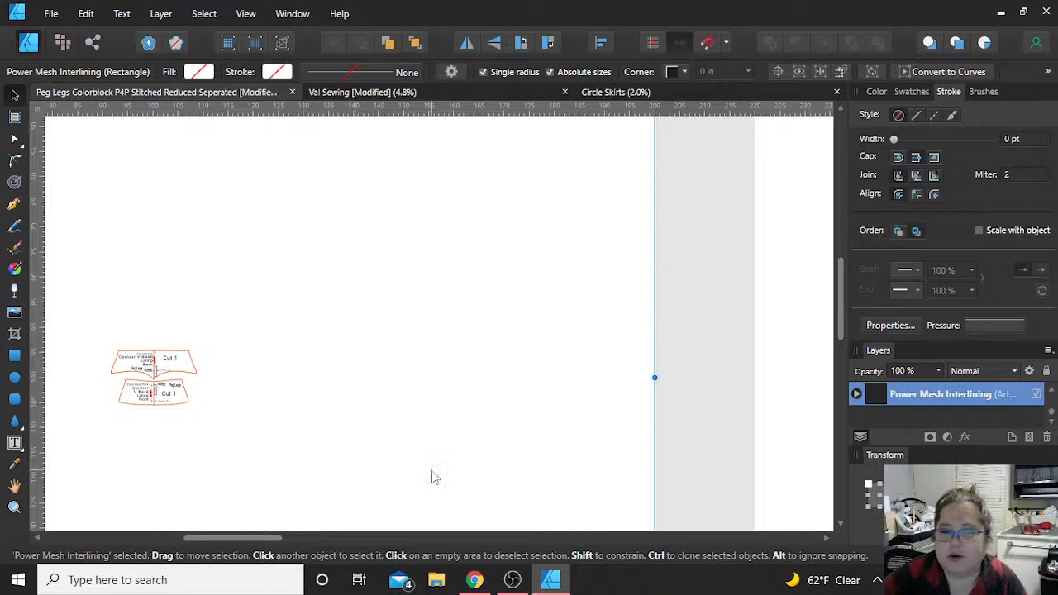
Step: Add a new layer inside the Power Mesh Interlining artboard and name it Calibration Check
{"action": "left_click", "coordinate": [1013, 438]}
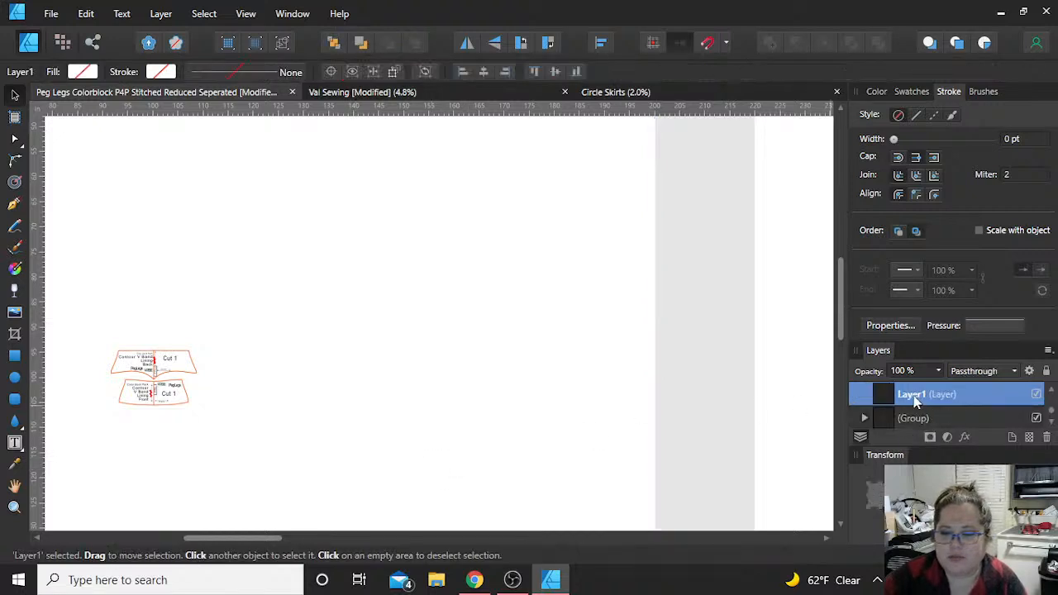
{"action": "double_click", "coordinate": [912, 396]}
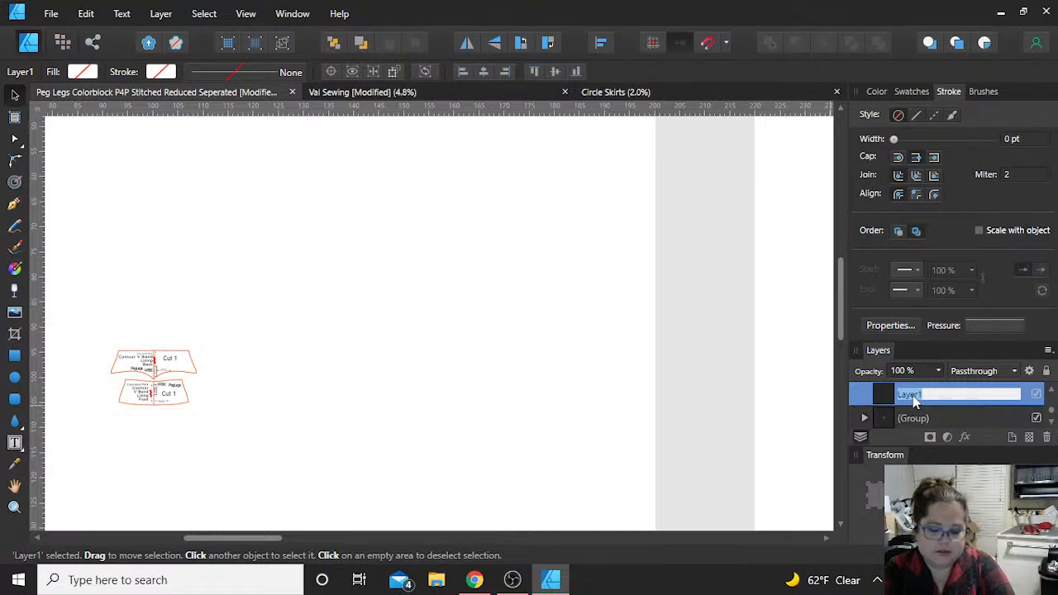
{"action": "type", "text": "Ca"}
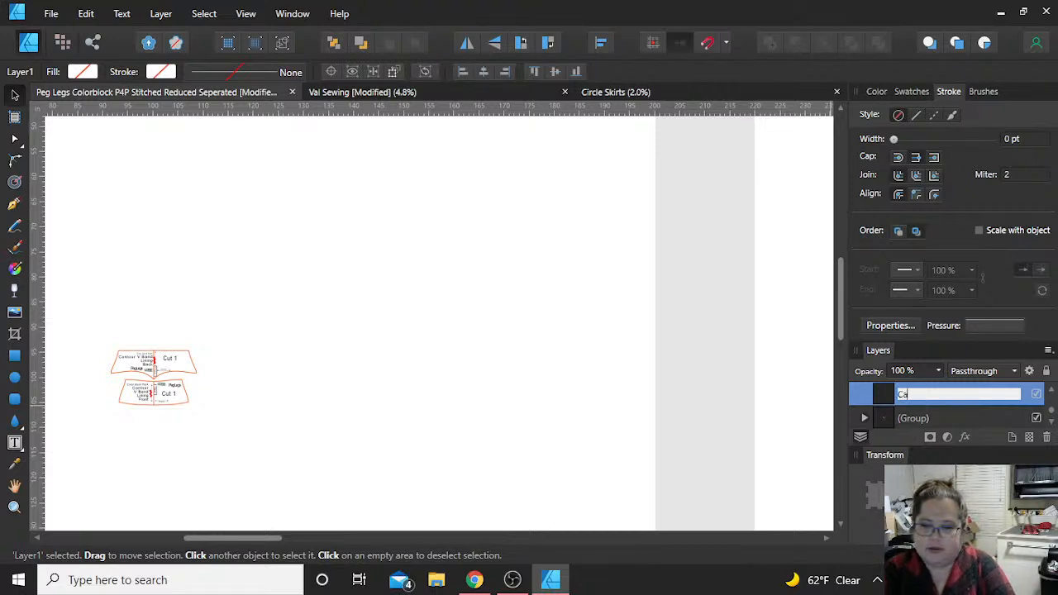
{"action": "type", "text": "libration Check"}
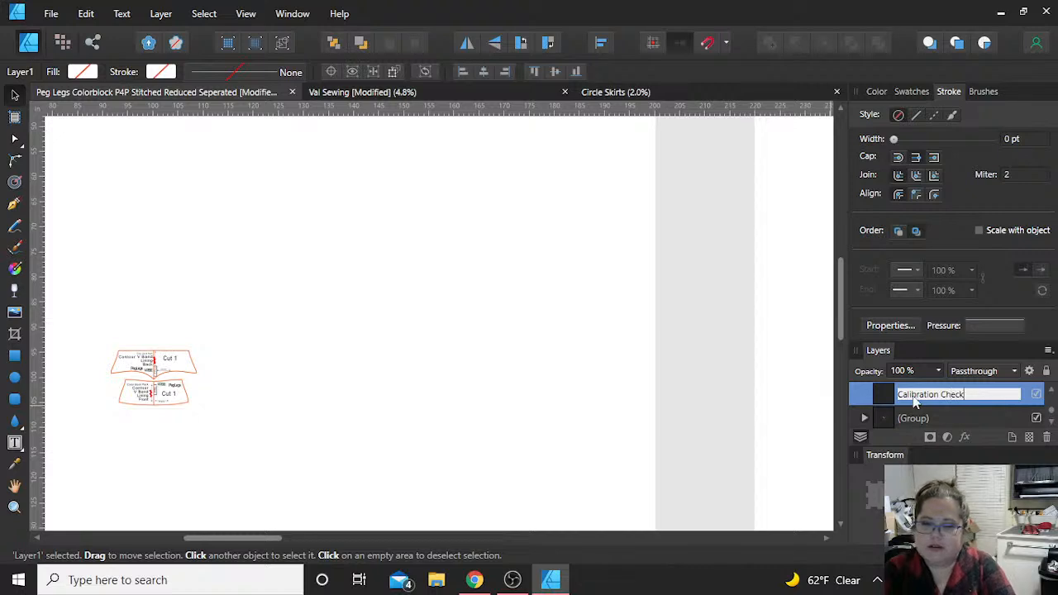
{"action": "key", "text": "Return"}
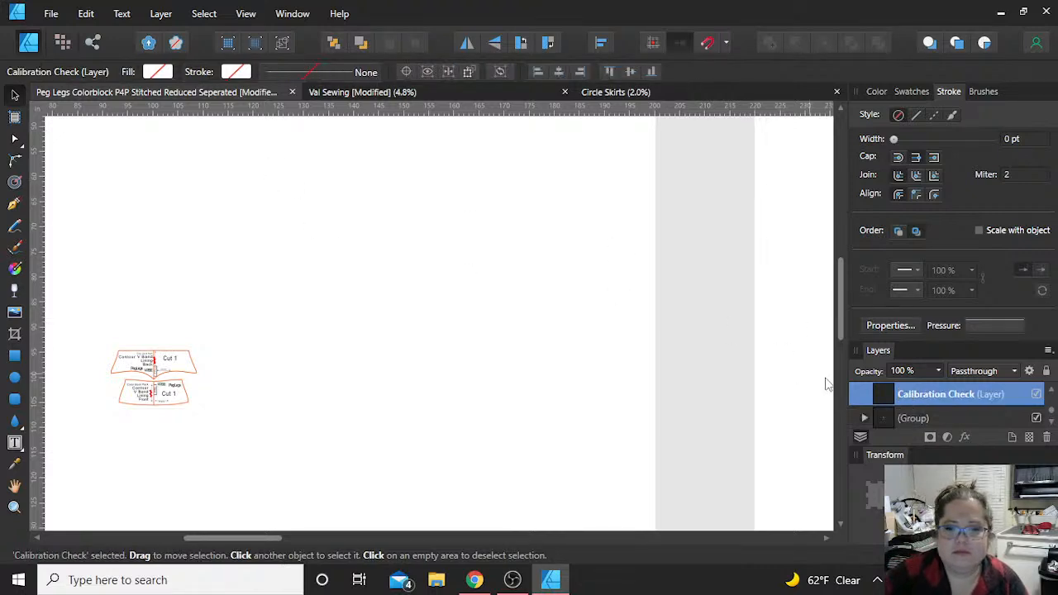
Step: Draw a rectangle on the Calibration Check layer and resize it to about 24 in wide by 16 in high
{"action": "left_click", "coordinate": [14, 356]}
{"action": "left_click_drag", "start_coordinate": [237, 213], "coordinate": [389, 308]}
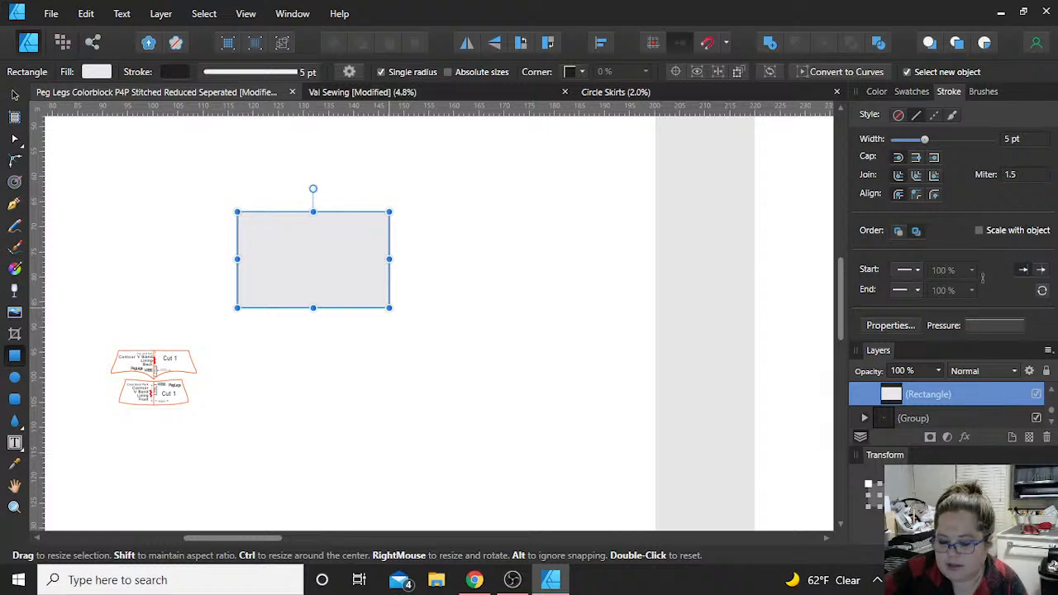
{"action": "left_click_drag", "start_coordinate": [389, 259], "coordinate": [358, 259]}
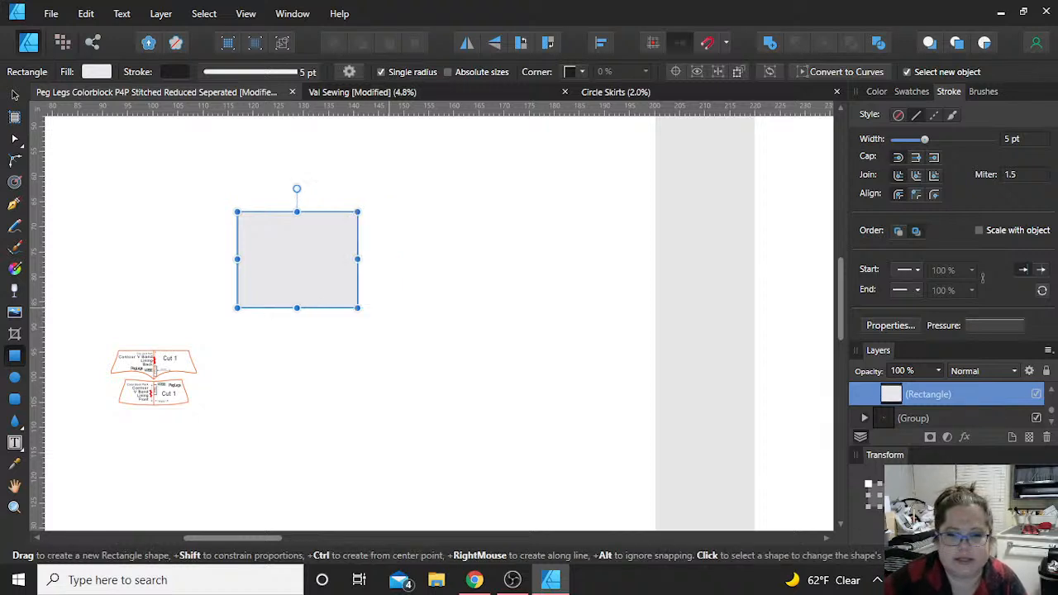
{"action": "left_click_drag", "start_coordinate": [297, 308], "coordinate": [296, 290]}
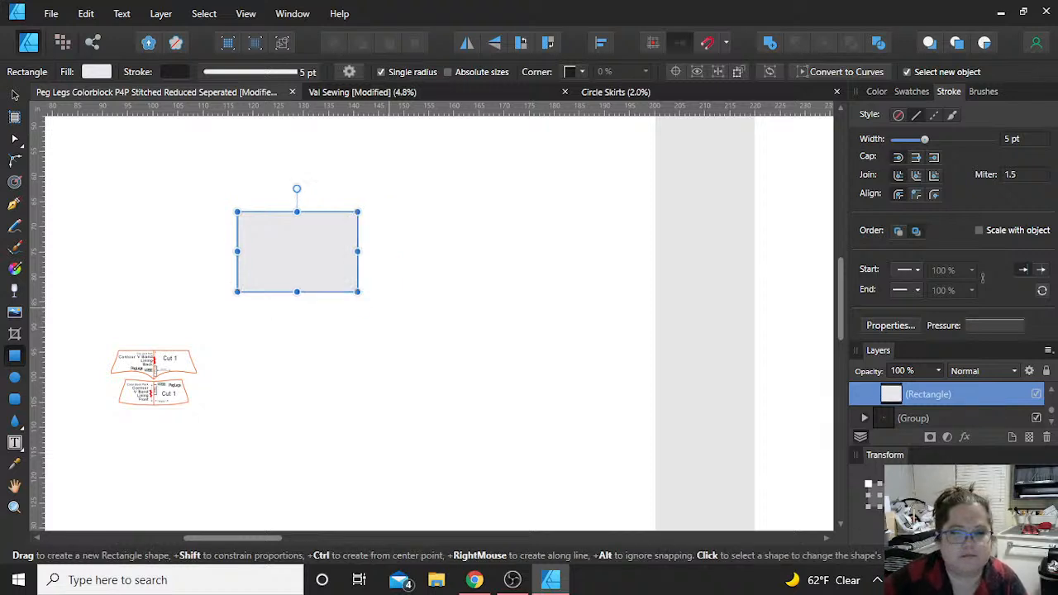
Step: Fill the calibration rectangle with a light green of about H 87, S 61, L 63
{"action": "left_click", "coordinate": [875, 92]}
{"action": "left_click_drag", "start_coordinate": [929, 241], "coordinate": [930, 235]}
{"action": "left_click", "coordinate": [943, 195]}
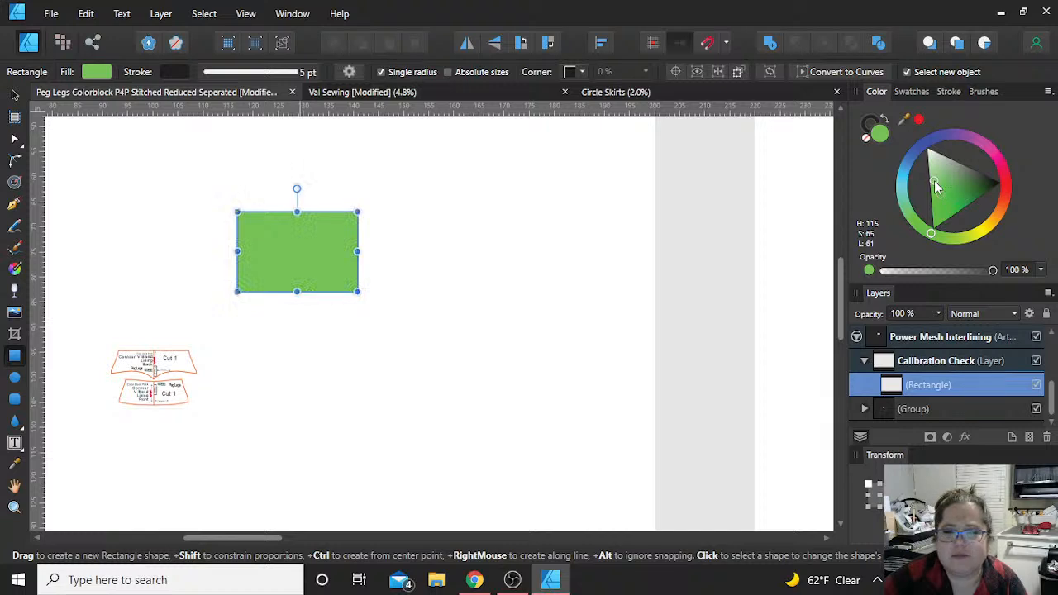
{"action": "left_click", "coordinate": [946, 180]}
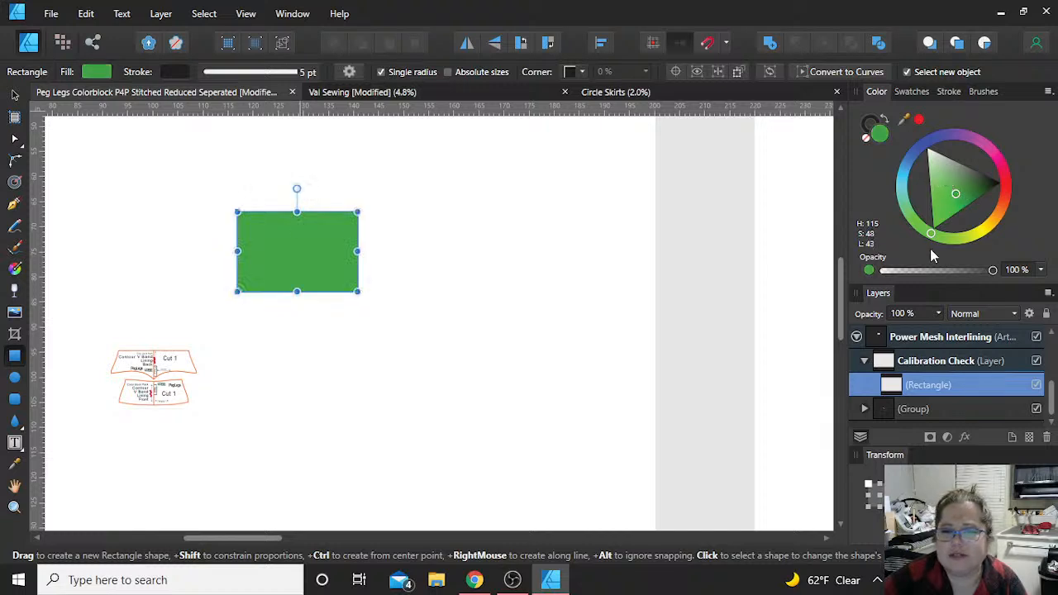
{"action": "left_click_drag", "start_coordinate": [931, 232], "coordinate": [955, 237]}
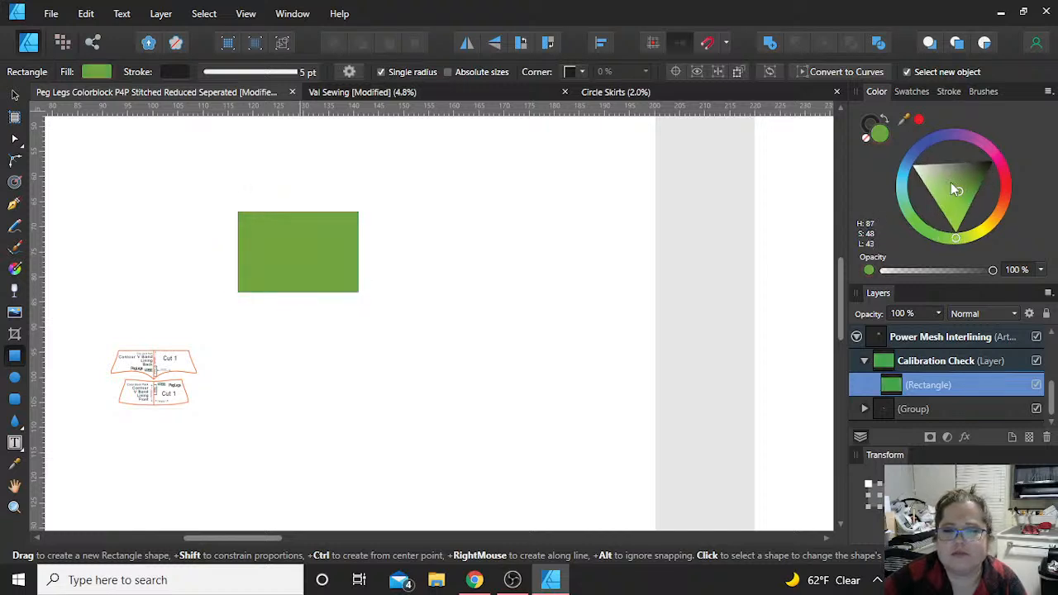
{"action": "left_click", "coordinate": [943, 194]}
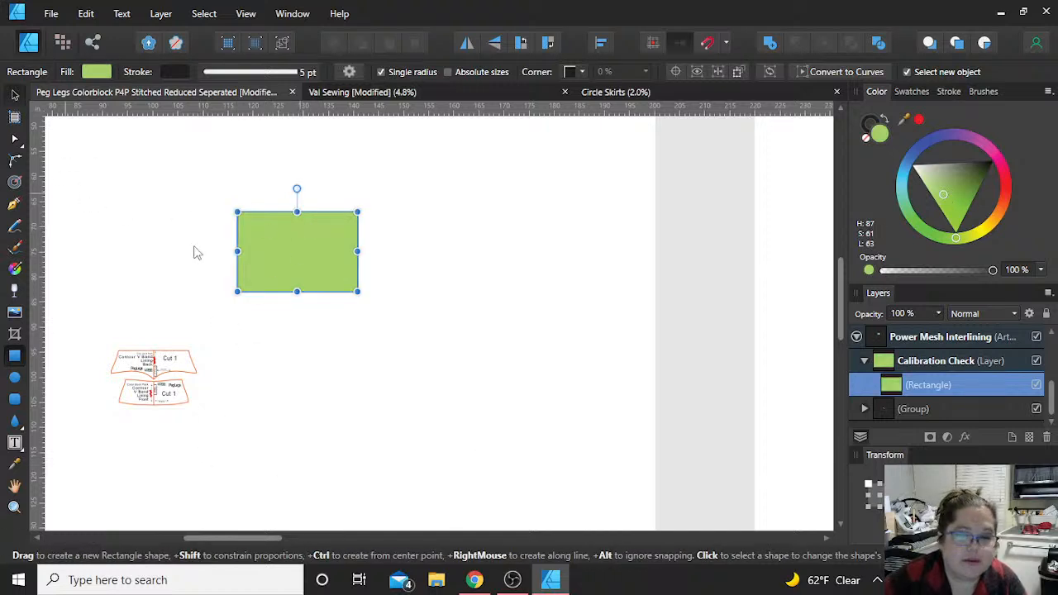
Step: Move the green rectangle over the pattern pieces on the Power Mesh Interlining artboard and deselect it
{"action": "key", "text": "v"}
{"action": "left_click_drag", "start_coordinate": [290, 245], "coordinate": [174, 369]}
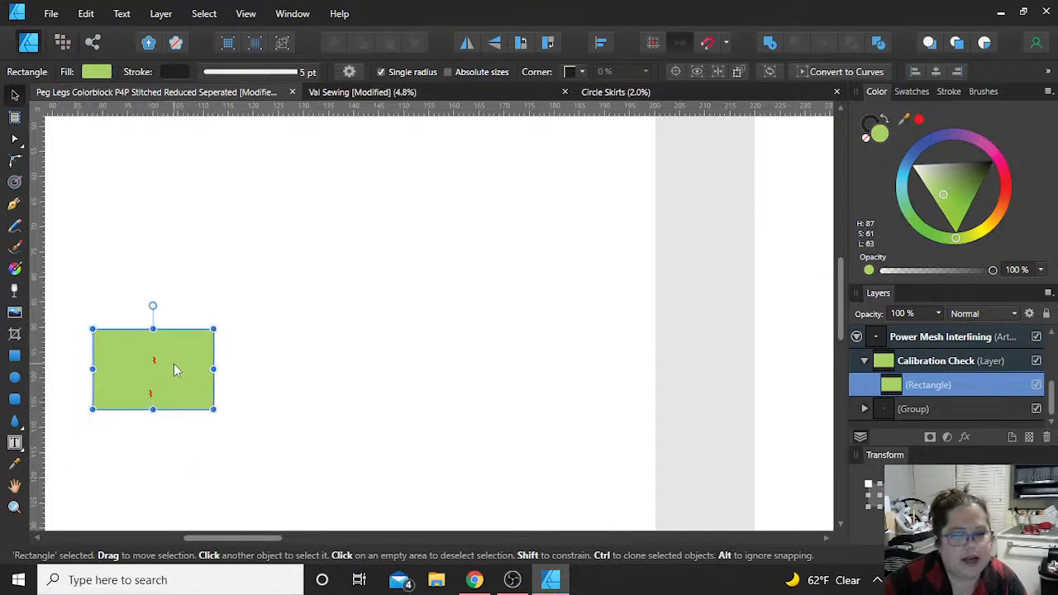
{"action": "left_click", "coordinate": [317, 347]}
{"action": "scroll", "coordinate": [318, 347], "scroll_direction": "down", "scroll_amount": 2}
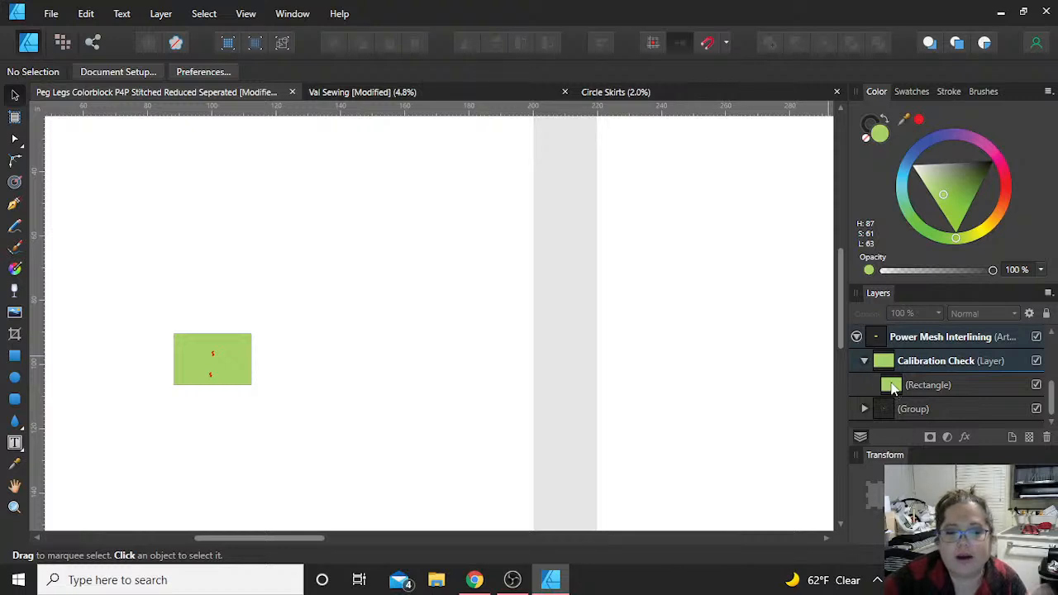
Step: Collapse the Calibration Check layer and switch its visibility off and back on twice
{"action": "left_click", "coordinate": [864, 364]}
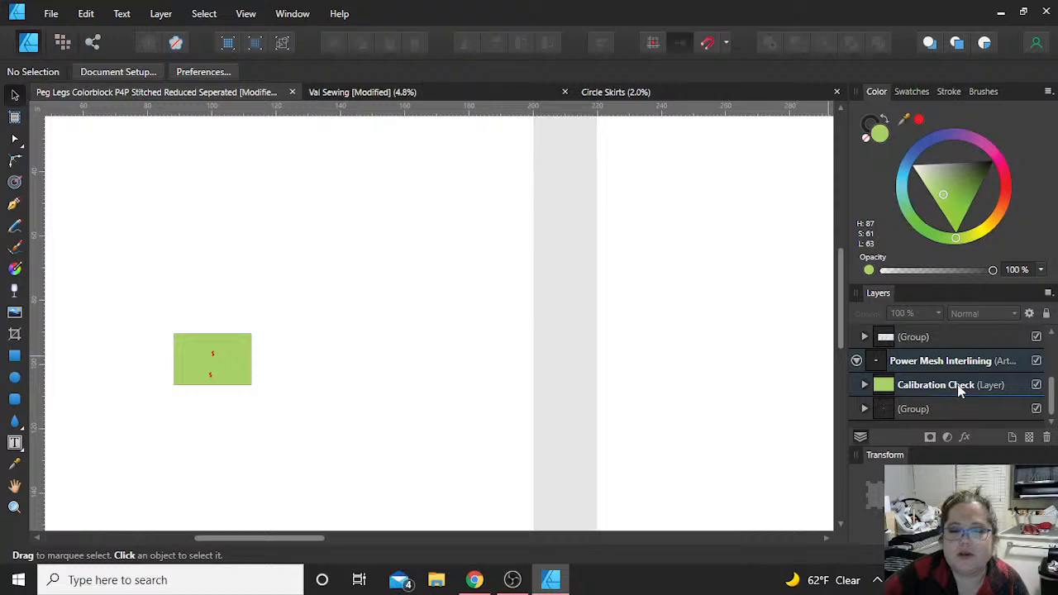
{"action": "left_click", "coordinate": [1036, 386]}
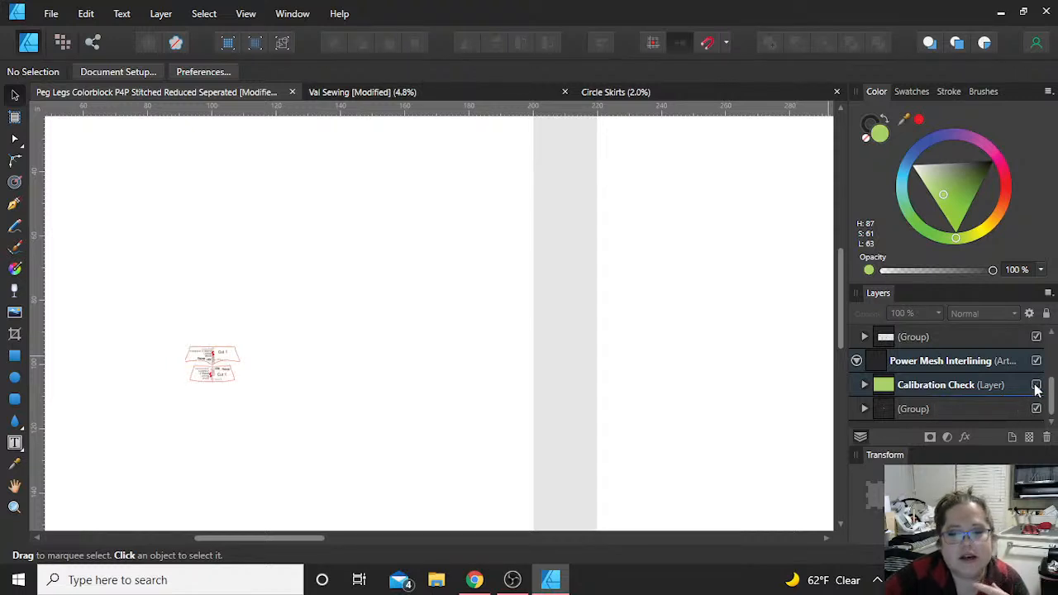
{"action": "left_click", "coordinate": [1036, 386]}
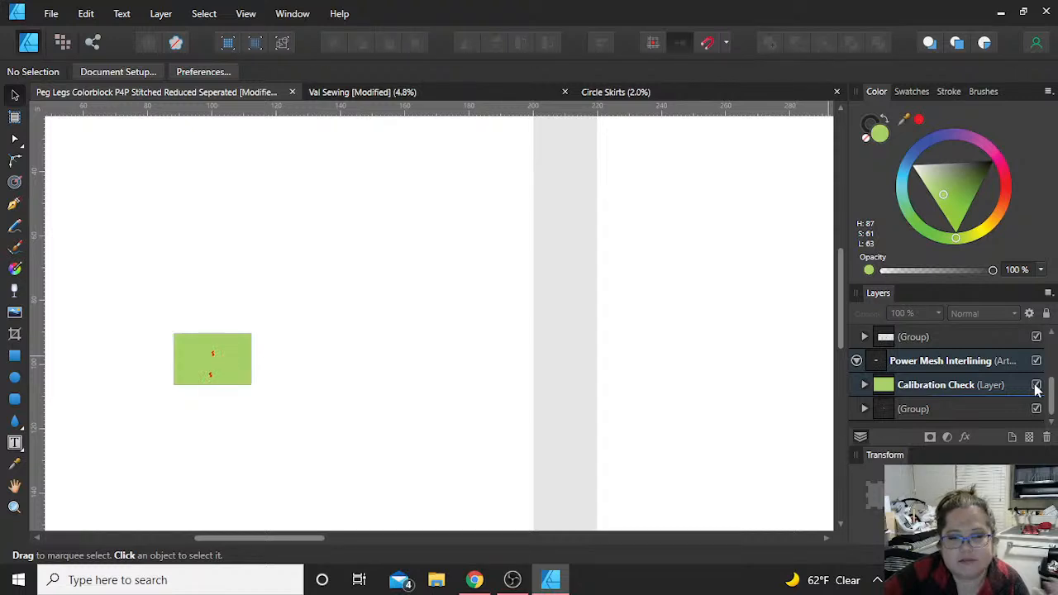
{"action": "left_click", "coordinate": [1037, 386]}
{"action": "left_click", "coordinate": [1036, 386]}
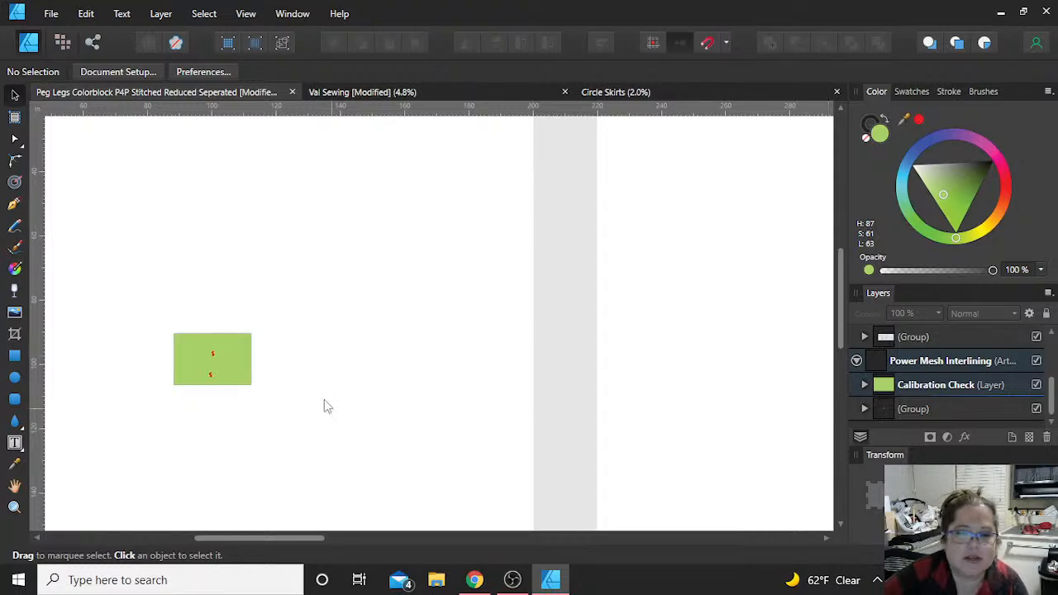
Step: Move the green rectangle above the pattern pieces and add a text frame on it reading 16x24"
{"action": "left_click_drag", "start_coordinate": [236, 371], "coordinate": [244, 307]}
{"action": "left_click", "coordinate": [359, 337]}
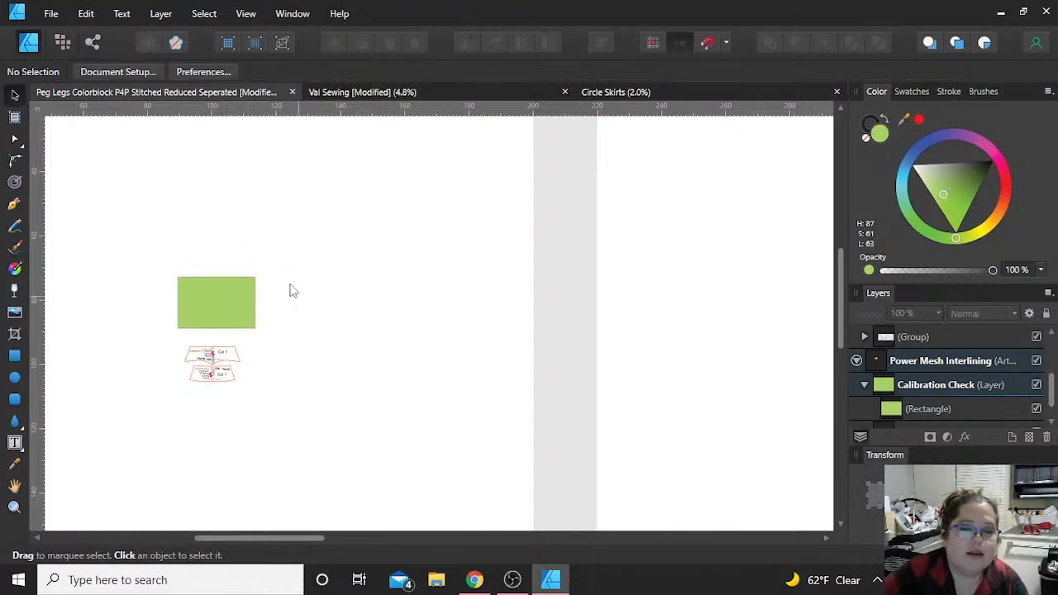
{"action": "left_click", "coordinate": [13, 444]}
{"action": "left_click_drag", "start_coordinate": [184, 281], "coordinate": [258, 324]}
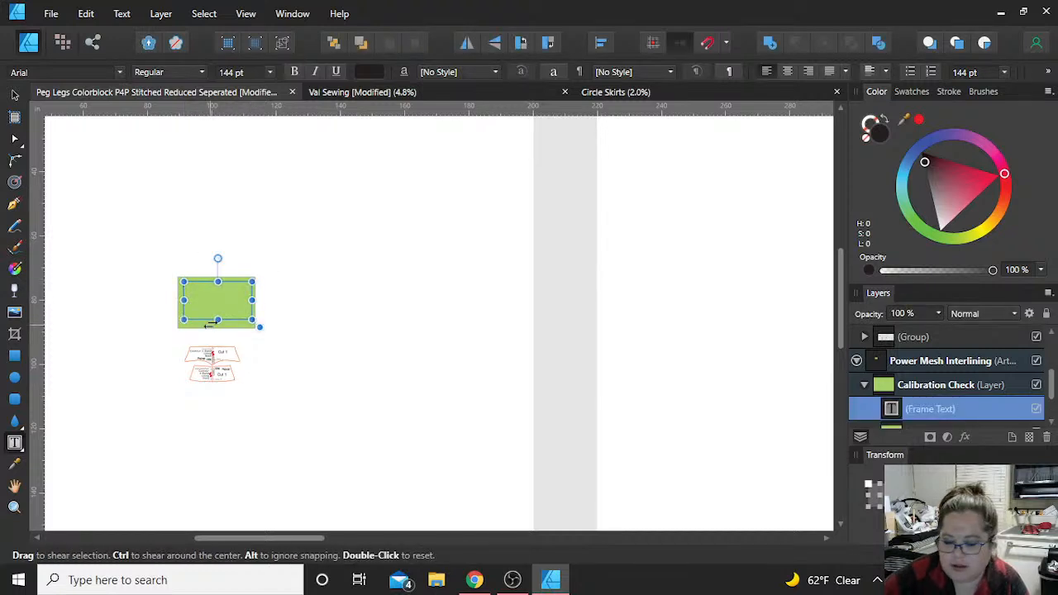
{"action": "type", "text": "16x24\""}
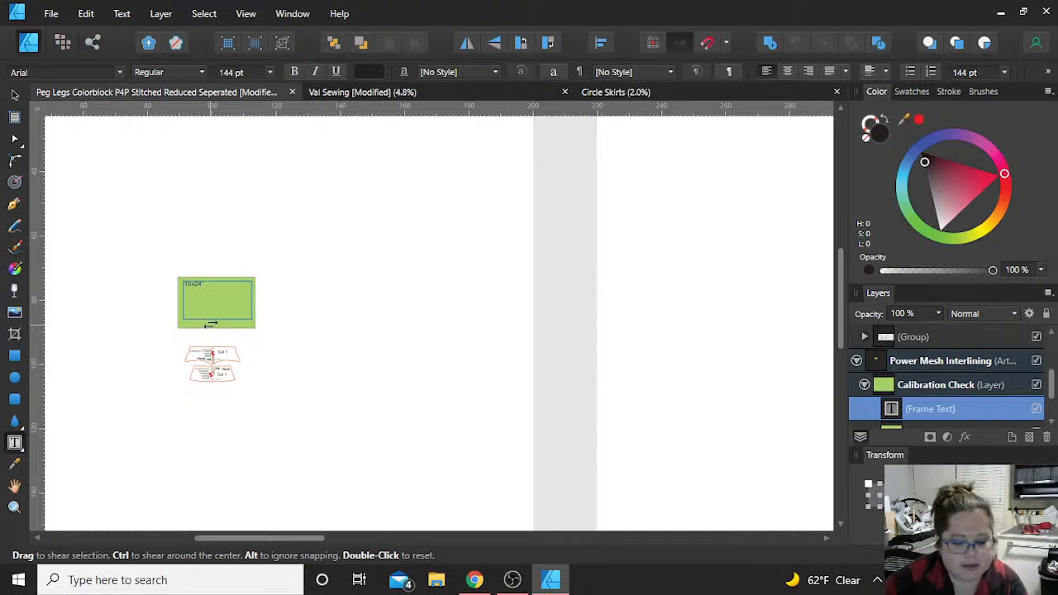
{"action": "key", "text": "Escape"}
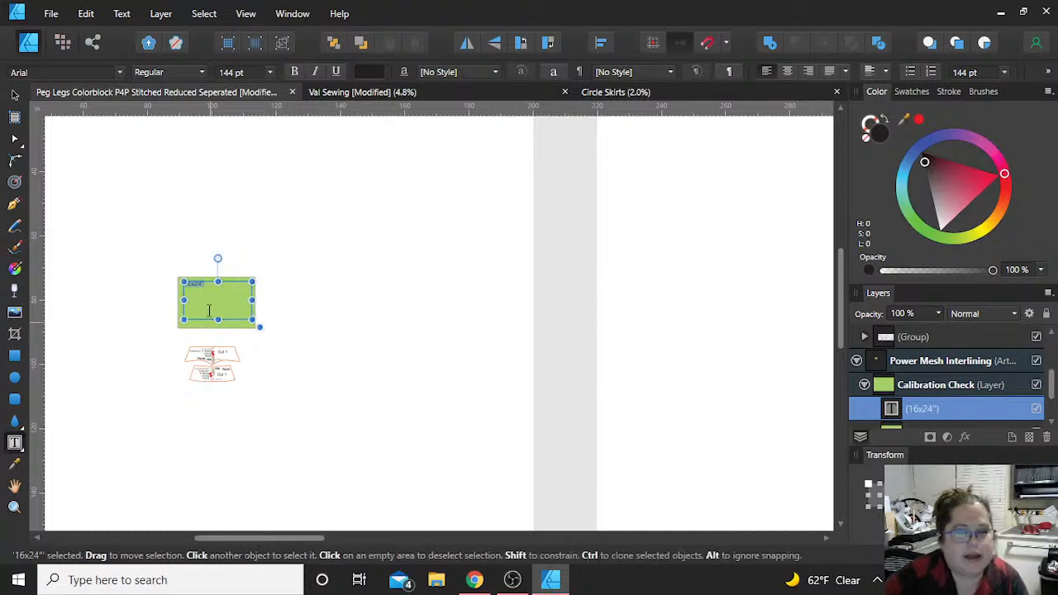
Step: Set the font size of the 16x24" label to 350 pt
{"action": "left_click", "coordinate": [269, 73]}
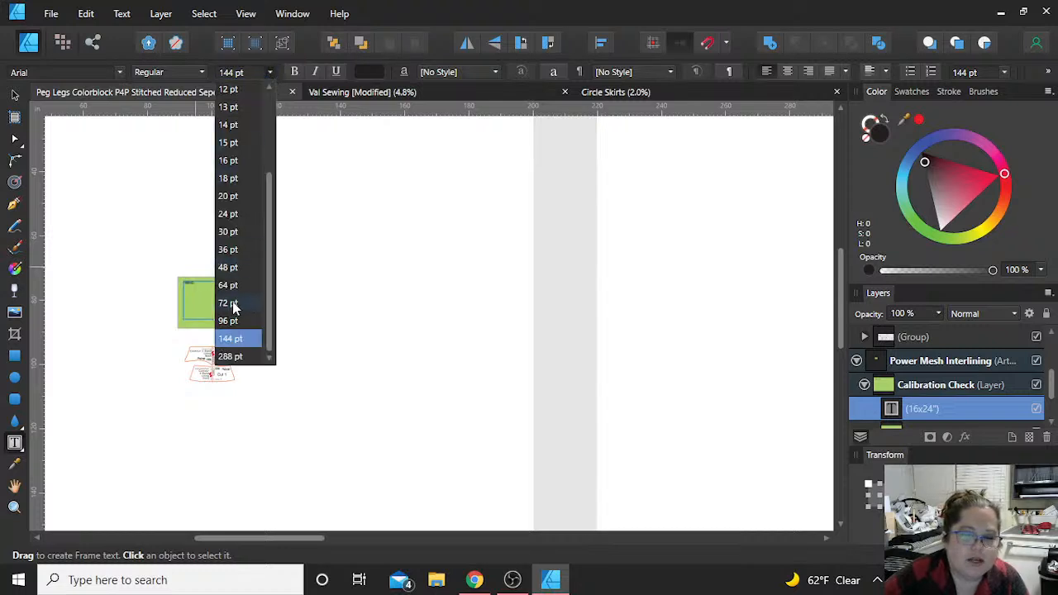
{"action": "left_click", "coordinate": [231, 356]}
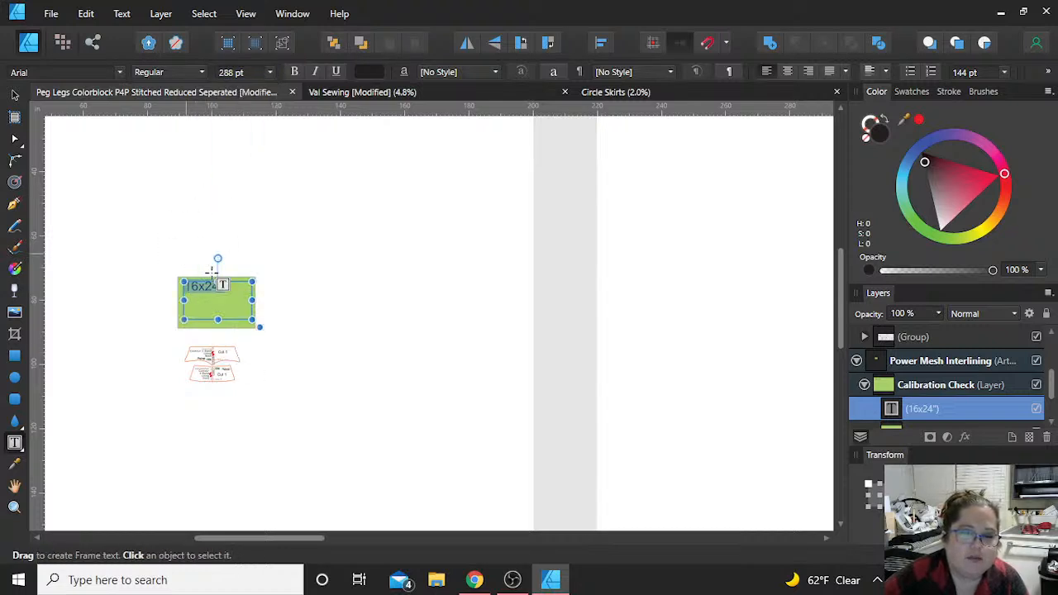
{"action": "left_click", "coordinate": [239, 73]}
{"action": "type", "text": "350"}
{"action": "key", "text": "Return"}
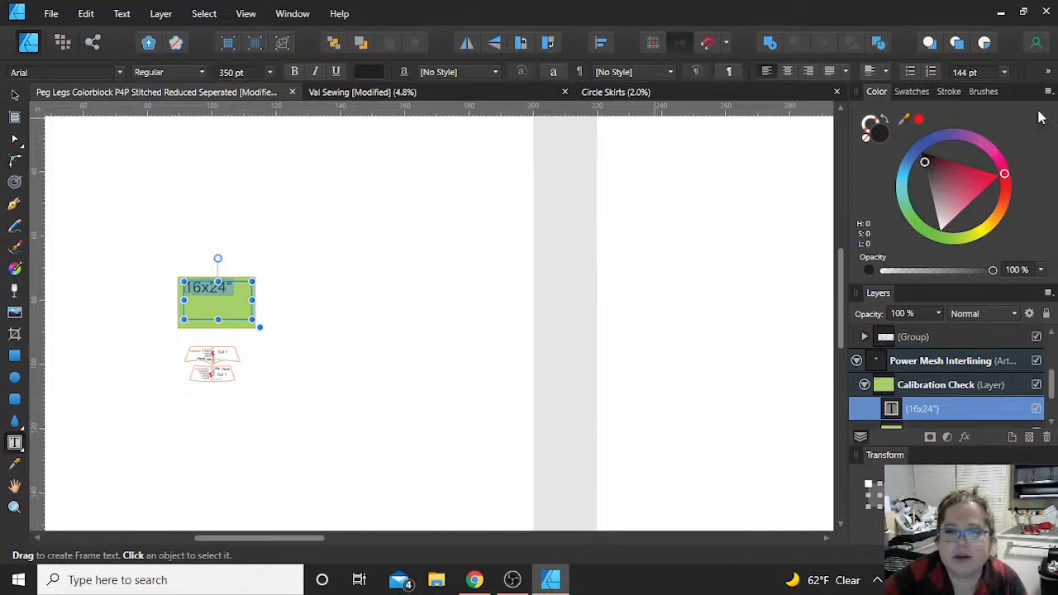
Step: Set the label's paragraph leading to 350 pt and reposition the text nearer the middle of the green rectangle
{"action": "left_click", "coordinate": [972, 73]}
{"action": "type", "text": "350"}
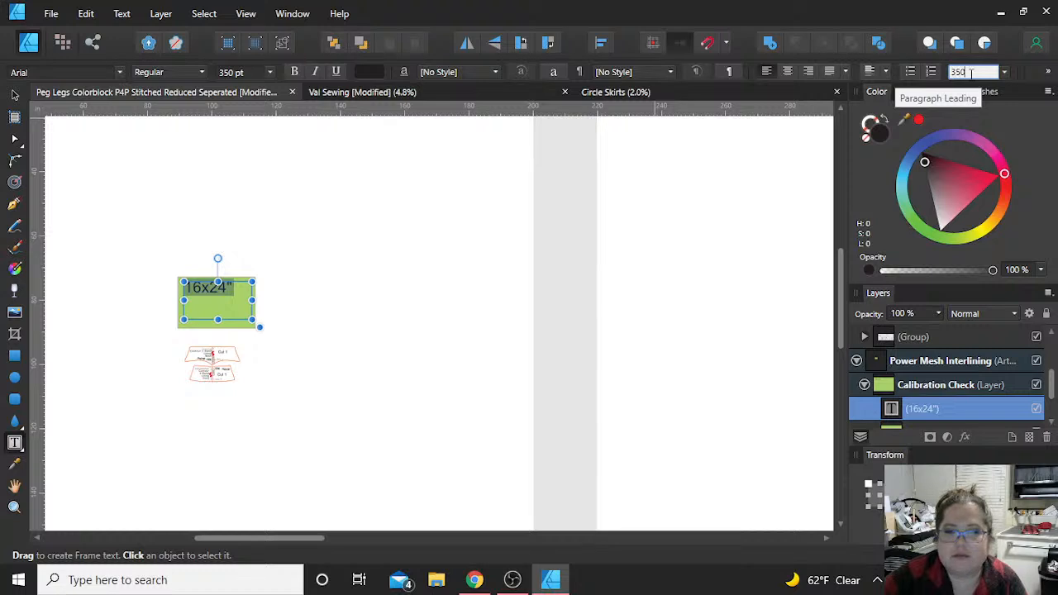
{"action": "key", "text": "Return"}
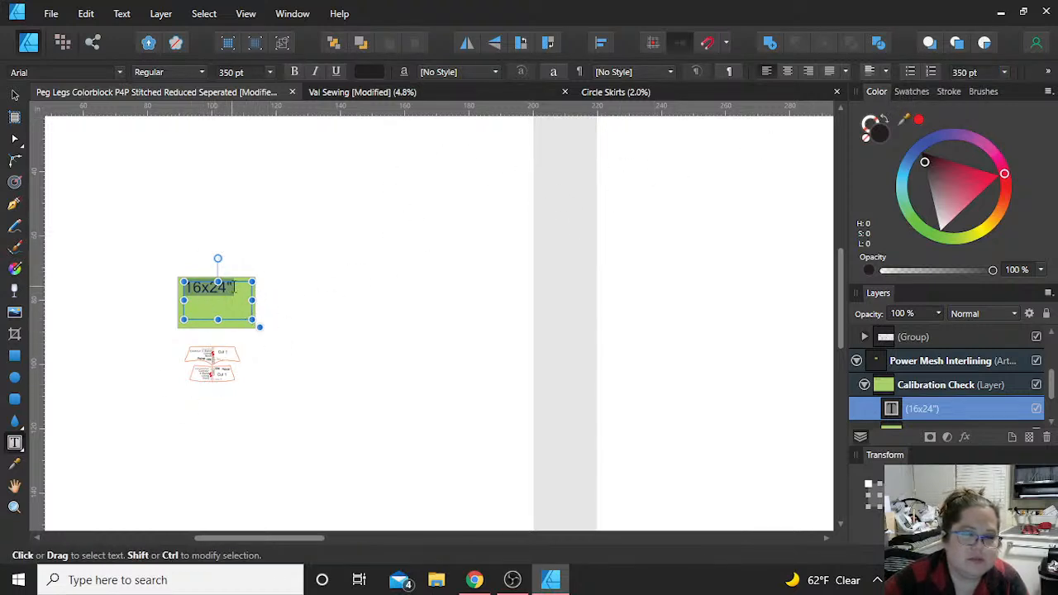
{"action": "left_click_drag", "start_coordinate": [252, 319], "coordinate": [207, 304]}
{"action": "left_click", "coordinate": [14, 95]}
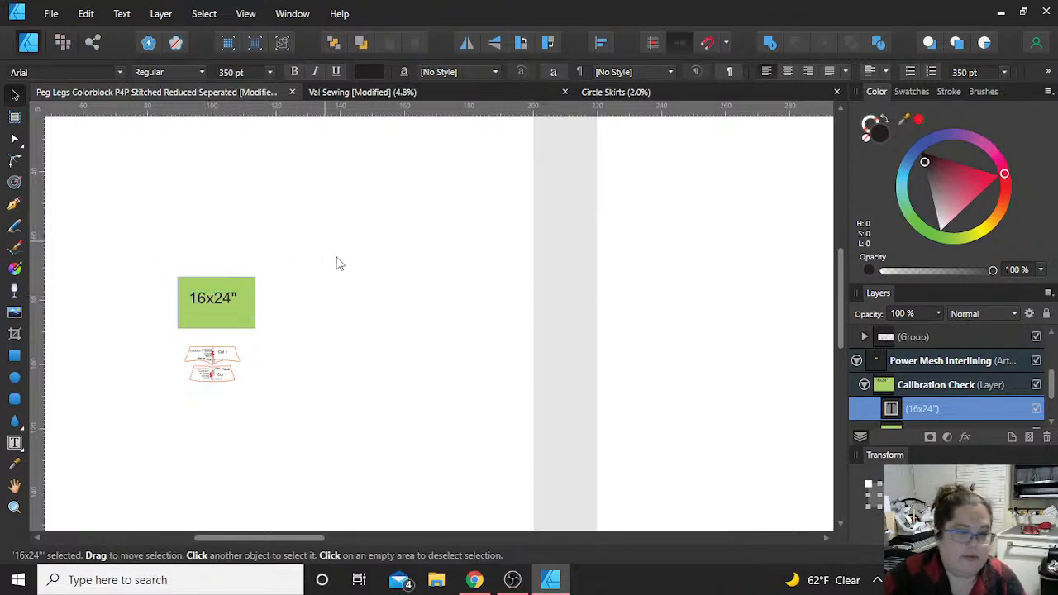
Step: Deselect the 16x24" label and switch the Calibration Check layer's visibility off and back on
{"action": "left_click", "coordinate": [334, 257]}
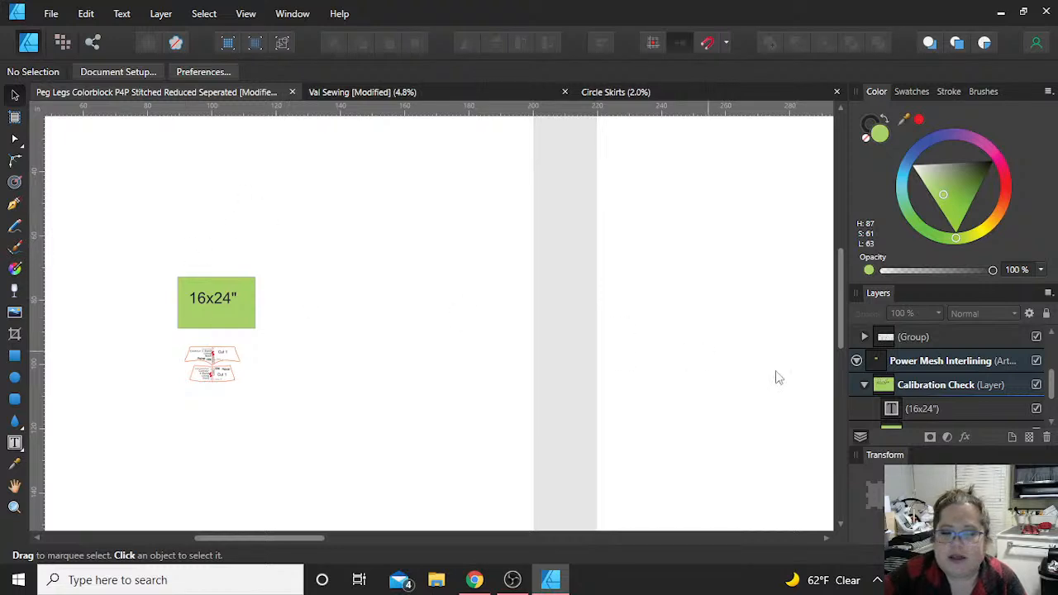
{"action": "scroll", "coordinate": [938, 423], "scroll_direction": "down", "scroll_amount": 2}
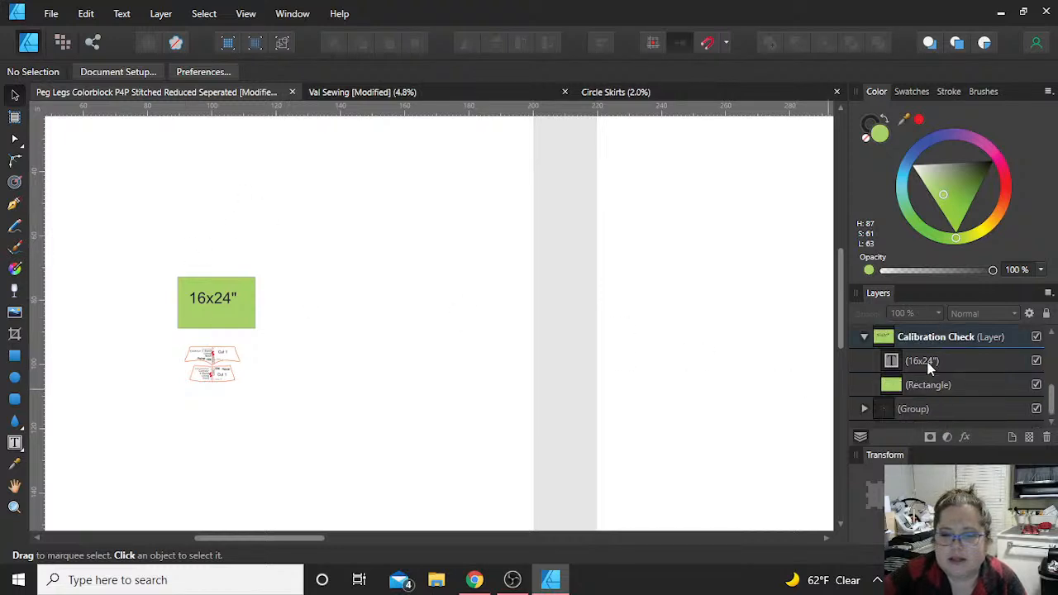
{"action": "left_click", "coordinate": [1036, 338]}
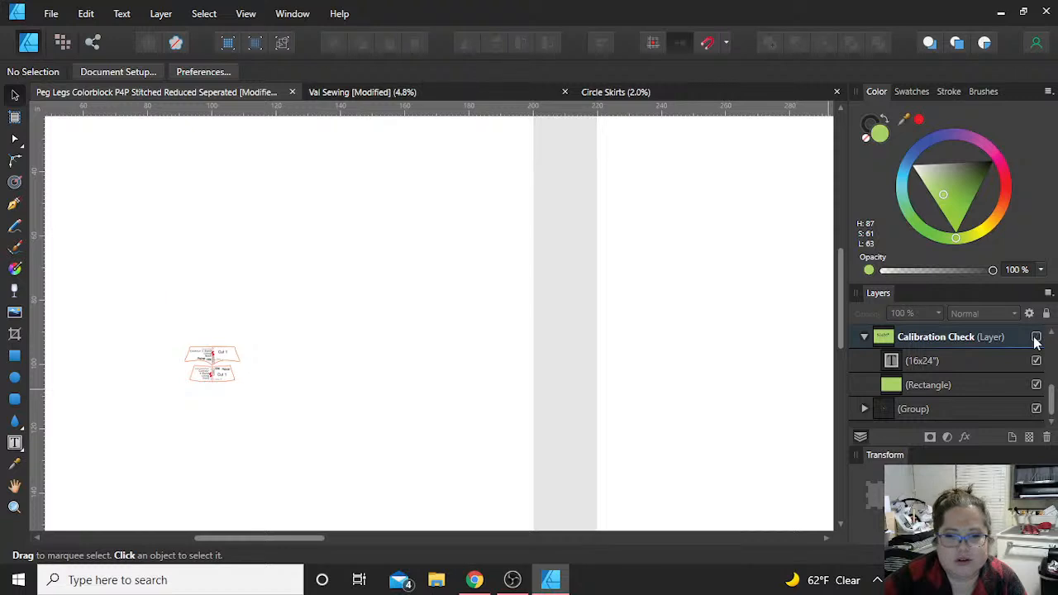
{"action": "left_click", "coordinate": [1036, 339]}
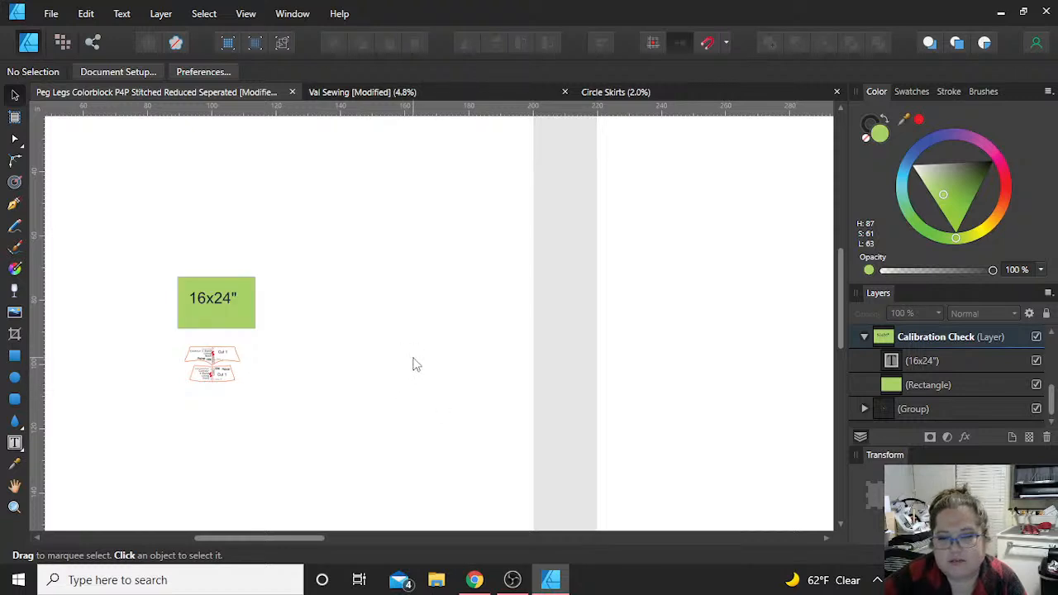
Step: Close the Peg Legs Colorblock document without saving its changes
{"action": "scroll", "coordinate": [415, 365], "scroll_direction": "up", "scroll_amount": 6}
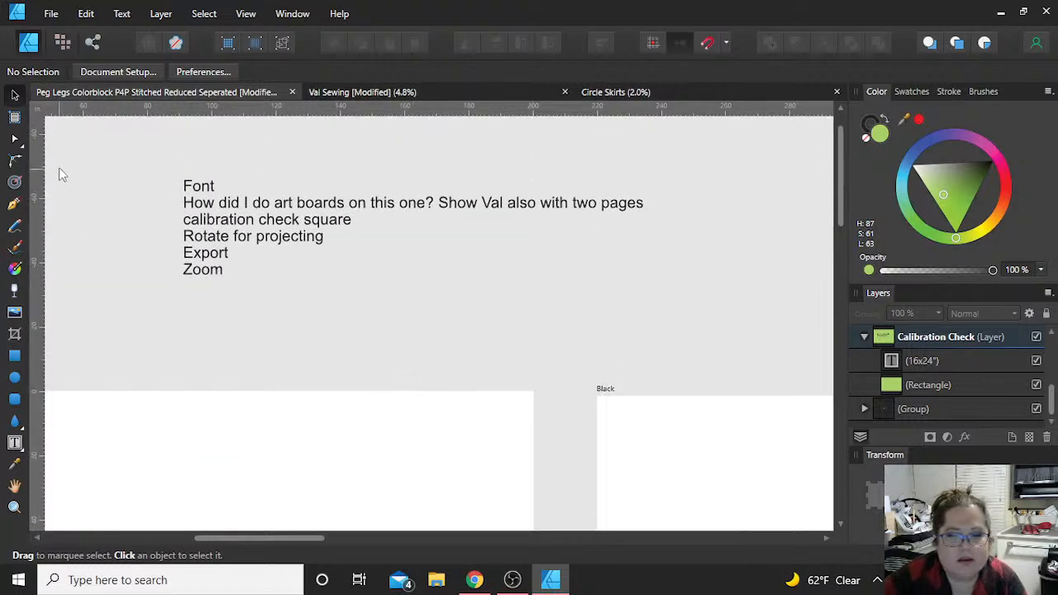
{"action": "left_click", "coordinate": [212, 191]}
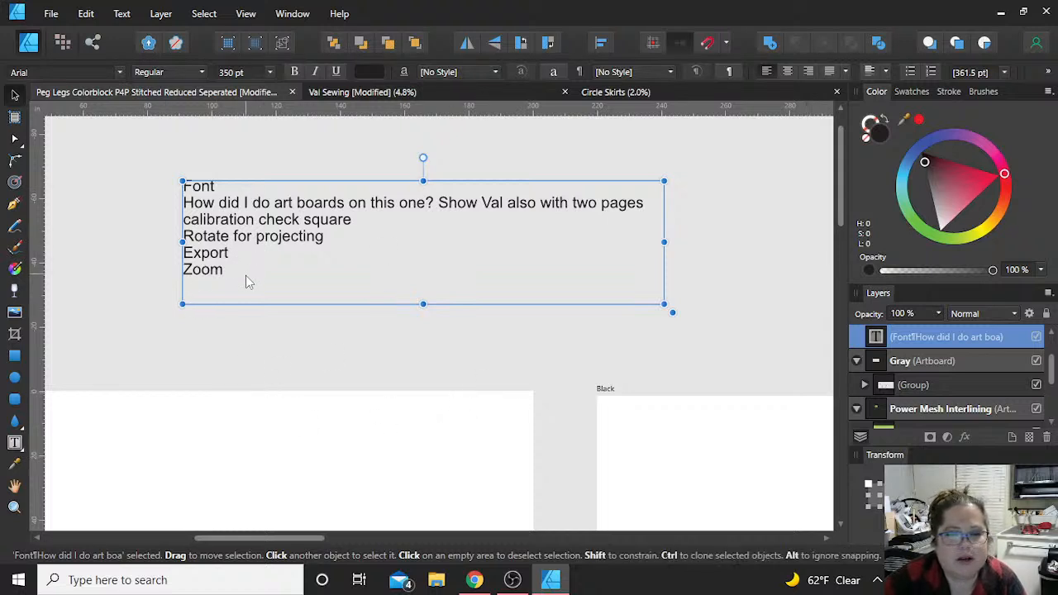
{"action": "left_click", "coordinate": [293, 92]}
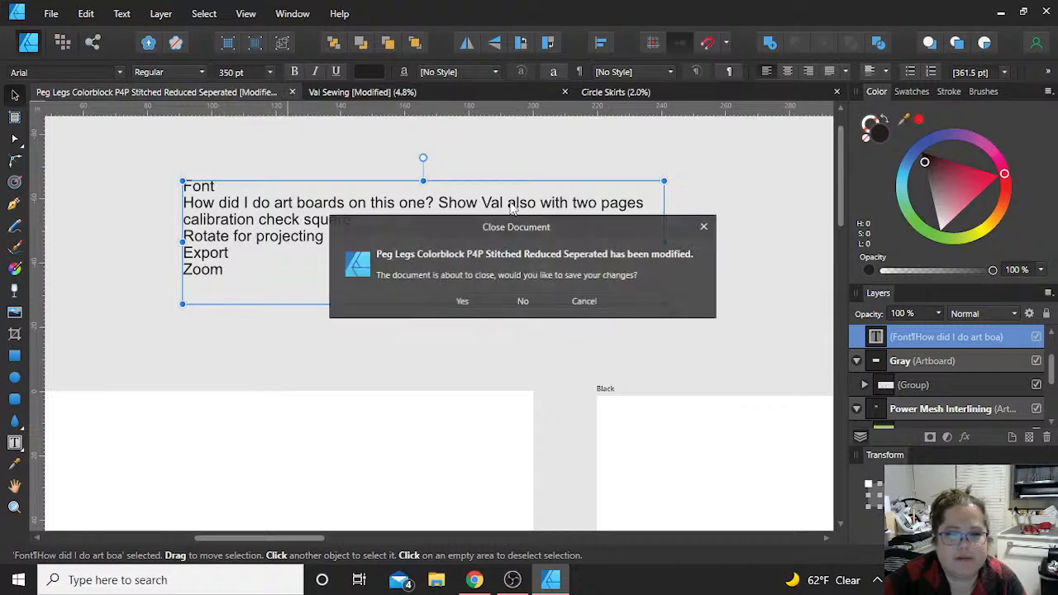
{"action": "left_click", "coordinate": [523, 303]}
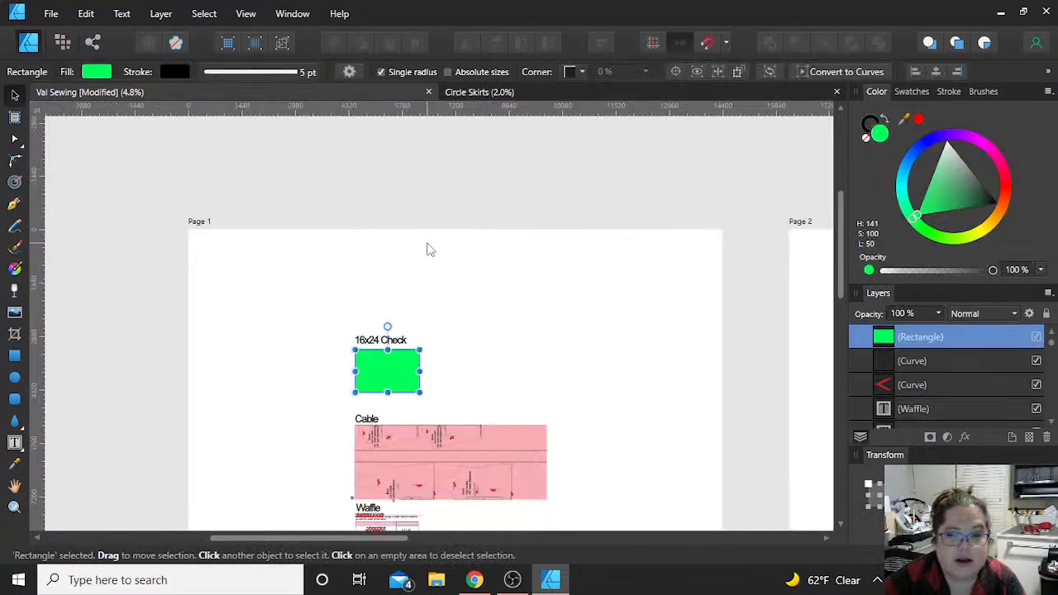
Step: Deselect the green 16x24 check rectangle on Page 1 and view the fabric layouts below it
{"action": "left_click", "coordinate": [559, 240]}
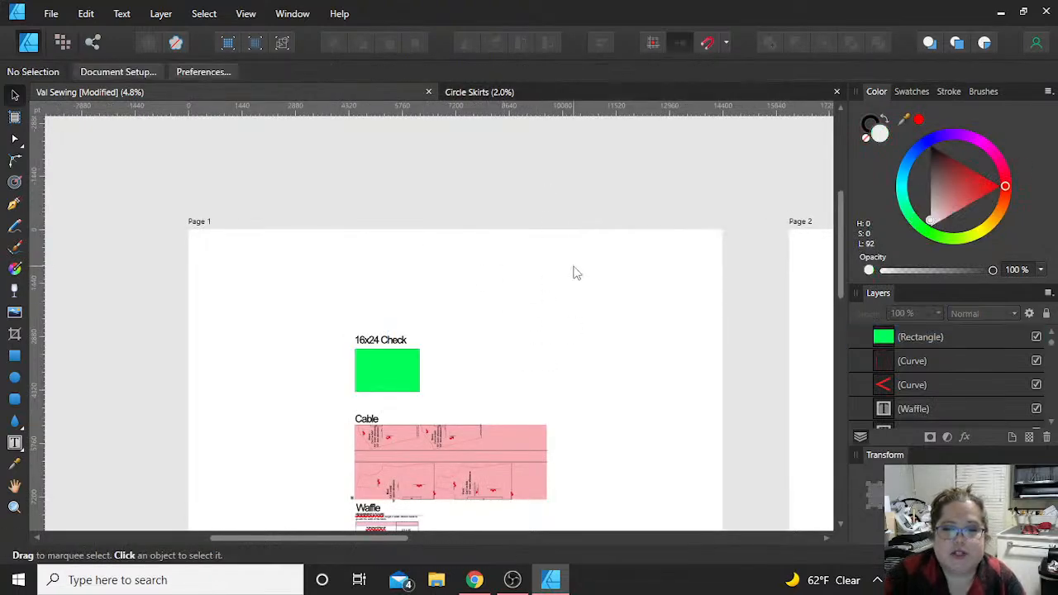
{"action": "scroll", "coordinate": [576, 273], "scroll_direction": "down", "scroll_amount": 2}
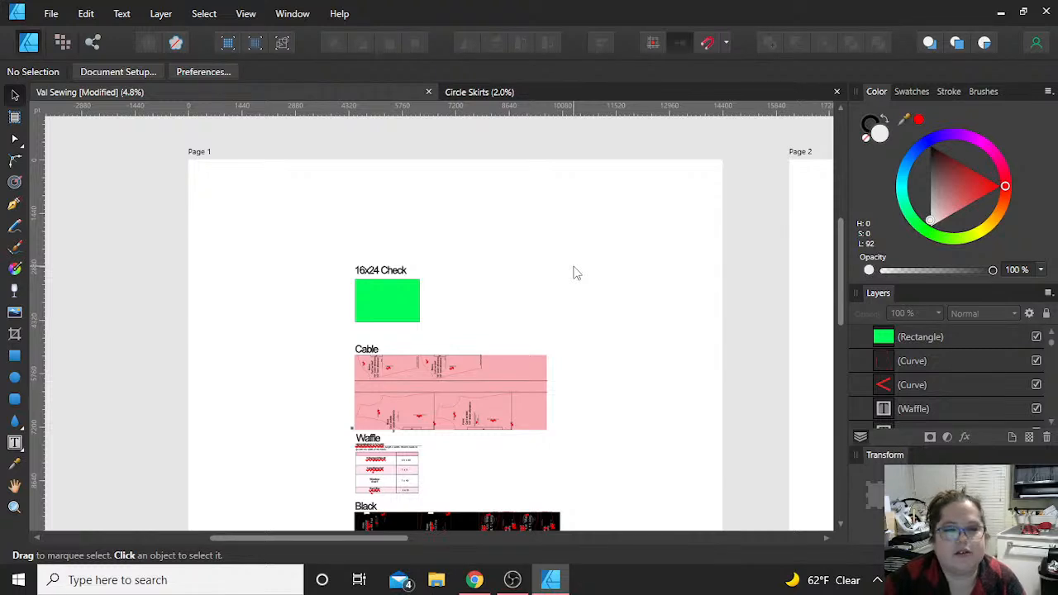
{"action": "scroll", "coordinate": [576, 272], "scroll_direction": "down", "scroll_amount": 1}
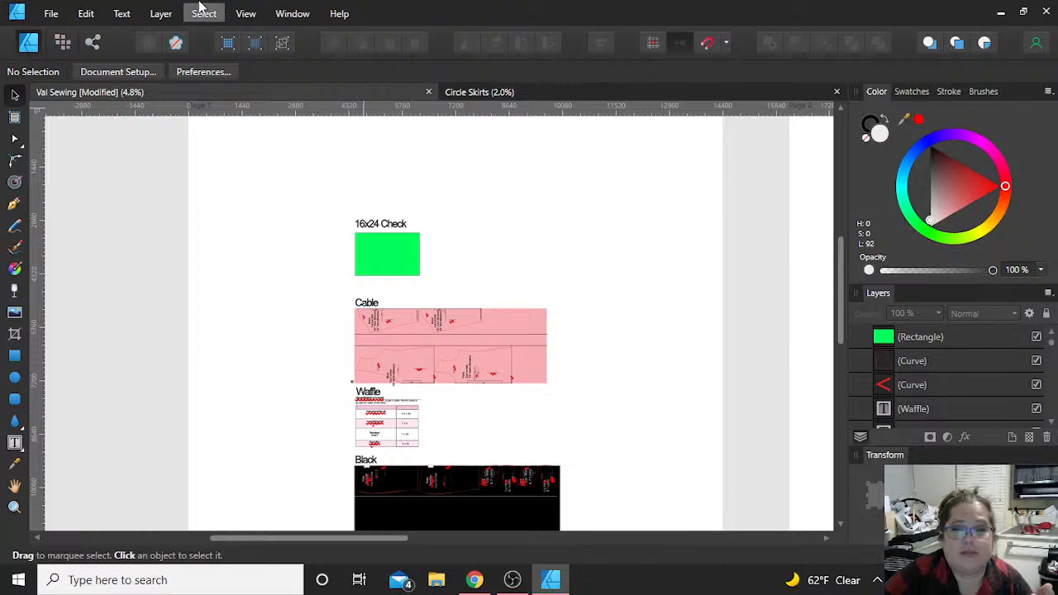
{"action": "left_click", "coordinate": [294, 16]}
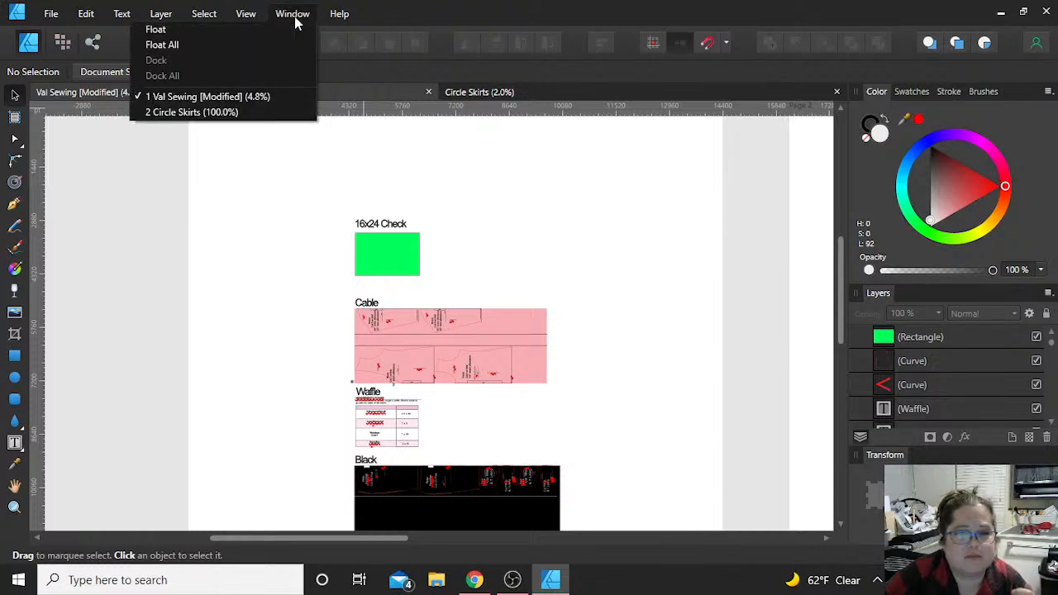
{"action": "left_click", "coordinate": [246, 15]}
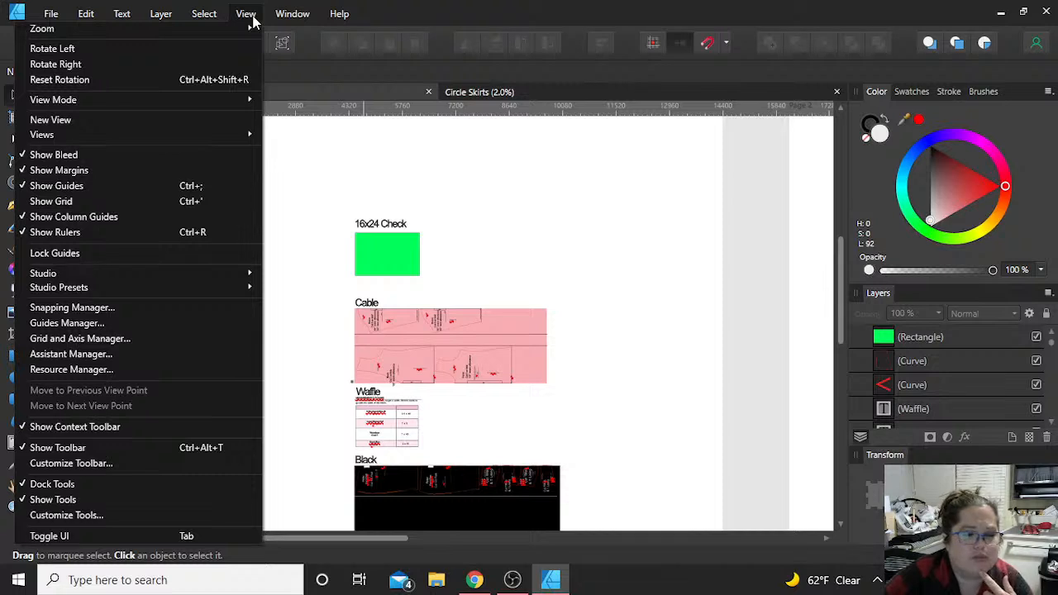
{"action": "mouse_move", "coordinate": [224, 98]}
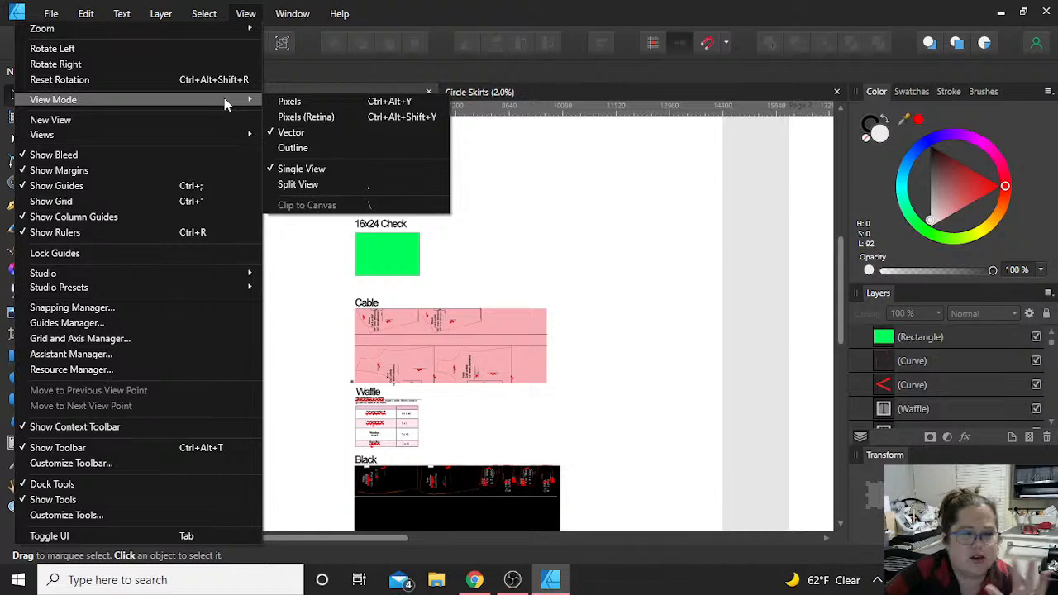
{"action": "left_click", "coordinate": [403, 14]}
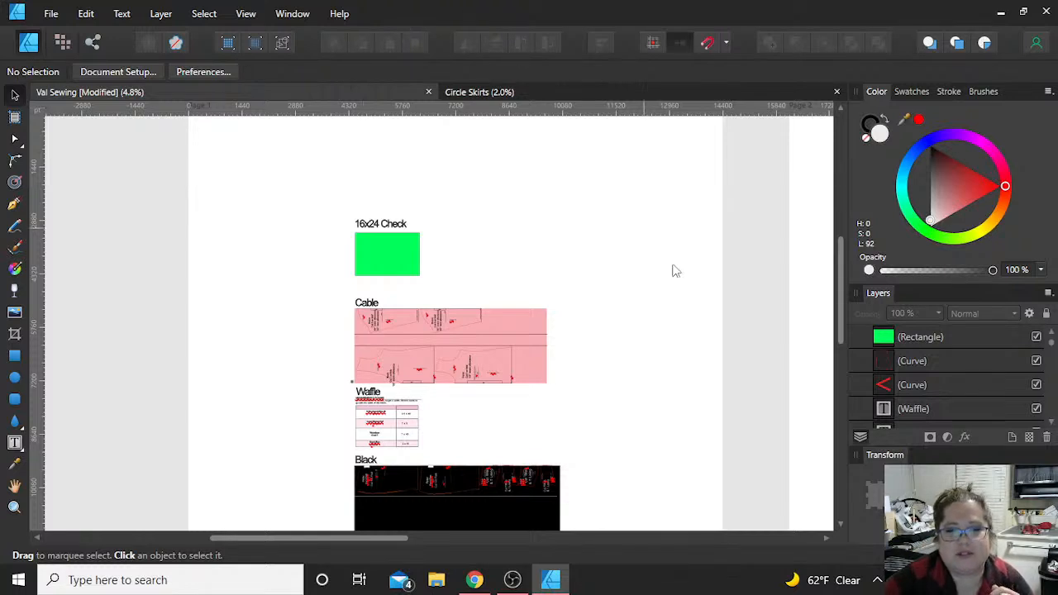
{"action": "right_click", "coordinate": [638, 240]}
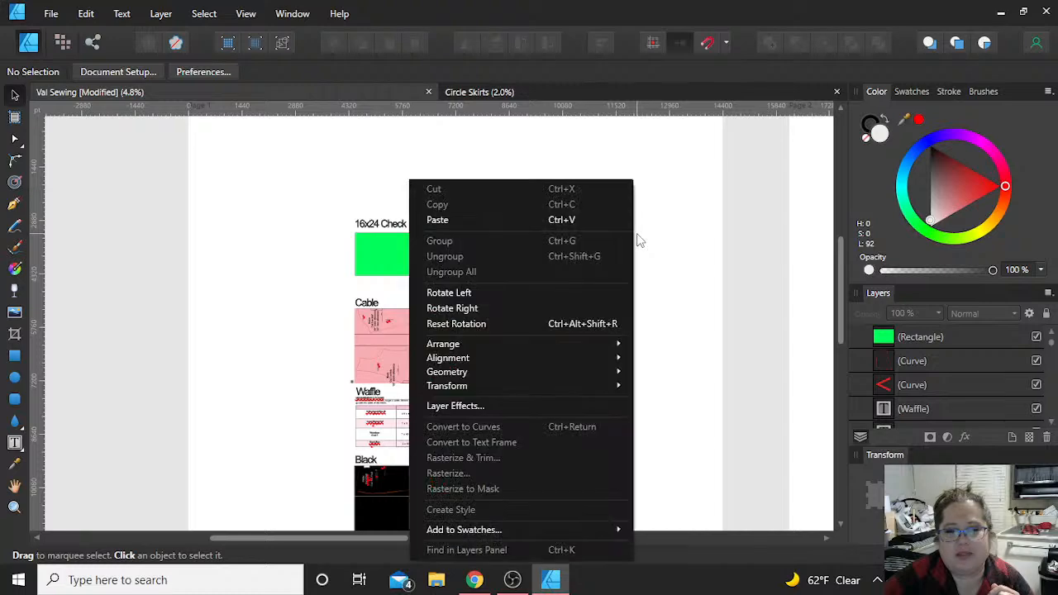
{"action": "left_click", "coordinate": [694, 234]}
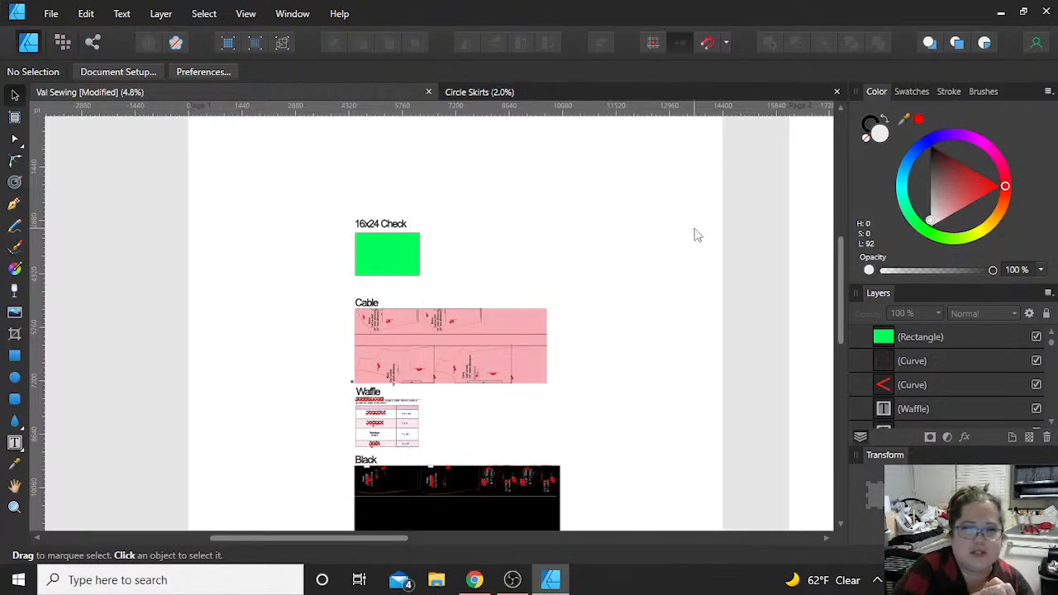
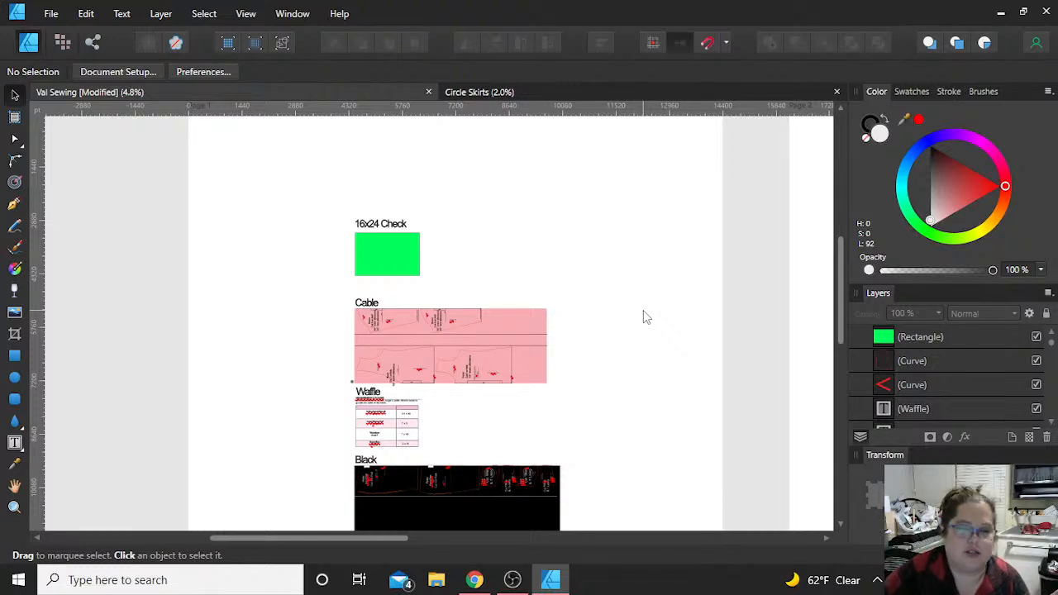
Step: Set the export format to PDF and review its presets, keeping PDF (digital - small size)
{"action": "left_click", "coordinate": [52, 14]}
{"action": "left_click", "coordinate": [82, 289]}
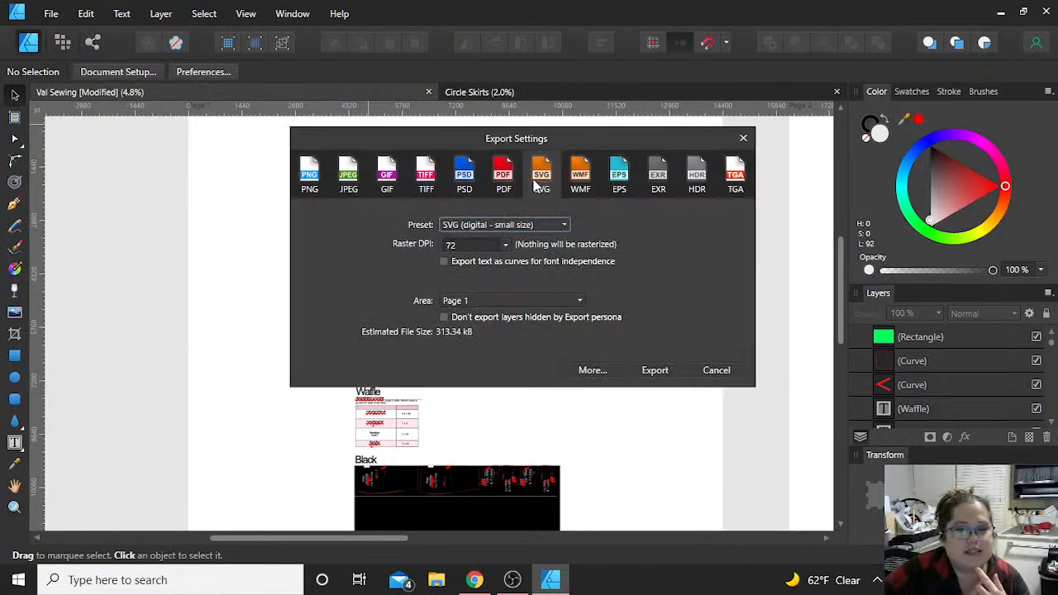
{"action": "left_click", "coordinate": [504, 175]}
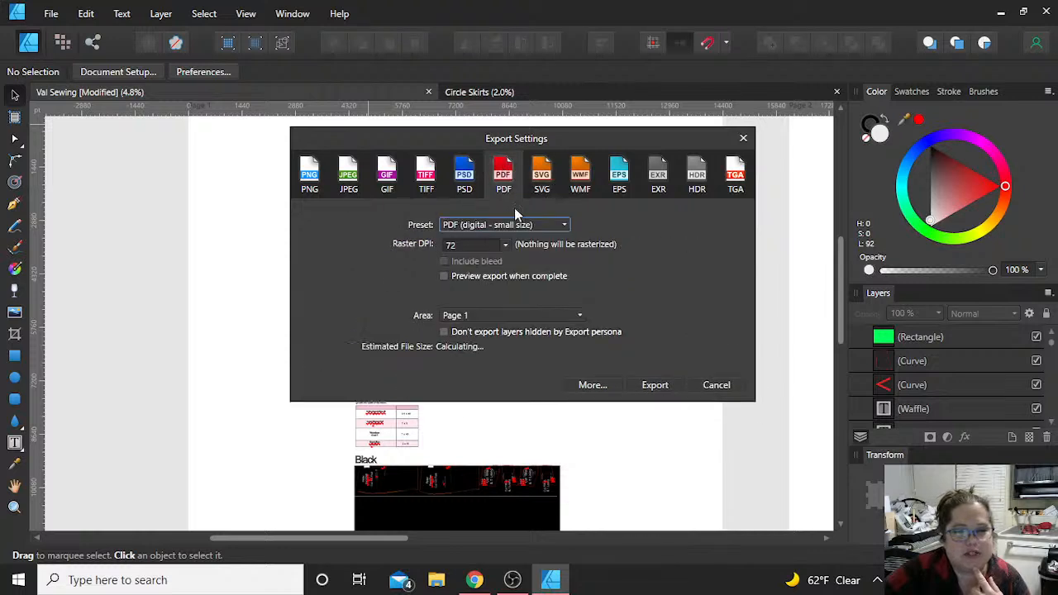
{"action": "left_click", "coordinate": [512, 226]}
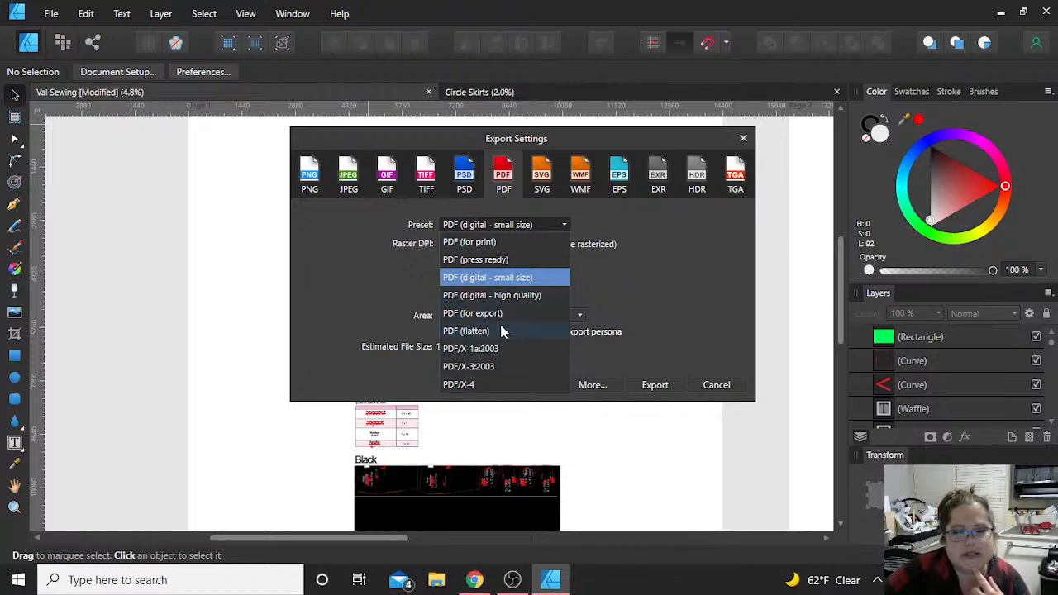
{"action": "left_click", "coordinate": [701, 237]}
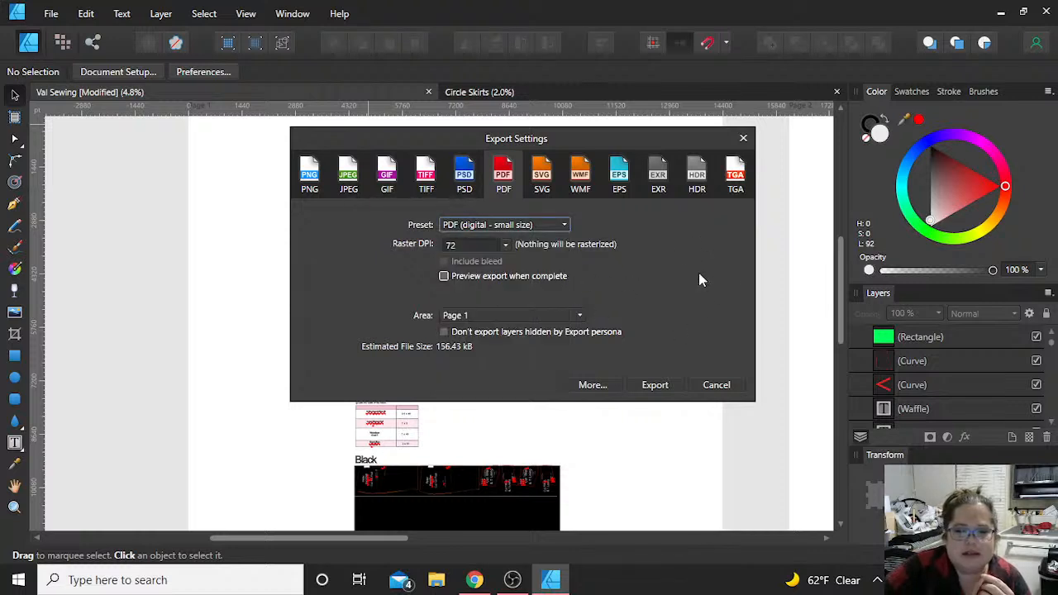
Step: Set the PDF export area to Whole document and export the file to the Part IV folder on the Desktop
{"action": "left_click", "coordinate": [579, 315]}
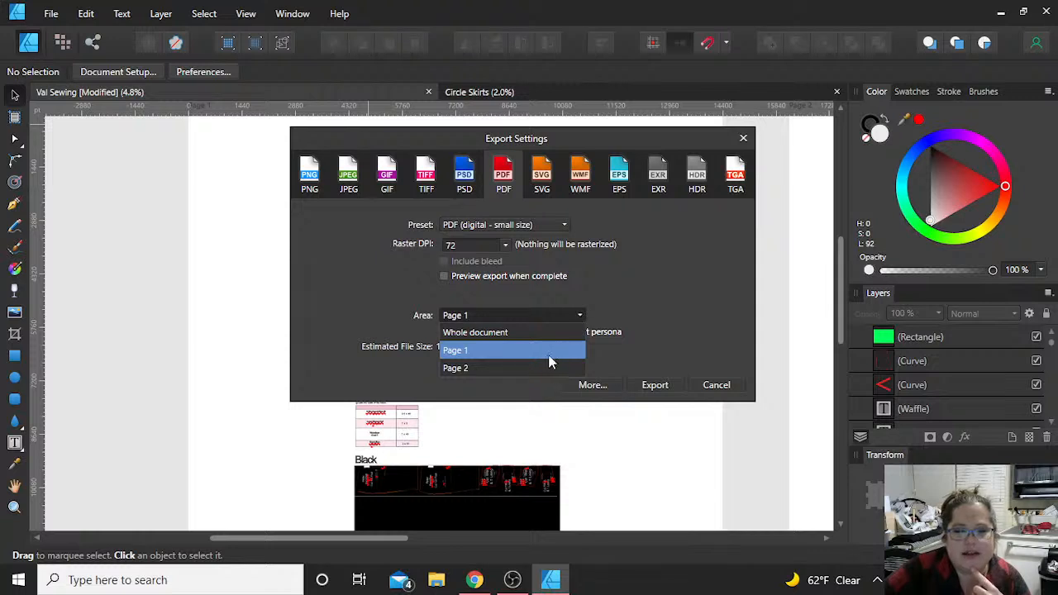
{"action": "left_click", "coordinate": [533, 333]}
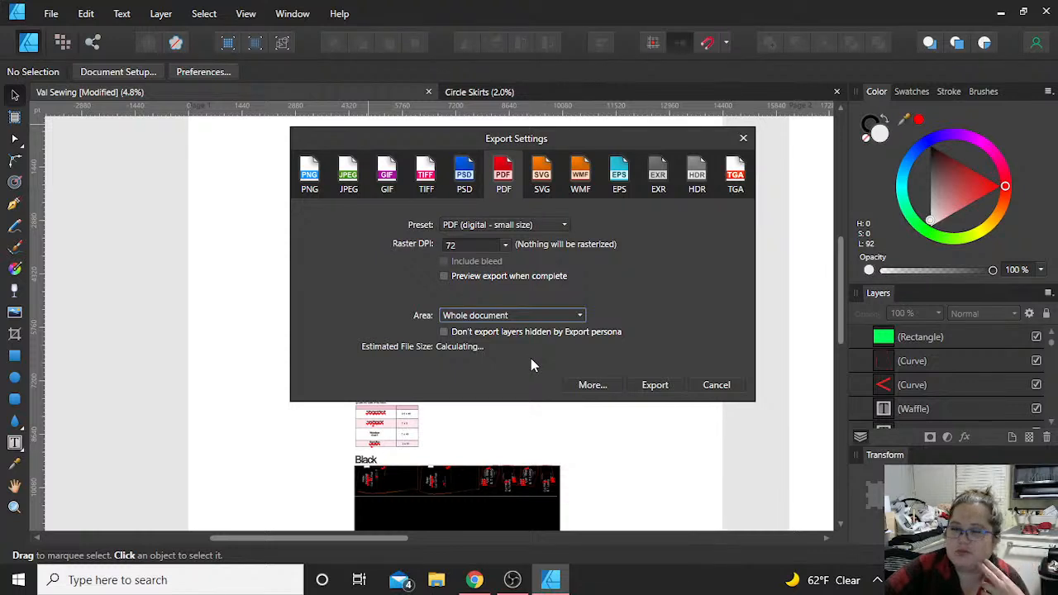
{"action": "left_click", "coordinate": [558, 317]}
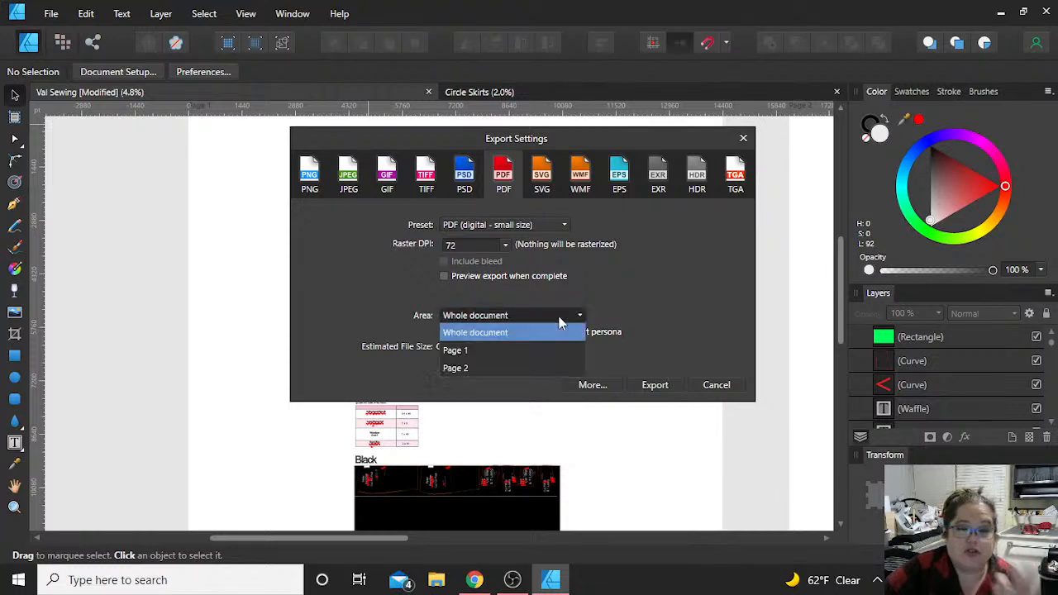
{"action": "left_click", "coordinate": [662, 310]}
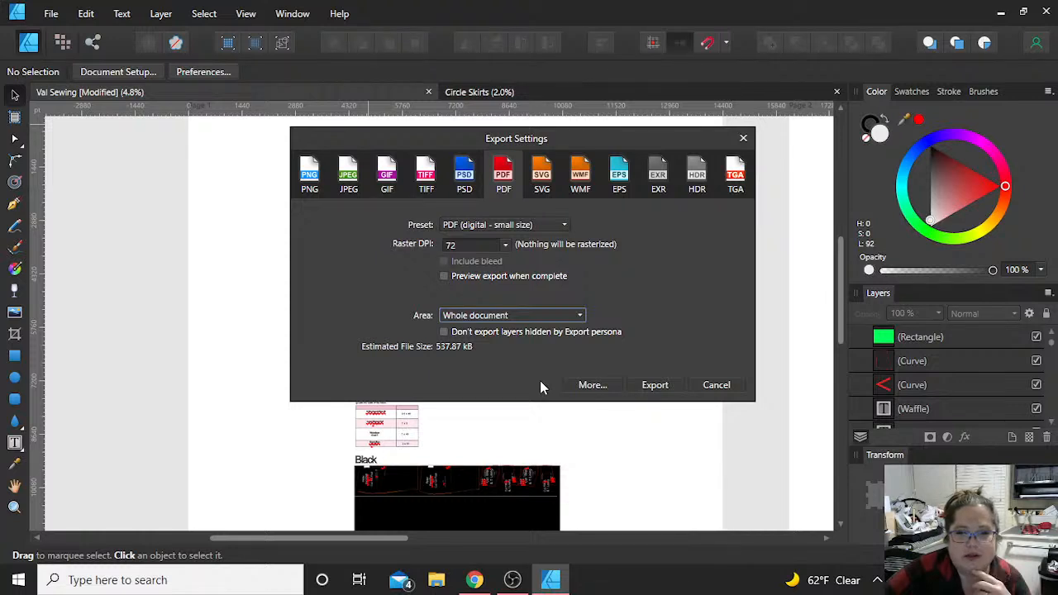
{"action": "left_click", "coordinate": [654, 386]}
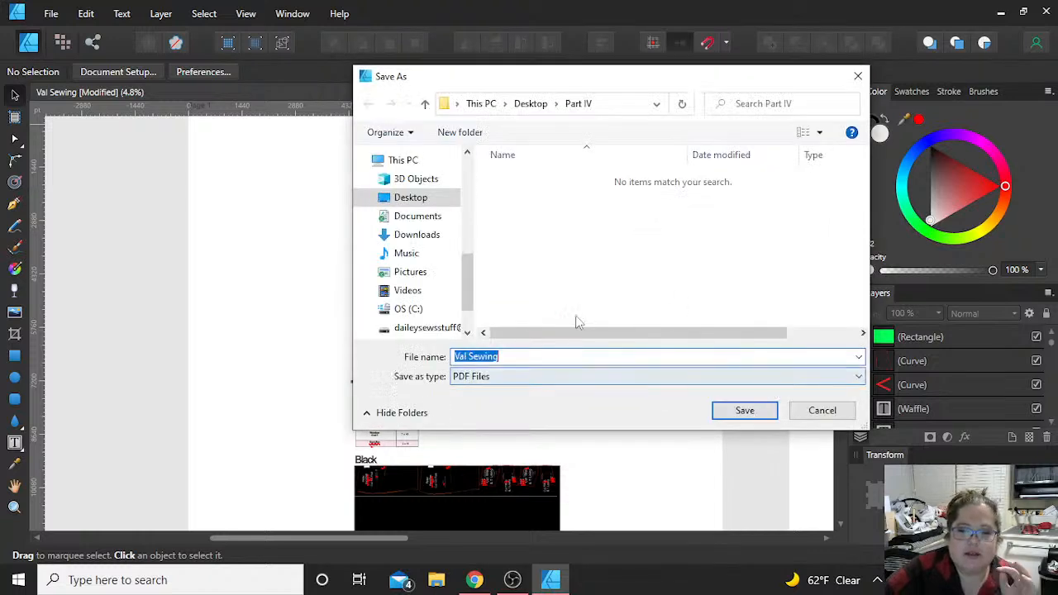
{"action": "left_click", "coordinate": [744, 411]}
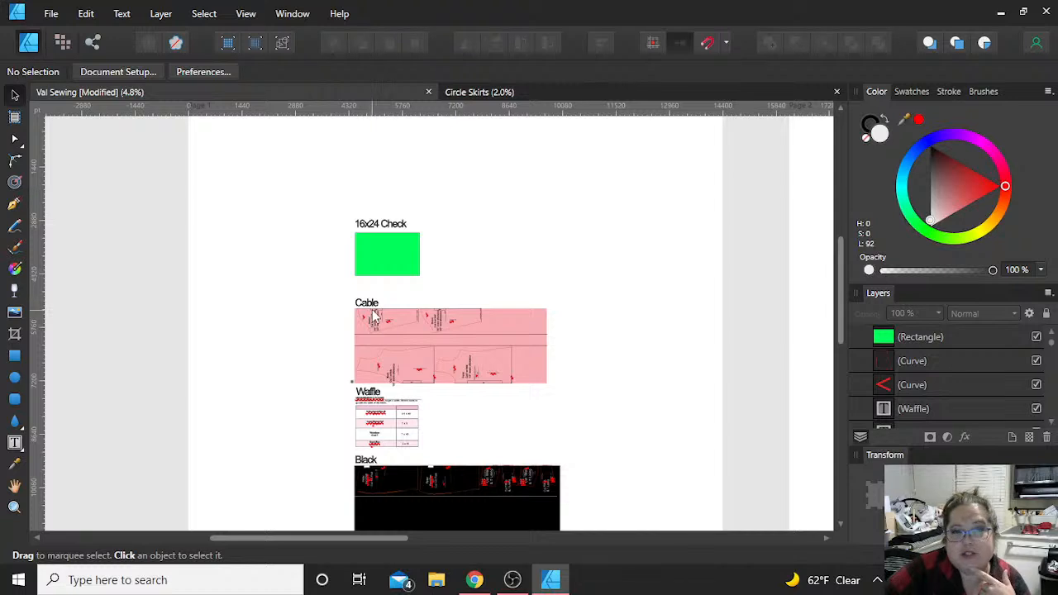
Step: With the Zoom Tool active, set the document's units to Inches
{"action": "left_click", "coordinate": [15, 507]}
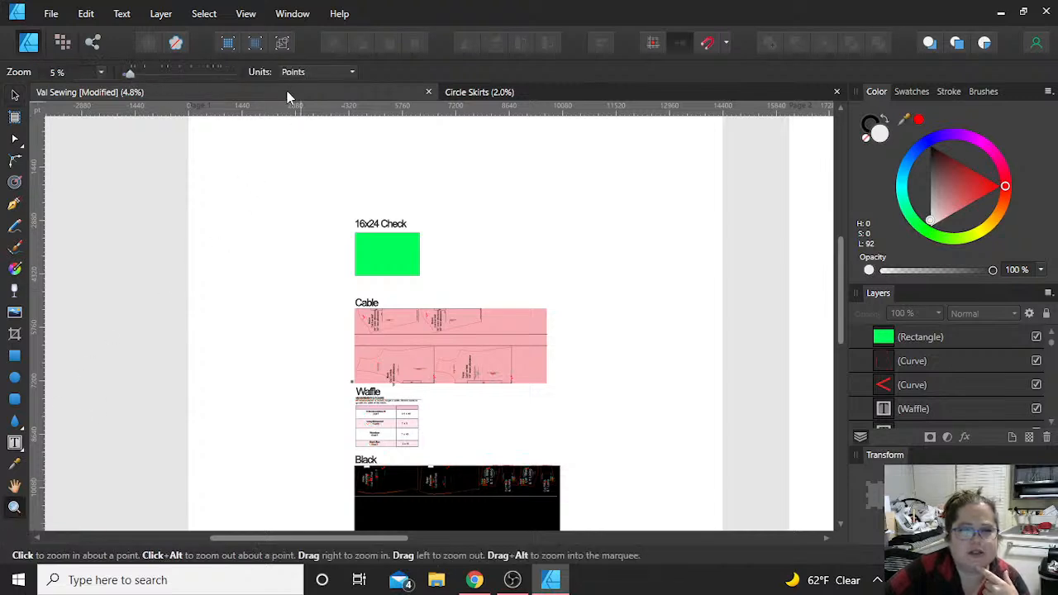
{"action": "left_click", "coordinate": [305, 73]}
{"action": "left_click", "coordinate": [325, 144]}
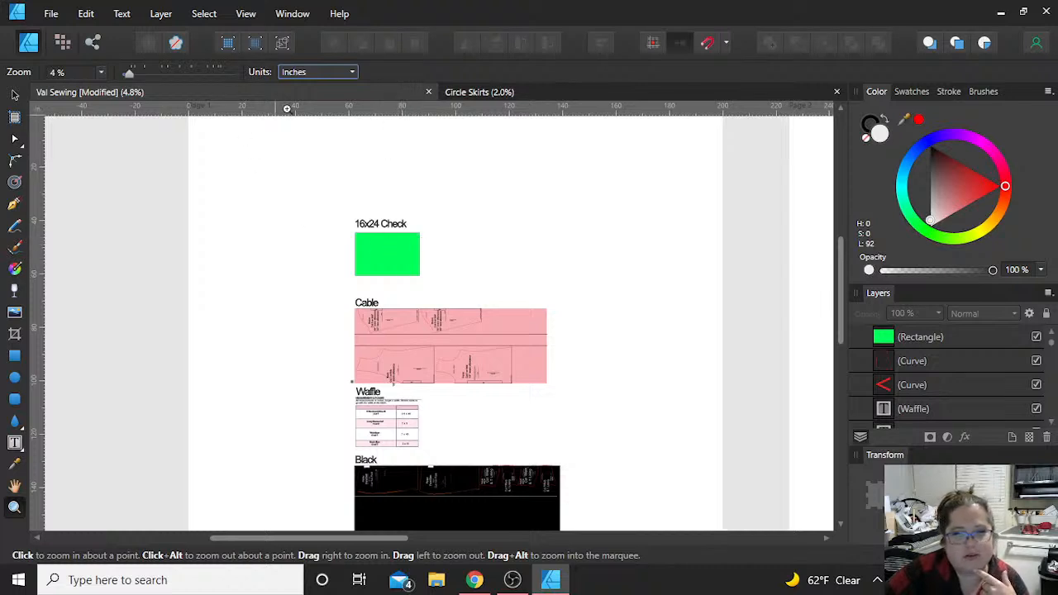
Step: Set the view zoom to 26% and refine it to 26.5%
{"action": "left_click", "coordinate": [72, 71]}
{"action": "type", "text": "26"}
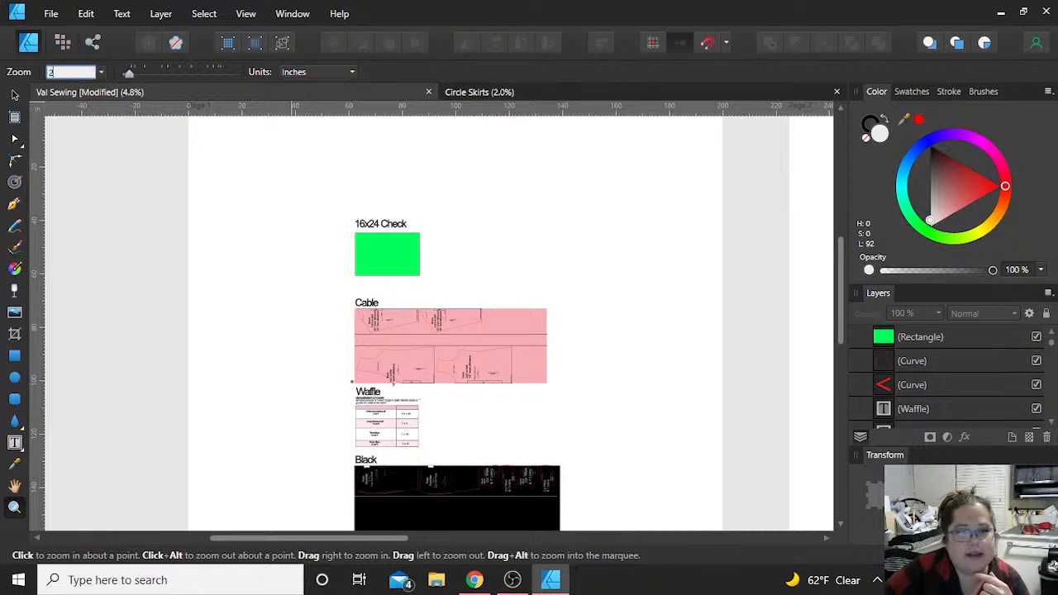
{"action": "key", "text": "Return"}
{"action": "left_click", "coordinate": [71, 72]}
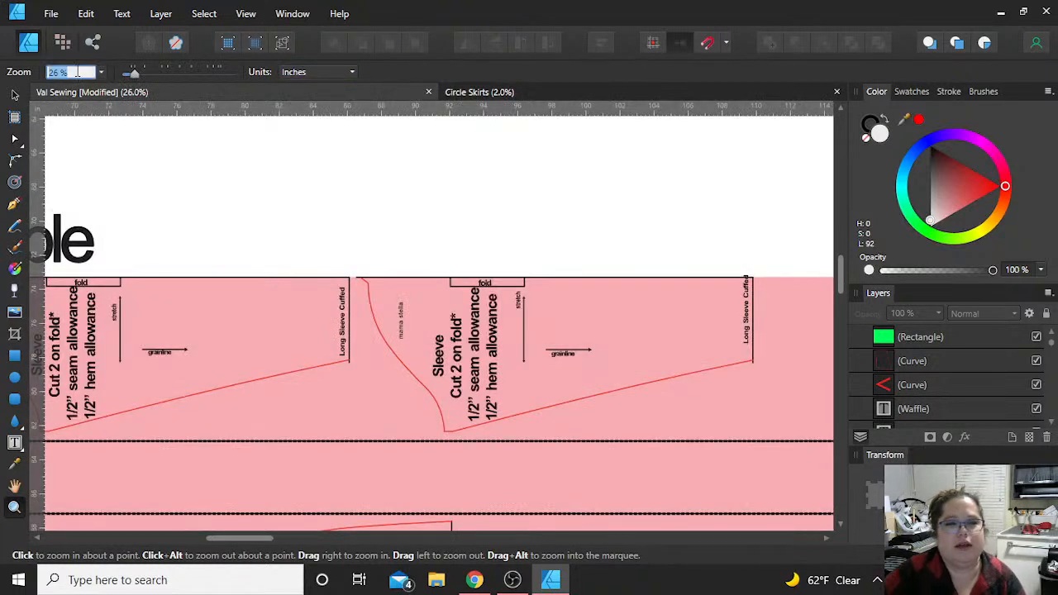
{"action": "type", "text": "26.5"}
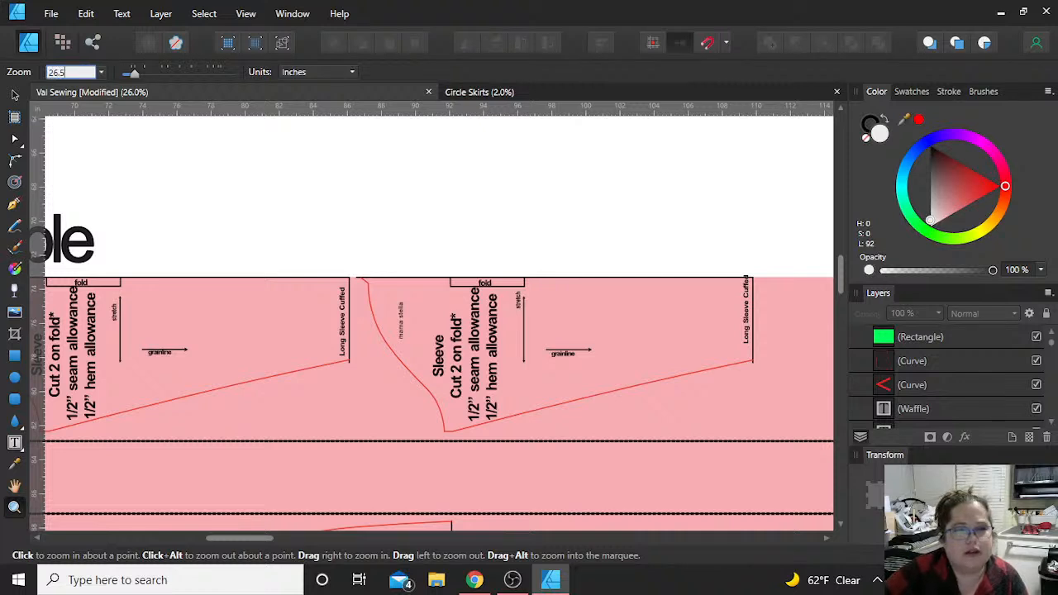
{"action": "key", "text": "Return"}
{"action": "left_click", "coordinate": [76, 73]}
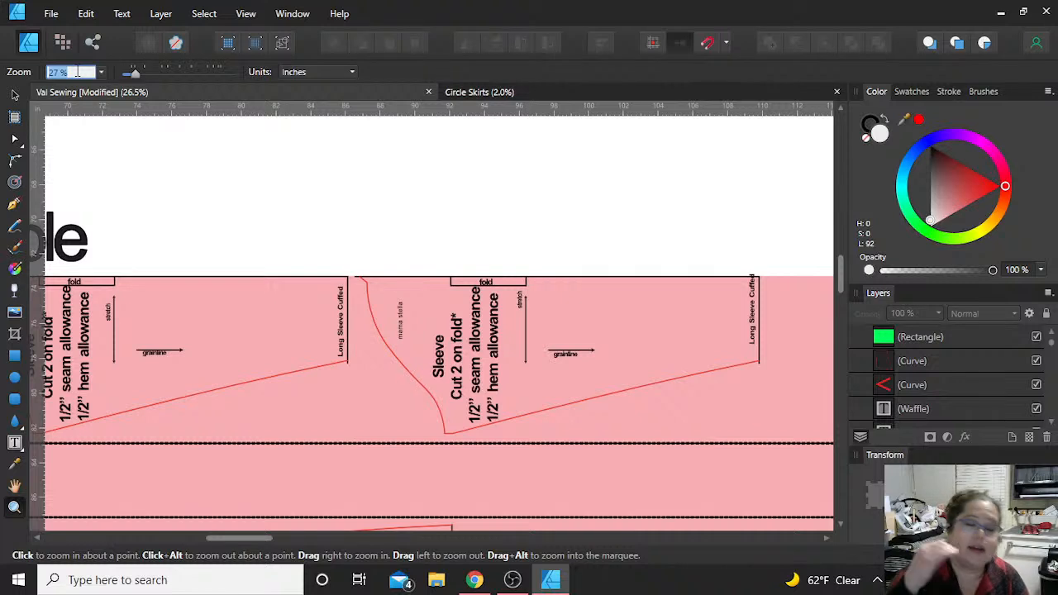
{"action": "type", "text": "26.5"}
{"action": "key", "text": "Return"}
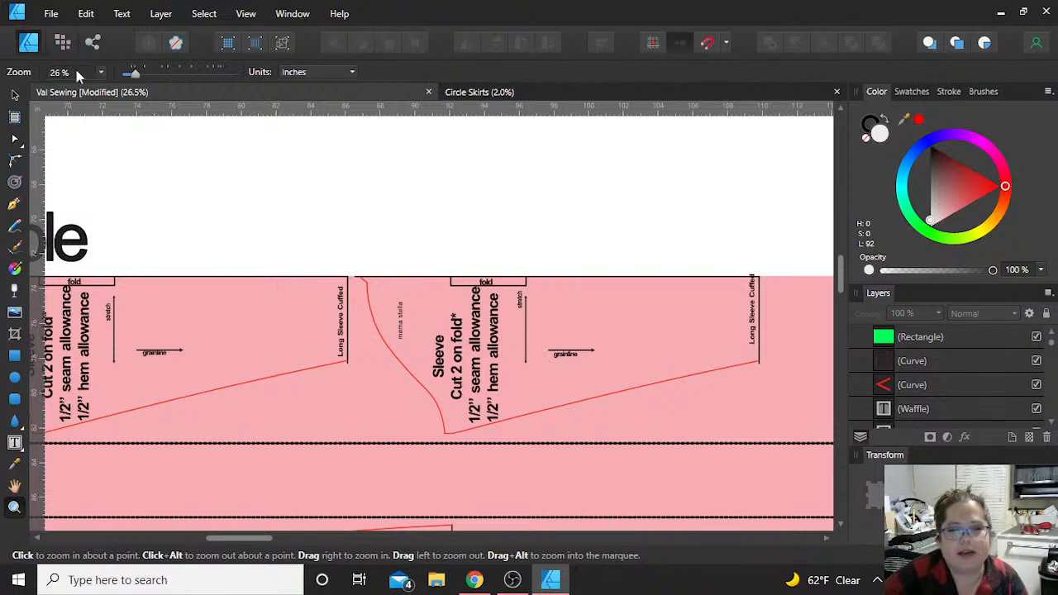
Step: Set the view zoom to 14% and bring the green 16x24 check rectangle into view
{"action": "left_click", "coordinate": [77, 73]}
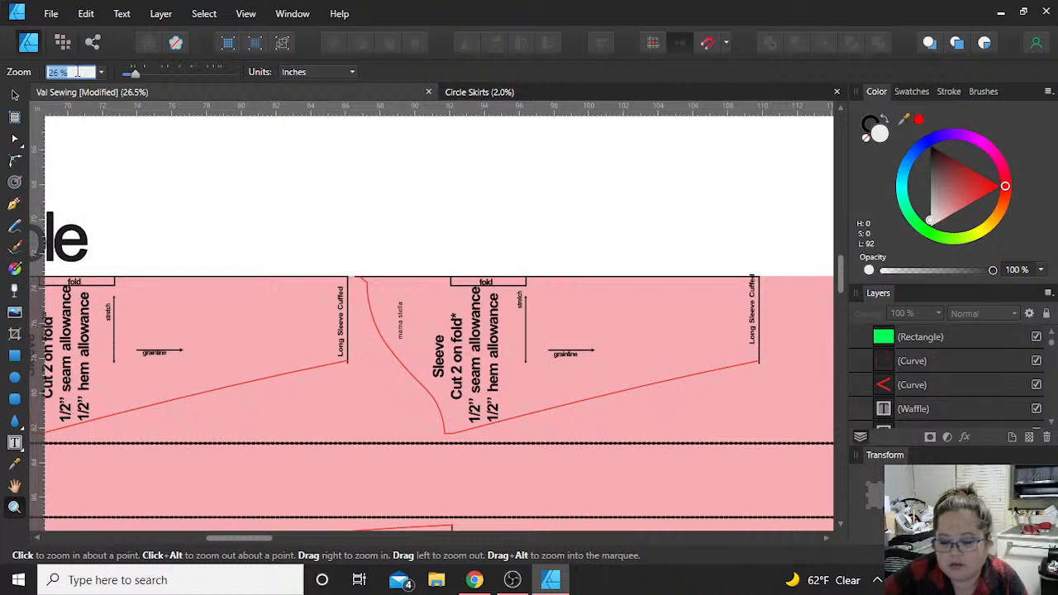
{"action": "type", "text": "14"}
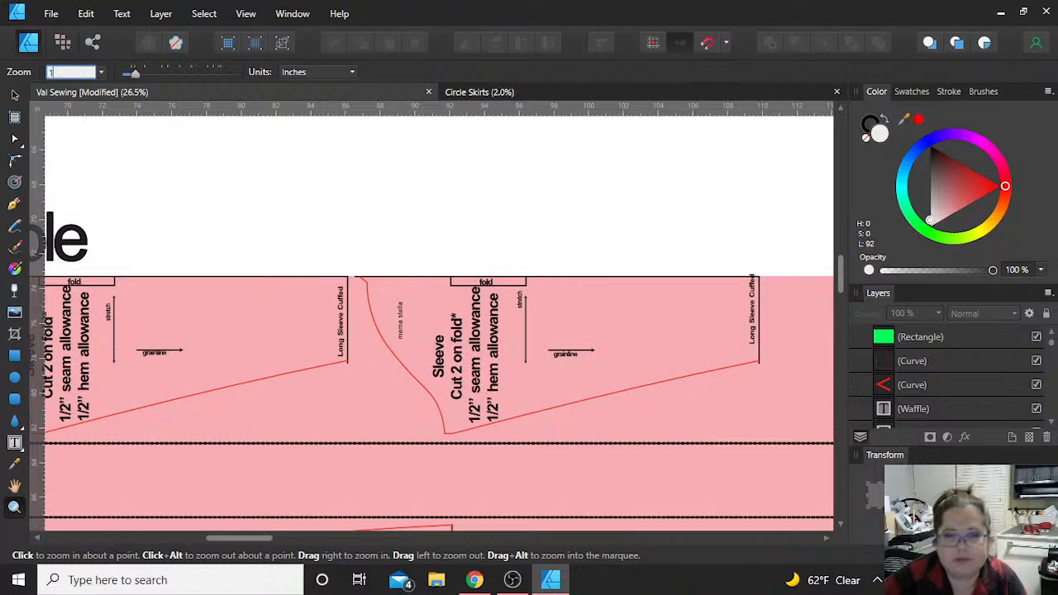
{"action": "key", "text": "Return"}
{"action": "scroll", "coordinate": [502, 199], "scroll_direction": "up", "scroll_amount": 3}
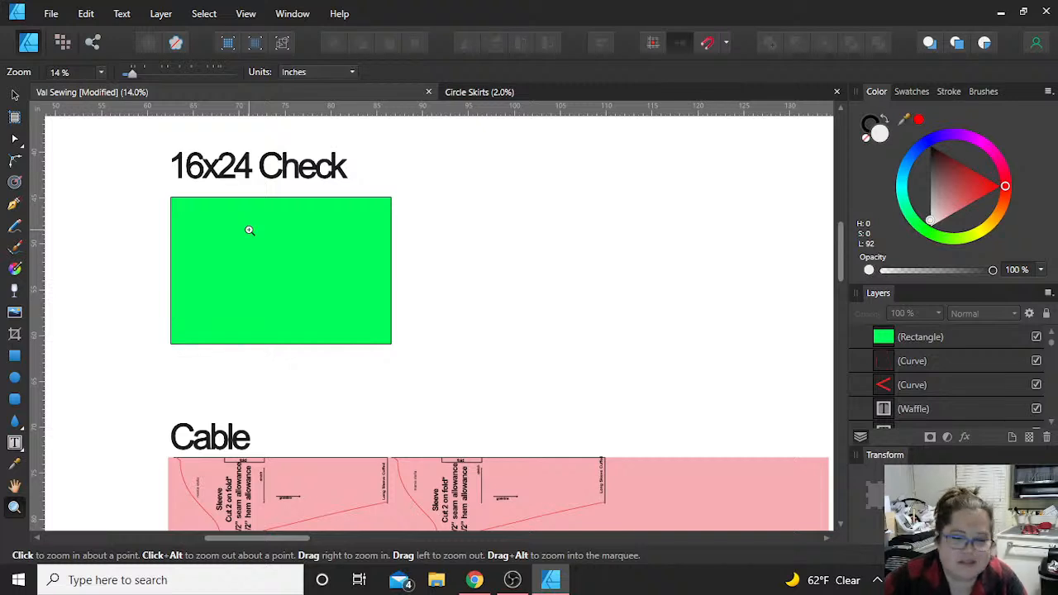
Step: Set the view zoom to 23.4% and show the whole 16x24 check rectangle with its label
{"action": "left_click", "coordinate": [82, 72]}
{"action": "type", "text": "23.4"}
{"action": "key", "text": "Return"}
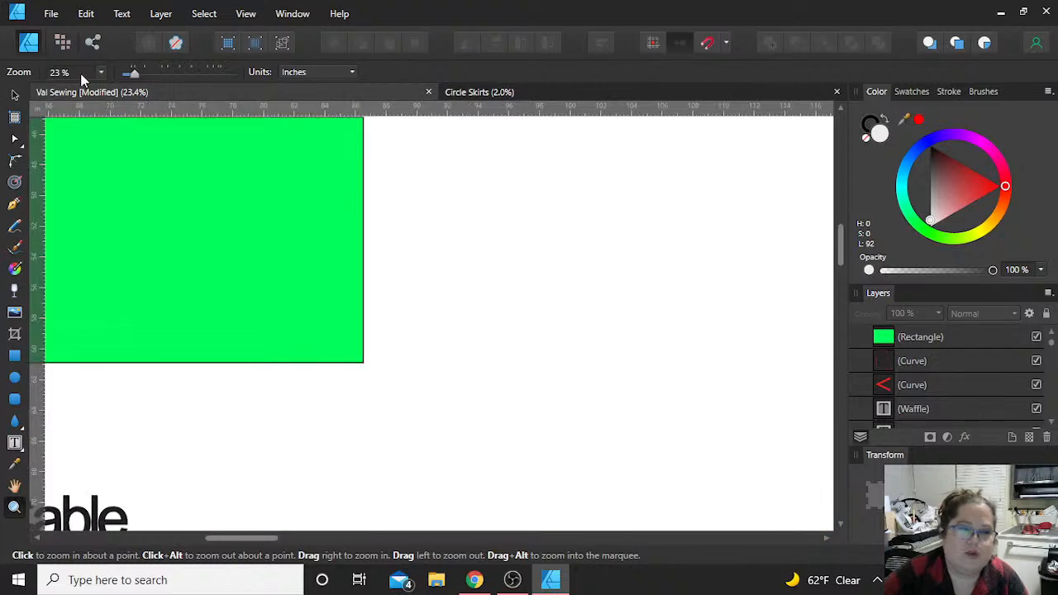
{"action": "scroll", "coordinate": [416, 356], "scroll_direction": "left", "scroll_amount": 3}
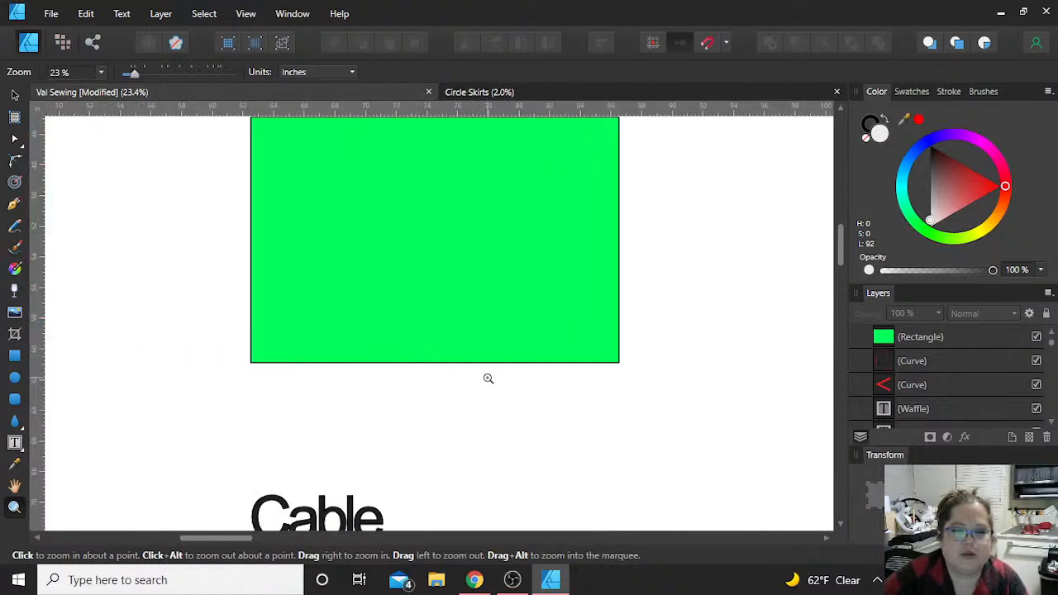
{"action": "scroll", "coordinate": [488, 378], "scroll_direction": "up", "scroll_amount": 2}
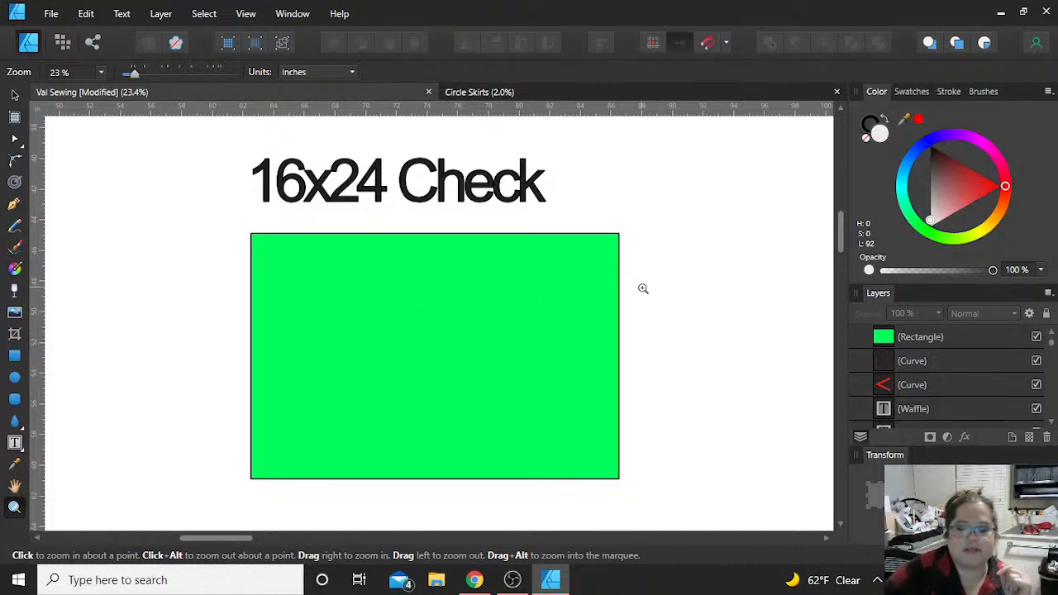
{"action": "left_click", "coordinate": [557, 278]}
{"action": "scroll", "coordinate": [557, 279], "scroll_direction": "down", "scroll_amount": 5}
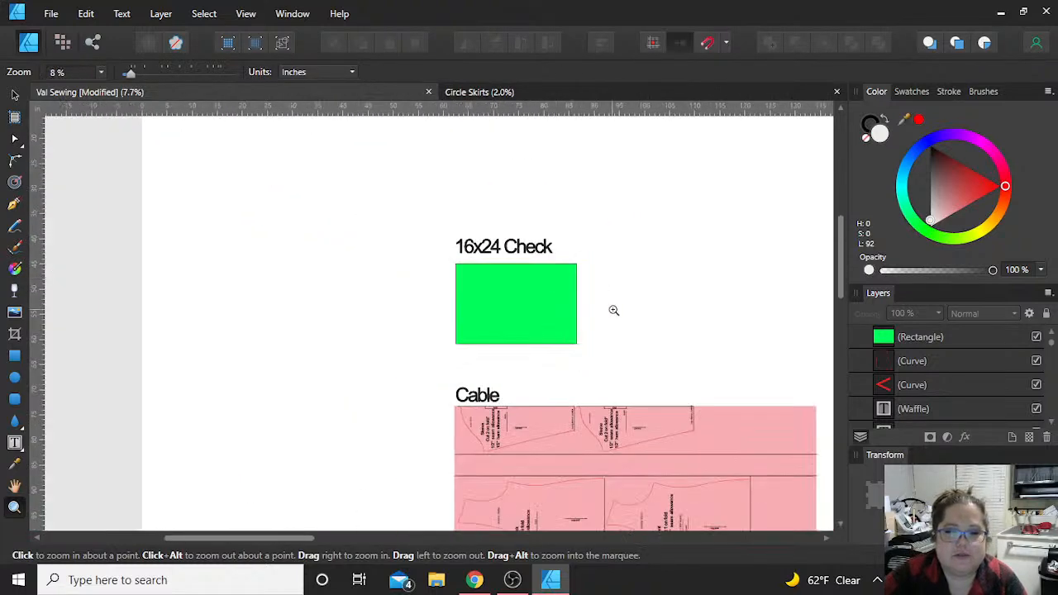
{"action": "scroll", "coordinate": [613, 310], "scroll_direction": "up", "scroll_amount": 6}
{"action": "scroll", "coordinate": [614, 310], "scroll_direction": "up", "scroll_amount": 5}
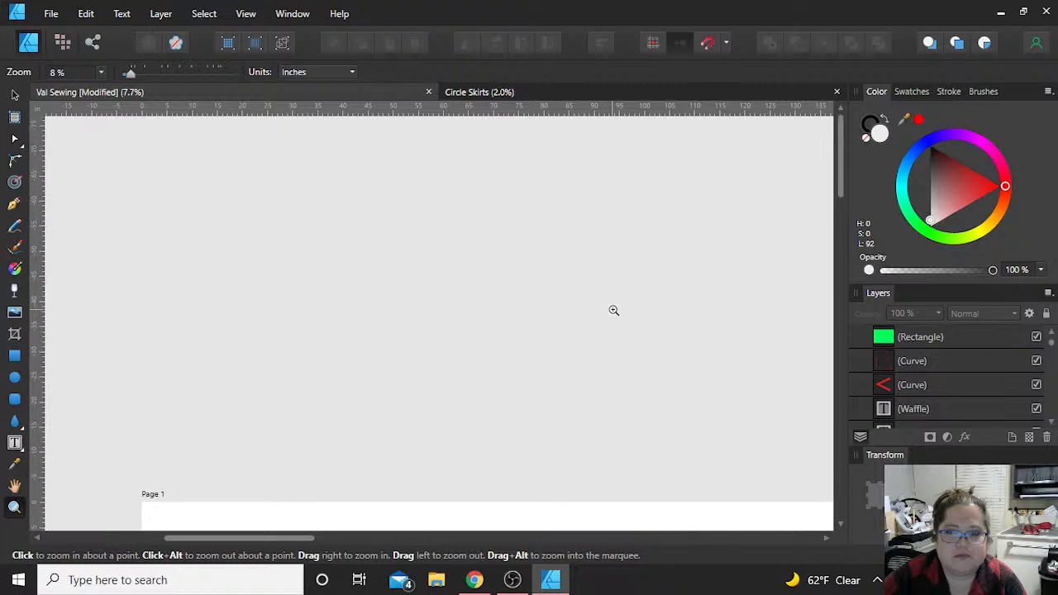
{"action": "scroll", "coordinate": [613, 310], "scroll_direction": "down", "scroll_amount": 6}
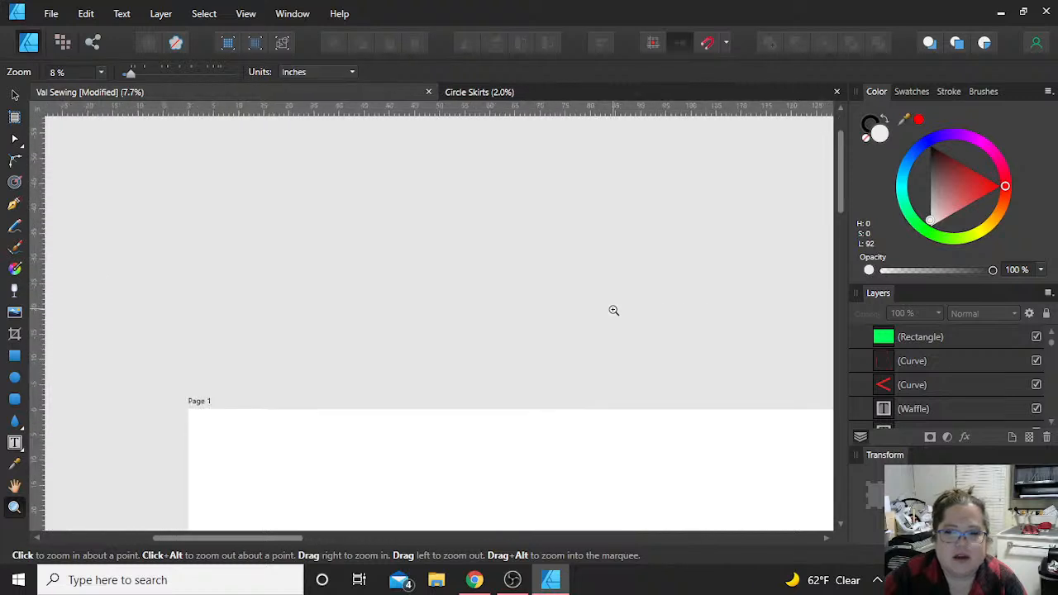
Step: Close the fabric layout document without saving its changes, leaving the Circle Skirts document open
{"action": "left_click", "coordinate": [428, 92]}
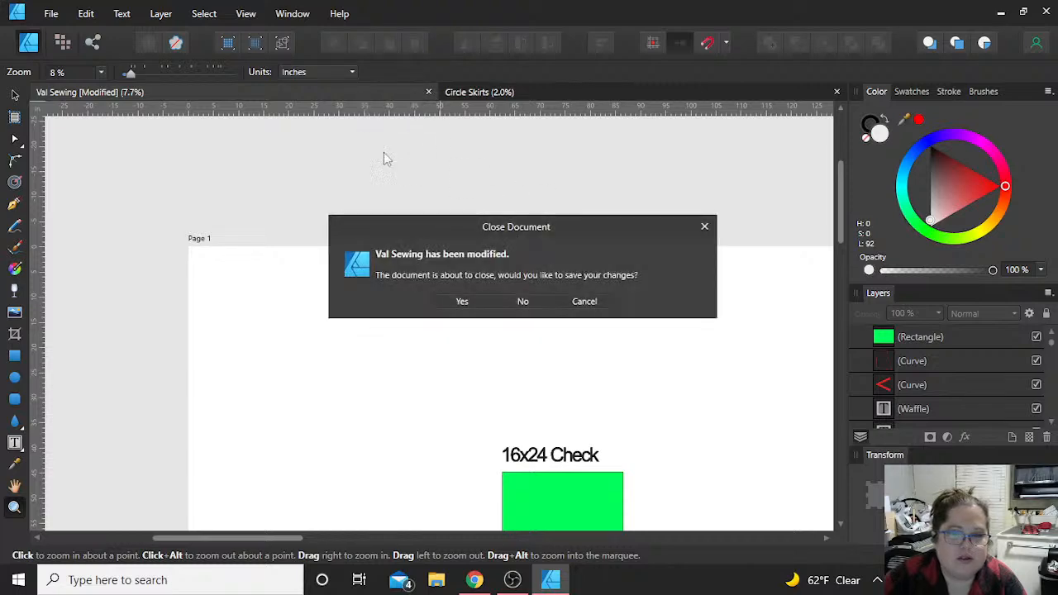
{"action": "left_click", "coordinate": [523, 301]}
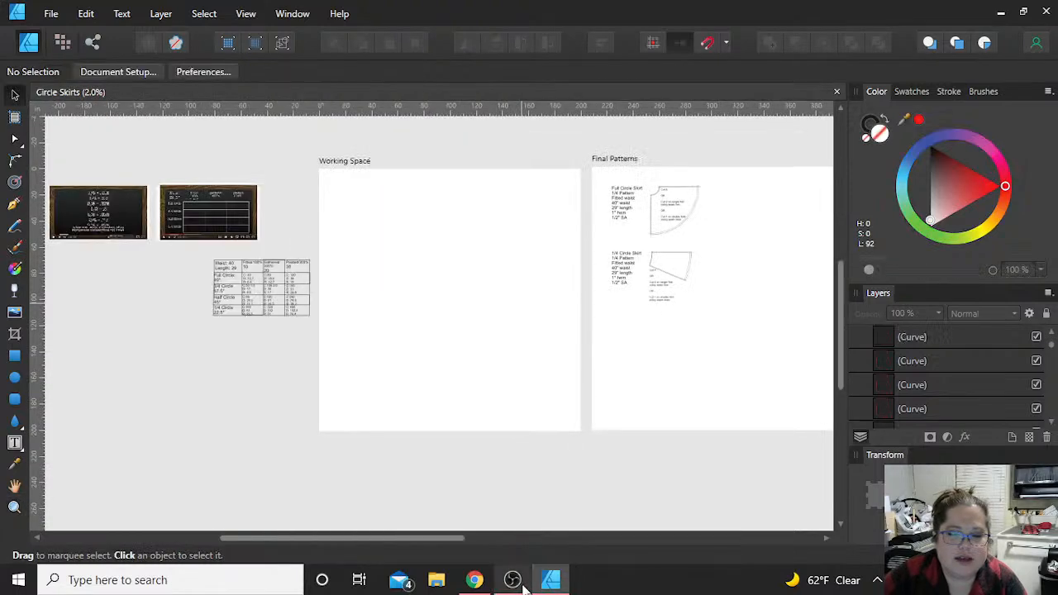
{"action": "left_click", "coordinate": [514, 582]}
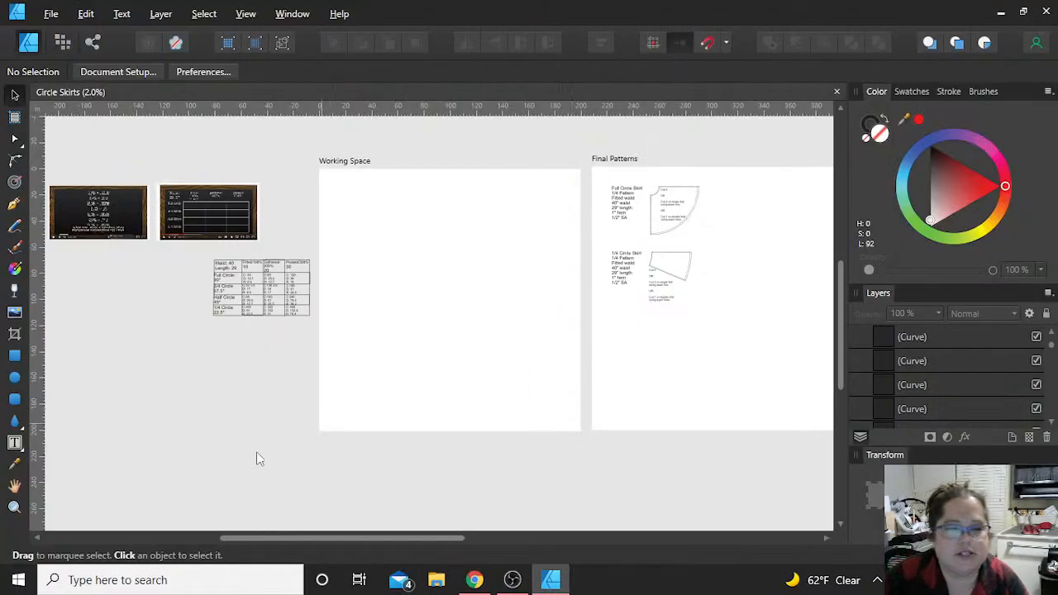
Step: Draw a rectangle on the Working Space artboard and resize it to about 36 inches wide by 24 inches high
{"action": "left_click", "coordinate": [14, 356]}
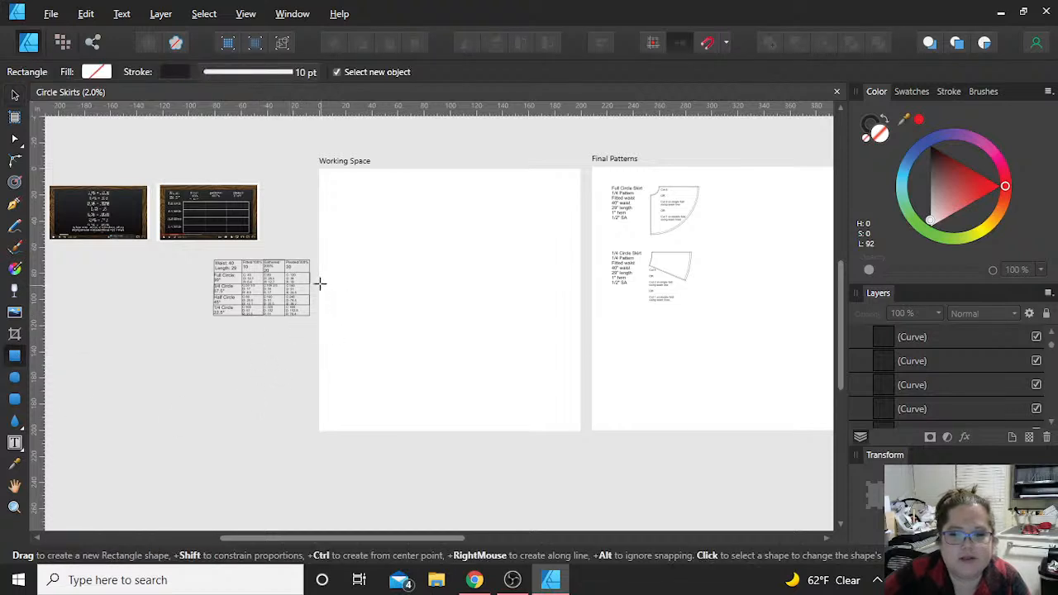
{"action": "left_click_drag", "start_coordinate": [340, 273], "coordinate": [512, 335]}
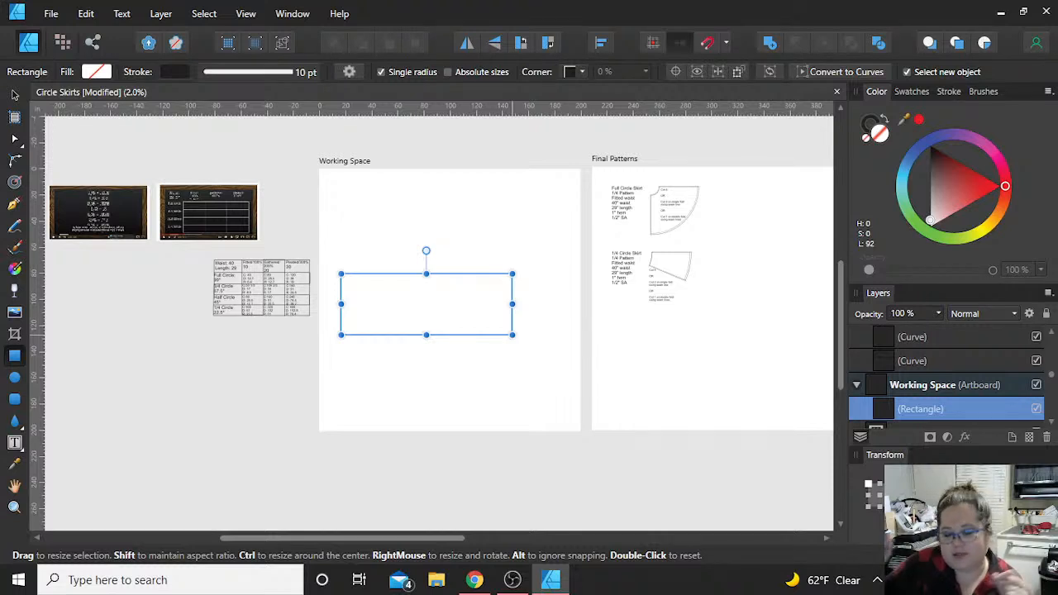
{"action": "left_click_drag", "start_coordinate": [426, 334], "coordinate": [425, 310]}
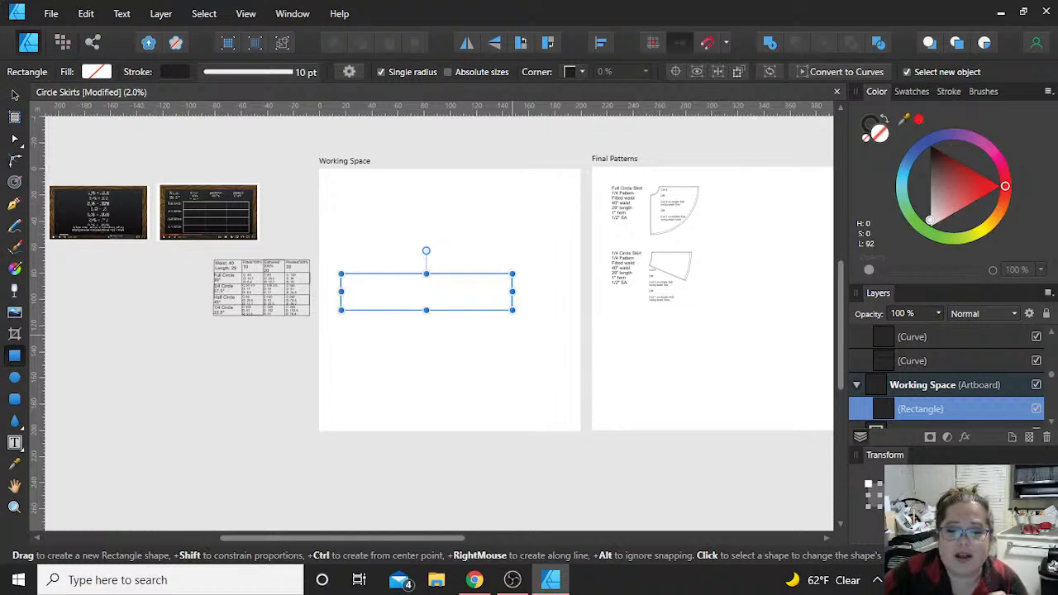
{"action": "left_click_drag", "start_coordinate": [426, 310], "coordinate": [425, 304]}
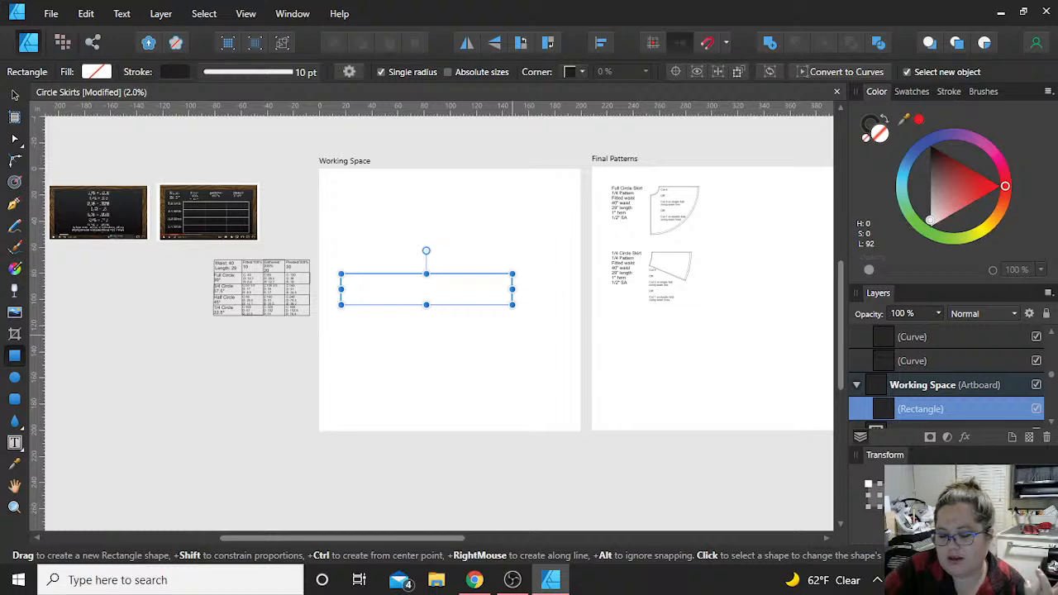
{"action": "key", "text": "Tab"}
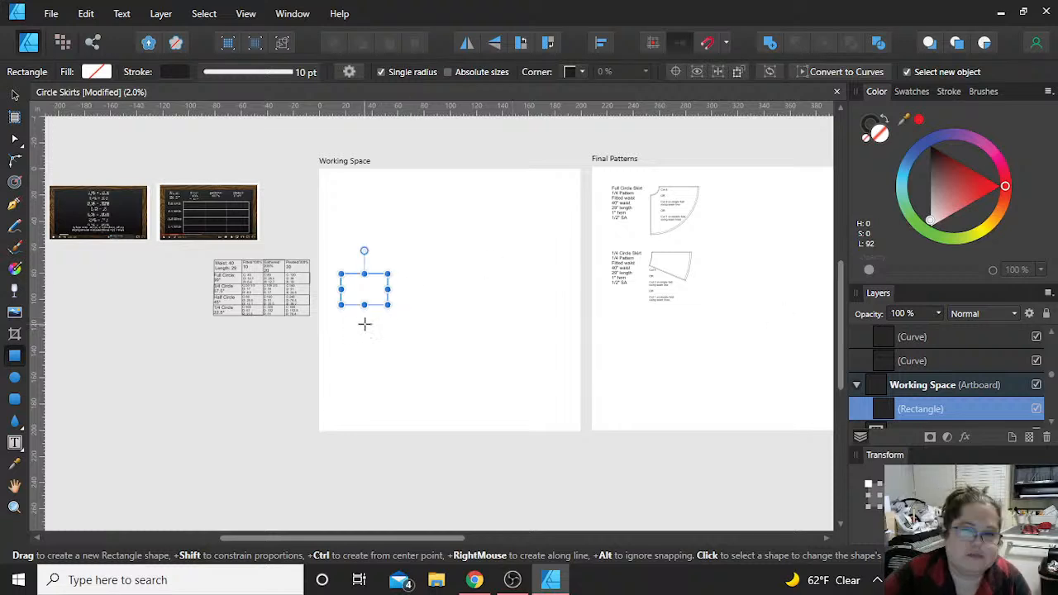
{"action": "scroll", "coordinate": [335, 320], "scroll_direction": "up", "scroll_amount": 5}
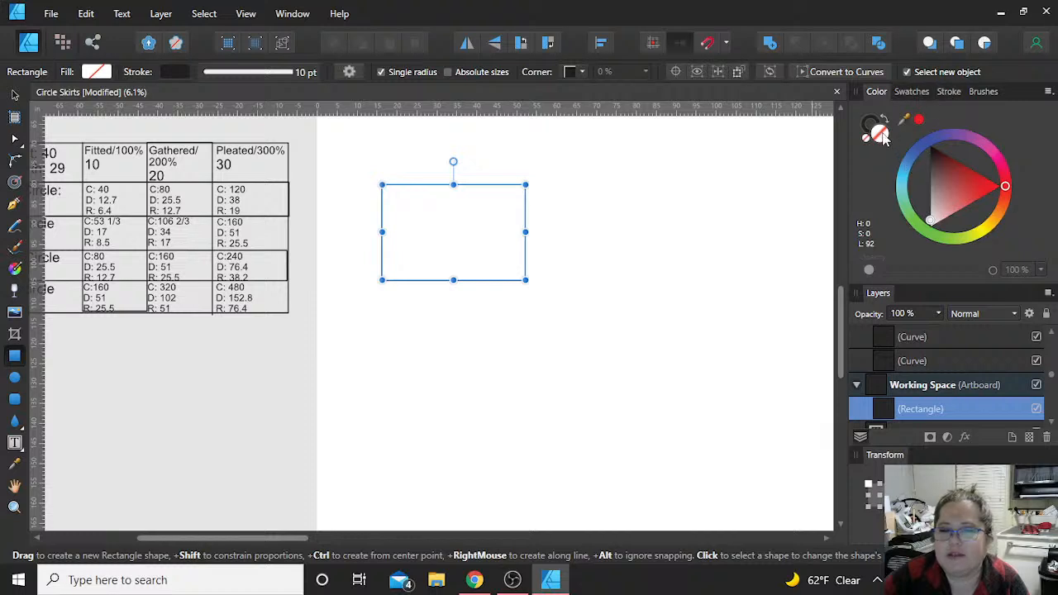
Step: Fill the rectangle on the Working Space artboard with light grey at 88 lightness and set its stroke width to 10 pt
{"action": "left_click_drag", "start_coordinate": [929, 230], "coordinate": [929, 220]}
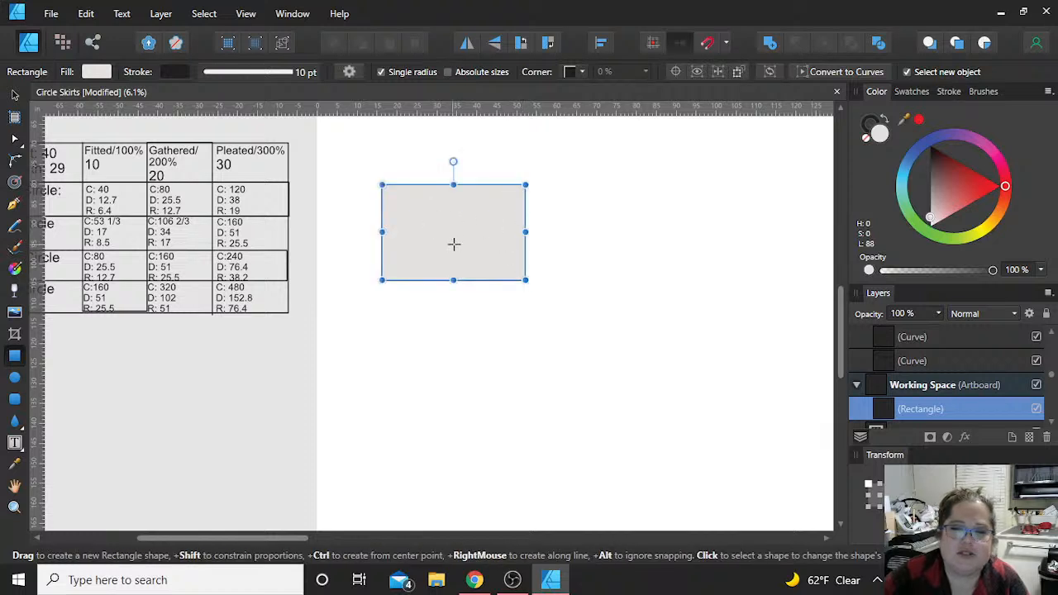
{"action": "left_click", "coordinate": [947, 91]}
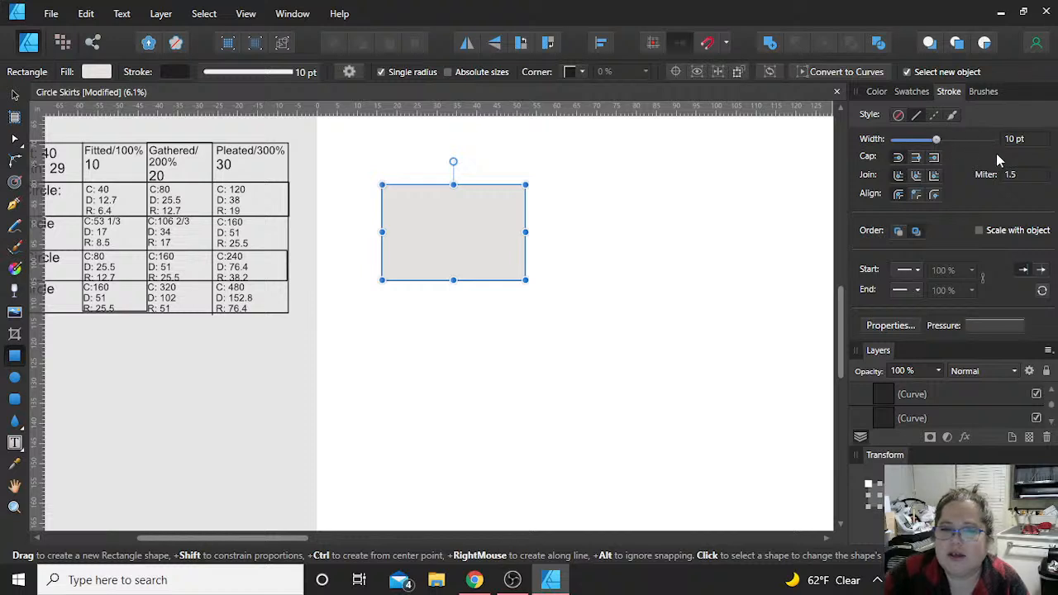
{"action": "mouse_move", "coordinate": [936, 139]}
{"action": "left_mouse_down"}
{"action": "mouse_move", "coordinate": [979, 145]}
{"action": "mouse_move", "coordinate": [916, 138]}
{"action": "mouse_move", "coordinate": [934, 140]}
{"action": "left_mouse_up"}
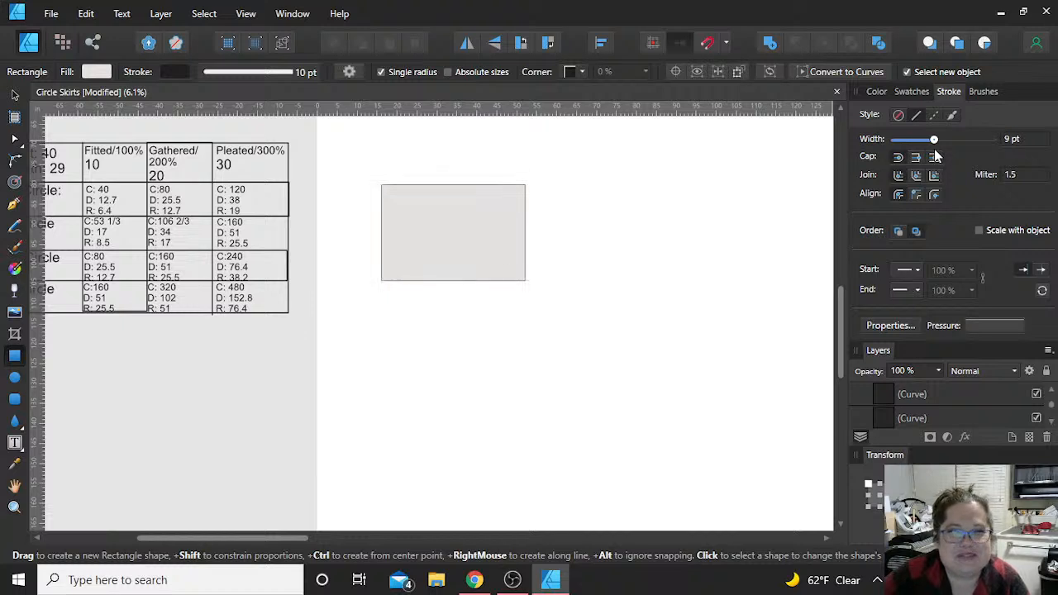
{"action": "mouse_move", "coordinate": [935, 152]}
{"action": "left_mouse_down"}
{"action": "mouse_move", "coordinate": [962, 146]}
{"action": "mouse_move", "coordinate": [972, 156]}
{"action": "mouse_move", "coordinate": [974, 142]}
{"action": "left_mouse_up"}
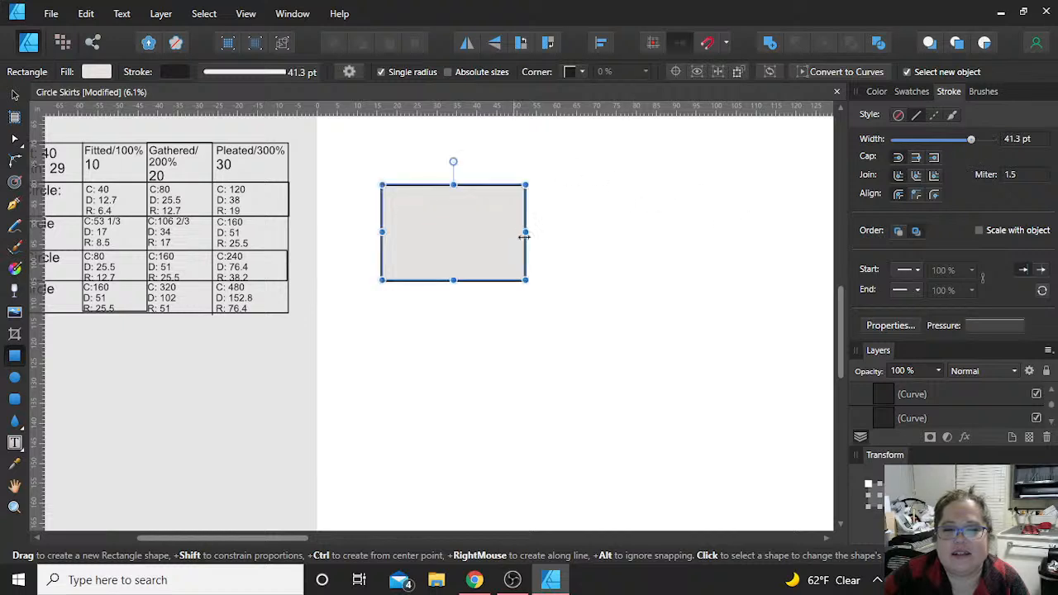
{"action": "left_click", "coordinate": [1024, 142]}
{"action": "type", "text": "10"}
{"action": "key", "text": "Return"}
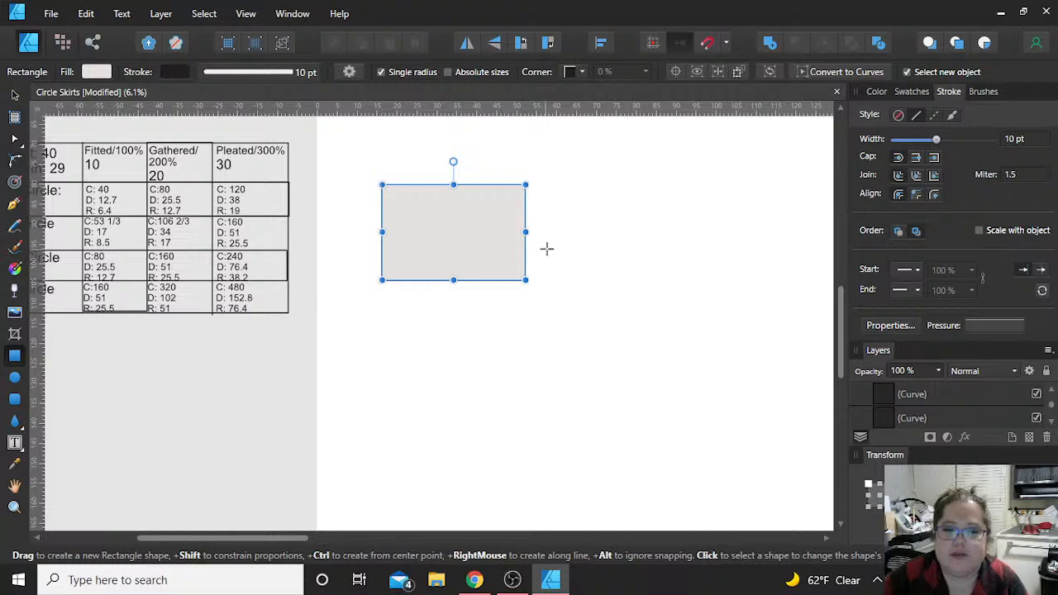
Step: Add a text frame reading "hjhlk" above the grey rectangle
{"action": "left_click", "coordinate": [14, 442]}
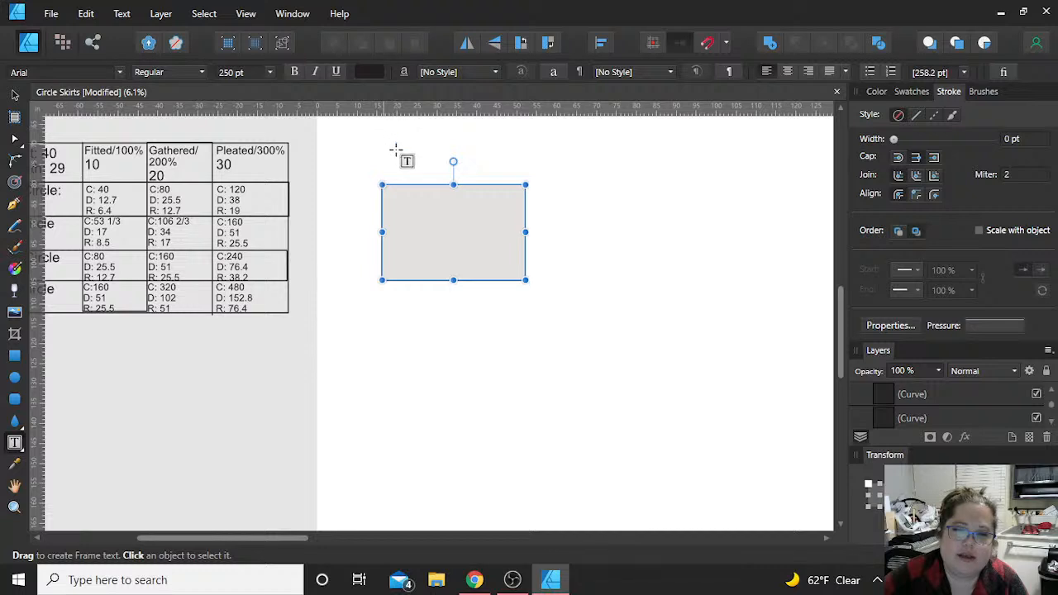
{"action": "left_click_drag", "start_coordinate": [383, 145], "coordinate": [426, 157]}
{"action": "type", "text": "hjhlk"}
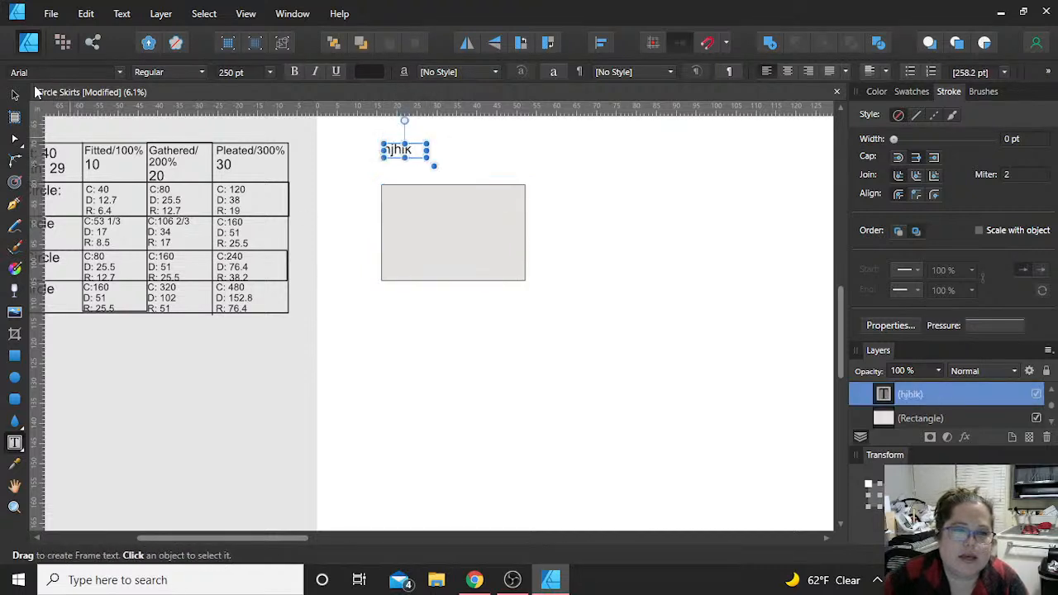
{"action": "key", "text": "Escape"}
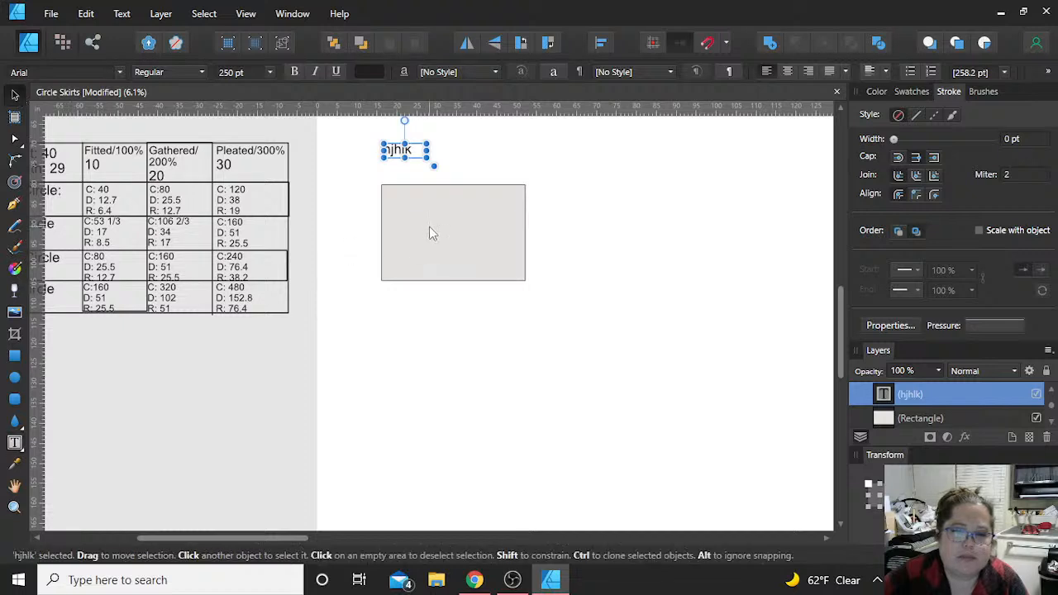
{"action": "left_click", "coordinate": [429, 227]}
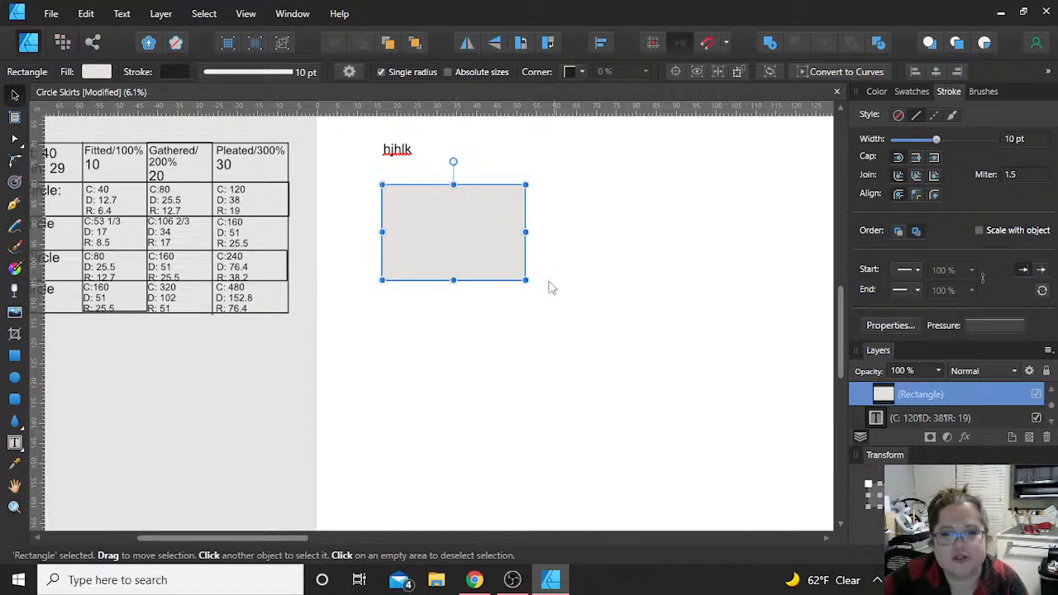
{"action": "left_click", "coordinate": [367, 146]}
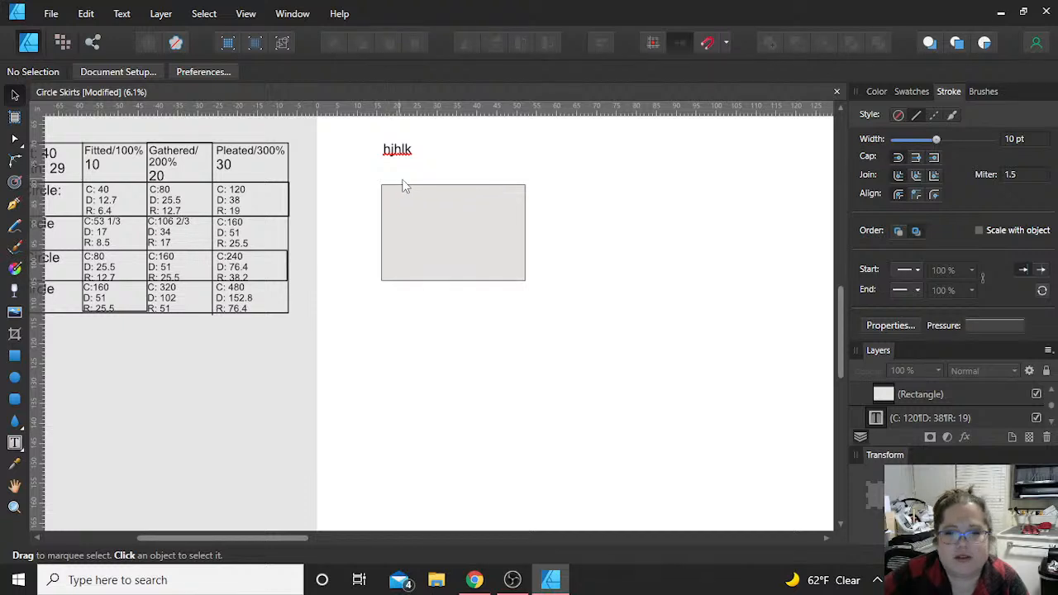
Step: Draw a horizontal dashed 10 pt line with the Pen tool across the upper part of the grey rectangle, extending past both sides
{"action": "left_click", "coordinate": [933, 114]}
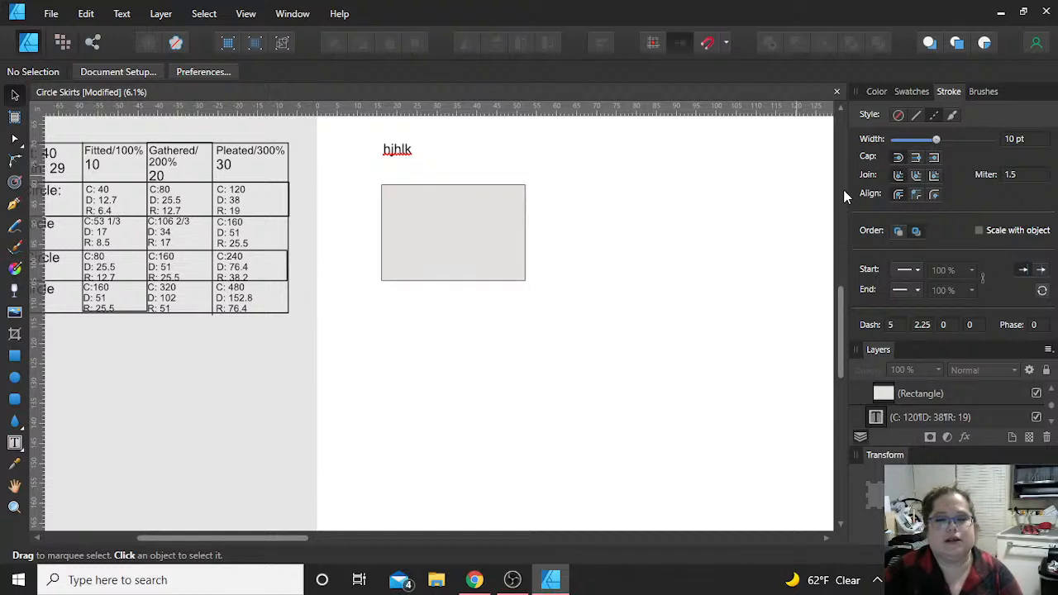
{"action": "left_click", "coordinate": [915, 115]}
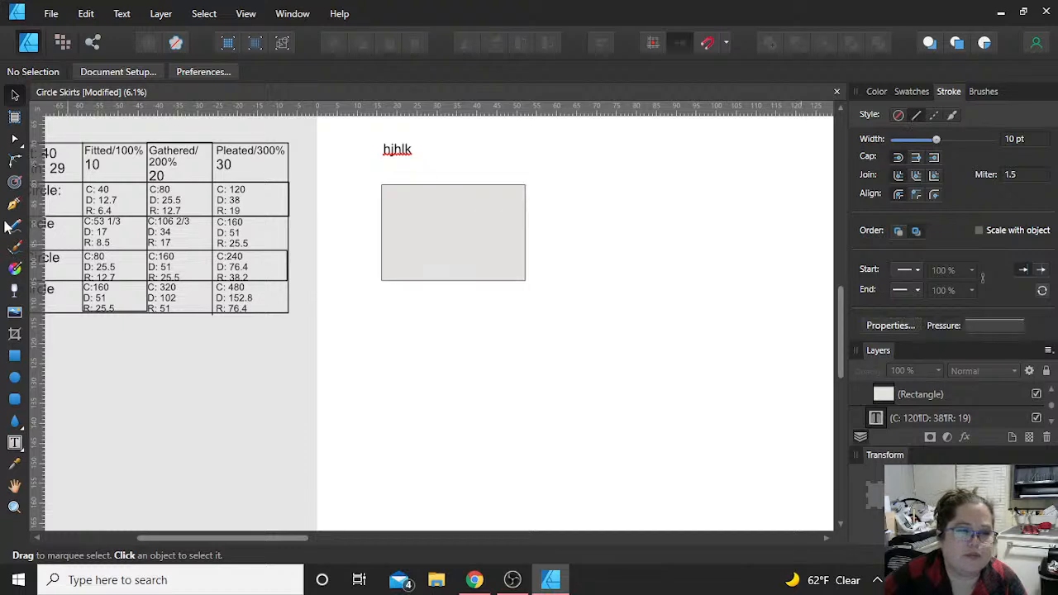
{"action": "key", "text": "p"}
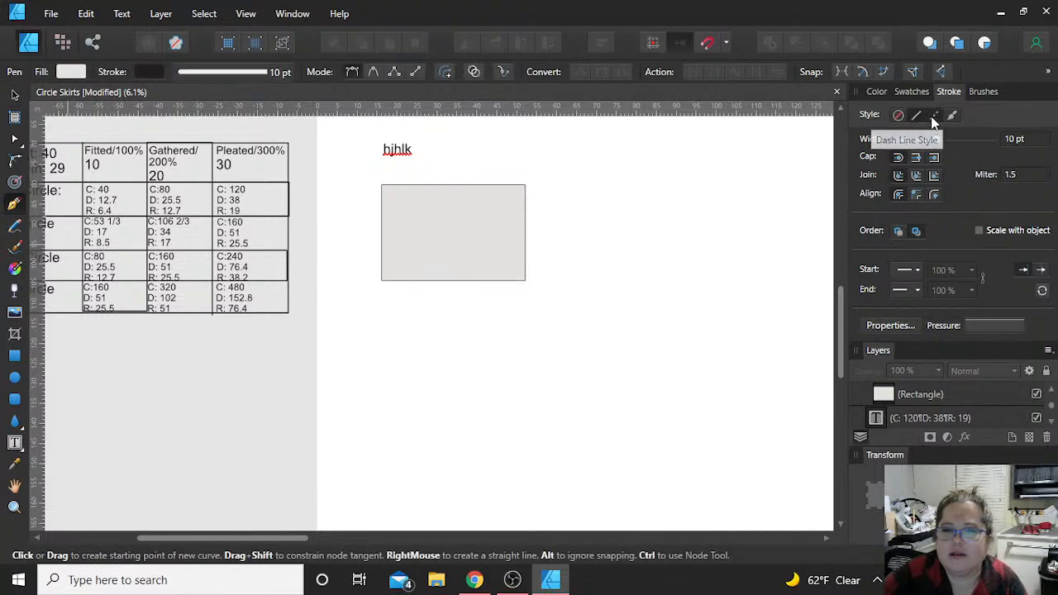
{"action": "left_click", "coordinate": [933, 115]}
{"action": "left_click", "coordinate": [360, 219]}
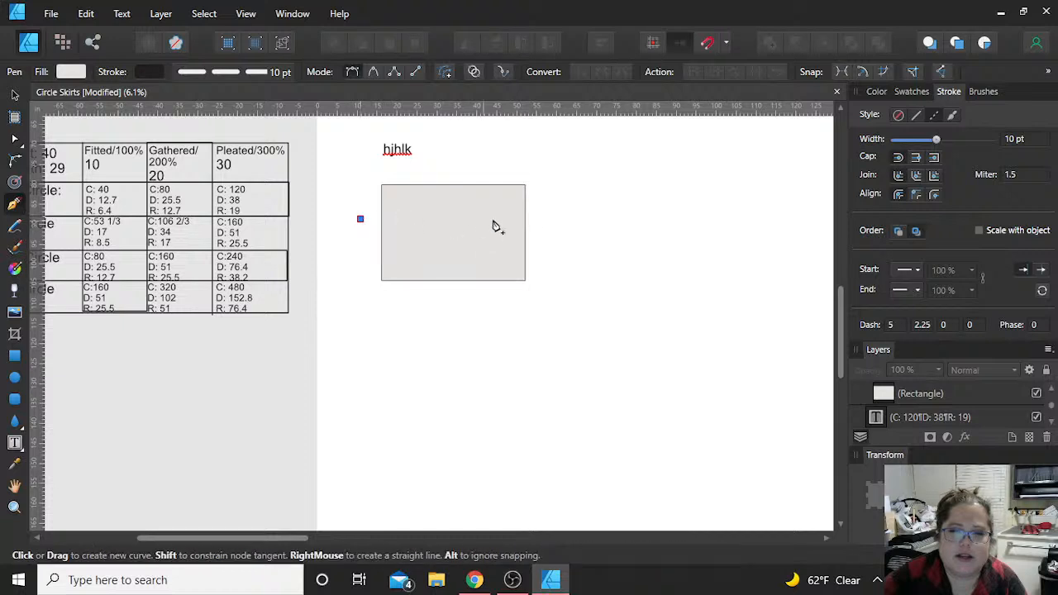
{"action": "left_click", "coordinate": [551, 220]}
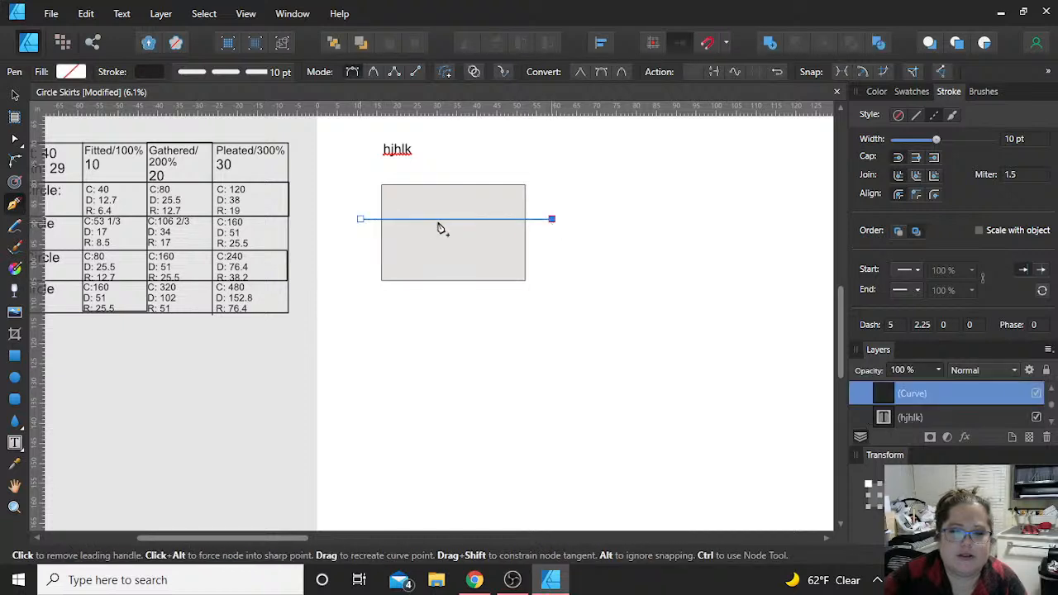
{"action": "left_click", "coordinate": [658, 222]}
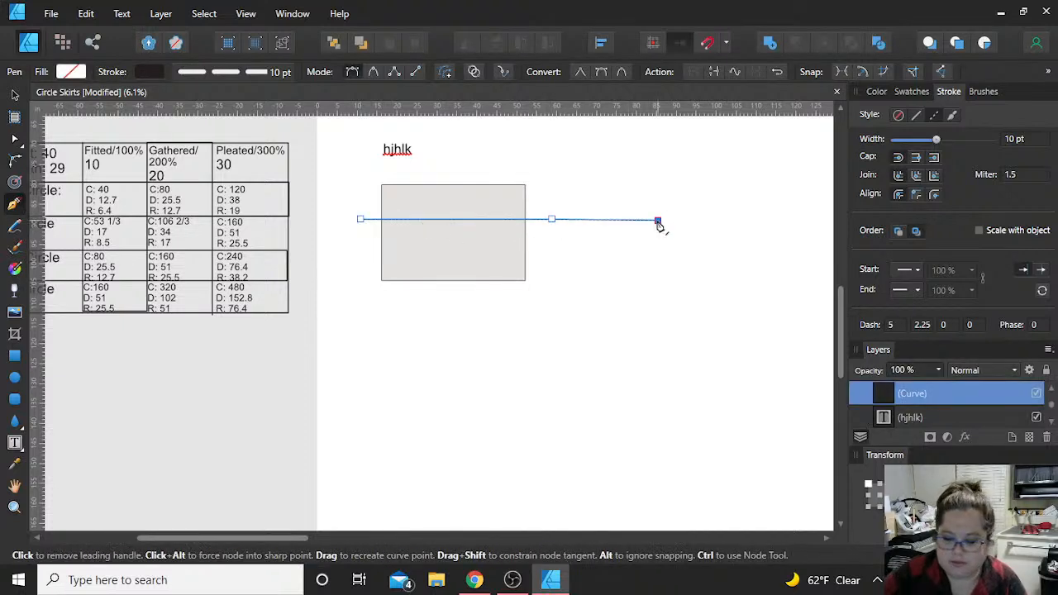
{"action": "key", "text": "ctrl+z"}
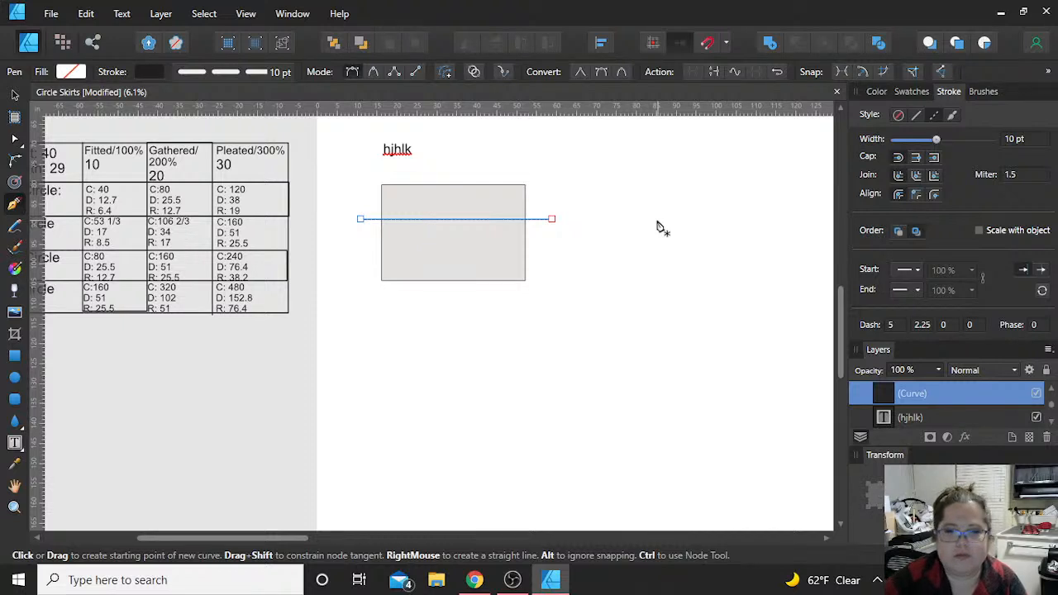
{"action": "left_click", "coordinate": [14, 95]}
{"action": "left_click", "coordinate": [441, 185]}
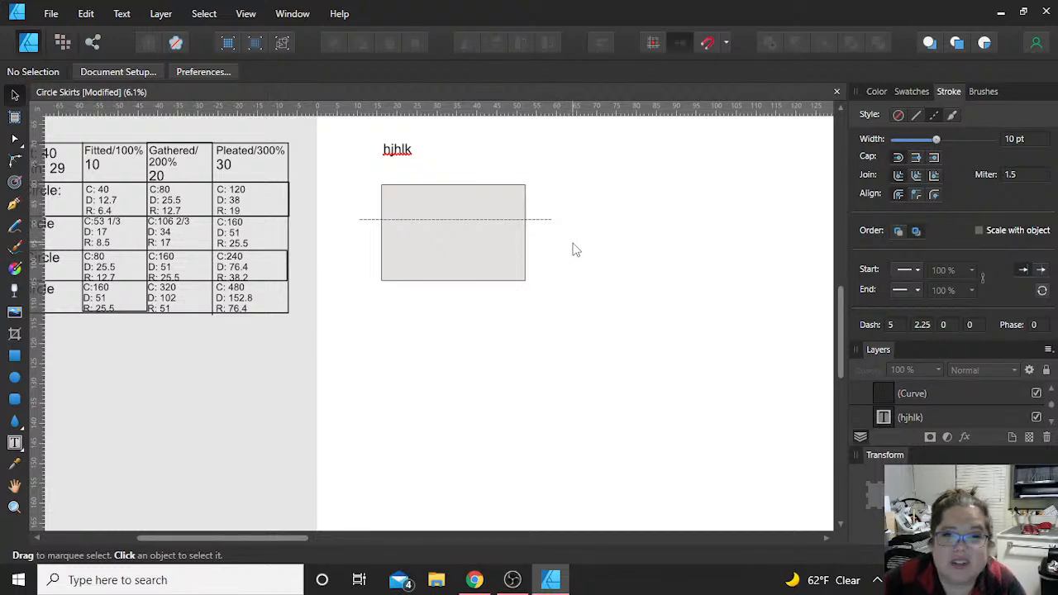
Step: Delete the grey rectangle, the text frame and the dashed line from the Working Space artboard
{"action": "left_click_drag", "start_coordinate": [599, 334], "coordinate": [349, 128]}
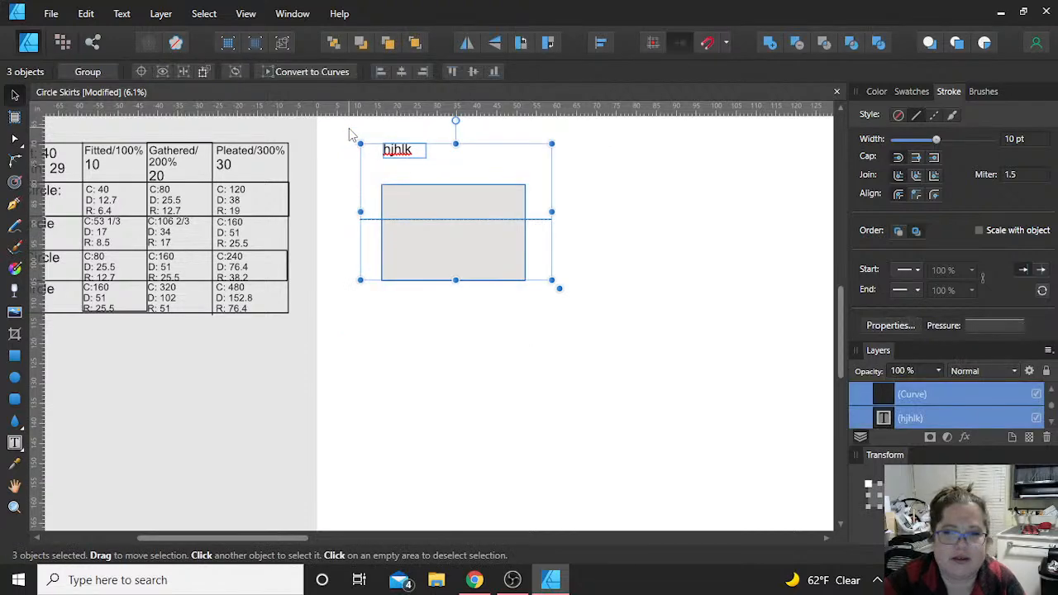
{"action": "key", "text": "Delete"}
{"action": "left_click", "coordinate": [271, 398]}
{"action": "left_click", "coordinate": [402, 491]}
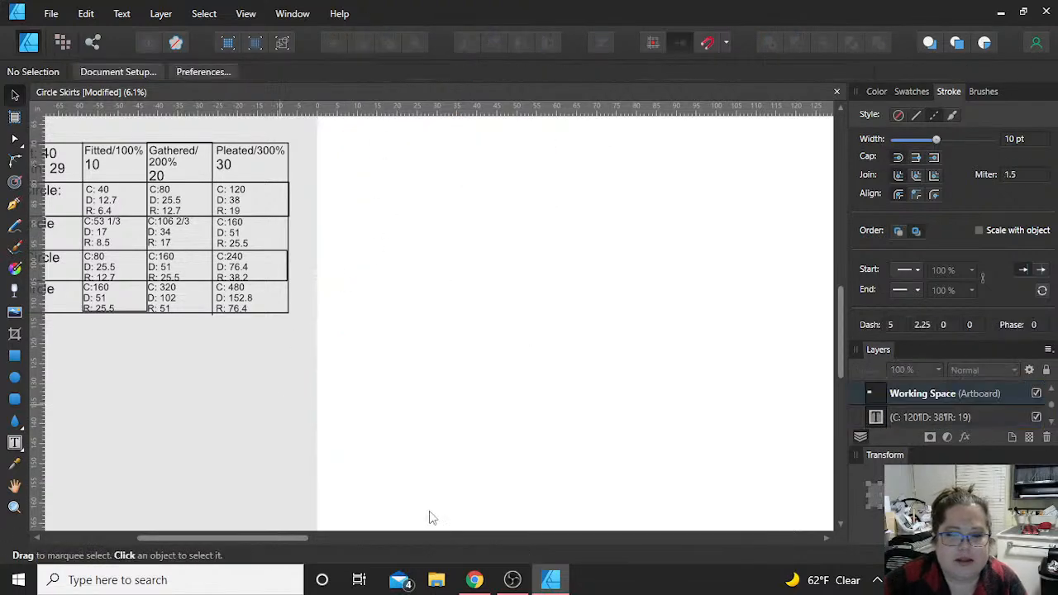
Step: Switch to OBS Studio, transition the live output to the Logitech camera scene and back, and return to Affinity Designer
{"action": "left_click", "coordinate": [512, 580]}
{"action": "left_click", "coordinate": [437, 150]}
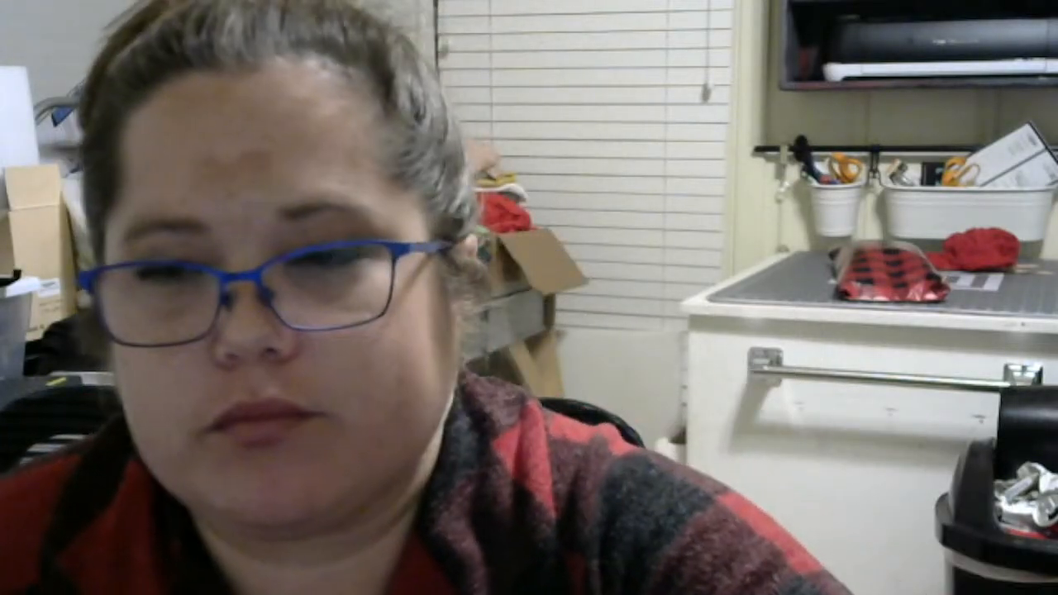
{"action": "left_click", "coordinate": [405, 149]}
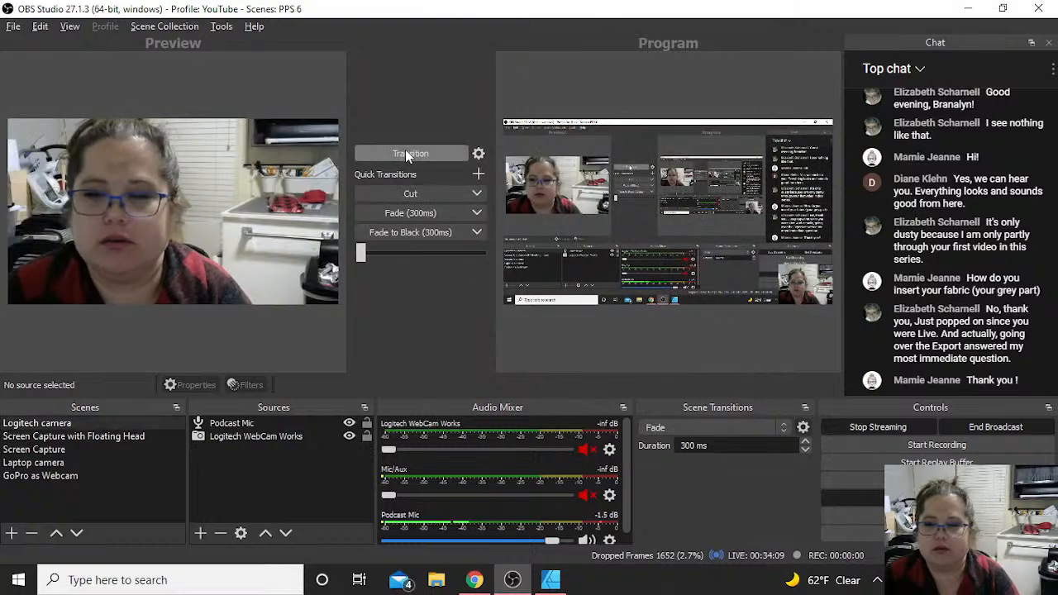
{"action": "key", "text": "alt+Tab"}
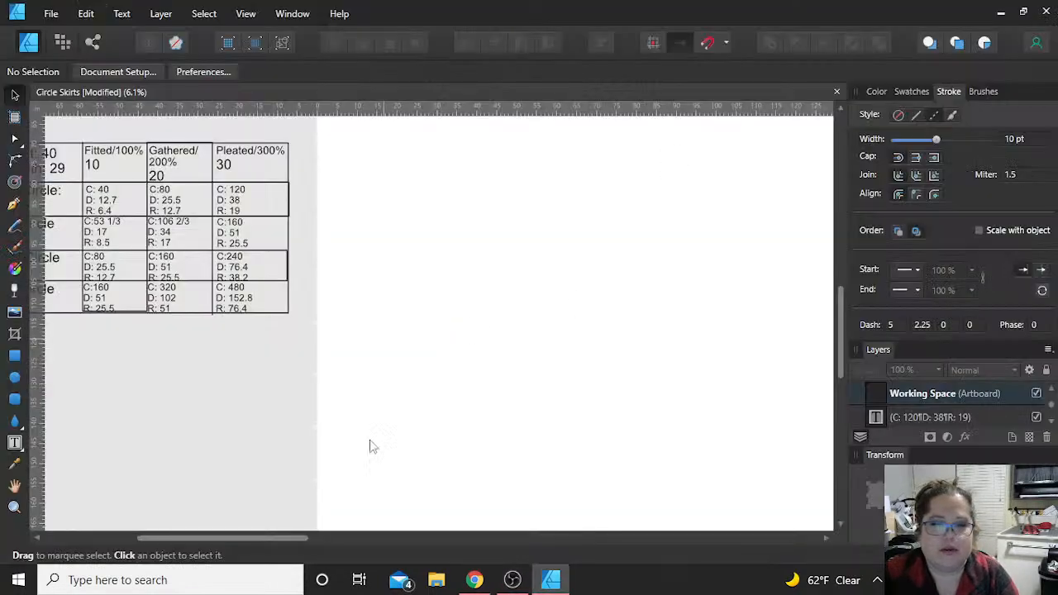
Step: Examine the fraction-to-decimal image, the blank circle skirt chart image and the waist and length entries of the measurement table beside the Working Space artboard
{"action": "scroll", "coordinate": [387, 392], "scroll_direction": "down", "scroll_amount": 2}
{"action": "scroll", "coordinate": [387, 399], "scroll_direction": "down", "scroll_amount": 1}
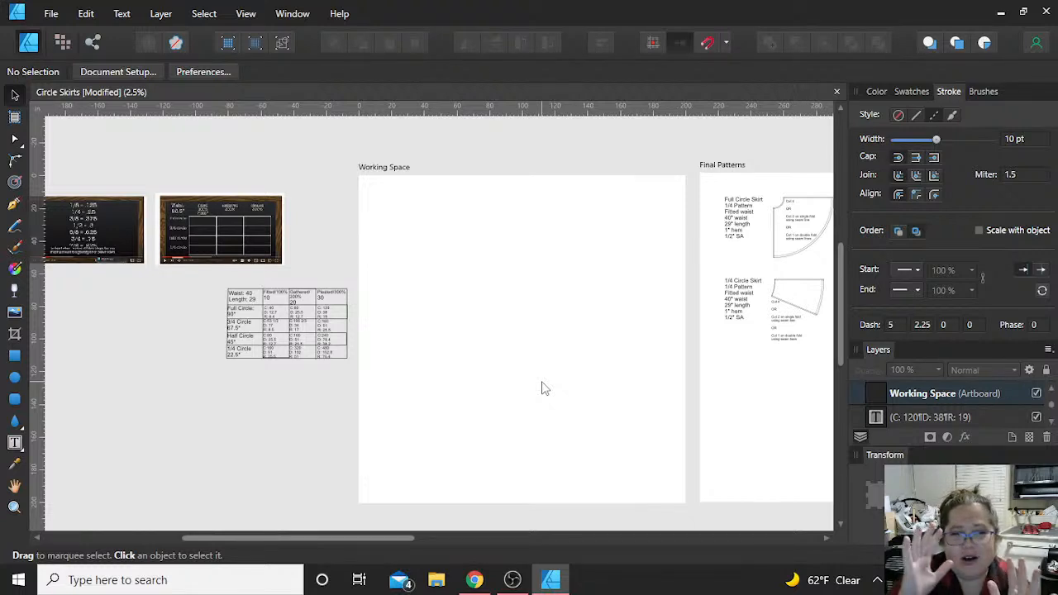
{"action": "scroll", "coordinate": [125, 340], "scroll_direction": "left", "scroll_amount": 3}
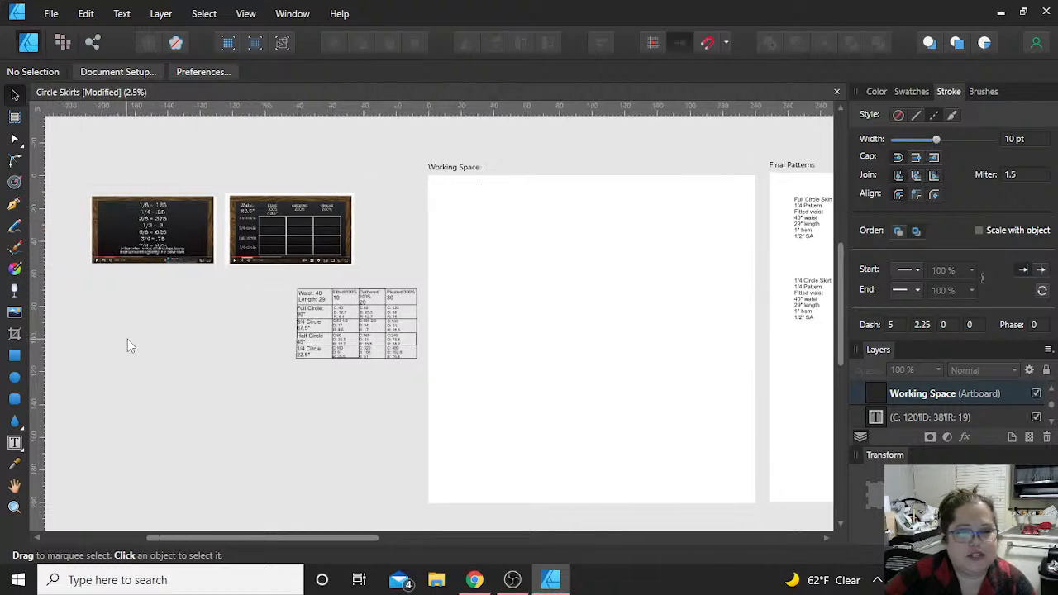
{"action": "scroll", "coordinate": [184, 303], "scroll_direction": "up", "scroll_amount": 2}
{"action": "scroll", "coordinate": [165, 238], "scroll_direction": "up", "scroll_amount": 2}
{"action": "left_click", "coordinate": [167, 235]}
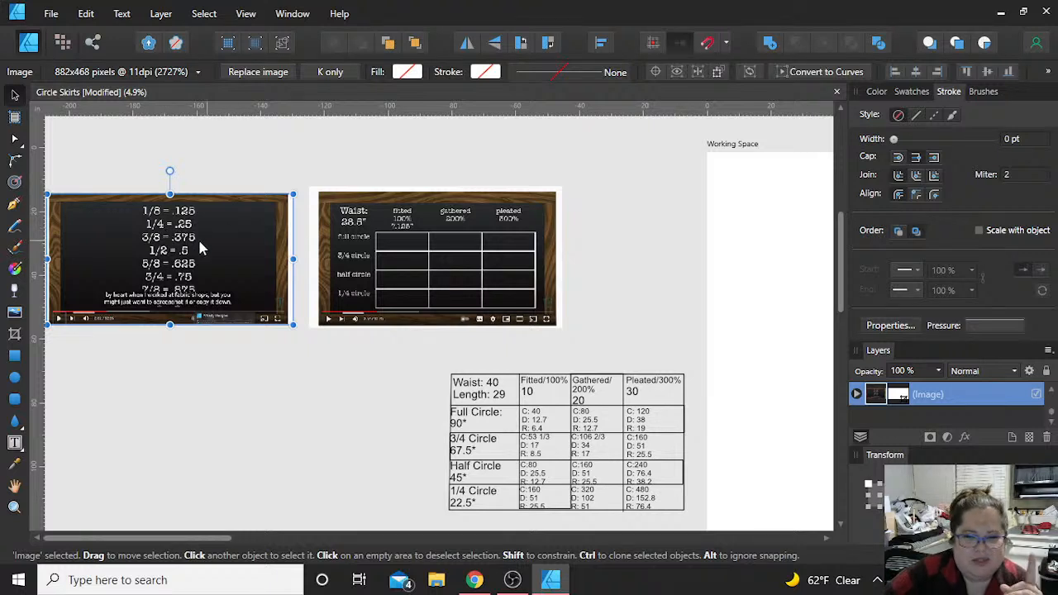
{"action": "left_click", "coordinate": [438, 284]}
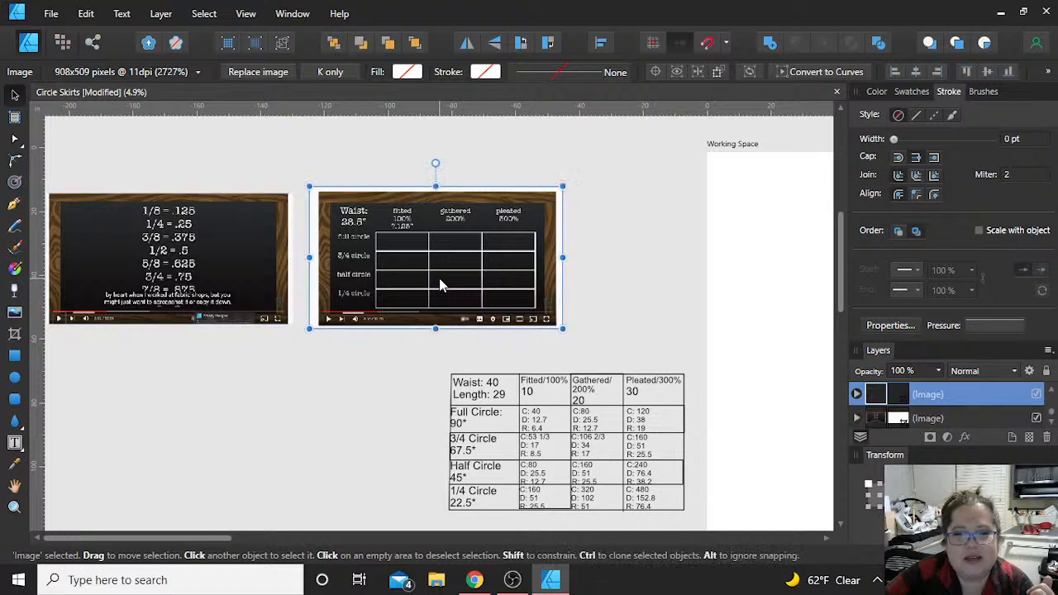
{"action": "left_click", "coordinate": [241, 266]}
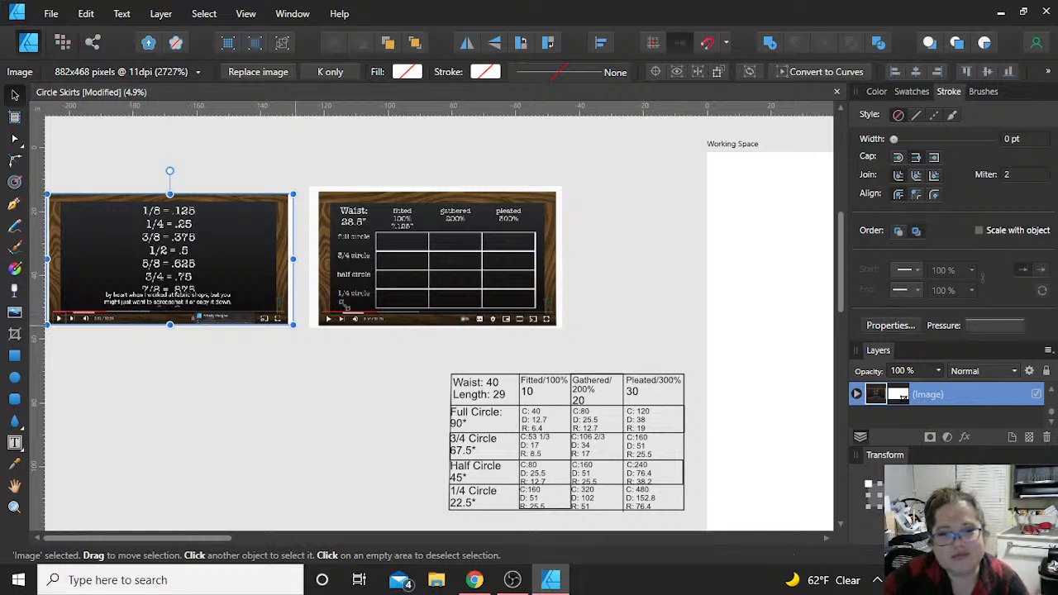
{"action": "left_click", "coordinate": [415, 283]}
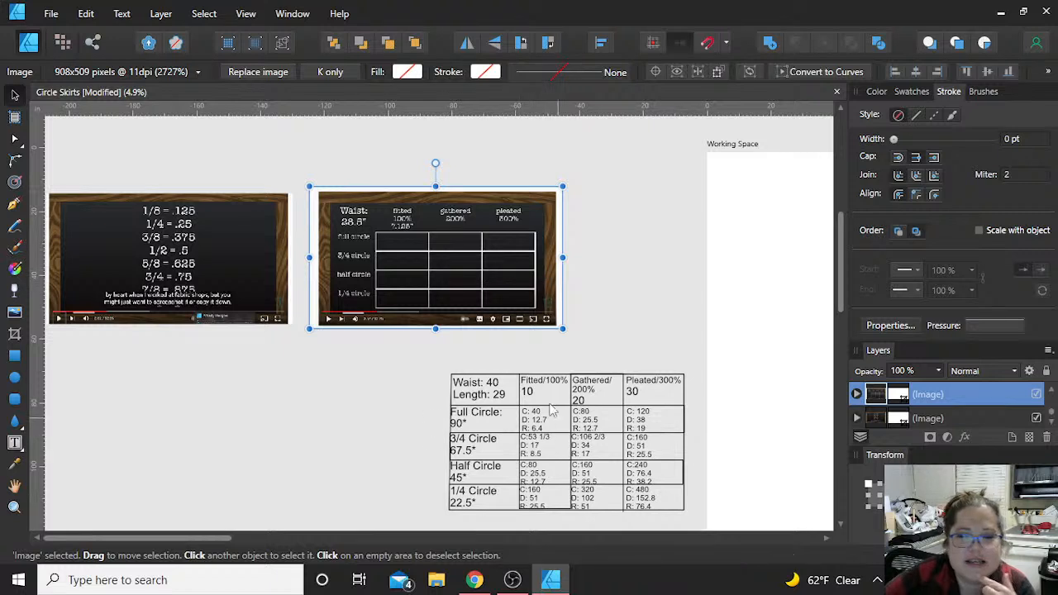
{"action": "left_click", "coordinate": [502, 395]}
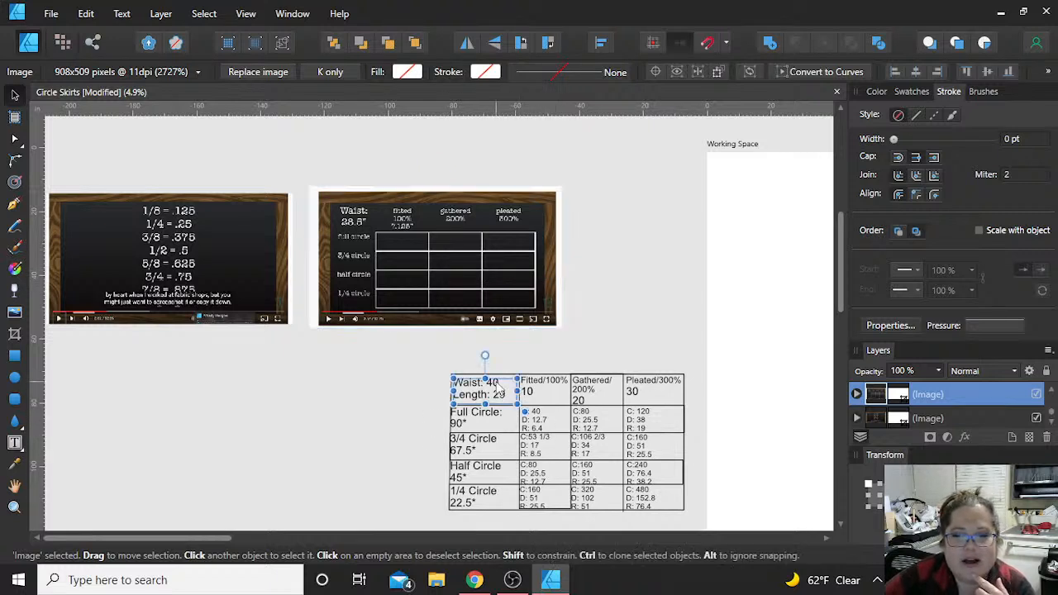
{"action": "left_click", "coordinate": [343, 406]}
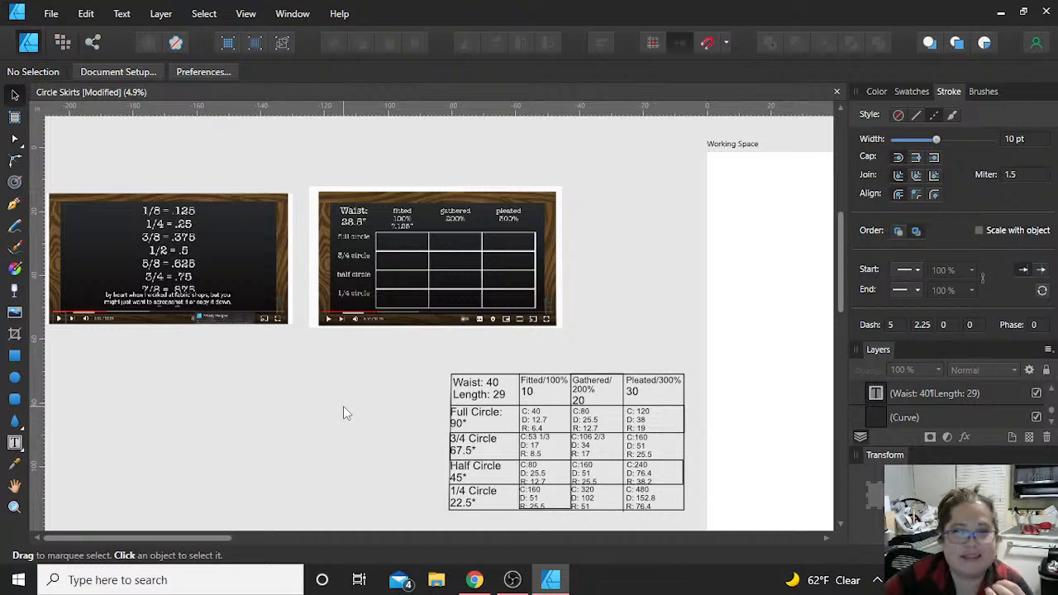
{"action": "scroll", "coordinate": [408, 415], "scroll_direction": "down", "scroll_amount": 1}
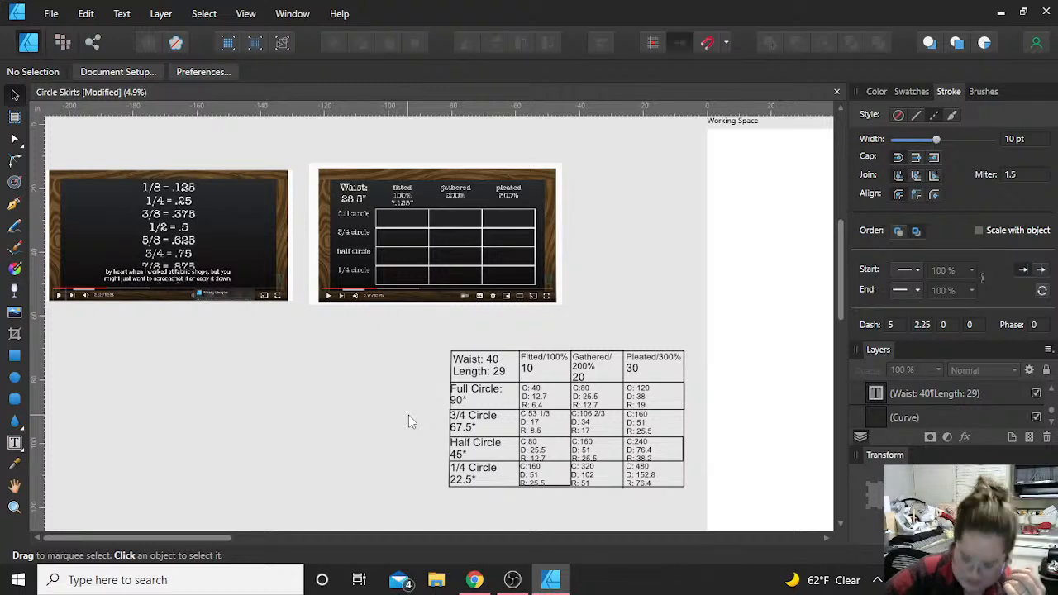
{"action": "left_click", "coordinate": [505, 376]}
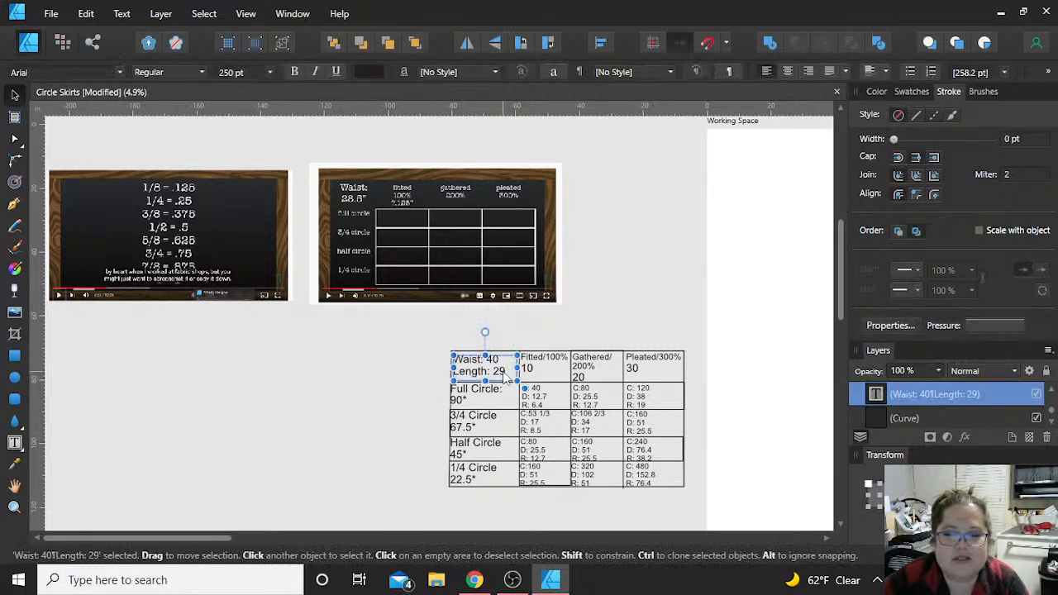
{"action": "left_click", "coordinate": [406, 392]}
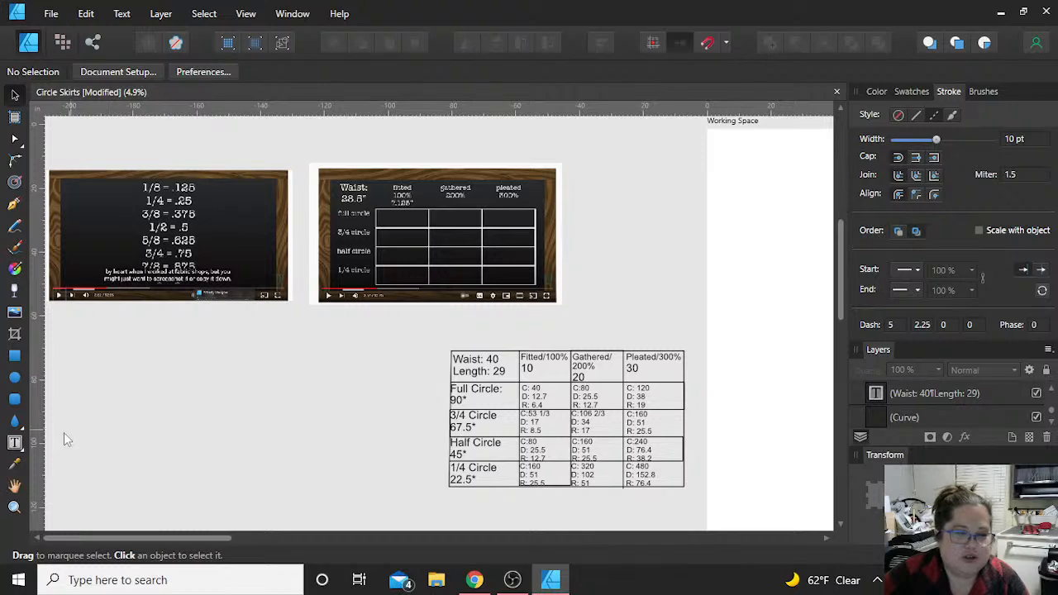
Step: Draw a circle about 40 inches in diameter in the upper part of the Working Space artboard
{"action": "left_click", "coordinate": [14, 377]}
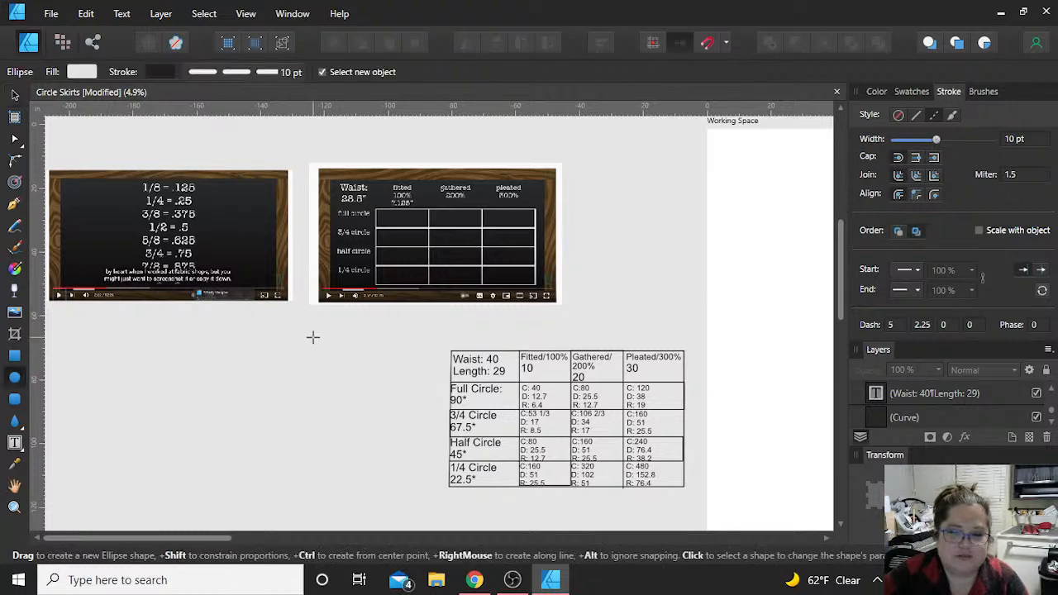
{"action": "scroll", "coordinate": [318, 338], "scroll_direction": "down", "scroll_amount": 2}
{"action": "scroll", "coordinate": [389, 323], "scroll_direction": "right", "scroll_amount": 3}
{"action": "left_click_drag", "start_coordinate": [489, 277], "coordinate": [582, 360]}
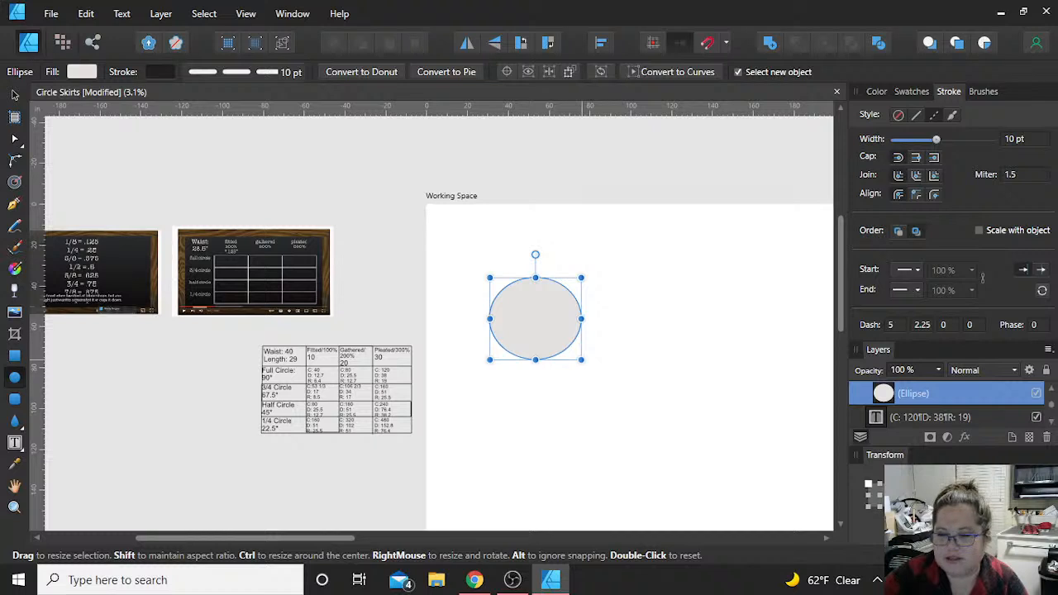
{"action": "key", "text": "Return"}
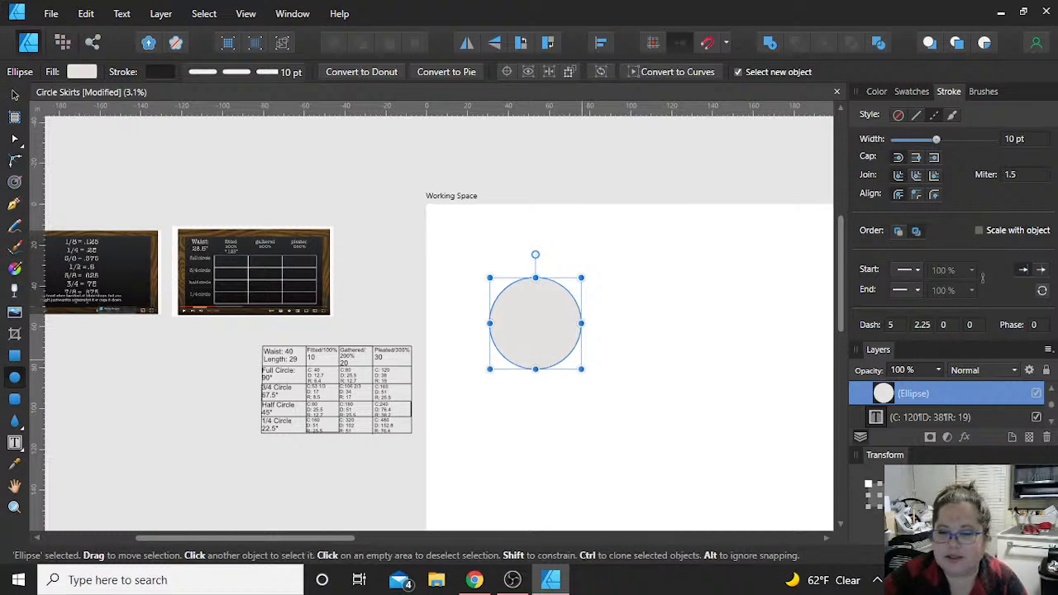
{"action": "key", "text": "Return"}
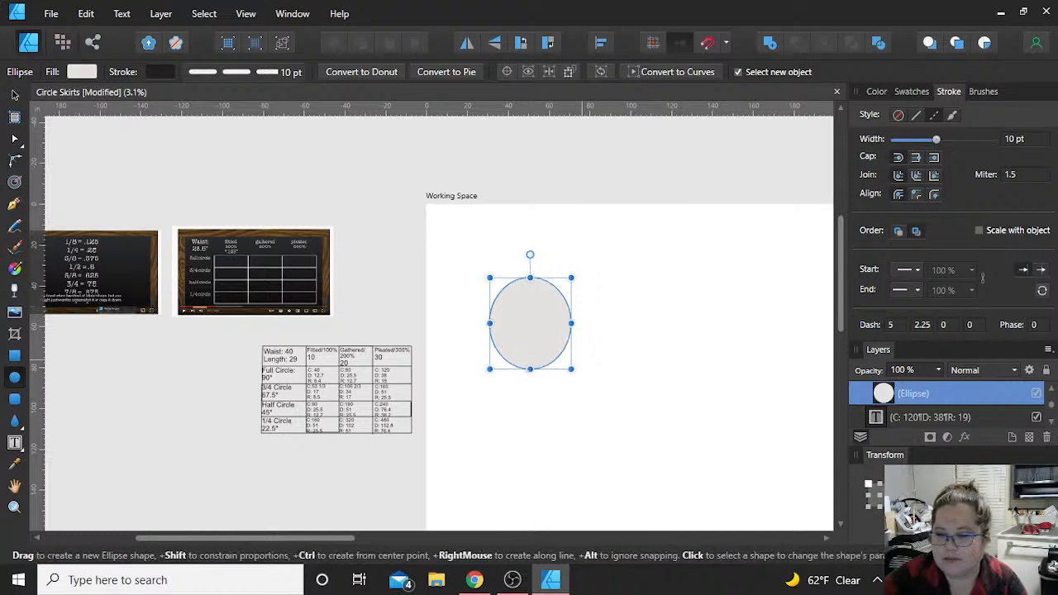
{"action": "key", "text": "Return"}
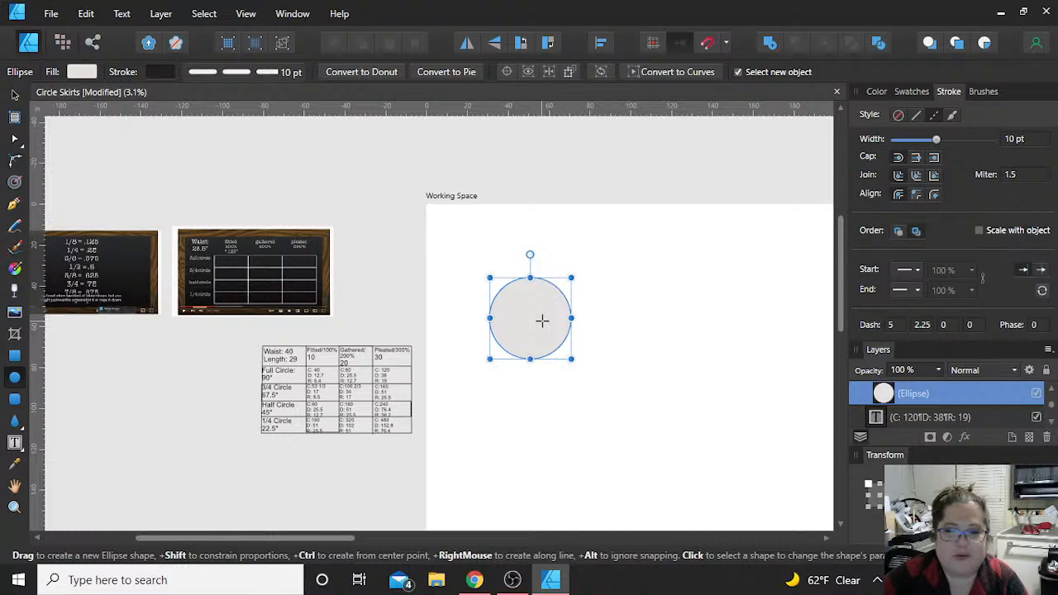
Step: Draw a second, larger circle over the first one and resize it to about 70 inches in diameter
{"action": "left_click", "coordinate": [444, 222]}
{"action": "left_click_drag", "start_coordinate": [443, 221], "coordinate": [627, 411]}
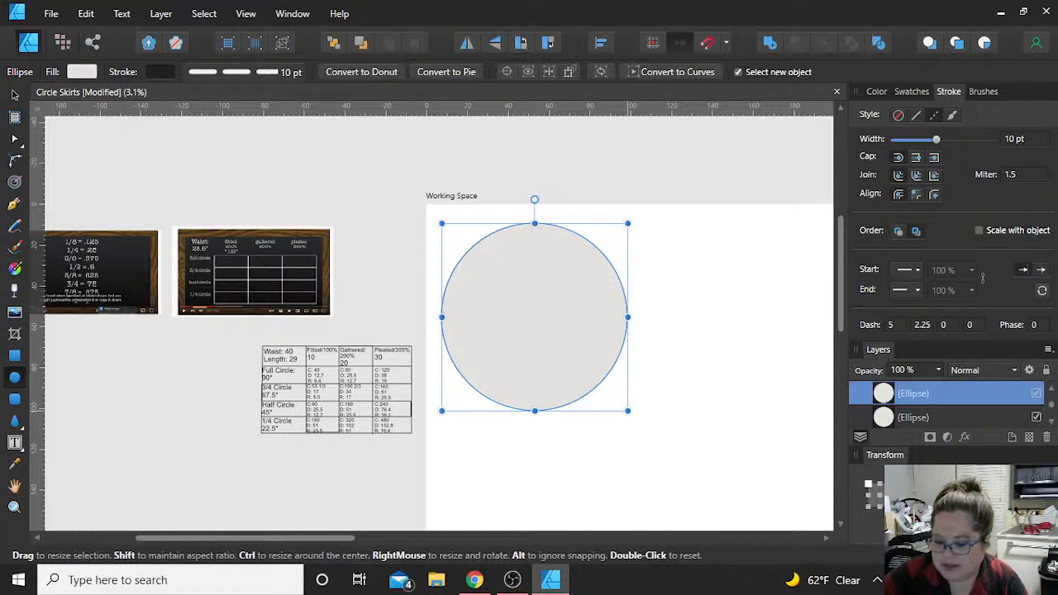
{"action": "left_click_drag", "start_coordinate": [628, 411], "coordinate": [584, 365]}
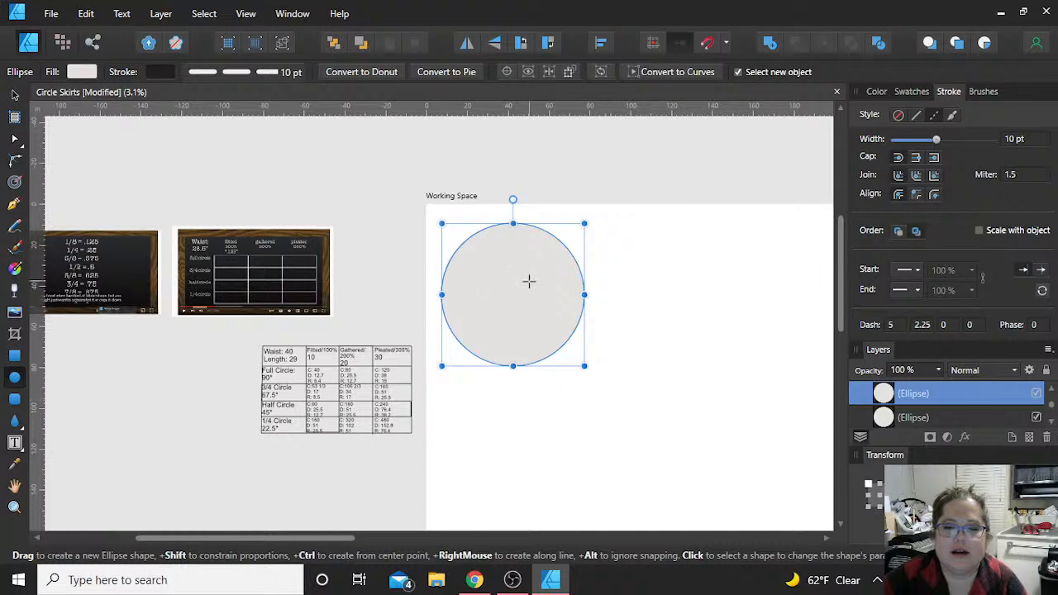
Step: Send the larger circle to the back, behind the smaller circle
{"action": "key", "text": "v"}
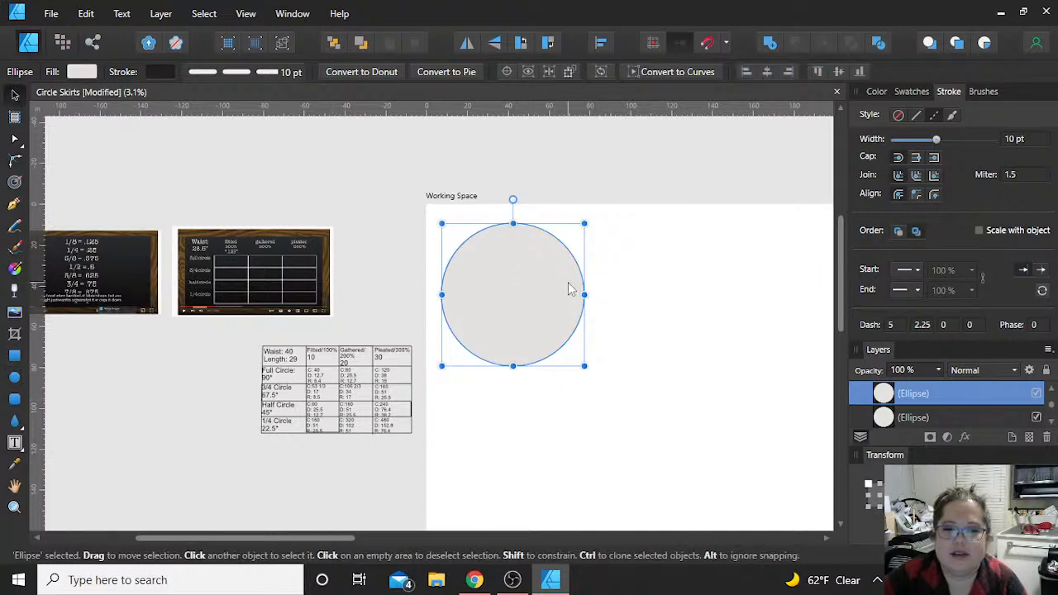
{"action": "right_click", "coordinate": [567, 289]}
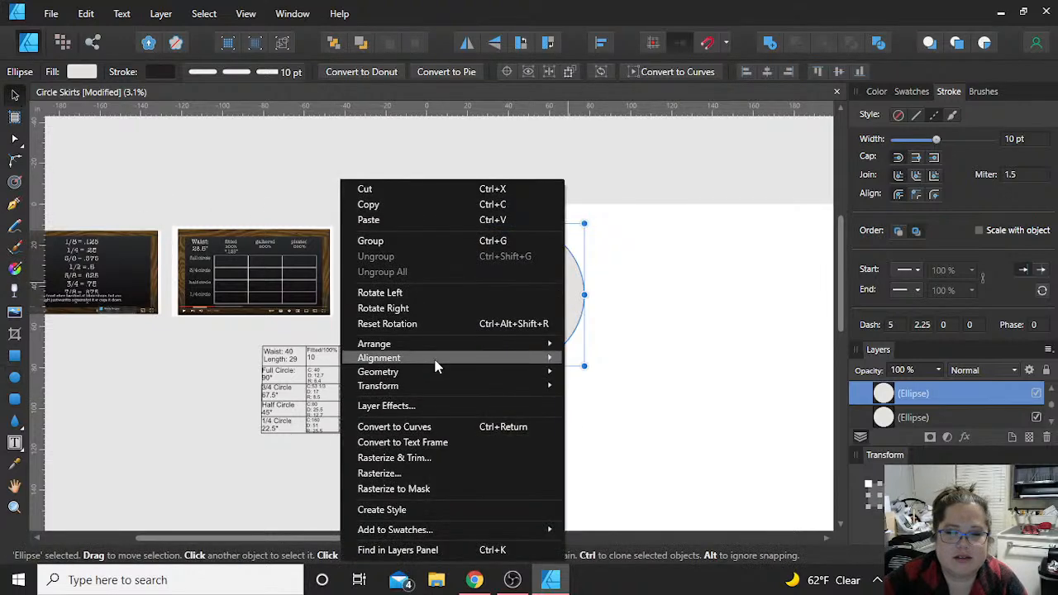
{"action": "mouse_move", "coordinate": [433, 351]}
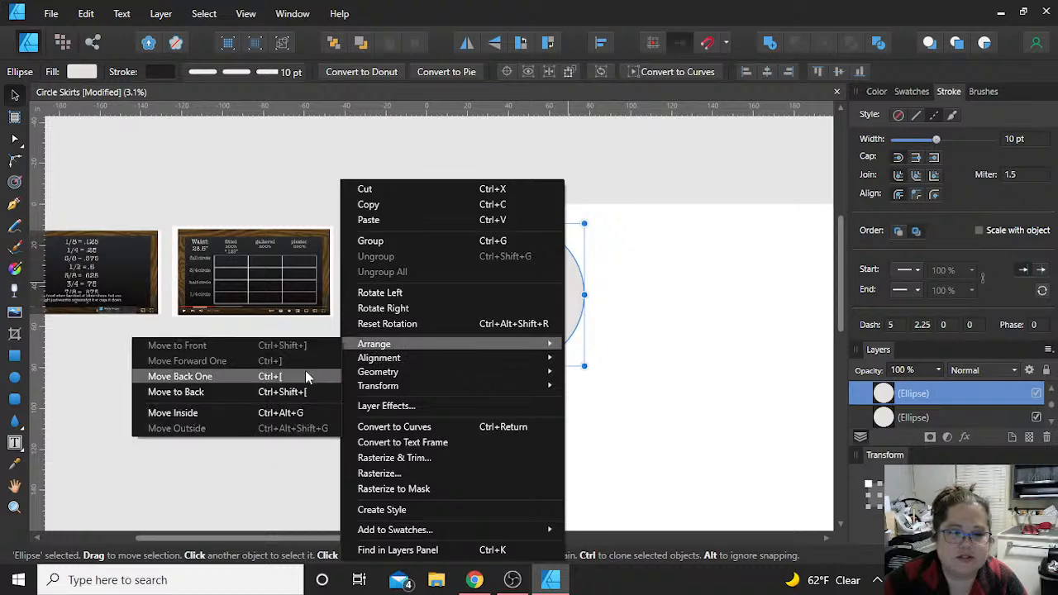
{"action": "left_click", "coordinate": [289, 393]}
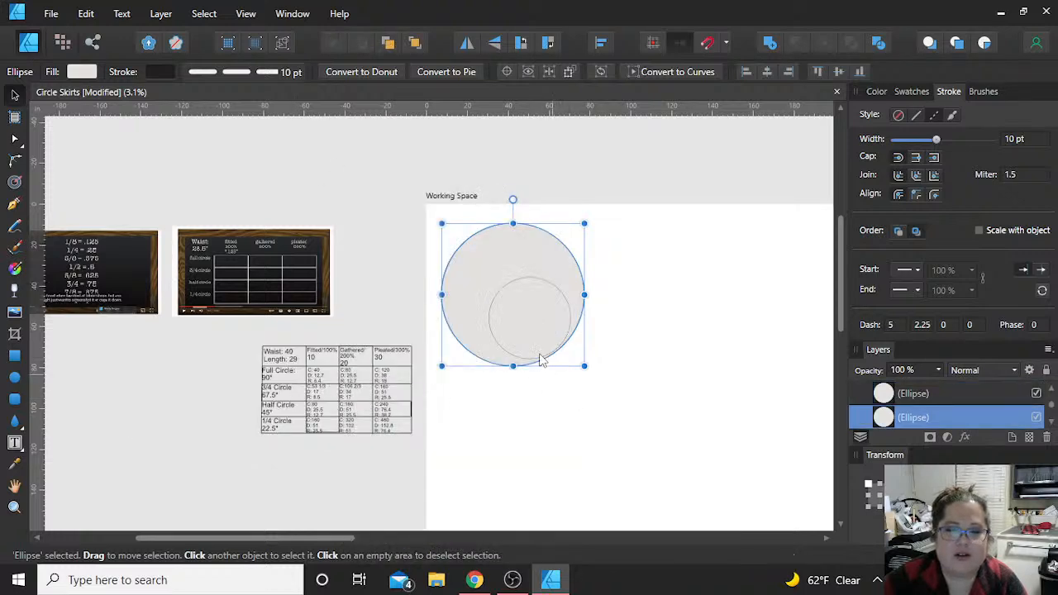
Step: Align the two circles to a common centre, both horizontally and vertically
{"action": "left_click_drag", "start_coordinate": [643, 402], "coordinate": [426, 186]}
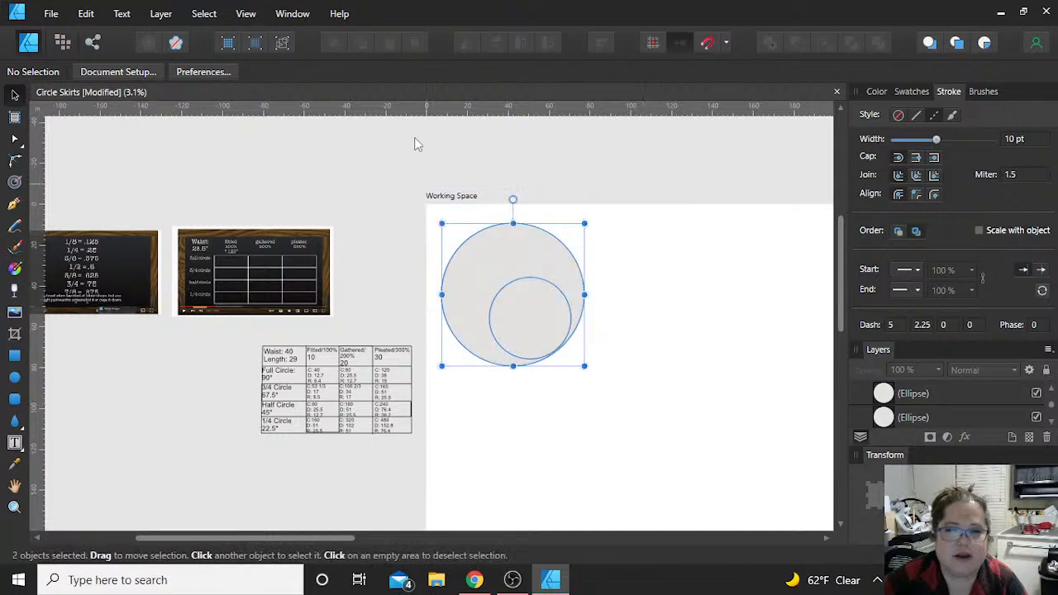
{"action": "left_click", "coordinate": [401, 72]}
{"action": "left_click", "coordinate": [471, 71]}
{"action": "left_click", "coordinate": [647, 182]}
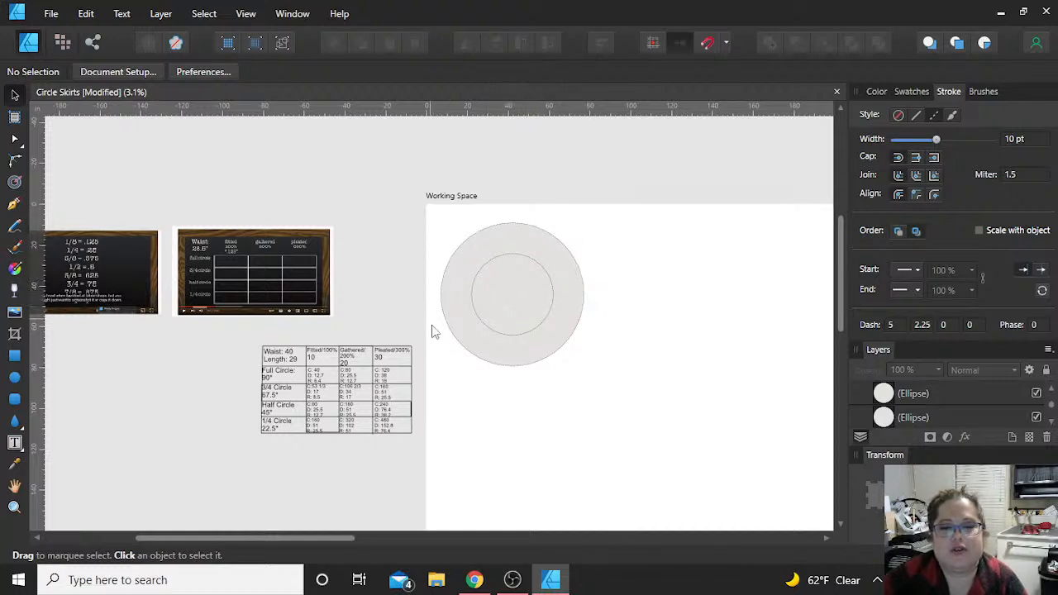
Step: Remove the fill colour from the inner circle and from the outer circle
{"action": "left_click", "coordinate": [521, 302]}
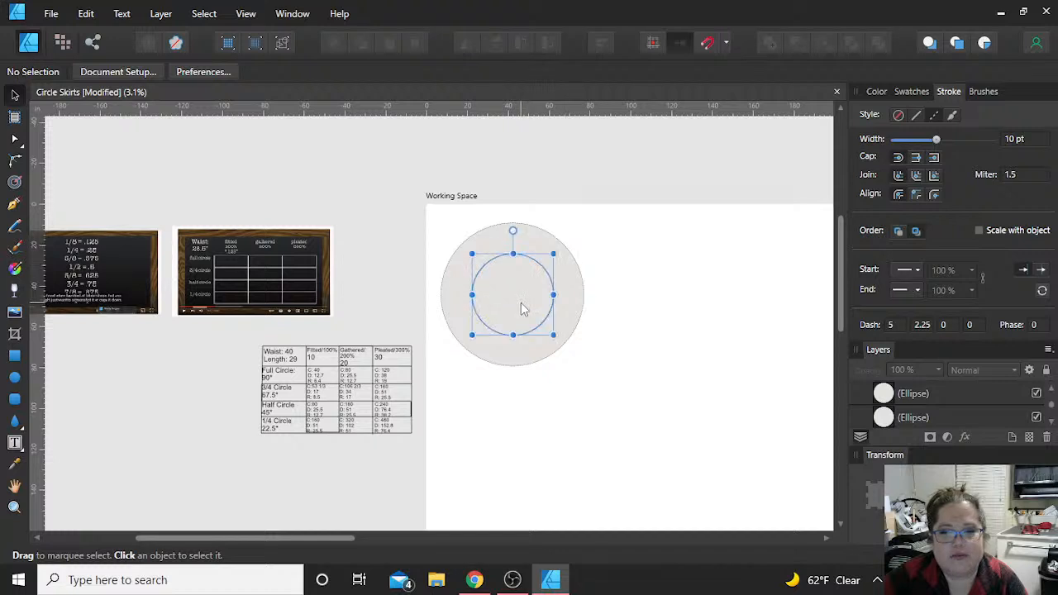
{"action": "left_click", "coordinate": [876, 92]}
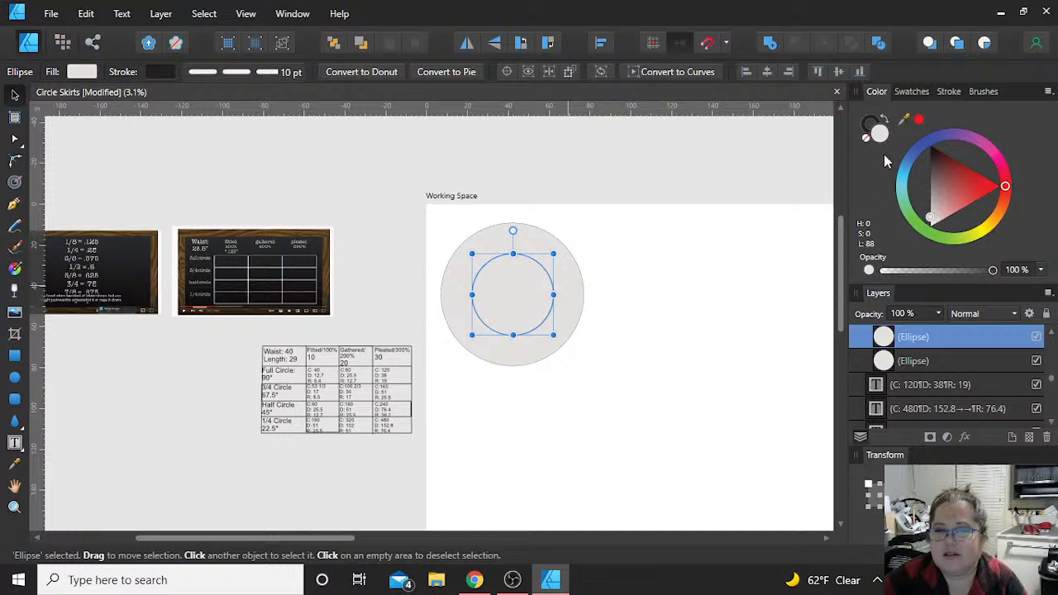
{"action": "left_click", "coordinate": [866, 138]}
{"action": "left_click", "coordinate": [450, 348]}
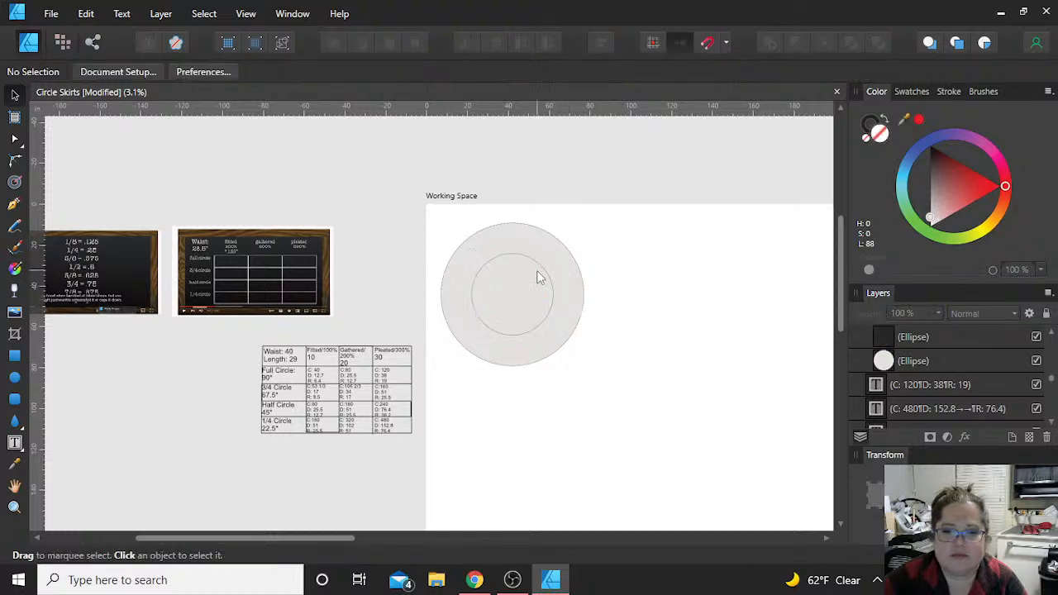
{"action": "left_click", "coordinate": [515, 298]}
{"action": "key", "text": "a"}
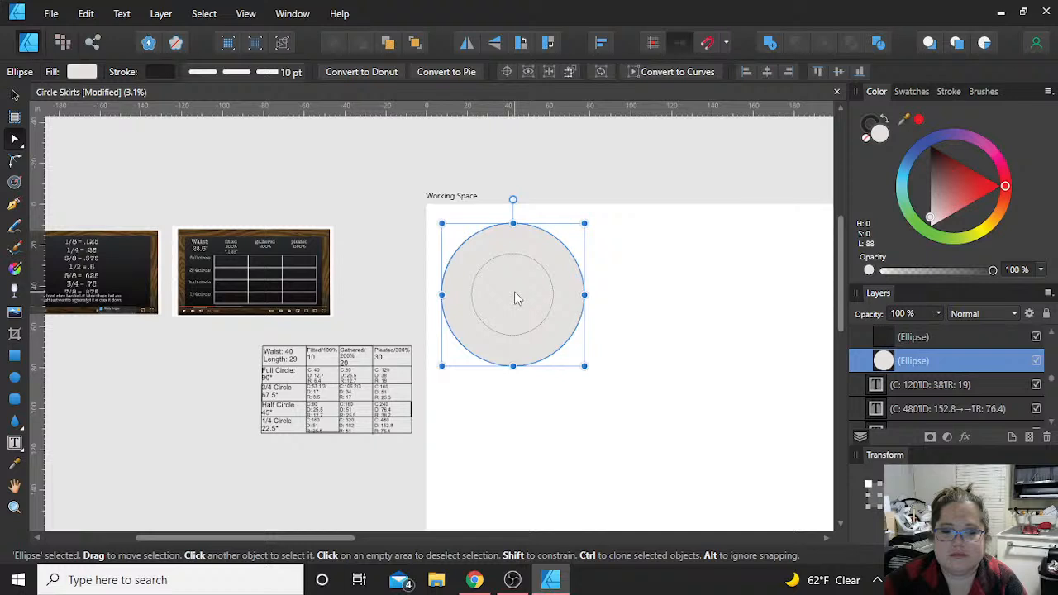
{"action": "left_click", "coordinate": [867, 139]}
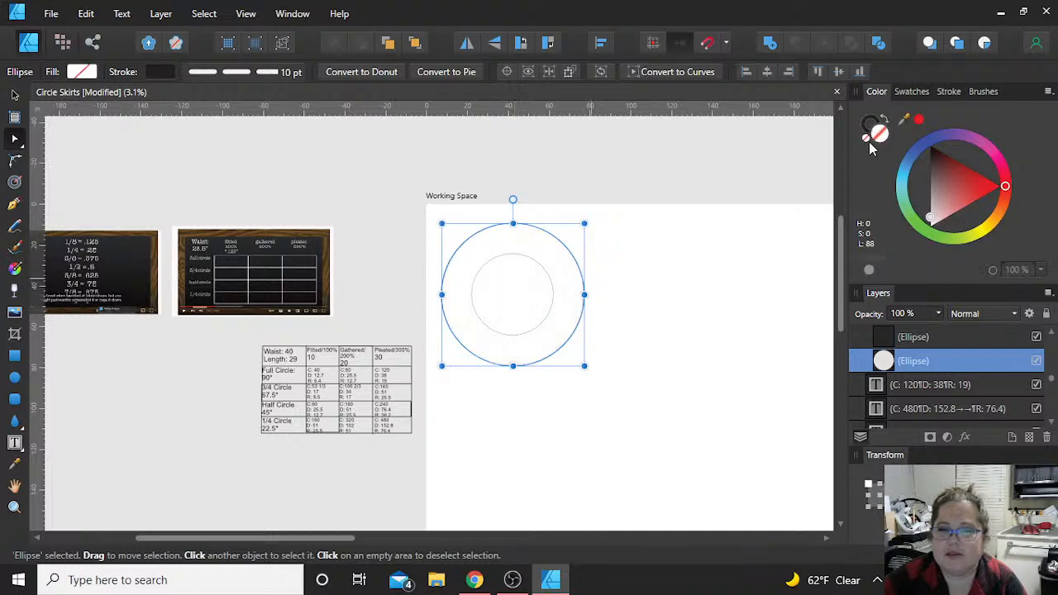
{"action": "left_click", "coordinate": [475, 260]}
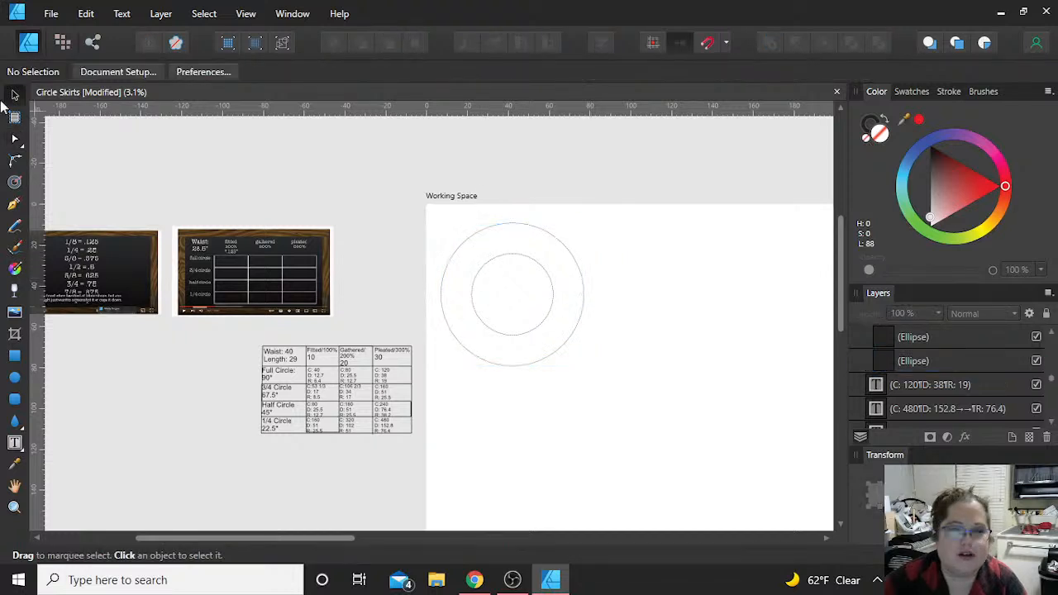
Step: Fill the outer circle with a light grey of 80 lightness
{"action": "left_click", "coordinate": [552, 253]}
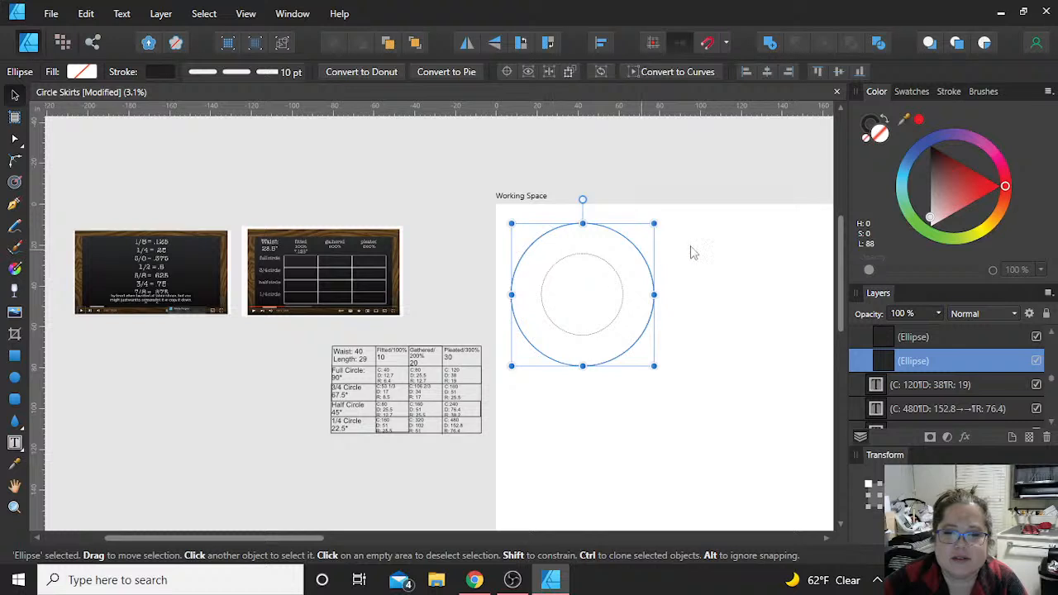
{"action": "left_click", "coordinate": [933, 207]}
{"action": "left_click_drag", "start_coordinate": [934, 204], "coordinate": [930, 211]}
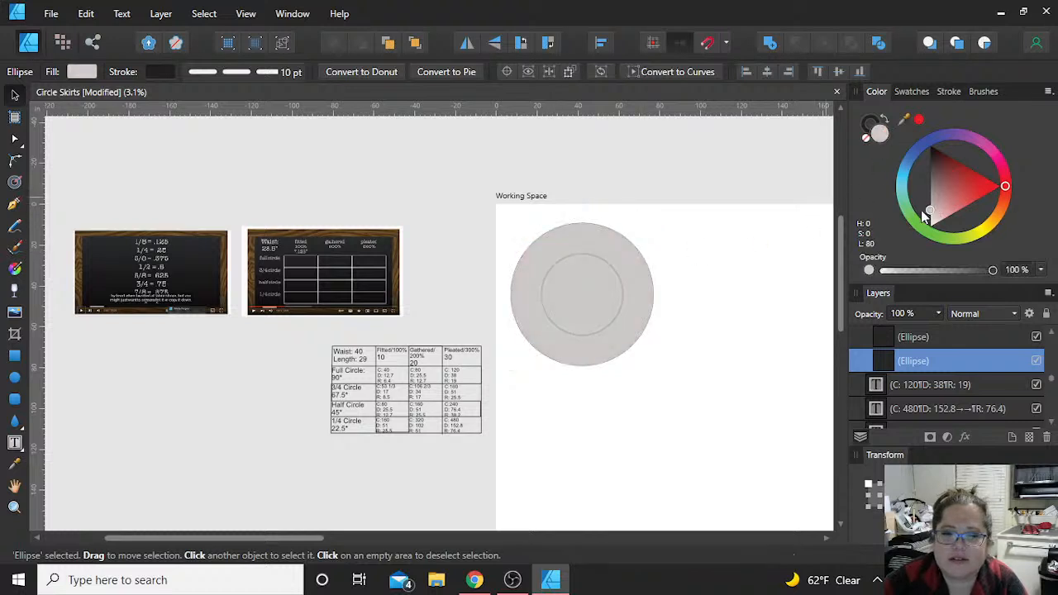
{"action": "left_click", "coordinate": [746, 272]}
Step: Fill the inner circle with white at 100 lightness so the pair reads as a ring
{"action": "left_click", "coordinate": [622, 305]}
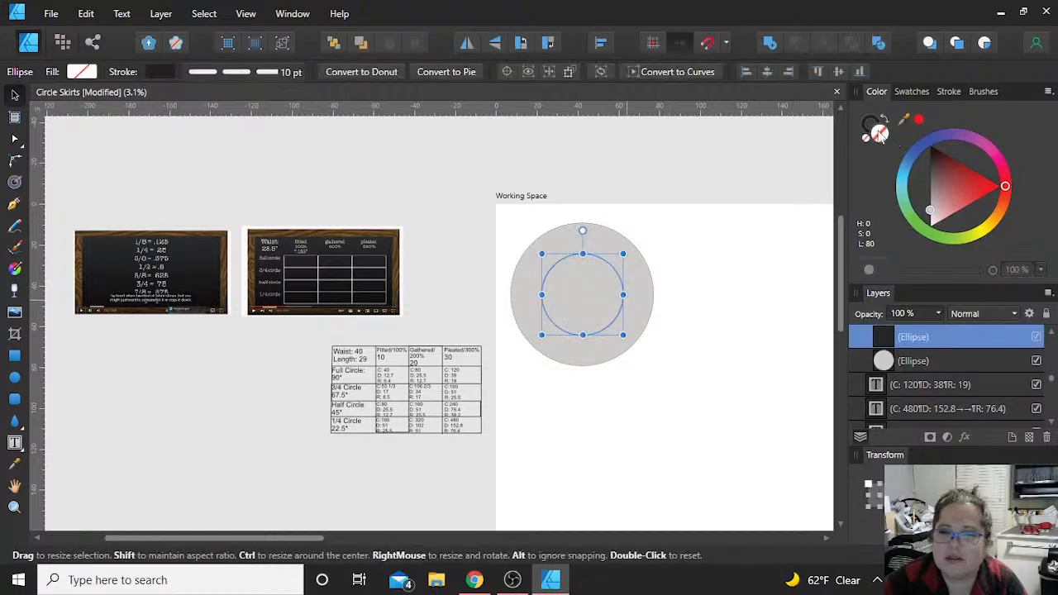
{"action": "right_click", "coordinate": [588, 297]}
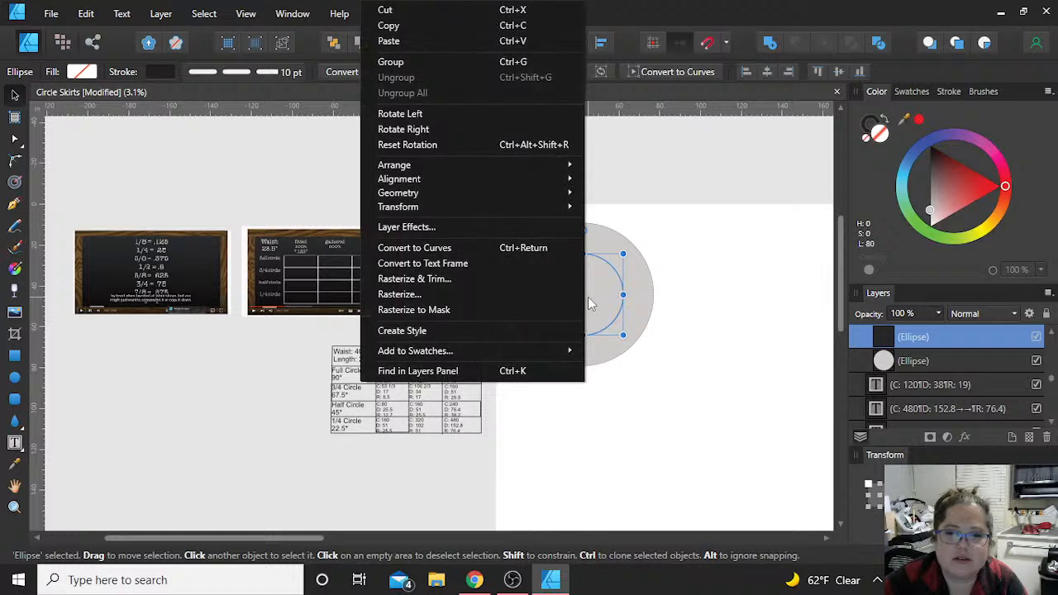
{"action": "mouse_move", "coordinate": [475, 168]}
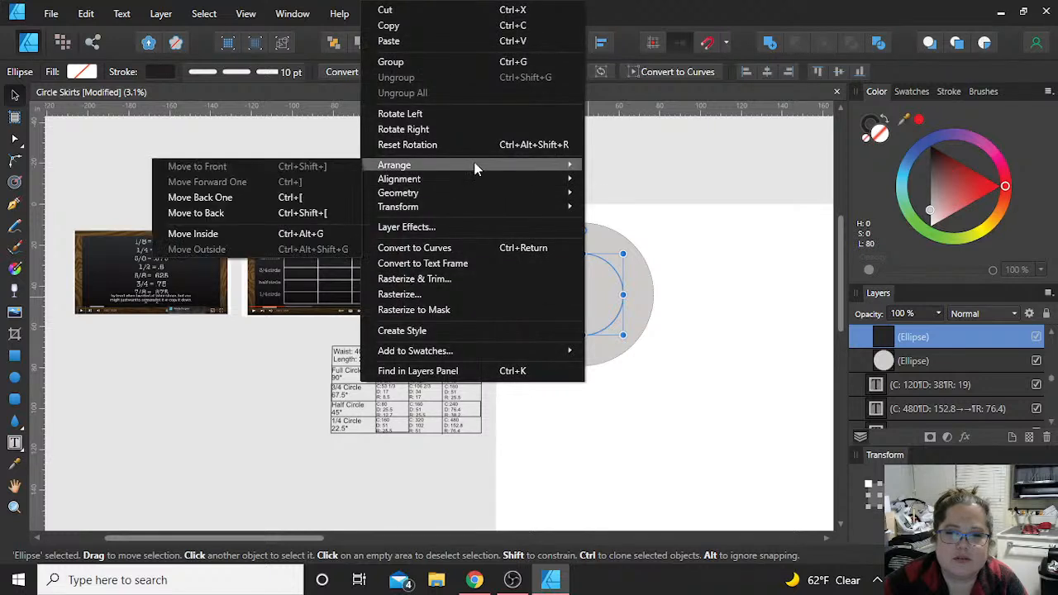
{"action": "left_click", "coordinate": [931, 209]}
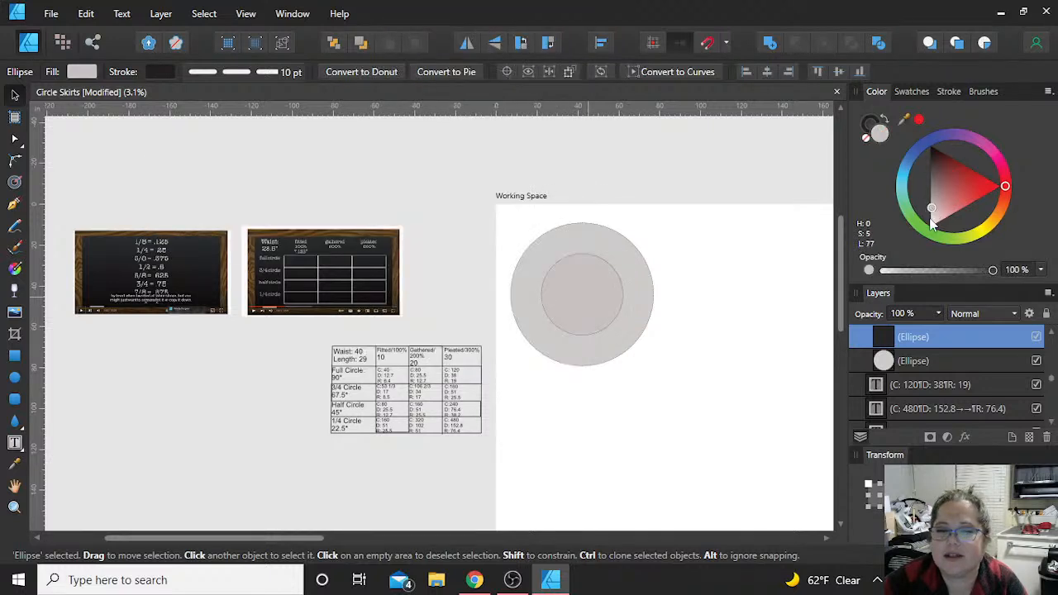
{"action": "left_click", "coordinate": [932, 221]}
{"action": "left_click", "coordinate": [762, 290]}
Step: Place a vertical and a horizontal guide through the shared centre of the circles and remove both guides again
{"action": "scroll", "coordinate": [763, 290], "scroll_direction": "right", "scroll_amount": 3}
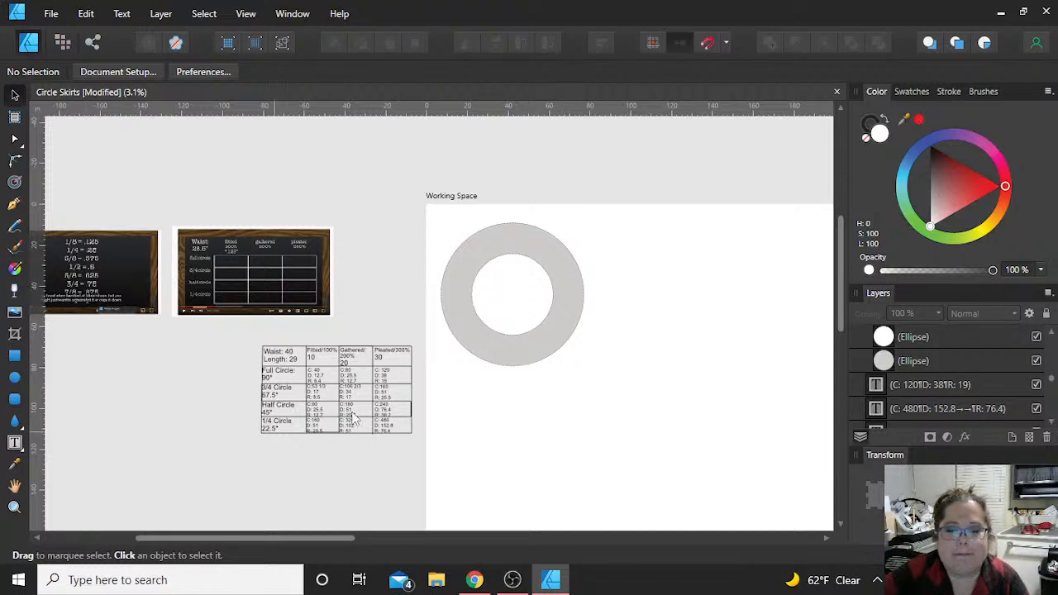
{"action": "left_click_drag", "start_coordinate": [36, 437], "coordinate": [512, 350]}
{"action": "left_click_drag", "start_coordinate": [589, 106], "coordinate": [604, 293]}
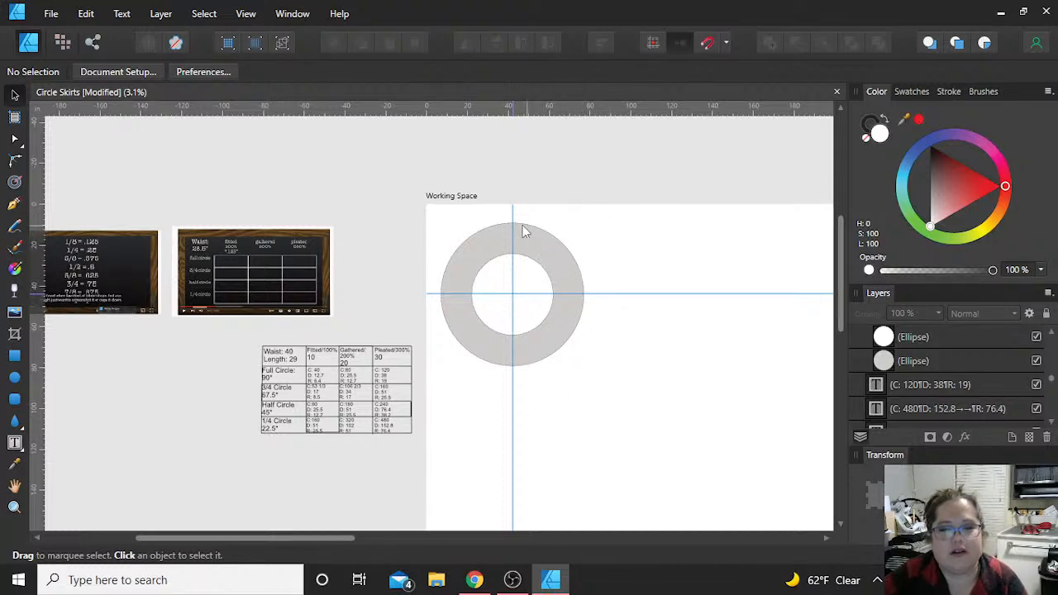
{"action": "left_click_drag", "start_coordinate": [511, 300], "coordinate": [37, 427]}
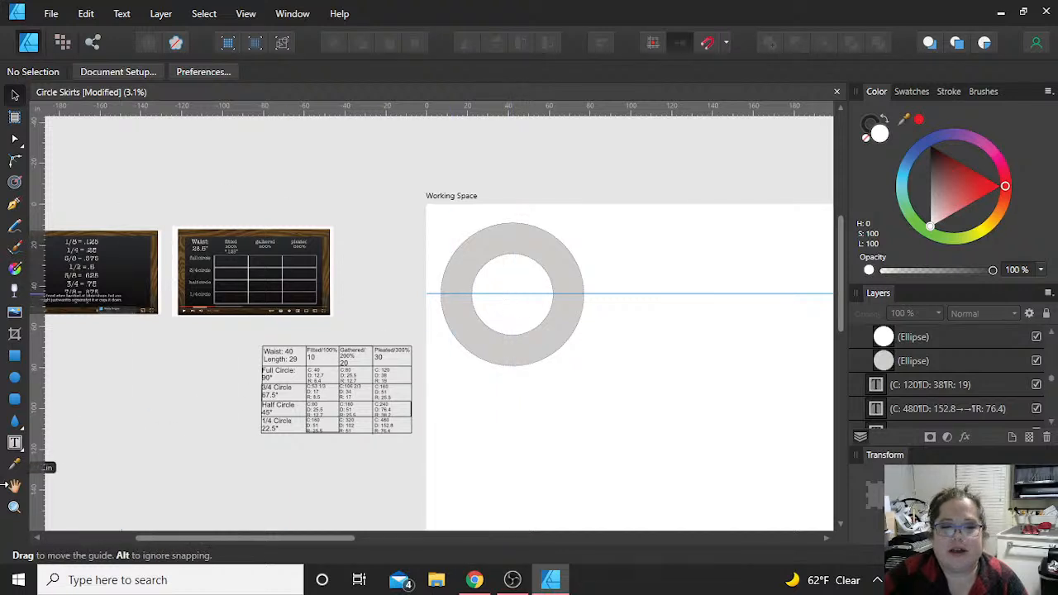
{"action": "left_click_drag", "start_coordinate": [703, 295], "coordinate": [751, 83]}
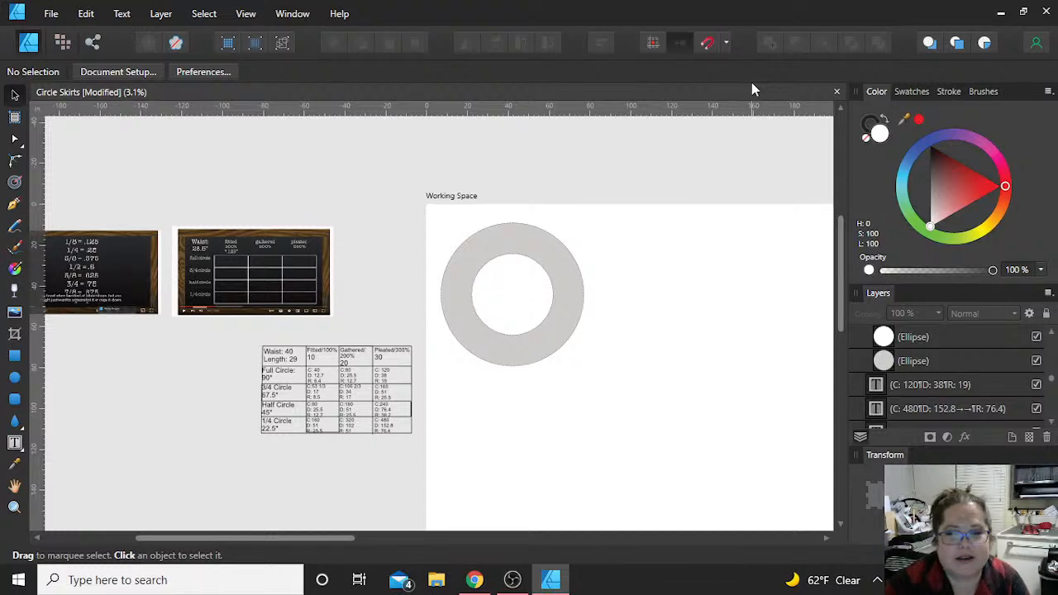
Step: Examine the full circle and 1/4 circle skirt patterns on the Final Patterns artboard, including the full circle's cutting notes and seam lines
{"action": "scroll", "coordinate": [667, 299], "scroll_direction": "right", "scroll_amount": 5}
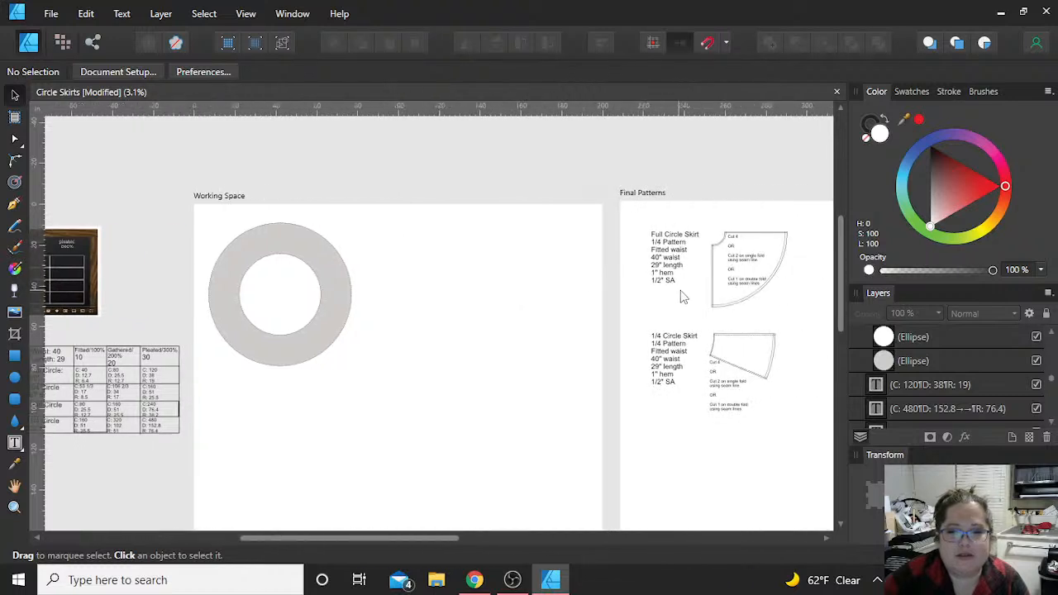
{"action": "scroll", "coordinate": [682, 296], "scroll_direction": "right", "scroll_amount": 1}
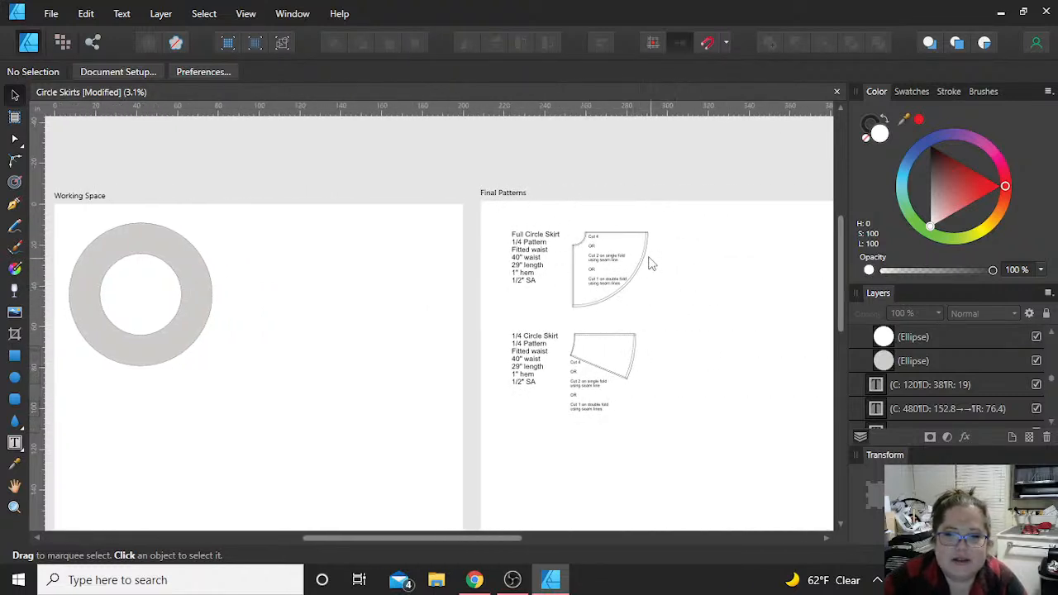
{"action": "scroll", "coordinate": [542, 246], "scroll_direction": "up", "scroll_amount": 2}
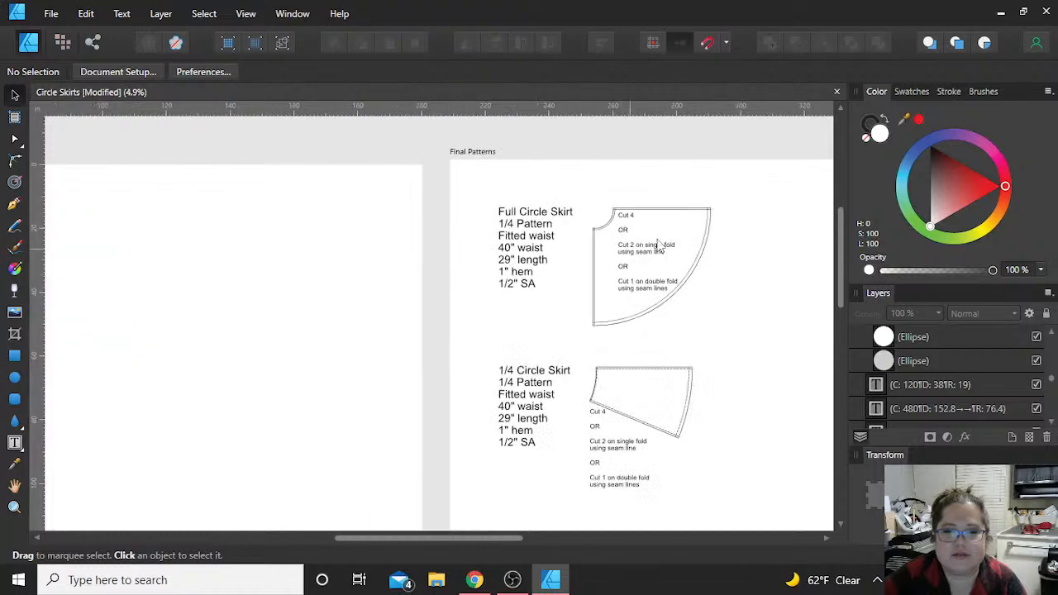
{"action": "scroll", "coordinate": [677, 245], "scroll_direction": "right", "scroll_amount": 2}
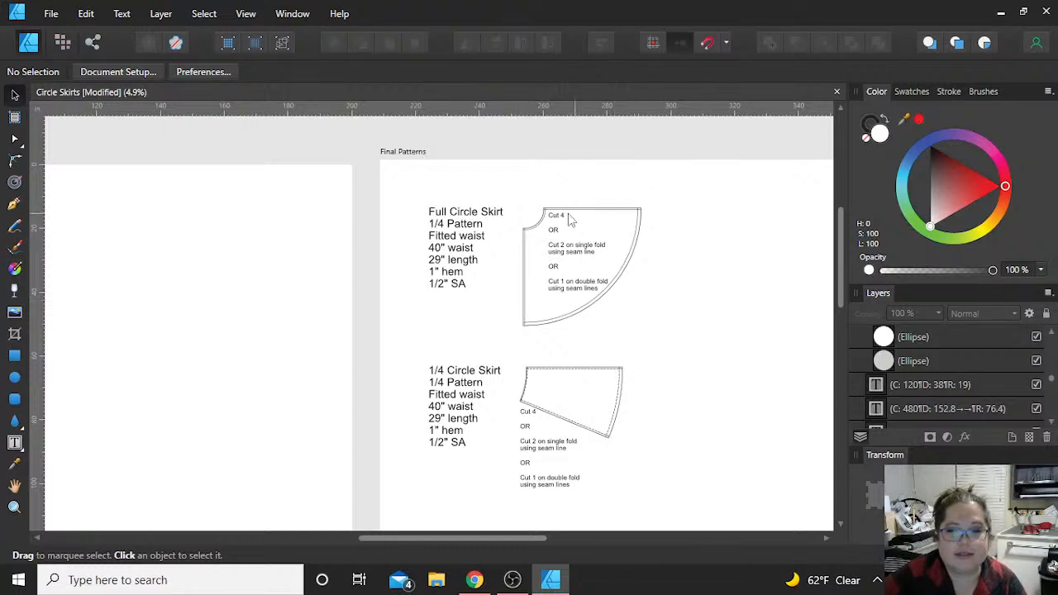
{"action": "scroll", "coordinate": [585, 216], "scroll_direction": "up", "scroll_amount": 5}
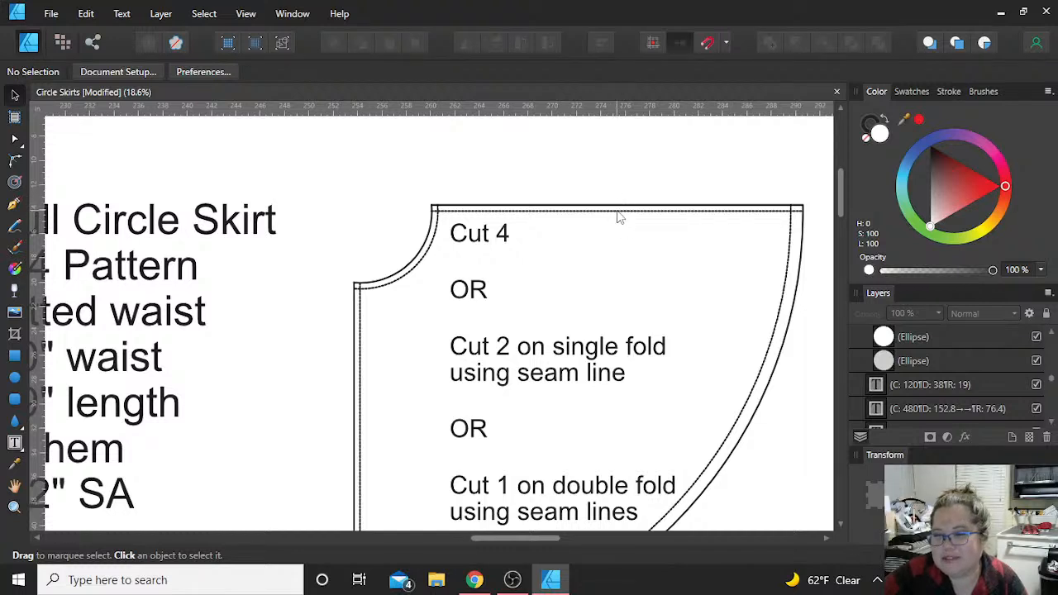
{"action": "scroll", "coordinate": [576, 371], "scroll_direction": "down", "scroll_amount": 3}
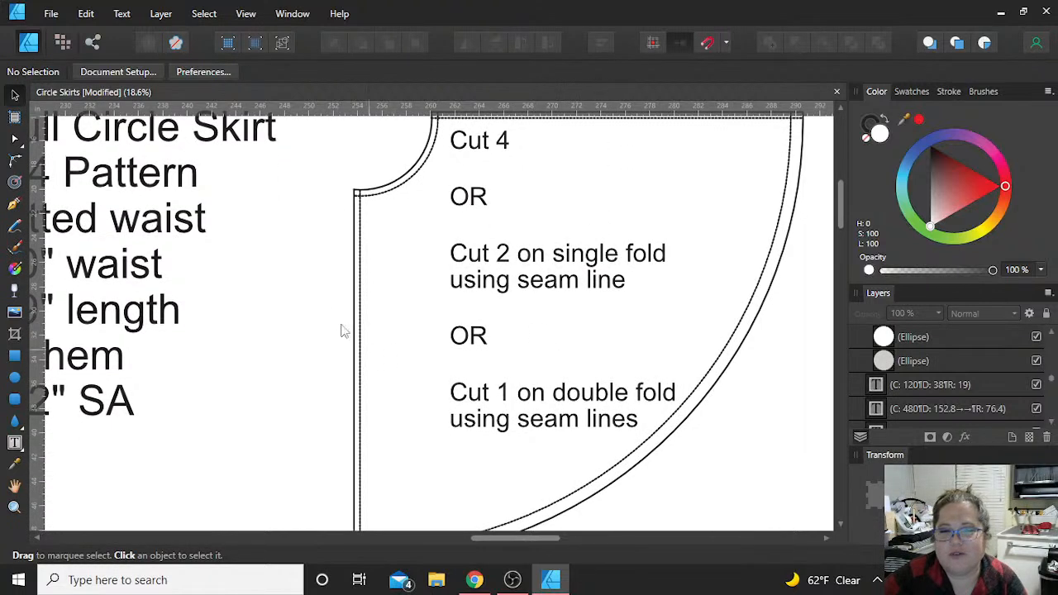
Step: Compare the full circle pattern's cutting notes with the 1/4 circle pattern's edges and seam lines on the Final Patterns artboard
{"action": "scroll", "coordinate": [364, 344], "scroll_direction": "up", "scroll_amount": 1}
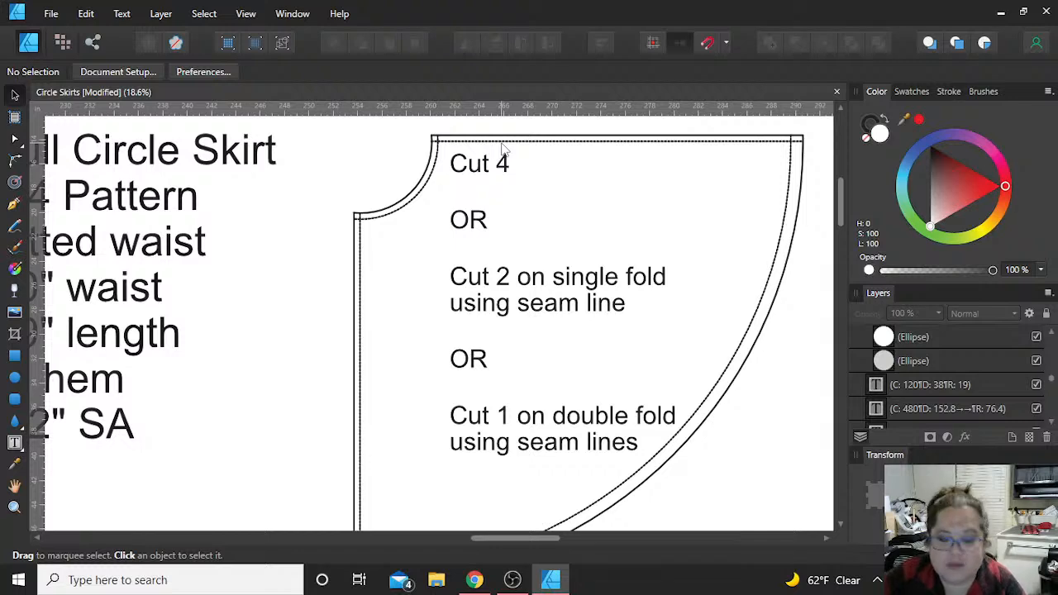
{"action": "scroll", "coordinate": [503, 148], "scroll_direction": "down", "scroll_amount": 5}
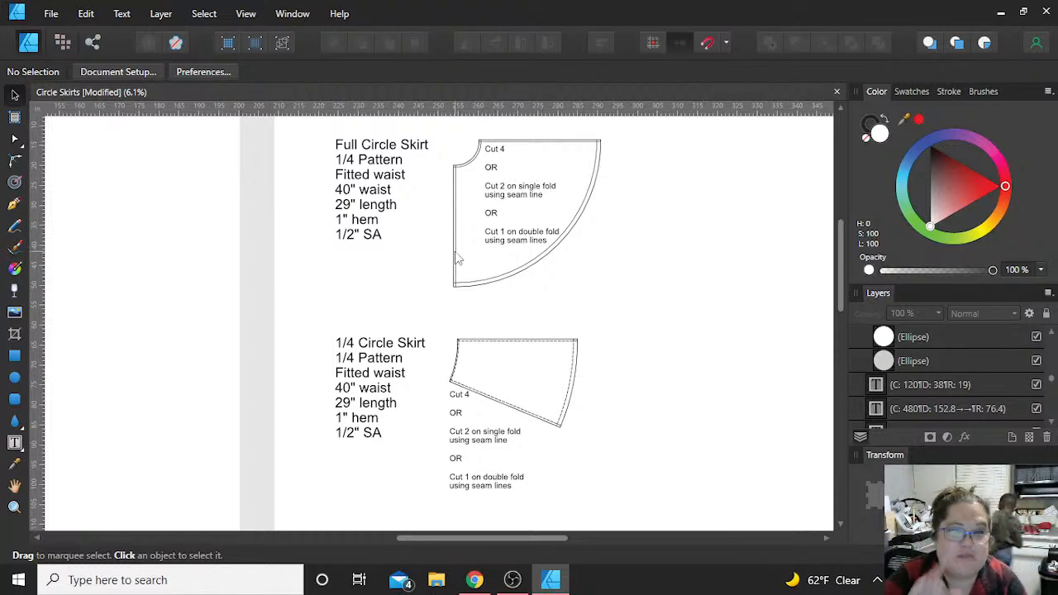
{"action": "scroll", "coordinate": [439, 300], "scroll_direction": "down", "scroll_amount": 3}
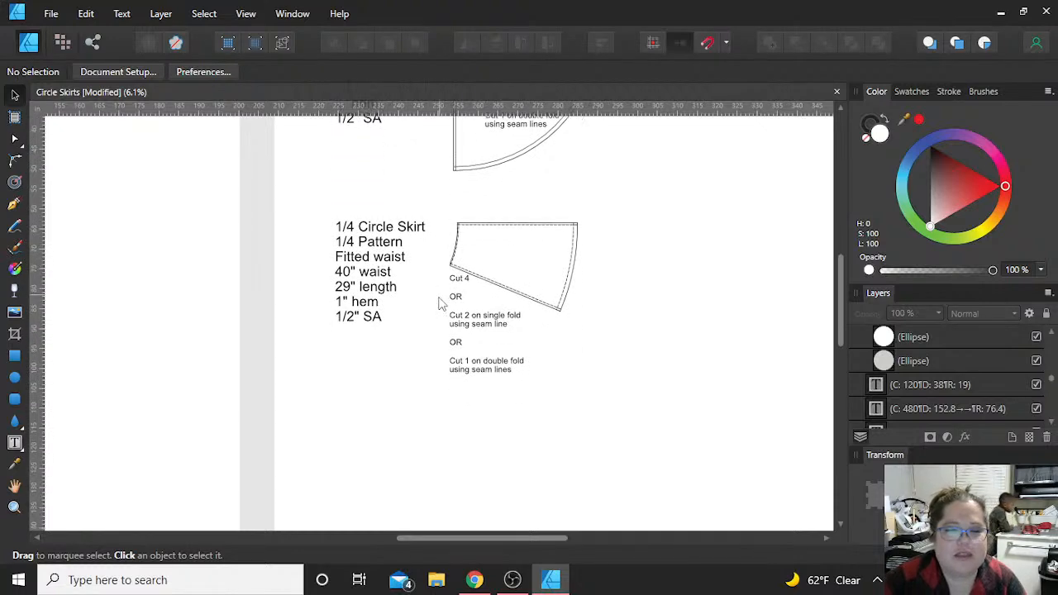
{"action": "scroll", "coordinate": [437, 306], "scroll_direction": "up", "scroll_amount": 3}
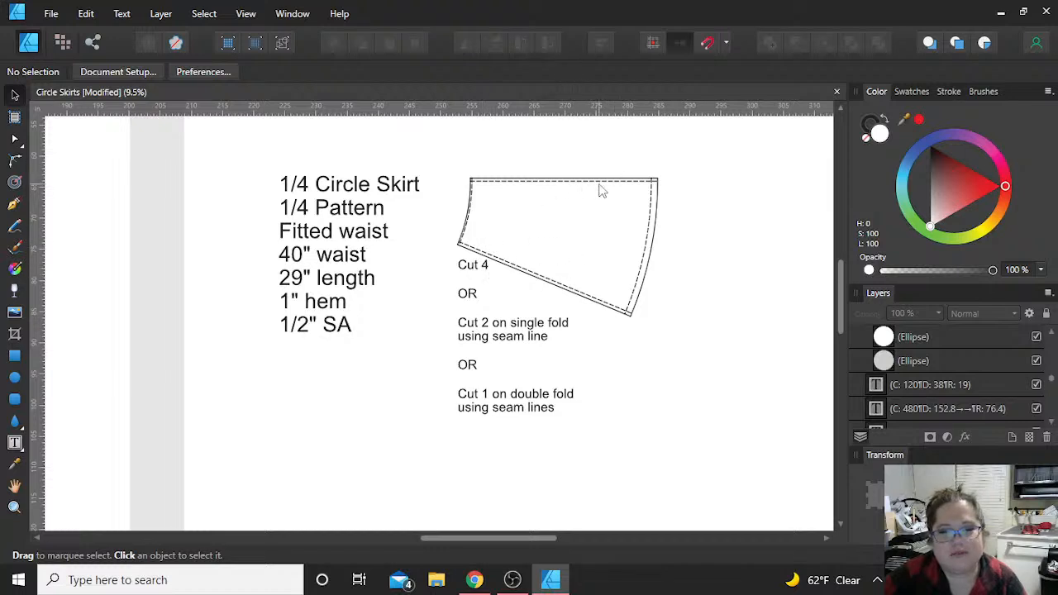
{"action": "scroll", "coordinate": [600, 190], "scroll_direction": "down", "scroll_amount": 1}
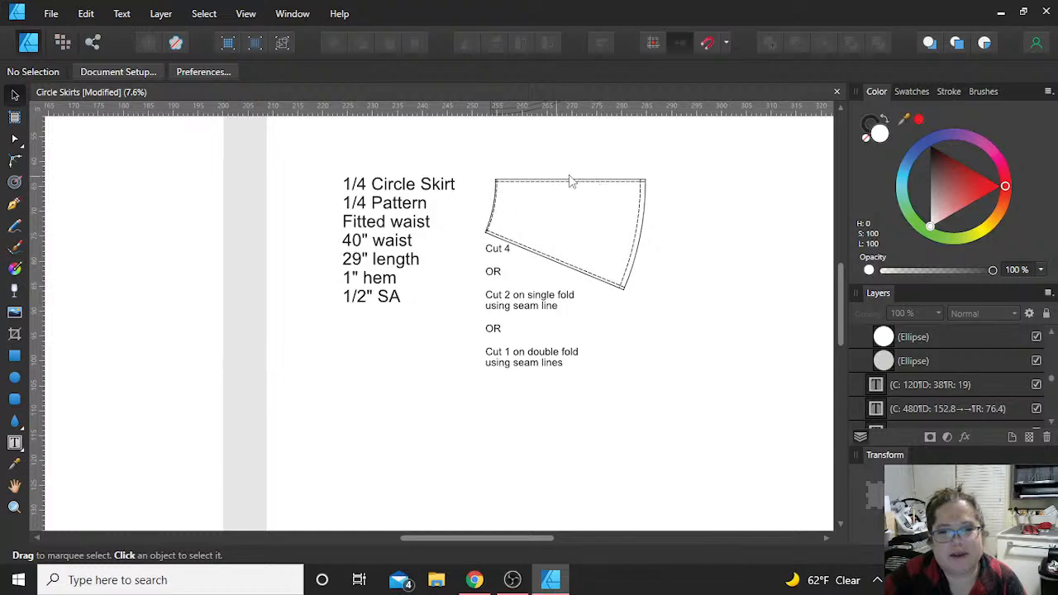
{"action": "scroll", "coordinate": [510, 179], "scroll_direction": "down", "scroll_amount": 2}
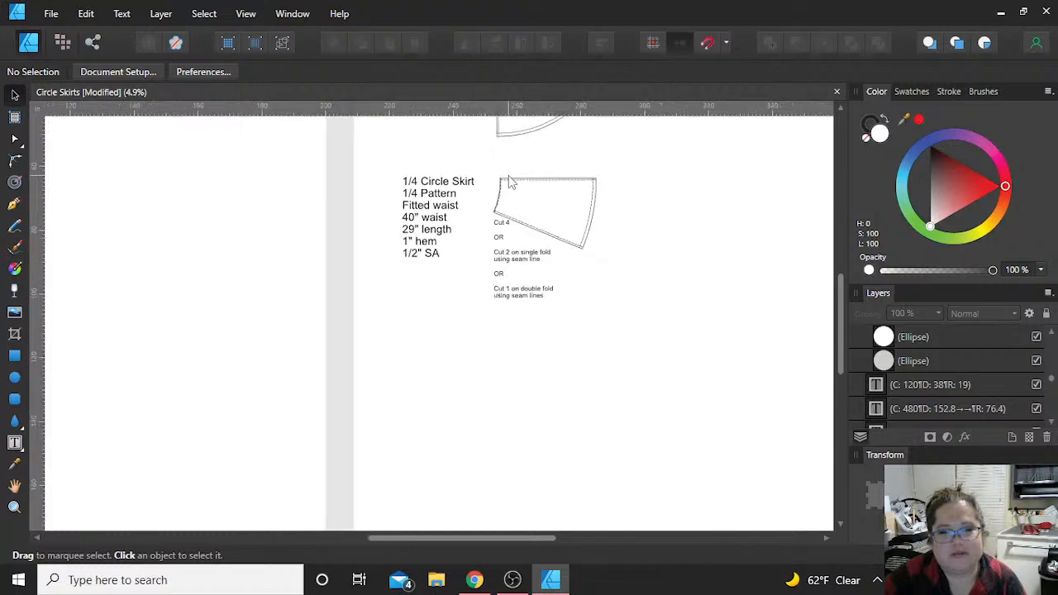
{"action": "scroll", "coordinate": [510, 182], "scroll_direction": "up", "scroll_amount": 2}
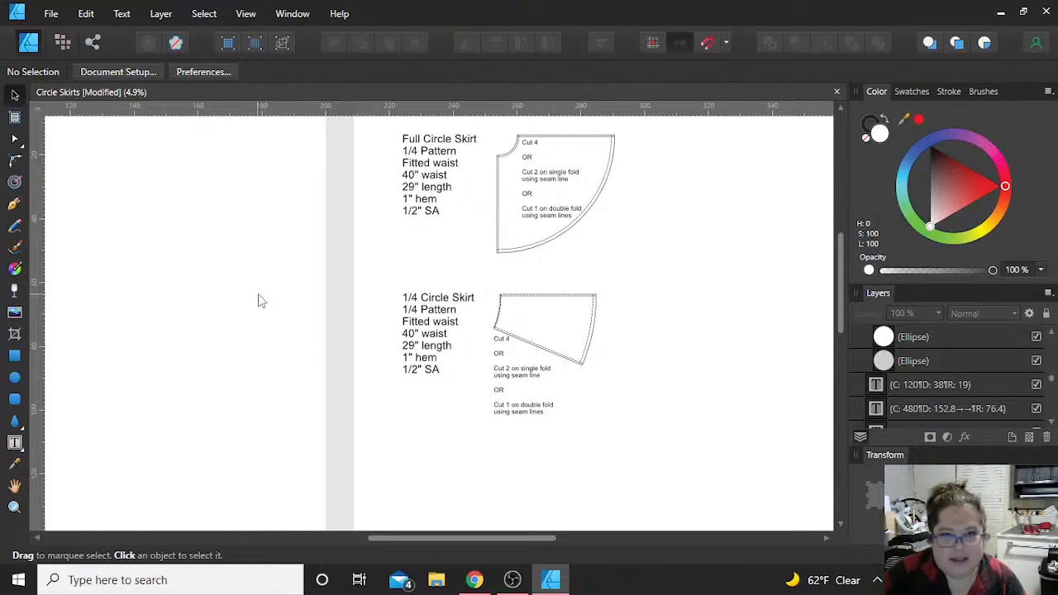
Step: Examine the 40-inch waist chart's full circle row across fitted, gathered and pleated, and the fitted 3/4 circle entry
{"action": "scroll", "coordinate": [258, 301], "scroll_direction": "left", "scroll_amount": 2}
{"action": "scroll", "coordinate": [257, 301], "scroll_direction": "left", "scroll_amount": 9}
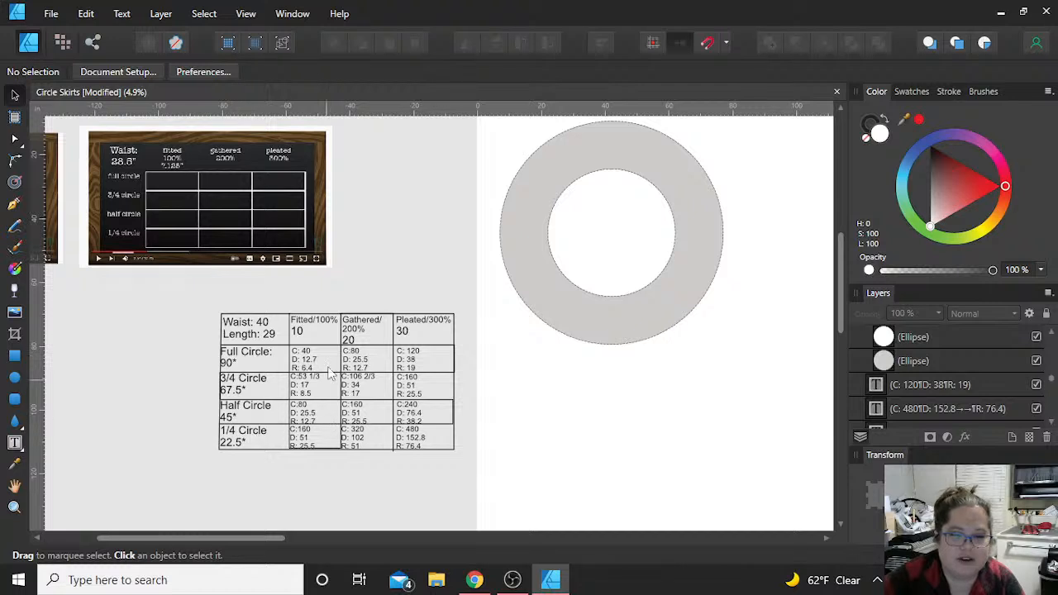
{"action": "scroll", "coordinate": [329, 374], "scroll_direction": "down", "scroll_amount": 1}
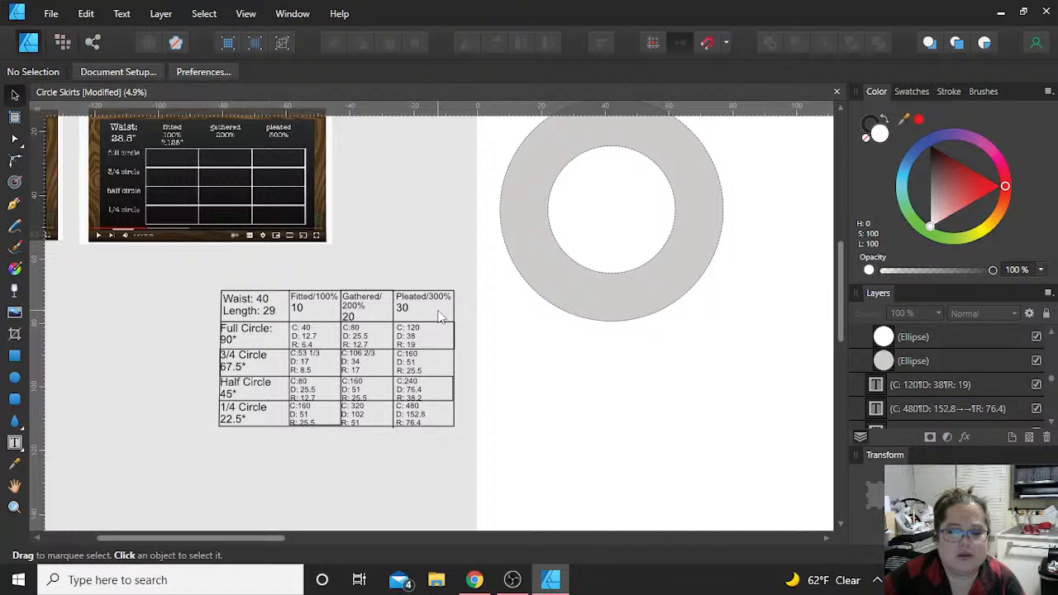
{"action": "left_click", "coordinate": [306, 335]}
{"action": "left_click", "coordinate": [363, 335]}
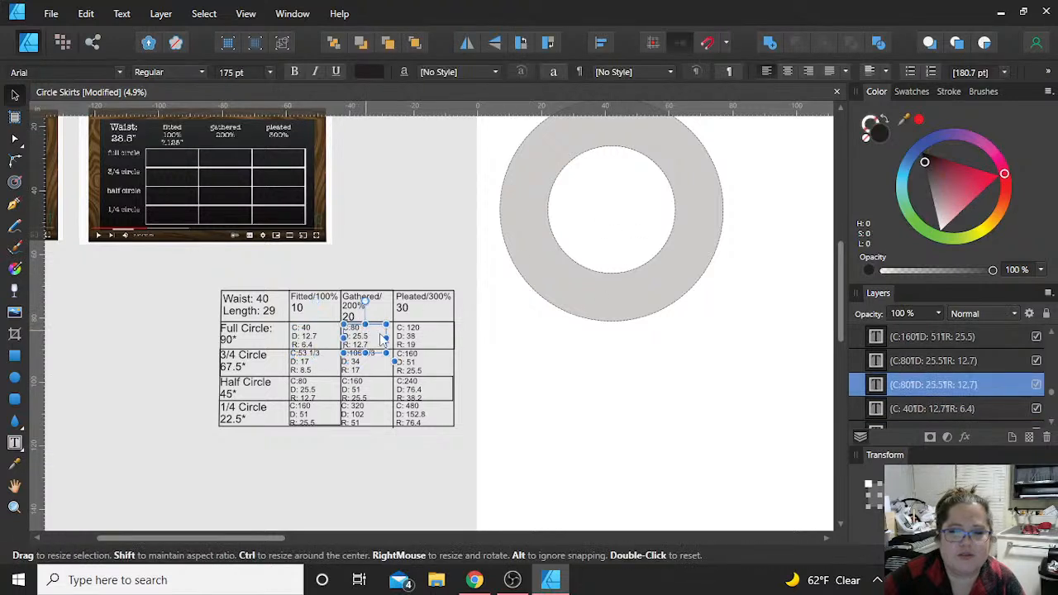
{"action": "left_click", "coordinate": [415, 339]}
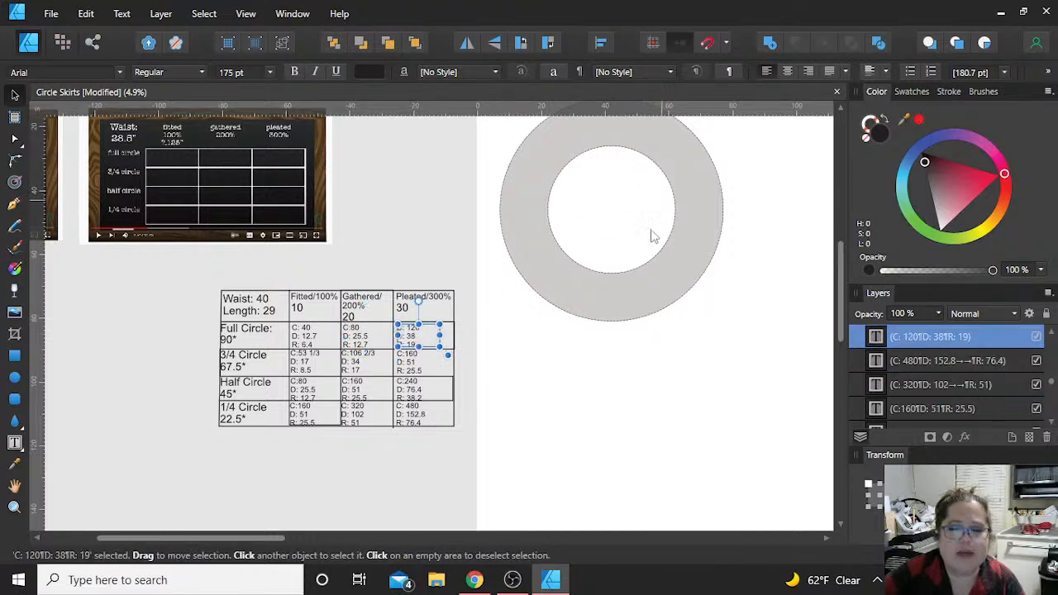
{"action": "left_click", "coordinate": [313, 353]}
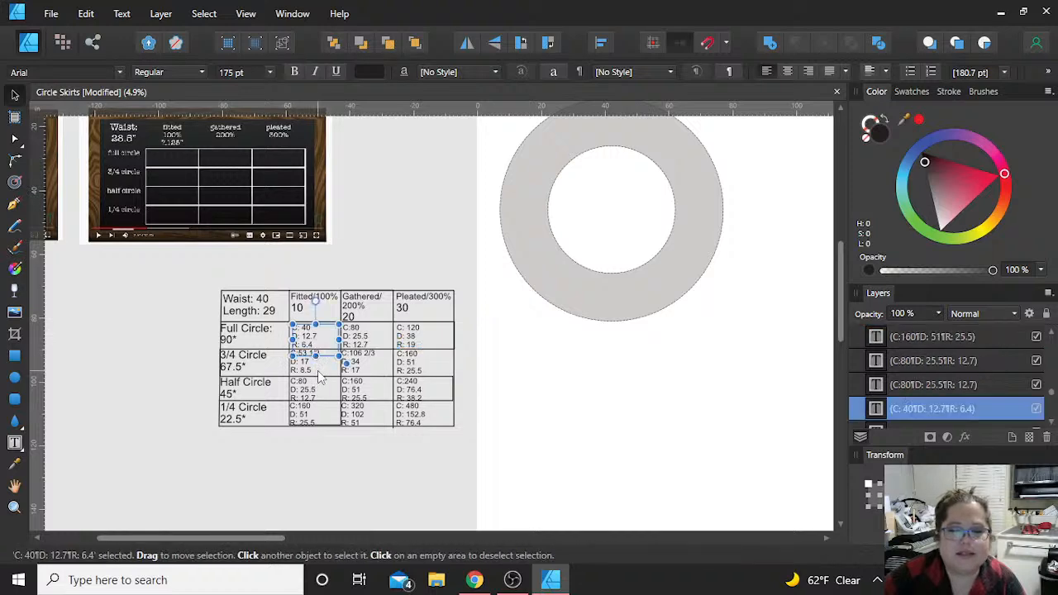
{"action": "left_click", "coordinate": [319, 370]}
{"action": "scroll", "coordinate": [310, 375], "scroll_direction": "up", "scroll_amount": 1}
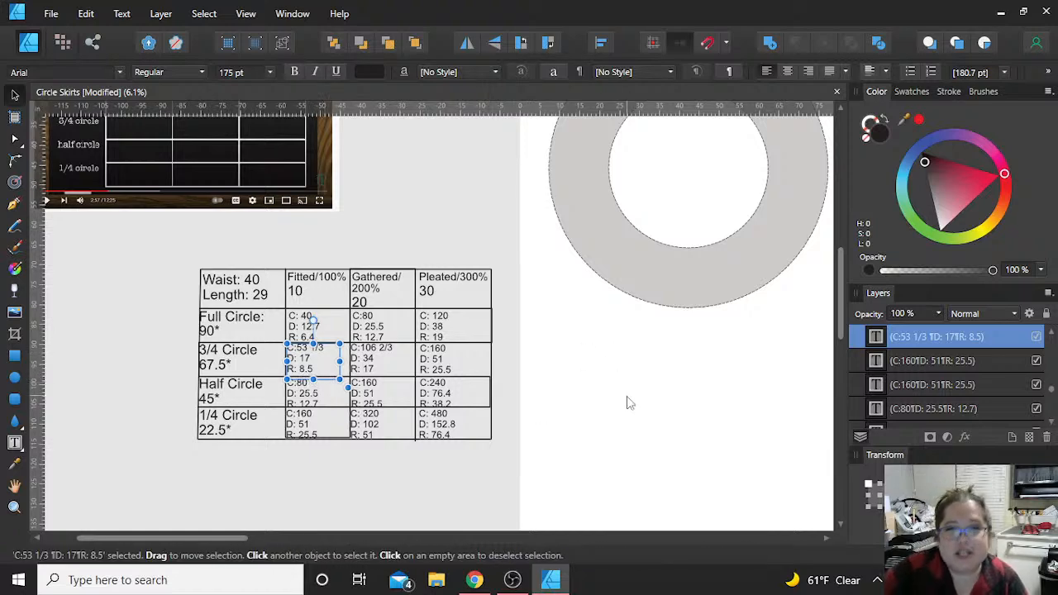
Step: Delete the grey and white circles that form the ring on the Working Space artboard
{"action": "scroll", "coordinate": [630, 398], "scroll_direction": "down", "scroll_amount": 2}
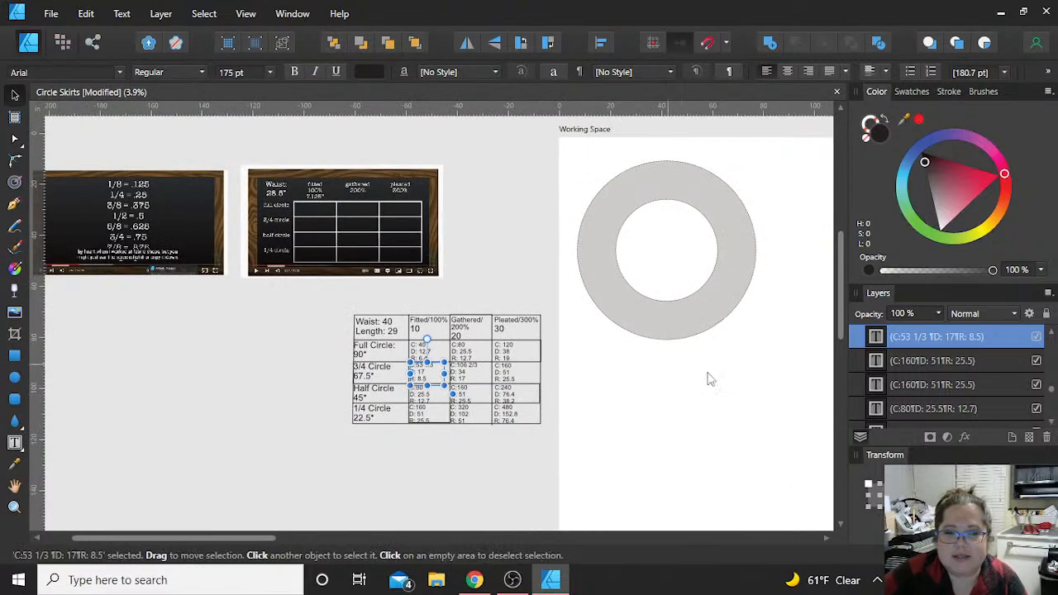
{"action": "scroll", "coordinate": [702, 380], "scroll_direction": "right", "scroll_amount": 1}
{"action": "scroll", "coordinate": [730, 392], "scroll_direction": "right", "scroll_amount": 1}
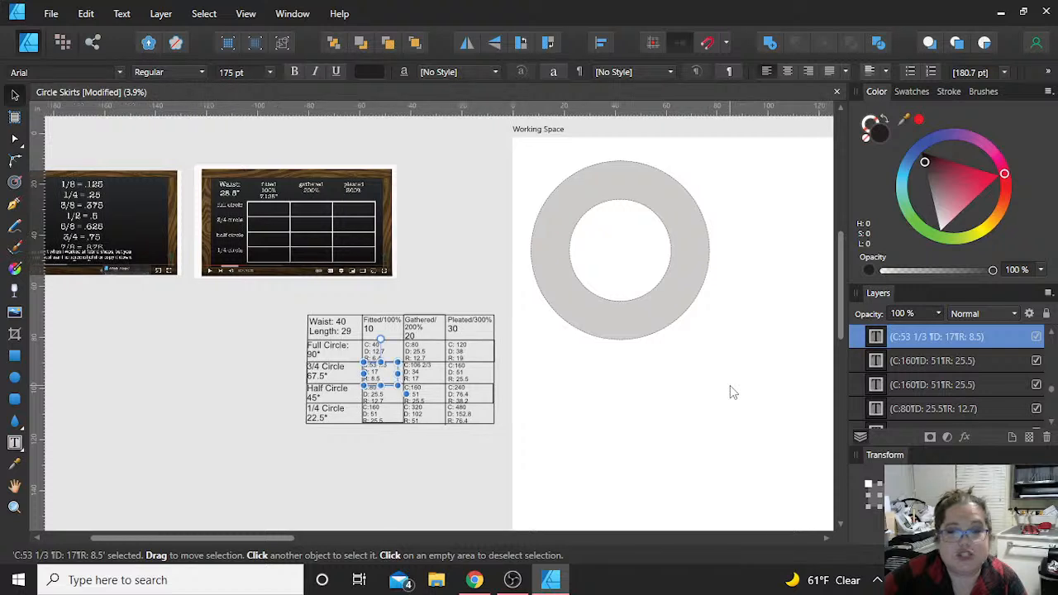
{"action": "left_click", "coordinate": [652, 378]}
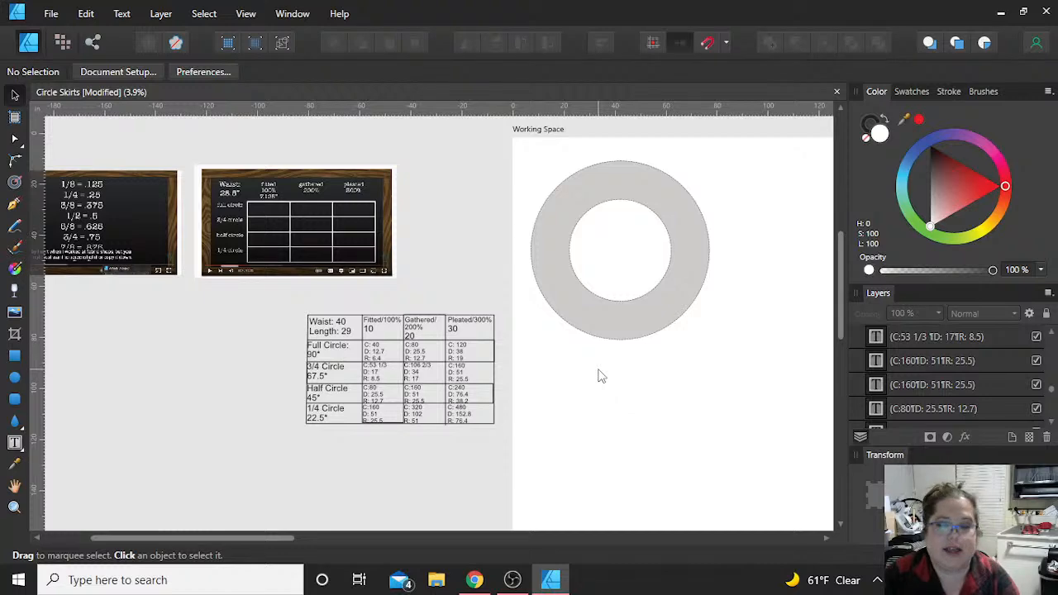
{"action": "scroll", "coordinate": [609, 386], "scroll_direction": "down", "scroll_amount": 1}
{"action": "scroll", "coordinate": [609, 385], "scroll_direction": "down", "scroll_amount": 1}
{"action": "scroll", "coordinate": [628, 392], "scroll_direction": "down", "scroll_amount": 7}
{"action": "scroll", "coordinate": [635, 400], "scroll_direction": "up", "scroll_amount": 3}
{"action": "scroll", "coordinate": [634, 399], "scroll_direction": "right", "scroll_amount": 8}
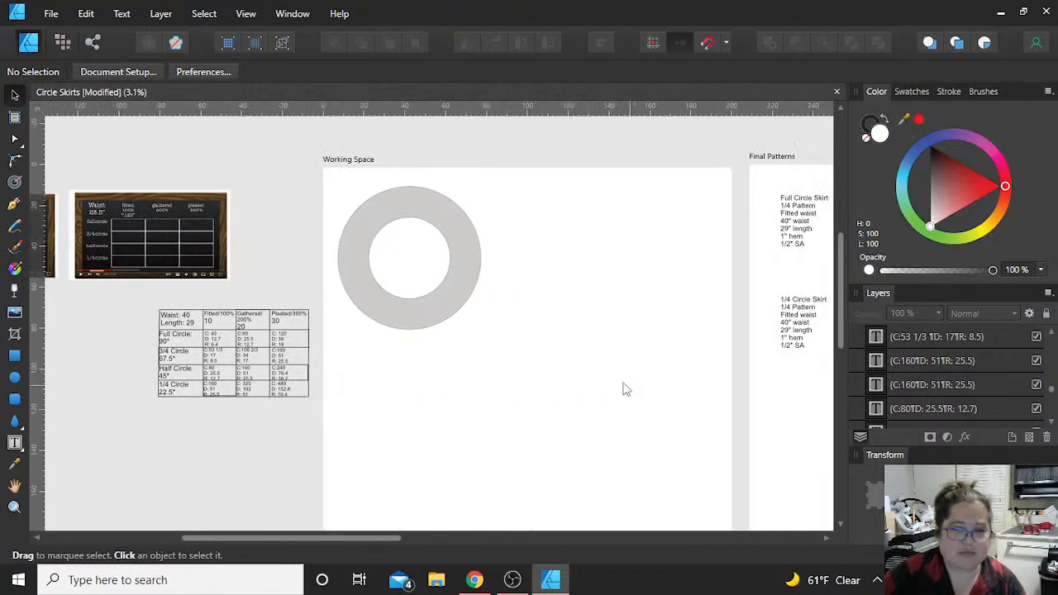
{"action": "left_click_drag", "start_coordinate": [553, 342], "coordinate": [327, 165]}
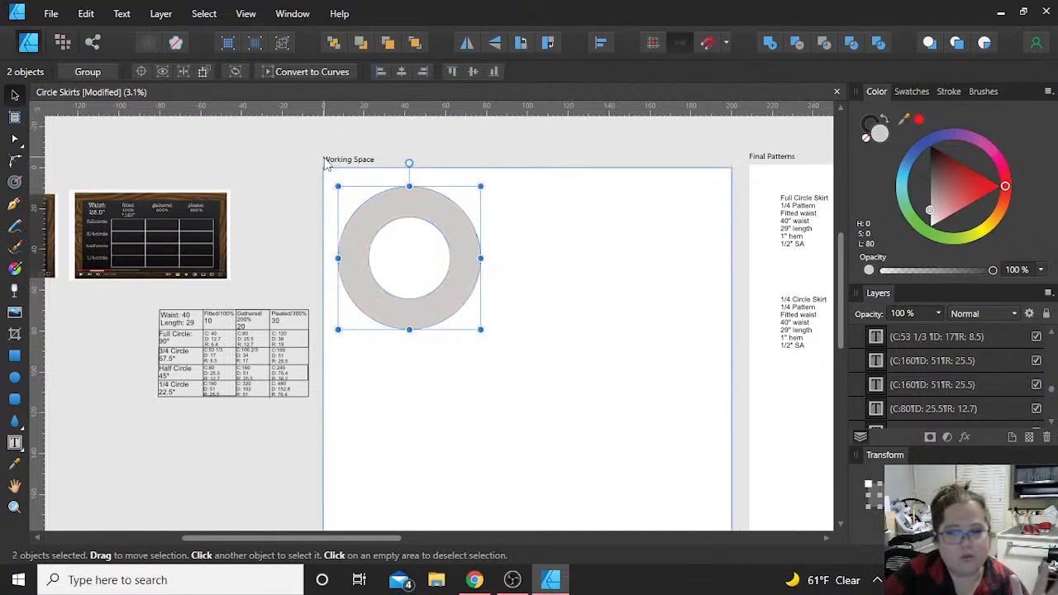
{"action": "key", "text": "Delete"}
{"action": "left_click", "coordinate": [407, 138]}
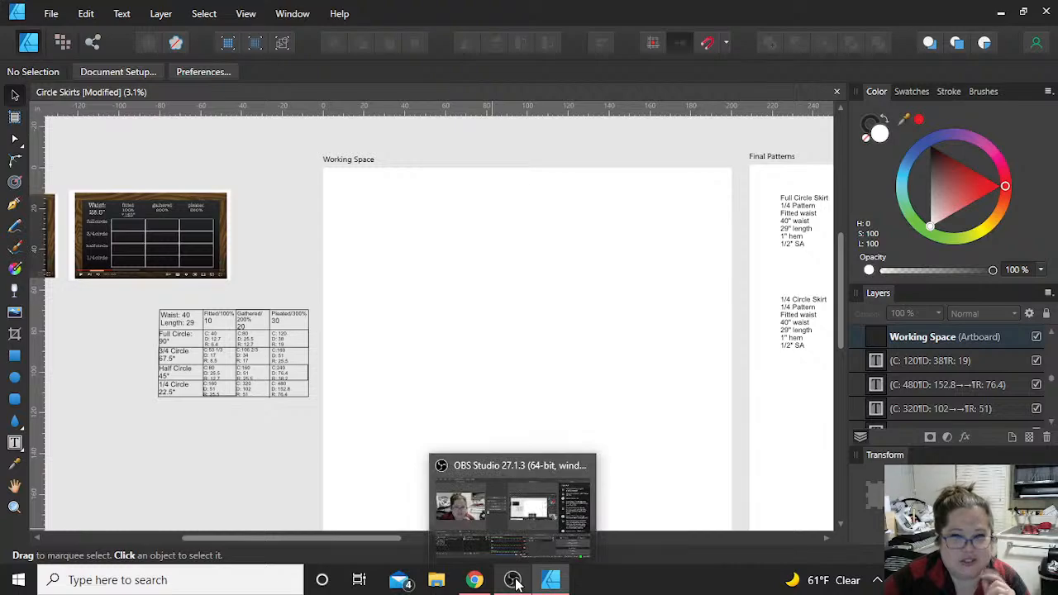
Step: Switch to OBS Studio, transition the live output to the Logitech camera scene and back, and return to Affinity Designer
{"action": "left_click", "coordinate": [513, 581]}
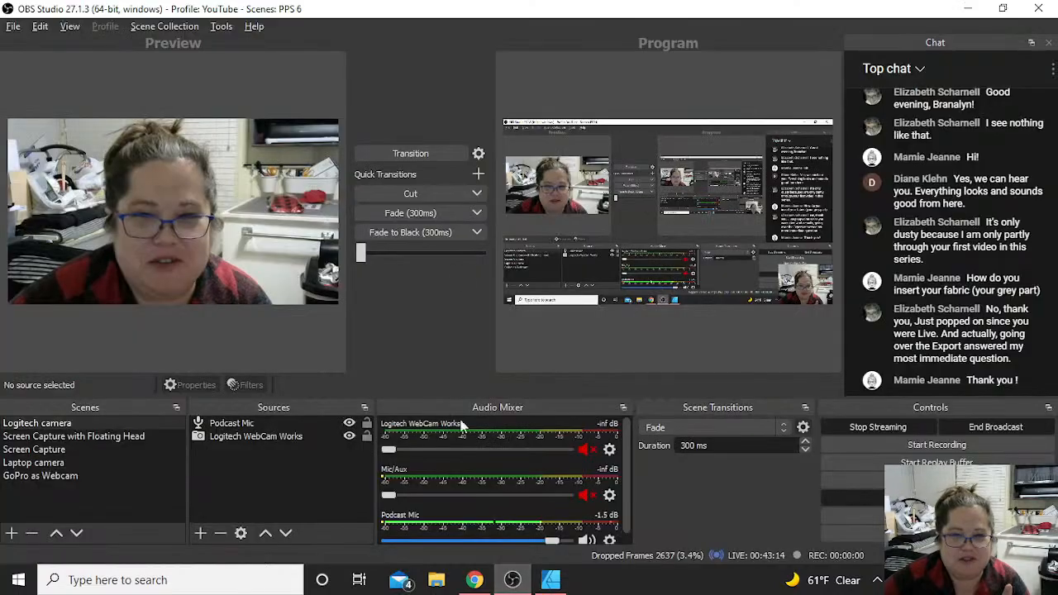
{"action": "left_click", "coordinate": [406, 160]}
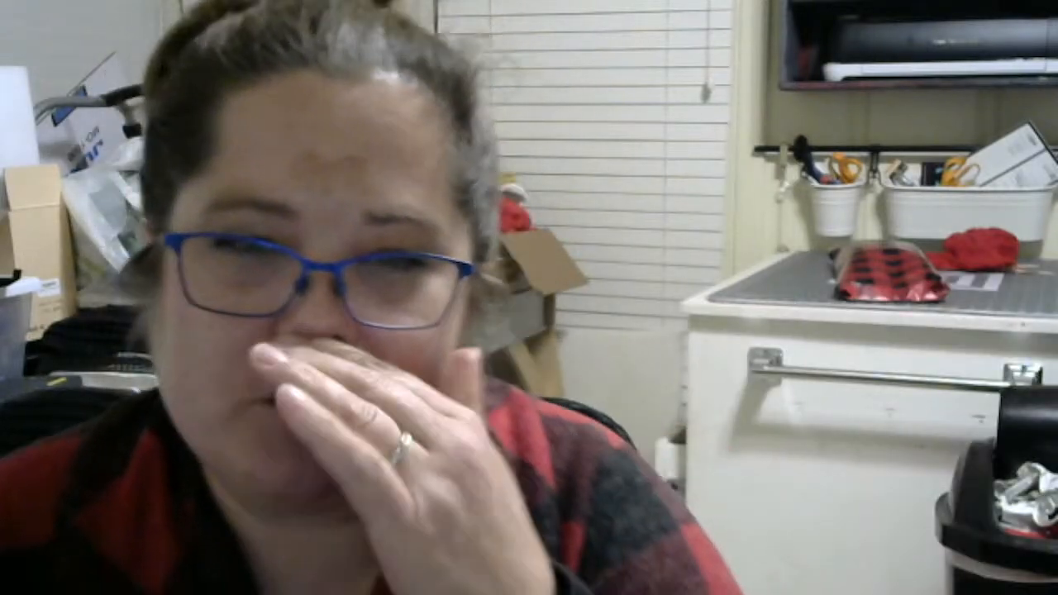
{"action": "left_click", "coordinate": [430, 154]}
{"action": "key", "text": "alt+Tab"}
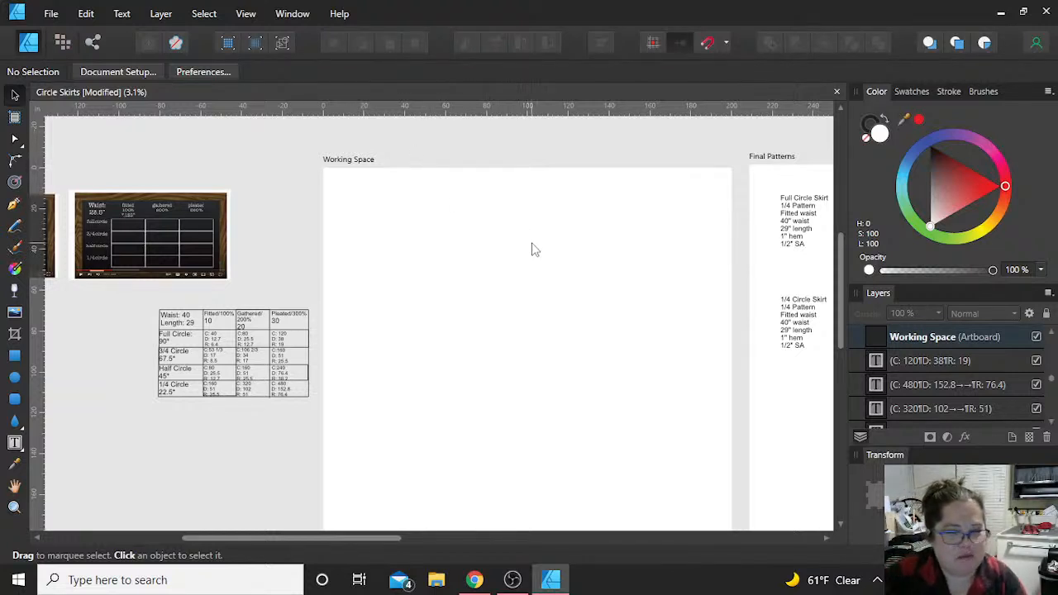
Step: Draw an ellipse on the Working Space artboard with a light grey fill of 87 lightness, and set its width and height to 80 in
{"action": "left_click", "coordinate": [16, 378]}
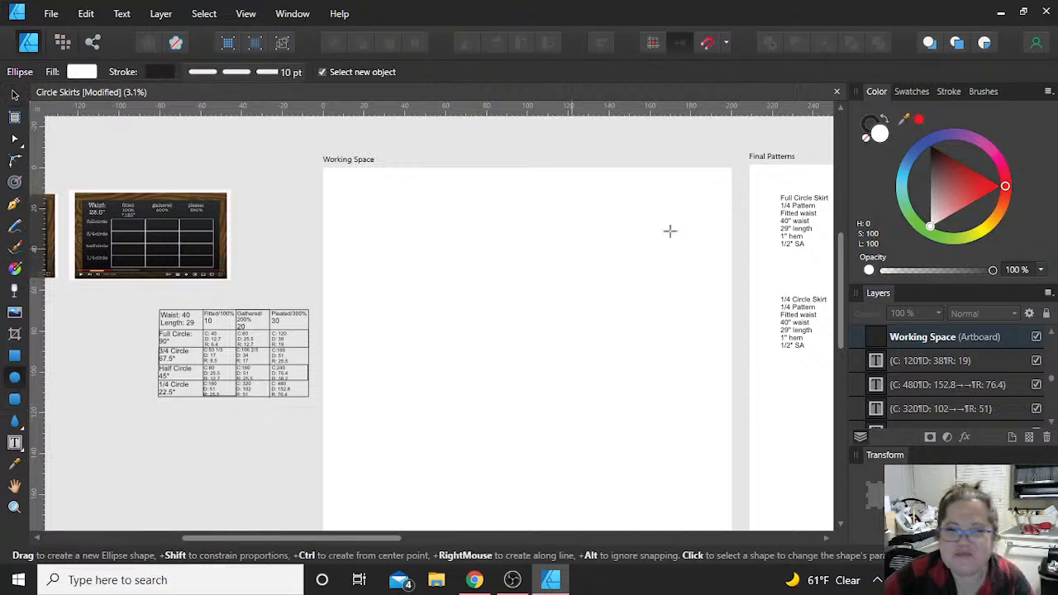
{"action": "left_click_drag", "start_coordinate": [926, 209], "coordinate": [924, 216]}
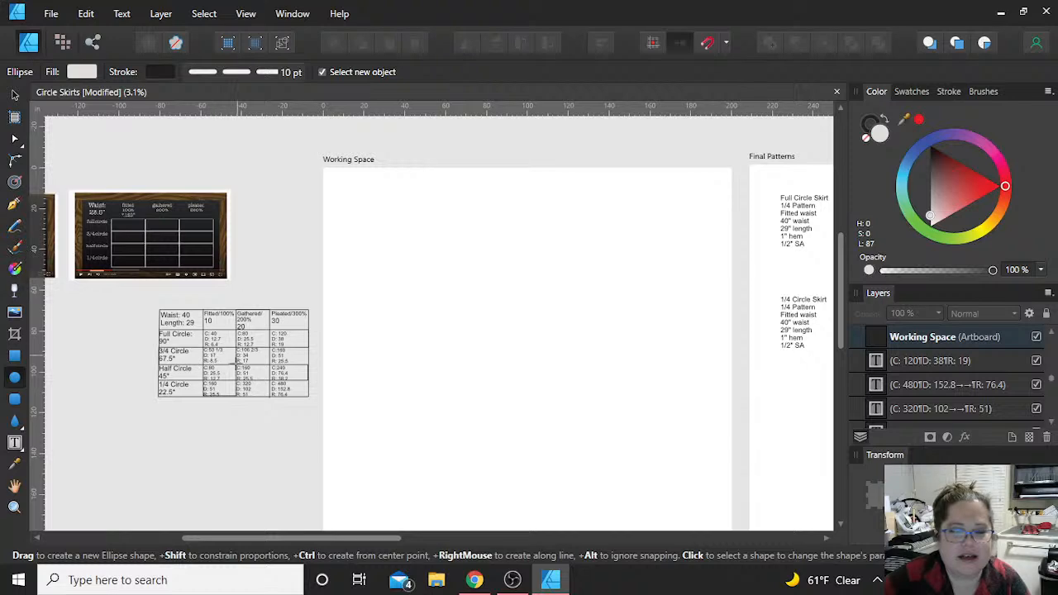
{"action": "scroll", "coordinate": [306, 295], "scroll_direction": "up", "scroll_amount": 1}
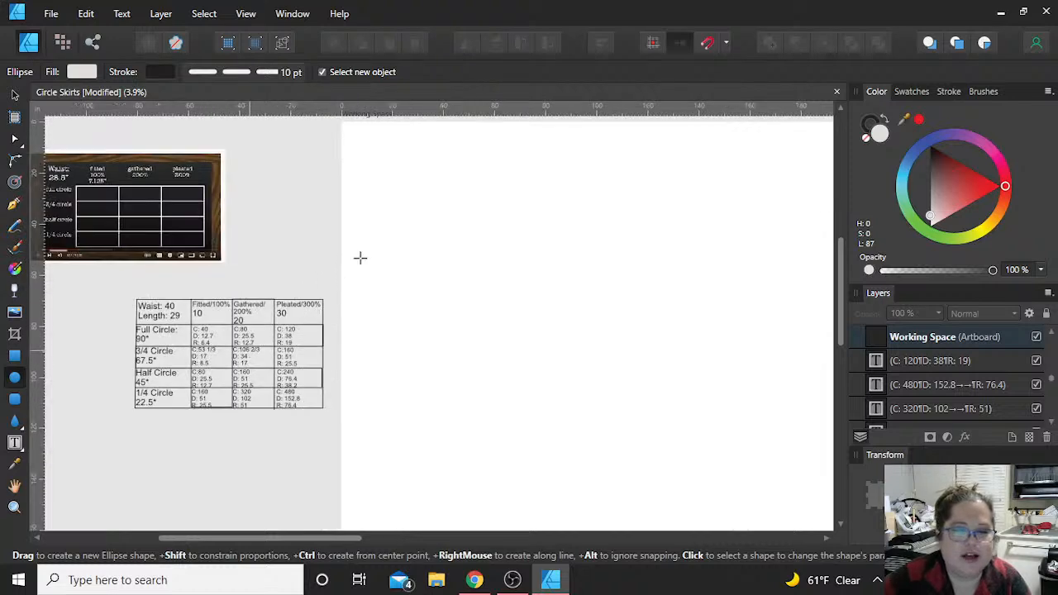
{"action": "left_click_drag", "start_coordinate": [420, 182], "coordinate": [546, 296]}
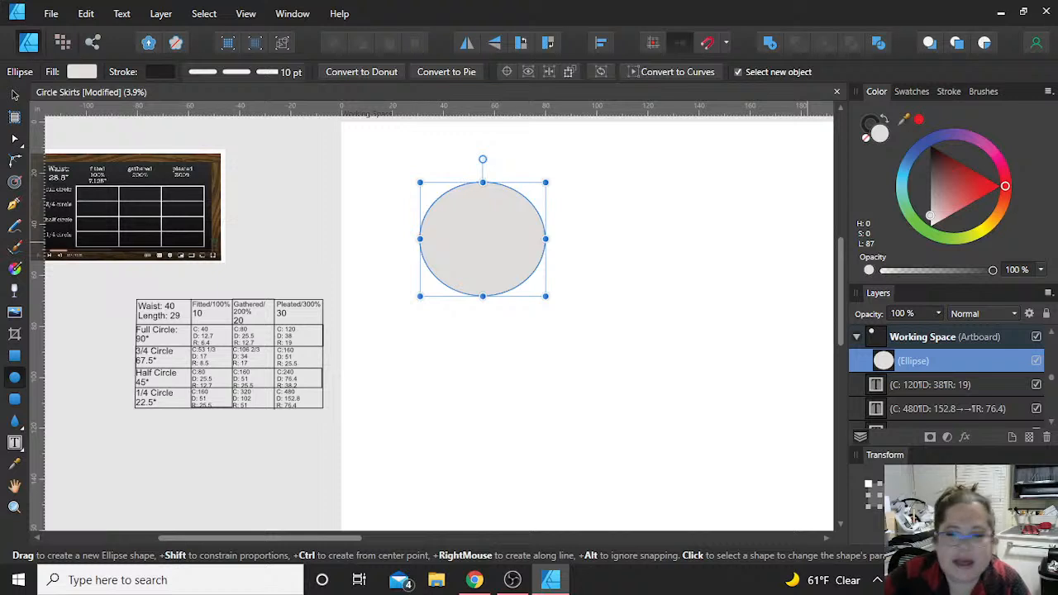
{"action": "key", "text": "Tab"}
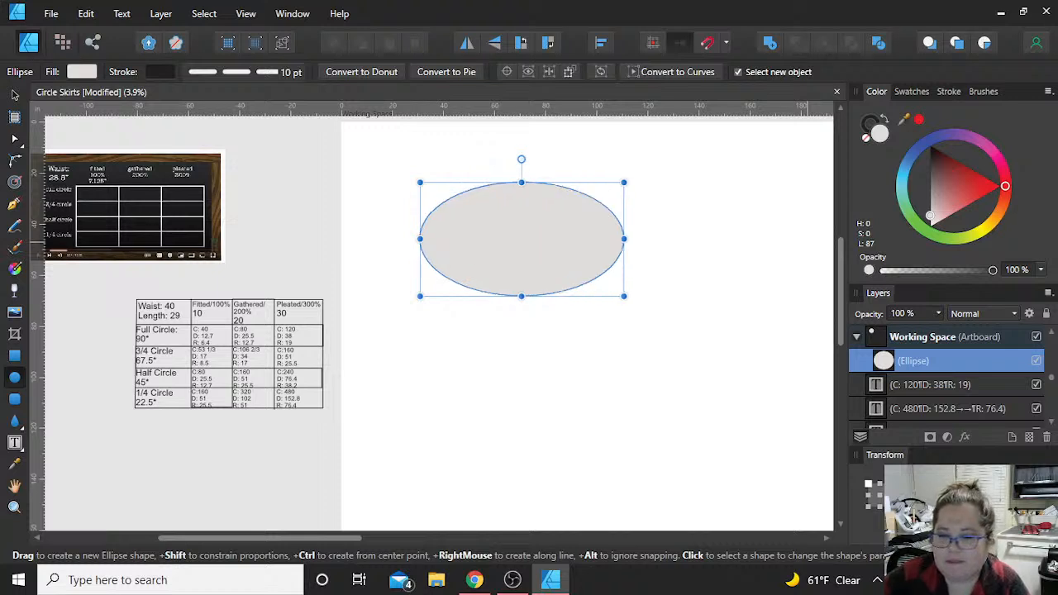
{"action": "type", "text": "80"}
{"action": "key", "text": "Return"}
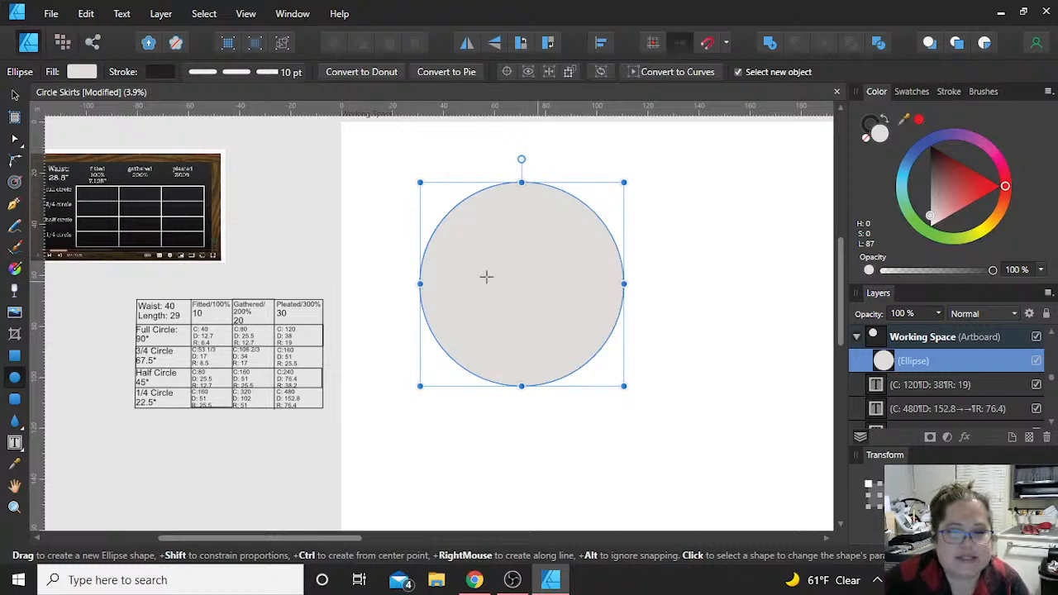
Step: Move the 80 in circle to around the middle of the Working Space artboard
{"action": "left_click", "coordinate": [14, 95]}
{"action": "left_click_drag", "start_coordinate": [520, 275], "coordinate": [653, 299]}
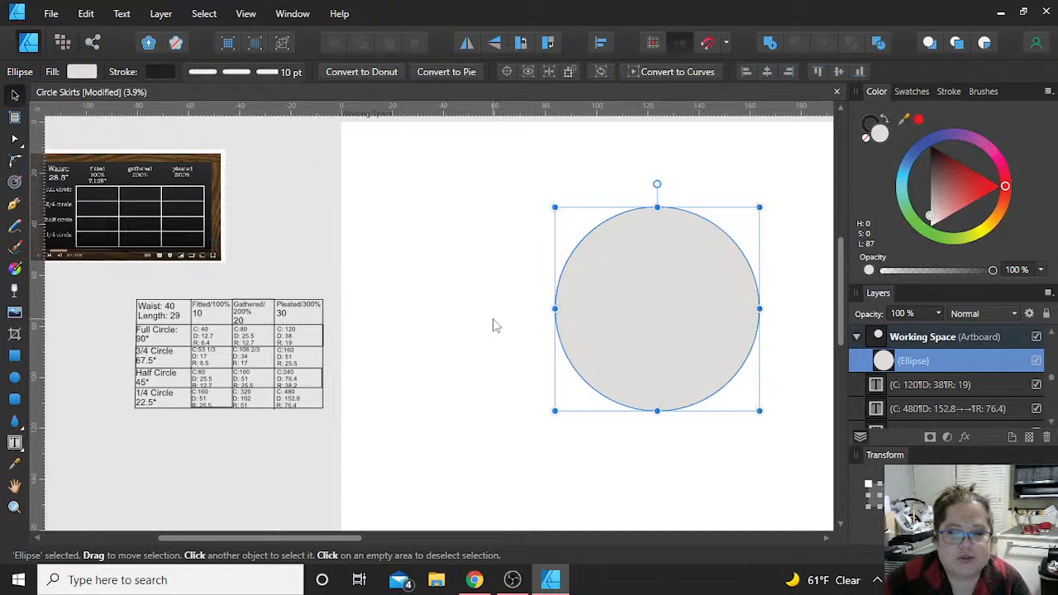
{"action": "scroll", "coordinate": [491, 323], "scroll_direction": "down", "scroll_amount": 2}
{"action": "left_click_drag", "start_coordinate": [593, 324], "coordinate": [568, 341]}
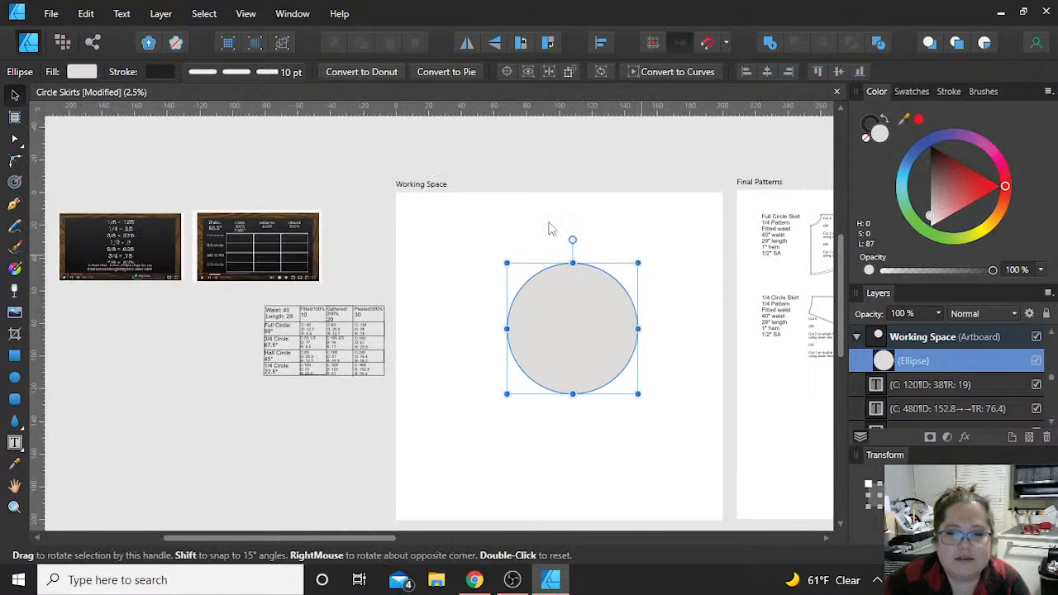
Step: Draw a second, larger ellipse over the first one and set it to an equal width and height of about 140 in
{"action": "left_click", "coordinate": [15, 379]}
{"action": "left_click_drag", "start_coordinate": [444, 210], "coordinate": [682, 449]}
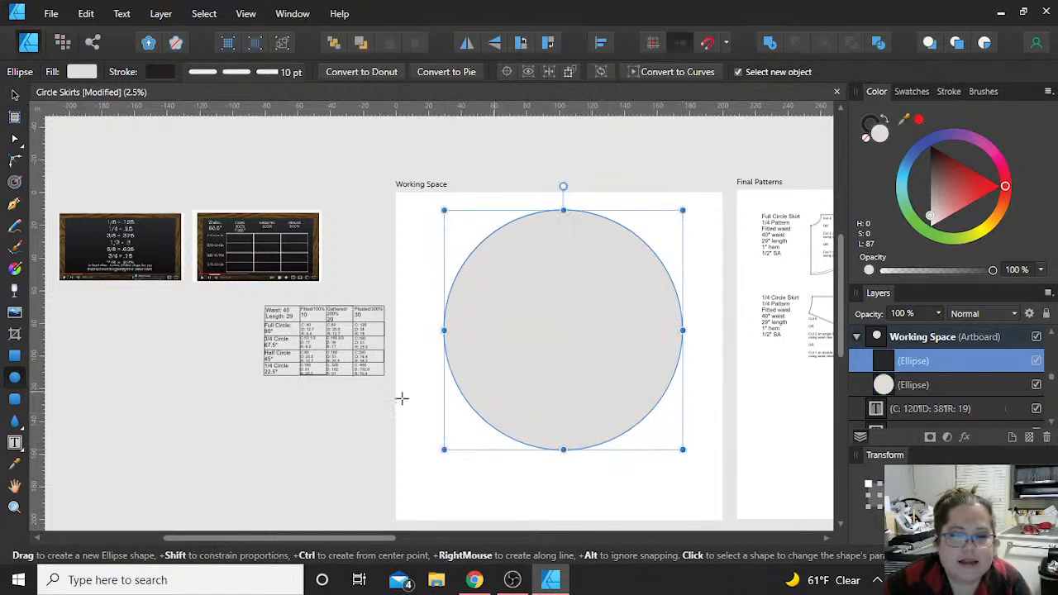
{"action": "scroll", "coordinate": [362, 390], "scroll_direction": "up", "scroll_amount": 1}
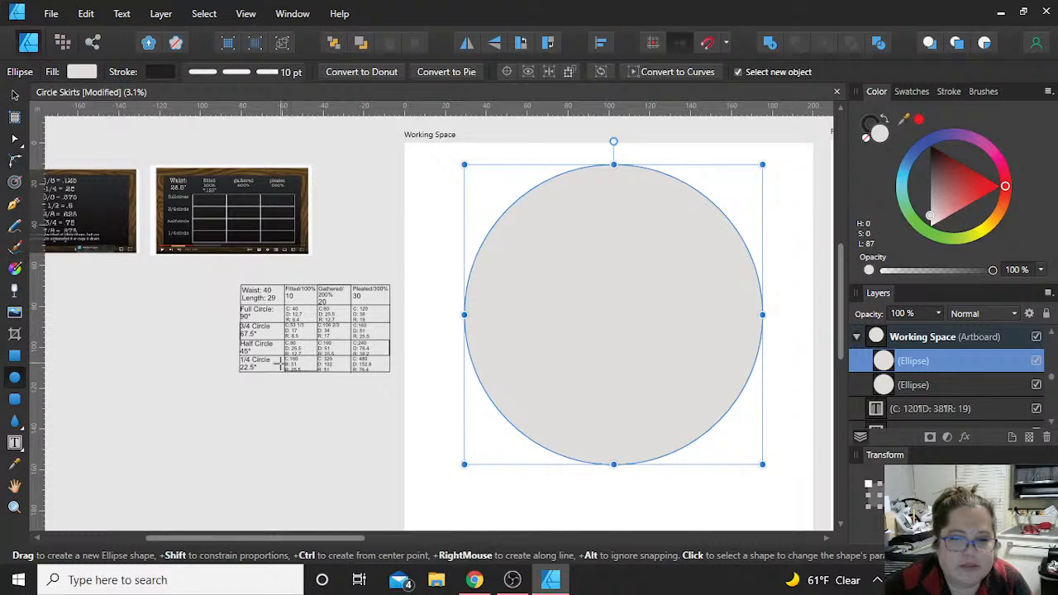
{"action": "scroll", "coordinate": [281, 360], "scroll_direction": "up", "scroll_amount": 1}
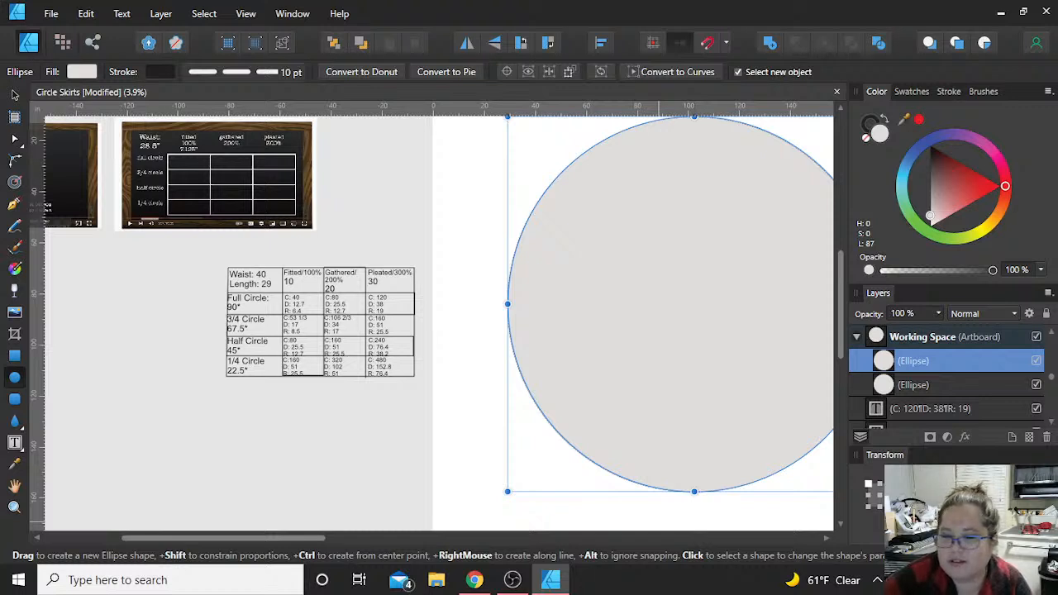
{"action": "key", "text": "Tab"}
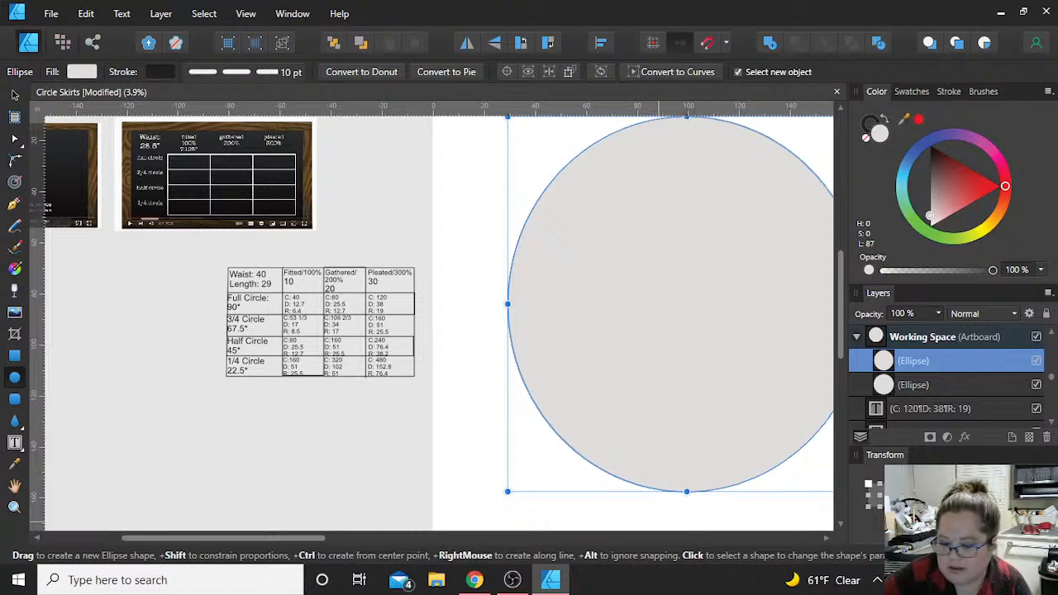
{"action": "key", "text": "Return"}
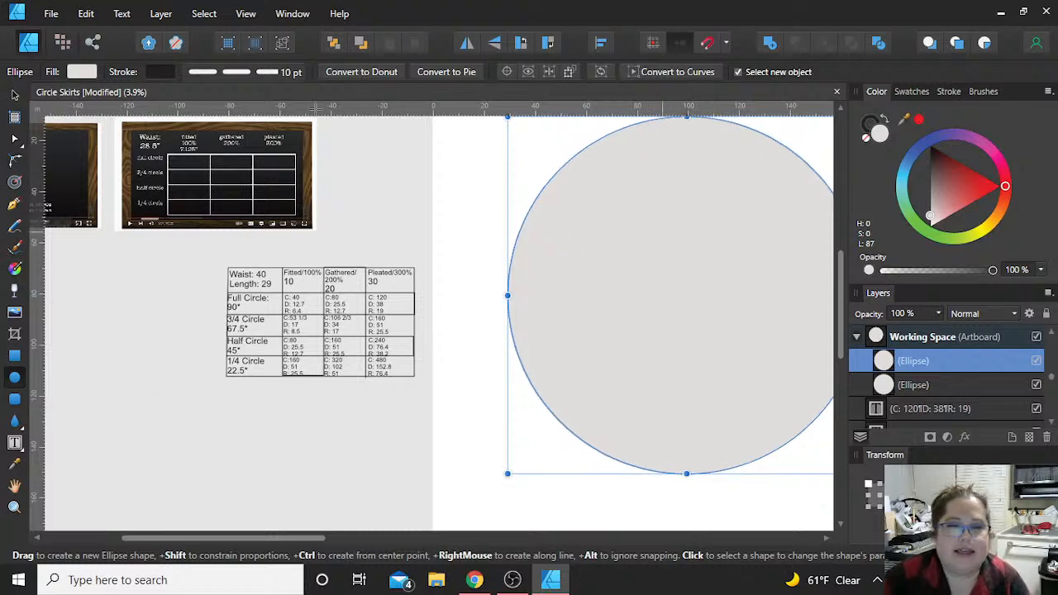
Step: Send the larger 140 in circle to the back so it sits behind the smaller circle
{"action": "left_click", "coordinate": [14, 96]}
{"action": "right_click", "coordinate": [632, 223]}
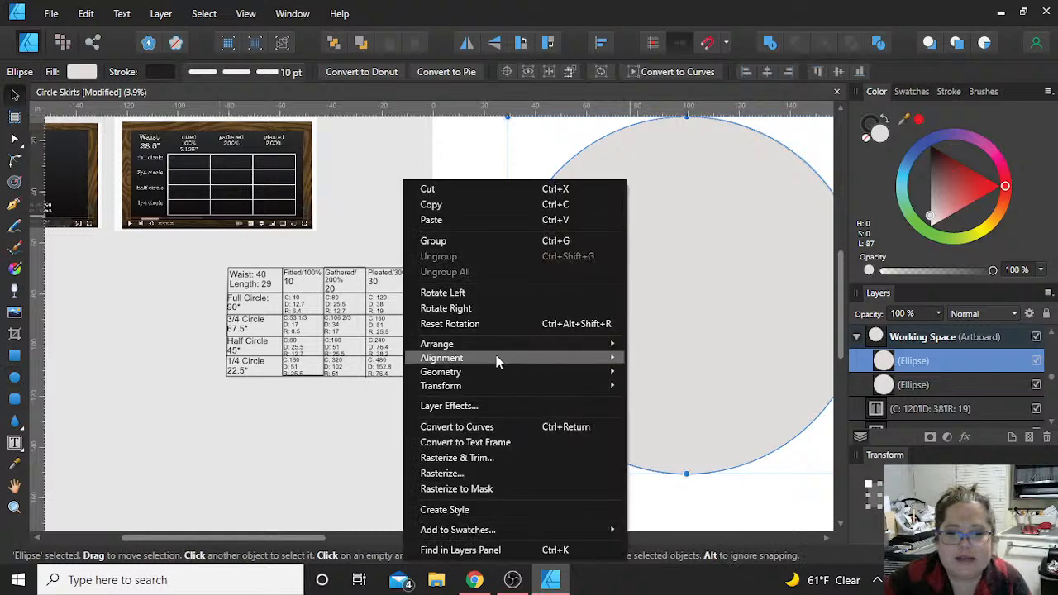
{"action": "mouse_move", "coordinate": [497, 361]}
{"action": "mouse_move", "coordinate": [454, 346]}
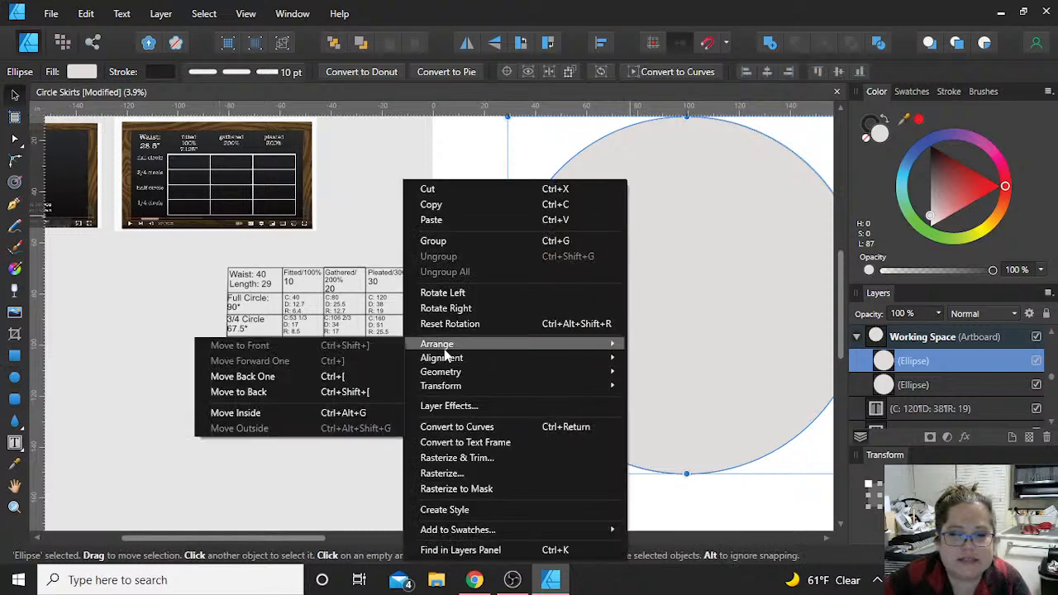
{"action": "left_click", "coordinate": [335, 393]}
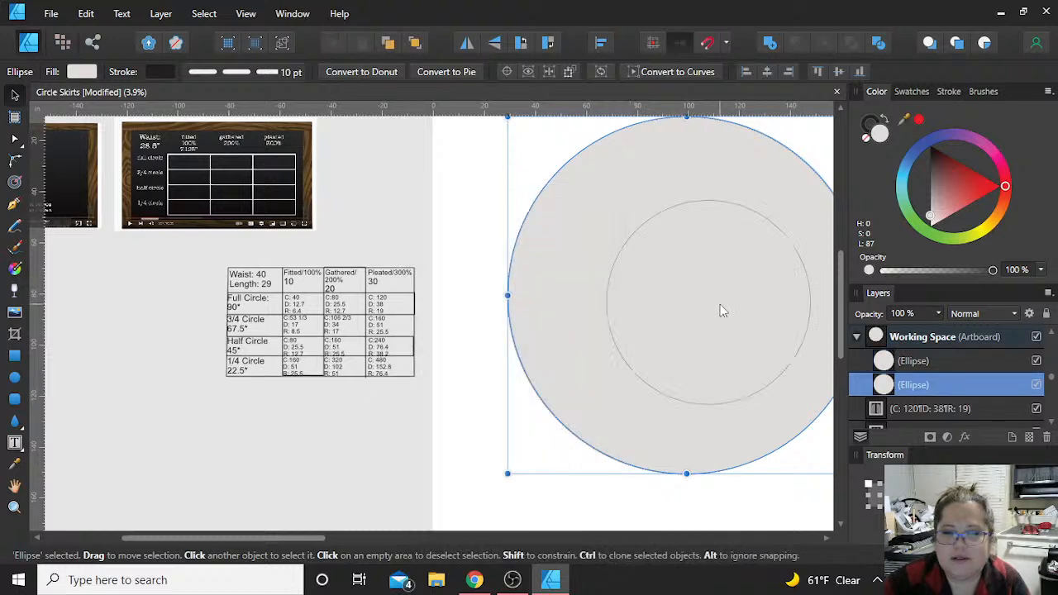
Step: Align both circles on their horizontal and vertical centers to make them concentric
{"action": "left_click", "coordinate": [677, 311], "text": "shift"}
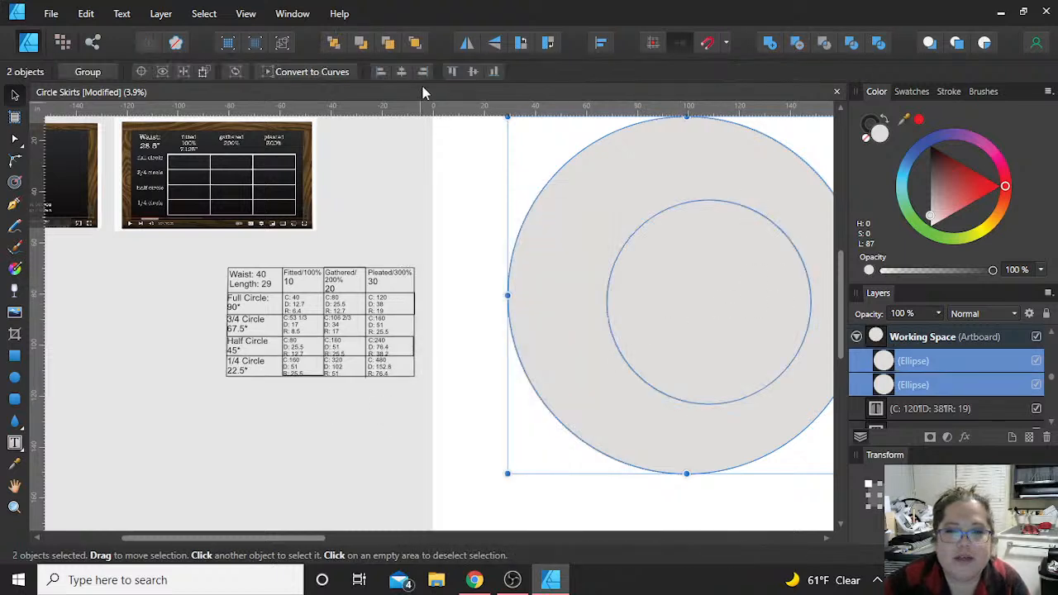
{"action": "left_click", "coordinate": [401, 73]}
{"action": "left_click", "coordinate": [473, 73]}
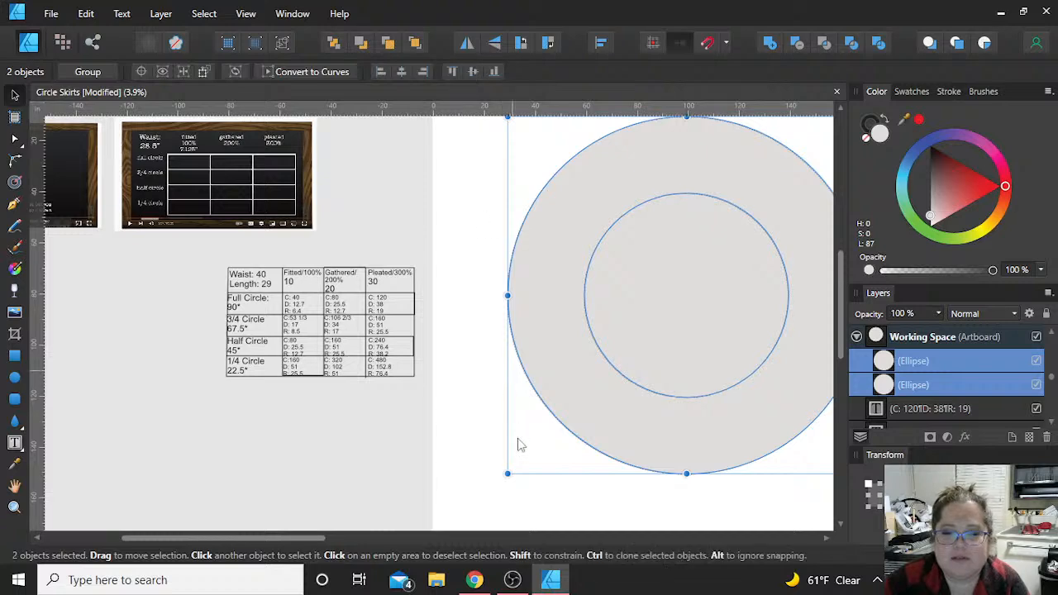
{"action": "left_click", "coordinate": [611, 521]}
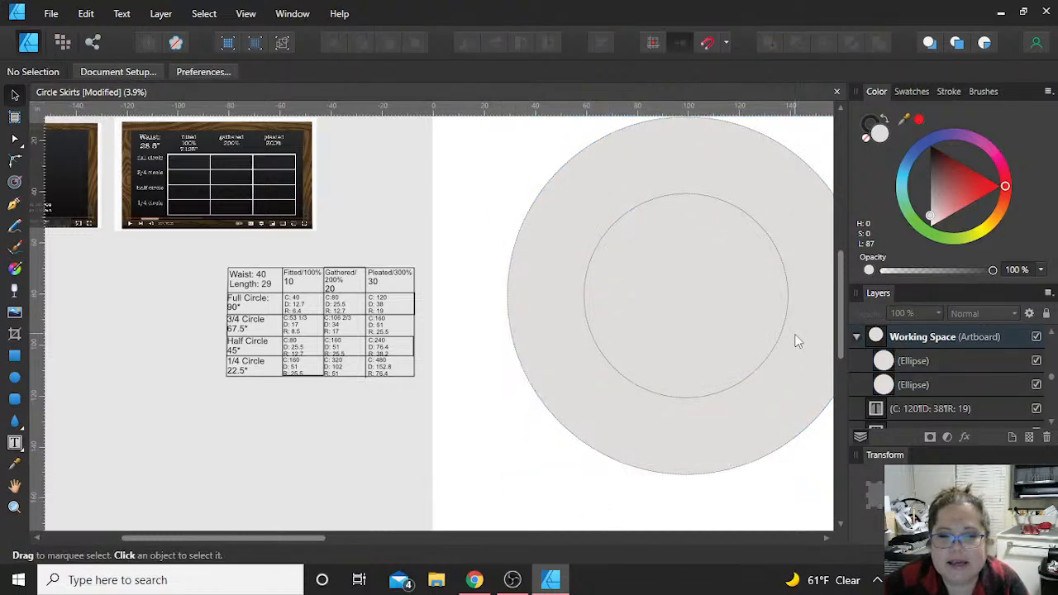
Step: Set the stroke style of both the inner and outer circles to a solid line
{"action": "scroll", "coordinate": [796, 338], "scroll_direction": "up", "scroll_amount": 2}
{"action": "scroll", "coordinate": [672, 432], "scroll_direction": "down", "scroll_amount": 3}
{"action": "scroll", "coordinate": [623, 446], "scroll_direction": "down", "scroll_amount": 1}
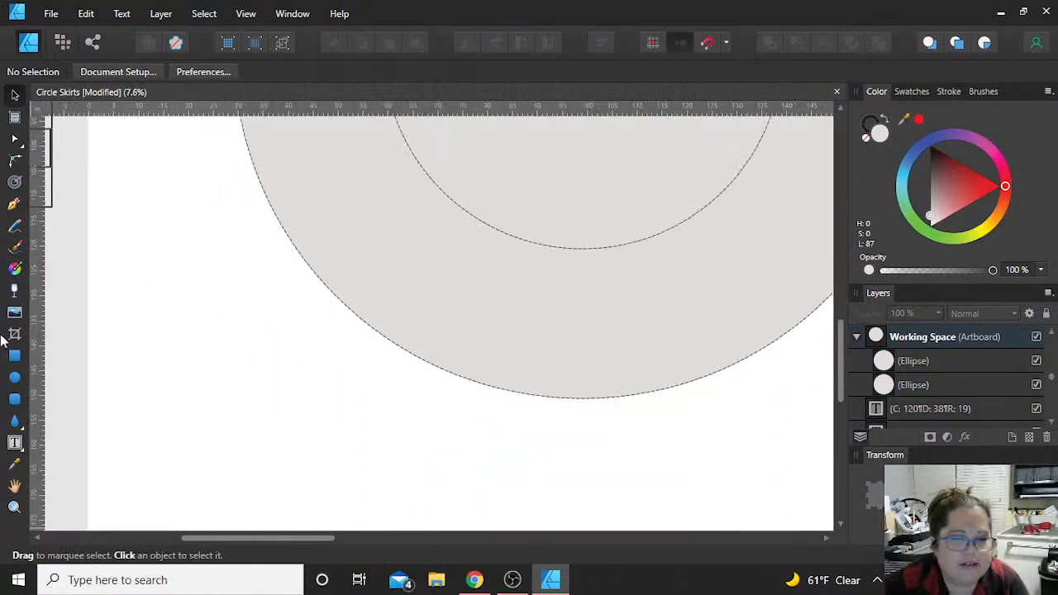
{"action": "left_click", "coordinate": [653, 234]}
{"action": "left_click", "coordinate": [614, 372], "text": "shift"}
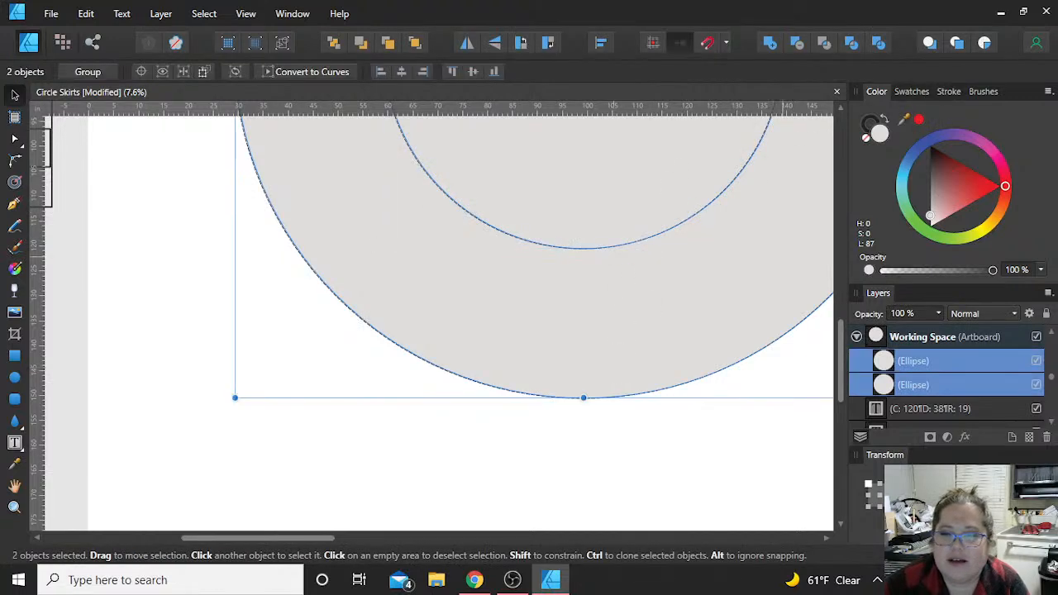
{"action": "left_click", "coordinate": [948, 92]}
{"action": "left_click", "coordinate": [916, 115]}
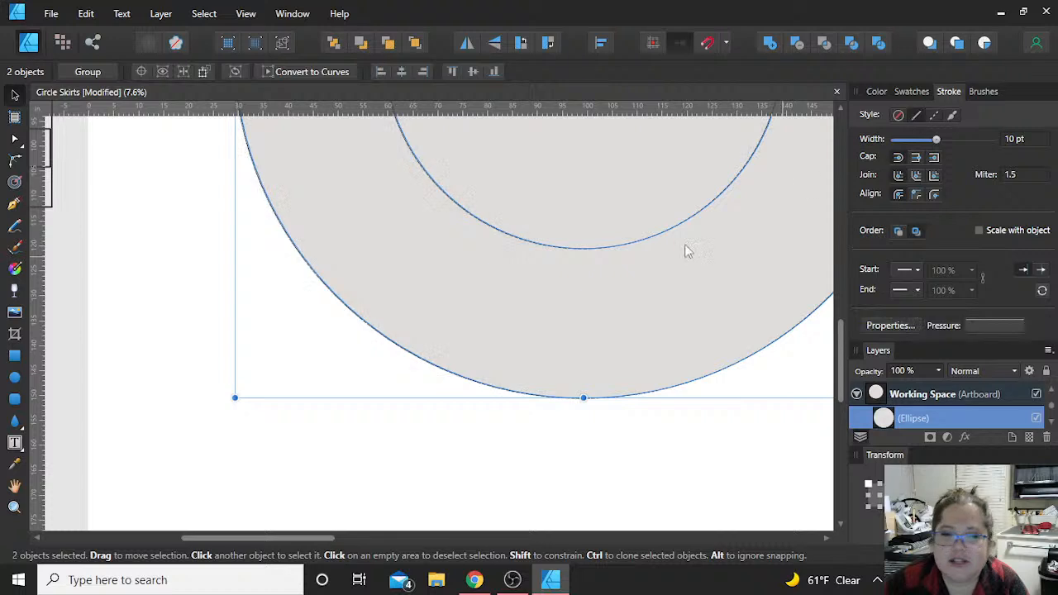
{"action": "left_click", "coordinate": [137, 272]}
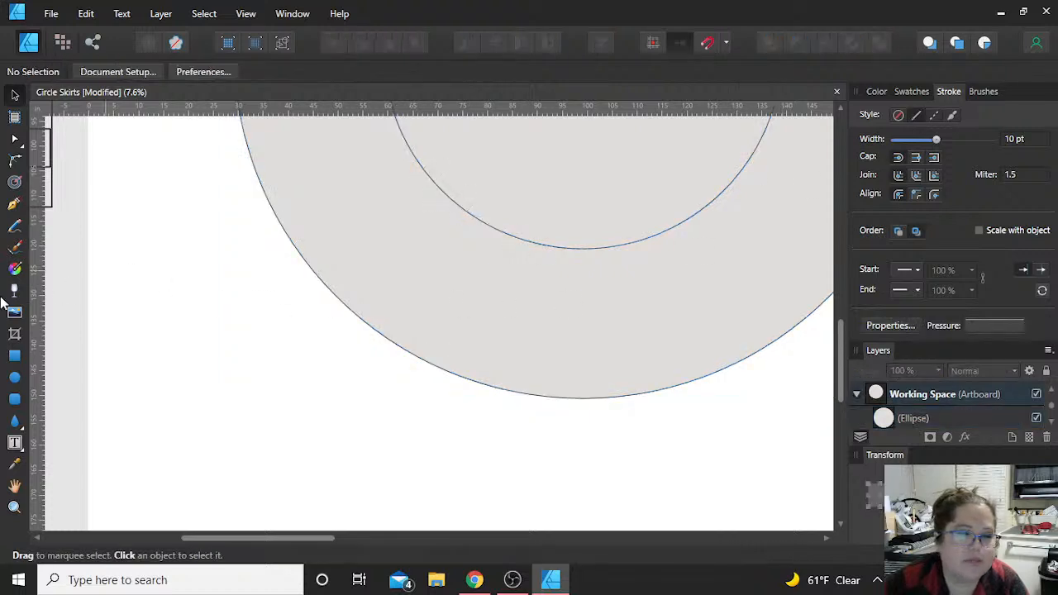
Step: Draw a vertical Pen line from the inner circle's lowest point to the outer circle's edge to check the skirt length, and undo it
{"action": "left_click", "coordinate": [14, 203]}
{"action": "scroll", "coordinate": [579, 264], "scroll_direction": "up", "scroll_amount": 5}
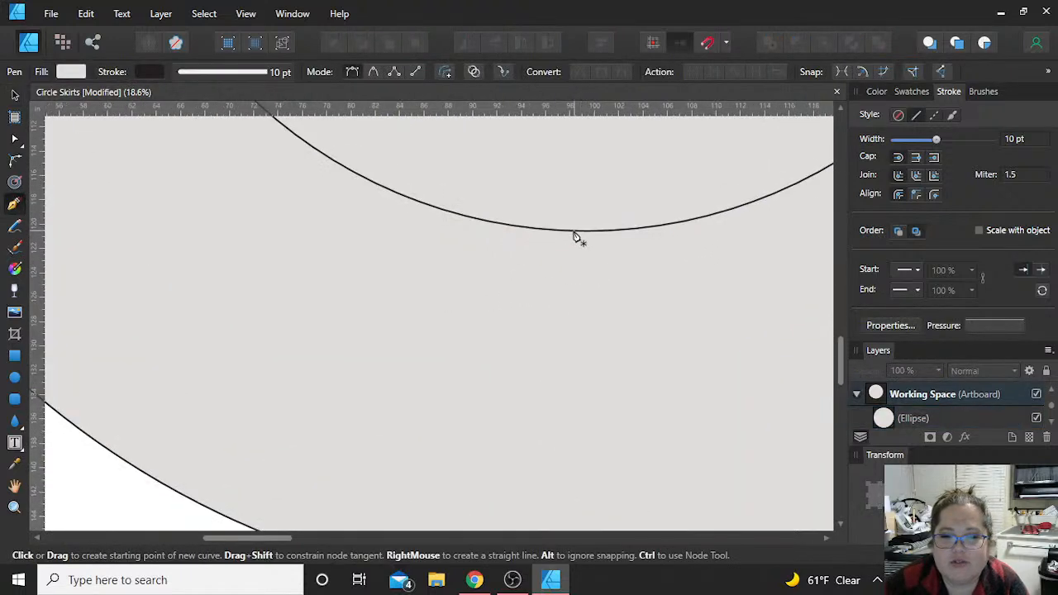
{"action": "scroll", "coordinate": [579, 248], "scroll_direction": "down", "scroll_amount": 5}
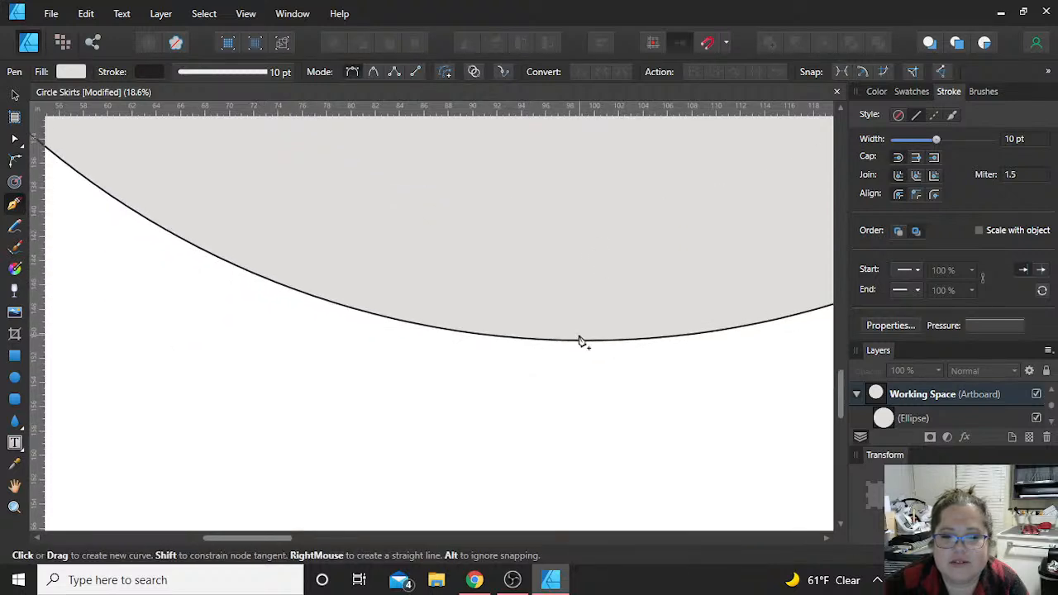
{"action": "scroll", "coordinate": [576, 346], "scroll_direction": "up", "scroll_amount": 3}
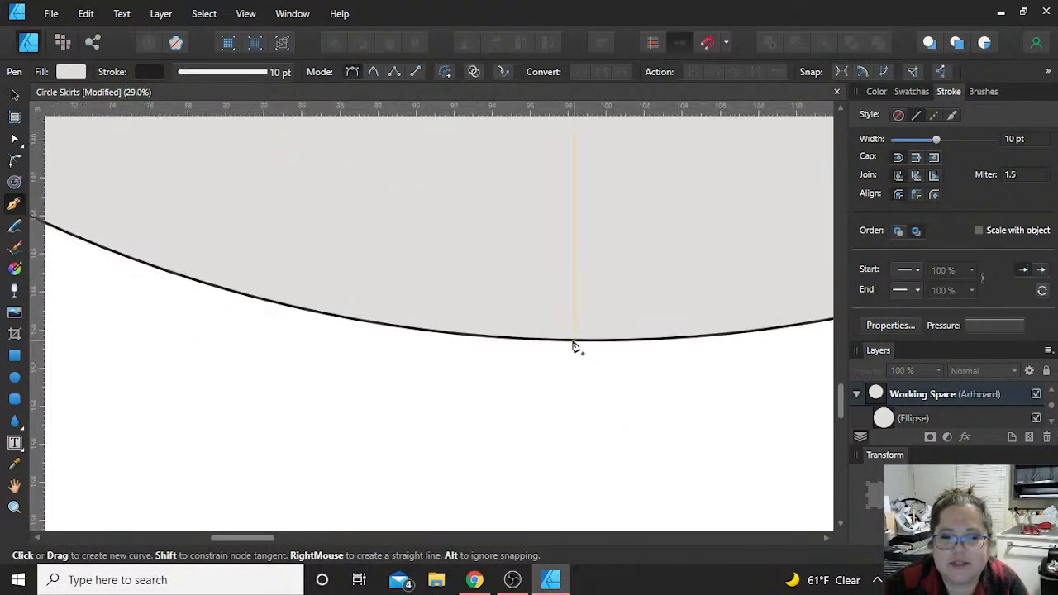
{"action": "left_click", "coordinate": [576, 345]}
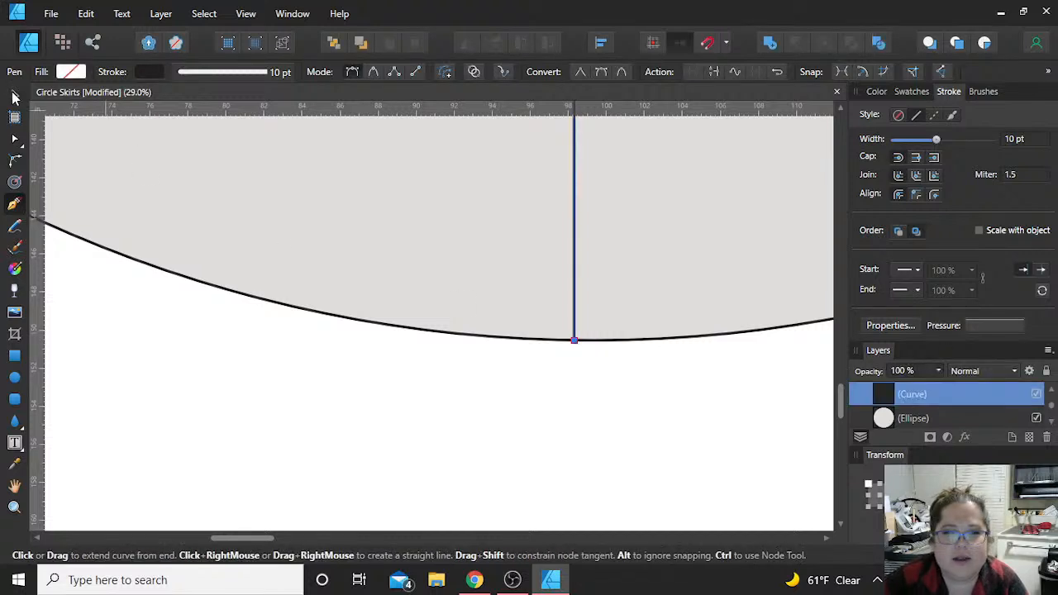
{"action": "key", "text": "v"}
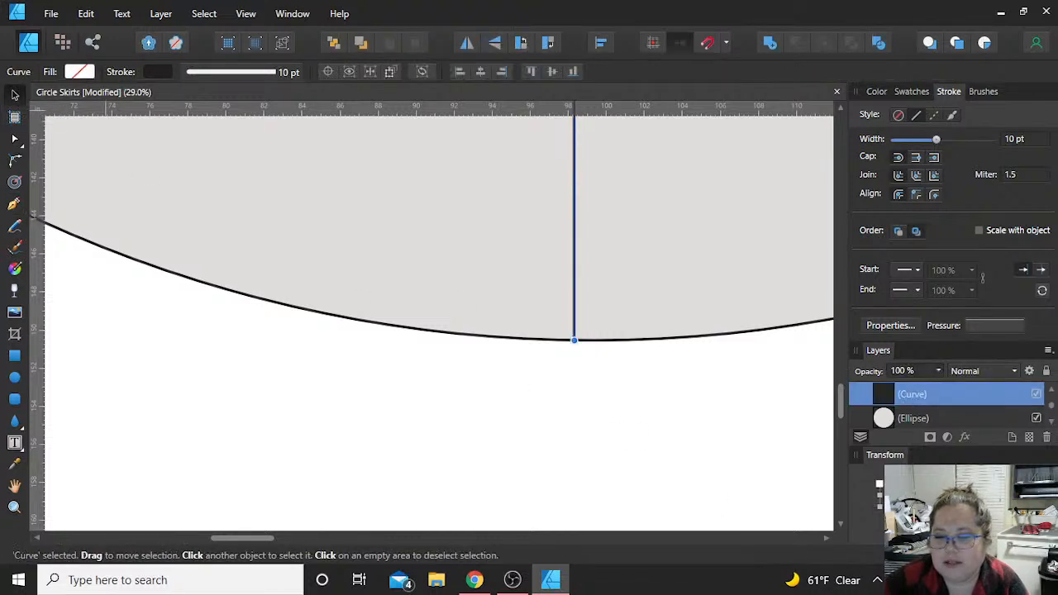
{"action": "scroll", "coordinate": [714, 435], "scroll_direction": "down", "scroll_amount": 5}
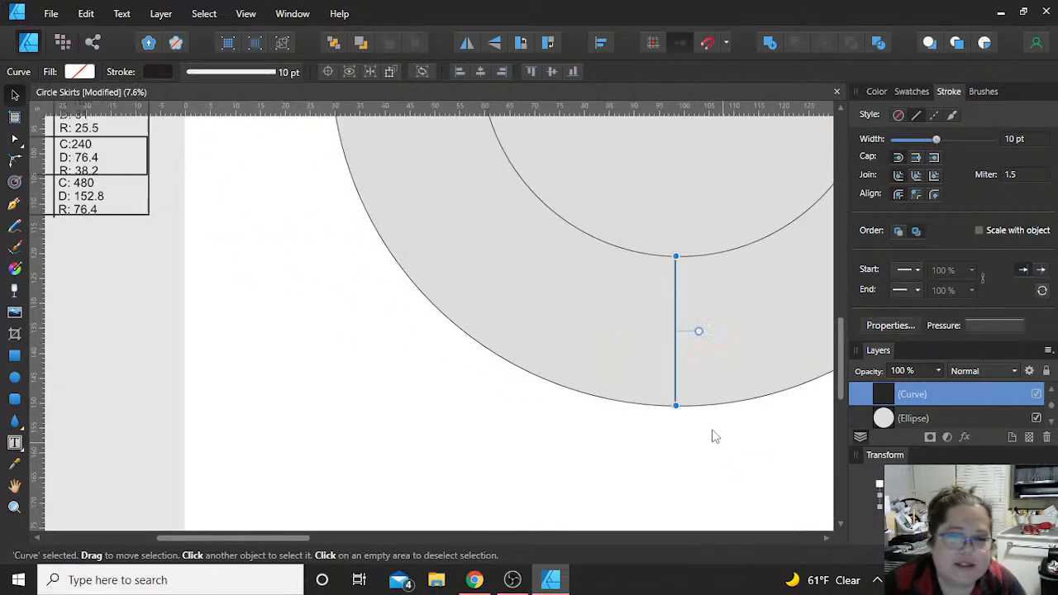
{"action": "scroll", "coordinate": [713, 435], "scroll_direction": "up", "scroll_amount": 2}
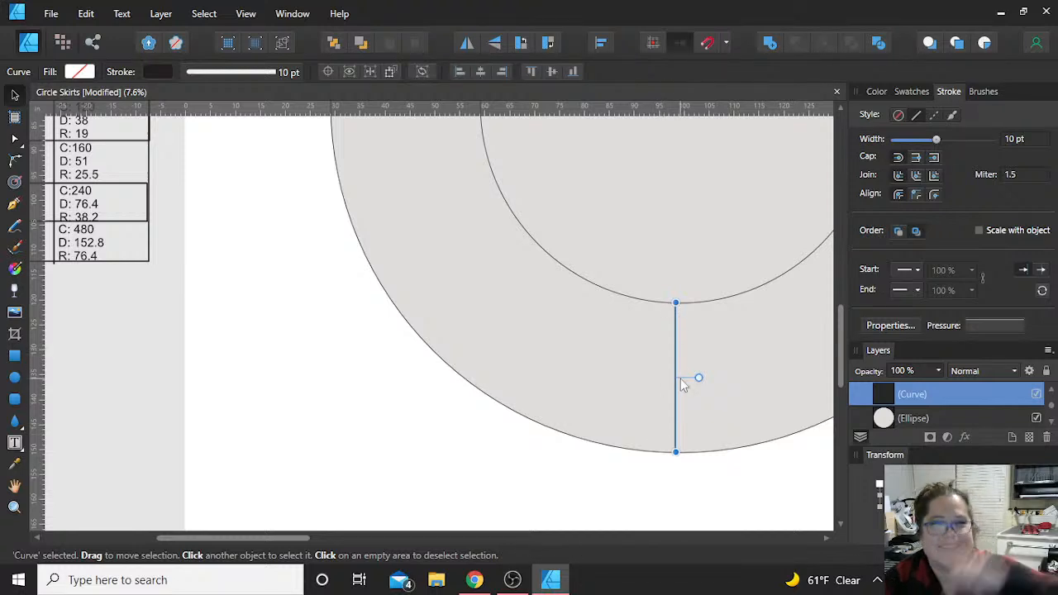
{"action": "key", "text": "ctrl+z"}
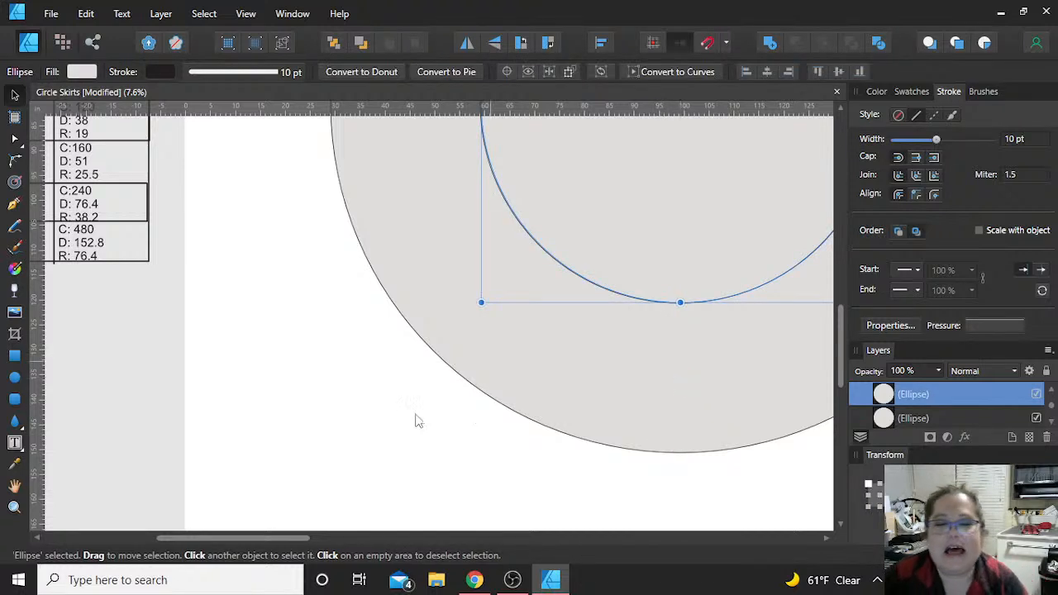
Step: Examine the finished 1/4 circle skirt pattern and its cutting notes on the Final Patterns artboard beside the working circles
{"action": "left_click", "coordinate": [394, 441]}
{"action": "scroll", "coordinate": [394, 447], "scroll_direction": "down", "scroll_amount": 2}
{"action": "scroll", "coordinate": [713, 383], "scroll_direction": "down", "scroll_amount": 1}
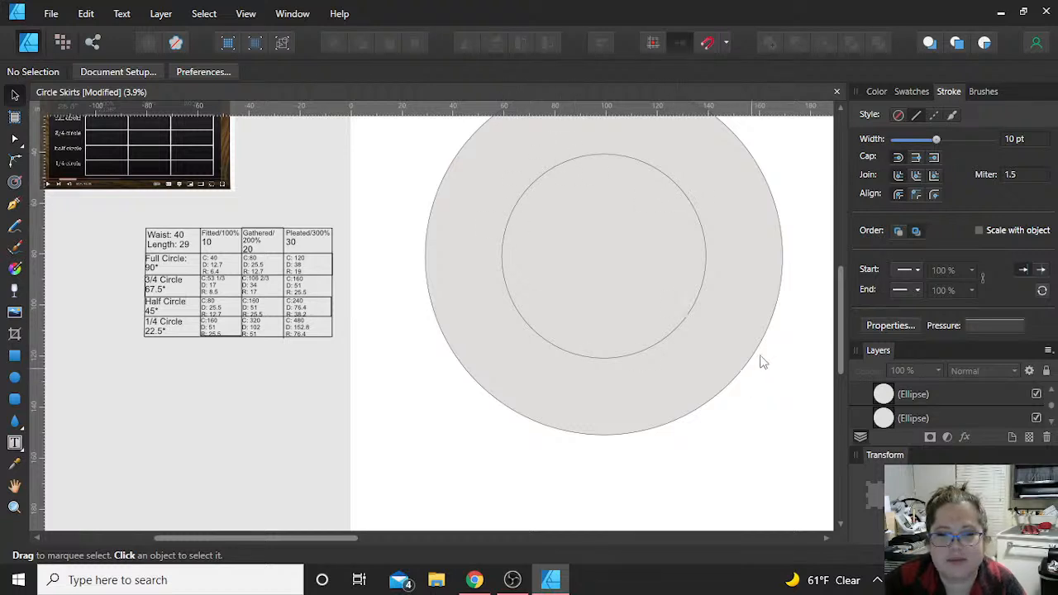
{"action": "scroll", "coordinate": [769, 378], "scroll_direction": "right", "scroll_amount": 5}
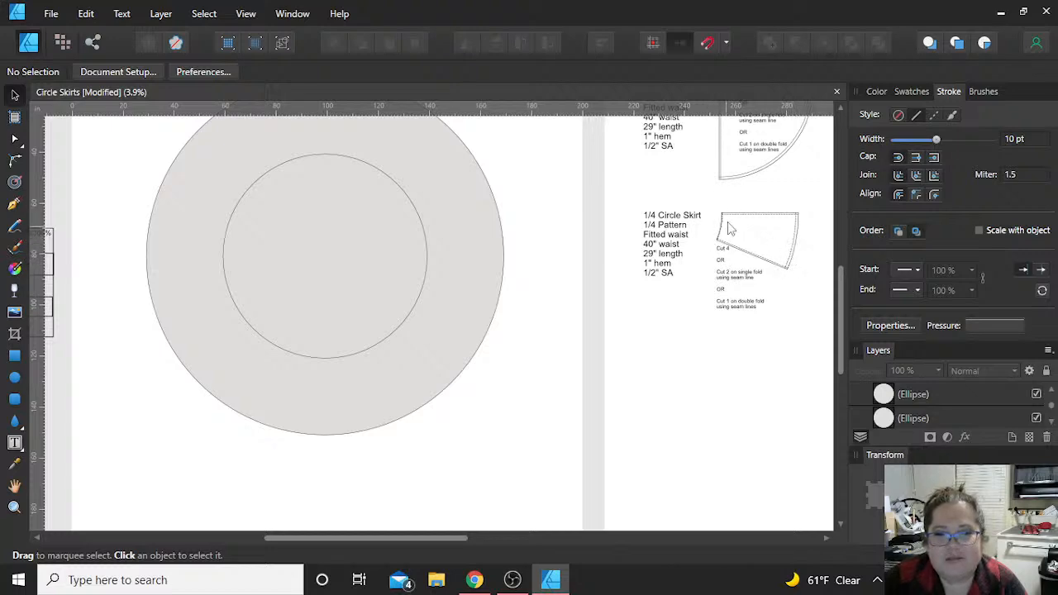
{"action": "scroll", "coordinate": [759, 253], "scroll_direction": "up", "scroll_amount": 2}
{"action": "scroll", "coordinate": [759, 253], "scroll_direction": "up", "scroll_amount": 2}
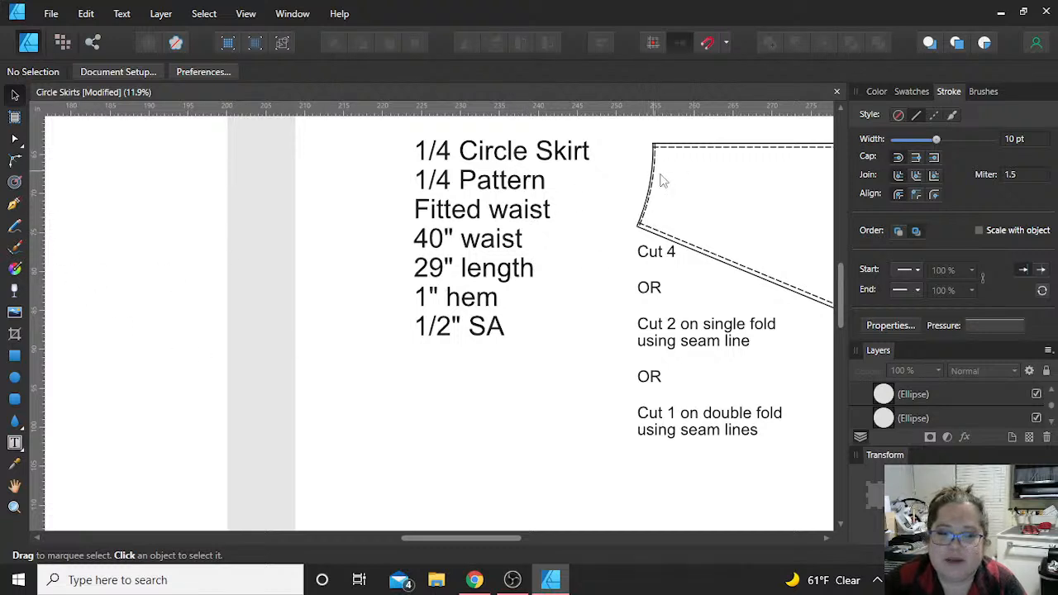
{"action": "scroll", "coordinate": [817, 209], "scroll_direction": "right", "scroll_amount": 2}
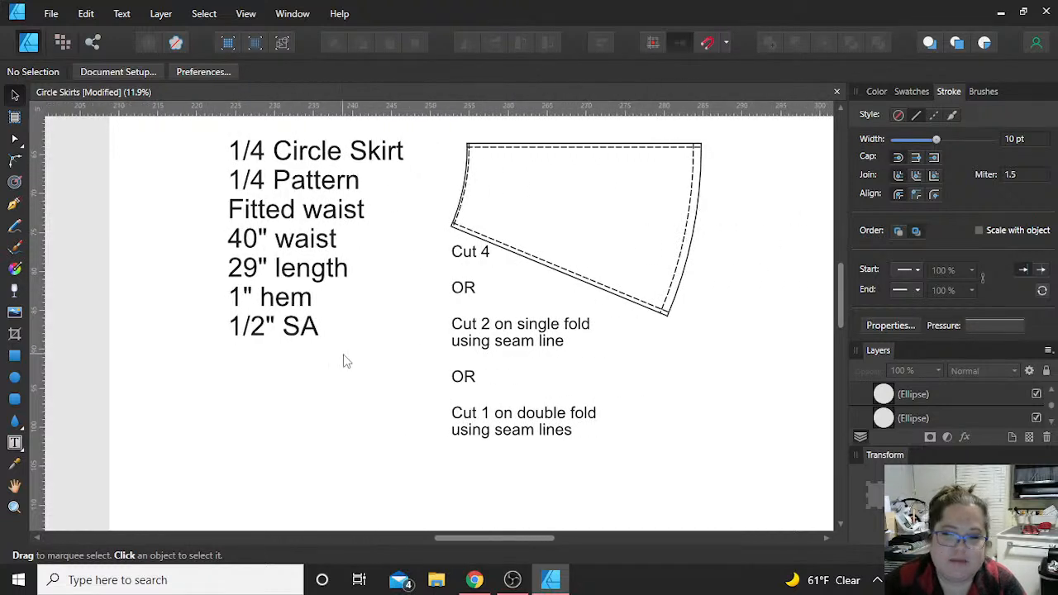
{"action": "scroll", "coordinate": [343, 358], "scroll_direction": "left", "scroll_amount": 6}
{"action": "scroll", "coordinate": [344, 358], "scroll_direction": "down", "scroll_amount": 4}
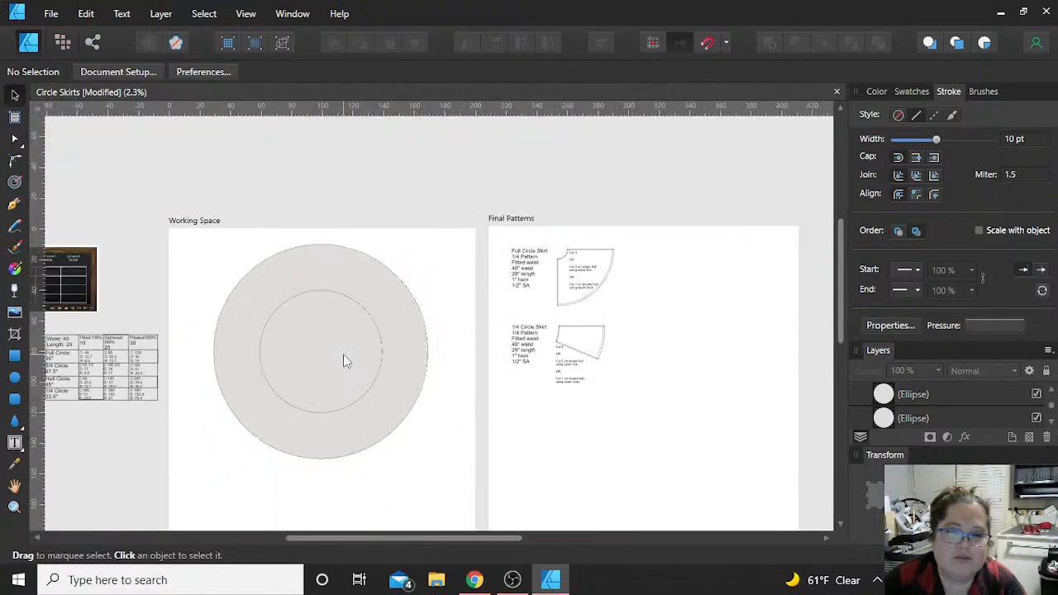
{"action": "scroll", "coordinate": [343, 354], "scroll_direction": "down", "scroll_amount": 3}
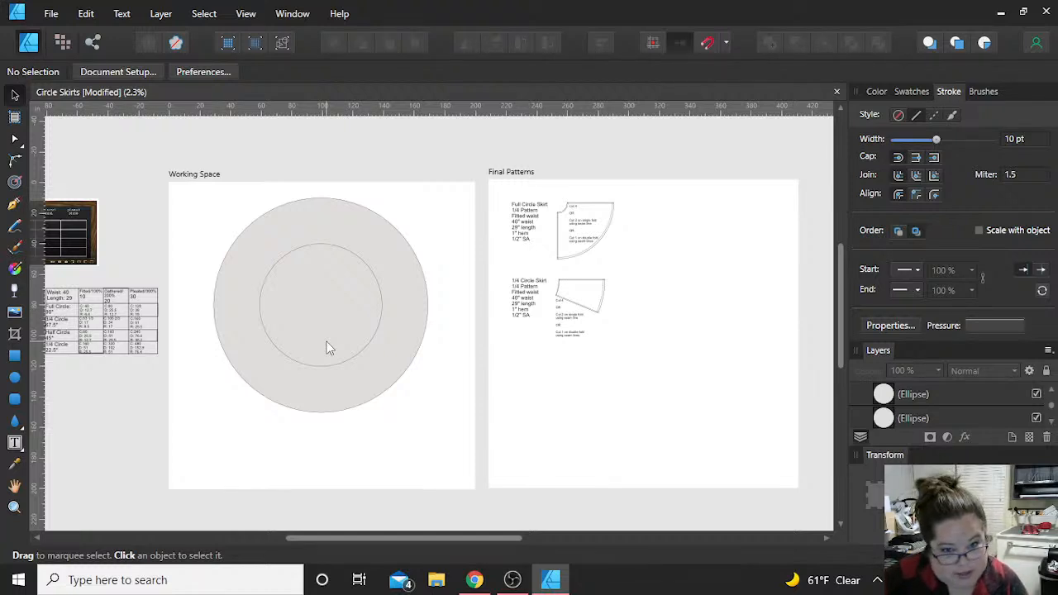
Step: Duplicate the inner waist circle and make the copy's width and height slightly smaller for the waist seam allowance
{"action": "left_click", "coordinate": [326, 347]}
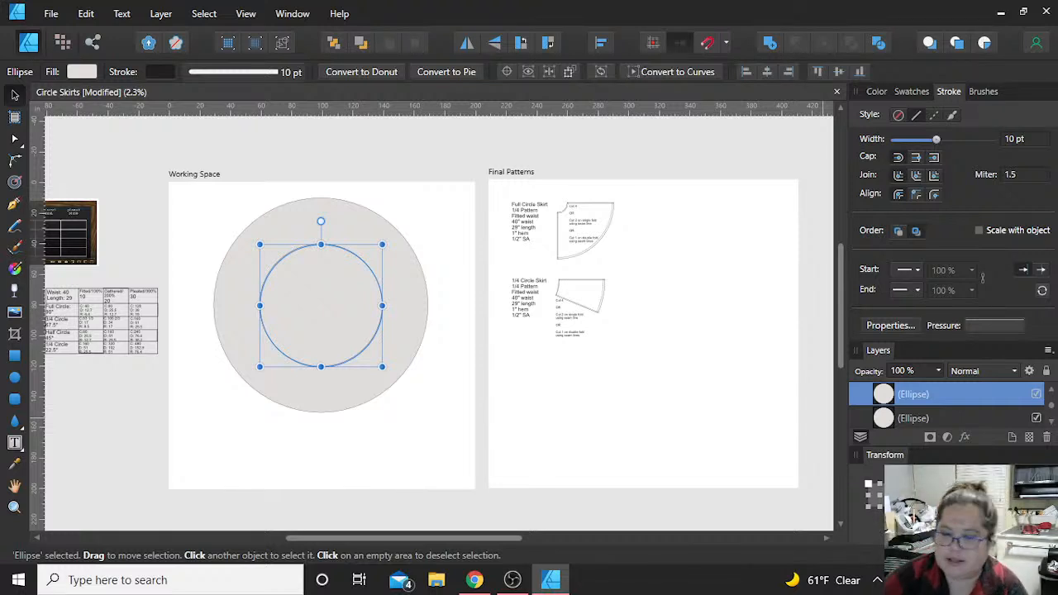
{"action": "key", "text": "Tab"}
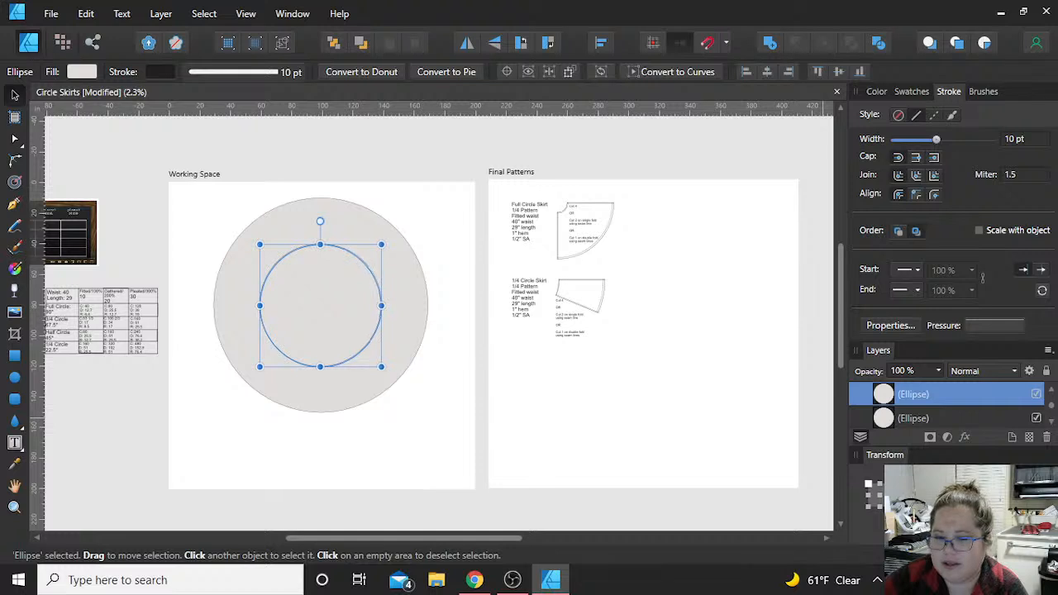
{"action": "key", "text": "Return"}
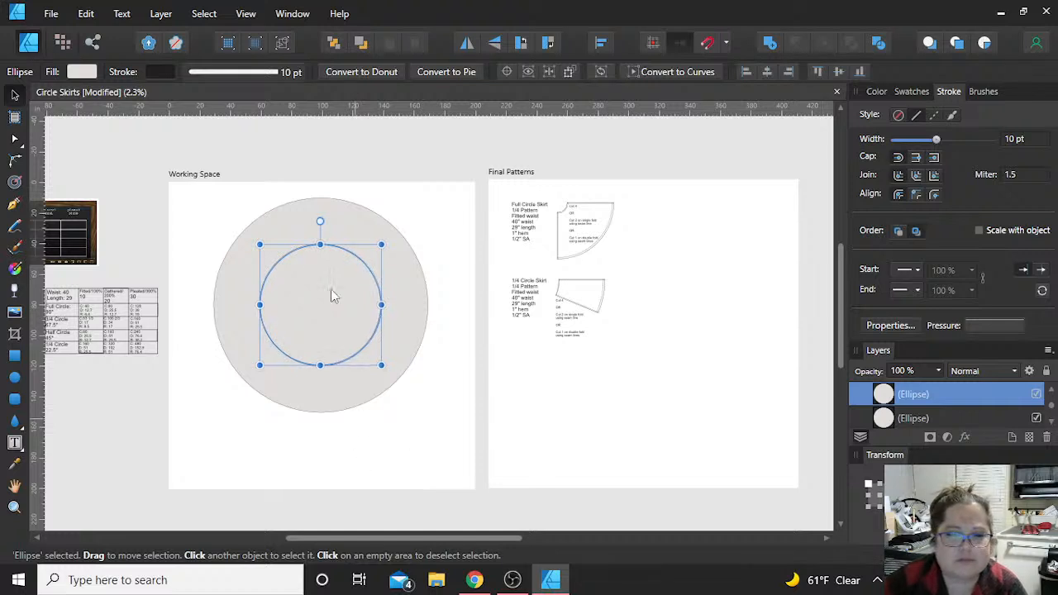
{"action": "left_click", "coordinate": [221, 223]}
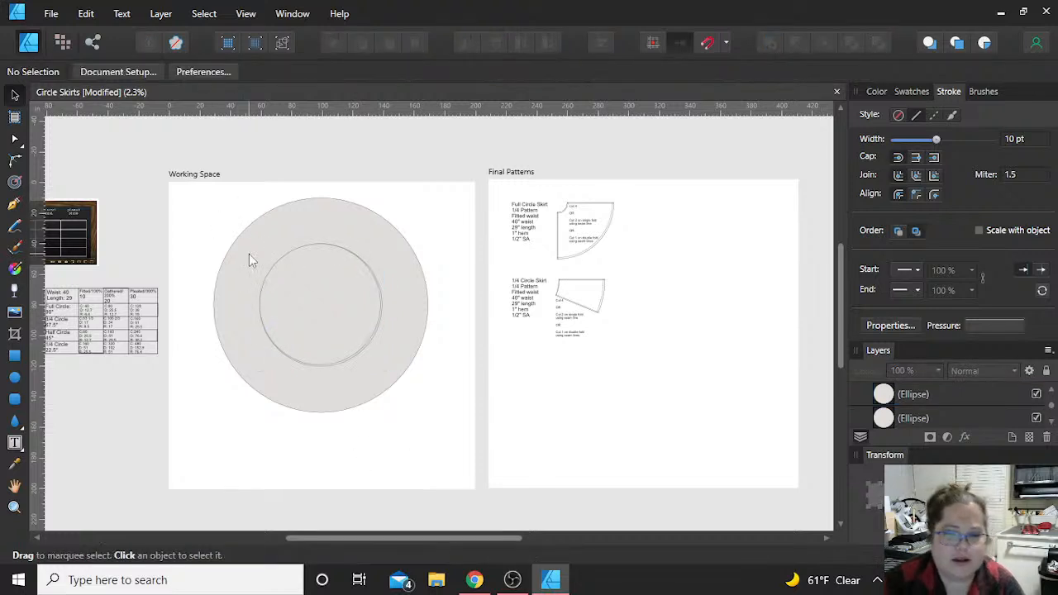
Step: Duplicate the outer circle, make the copy slightly smaller for the hem allowance, and center all four circles on each other
{"action": "left_click", "coordinate": [249, 254]}
{"action": "key", "text": "ctrl+j"}
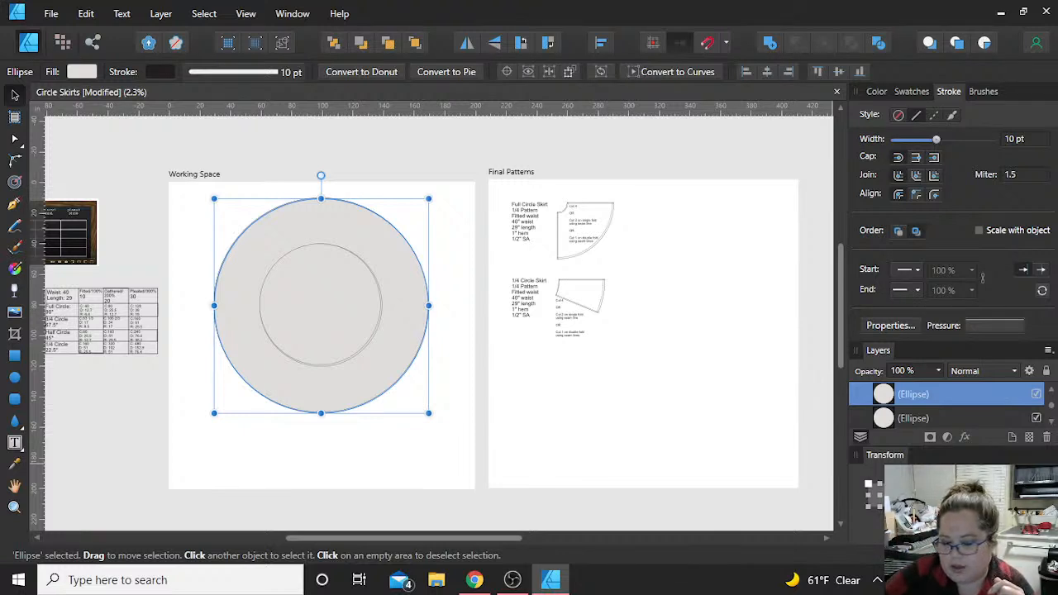
{"action": "key", "text": "Tab"}
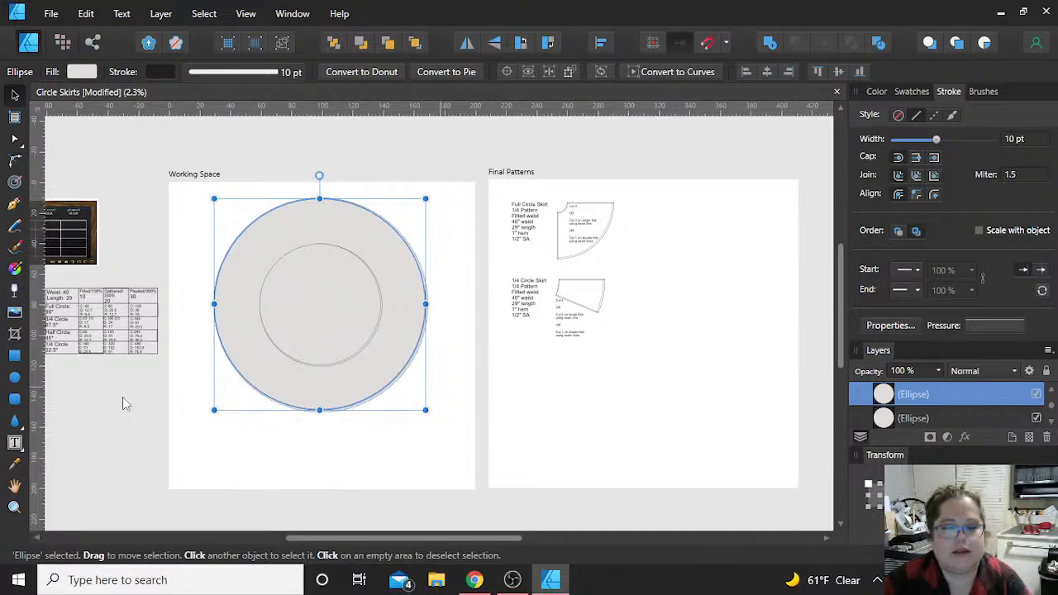
{"action": "left_click", "coordinate": [173, 289]}
{"action": "left_click_drag", "start_coordinate": [191, 199], "coordinate": [468, 469]}
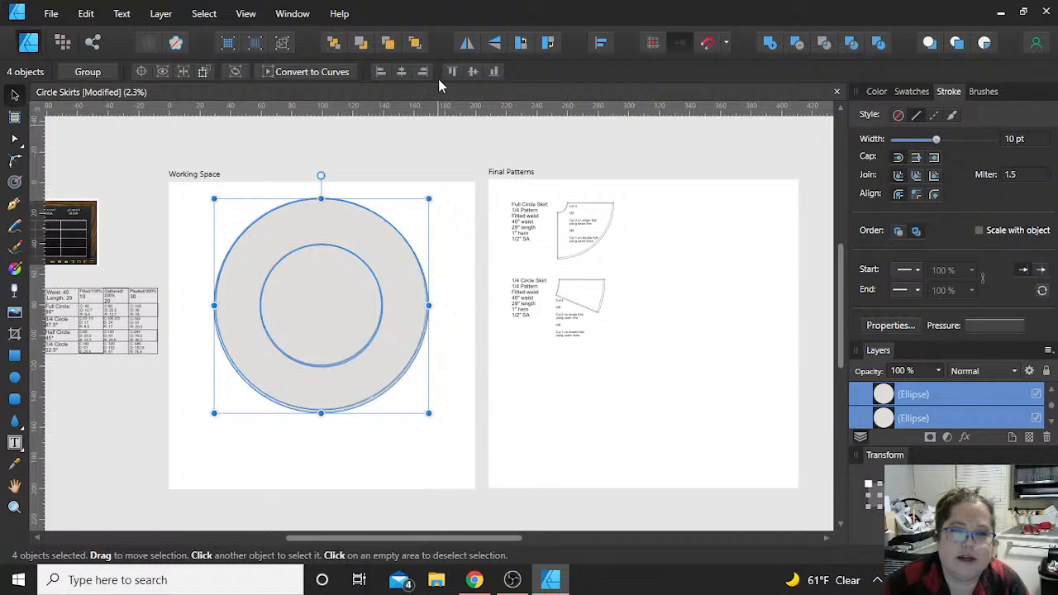
{"action": "left_click", "coordinate": [436, 152]}
Step: Give the larger of the two inner waist circles a dashed line style to mark the waist seam line
{"action": "scroll", "coordinate": [332, 315], "scroll_direction": "up", "scroll_amount": 5}
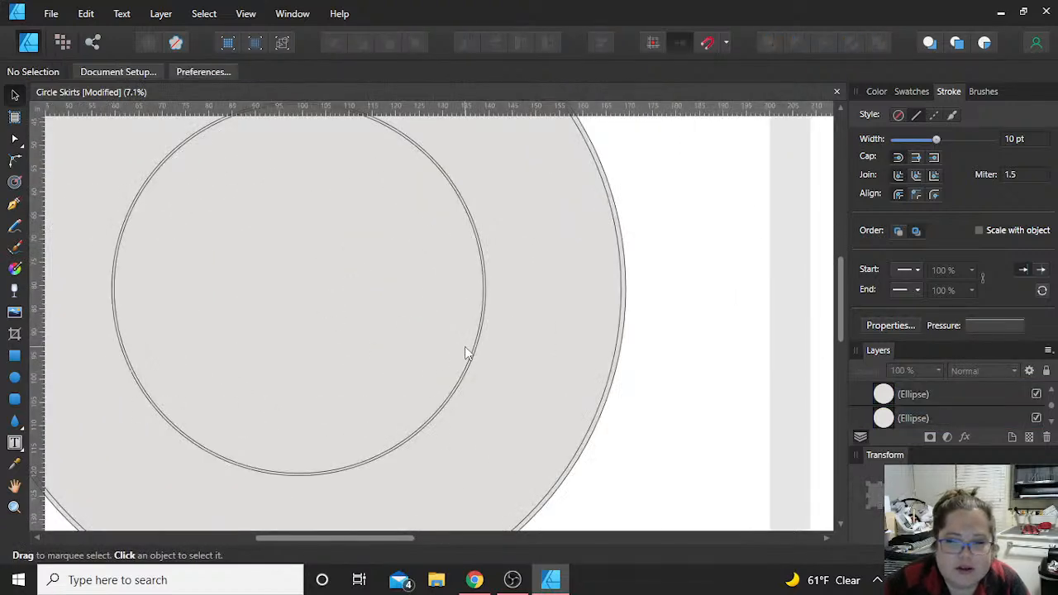
{"action": "scroll", "coordinate": [466, 350], "scroll_direction": "up", "scroll_amount": 2}
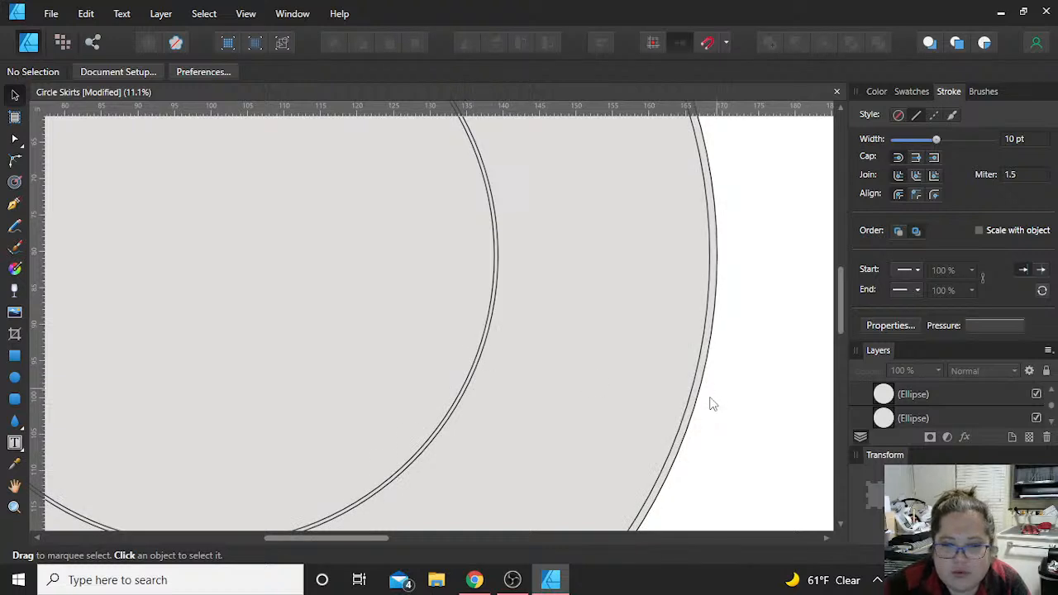
{"action": "scroll", "coordinate": [520, 360], "scroll_direction": "up", "scroll_amount": 3}
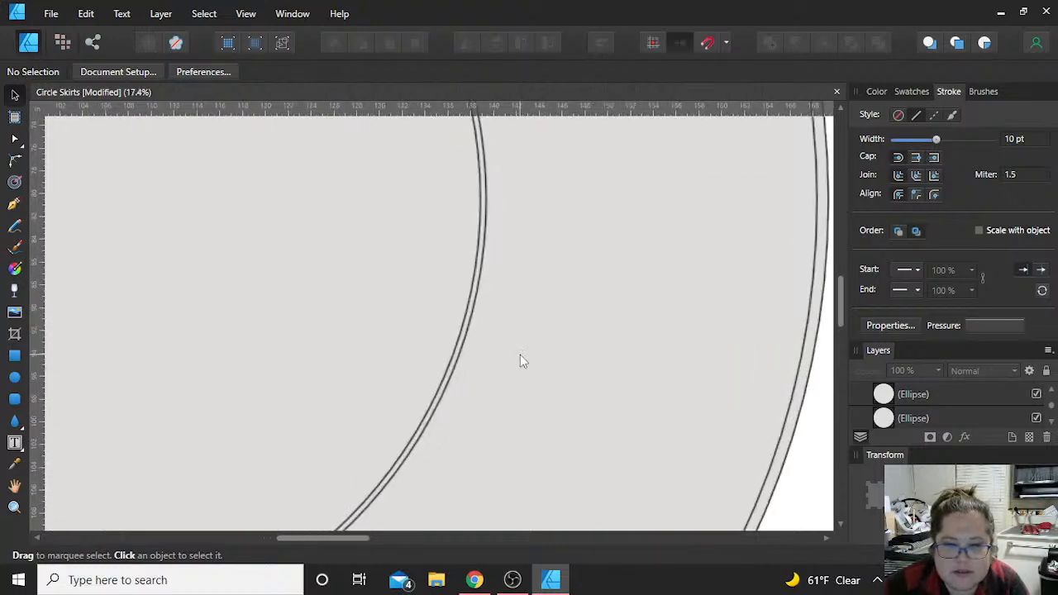
{"action": "left_click", "coordinate": [459, 321]}
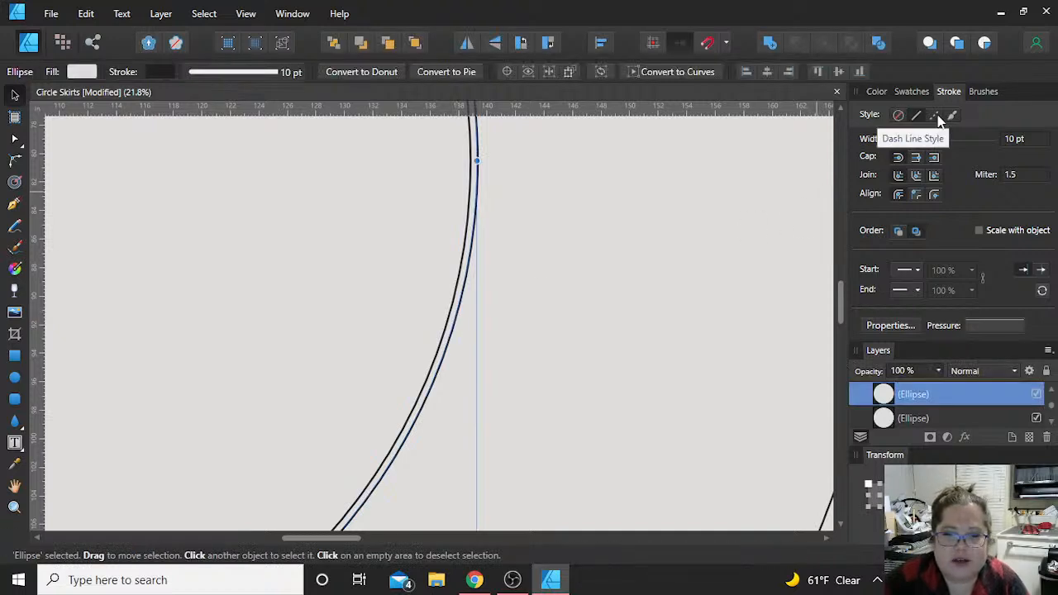
{"action": "scroll", "coordinate": [535, 298], "scroll_direction": "up", "scroll_amount": 3}
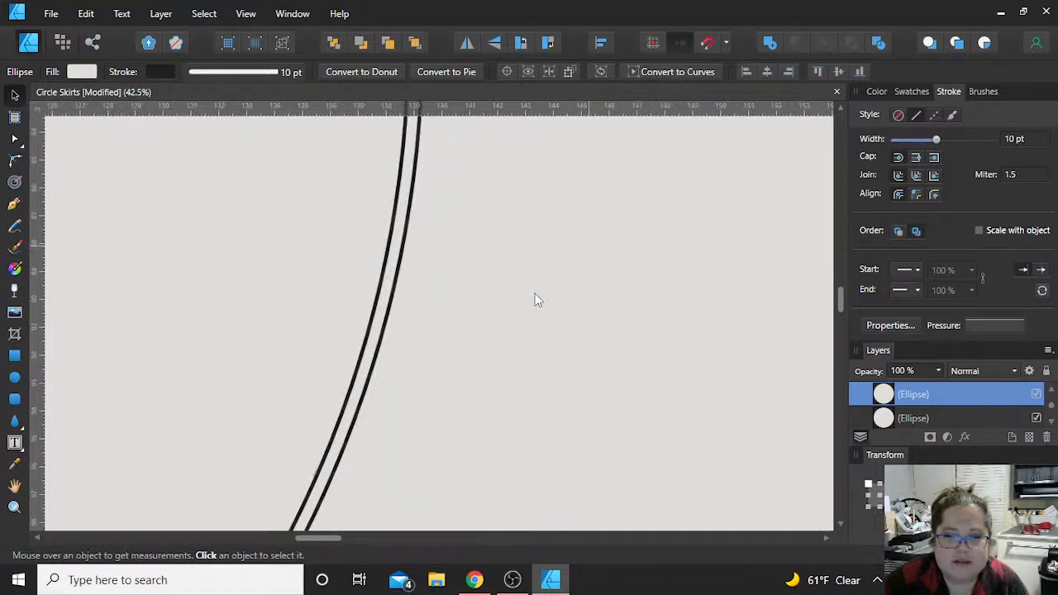
{"action": "left_click", "coordinate": [366, 392]}
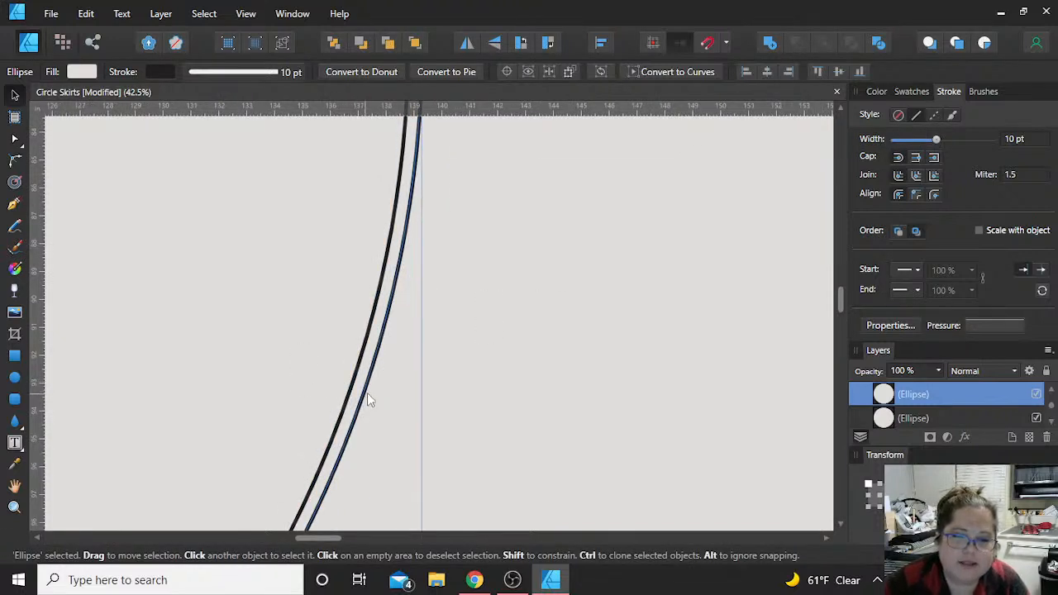
{"action": "left_click", "coordinate": [933, 115]}
{"action": "scroll", "coordinate": [561, 372], "scroll_direction": "down", "scroll_amount": 1}
{"action": "scroll", "coordinate": [562, 377], "scroll_direction": "down", "scroll_amount": 5}
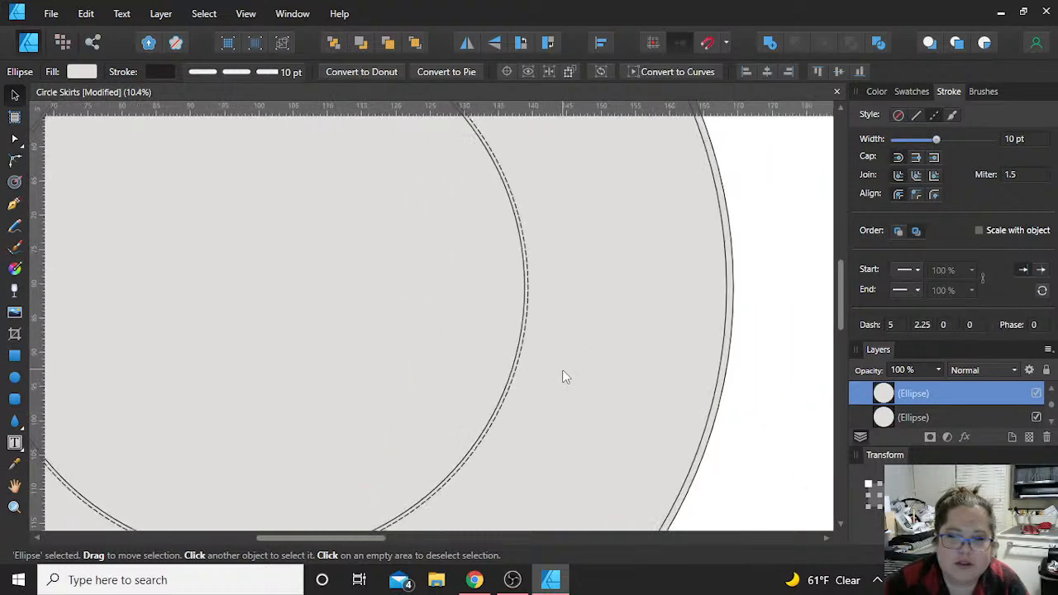
Step: Give the smaller of the two outer circles a dashed line style to mark the hem line
{"action": "left_click", "coordinate": [729, 370]}
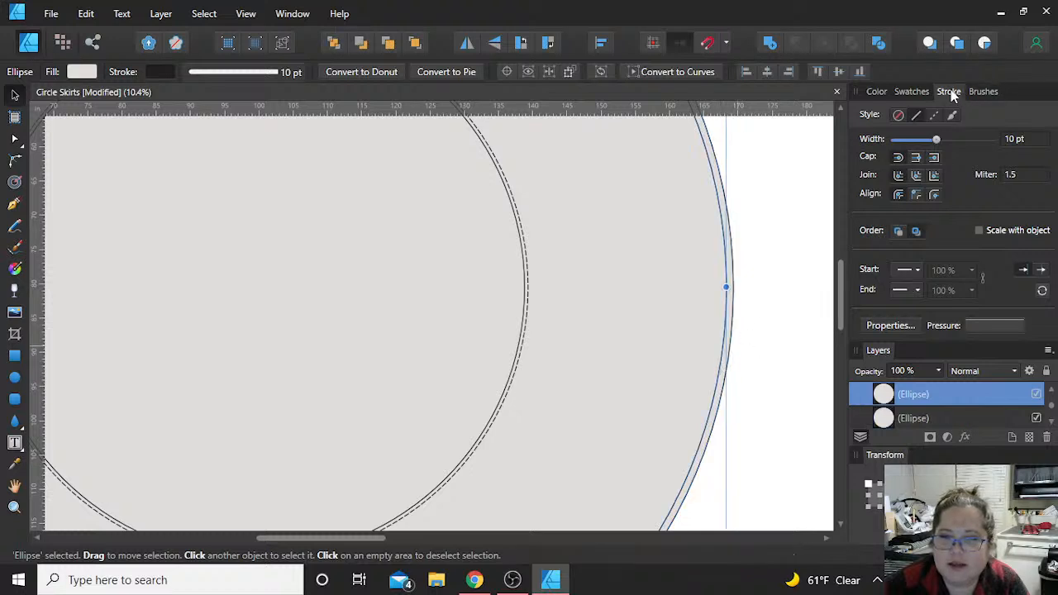
{"action": "left_click", "coordinate": [934, 115]}
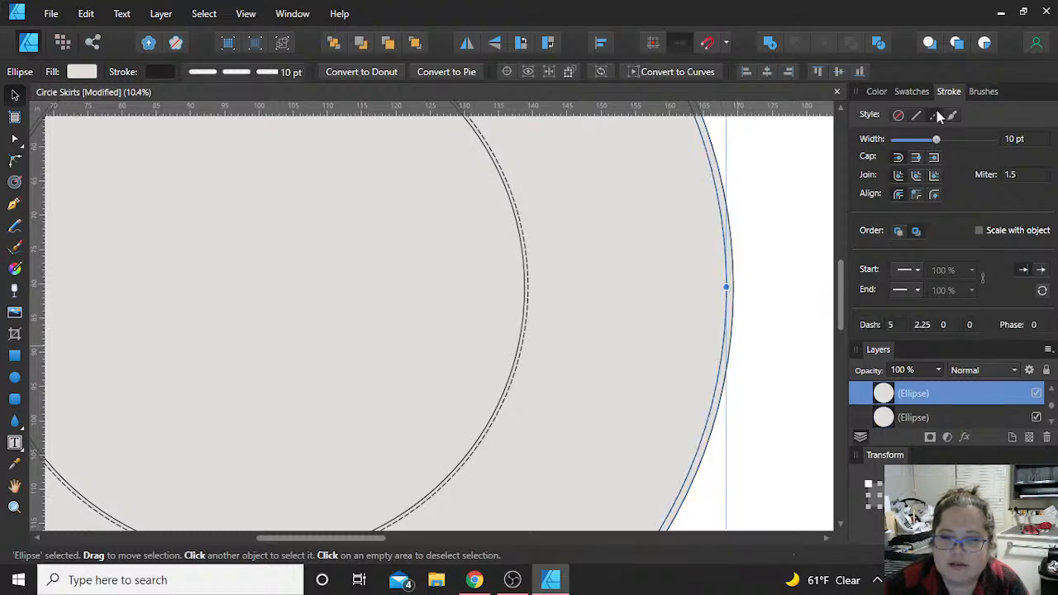
{"action": "left_click", "coordinate": [786, 327]}
{"action": "scroll", "coordinate": [787, 327], "scroll_direction": "down", "scroll_amount": 10}
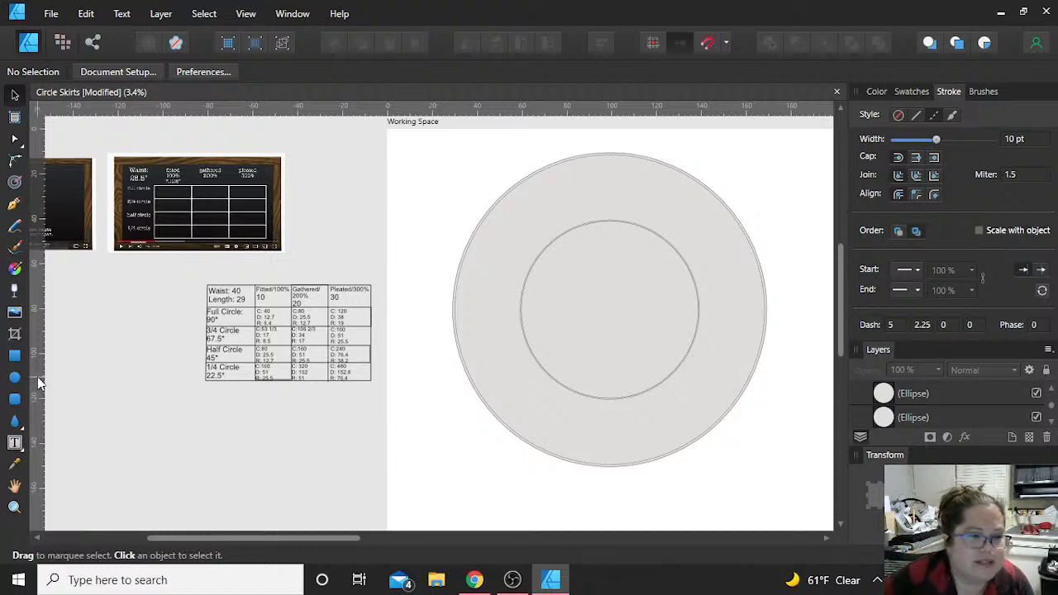
Step: Draw a vertical Pen line with a solid stroke through the middle of the circles, extending past the outer circle at both ends
{"action": "left_click", "coordinate": [14, 205]}
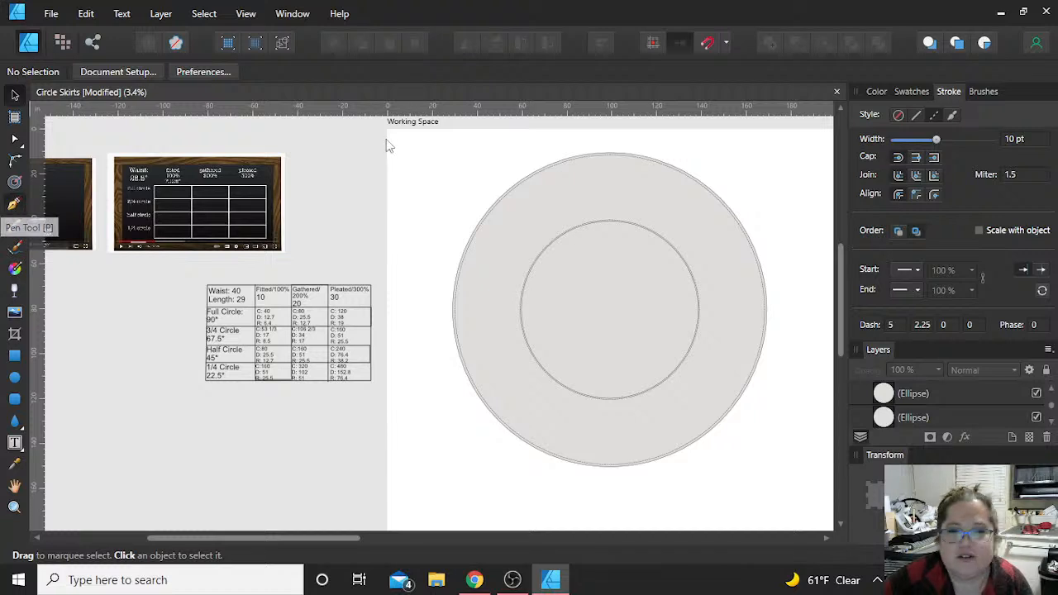
{"action": "left_click", "coordinate": [915, 115]}
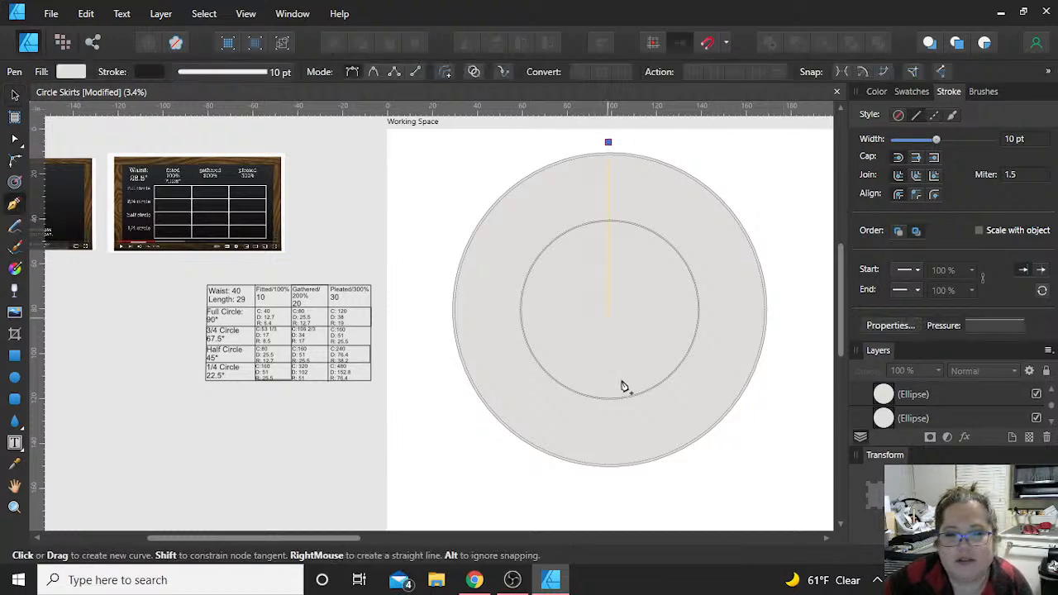
{"action": "left_click", "coordinate": [608, 493]}
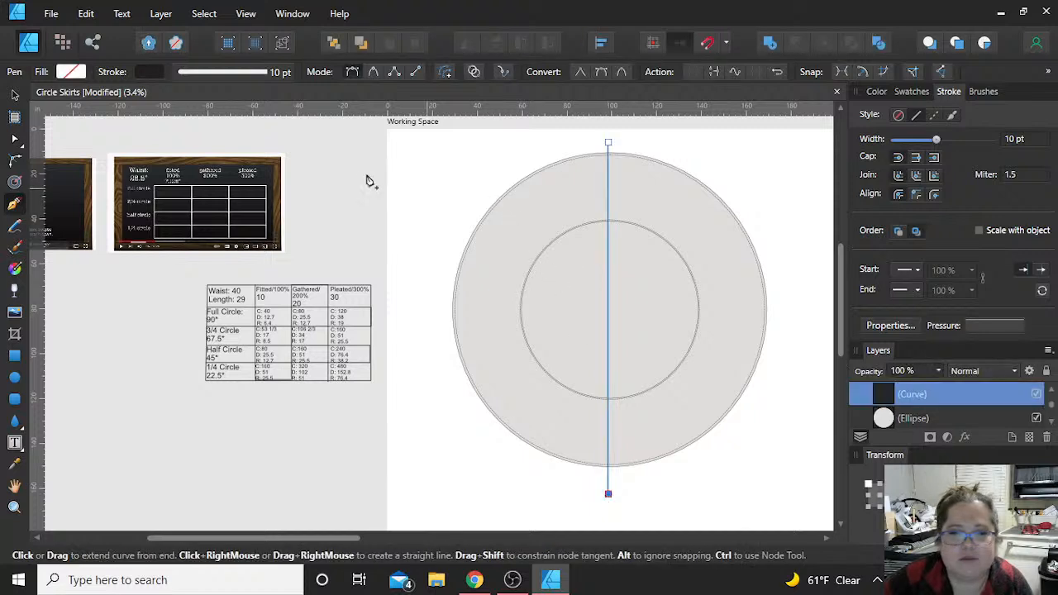
{"action": "left_click", "coordinate": [14, 95]}
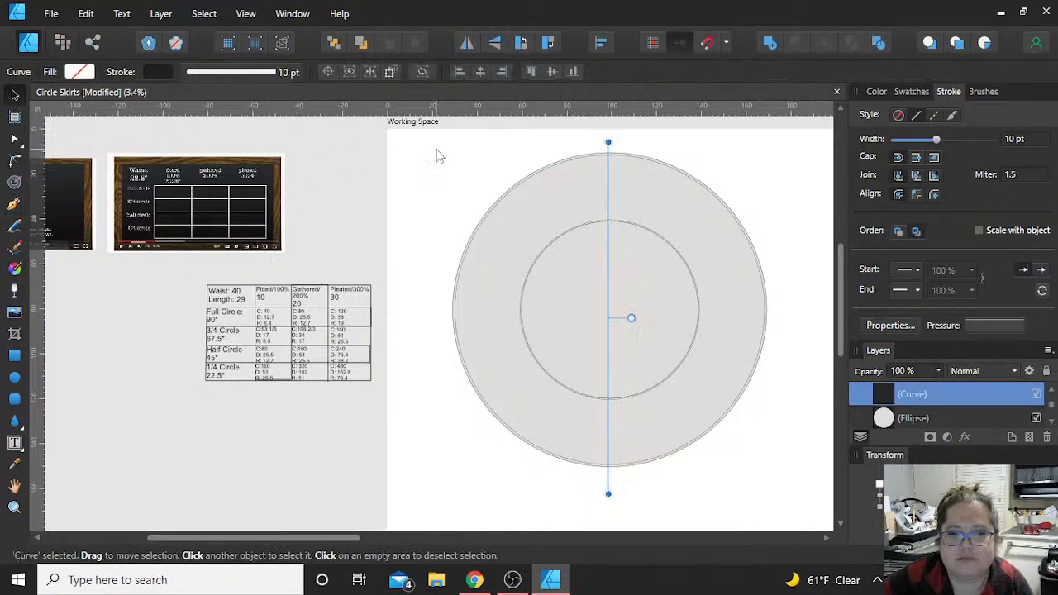
Step: Center the vertical line and all four circles on each other horizontally and vertically
{"action": "left_click_drag", "start_coordinate": [429, 145], "coordinate": [795, 506]}
{"action": "left_click", "coordinate": [609, 486], "text": "shift"}
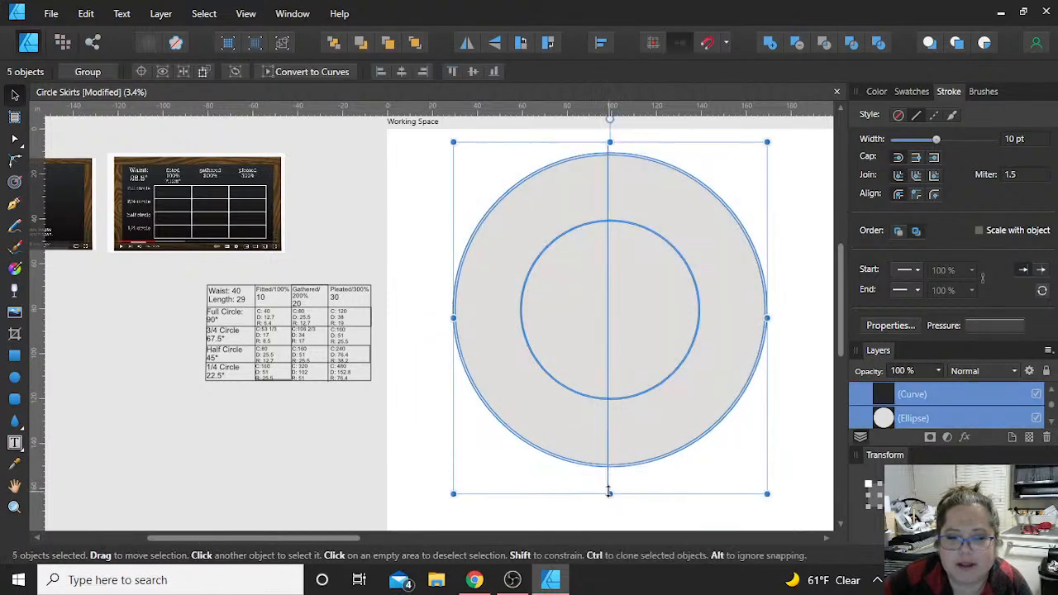
{"action": "left_click", "coordinate": [473, 71]}
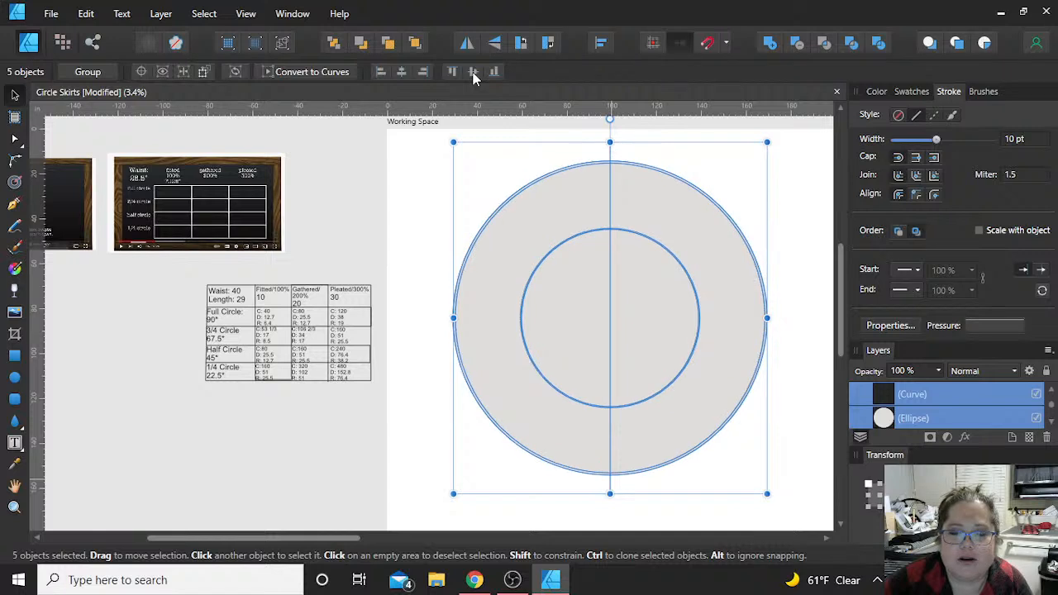
{"action": "left_click", "coordinate": [415, 229]}
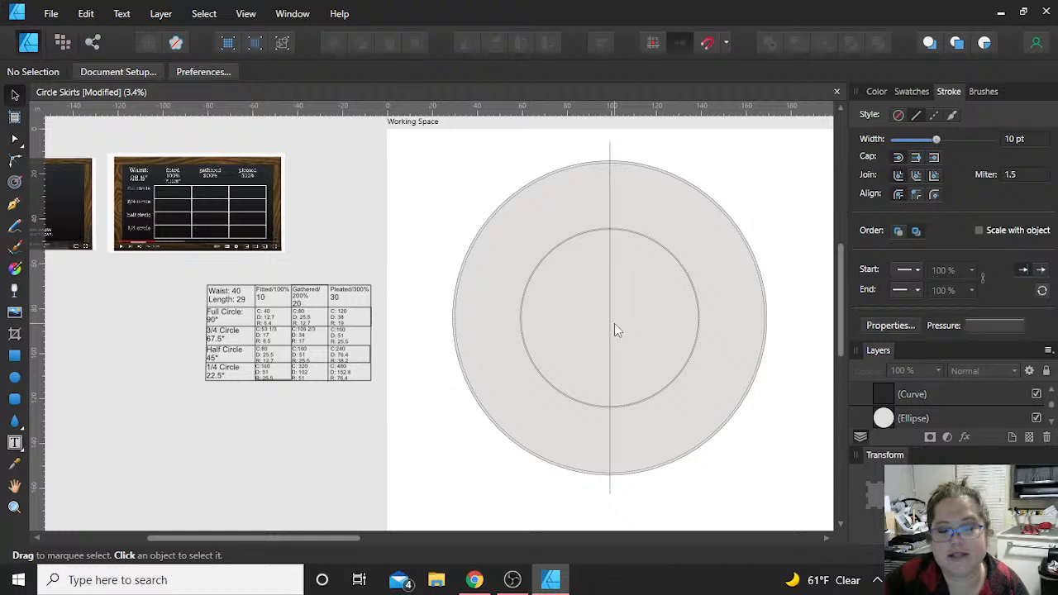
Step: Convert the two outer circles and the two inner circles to curves
{"action": "scroll", "coordinate": [619, 228], "scroll_direction": "up", "scroll_amount": 6}
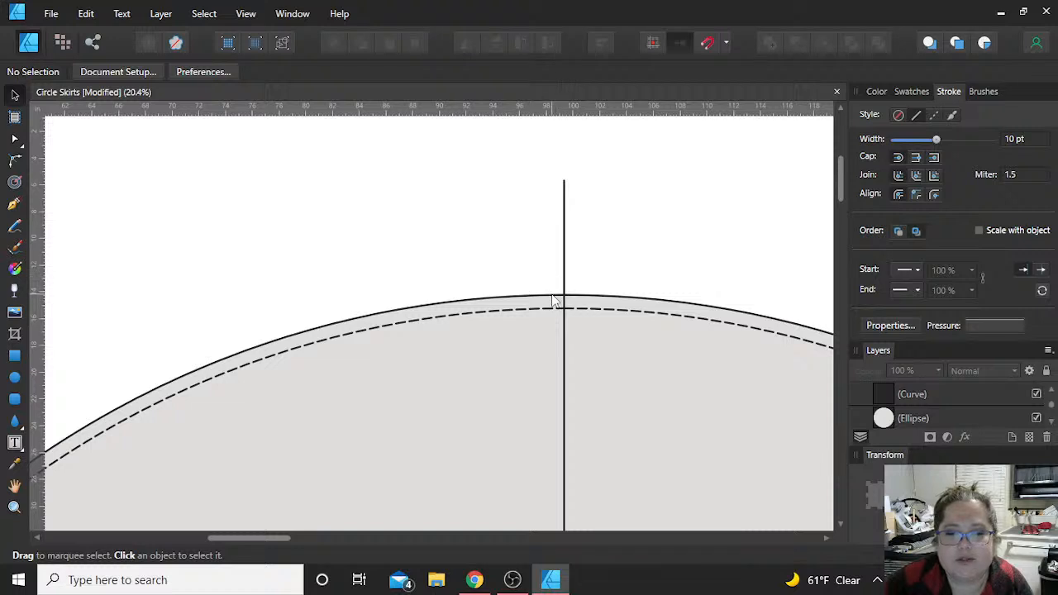
{"action": "left_click", "coordinate": [555, 301]}
{"action": "key", "text": "a"}
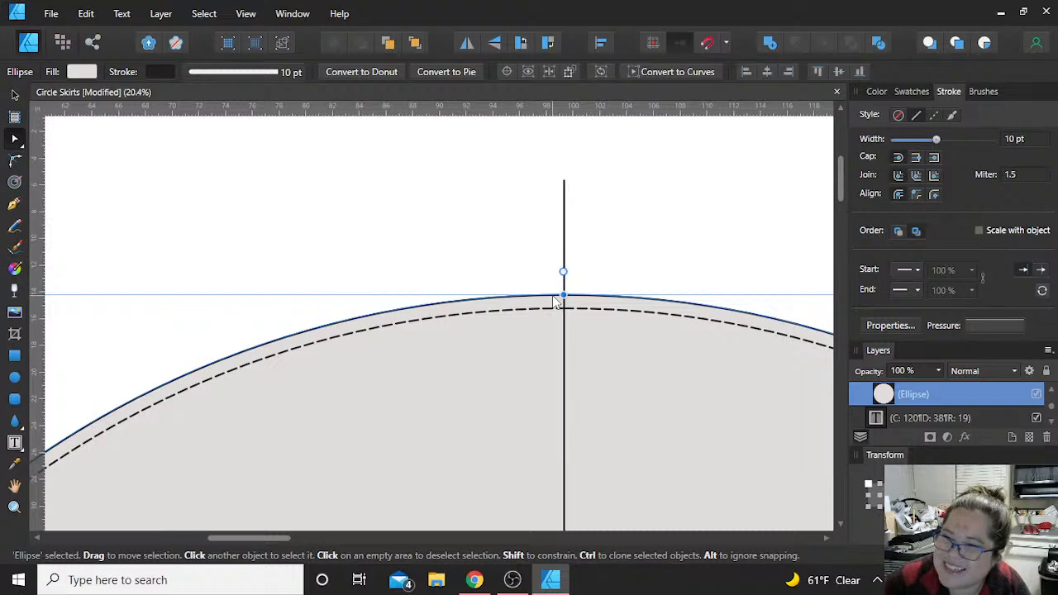
{"action": "left_click", "coordinate": [671, 73]}
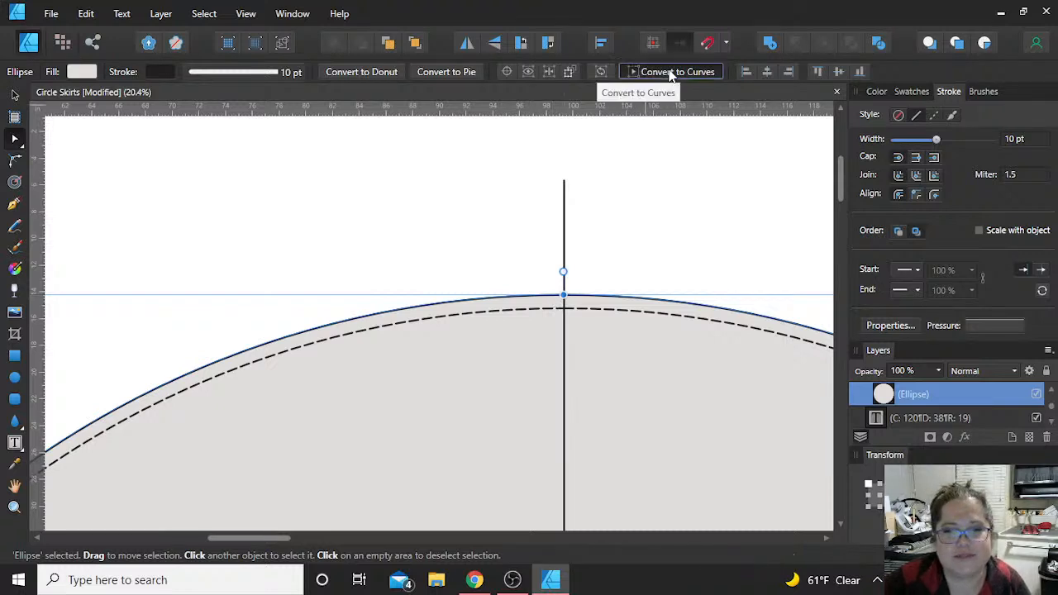
{"action": "left_click", "coordinate": [540, 309]}
{"action": "left_click", "coordinate": [671, 72]}
{"action": "scroll", "coordinate": [518, 371], "scroll_direction": "down", "scroll_amount": 5}
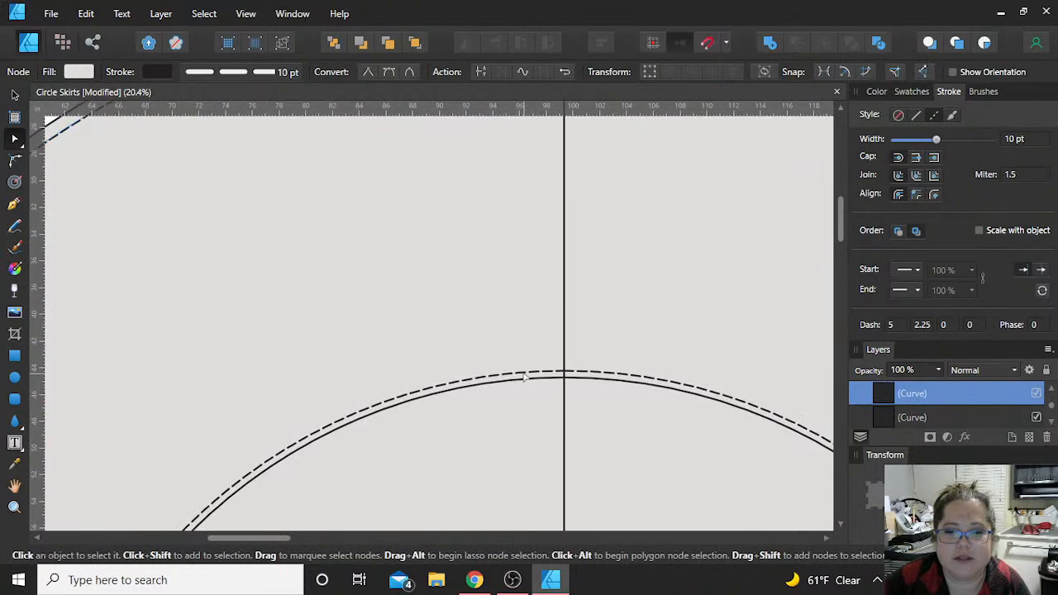
{"action": "key", "text": "ctrl+z"}
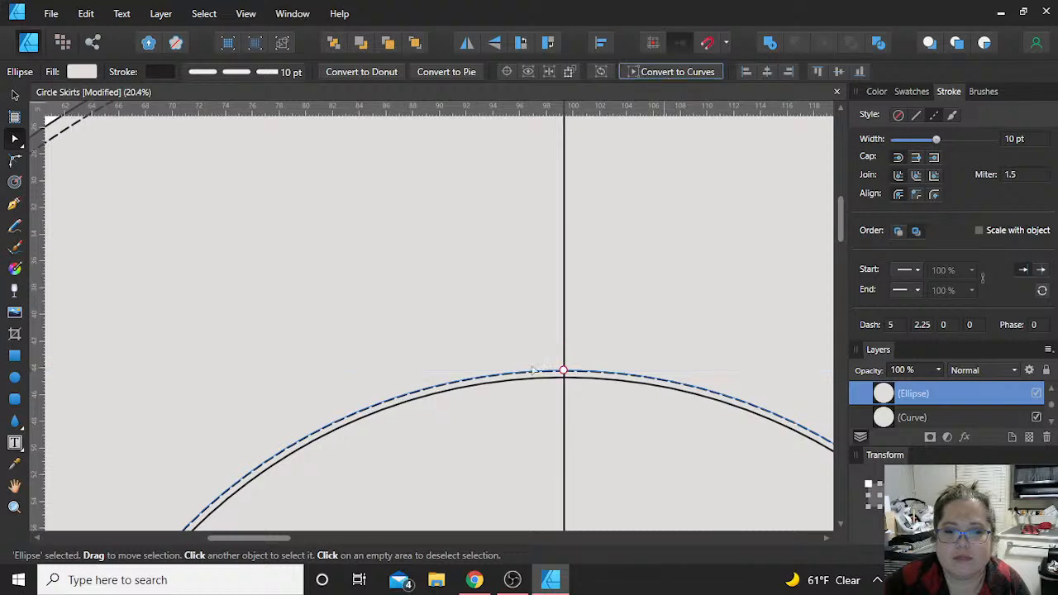
{"action": "key", "text": "ctrl+Return"}
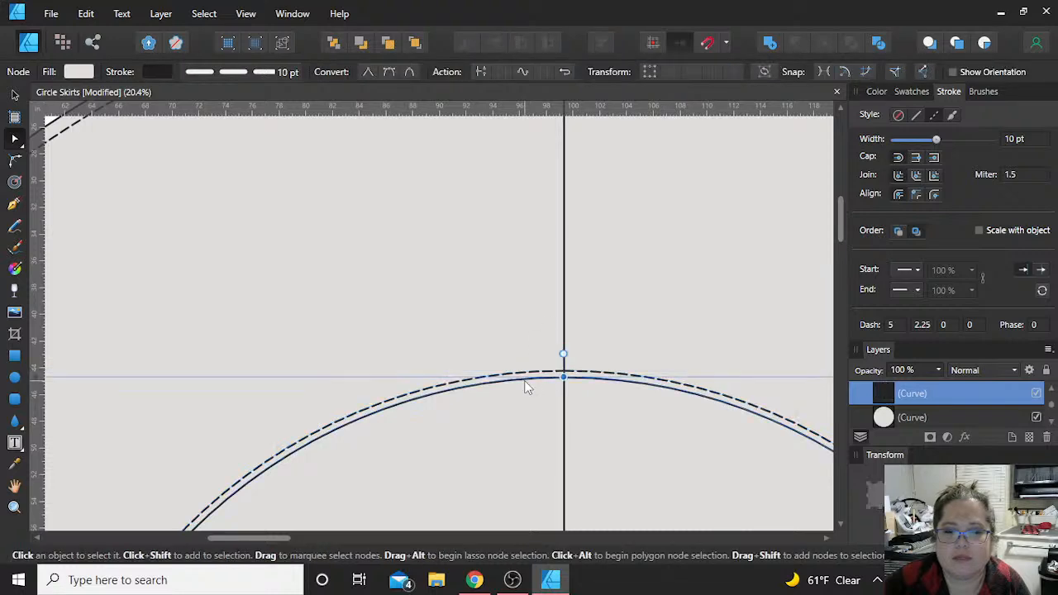
{"action": "key", "text": "ctrl+z"}
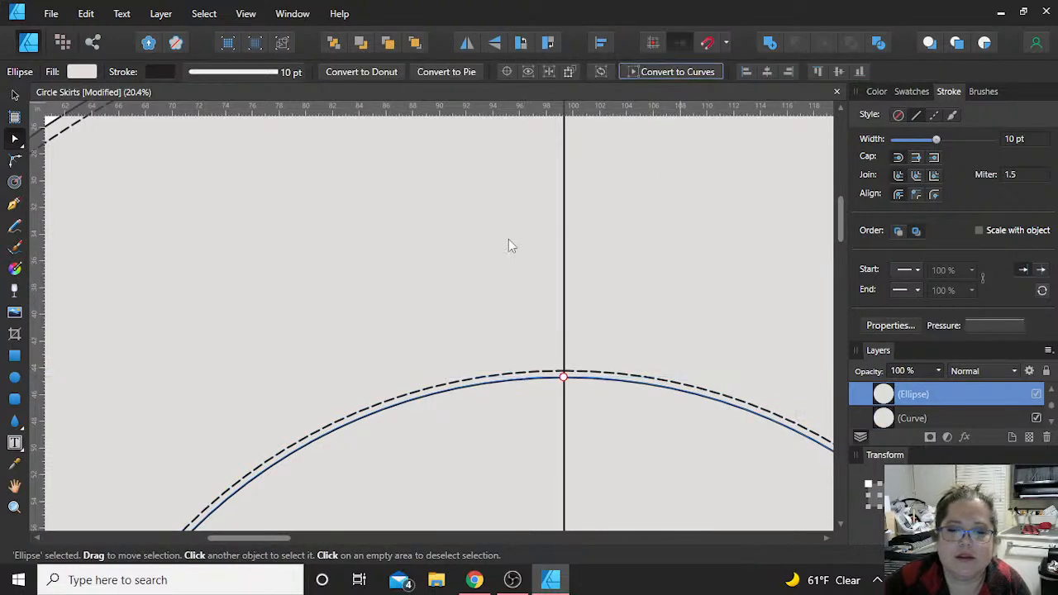
{"action": "key", "text": "ctrl+z"}
Step: Try to delete the extra node just beside the vertical line on the solid outer circle, and undo the deletion
{"action": "scroll", "coordinate": [508, 239], "scroll_direction": "up", "scroll_amount": 5}
{"action": "scroll", "coordinate": [565, 270], "scroll_direction": "up", "scroll_amount": 2}
{"action": "scroll", "coordinate": [564, 272], "scroll_direction": "up", "scroll_amount": 4}
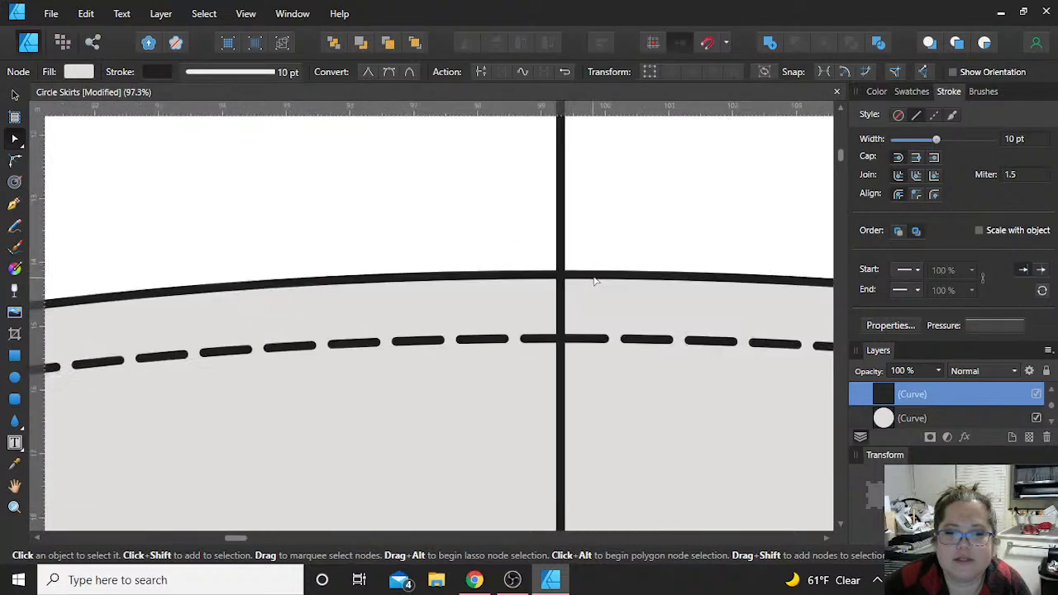
{"action": "left_click", "coordinate": [601, 278]}
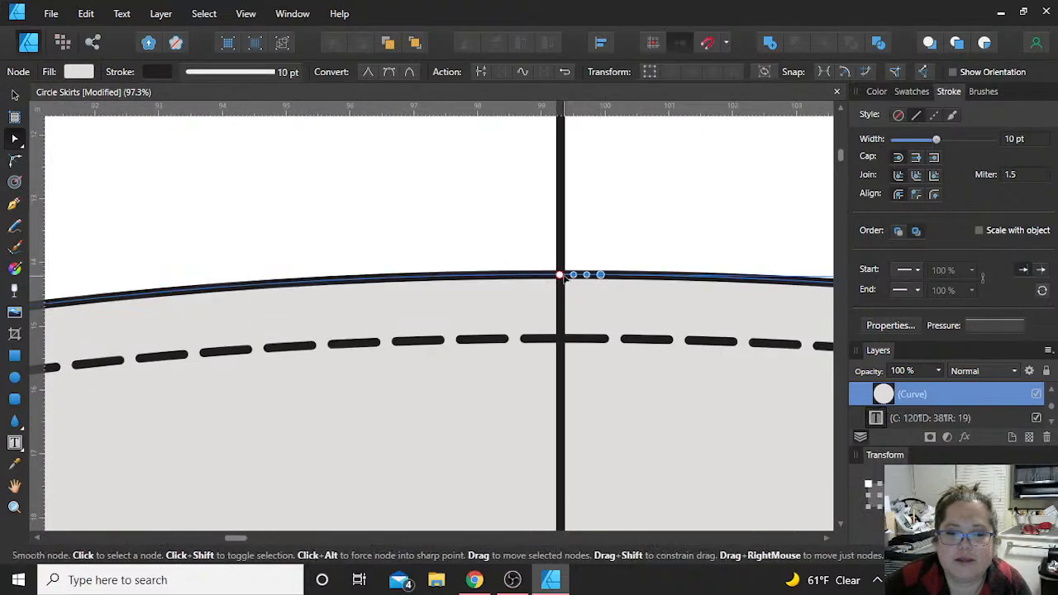
{"action": "left_click", "coordinate": [574, 341]}
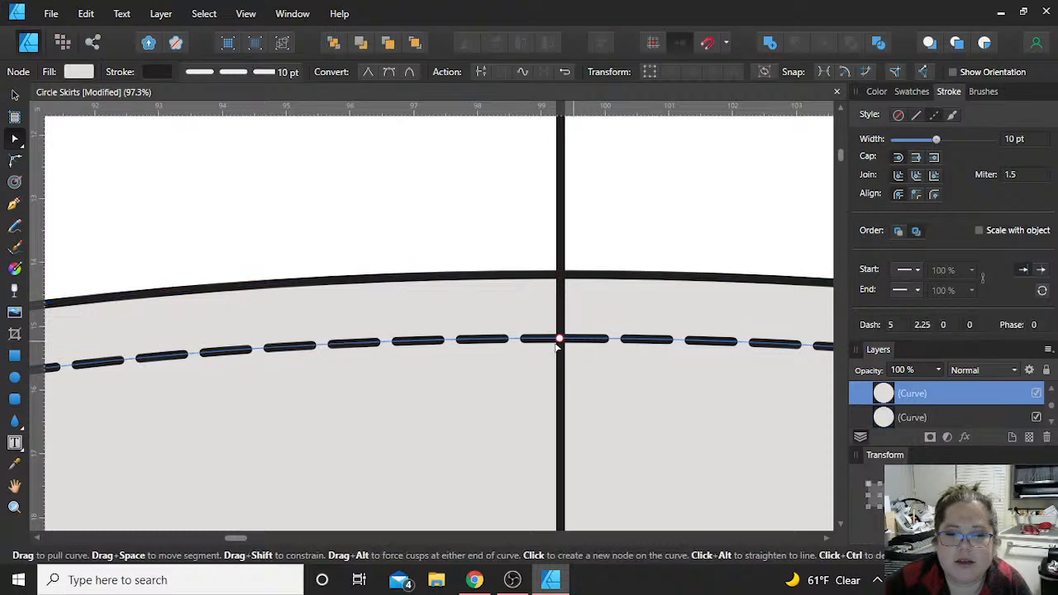
{"action": "left_click", "coordinate": [561, 278]}
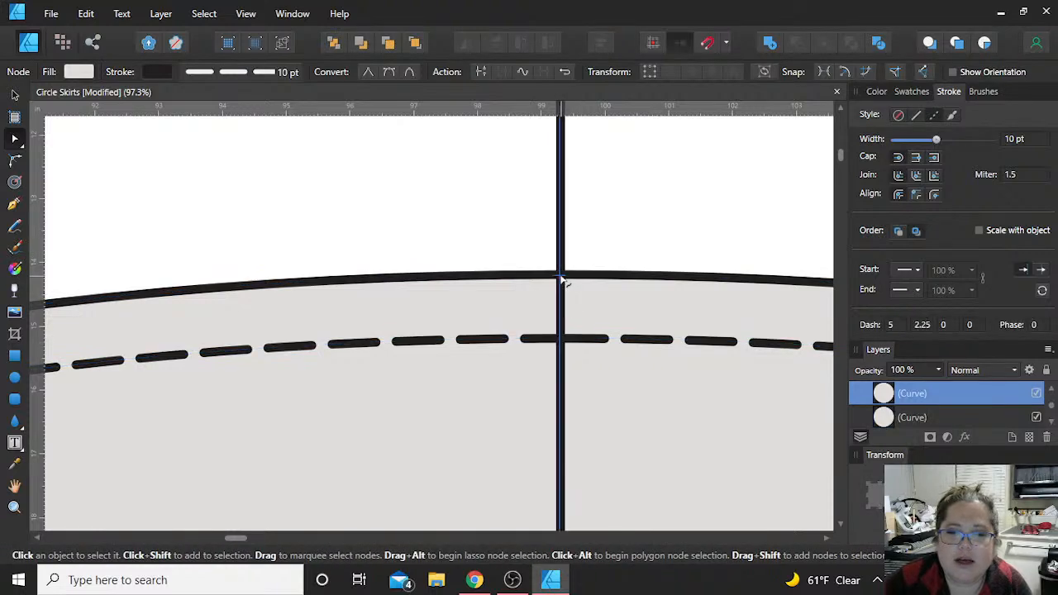
{"action": "left_click", "coordinate": [589, 280]}
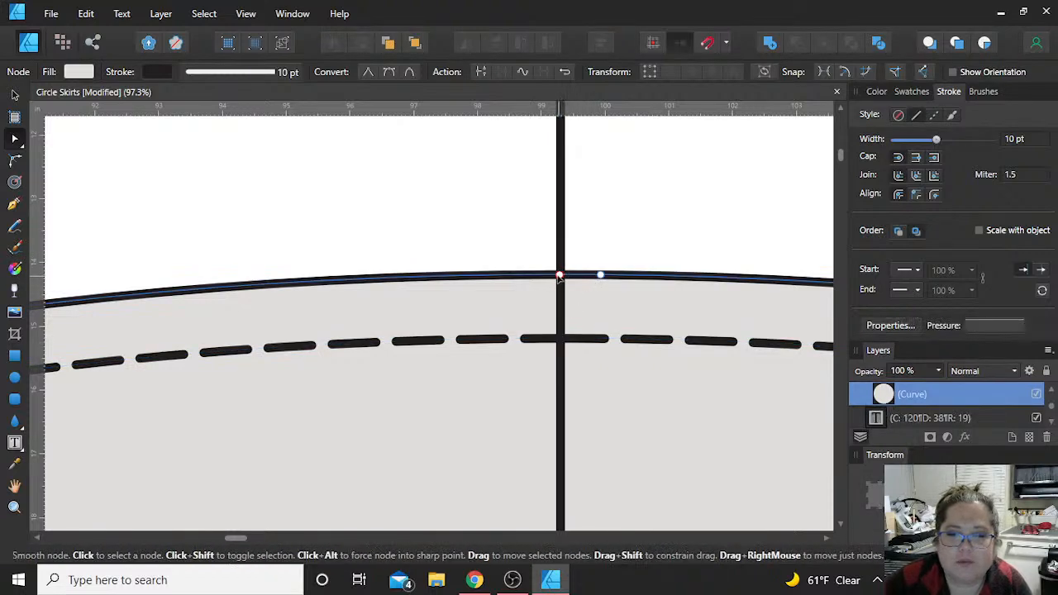
{"action": "left_click", "coordinate": [602, 276]}
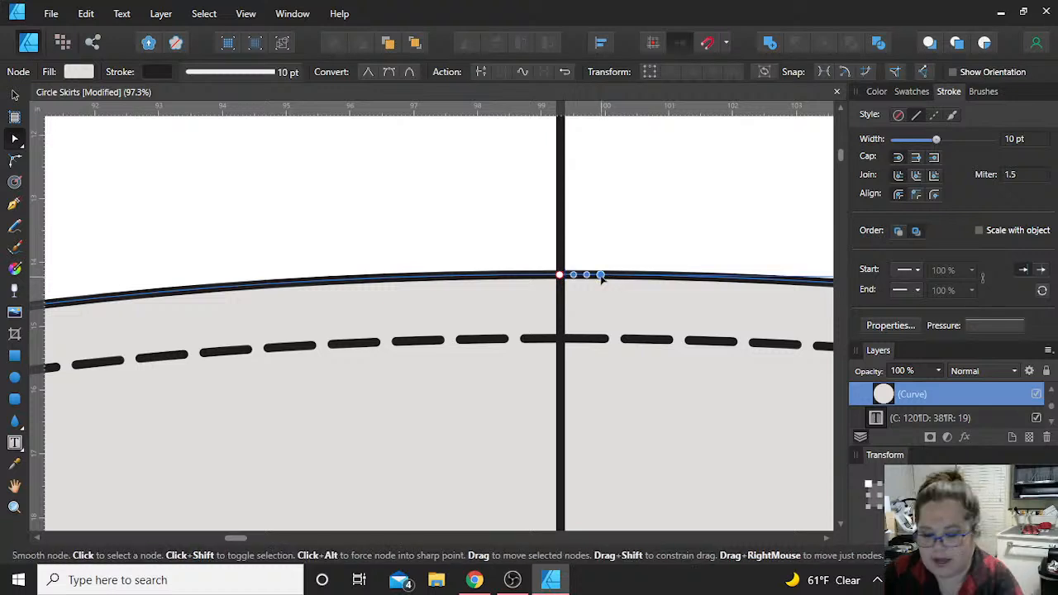
{"action": "key", "text": "Delete"}
{"action": "key", "text": "ctrl+z"}
Step: Break the solid outer circle and the dashed hem circle at their top nodes on the vertical line
{"action": "left_click", "coordinate": [561, 277]}
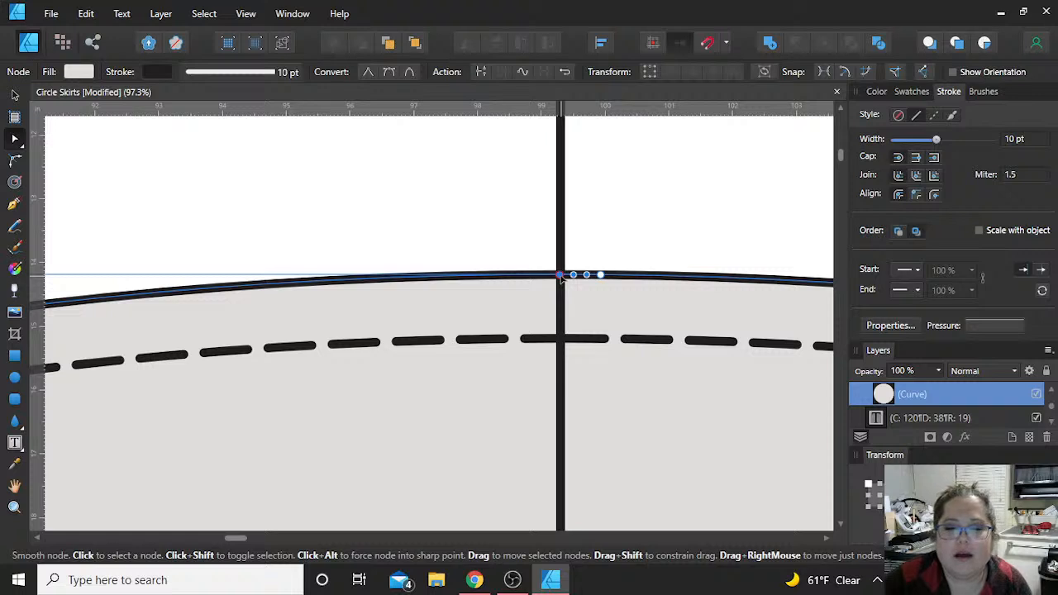
{"action": "left_click", "coordinate": [481, 72]}
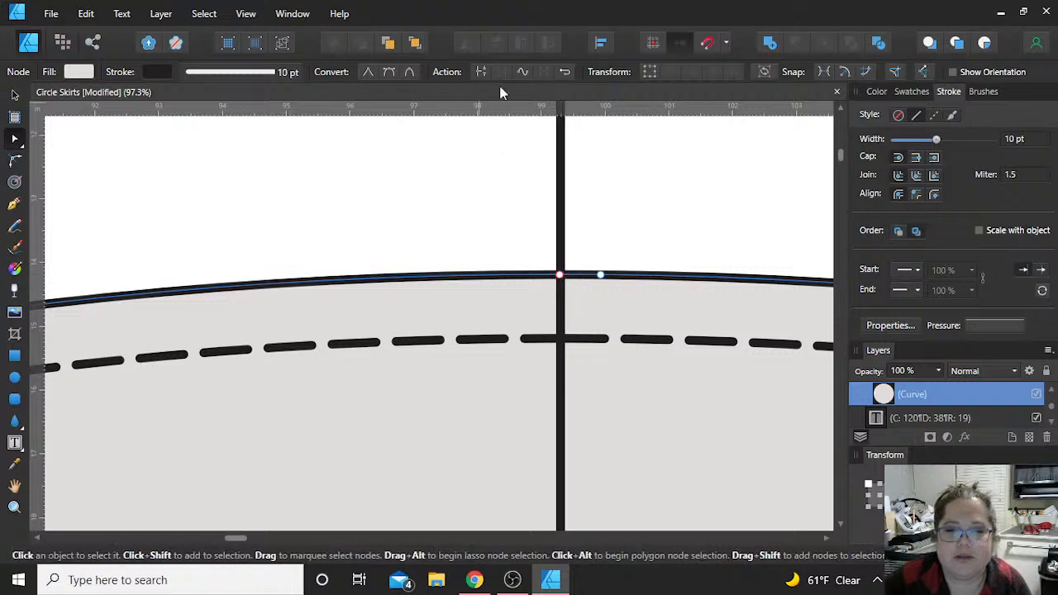
{"action": "left_click", "coordinate": [596, 343]}
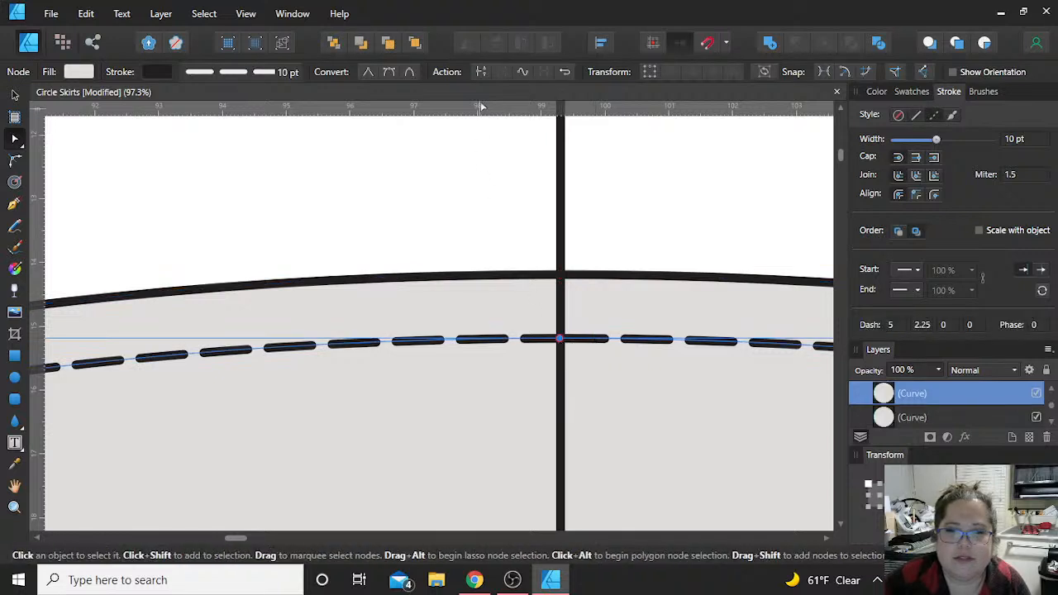
{"action": "left_click", "coordinate": [482, 75]}
{"action": "scroll", "coordinate": [529, 405], "scroll_direction": "down", "scroll_amount": 6}
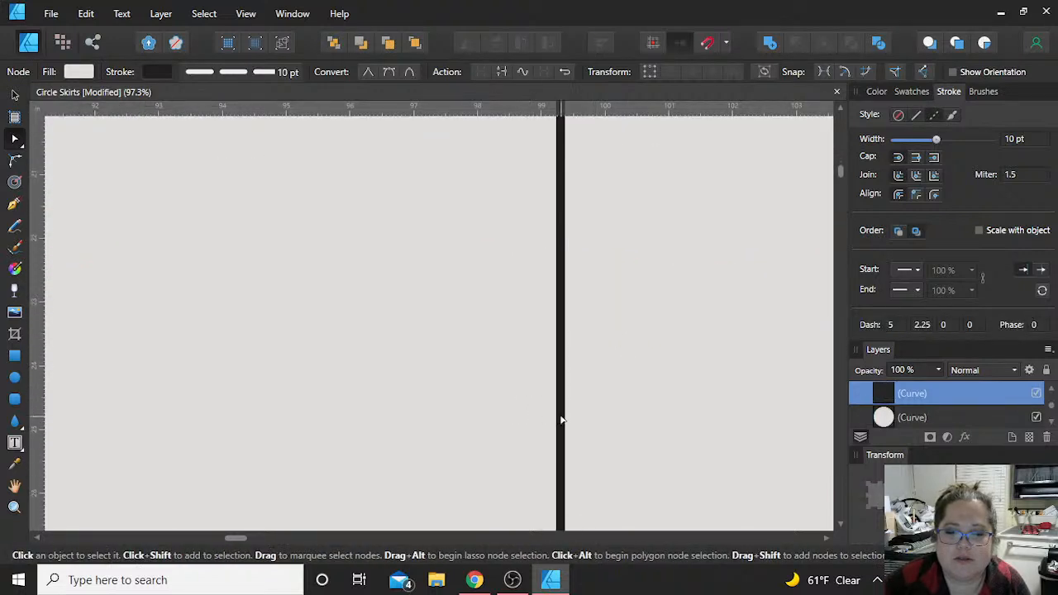
{"action": "scroll", "coordinate": [561, 419], "scroll_direction": "down", "scroll_amount": 3}
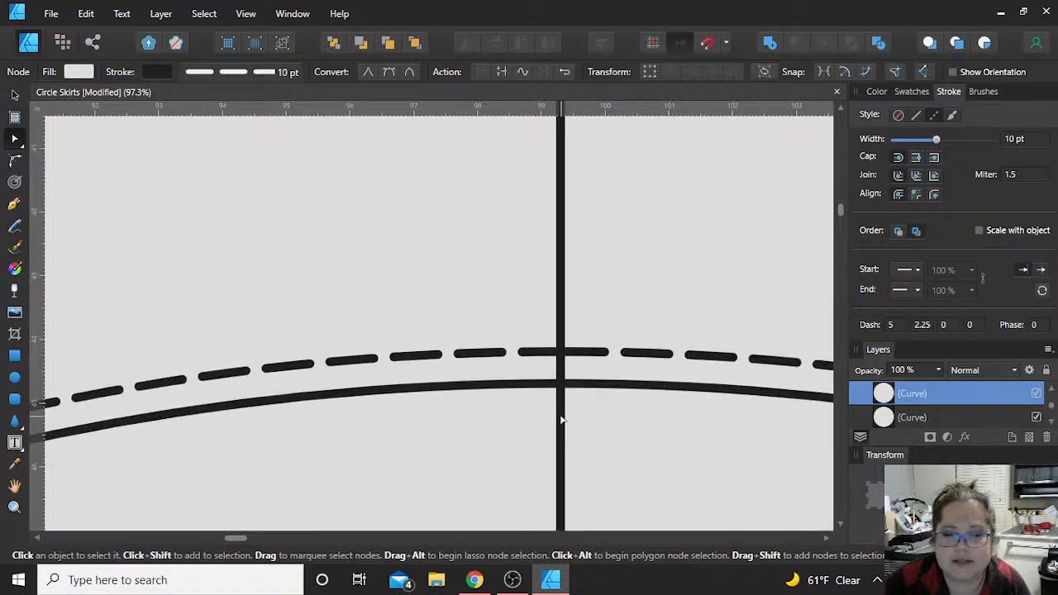
Step: Break the dashed inner circle and the solid inner circle at their top nodes on the vertical line
{"action": "left_click", "coordinate": [560, 352]}
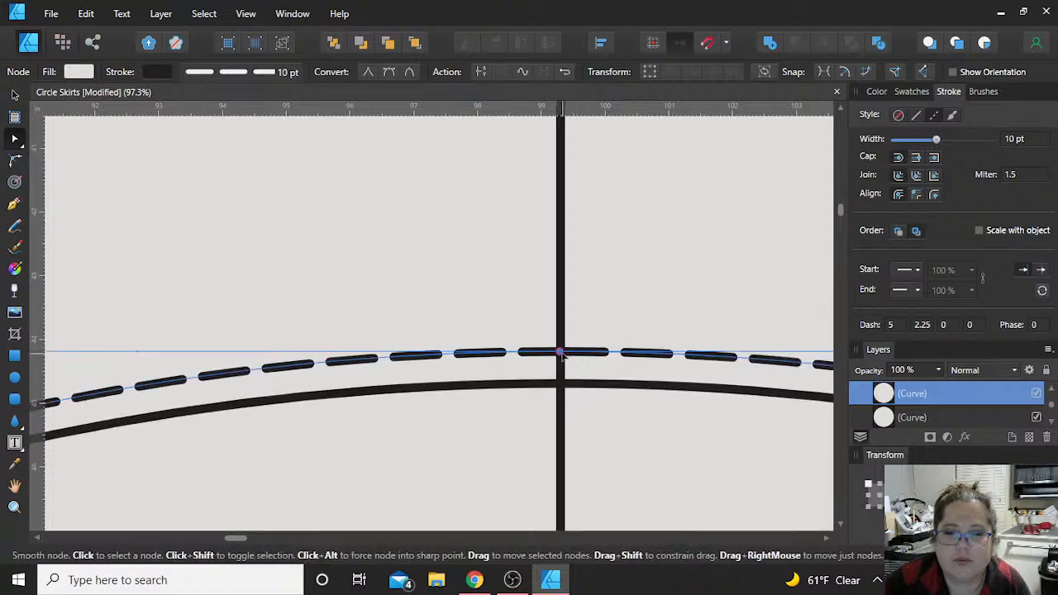
{"action": "left_click", "coordinate": [482, 73]}
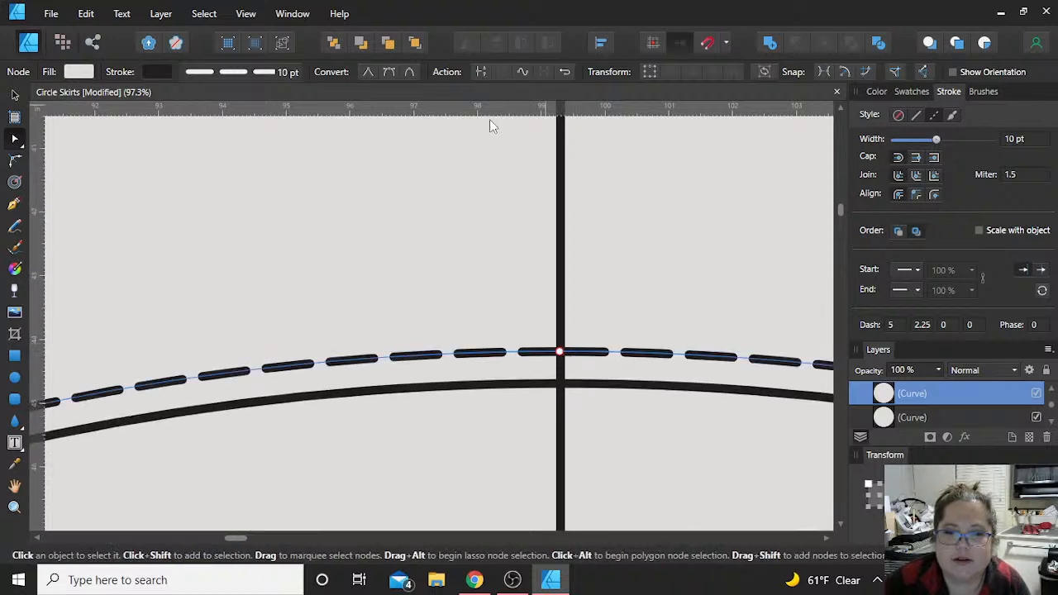
{"action": "left_click", "coordinate": [585, 392]}
{"action": "left_click", "coordinate": [560, 383]}
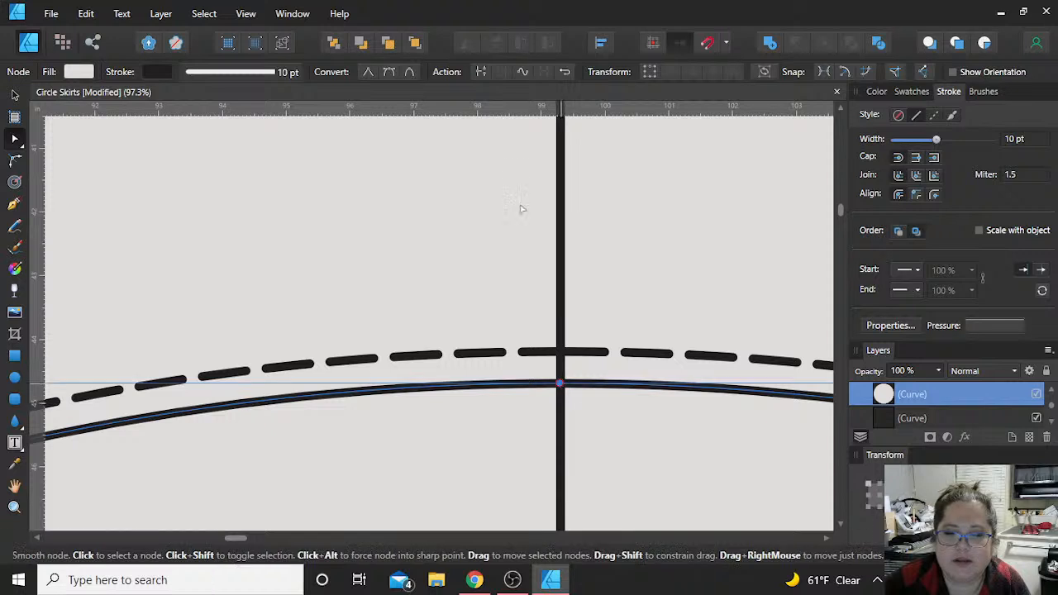
{"action": "left_click", "coordinate": [482, 74]}
Step: Break the solid and dashed inner circles at their bottom nodes on the vertical line
{"action": "scroll", "coordinate": [595, 331], "scroll_direction": "down", "scroll_amount": 5}
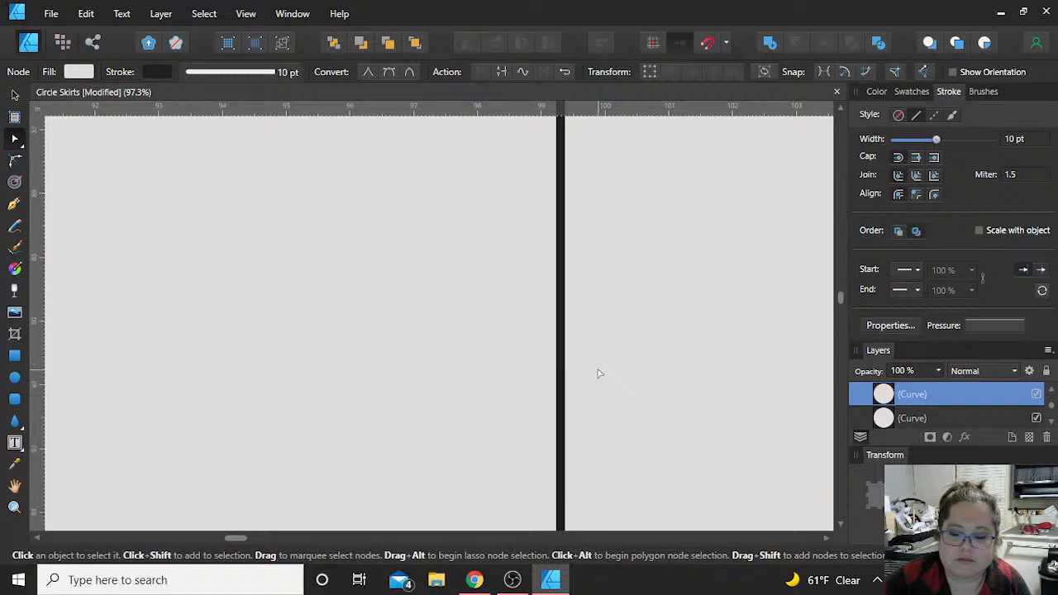
{"action": "scroll", "coordinate": [599, 374], "scroll_direction": "up", "scroll_amount": 4}
{"action": "left_click", "coordinate": [558, 355]}
{"action": "left_click", "coordinate": [479, 73]}
{"action": "left_click", "coordinate": [583, 389]}
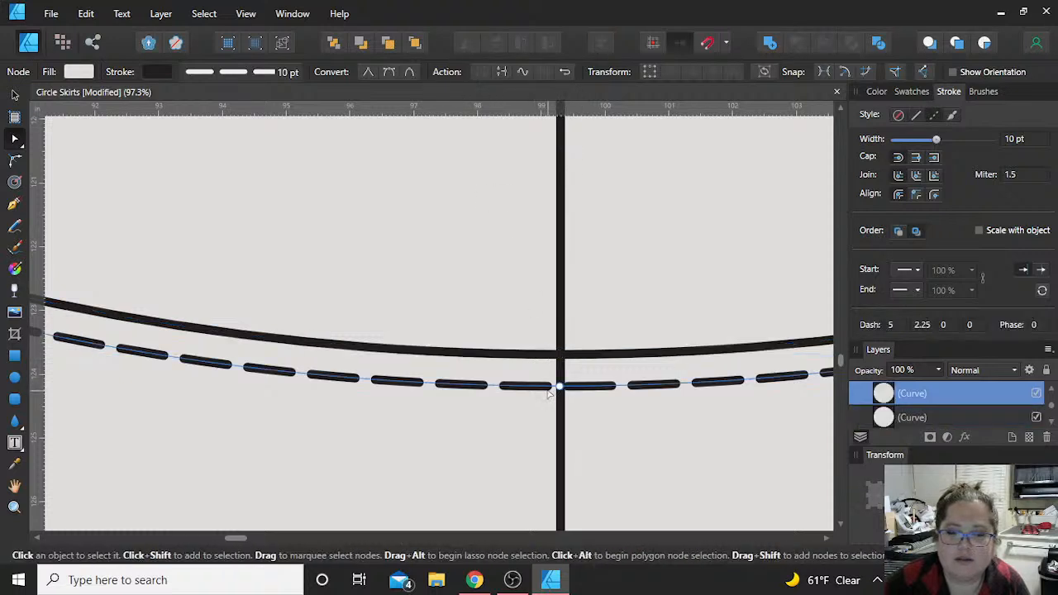
{"action": "left_click", "coordinate": [559, 386]}
{"action": "left_click", "coordinate": [481, 73]}
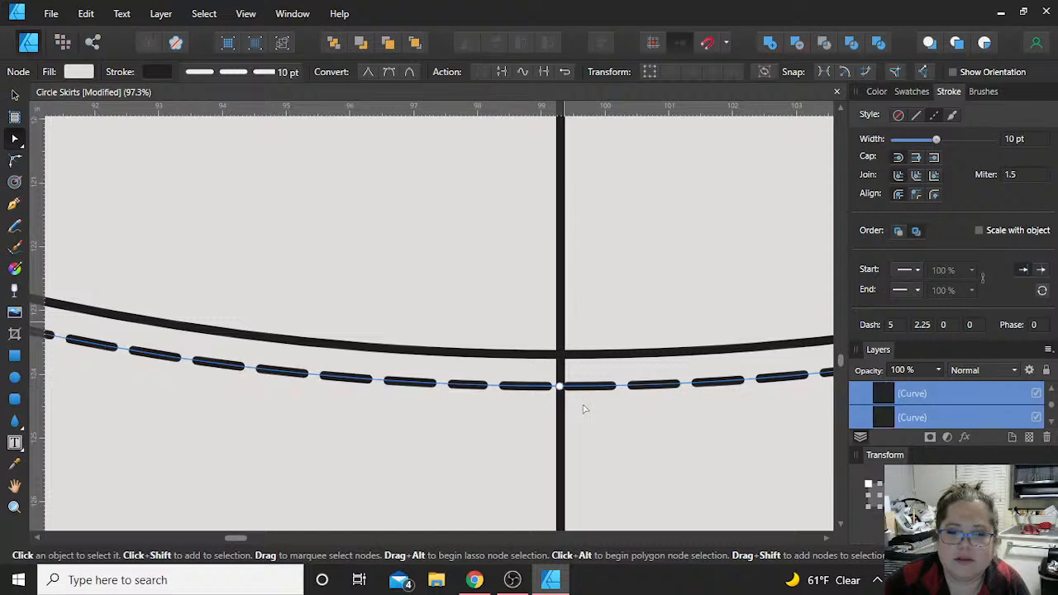
Step: Break the dashed hem circle and the solid outer circle at their bottom nodes on the vertical line
{"action": "scroll", "coordinate": [583, 408], "scroll_direction": "down", "scroll_amount": 5}
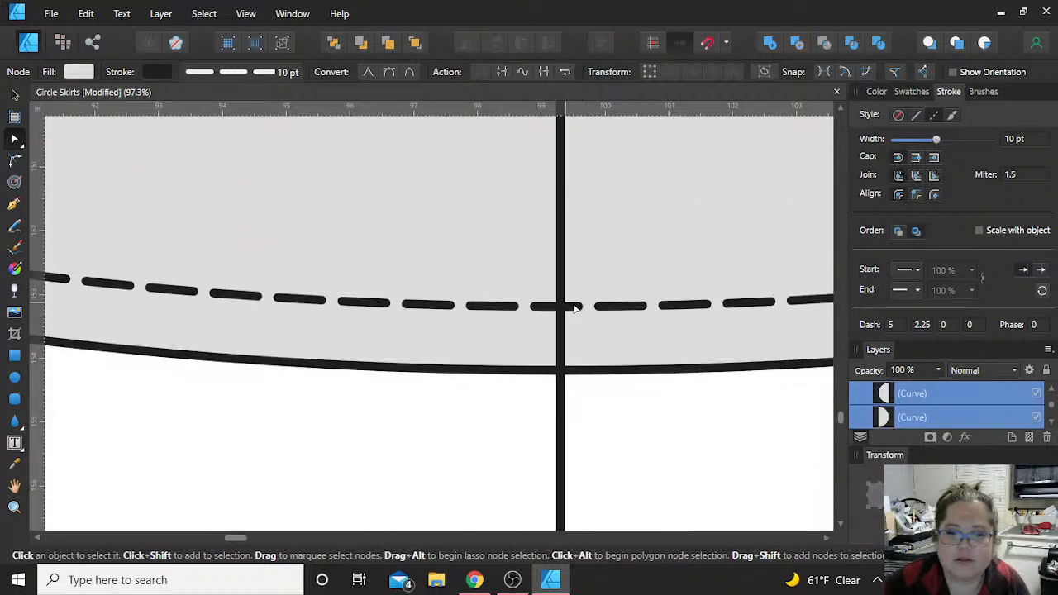
{"action": "left_click", "coordinate": [576, 308]}
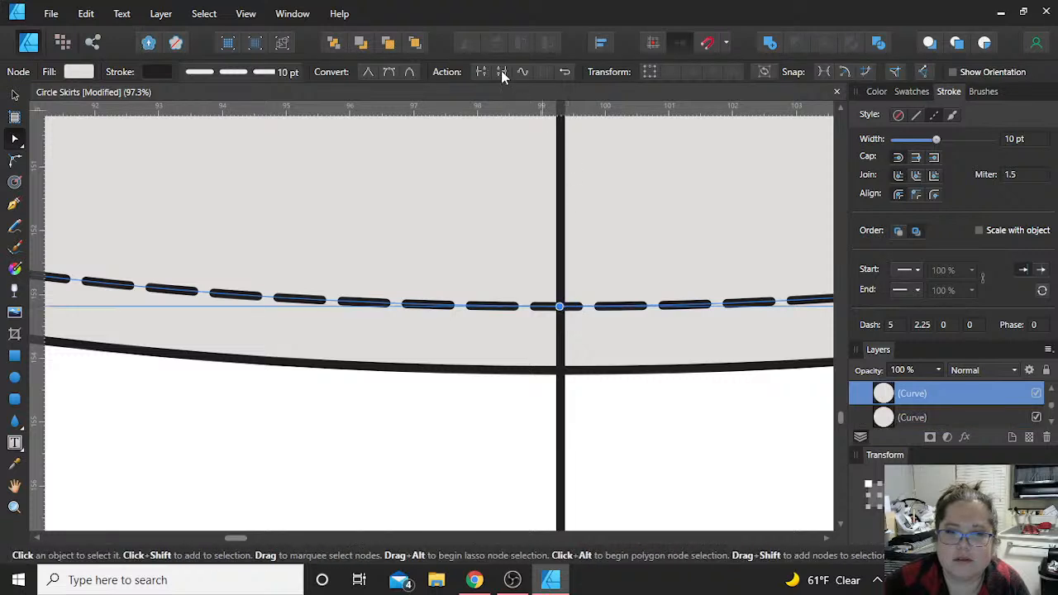
{"action": "left_click", "coordinate": [481, 73]}
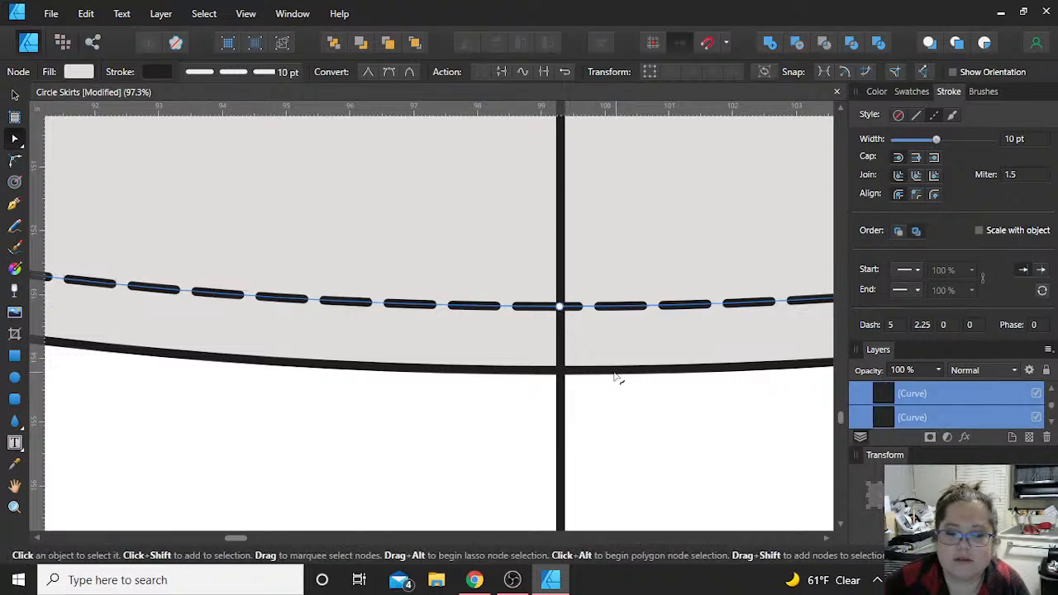
{"action": "left_click", "coordinate": [615, 373]}
{"action": "left_click", "coordinate": [482, 73]}
Step: Delete the left halves of the dashed hem circle and the solid outer circle
{"action": "left_click", "coordinate": [15, 95]}
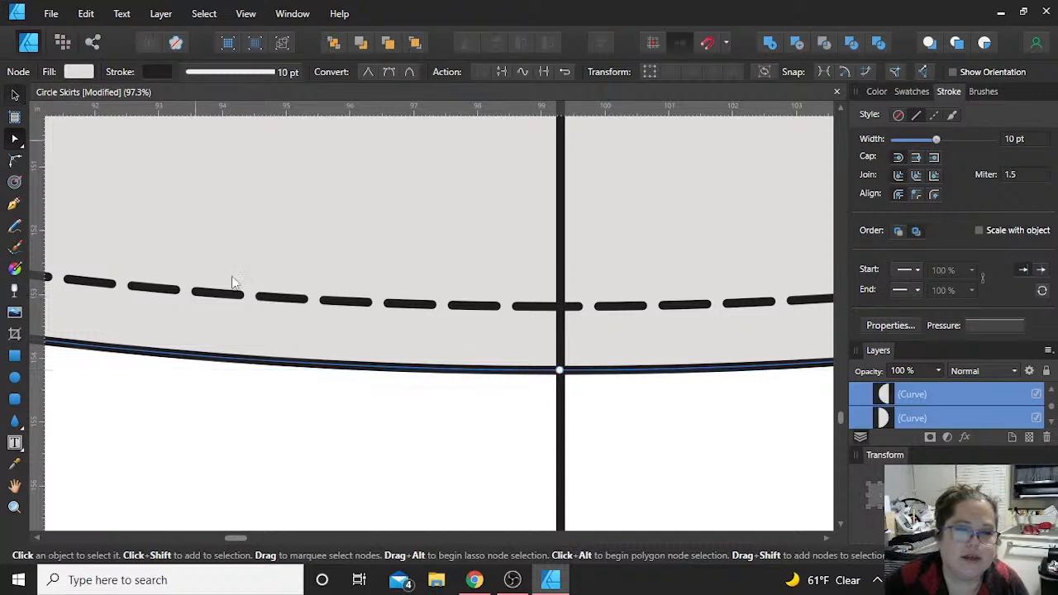
{"action": "scroll", "coordinate": [323, 322], "scroll_direction": "down", "scroll_amount": 10}
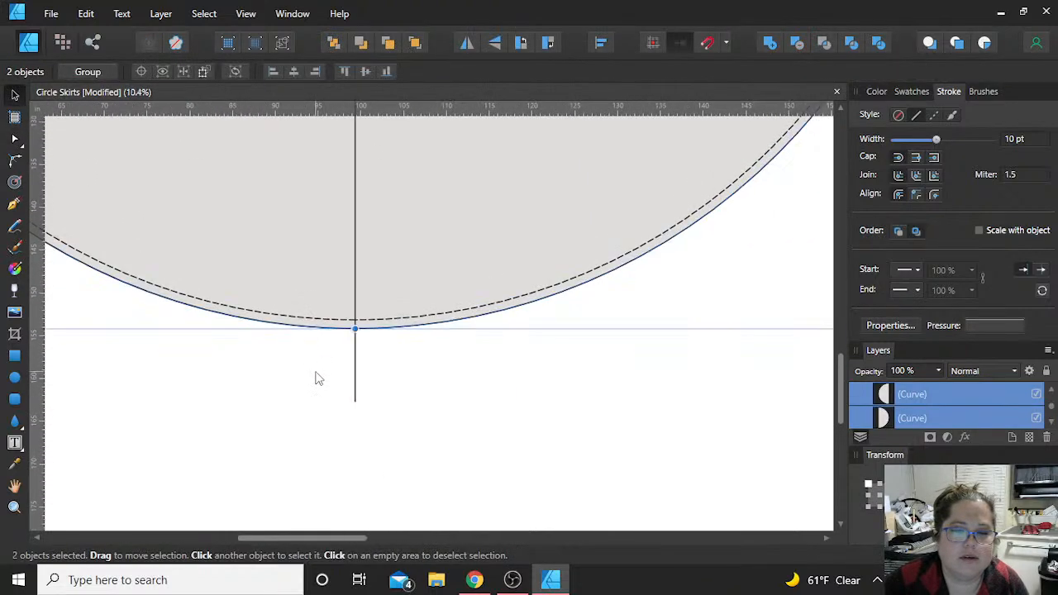
{"action": "scroll", "coordinate": [316, 370], "scroll_direction": "down", "scroll_amount": 5}
{"action": "left_click", "coordinate": [258, 414]}
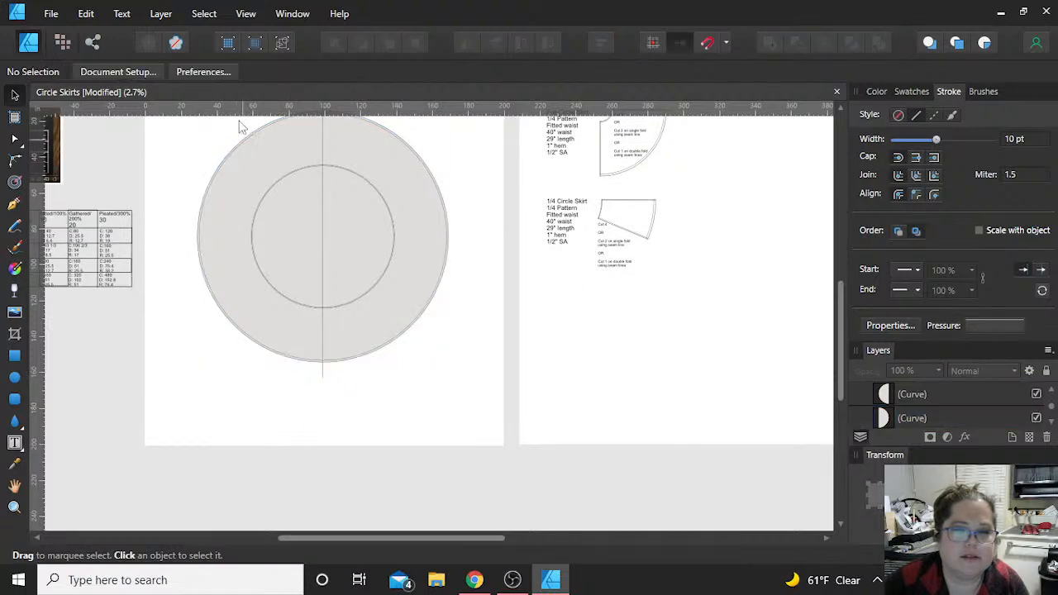
{"action": "left_click", "coordinate": [239, 204]}
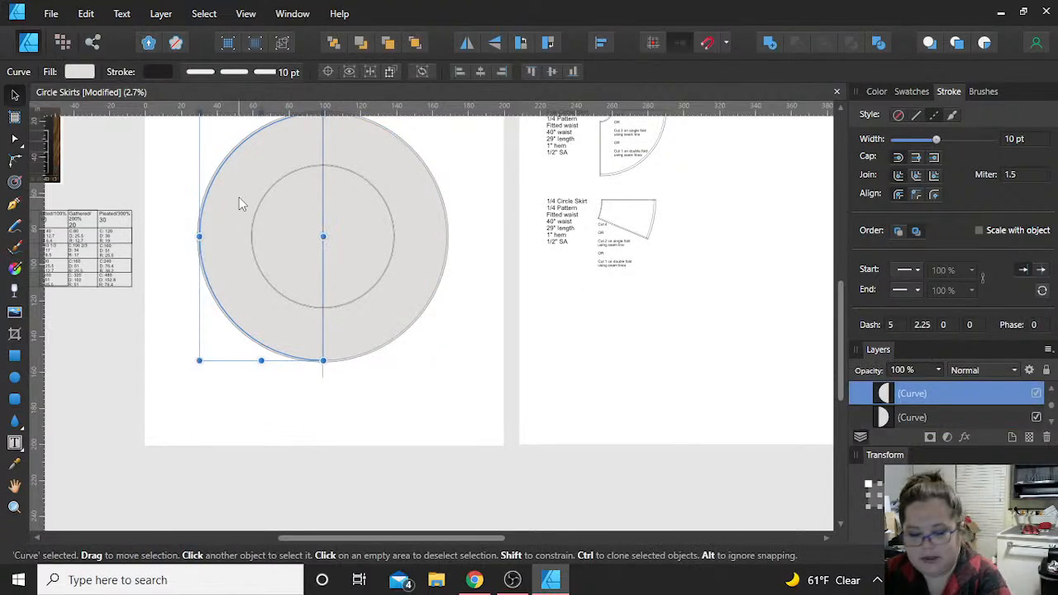
{"action": "key", "text": "Delete"}
{"action": "left_click", "coordinate": [240, 196]}
{"action": "key", "text": "Delete"}
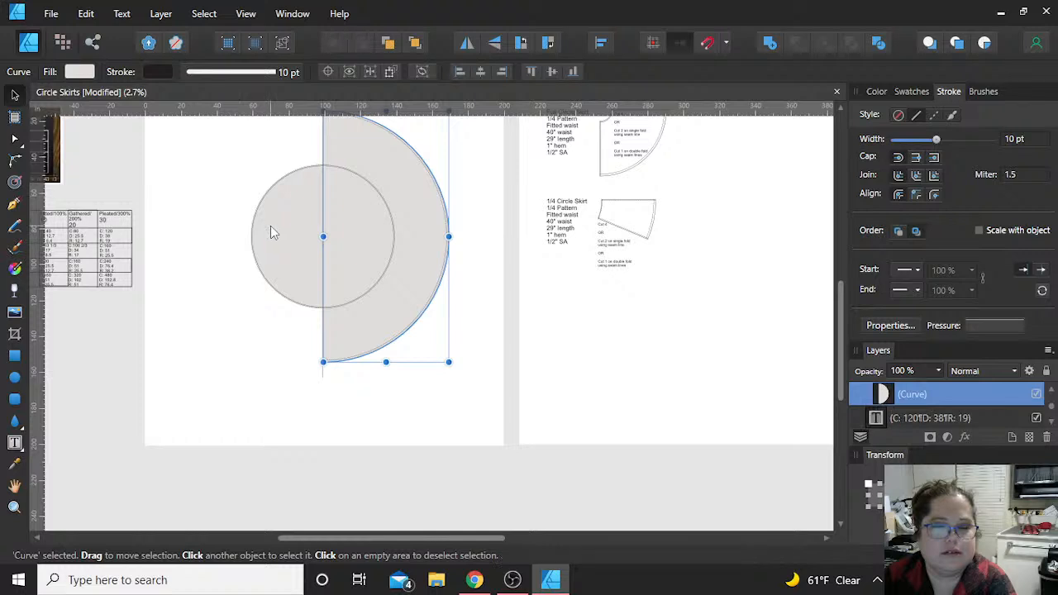
Step: Delete the left halves of the two inner waist circles and clear the selection
{"action": "left_click", "coordinate": [273, 233]}
{"action": "key", "text": "Delete"}
{"action": "left_click", "coordinate": [271, 226]}
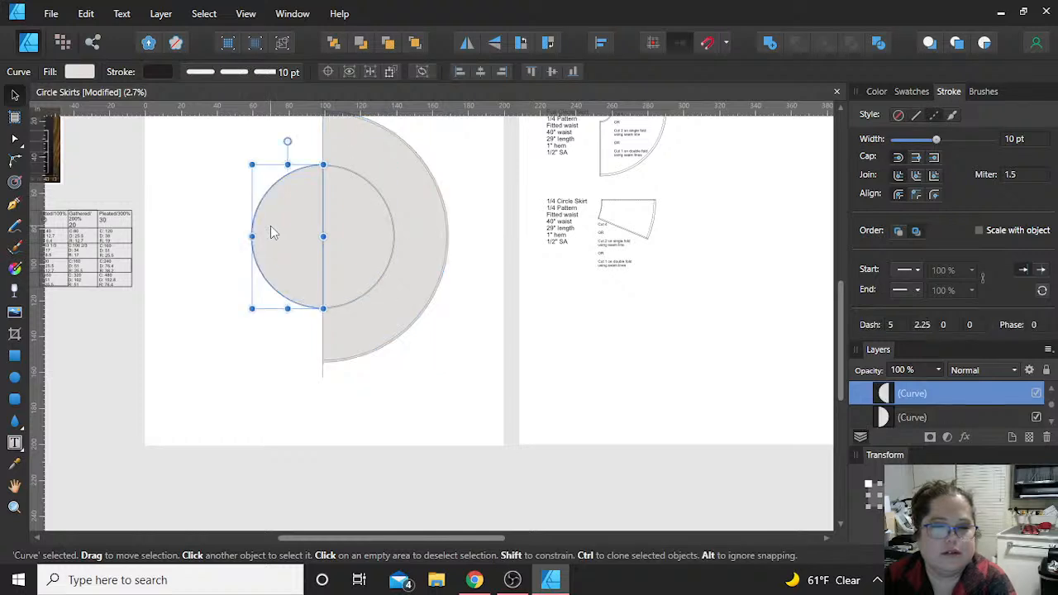
{"action": "key", "text": "Delete"}
{"action": "left_click", "coordinate": [205, 421]}
Step: Draw a straight horizontal line with the Pen tool across the middle of the half circles, extending past both sides
{"action": "scroll", "coordinate": [410, 330], "scroll_direction": "up", "scroll_amount": 3}
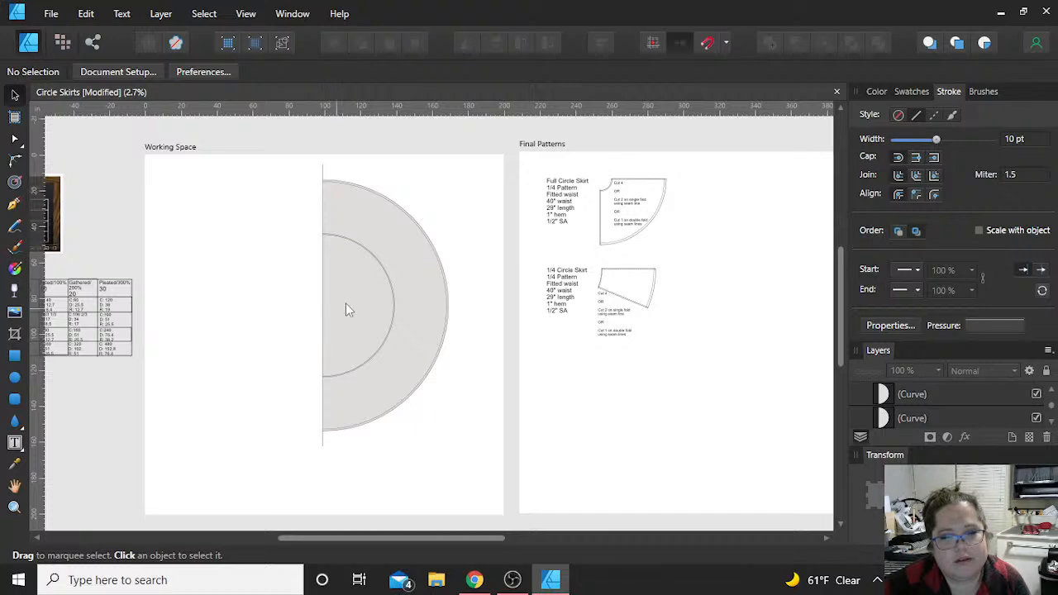
{"action": "scroll", "coordinate": [264, 354], "scroll_direction": "left", "scroll_amount": 5}
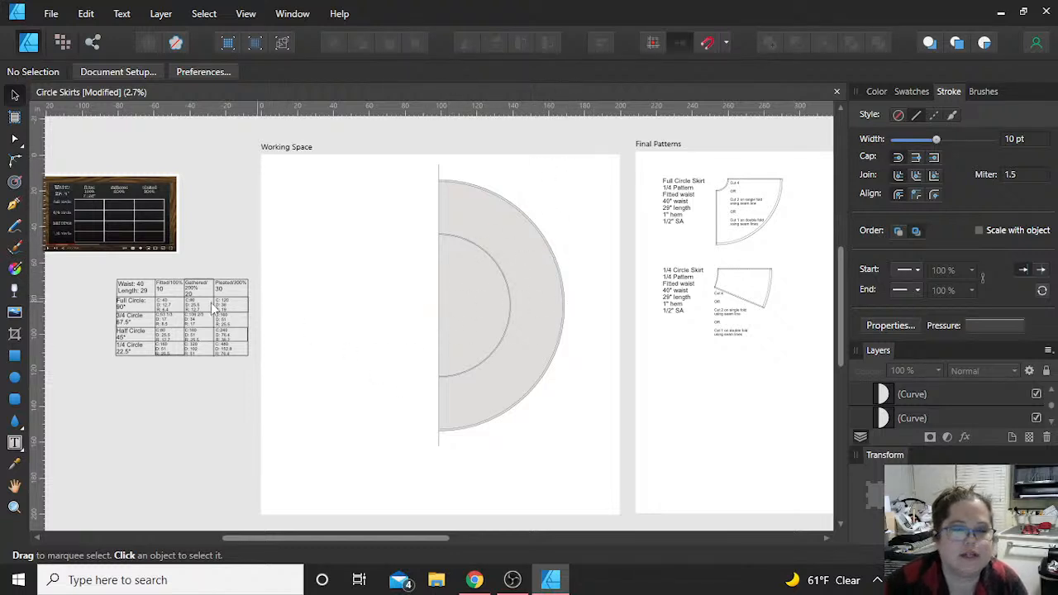
{"action": "left_click", "coordinate": [14, 205]}
{"action": "left_click", "coordinate": [385, 310]}
{"action": "left_click", "coordinate": [589, 310]}
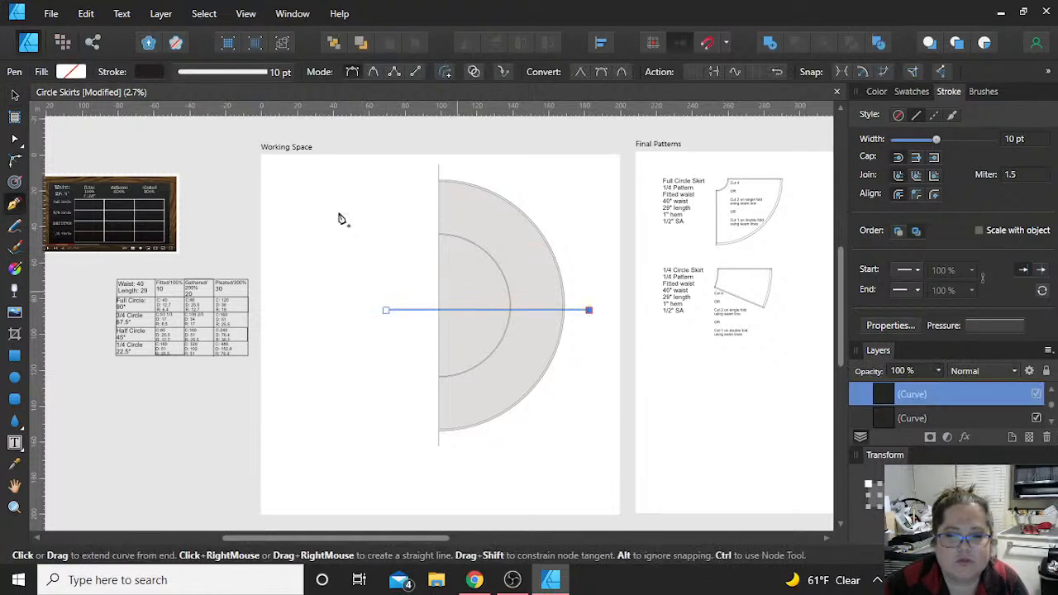
{"action": "key", "text": "v"}
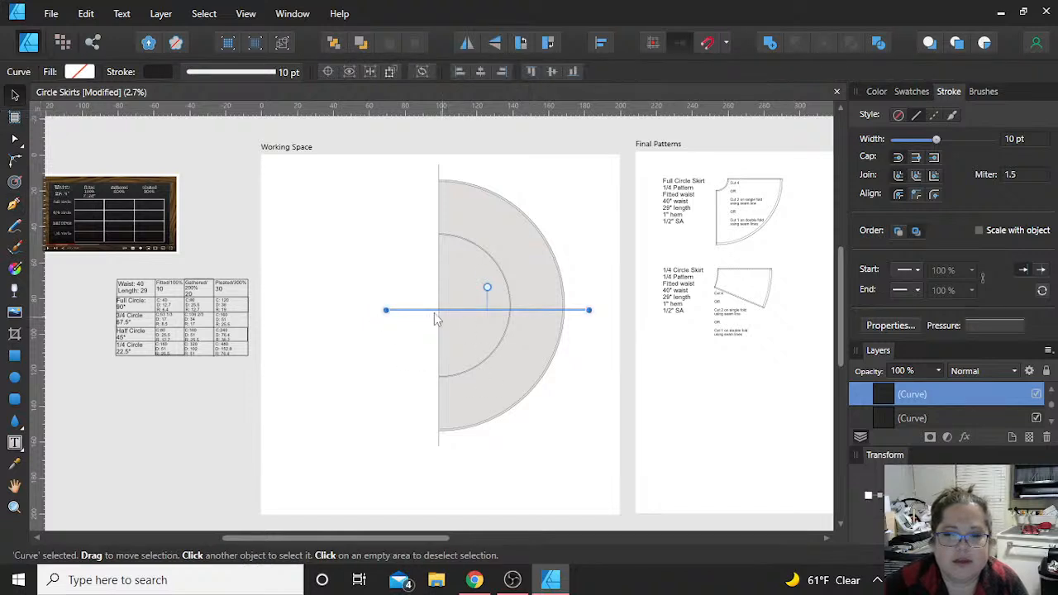
Step: Align the horizontal line, vertical line and half circles on their vertical centers, undoing the horizontal centering
{"action": "left_click", "coordinate": [373, 184]}
{"action": "left_click_drag", "start_coordinate": [357, 170], "coordinate": [598, 485]}
{"action": "left_click", "coordinate": [437, 449], "text": "shift"}
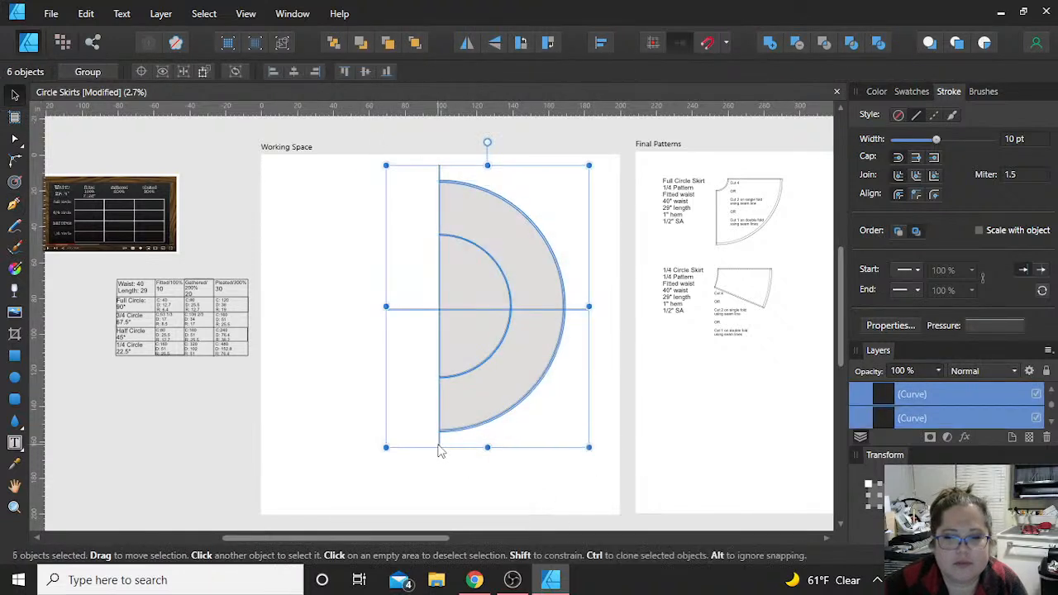
{"action": "left_click", "coordinate": [294, 72]}
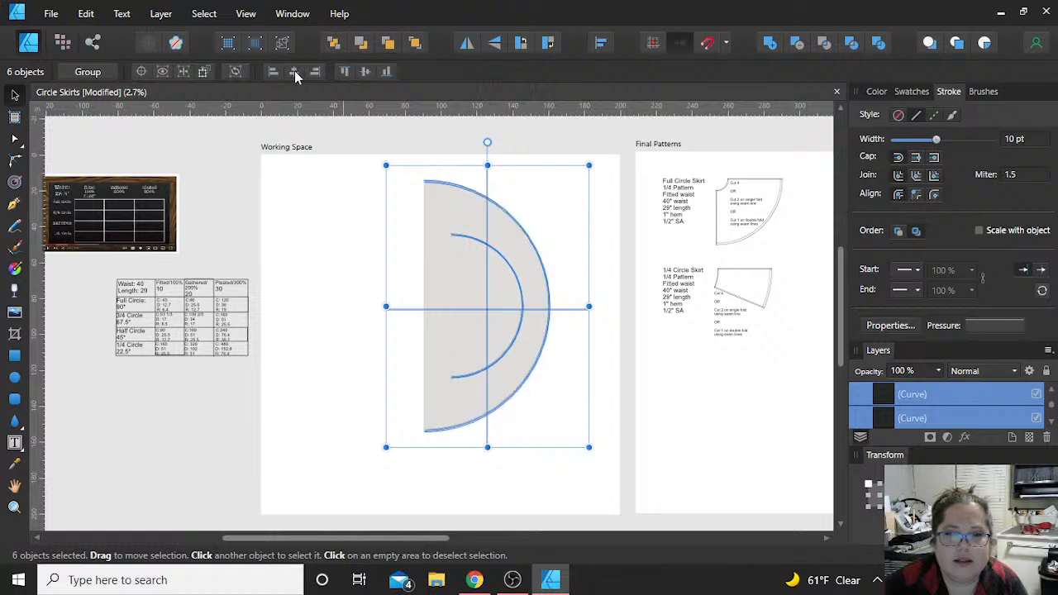
{"action": "key", "text": "ctrl+z"}
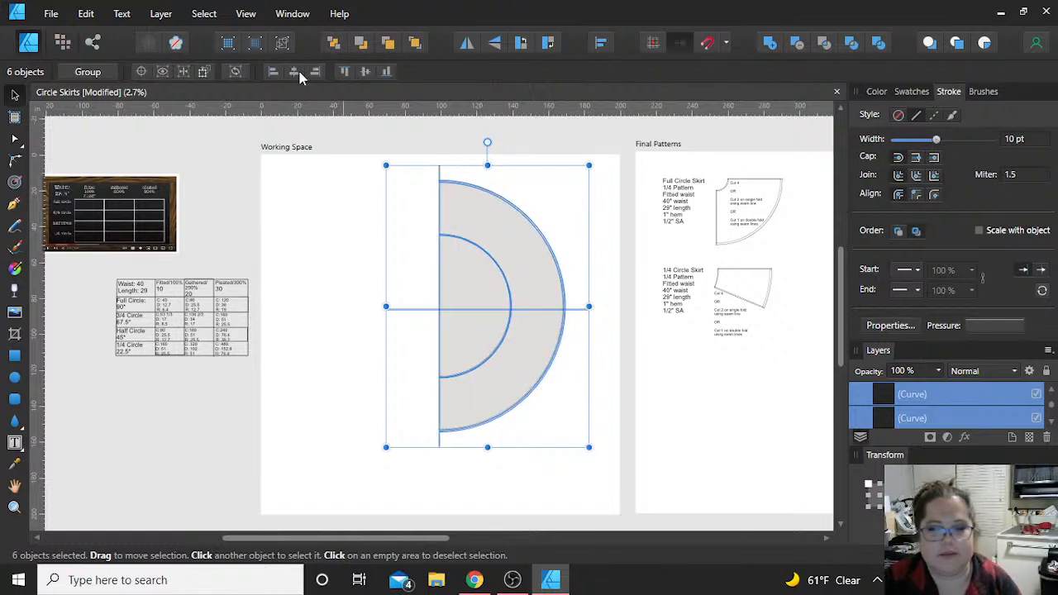
{"action": "left_click", "coordinate": [324, 403]}
Step: Try to rotate the horizontal line into a diagonal guide across the half circles, and delete it
{"action": "left_click", "coordinate": [423, 307]}
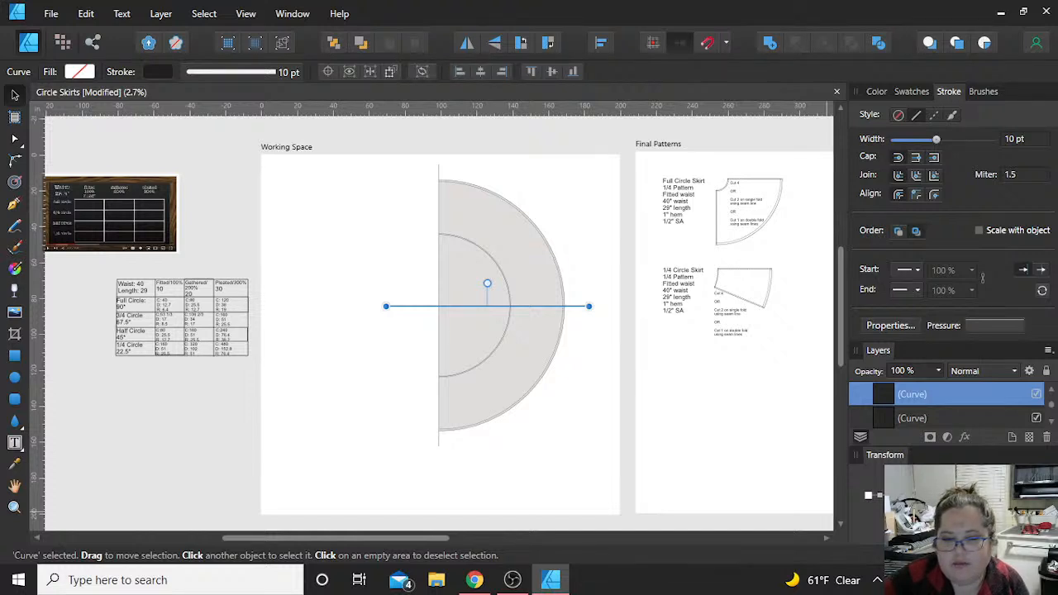
{"action": "key", "text": "Return"}
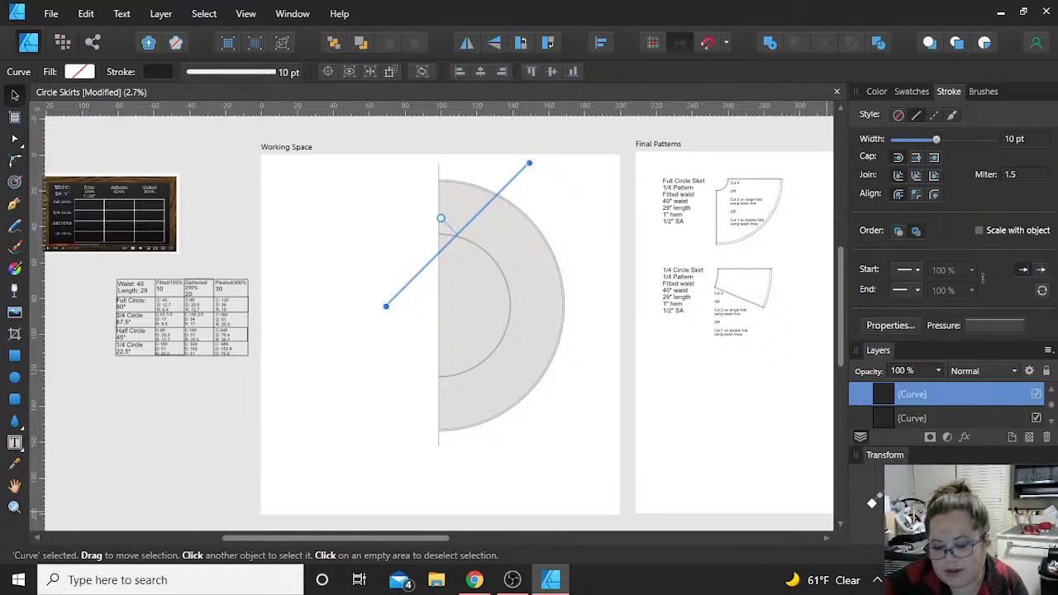
{"action": "key", "text": "Return"}
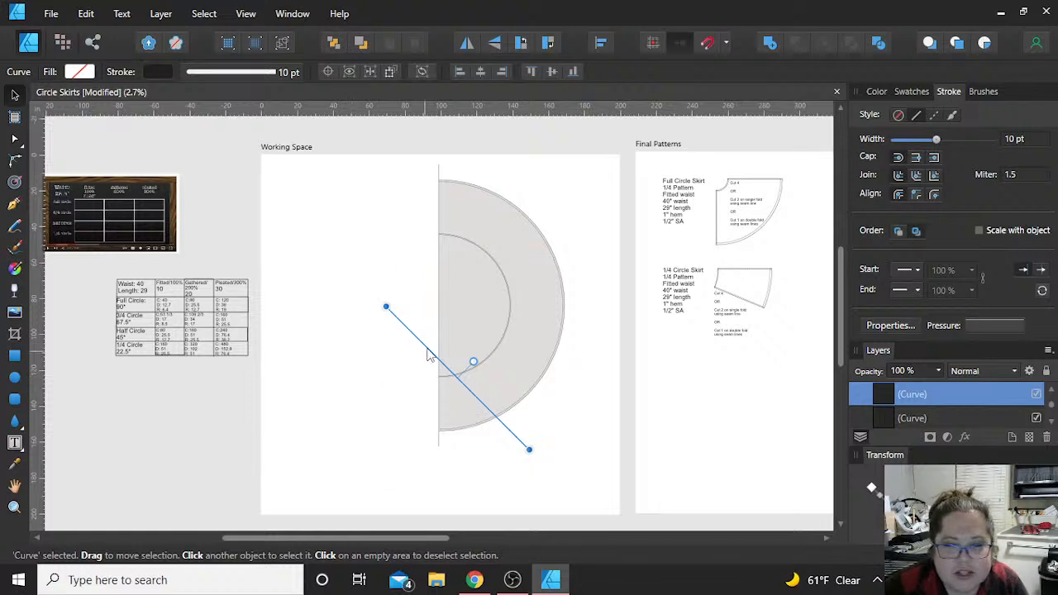
{"action": "left_click_drag", "start_coordinate": [428, 355], "coordinate": [449, 303]}
{"action": "scroll", "coordinate": [442, 323], "scroll_direction": "up", "scroll_amount": 3}
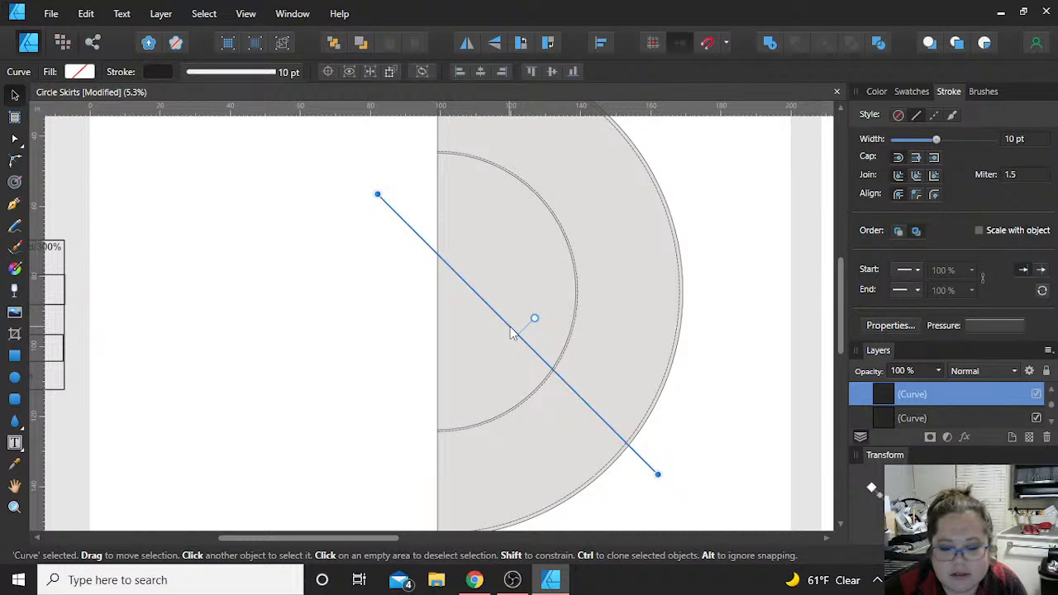
{"action": "key", "text": "Delete"}
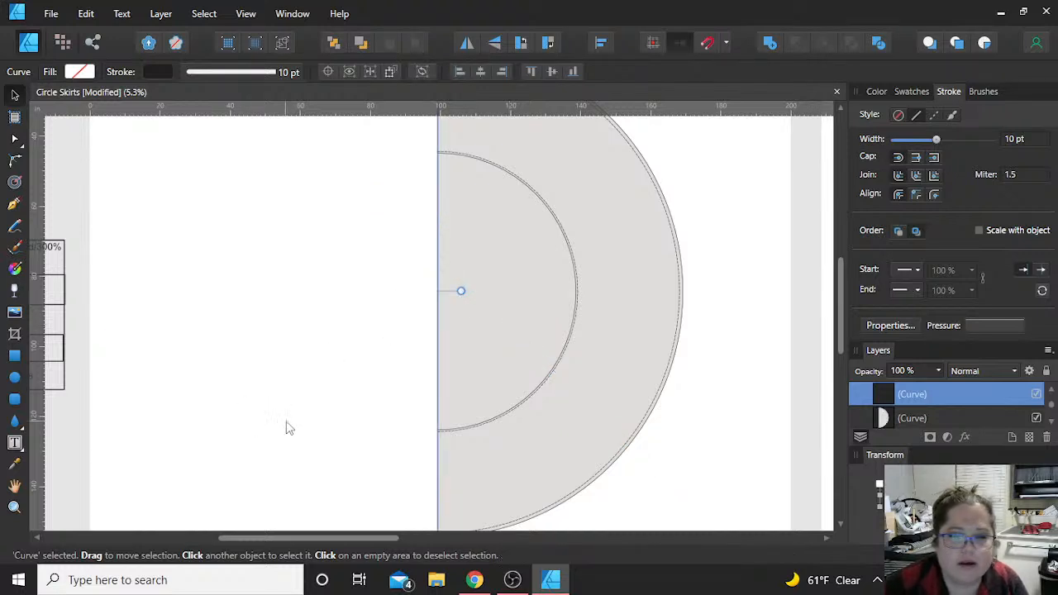
Step: Draw a short straight vertical line with the Pen tool in the empty area left of the half circles, discarding the stray curve
{"action": "left_click", "coordinate": [287, 427]}
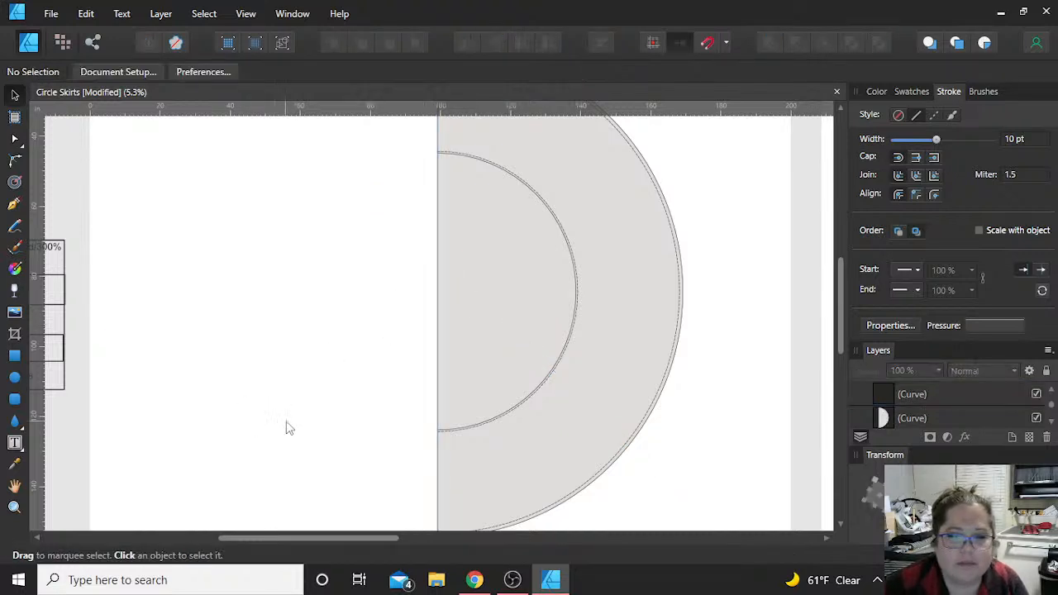
{"action": "left_click", "coordinate": [16, 205]}
{"action": "left_click_drag", "start_coordinate": [322, 269], "coordinate": [405, 404]}
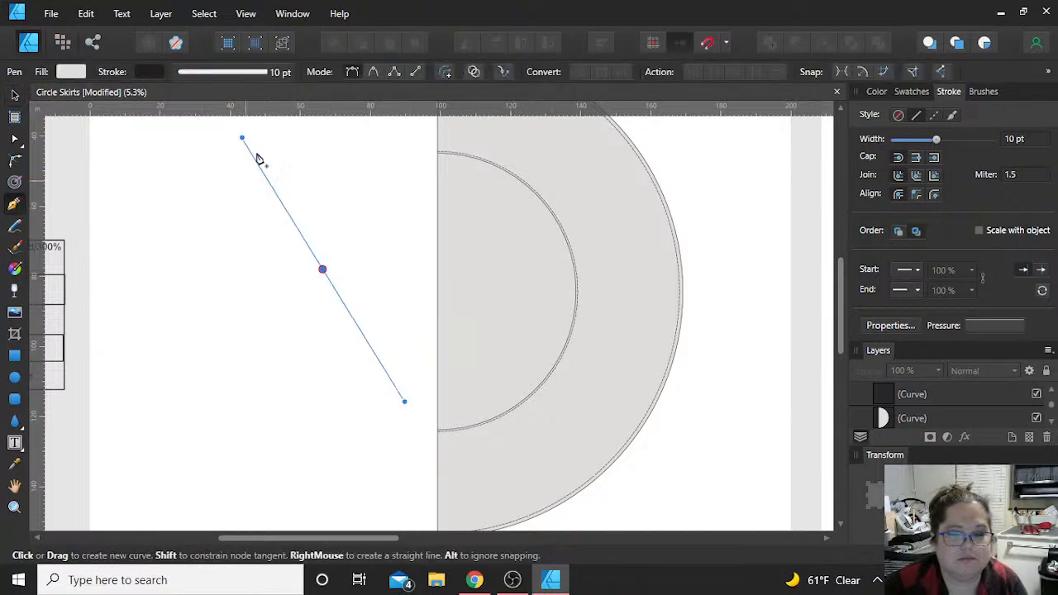
{"action": "left_click", "coordinate": [213, 158]}
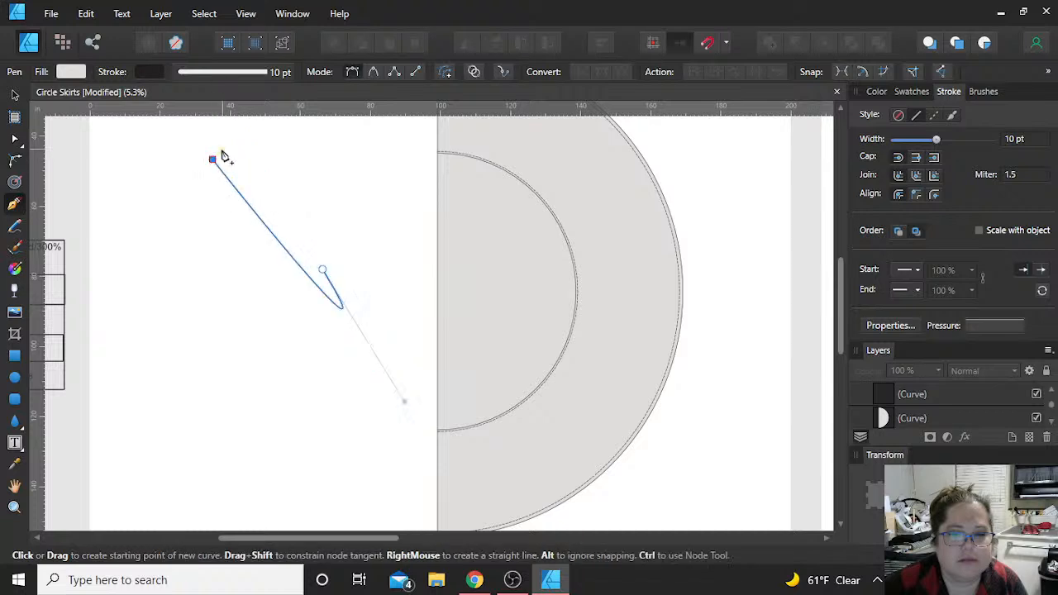
{"action": "key", "text": "Escape"}
{"action": "left_click", "coordinate": [222, 149]}
{"action": "left_click", "coordinate": [221, 258]}
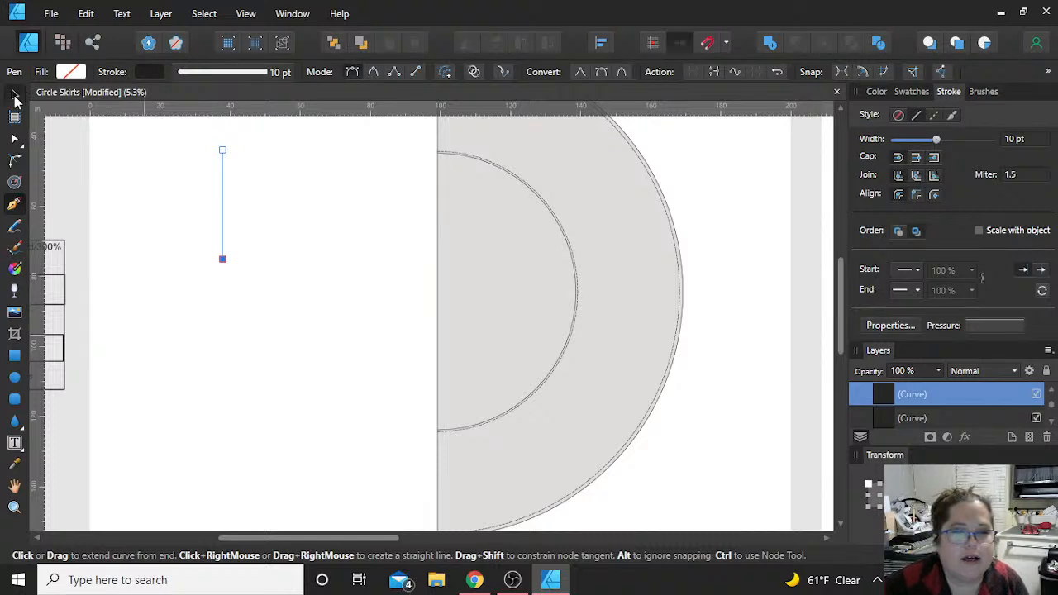
{"action": "key", "text": "v"}
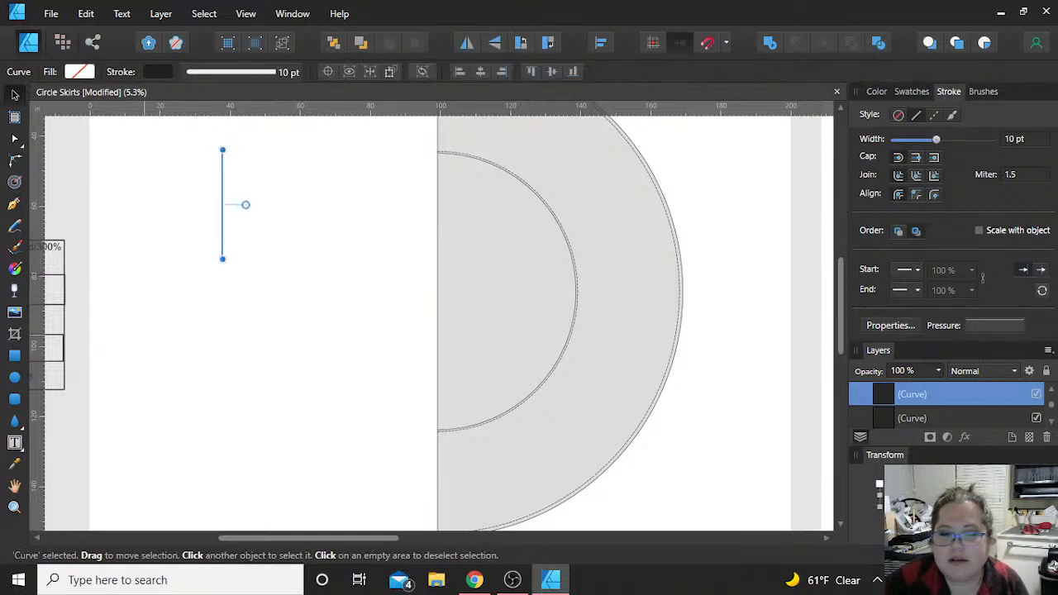
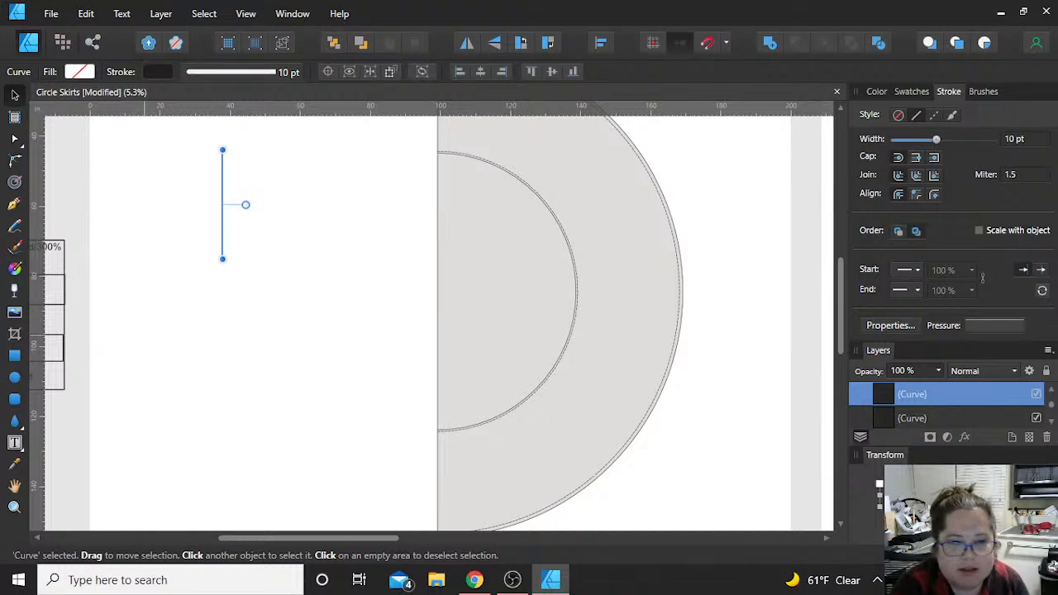
Step: Lengthen the short vertical line beside the half circles and rotate it about 45 degrees into a diagonal
{"action": "scroll", "coordinate": [297, 366], "scroll_direction": "down", "scroll_amount": 1}
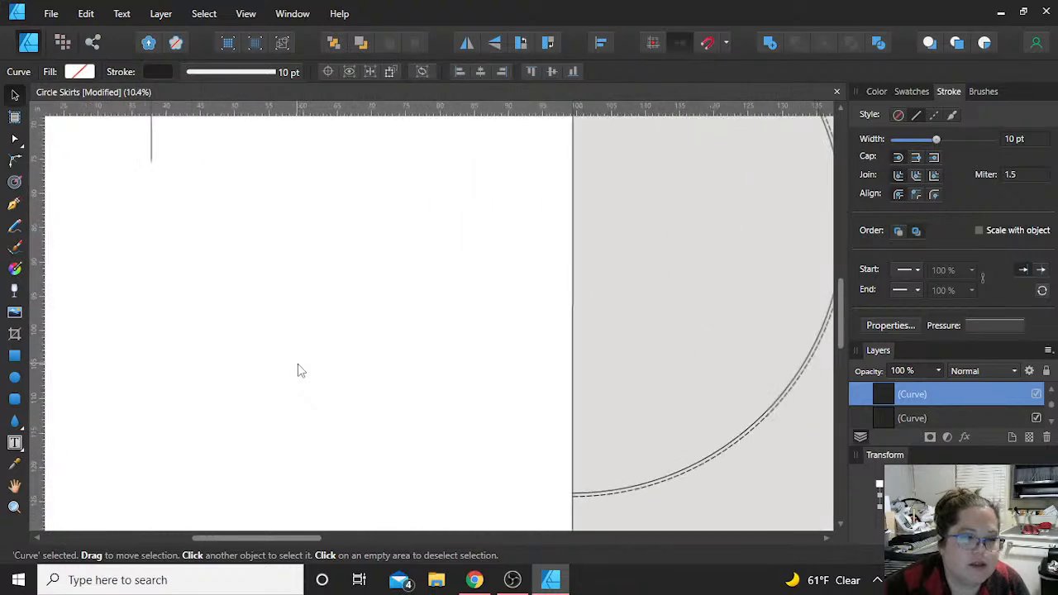
{"action": "scroll", "coordinate": [298, 369], "scroll_direction": "down", "scroll_amount": 1}
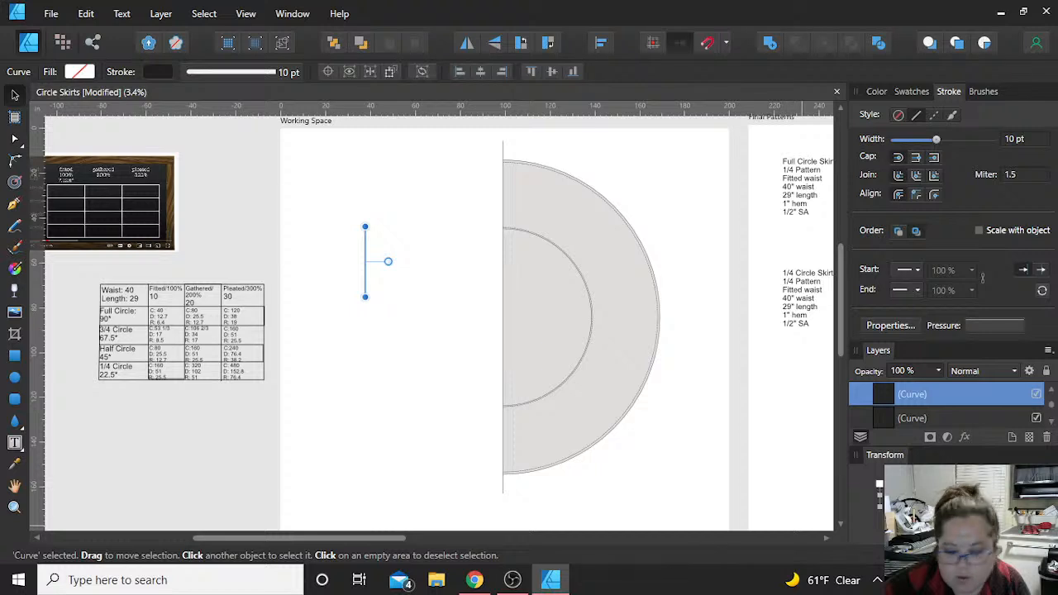
{"action": "key", "text": "Return"}
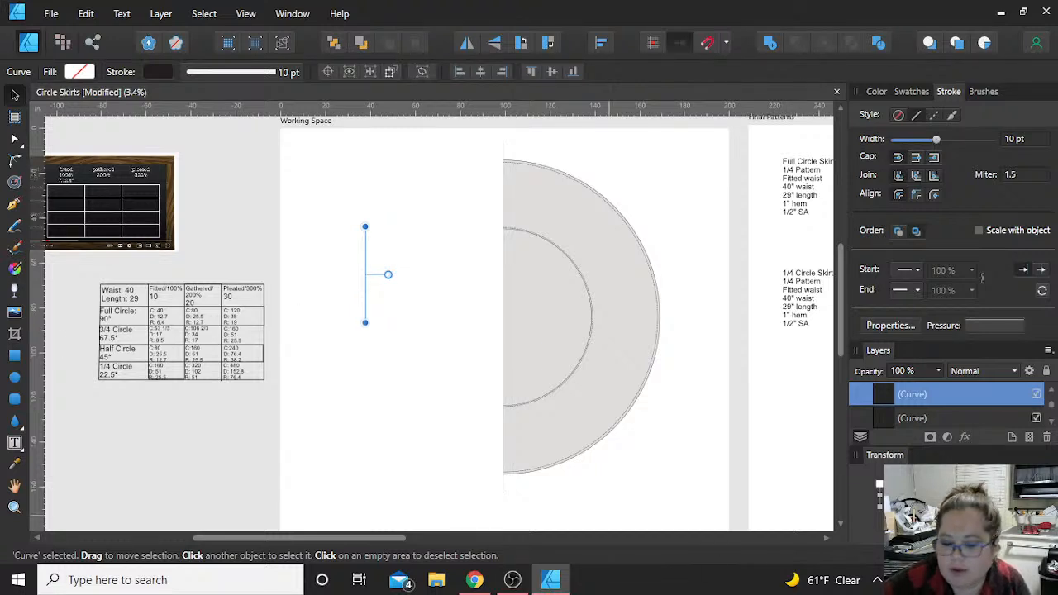
{"action": "key", "text": "Return"}
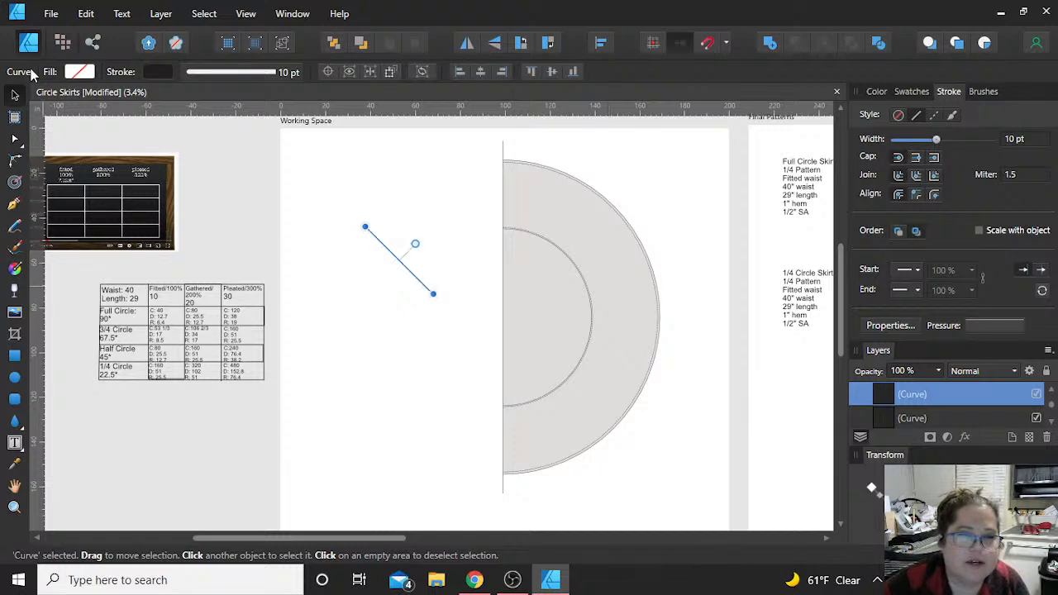
Step: Move the diagonal line across the lower part of the half circles, with its lower end on the solid outer hem curve
{"action": "left_click_drag", "start_coordinate": [401, 259], "coordinate": [567, 396]}
{"action": "scroll", "coordinate": [567, 397], "scroll_direction": "up", "scroll_amount": 1}
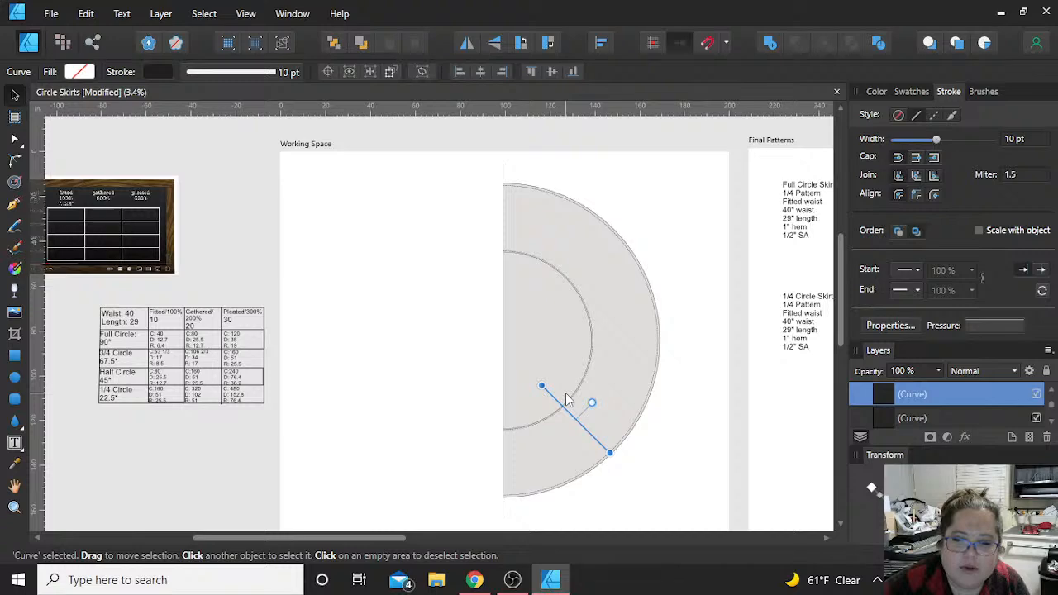
{"action": "scroll", "coordinate": [567, 399], "scroll_direction": "up", "scroll_amount": 4}
{"action": "scroll", "coordinate": [567, 389], "scroll_direction": "down", "scroll_amount": 3}
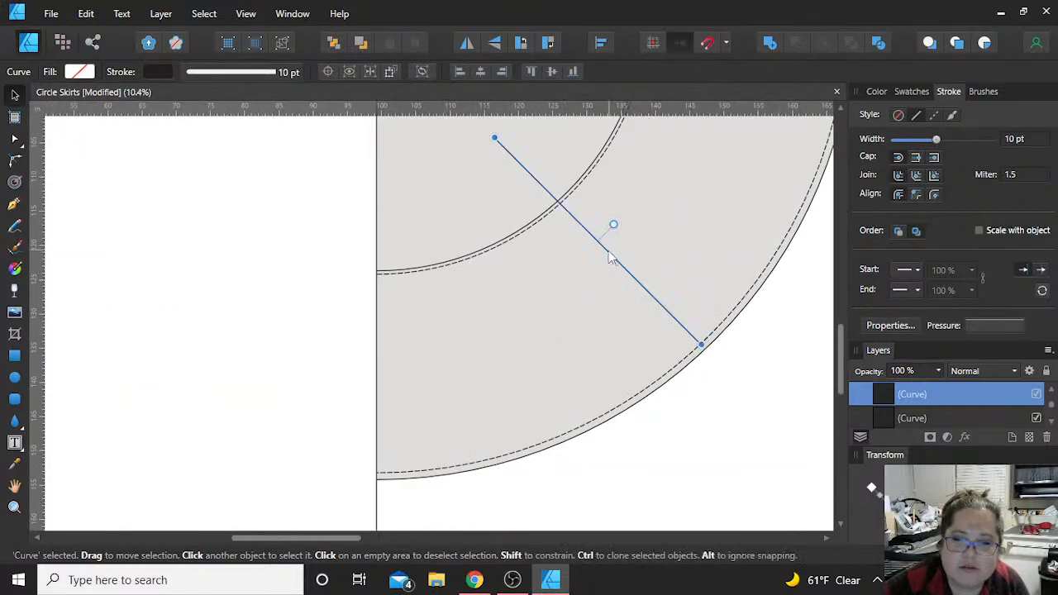
{"action": "left_click_drag", "start_coordinate": [611, 256], "coordinate": [495, 347]}
{"action": "scroll", "coordinate": [494, 345], "scroll_direction": "up", "scroll_amount": 2}
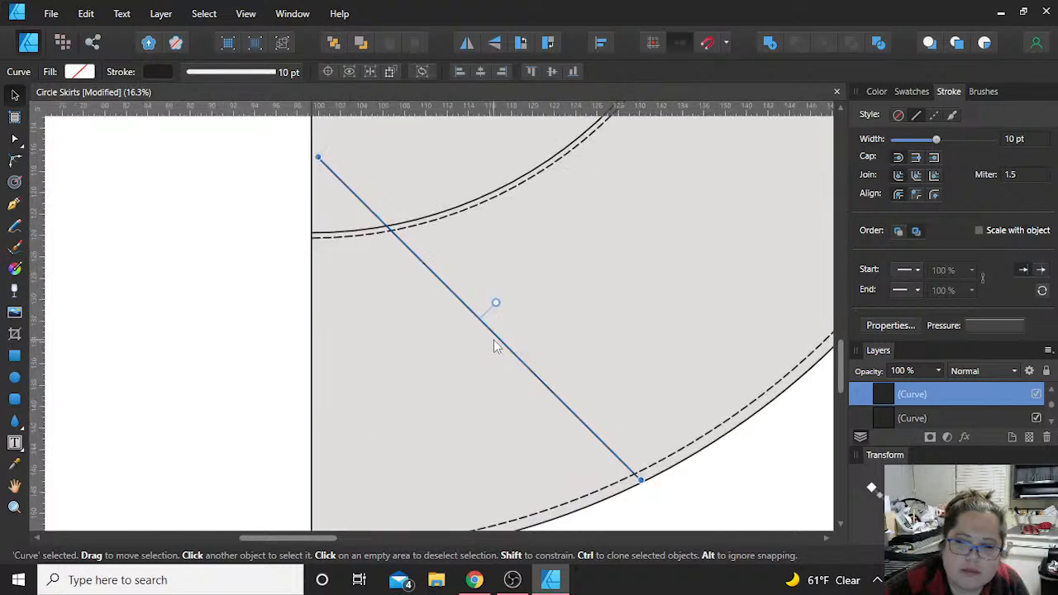
{"action": "scroll", "coordinate": [494, 346], "scroll_direction": "up", "scroll_amount": 1}
{"action": "left_click_drag", "start_coordinate": [513, 350], "coordinate": [521, 352]}
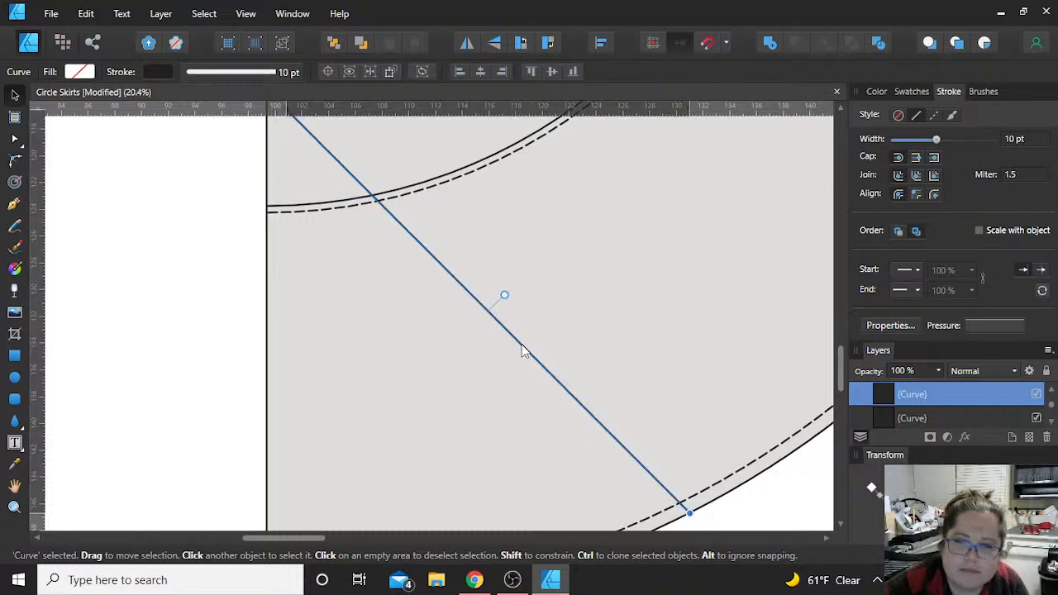
{"action": "scroll", "coordinate": [521, 351], "scroll_direction": "down", "scroll_amount": 2}
{"action": "scroll", "coordinate": [521, 352], "scroll_direction": "down", "scroll_amount": 1}
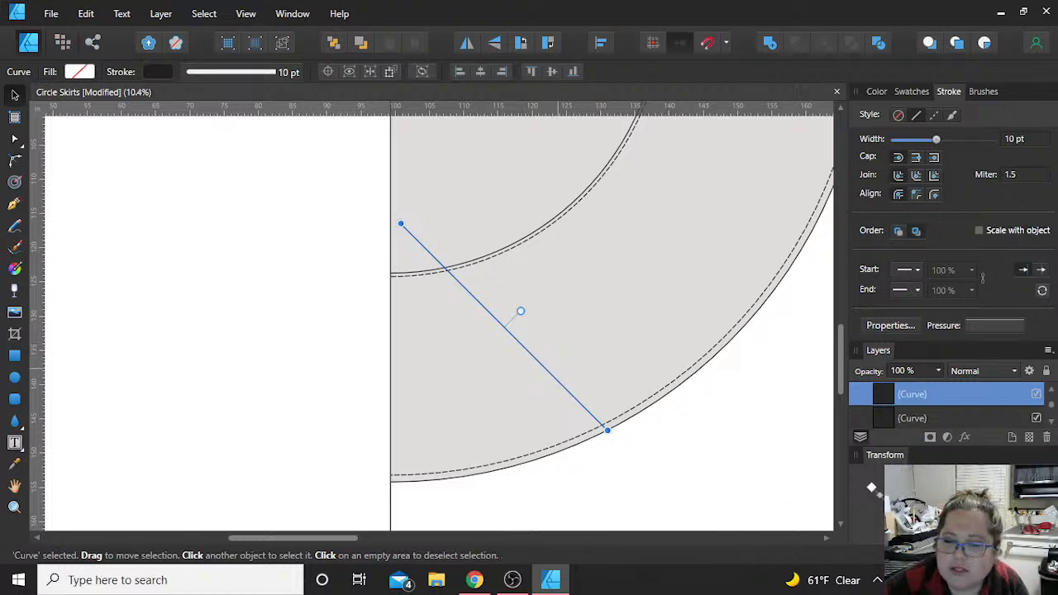
Step: Rotate the diagonal line to slope the opposite way and move it across the upper waist and hem curves
{"action": "key", "text": "Return"}
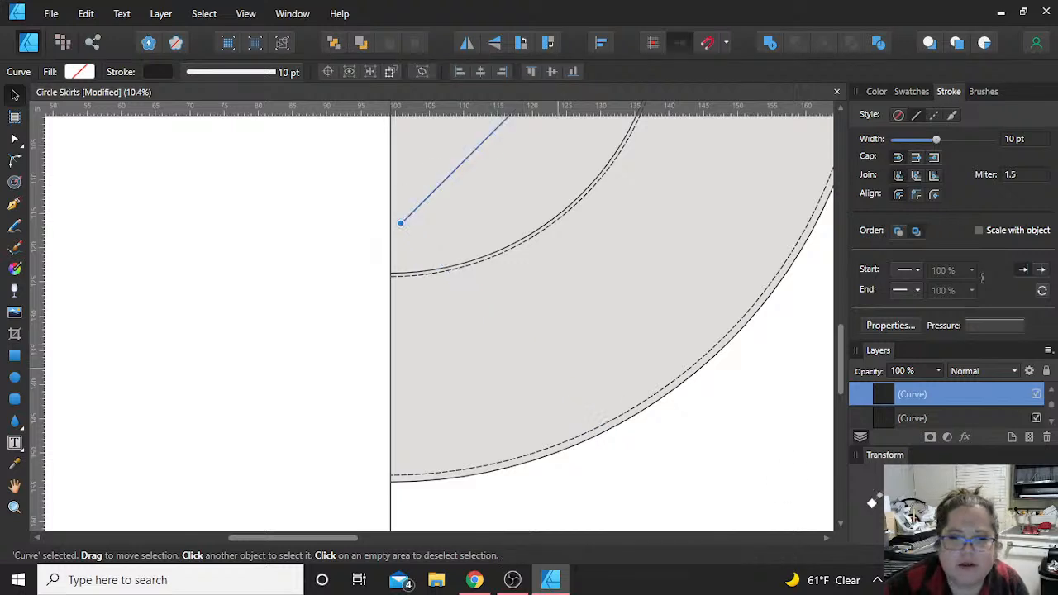
{"action": "scroll", "coordinate": [803, 405], "scroll_direction": "up", "scroll_amount": 8}
{"action": "left_click_drag", "start_coordinate": [527, 447], "coordinate": [614, 131]}
{"action": "scroll", "coordinate": [593, 205], "scroll_direction": "up", "scroll_amount": 5}
{"action": "left_click_drag", "start_coordinate": [614, 319], "coordinate": [552, 213]}
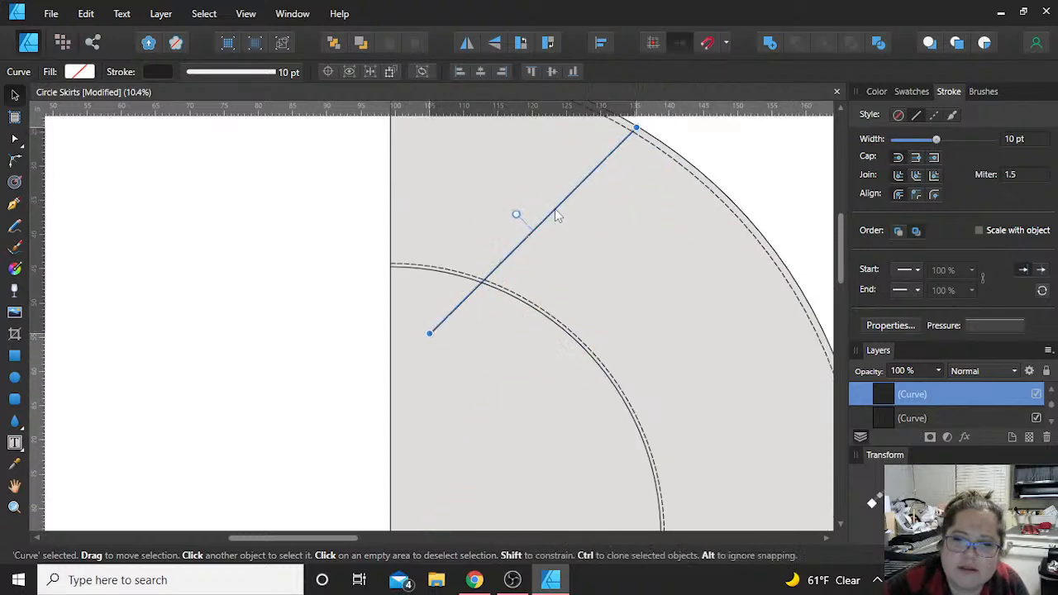
{"action": "scroll", "coordinate": [554, 208], "scroll_direction": "up", "scroll_amount": 1}
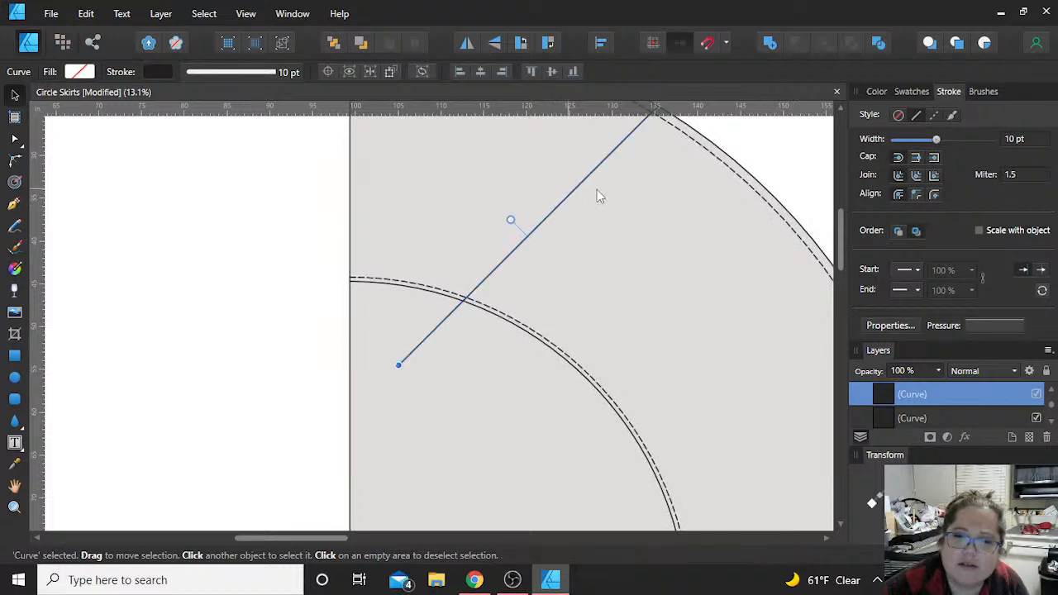
{"action": "scroll", "coordinate": [579, 199], "scroll_direction": "up", "scroll_amount": 3}
{"action": "left_click_drag", "start_coordinate": [594, 263], "coordinate": [540, 232]}
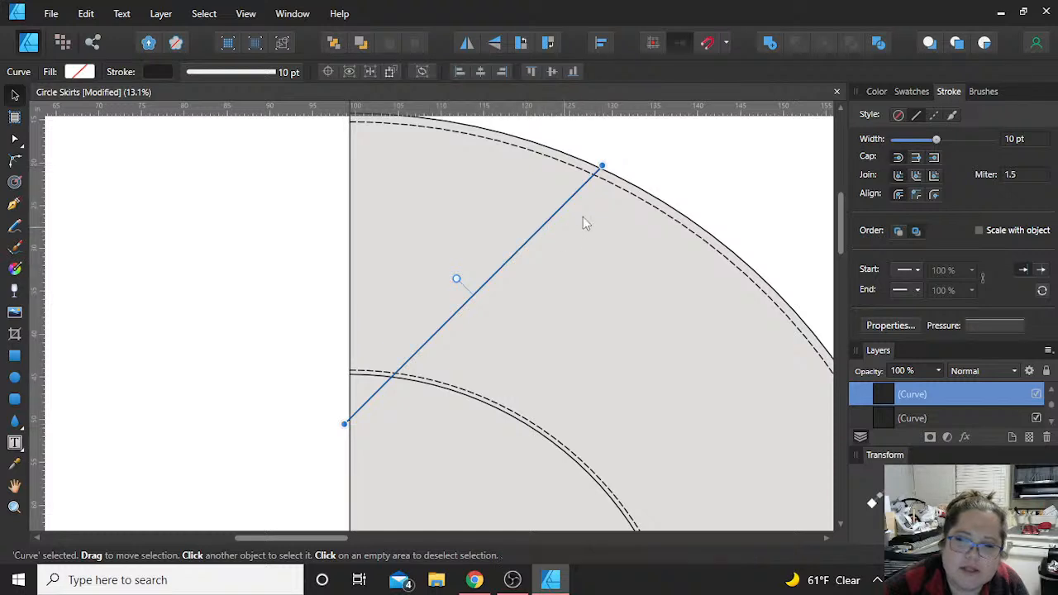
Step: Fine-tune the diagonal line's position so its upper end lands on the solid outer hem curve
{"action": "key", "text": "alt"}
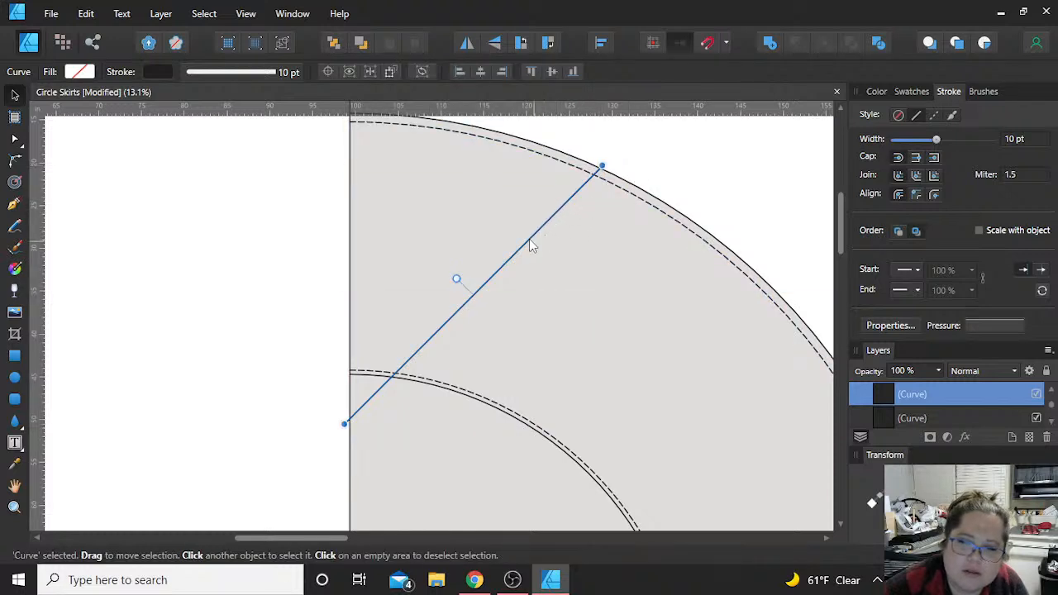
{"action": "left_click_drag", "start_coordinate": [537, 246], "coordinate": [539, 258]}
{"action": "scroll", "coordinate": [538, 257], "scroll_direction": "up", "scroll_amount": 5}
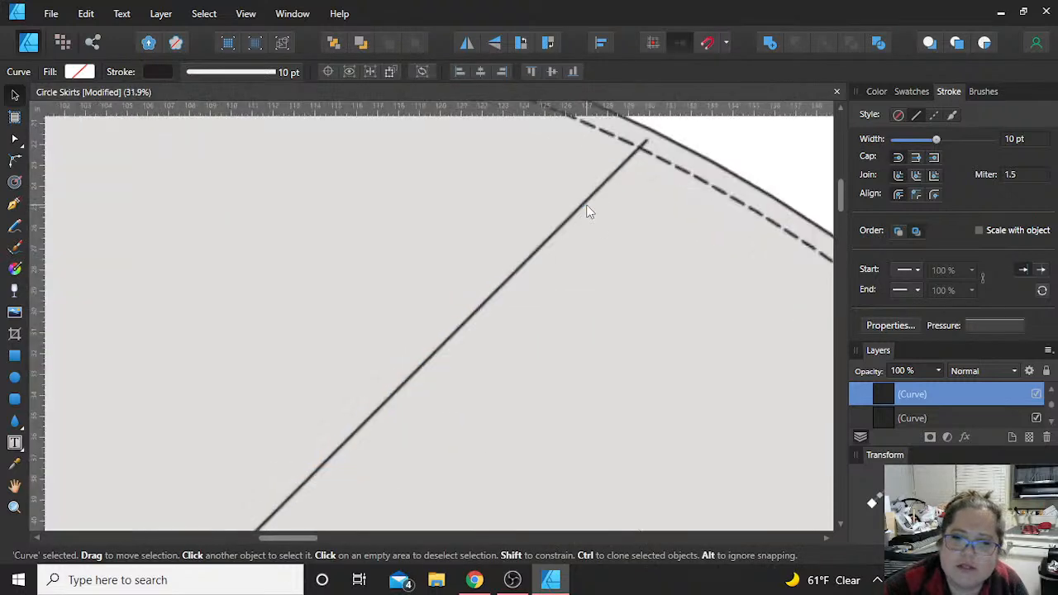
{"action": "left_click_drag", "start_coordinate": [637, 249], "coordinate": [642, 237]}
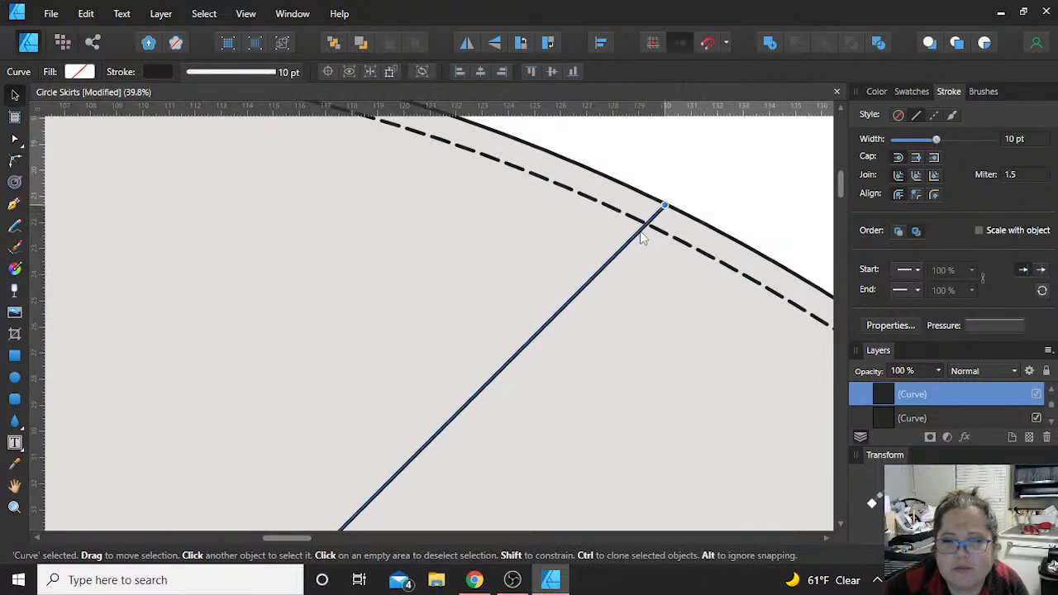
Step: Shift the diagonal line slightly so its lower end meets the vertical straight edge inside the waist curve
{"action": "scroll", "coordinate": [600, 256], "scroll_direction": "down", "scroll_amount": 3}
{"action": "scroll", "coordinate": [600, 257], "scroll_direction": "down", "scroll_amount": 1}
{"action": "scroll", "coordinate": [341, 338], "scroll_direction": "down", "scroll_amount": 3}
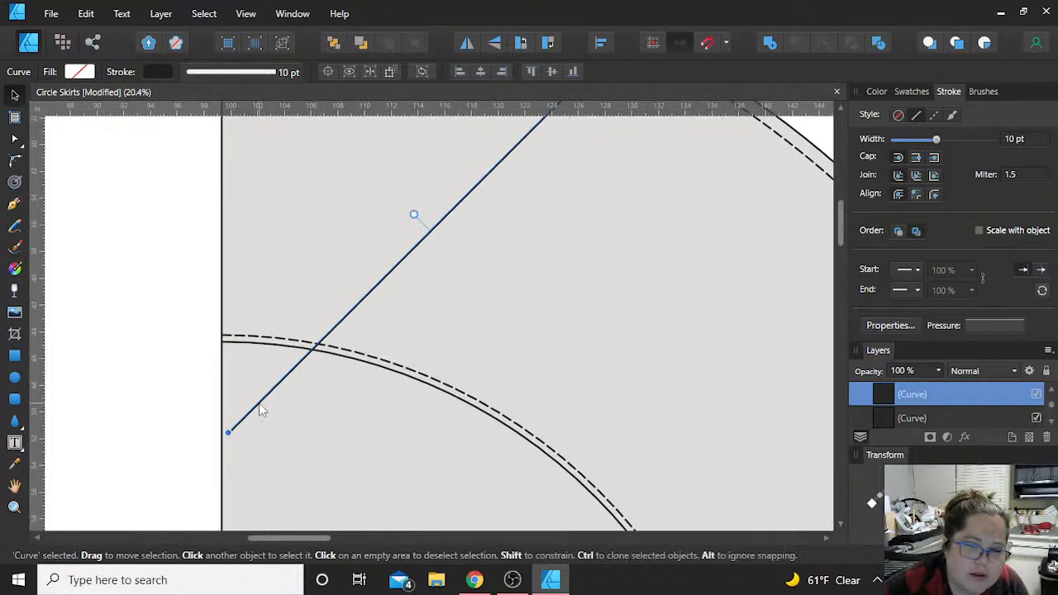
{"action": "left_click_drag", "start_coordinate": [258, 410], "coordinate": [253, 410]}
{"action": "scroll", "coordinate": [446, 308], "scroll_direction": "up", "scroll_amount": 3}
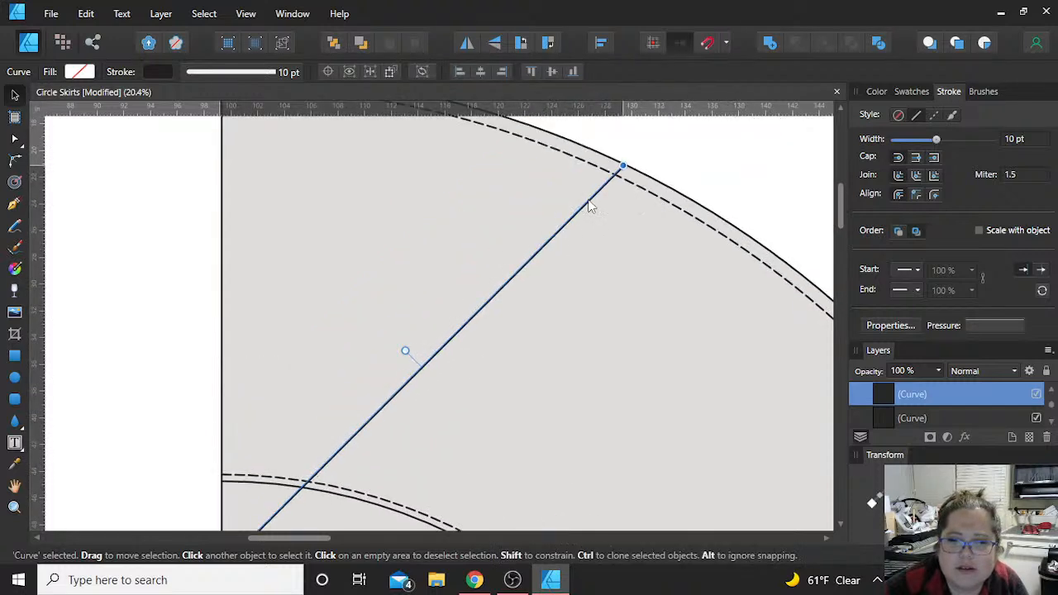
{"action": "scroll", "coordinate": [401, 334], "scroll_direction": "down", "scroll_amount": 2}
{"action": "scroll", "coordinate": [398, 337], "scroll_direction": "down", "scroll_amount": 1}
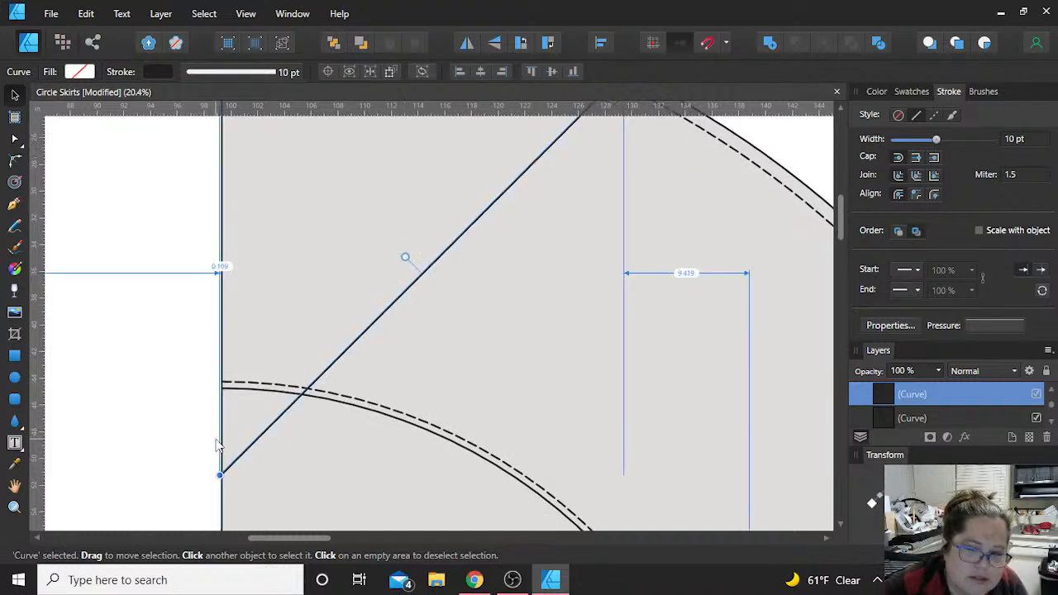
{"action": "left_click", "coordinate": [246, 417]}
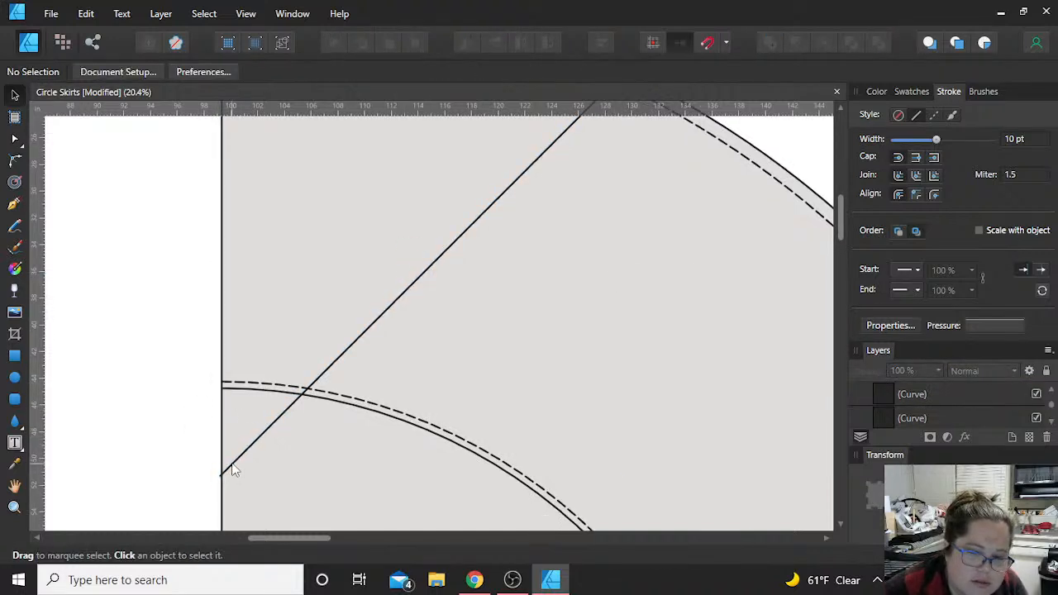
{"action": "left_click", "coordinate": [233, 468]}
{"action": "left_click_drag", "start_coordinate": [235, 463], "coordinate": [237, 463]}
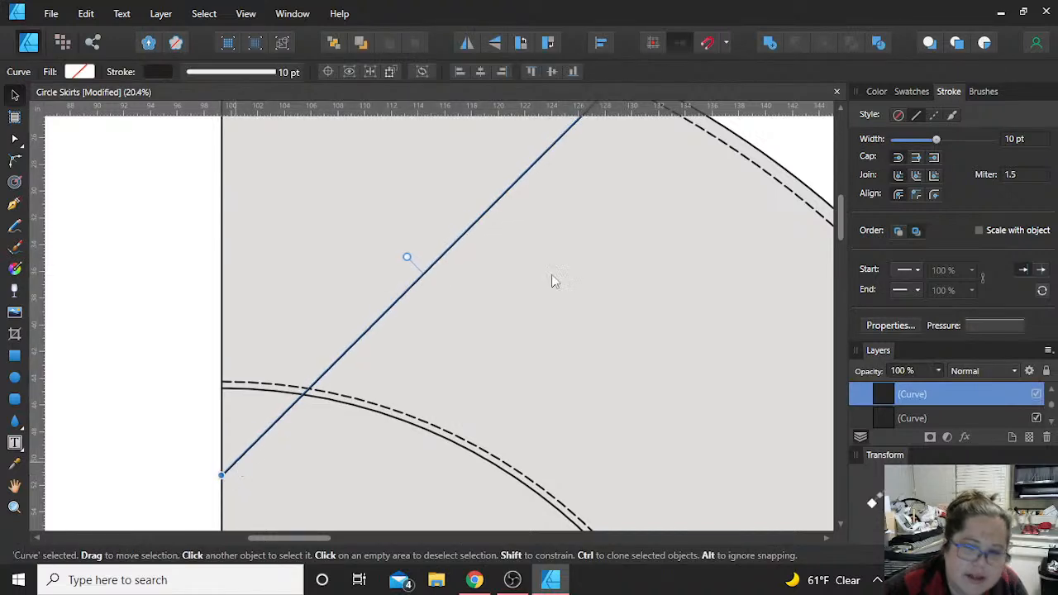
{"action": "scroll", "coordinate": [506, 291], "scroll_direction": "up", "scroll_amount": 3}
Step: Examine where the diagonal line meets the hem curve, waist curve and vertical edge, and look over the finished pattern pieces
{"action": "left_click", "coordinate": [704, 179]}
{"action": "scroll", "coordinate": [661, 198], "scroll_direction": "down", "scroll_amount": 3}
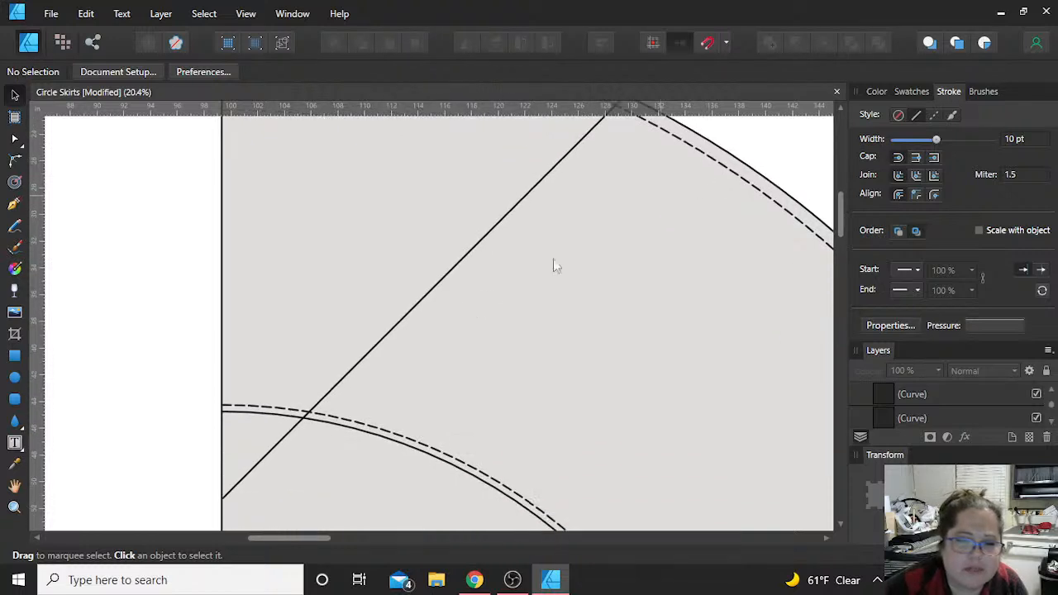
{"action": "scroll", "coordinate": [446, 307], "scroll_direction": "up", "scroll_amount": 2}
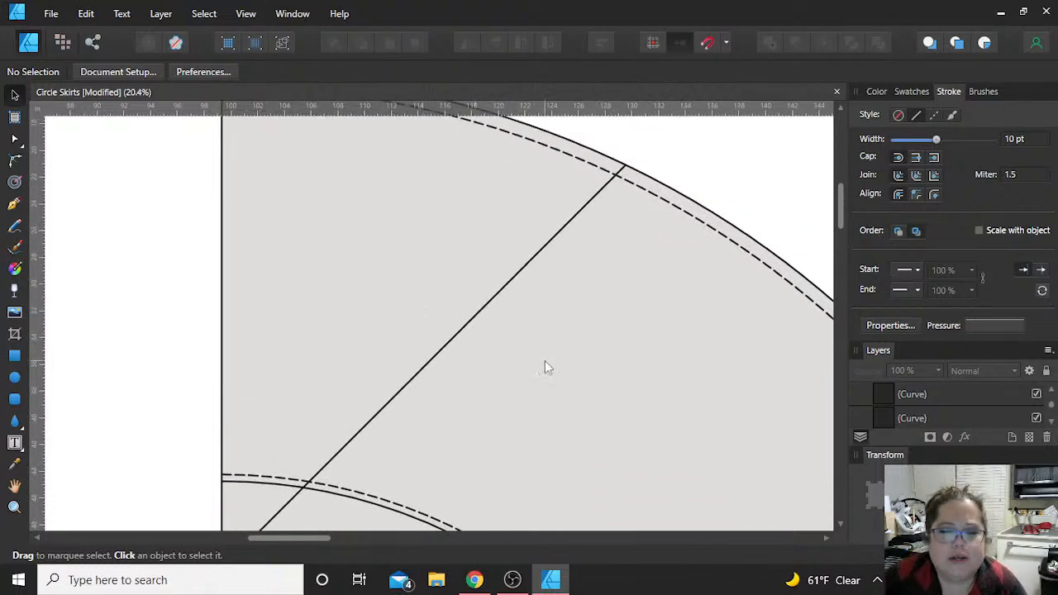
{"action": "scroll", "coordinate": [544, 361], "scroll_direction": "up", "scroll_amount": 1}
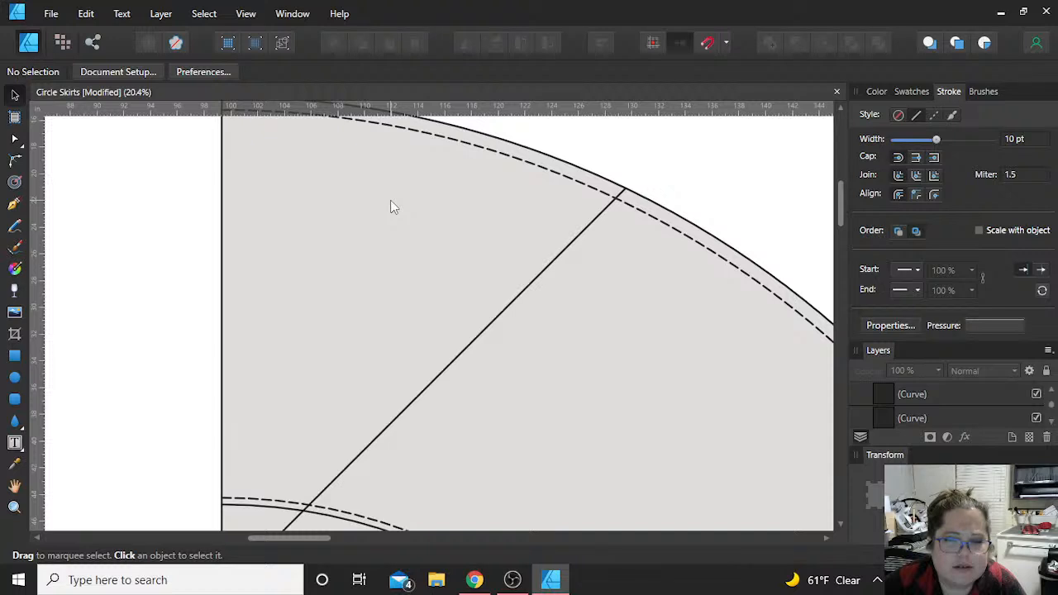
{"action": "scroll", "coordinate": [393, 206], "scroll_direction": "down", "scroll_amount": 2}
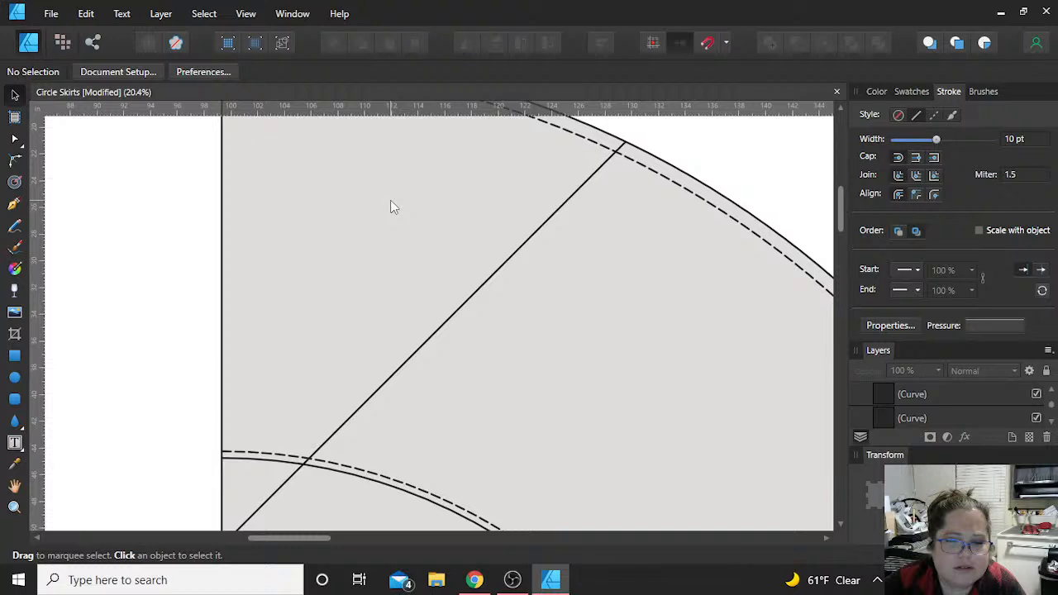
{"action": "scroll", "coordinate": [393, 207], "scroll_direction": "down", "scroll_amount": 6}
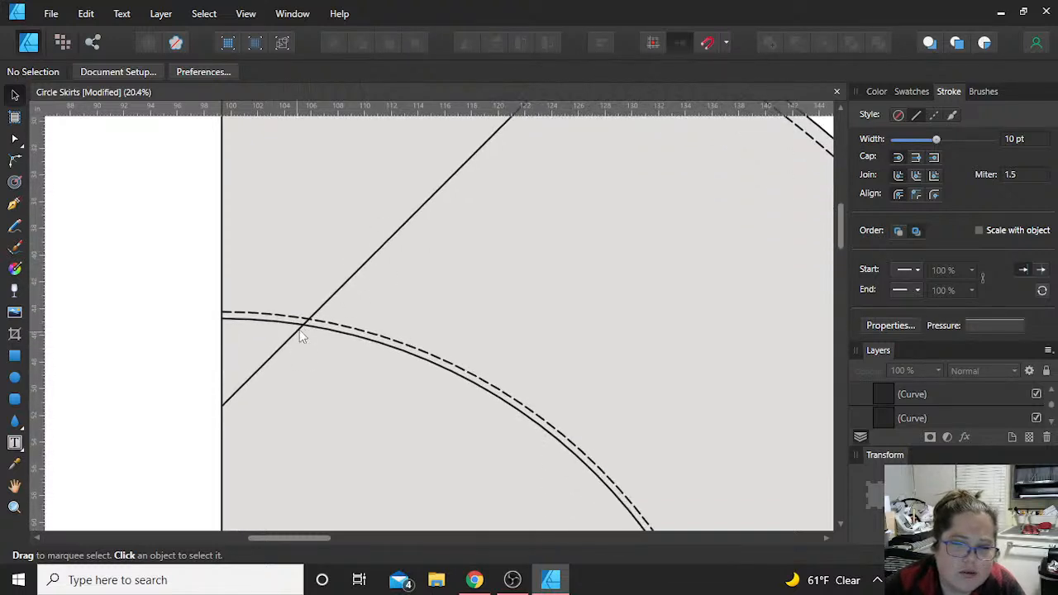
{"action": "left_click", "coordinate": [336, 298]}
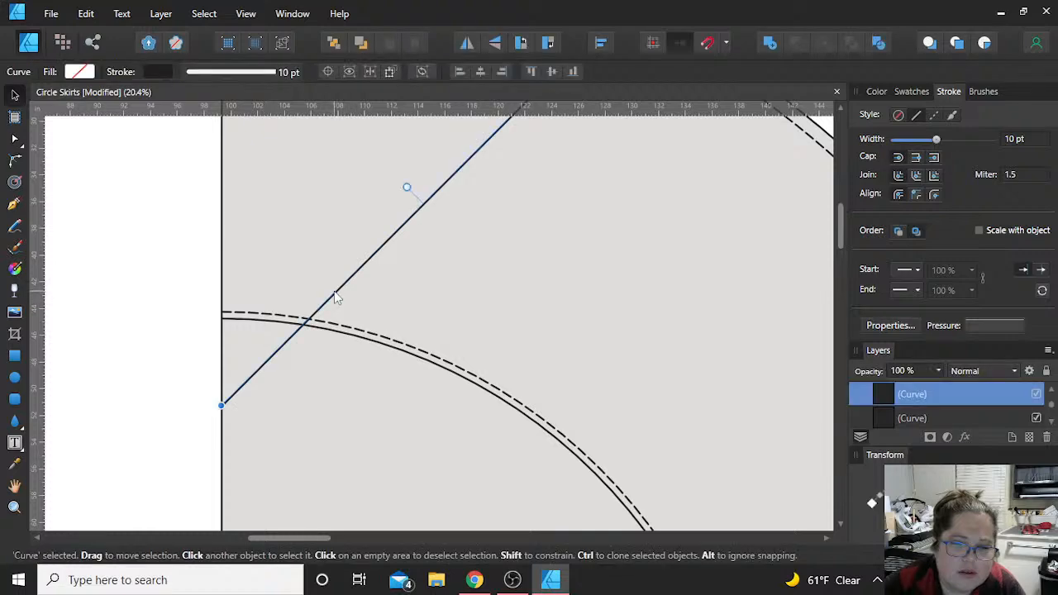
{"action": "scroll", "coordinate": [326, 327], "scroll_direction": "down", "scroll_amount": 5}
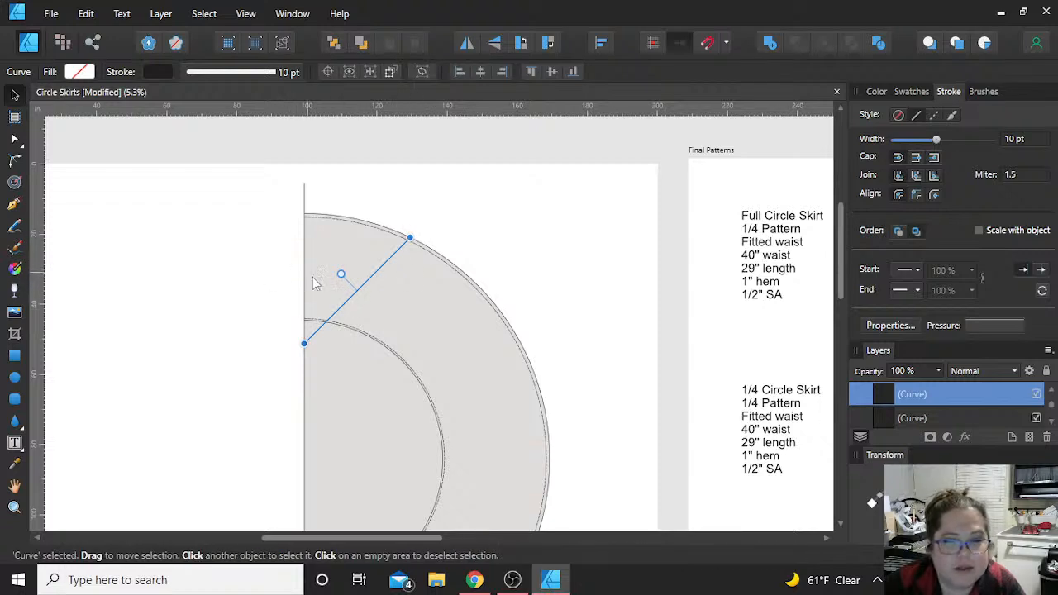
{"action": "left_click", "coordinate": [305, 205]}
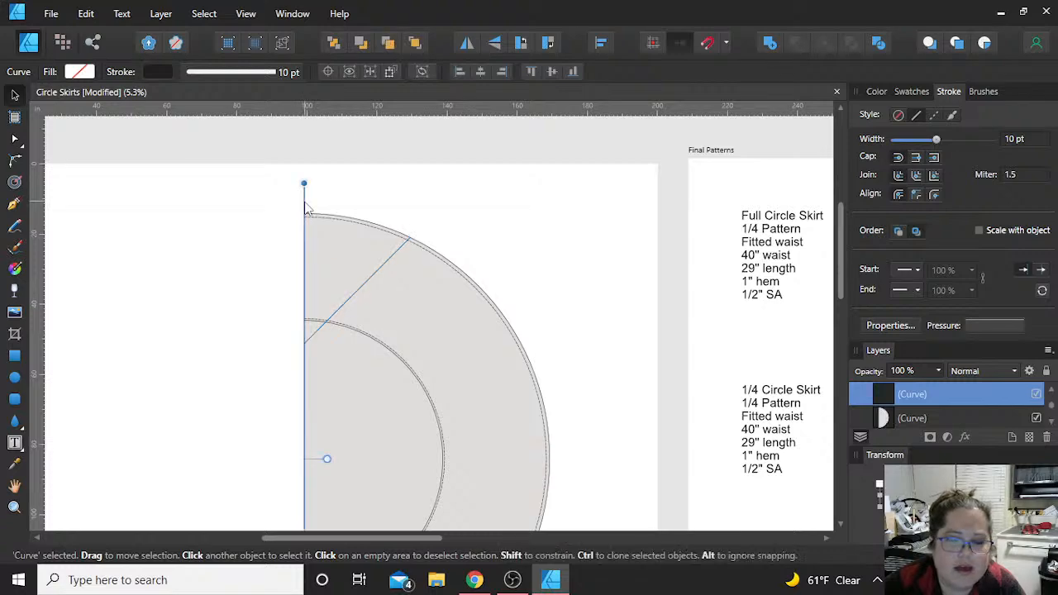
{"action": "key", "text": "ctrl+d"}
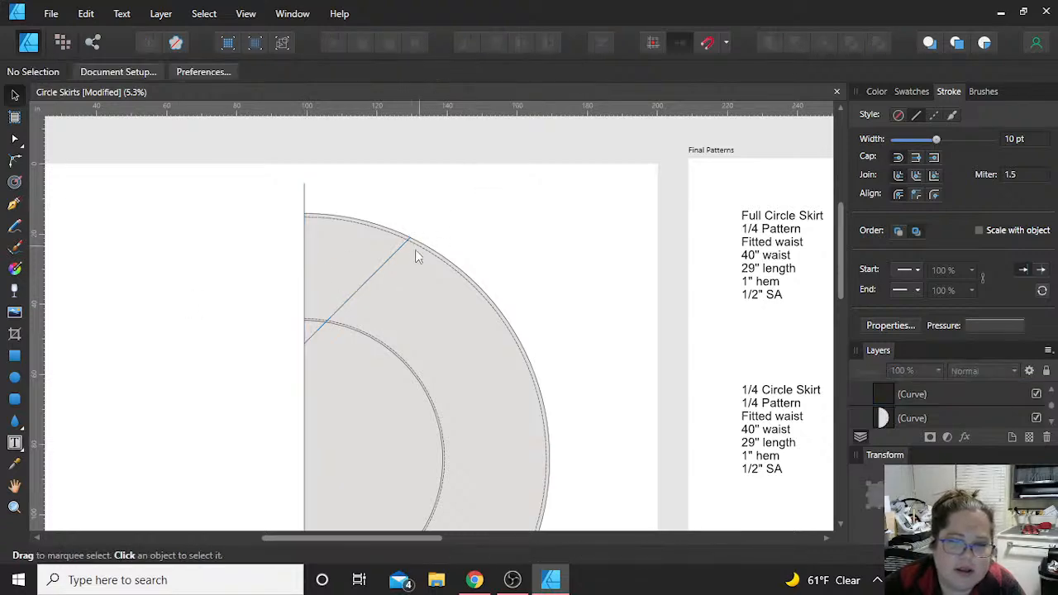
{"action": "scroll", "coordinate": [410, 255], "scroll_direction": "up", "scroll_amount": 5}
{"action": "scroll", "coordinate": [413, 262], "scroll_direction": "up", "scroll_amount": 2}
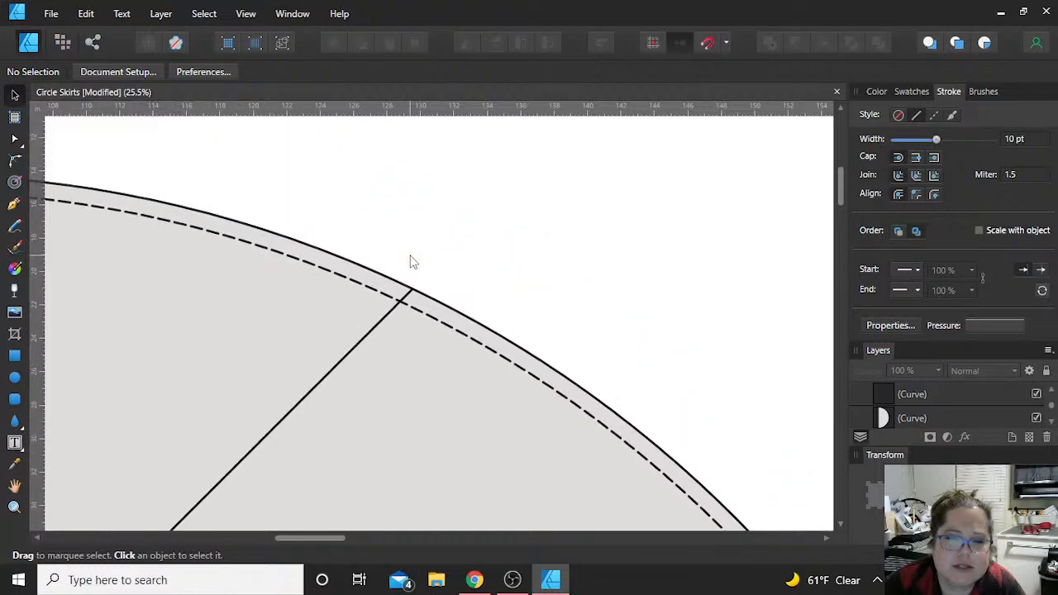
{"action": "scroll", "coordinate": [413, 262], "scroll_direction": "down", "scroll_amount": 6}
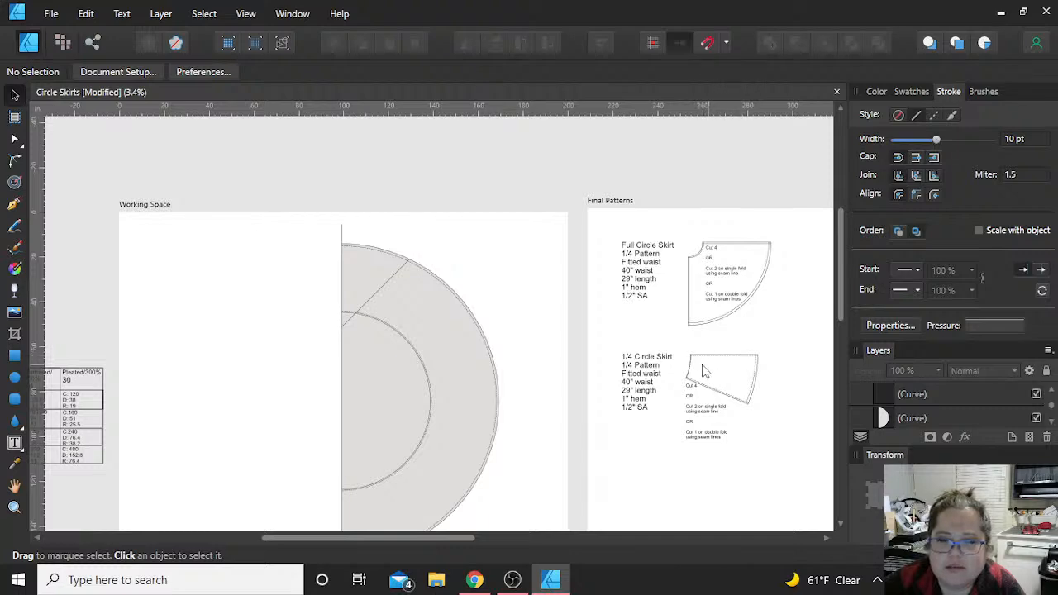
{"action": "scroll", "coordinate": [384, 276], "scroll_direction": "up", "scroll_amount": 7}
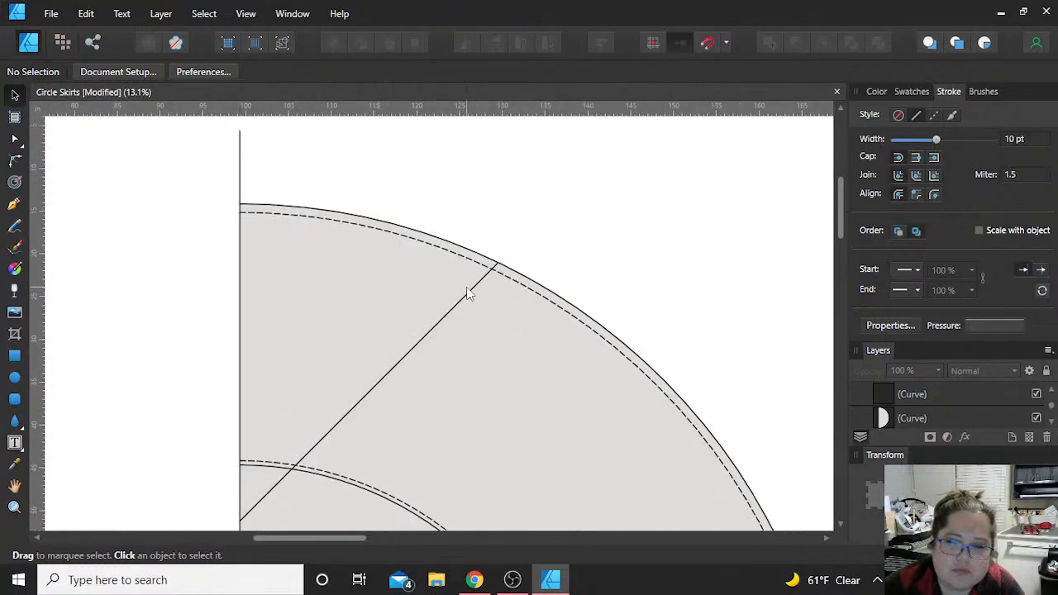
Step: Break the solid outer hem curve and the dashed hem seam line at new nodes where the diagonal line crosses them
{"action": "left_click", "coordinate": [511, 263]}
{"action": "key", "text": "a"}
{"action": "left_click", "coordinate": [552, 253]}
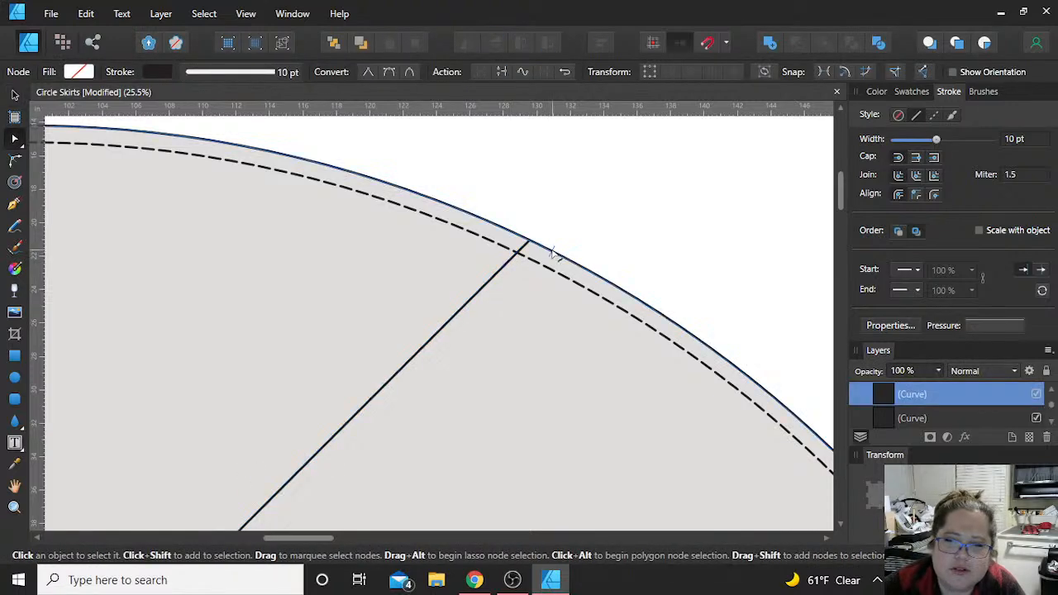
{"action": "scroll", "coordinate": [553, 256], "scroll_direction": "up", "scroll_amount": 4}
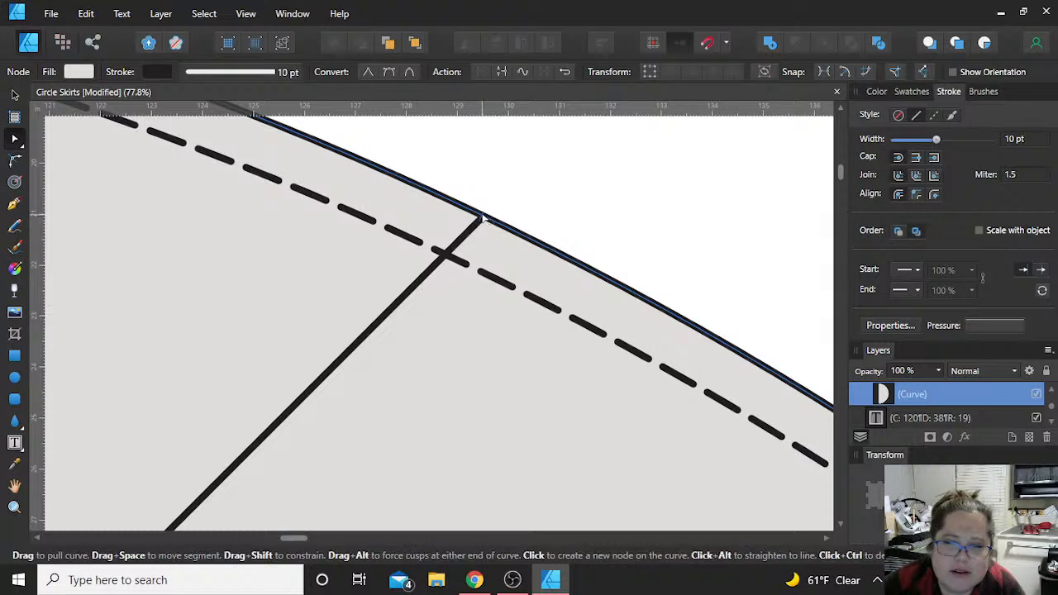
{"action": "left_click", "coordinate": [482, 216]}
{"action": "left_click", "coordinate": [484, 72]}
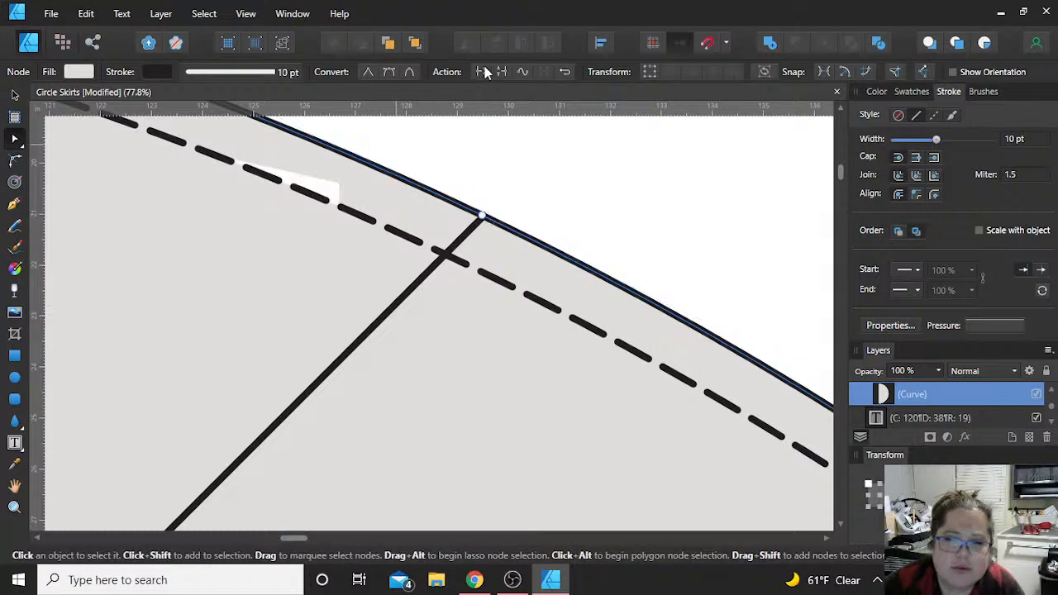
{"action": "left_click", "coordinate": [443, 259]}
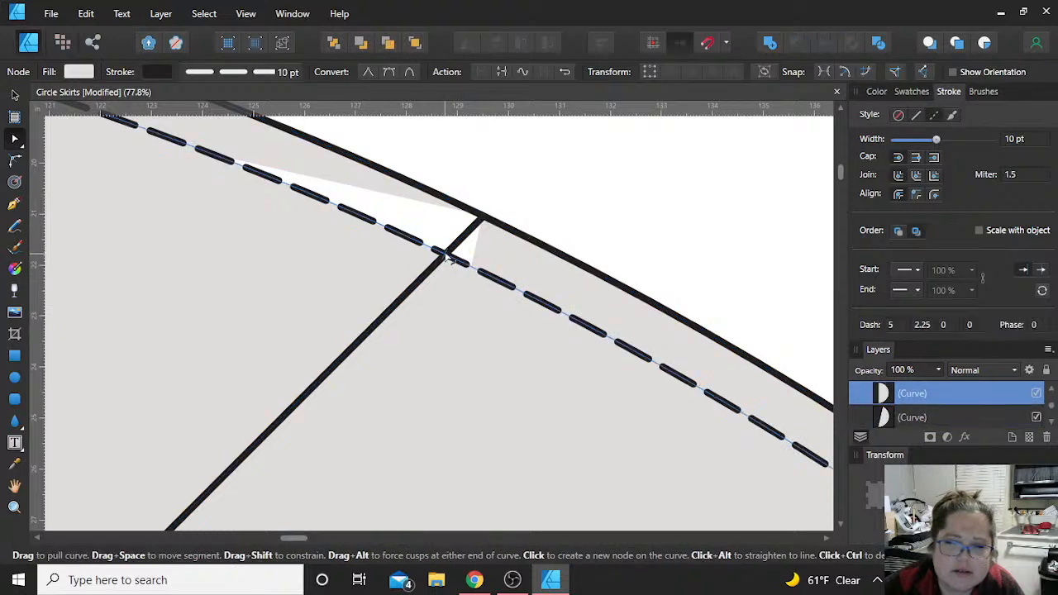
{"action": "left_click", "coordinate": [446, 255]}
{"action": "left_click", "coordinate": [480, 72]}
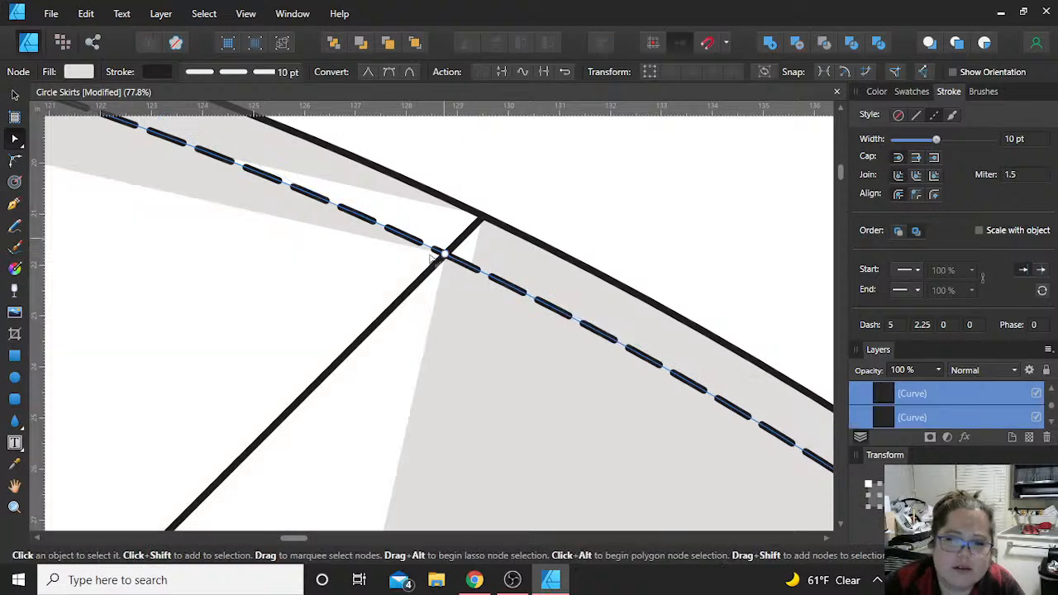
Step: Break the dashed waist seam line and the solid waist curve at new nodes where the diagonal line crosses them
{"action": "scroll", "coordinate": [427, 258], "scroll_direction": "down", "scroll_amount": 10}
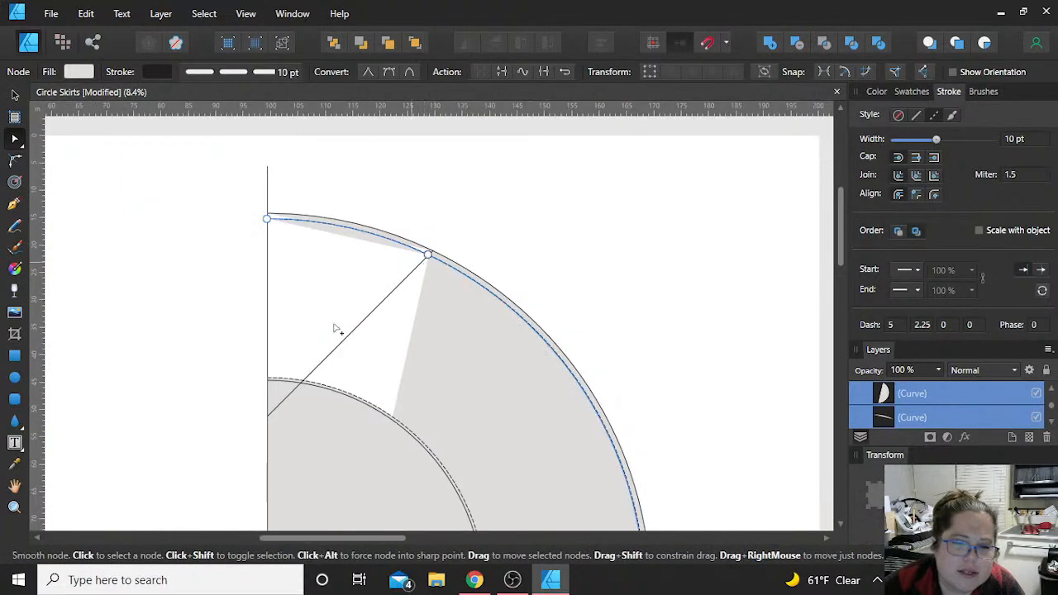
{"action": "scroll", "coordinate": [317, 376], "scroll_direction": "up", "scroll_amount": 10}
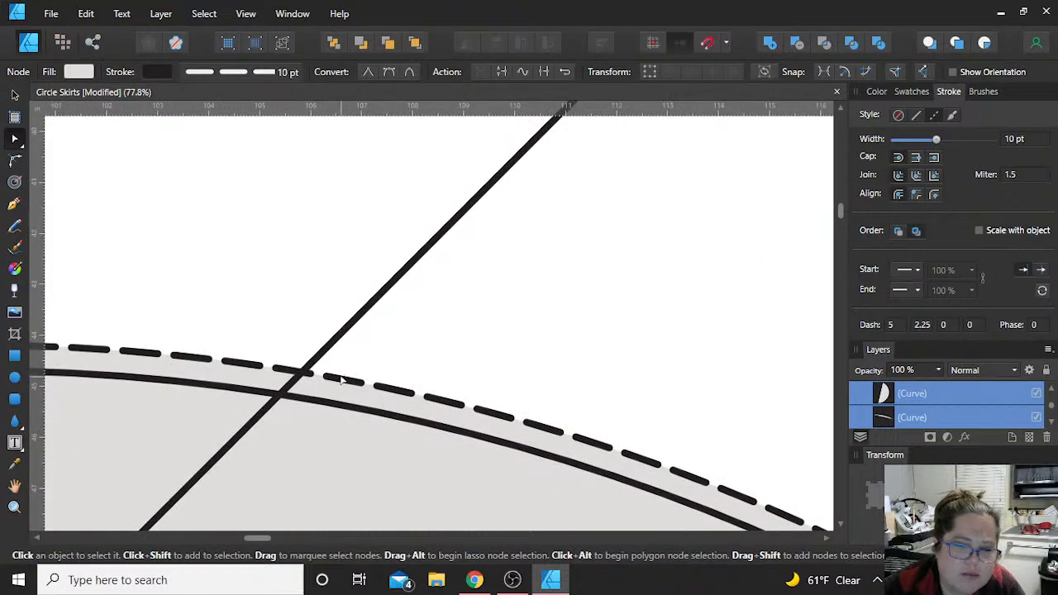
{"action": "left_click", "coordinate": [313, 377]}
{"action": "left_click", "coordinate": [304, 373]}
{"action": "left_click", "coordinate": [481, 72]}
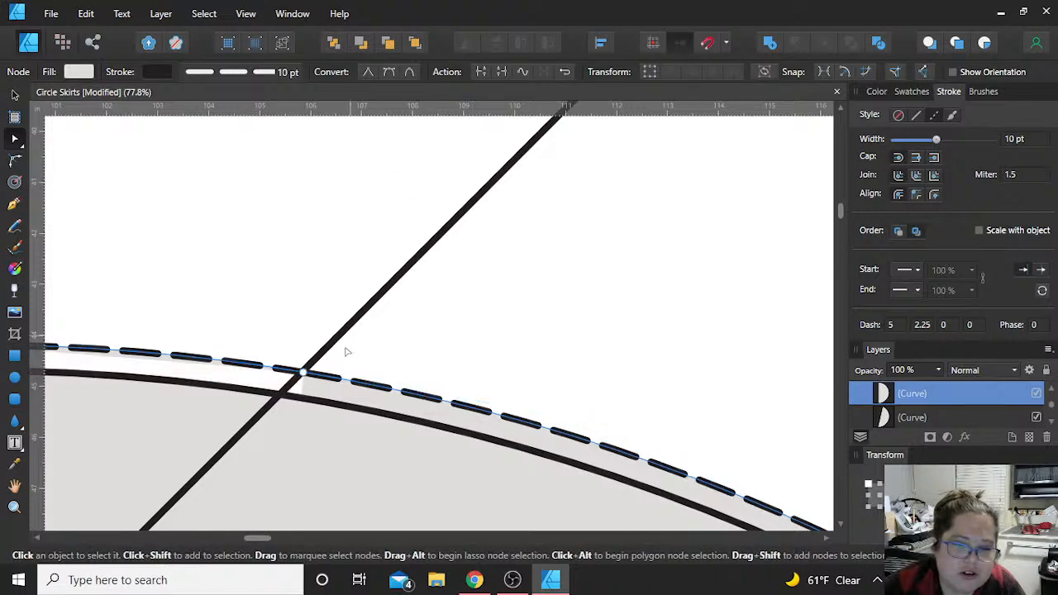
{"action": "left_click", "coordinate": [295, 409], "text": "shift"}
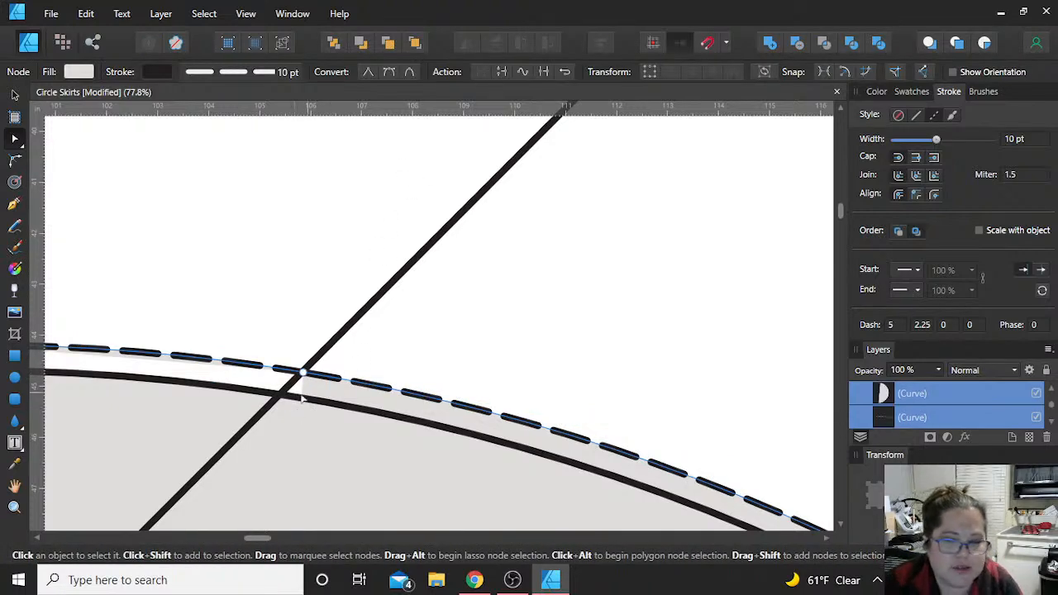
{"action": "left_click", "coordinate": [284, 398]}
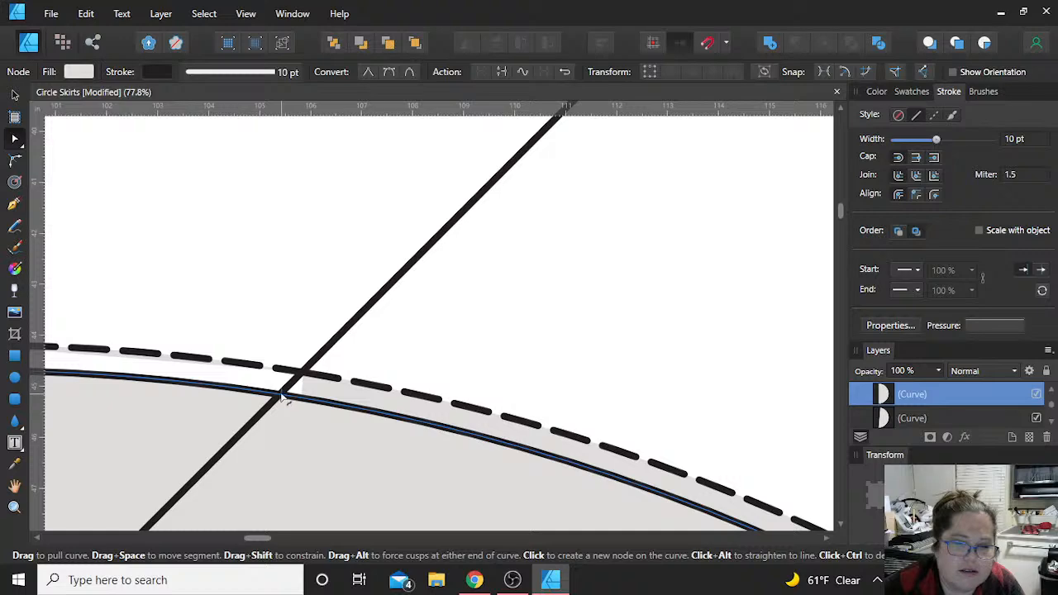
{"action": "left_click", "coordinate": [281, 397]}
{"action": "left_click", "coordinate": [481, 72]}
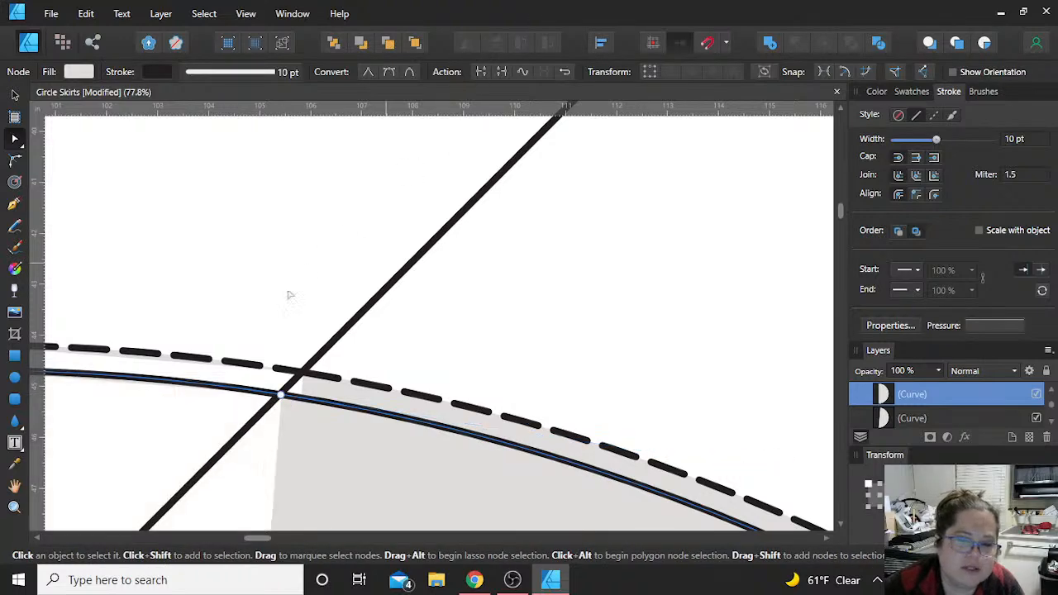
Step: Break the diagonal line at a new node where it meets the solid waist curve
{"action": "scroll", "coordinate": [256, 340], "scroll_direction": "down", "scroll_amount": 3}
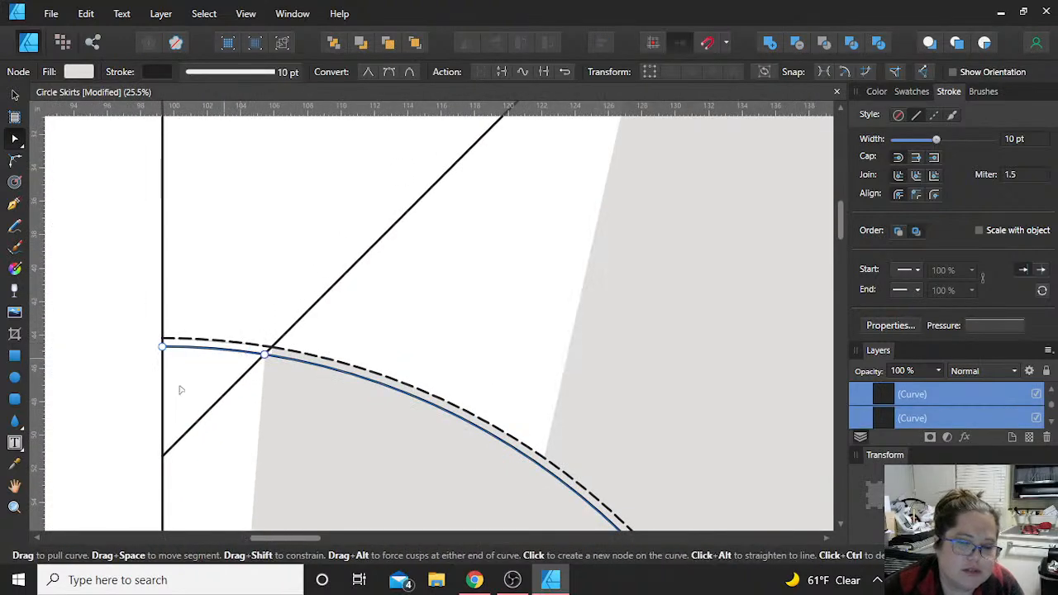
{"action": "left_click", "coordinate": [236, 393]}
{"action": "scroll", "coordinate": [236, 386], "scroll_direction": "up", "scroll_amount": 3}
{"action": "left_click", "coordinate": [329, 295]}
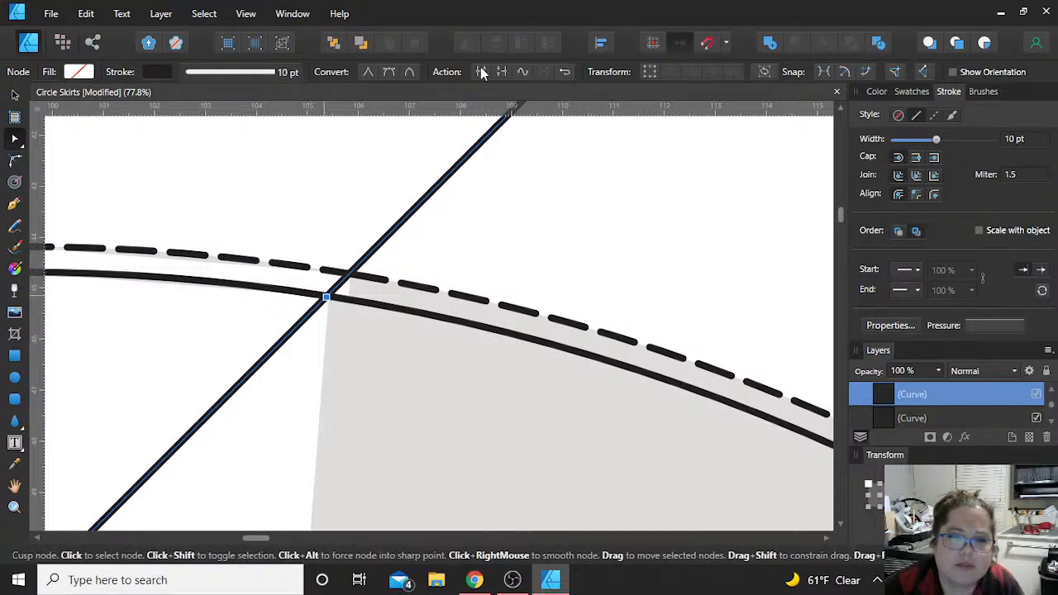
{"action": "left_click", "coordinate": [161, 281], "text": "shift"}
Step: Break the vertical straight edge at a new node where the solid waist curve ends, and clear the selection
{"action": "scroll", "coordinate": [126, 290], "scroll_direction": "up", "scroll_amount": 5}
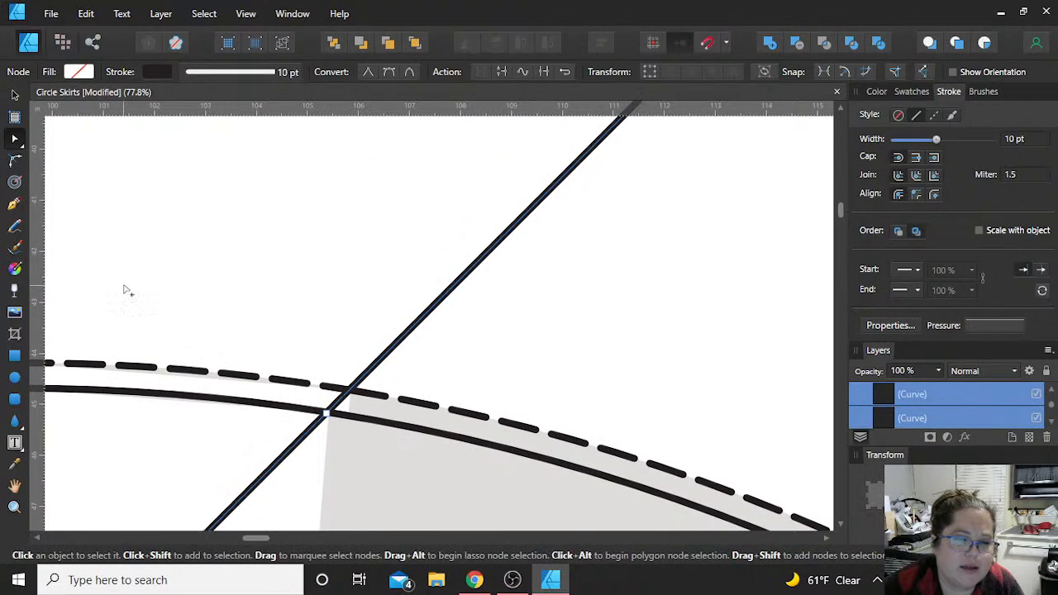
{"action": "scroll", "coordinate": [126, 291], "scroll_direction": "left", "scroll_amount": 8}
{"action": "left_click", "coordinate": [204, 393]}
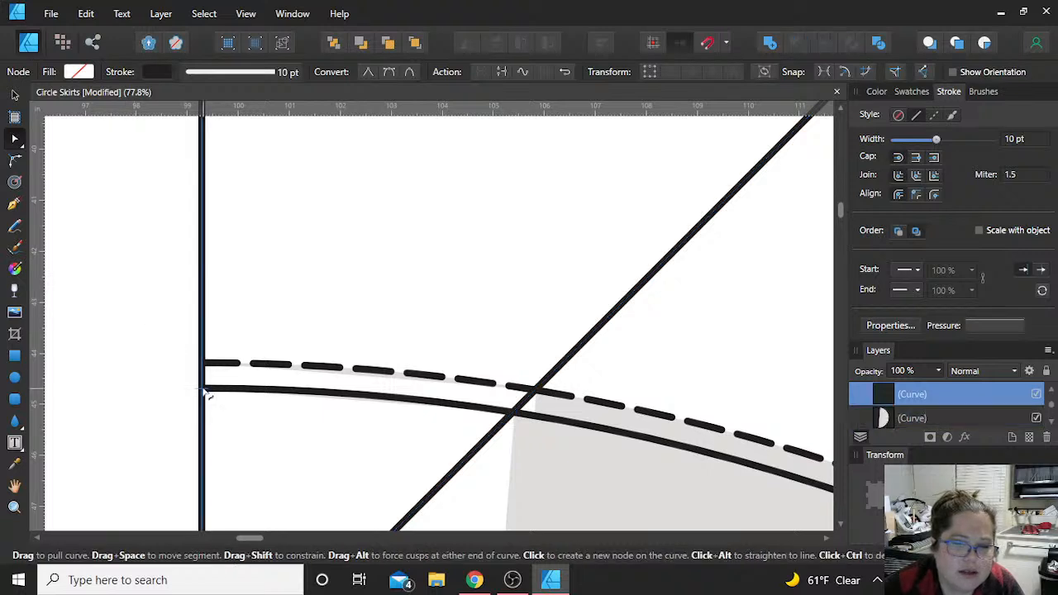
{"action": "left_click", "coordinate": [203, 391]}
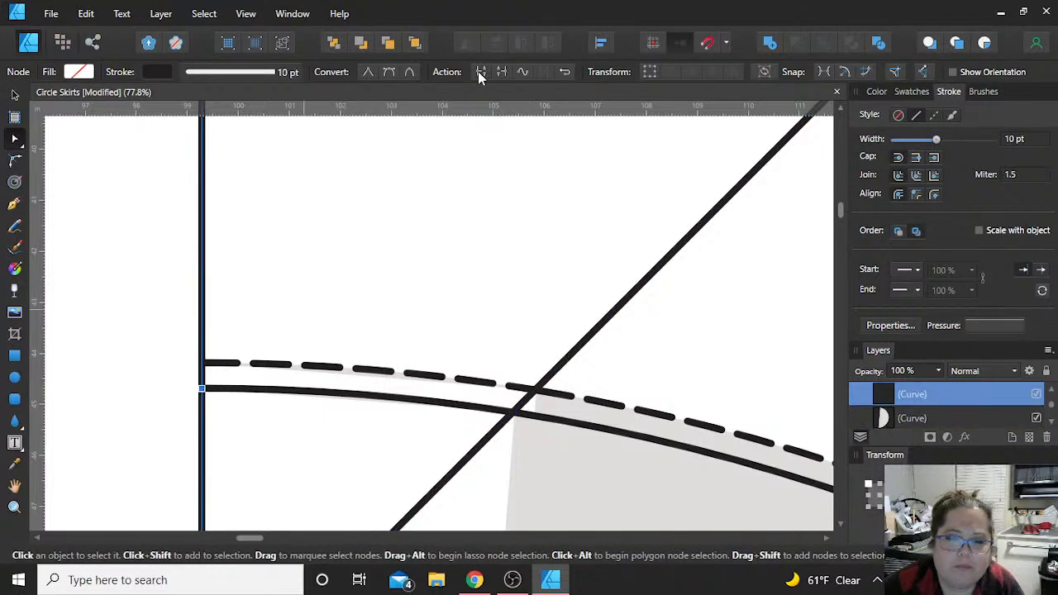
{"action": "left_click", "coordinate": [478, 71]}
{"action": "left_click", "coordinate": [14, 95]}
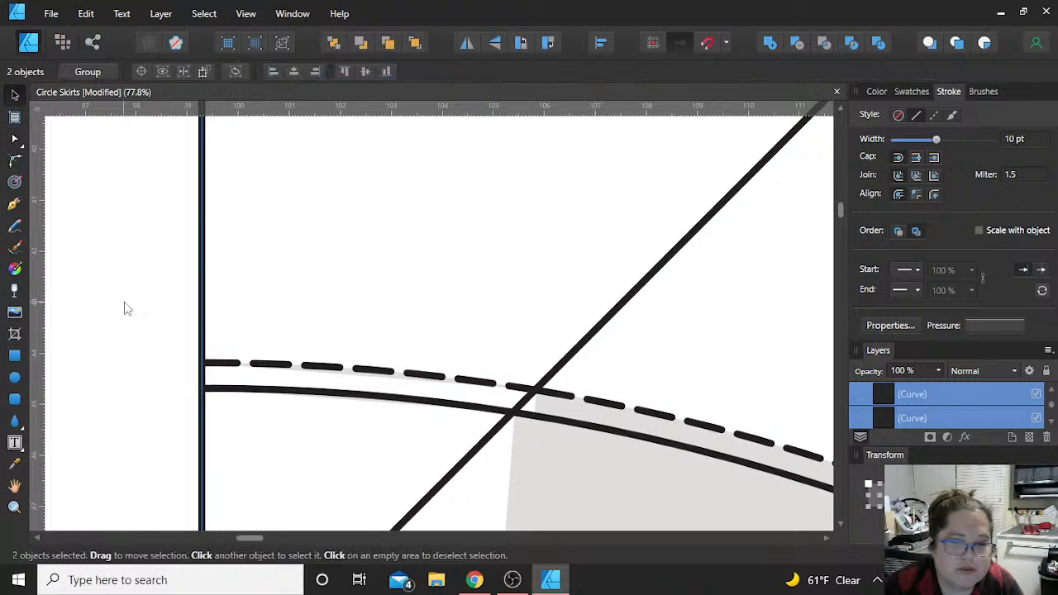
{"action": "left_click", "coordinate": [139, 325]}
Step: Delete the diagonal and vertical segments below the waist and the leftover dashed and solid waist curves beyond the diagonal
{"action": "scroll", "coordinate": [139, 325], "scroll_direction": "down", "scroll_amount": 6}
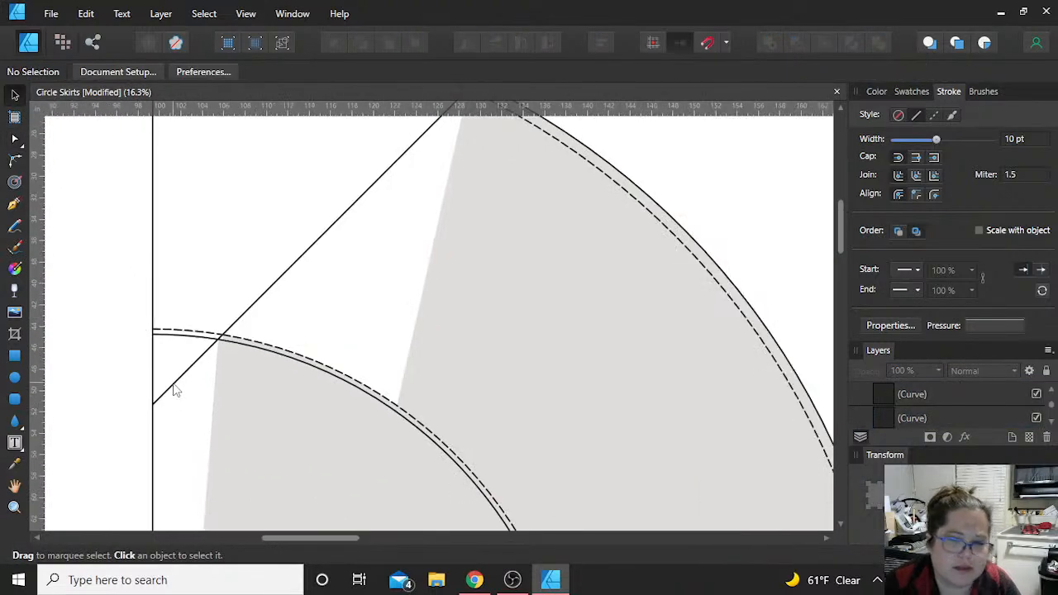
{"action": "left_click", "coordinate": [173, 385]}
{"action": "key", "text": "Delete"}
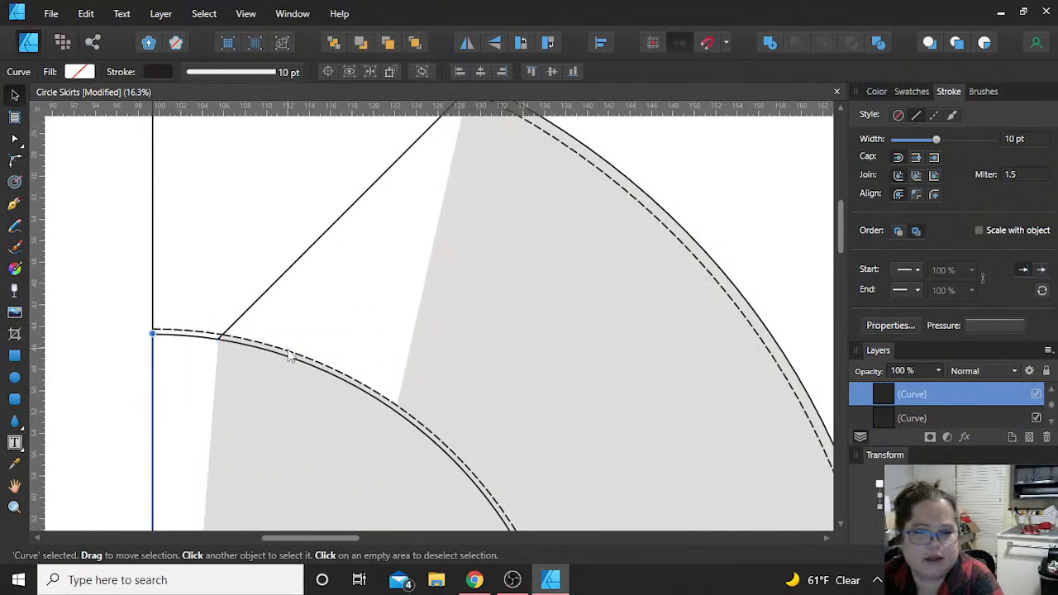
{"action": "left_click", "coordinate": [288, 352]}
{"action": "key", "text": "Delete"}
{"action": "left_click", "coordinate": [295, 362]}
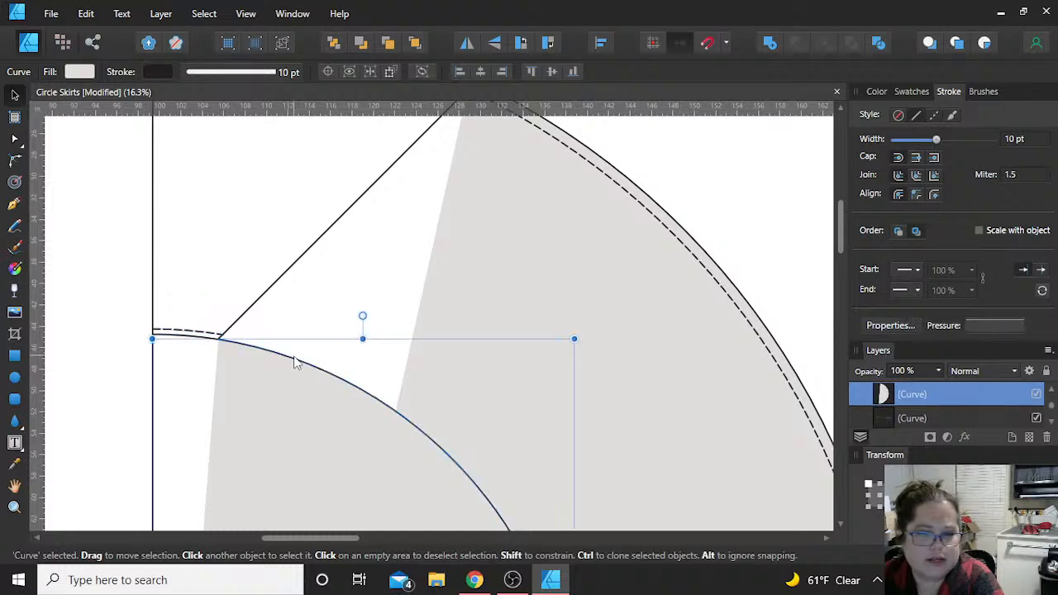
{"action": "key", "text": "Delete"}
{"action": "left_click", "coordinate": [155, 439]}
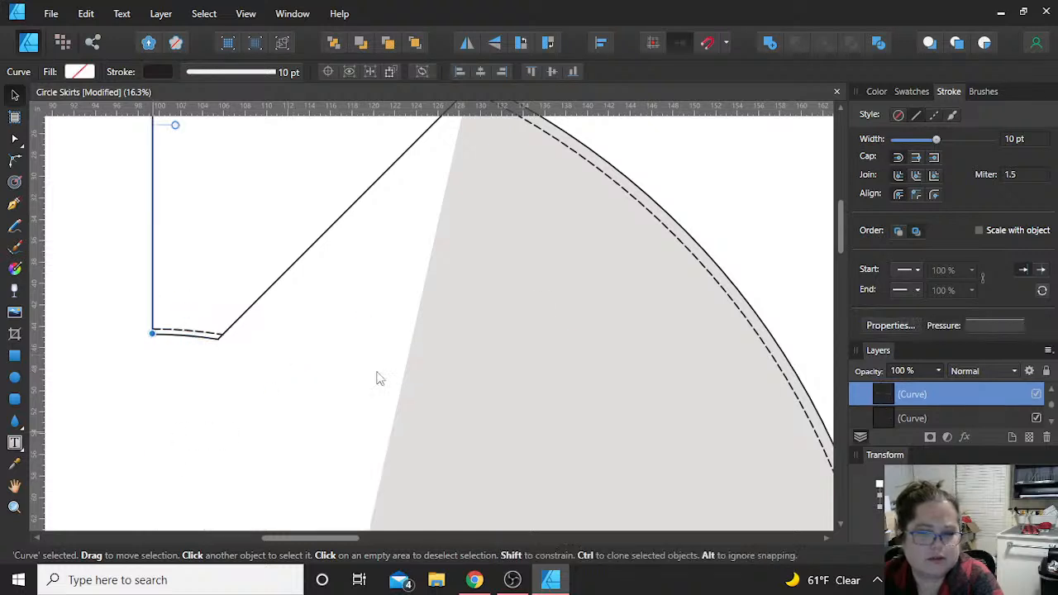
{"action": "key", "text": "Delete"}
Step: Delete the leftover dashed and solid hem curves beyond the diagonal line
{"action": "left_click", "coordinate": [676, 237]}
{"action": "key", "text": "Delete"}
{"action": "left_click", "coordinate": [692, 238]}
{"action": "key", "text": "Delete"}
Step: Remove the gray fill from all six curves of the wedge-shaped pattern piece
{"action": "scroll", "coordinate": [618, 289], "scroll_direction": "up", "scroll_amount": 3}
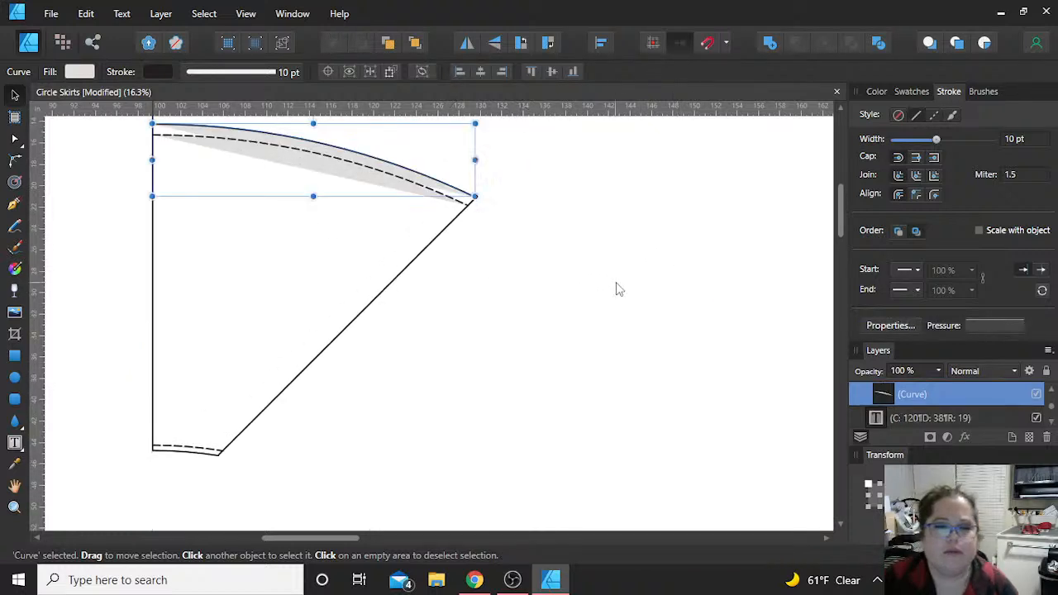
{"action": "scroll", "coordinate": [286, 345], "scroll_direction": "down", "scroll_amount": 2}
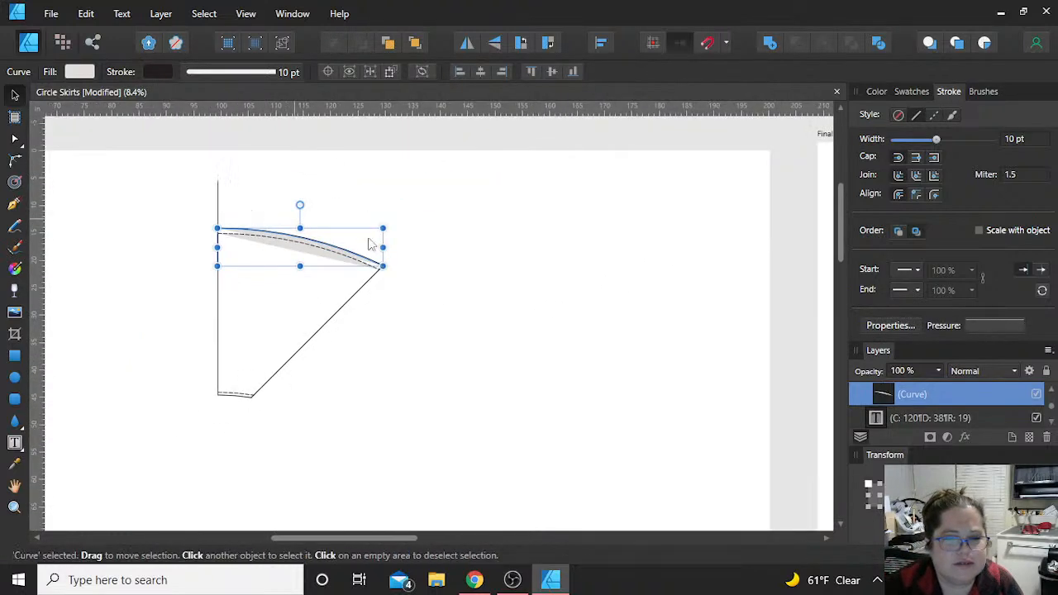
{"action": "left_click", "coordinate": [393, 335]}
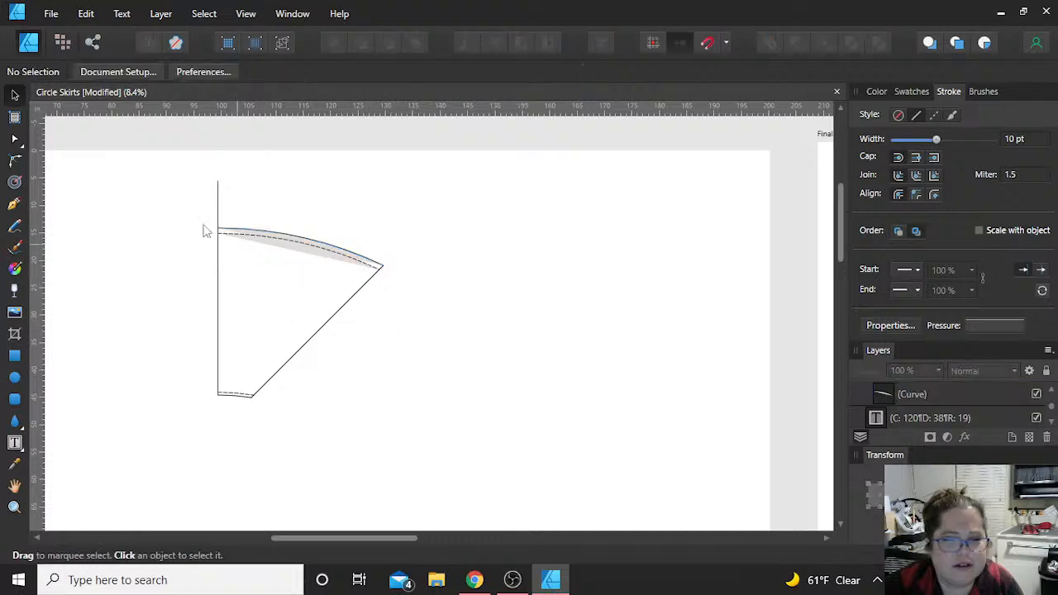
{"action": "left_click_drag", "start_coordinate": [151, 163], "coordinate": [423, 454]}
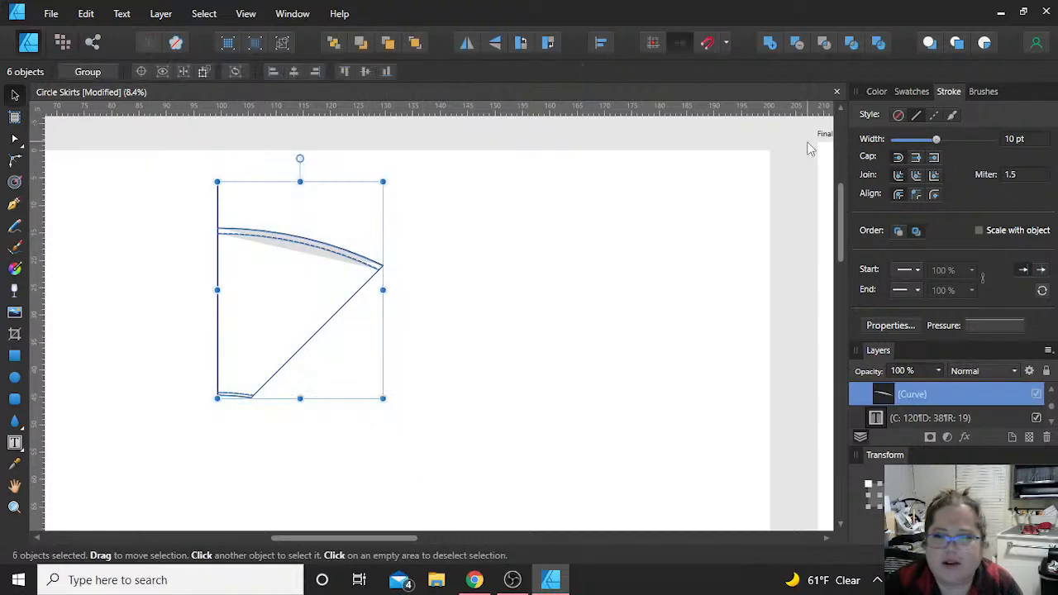
{"action": "left_click", "coordinate": [877, 92]}
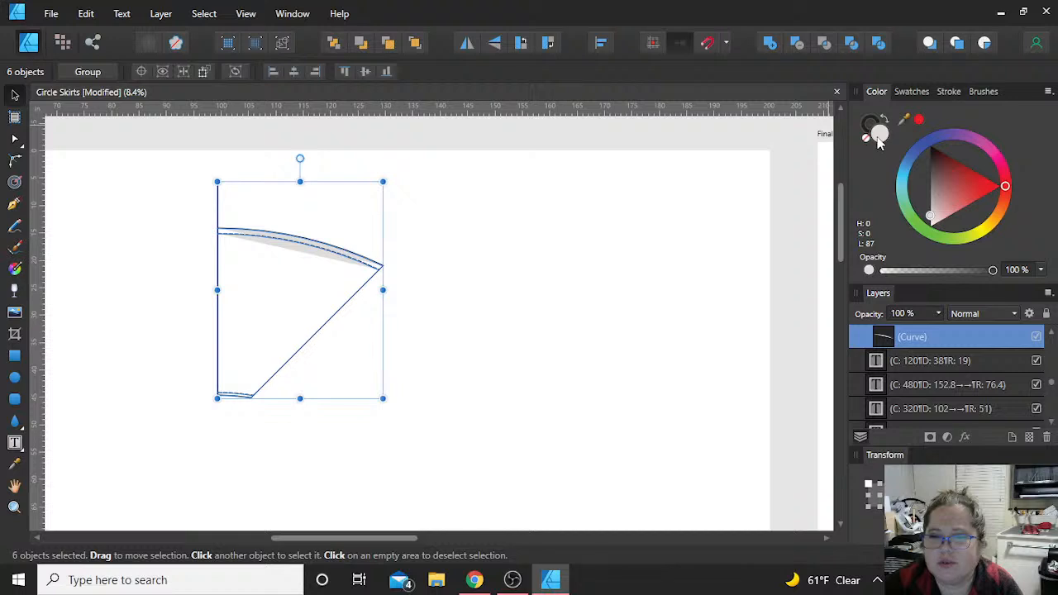
{"action": "left_click", "coordinate": [521, 302]}
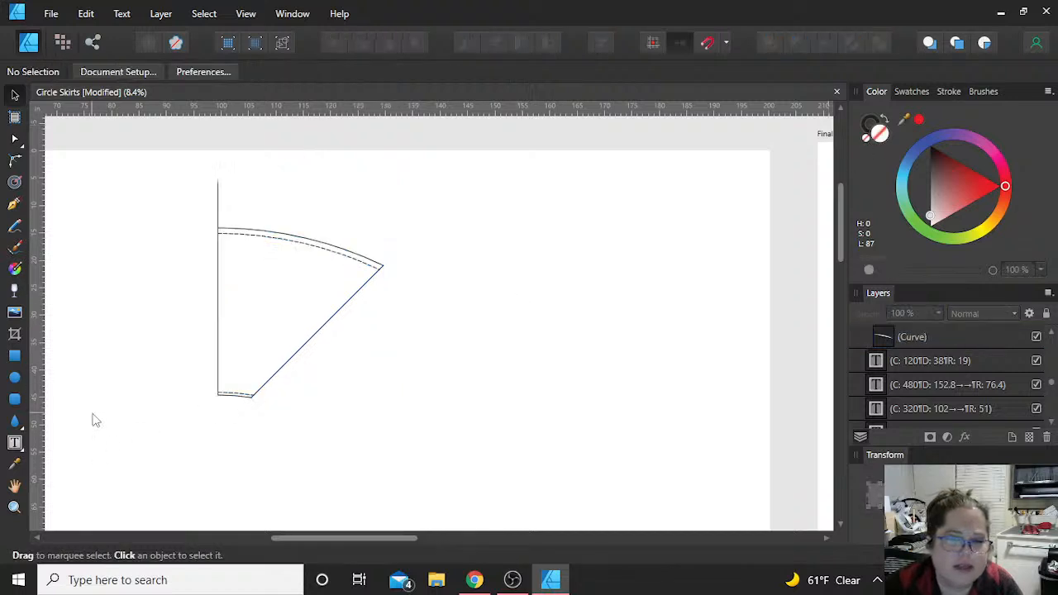
Step: Shorten the vertical straight edge and move it down to line up between the hem and waist curves
{"action": "scroll", "coordinate": [91, 420], "scroll_direction": "up", "scroll_amount": 1}
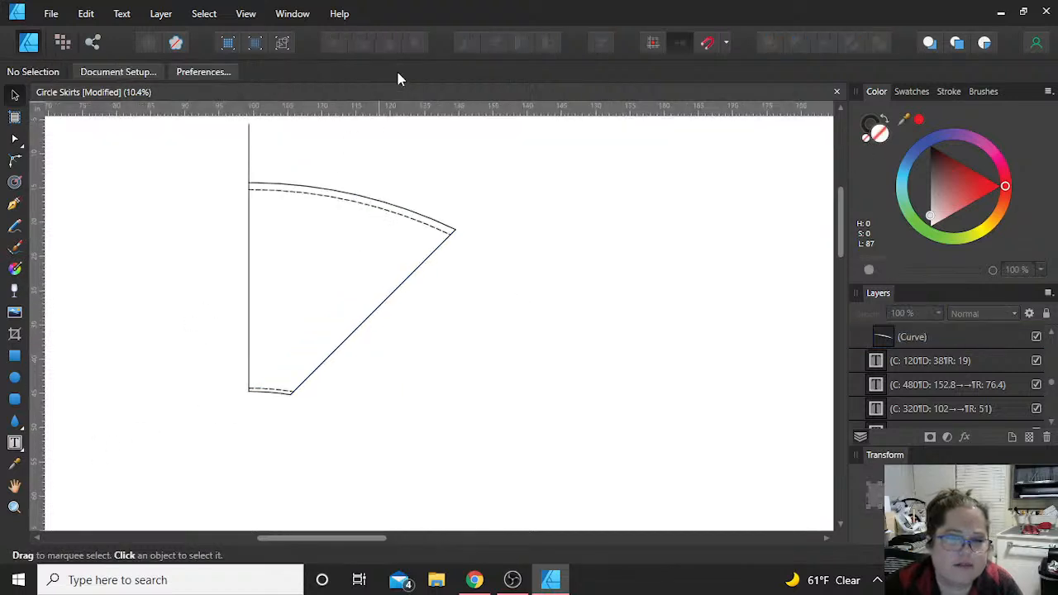
{"action": "left_click", "coordinate": [249, 152]}
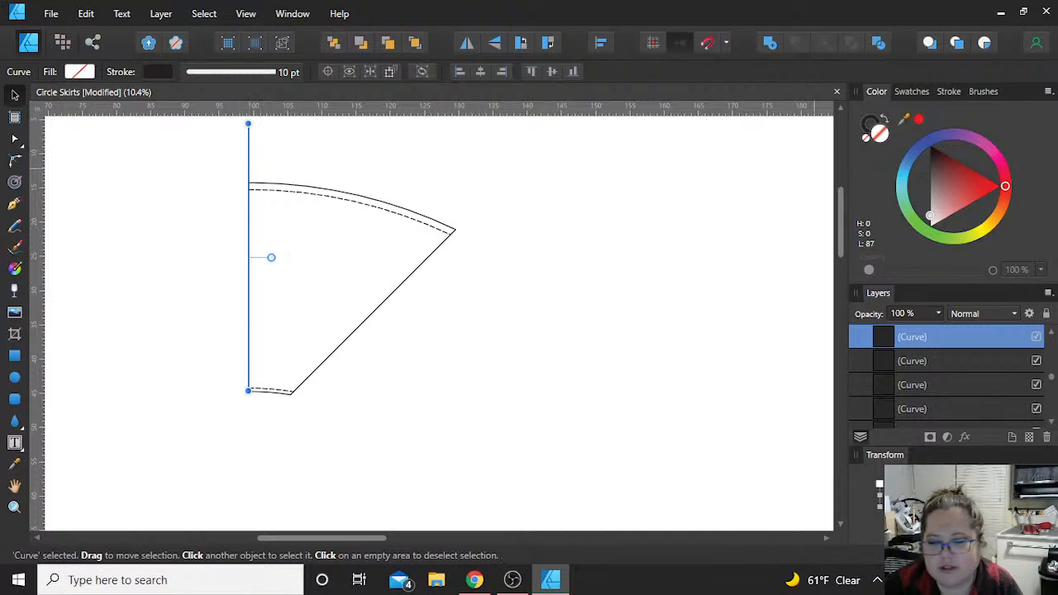
{"action": "key", "text": "Return"}
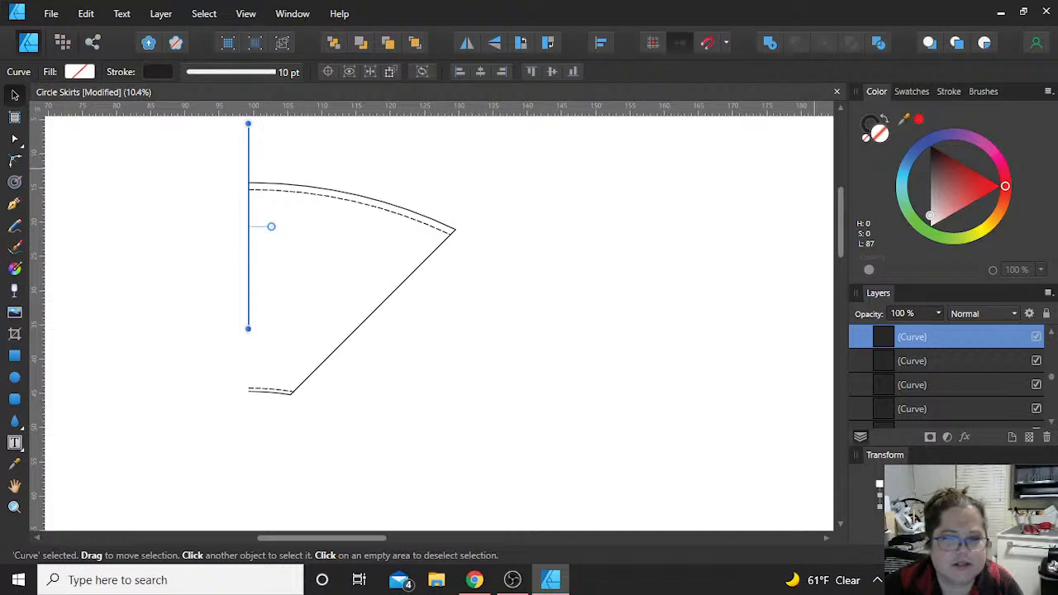
{"action": "left_click_drag", "start_coordinate": [249, 263], "coordinate": [245, 321]}
{"action": "scroll", "coordinate": [245, 386], "scroll_direction": "up", "scroll_amount": 5}
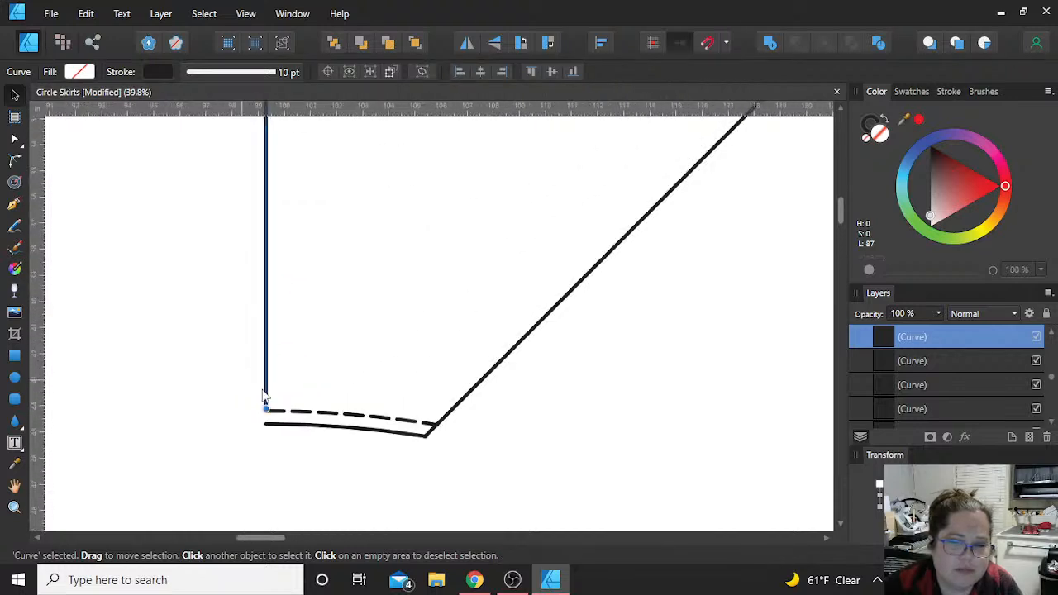
{"action": "left_click_drag", "start_coordinate": [267, 363], "coordinate": [269, 380]}
{"action": "scroll", "coordinate": [271, 230], "scroll_direction": "up", "scroll_amount": 10}
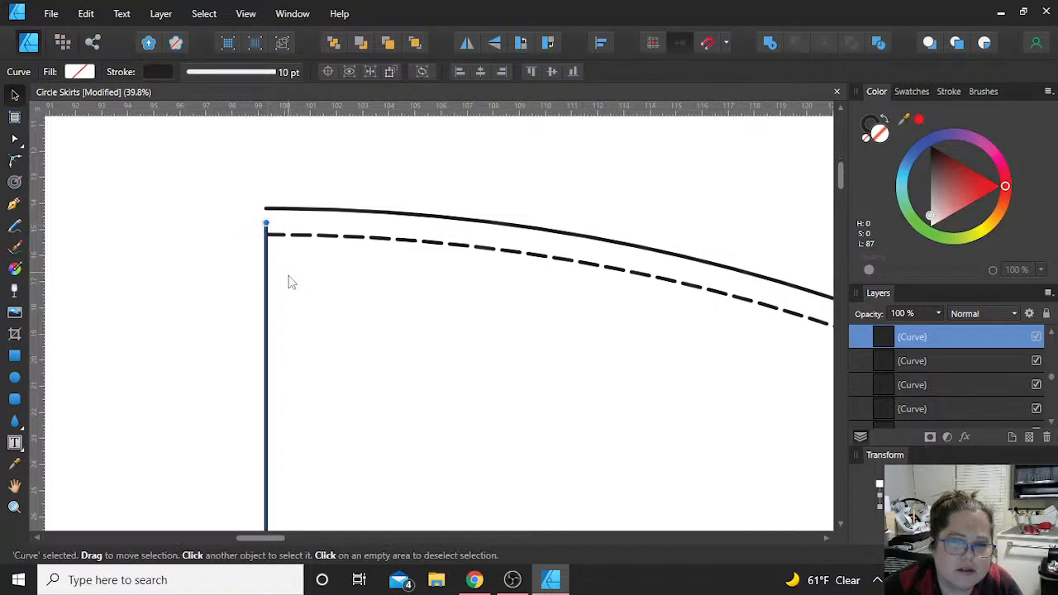
Step: Adjust the vertical straight edge so its ends meet the solid hem and waist curves
{"action": "scroll", "coordinate": [291, 281], "scroll_direction": "down", "scroll_amount": 10}
{"action": "scroll", "coordinate": [280, 371], "scroll_direction": "up", "scroll_amount": 2}
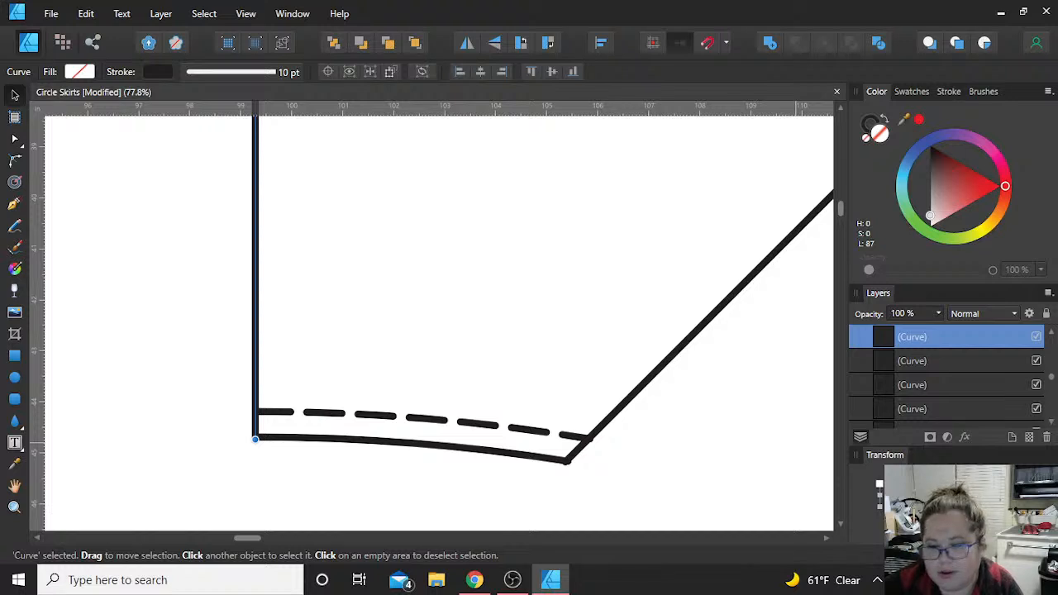
{"action": "left_click_drag", "start_coordinate": [254, 439], "coordinate": [254, 465]}
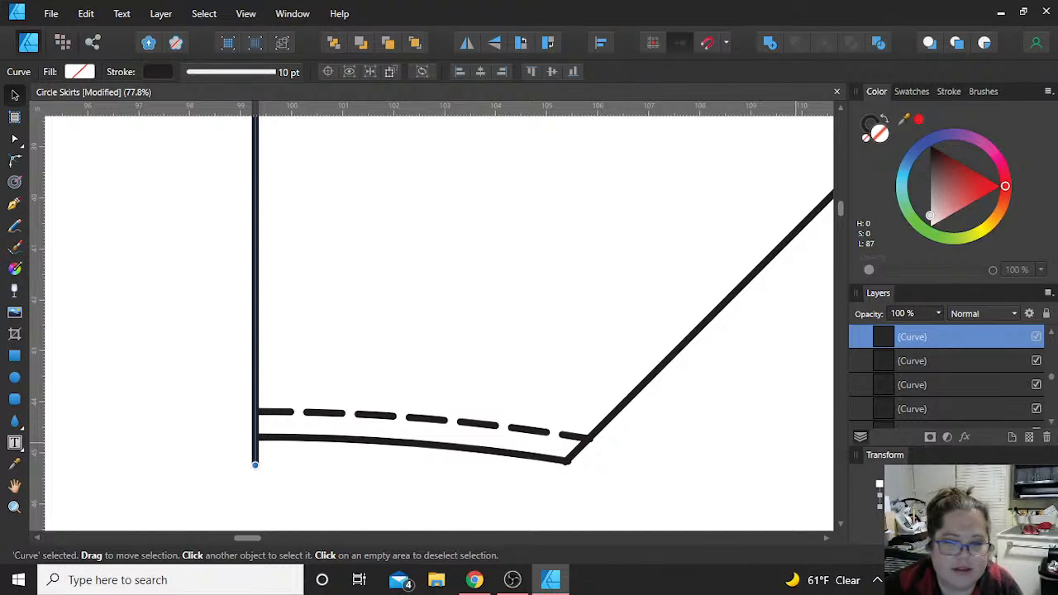
{"action": "key", "text": "ctrl+z"}
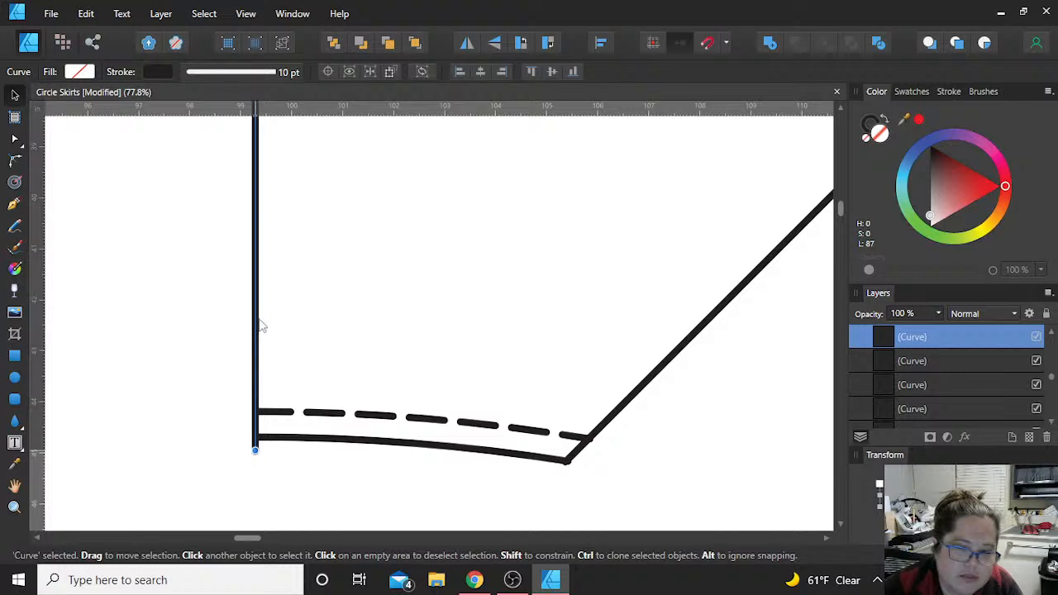
{"action": "scroll", "coordinate": [273, 299], "scroll_direction": "up", "scroll_amount": 10}
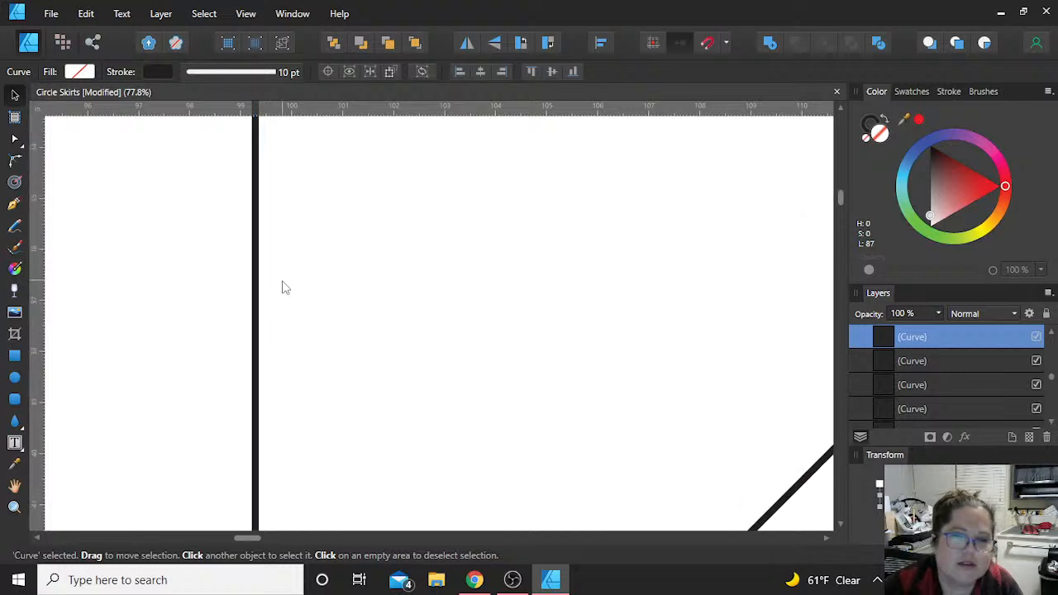
{"action": "scroll", "coordinate": [300, 253], "scroll_direction": "up", "scroll_amount": 3}
{"action": "left_click", "coordinate": [309, 240]}
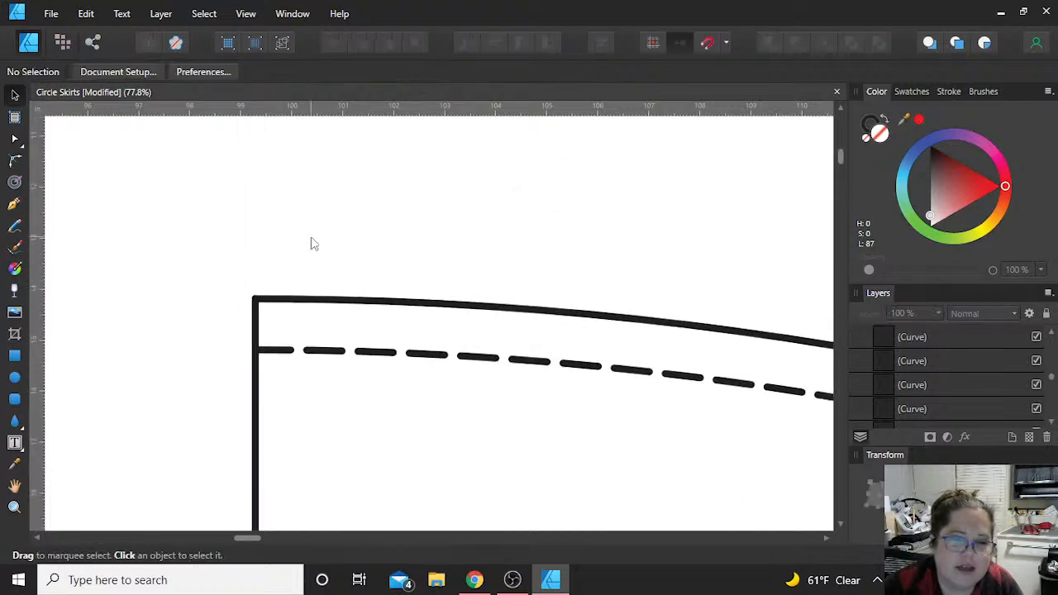
Step: Rotate the whole six-curve wedge piece 90° clockwise and move it down the page
{"action": "scroll", "coordinate": [311, 242], "scroll_direction": "down", "scroll_amount": 10}
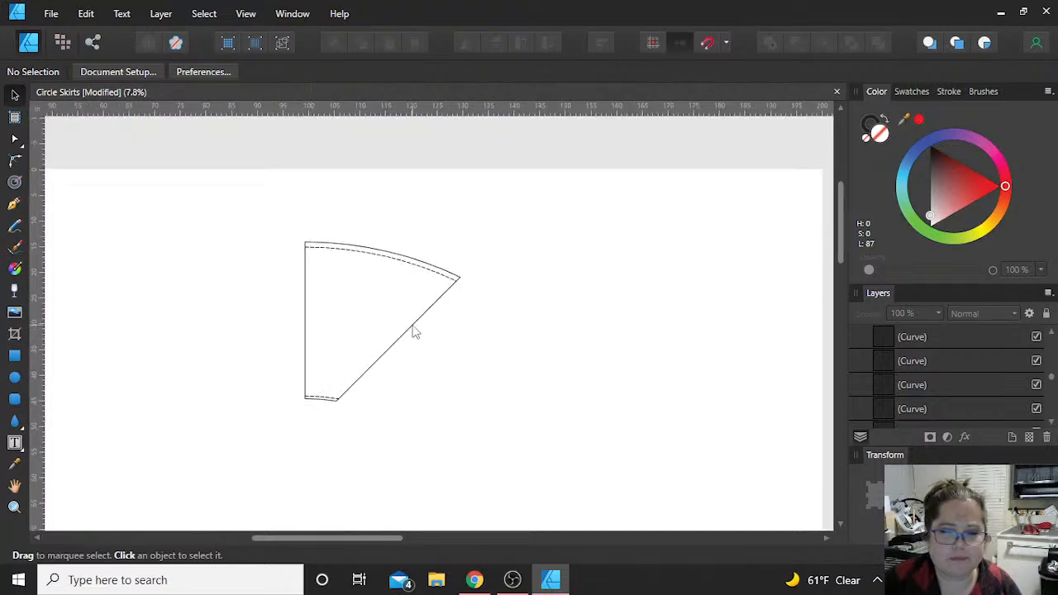
{"action": "left_click", "coordinate": [415, 332]}
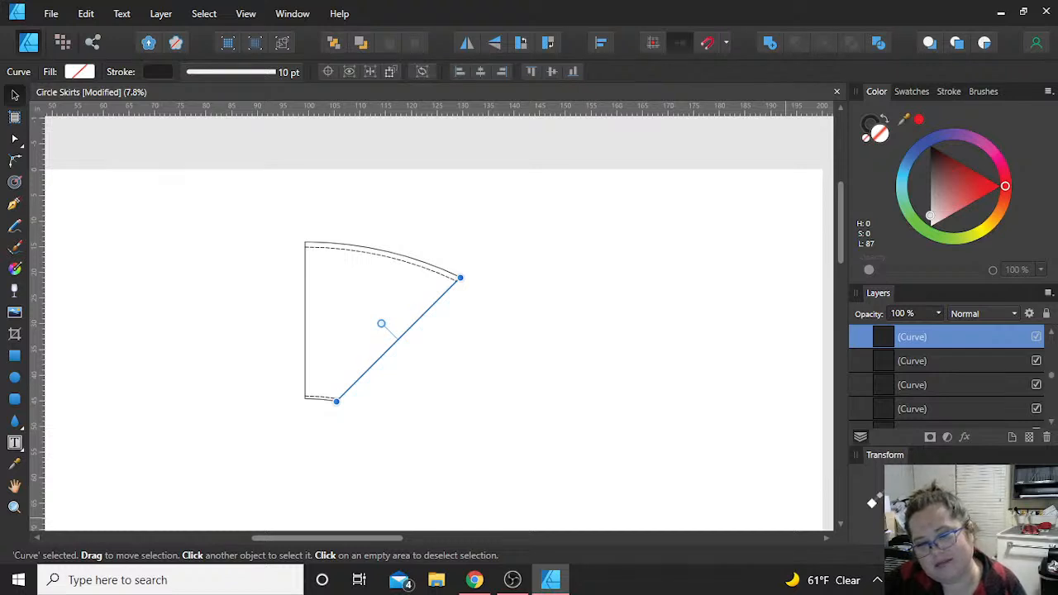
{"action": "left_click", "coordinate": [566, 446]}
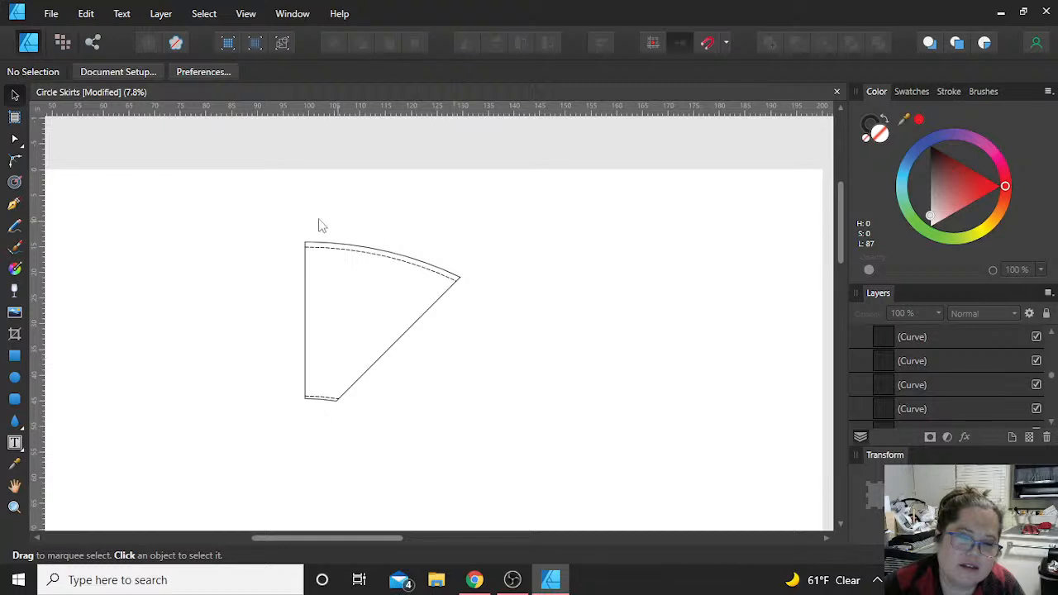
{"action": "left_click_drag", "start_coordinate": [233, 187], "coordinate": [595, 545]}
{"action": "left_click", "coordinate": [550, 43]}
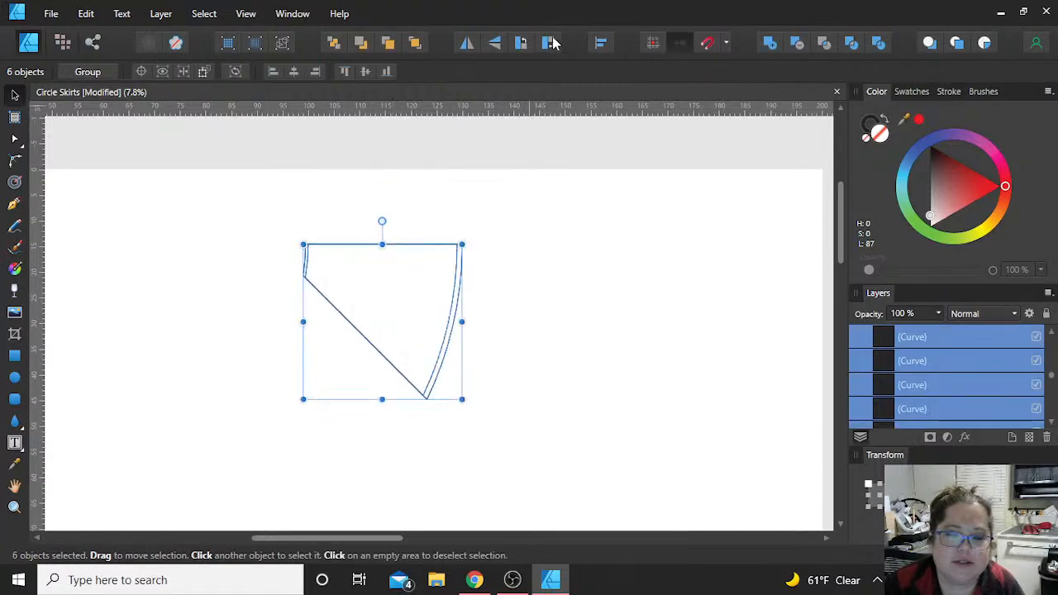
{"action": "left_click", "coordinate": [529, 335]}
{"action": "left_click_drag", "start_coordinate": [223, 207], "coordinate": [578, 459]}
{"action": "left_click_drag", "start_coordinate": [396, 312], "coordinate": [397, 417]}
{"action": "left_click", "coordinate": [548, 380]}
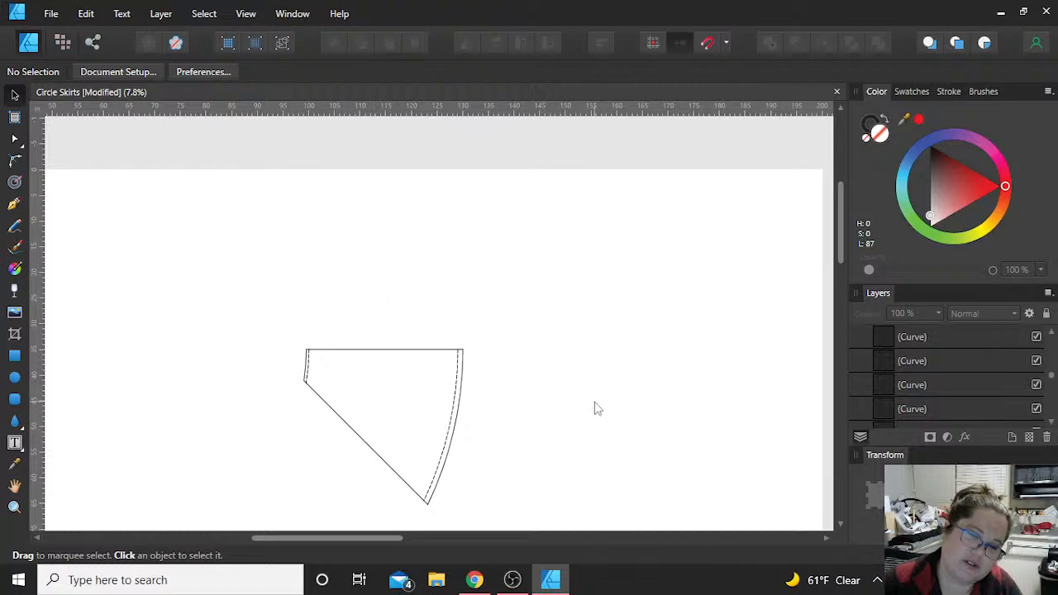
Step: Move the rotated wedge piece further down, to the middle of the Working Space artboard
{"action": "scroll", "coordinate": [597, 407], "scroll_direction": "down", "scroll_amount": 2}
{"action": "scroll", "coordinate": [594, 405], "scroll_direction": "down", "scroll_amount": 3}
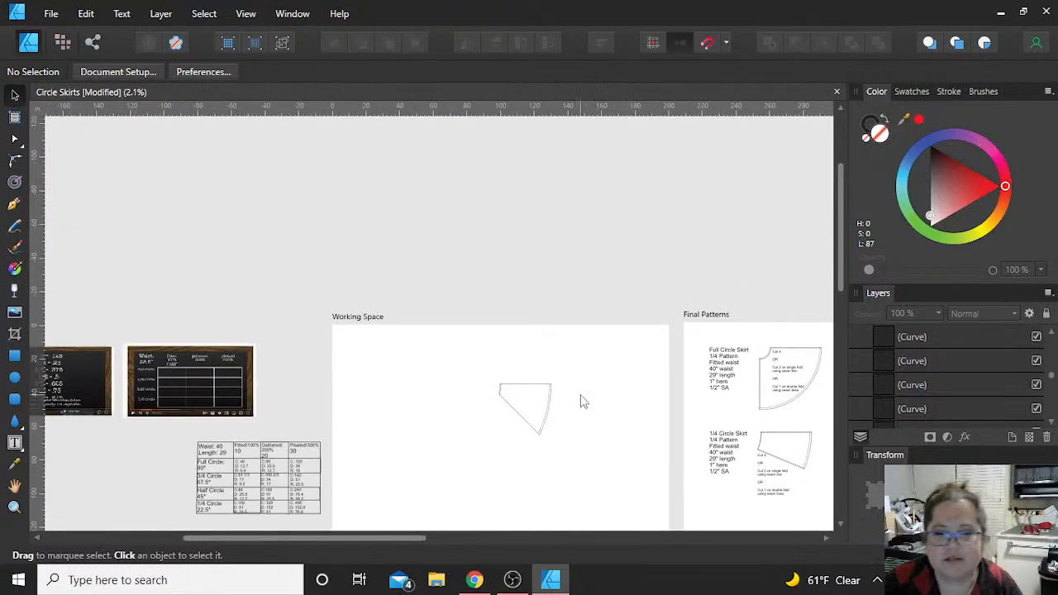
{"action": "scroll", "coordinate": [581, 402], "scroll_direction": "down", "scroll_amount": 1}
{"action": "scroll", "coordinate": [576, 403], "scroll_direction": "down", "scroll_amount": 2}
{"action": "left_click_drag", "start_coordinate": [385, 277], "coordinate": [519, 434]}
{"action": "left_click_drag", "start_coordinate": [443, 335], "coordinate": [439, 433]}
{"action": "left_click", "coordinate": [466, 433]}
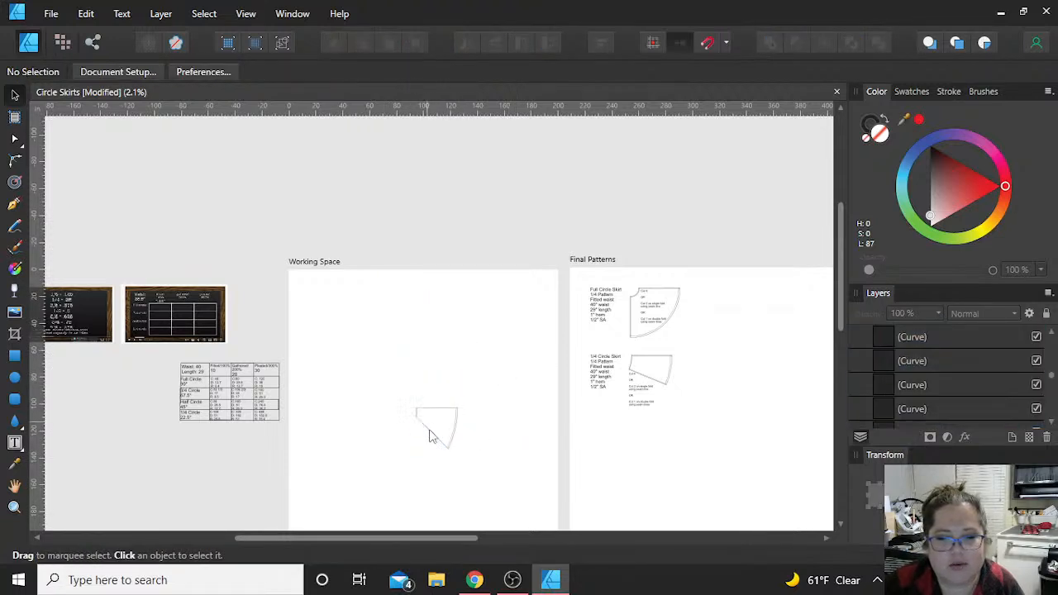
{"action": "scroll", "coordinate": [436, 434], "scroll_direction": "up", "scroll_amount": 5}
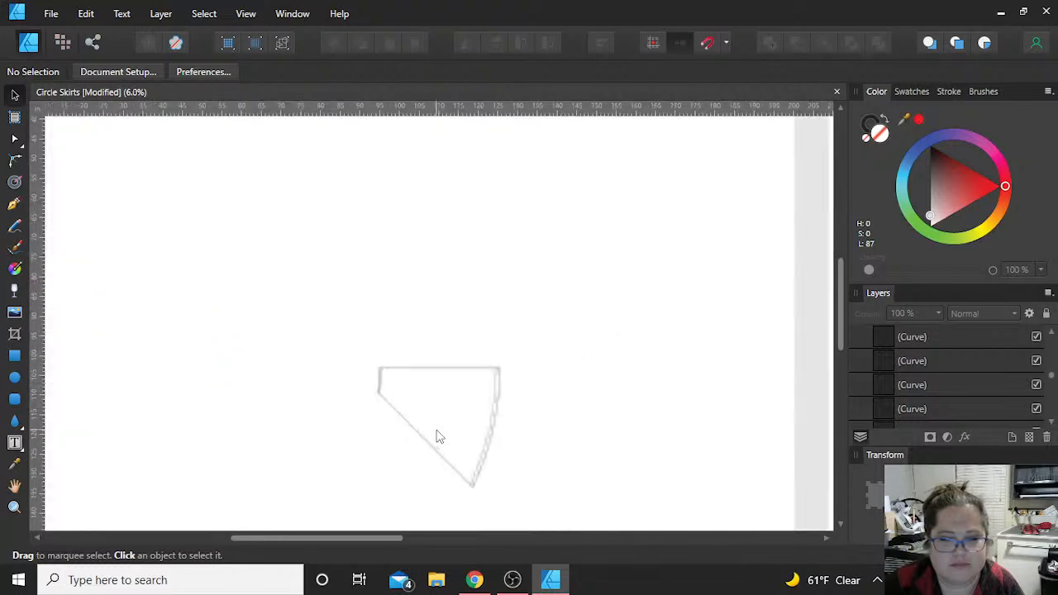
{"action": "scroll", "coordinate": [300, 320], "scroll_direction": "down", "scroll_amount": 3}
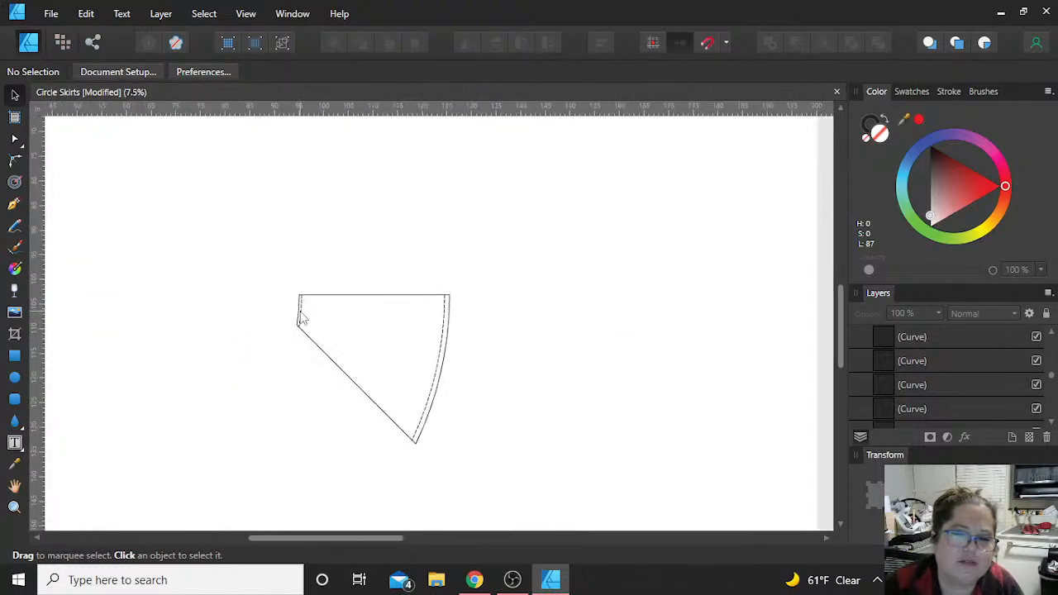
Step: Make a vertically flipped copy of the wedge piece and place it directly above the original
{"action": "left_click_drag", "start_coordinate": [624, 454], "coordinate": [232, 271]}
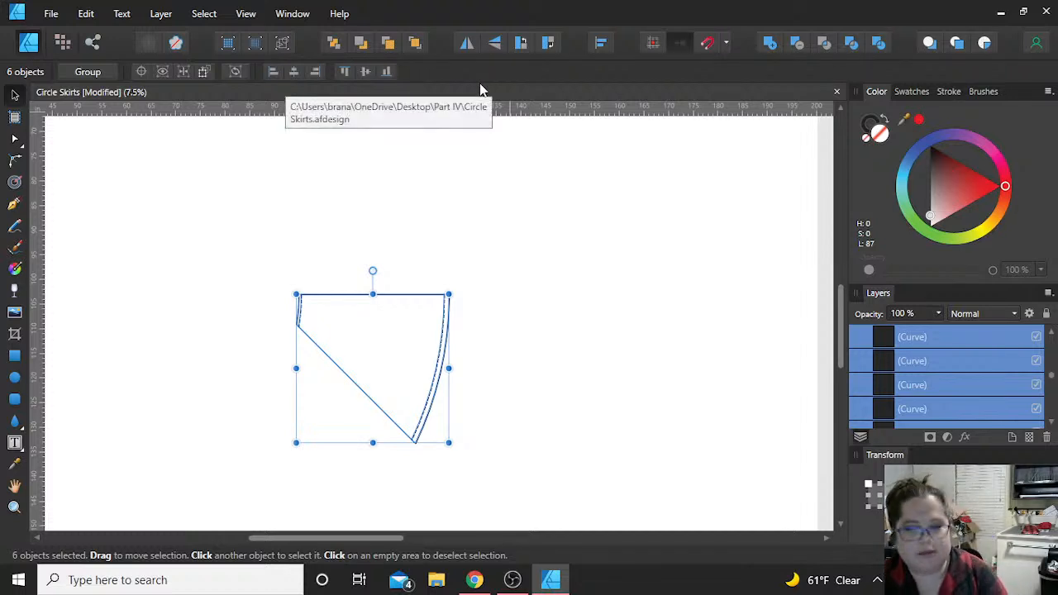
{"action": "left_click", "coordinate": [496, 43]}
{"action": "left_click_drag", "start_coordinate": [366, 425], "coordinate": [379, 276]}
Step: Align the flipped copy with the original so their straight edges, waist curves and hem curves meet along the shared line
{"action": "scroll", "coordinate": [382, 269], "scroll_direction": "up", "scroll_amount": 4}
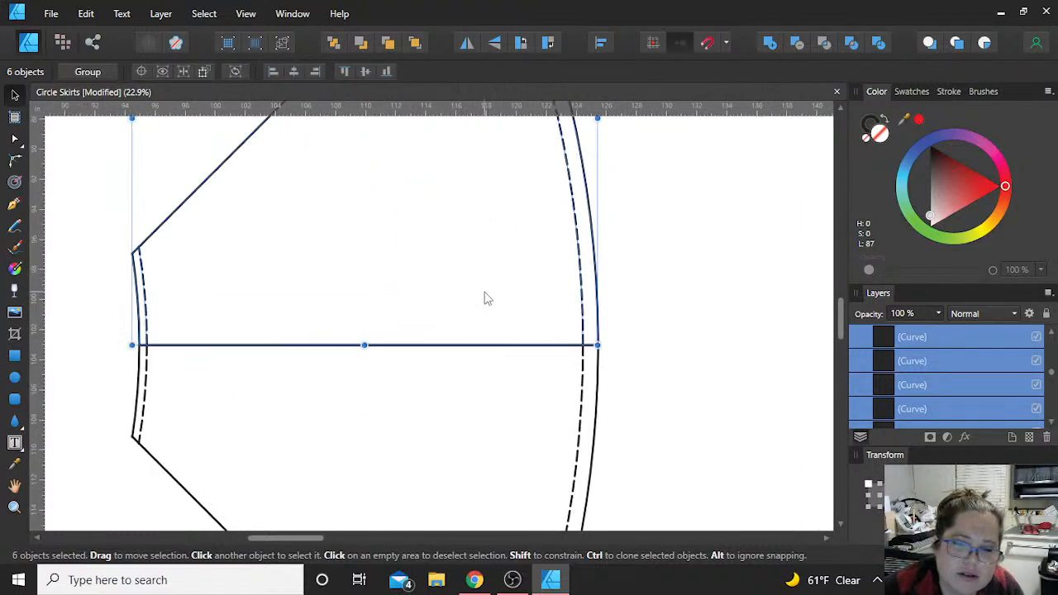
{"action": "scroll", "coordinate": [485, 297], "scroll_direction": "left", "scroll_amount": 2}
{"action": "scroll", "coordinate": [485, 297], "scroll_direction": "up", "scroll_amount": 3}
{"action": "left_click_drag", "start_coordinate": [484, 298], "coordinate": [489, 293]}
{"action": "scroll", "coordinate": [487, 298], "scroll_direction": "down", "scroll_amount": 3}
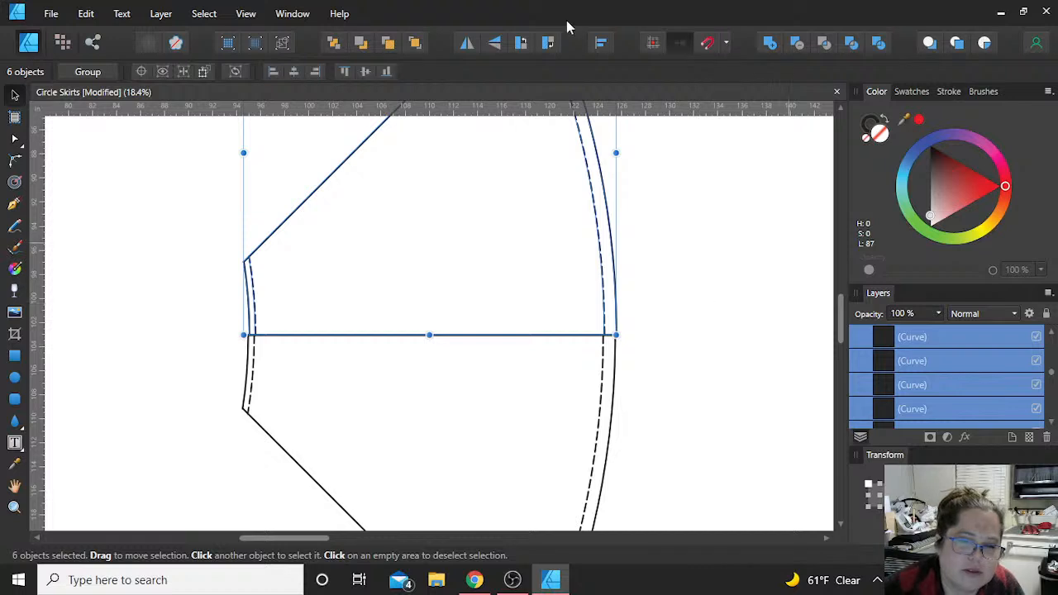
{"action": "left_click_drag", "start_coordinate": [368, 257], "coordinate": [373, 257]}
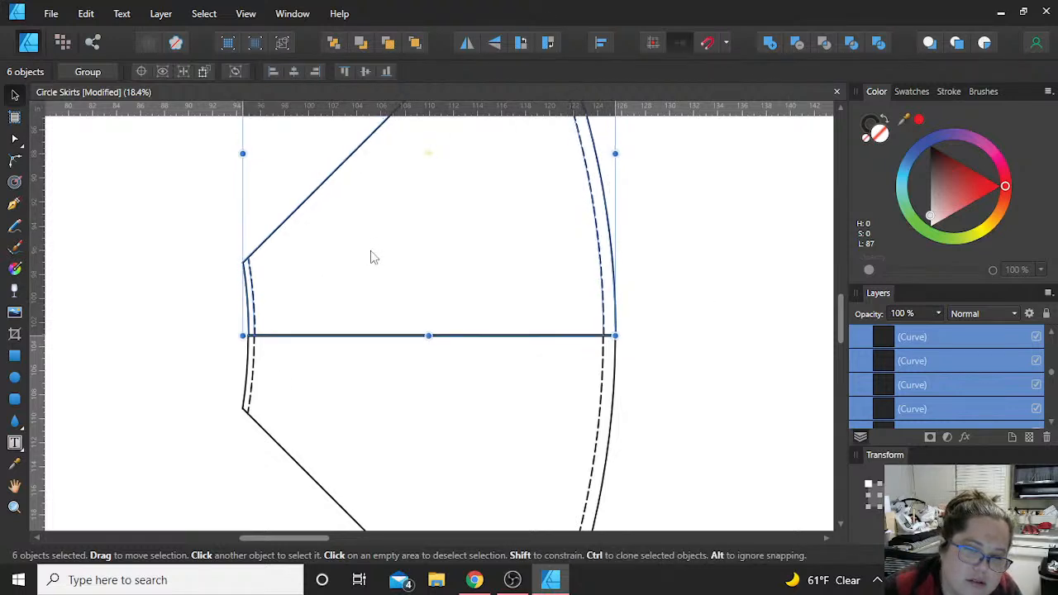
{"action": "left_click", "coordinate": [695, 323]}
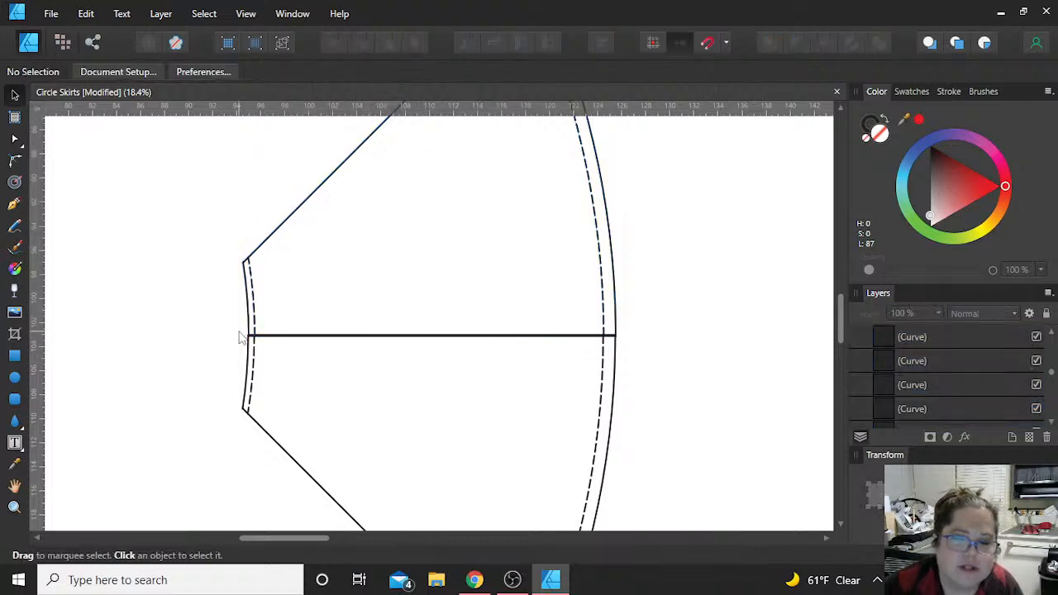
{"action": "scroll", "coordinate": [649, 278], "scroll_direction": "down", "scroll_amount": 3}
{"action": "left_click_drag", "start_coordinate": [415, 191], "coordinate": [739, 472]}
{"action": "left_click", "coordinate": [467, 194]}
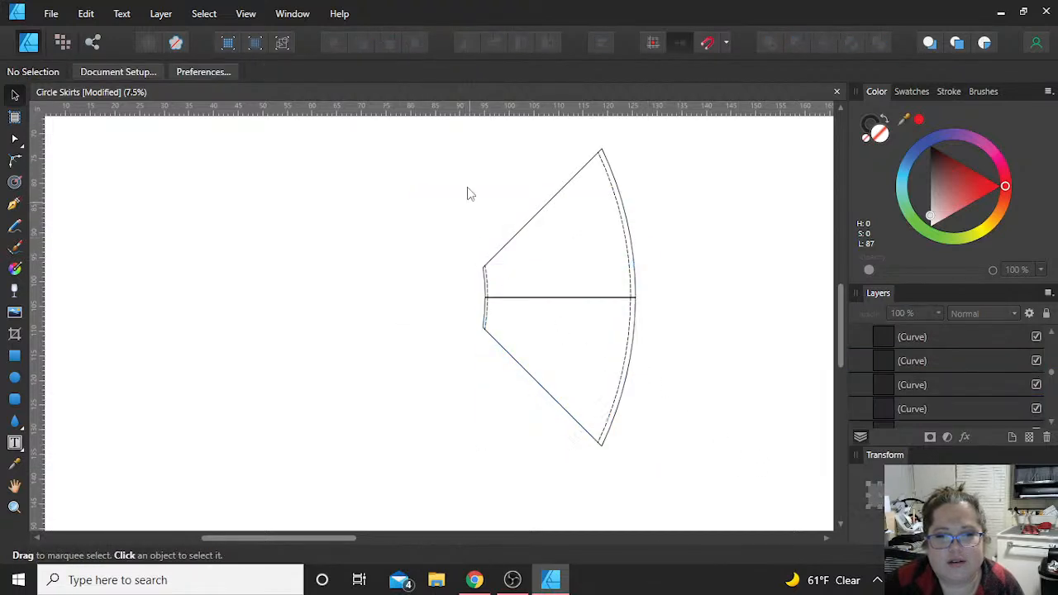
Step: Copy the dashed waist curve of the Full Circle Skirt pattern on Final Patterns into the blank area beside the pattern
{"action": "scroll", "coordinate": [465, 190], "scroll_direction": "down", "scroll_amount": 2}
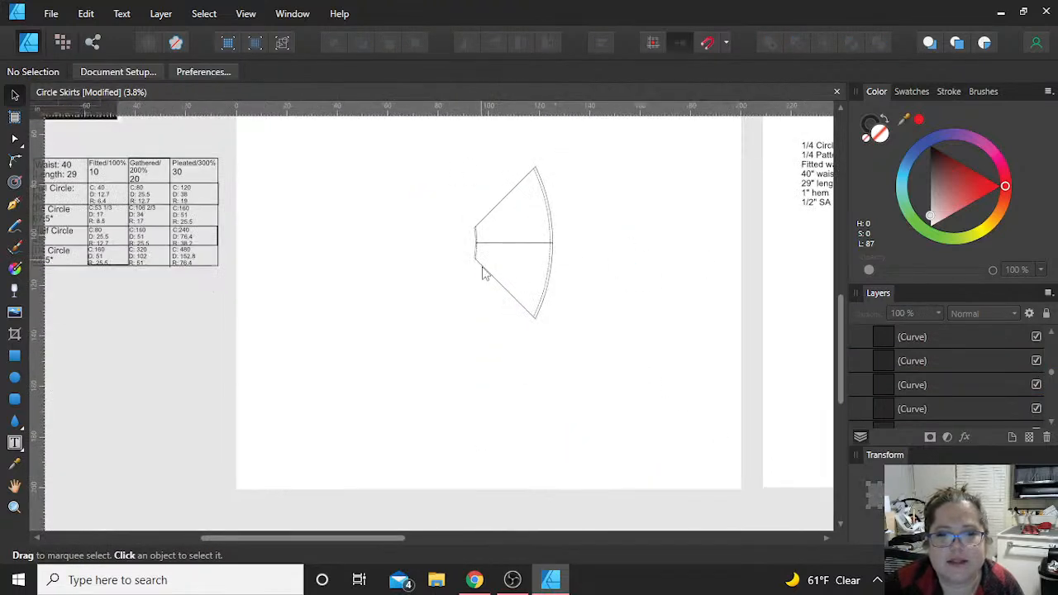
{"action": "scroll", "coordinate": [769, 229], "scroll_direction": "down", "scroll_amount": 4}
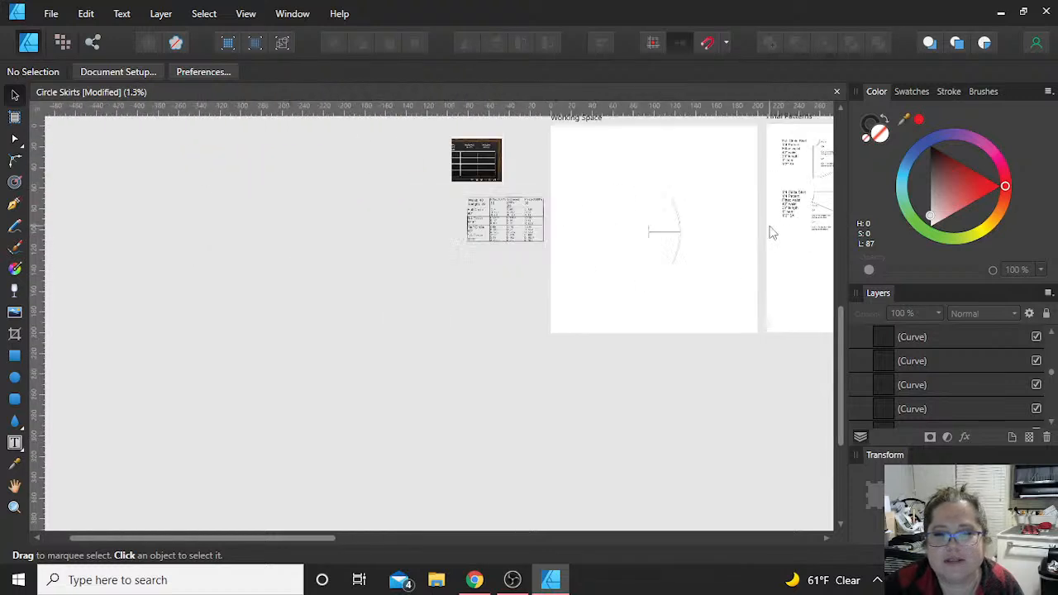
{"action": "scroll", "coordinate": [780, 221], "scroll_direction": "down", "scroll_amount": 1}
{"action": "scroll", "coordinate": [777, 212], "scroll_direction": "up", "scroll_amount": 2}
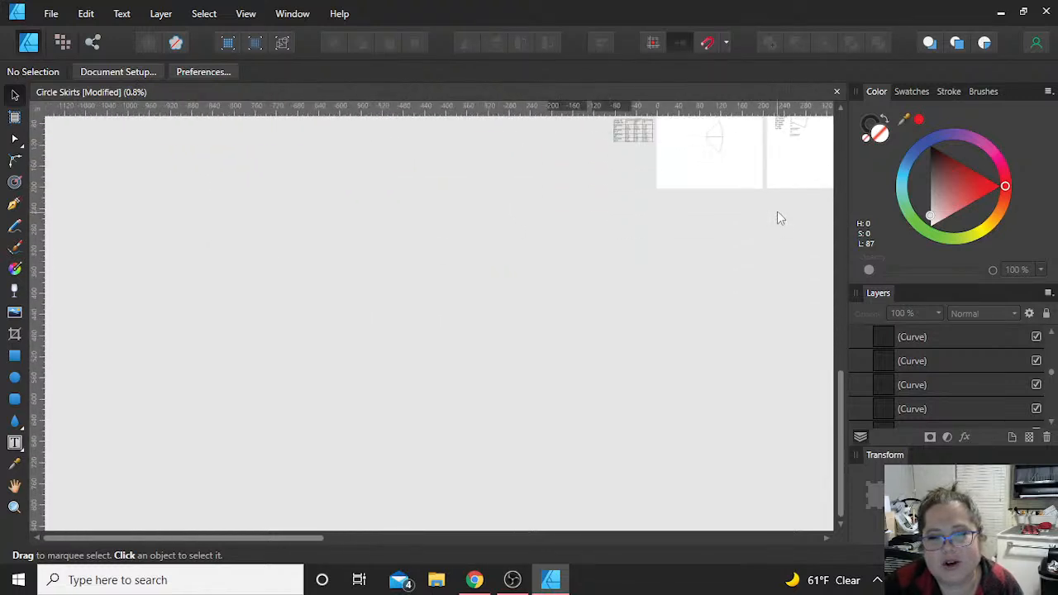
{"action": "scroll", "coordinate": [777, 213], "scroll_direction": "down", "scroll_amount": 2}
{"action": "scroll", "coordinate": [776, 213], "scroll_direction": "up", "scroll_amount": 1}
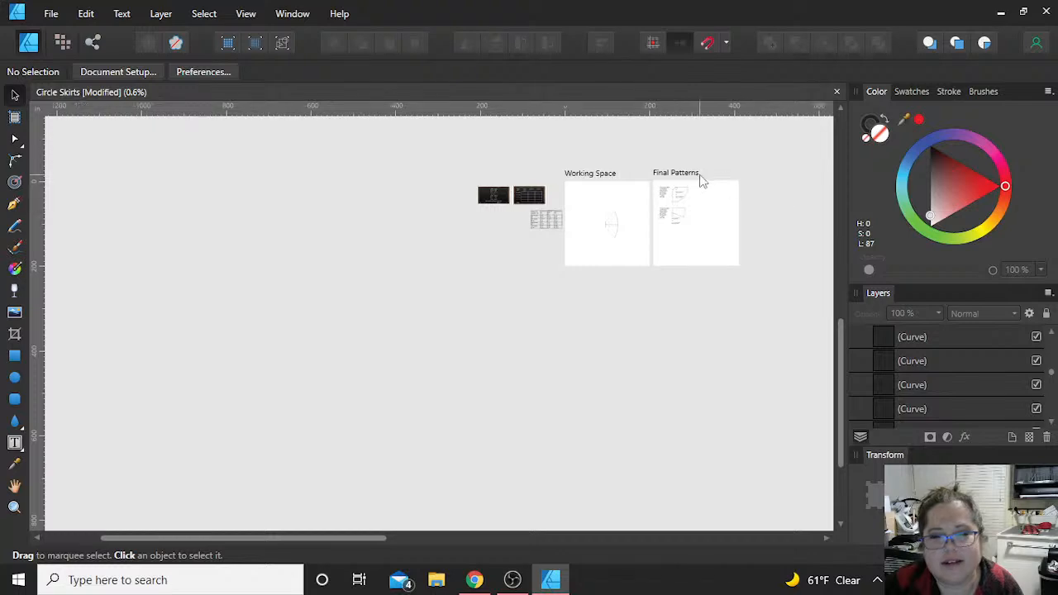
{"action": "scroll", "coordinate": [699, 196], "scroll_direction": "up", "scroll_amount": 8}
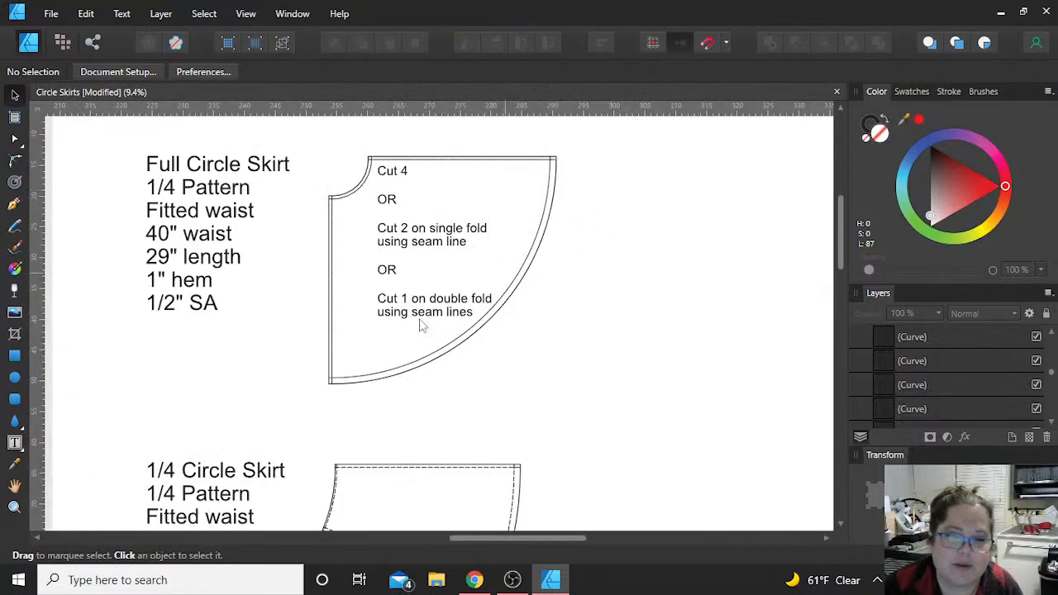
{"action": "scroll", "coordinate": [382, 240], "scroll_direction": "up", "scroll_amount": 3}
{"action": "scroll", "coordinate": [346, 304], "scroll_direction": "up", "scroll_amount": 5}
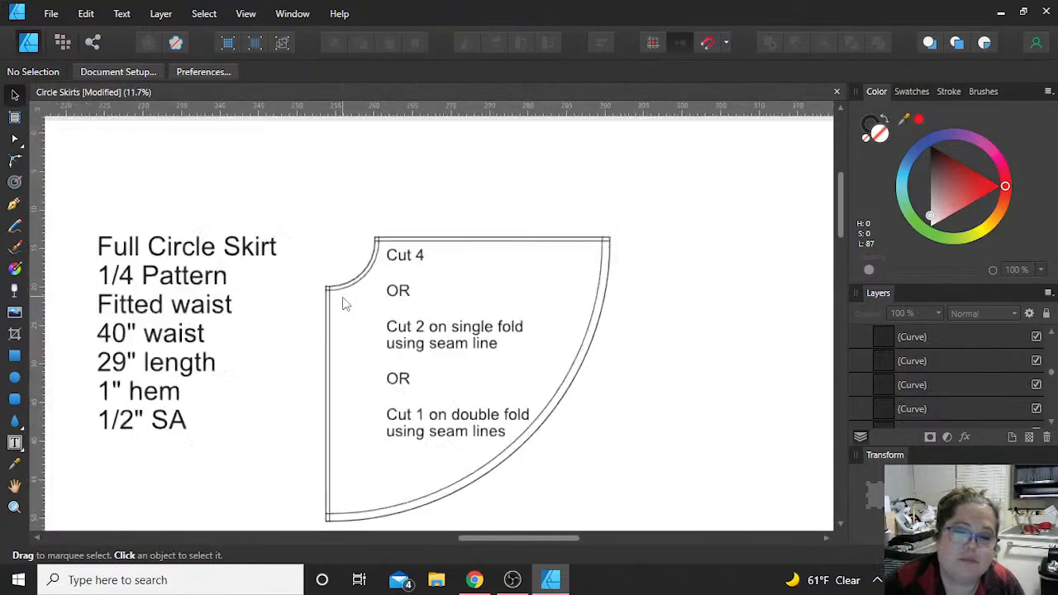
{"action": "scroll", "coordinate": [345, 304], "scroll_direction": "down", "scroll_amount": 2}
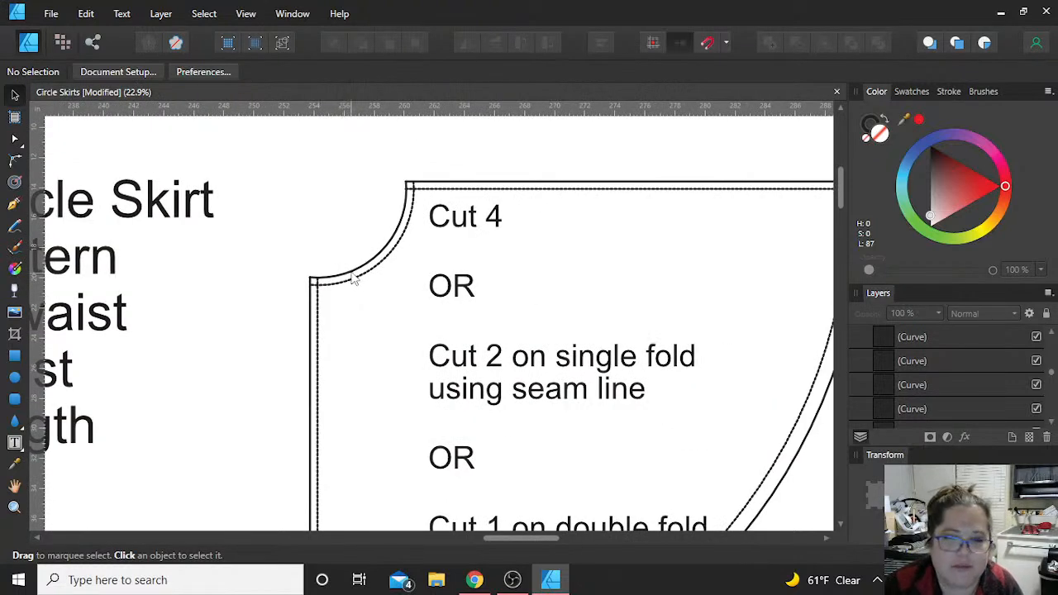
{"action": "left_click", "coordinate": [356, 282]}
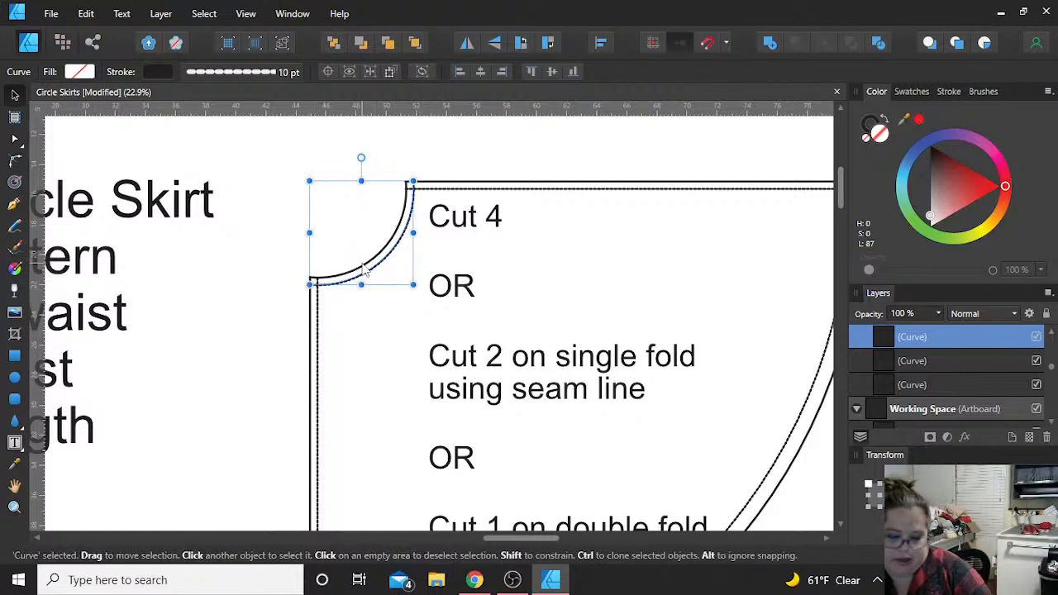
{"action": "scroll", "coordinate": [368, 267], "scroll_direction": "right", "scroll_amount": 10}
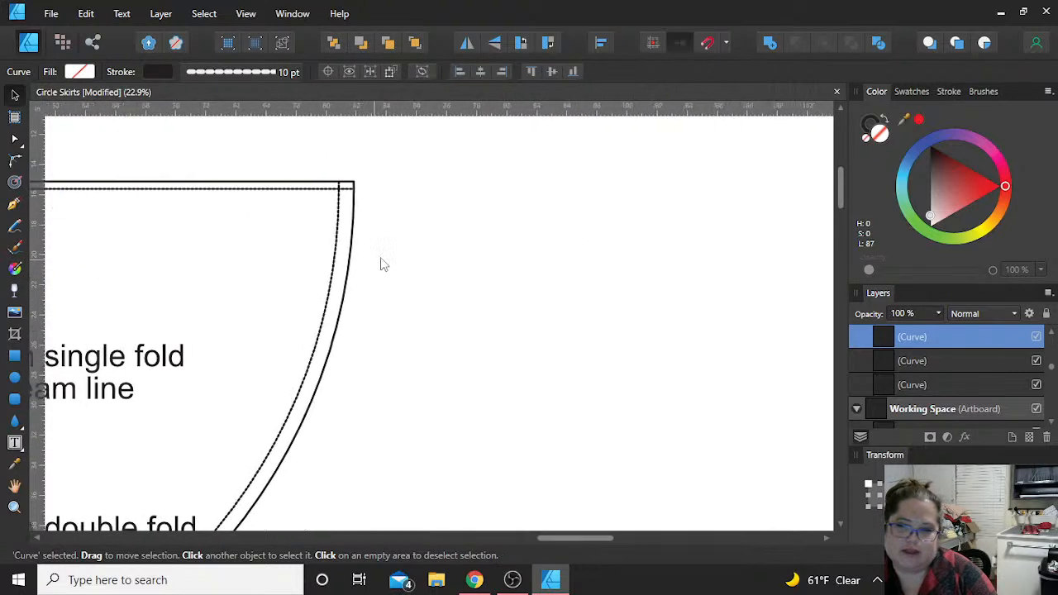
{"action": "left_click", "coordinate": [557, 305]}
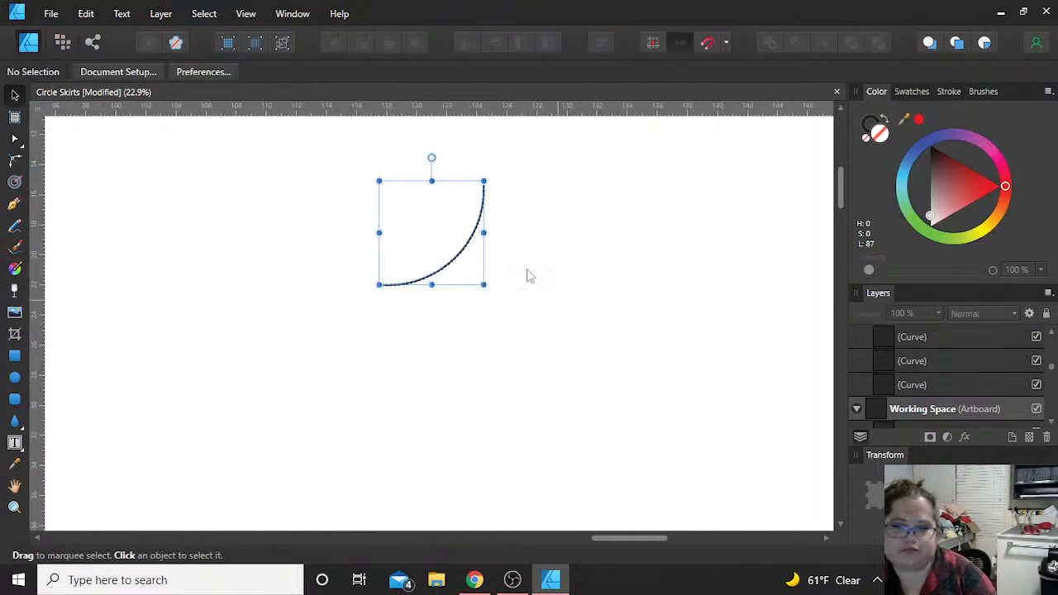
Step: Move the copied dashed waist curve down slightly and rotate it so its arc opens upward
{"action": "left_click_drag", "start_coordinate": [436, 251], "coordinate": [413, 305]}
{"action": "left_click_drag", "start_coordinate": [394, 233], "coordinate": [449, 234]}
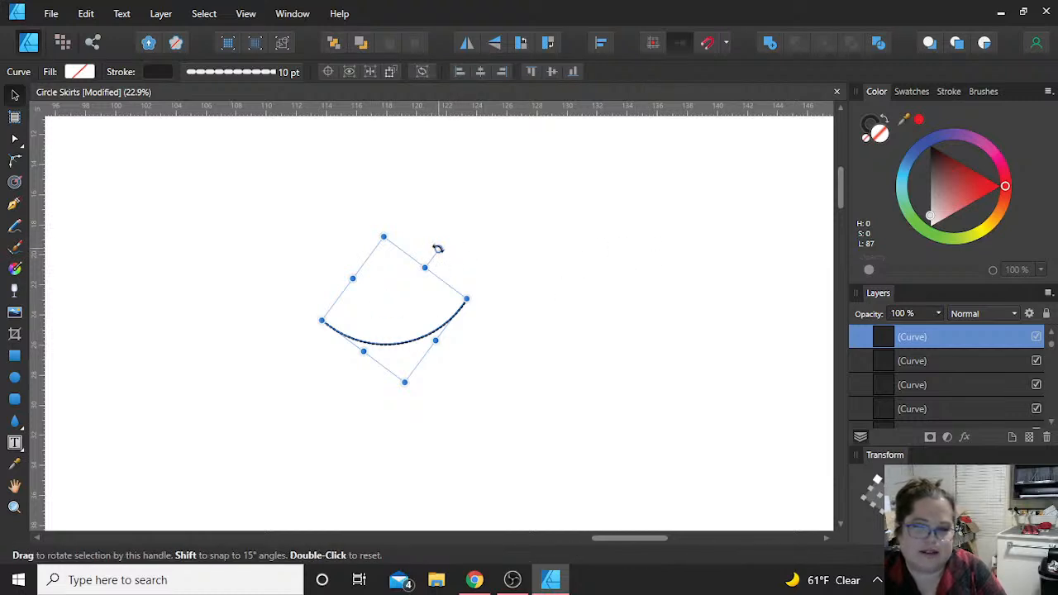
{"action": "left_click_drag", "start_coordinate": [441, 248], "coordinate": [442, 252]}
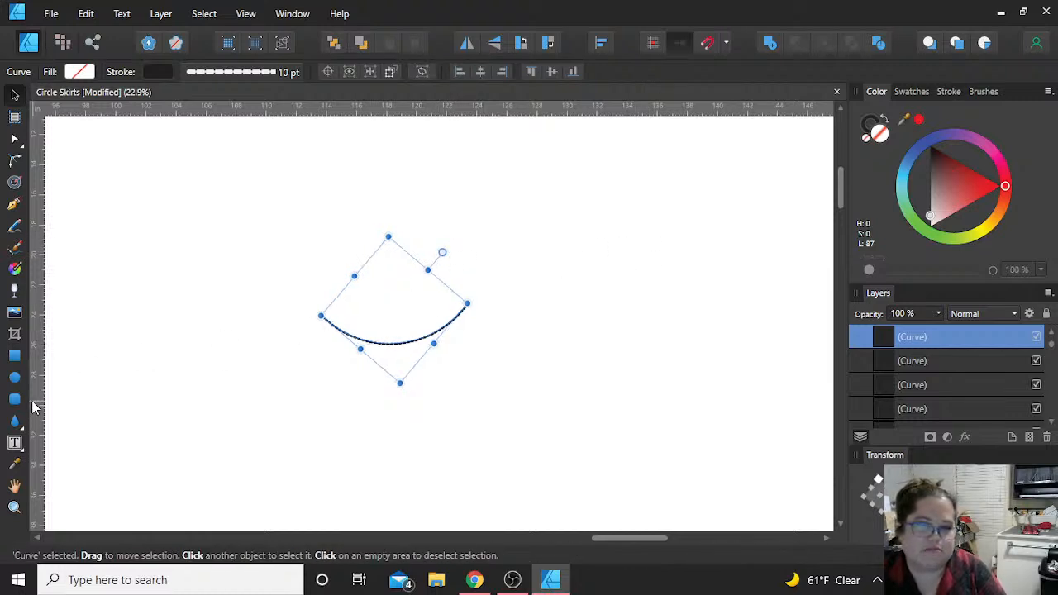
Step: Examine the whole dashed waist curve at 100% zoom
{"action": "left_click", "coordinate": [14, 505]}
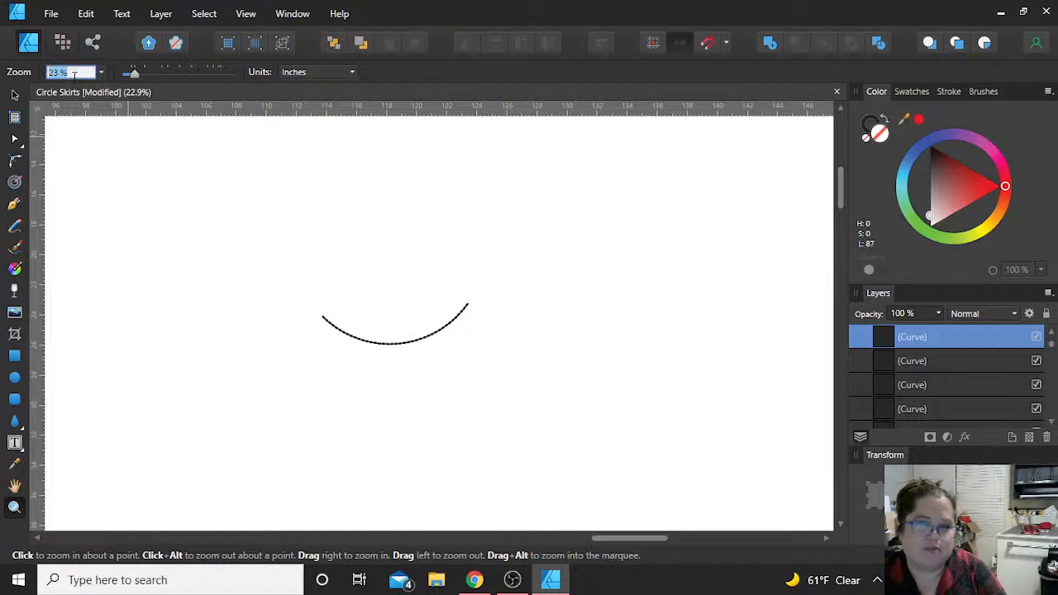
{"action": "type", "text": "100"}
{"action": "key", "text": "Return"}
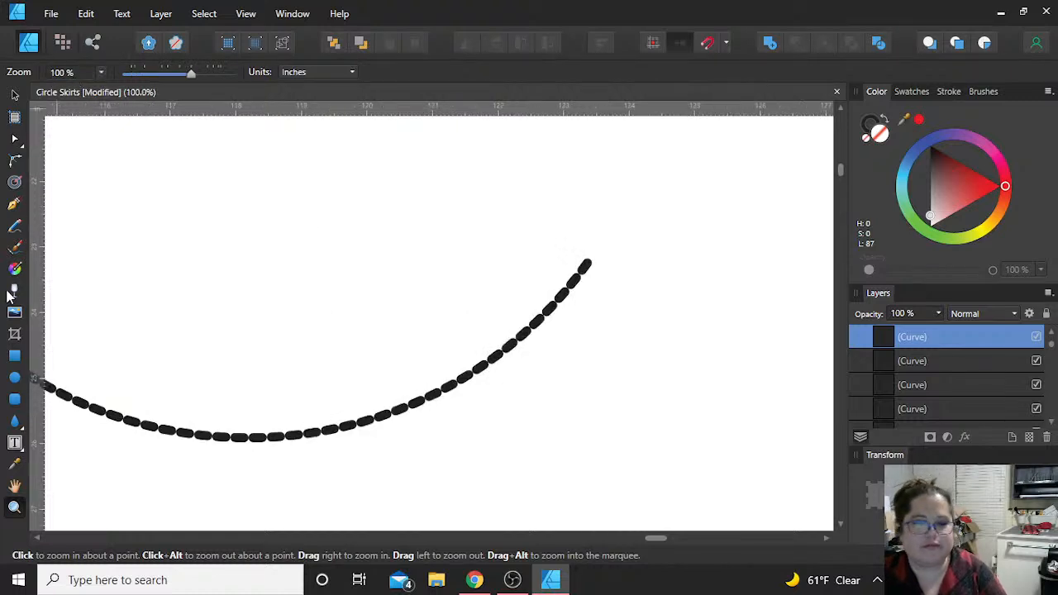
{"action": "left_click", "coordinate": [14, 486]}
{"action": "left_click_drag", "start_coordinate": [162, 346], "coordinate": [339, 300]}
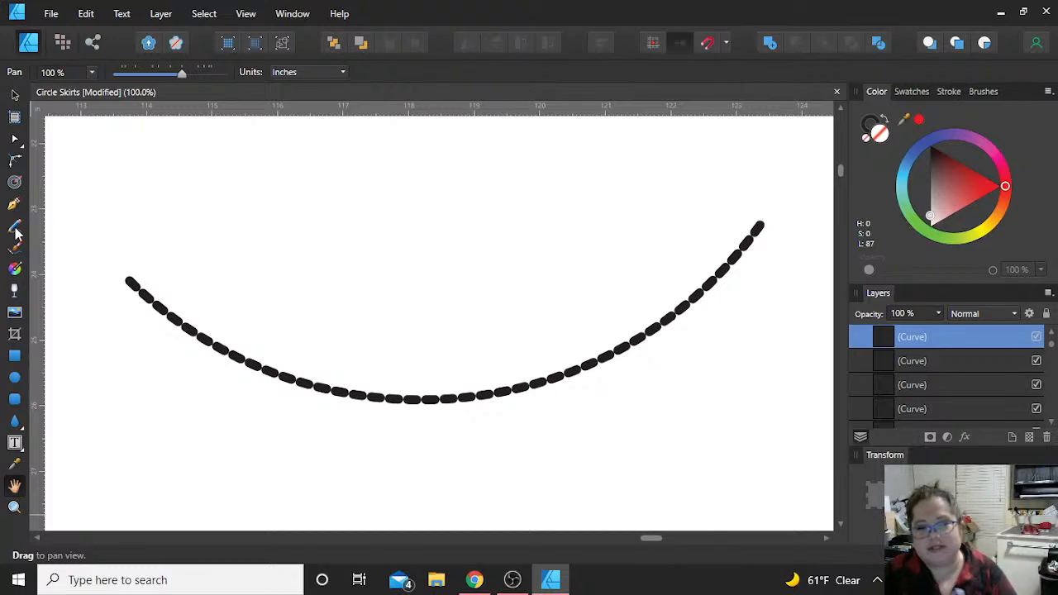
Step: Delete the rotated copy of the dashed waist curve from the blank area of Final Patterns
{"action": "left_click", "coordinate": [15, 96]}
{"action": "scroll", "coordinate": [226, 360], "scroll_direction": "down", "scroll_amount": 5}
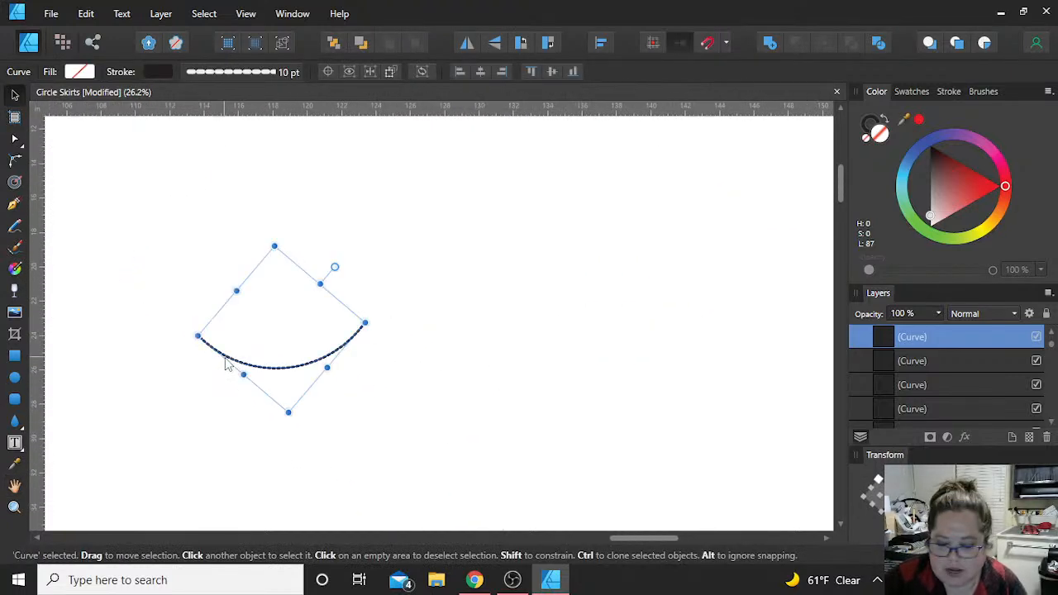
{"action": "key", "text": "Delete"}
{"action": "scroll", "coordinate": [228, 365], "scroll_direction": "down", "scroll_amount": 3}
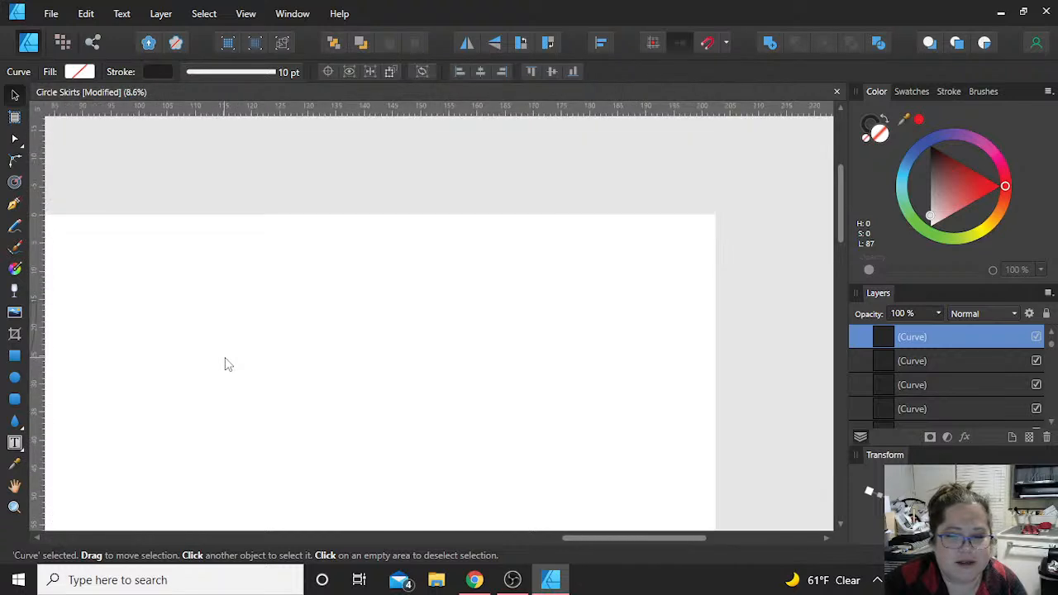
Step: Clear the selection with both the Working Space and Final Patterns artboards in view, and save the Circle Skirts document
{"action": "scroll", "coordinate": [225, 357], "scroll_direction": "right", "scroll_amount": 3}
{"action": "scroll", "coordinate": [225, 357], "scroll_direction": "up", "scroll_amount": 5}
{"action": "scroll", "coordinate": [225, 357], "scroll_direction": "right", "scroll_amount": 4}
{"action": "scroll", "coordinate": [225, 357], "scroll_direction": "down", "scroll_amount": 3}
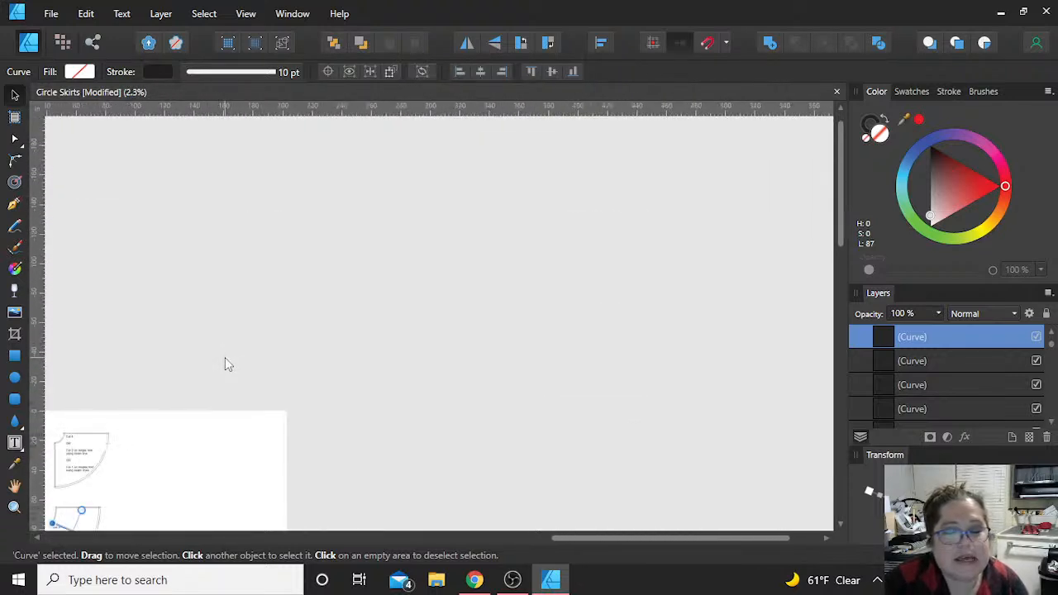
{"action": "scroll", "coordinate": [225, 357], "scroll_direction": "left", "scroll_amount": 2}
{"action": "scroll", "coordinate": [225, 359], "scroll_direction": "left", "scroll_amount": 3}
{"action": "scroll", "coordinate": [225, 359], "scroll_direction": "down", "scroll_amount": 2}
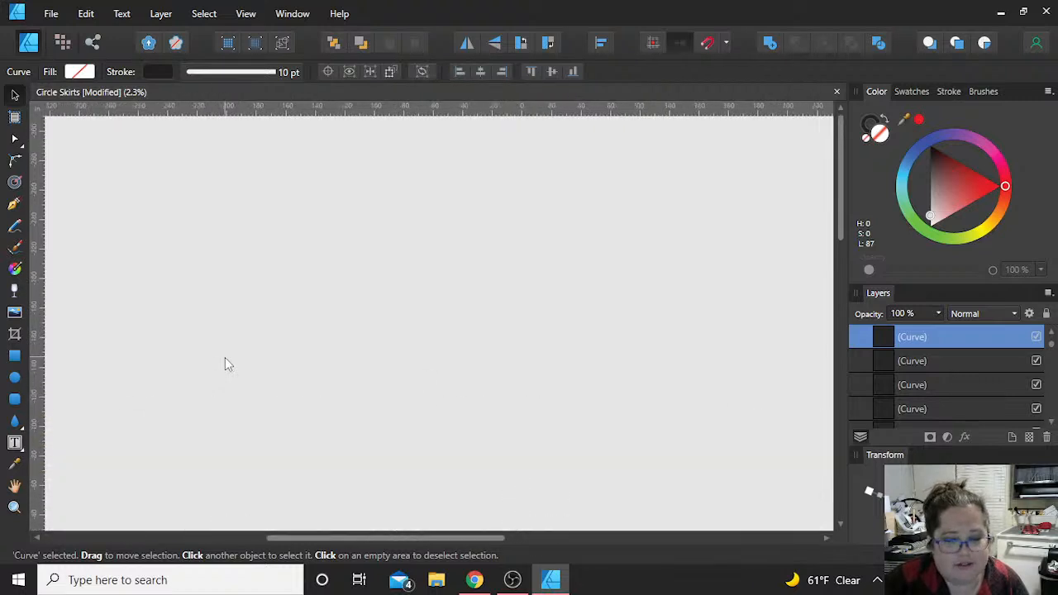
{"action": "scroll", "coordinate": [228, 365], "scroll_direction": "down", "scroll_amount": 3}
{"action": "scroll", "coordinate": [228, 365], "scroll_direction": "left", "scroll_amount": 2}
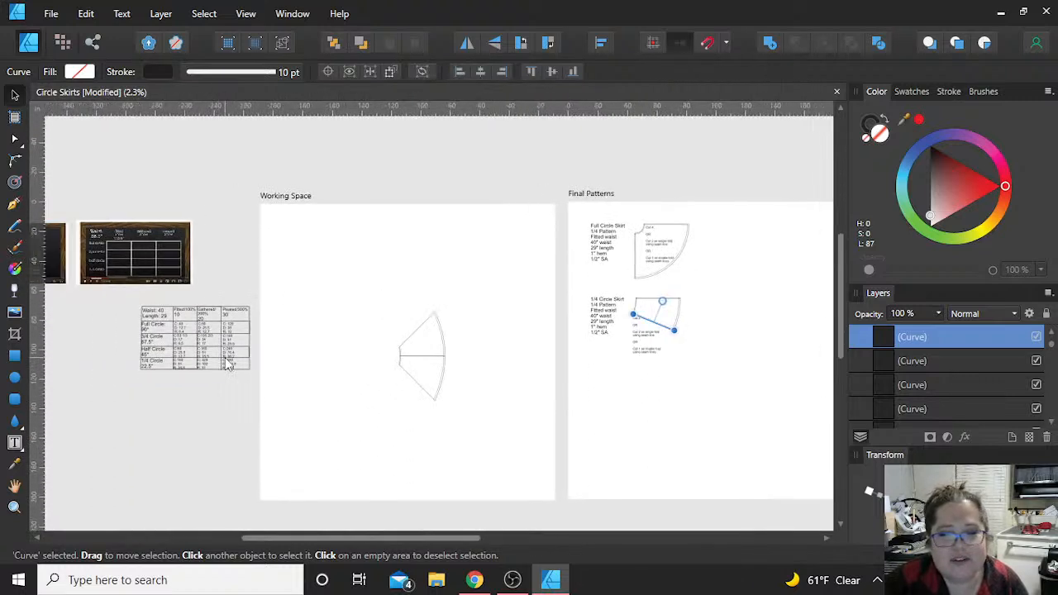
{"action": "left_click", "coordinate": [281, 431]}
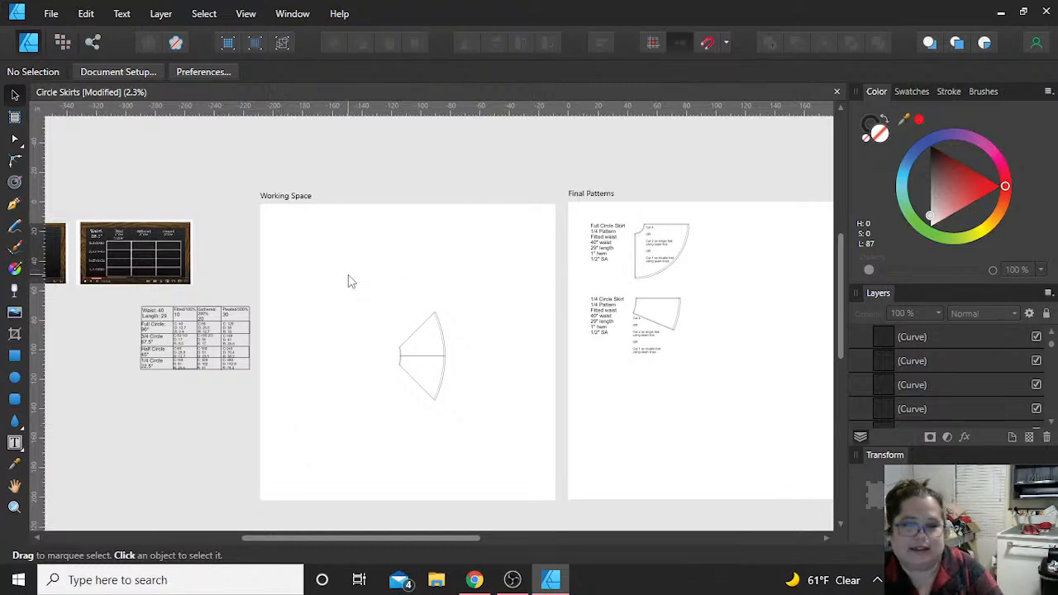
{"action": "key", "text": "ctrl+s"}
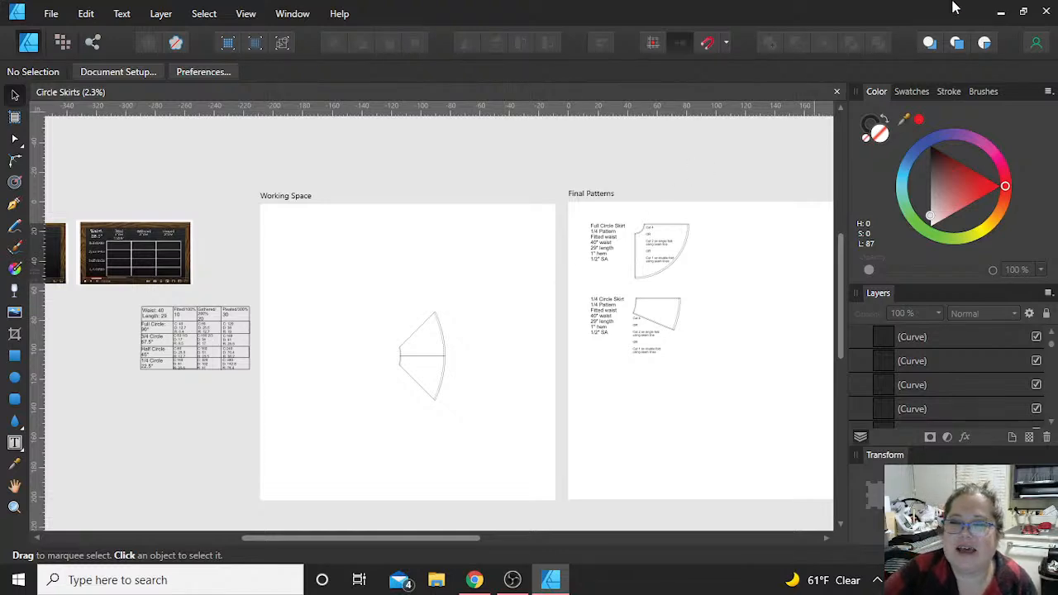
Step: Close Affinity Designer and transition the live output in OBS Studio to the Logitech camera scene
{"action": "left_click", "coordinate": [1045, 11]}
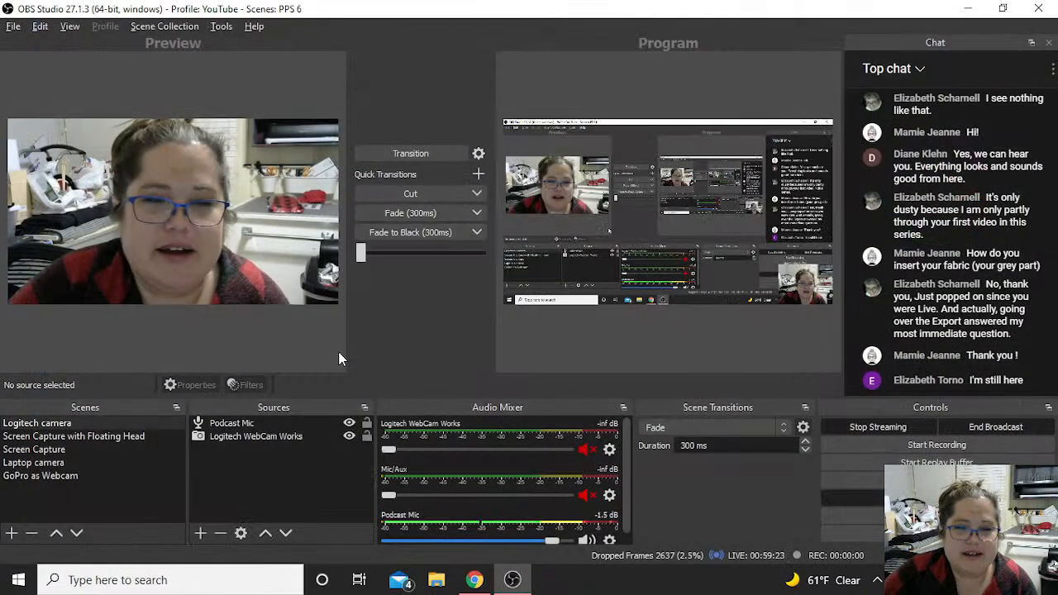
{"action": "left_click", "coordinate": [447, 147]}
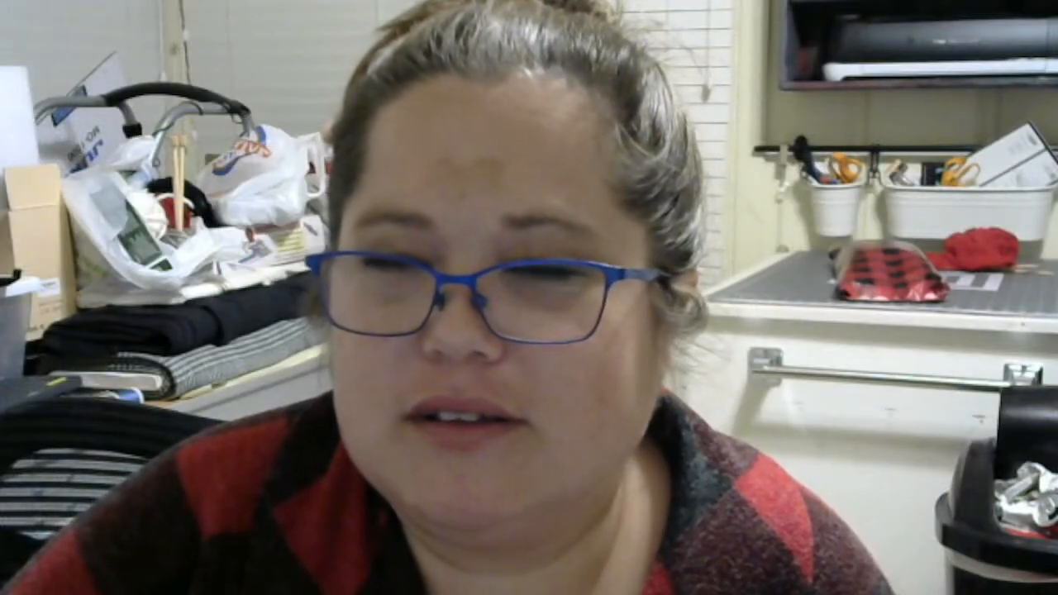